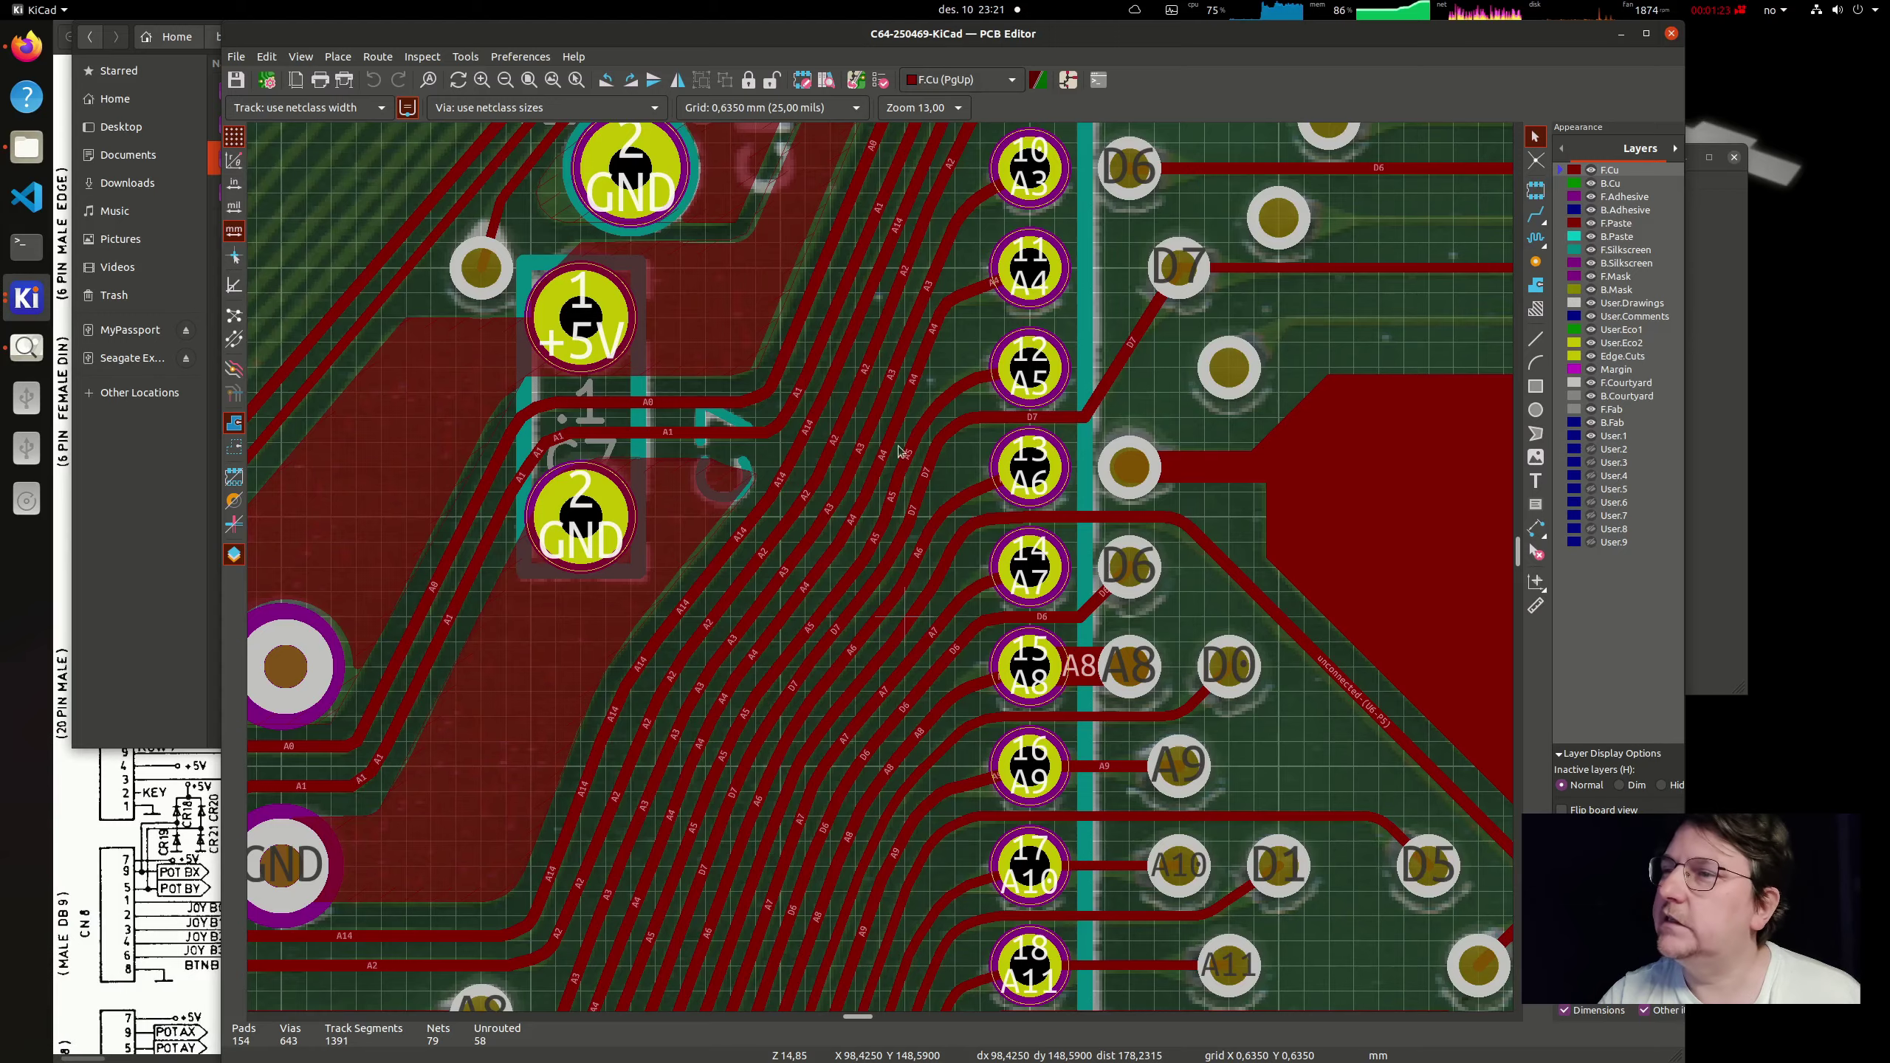
# Step: Examine the routed tracks beside U6's lower pins and select two adjoining segments of the D5 track
pyautogui.scroll(-3, 691, 624)
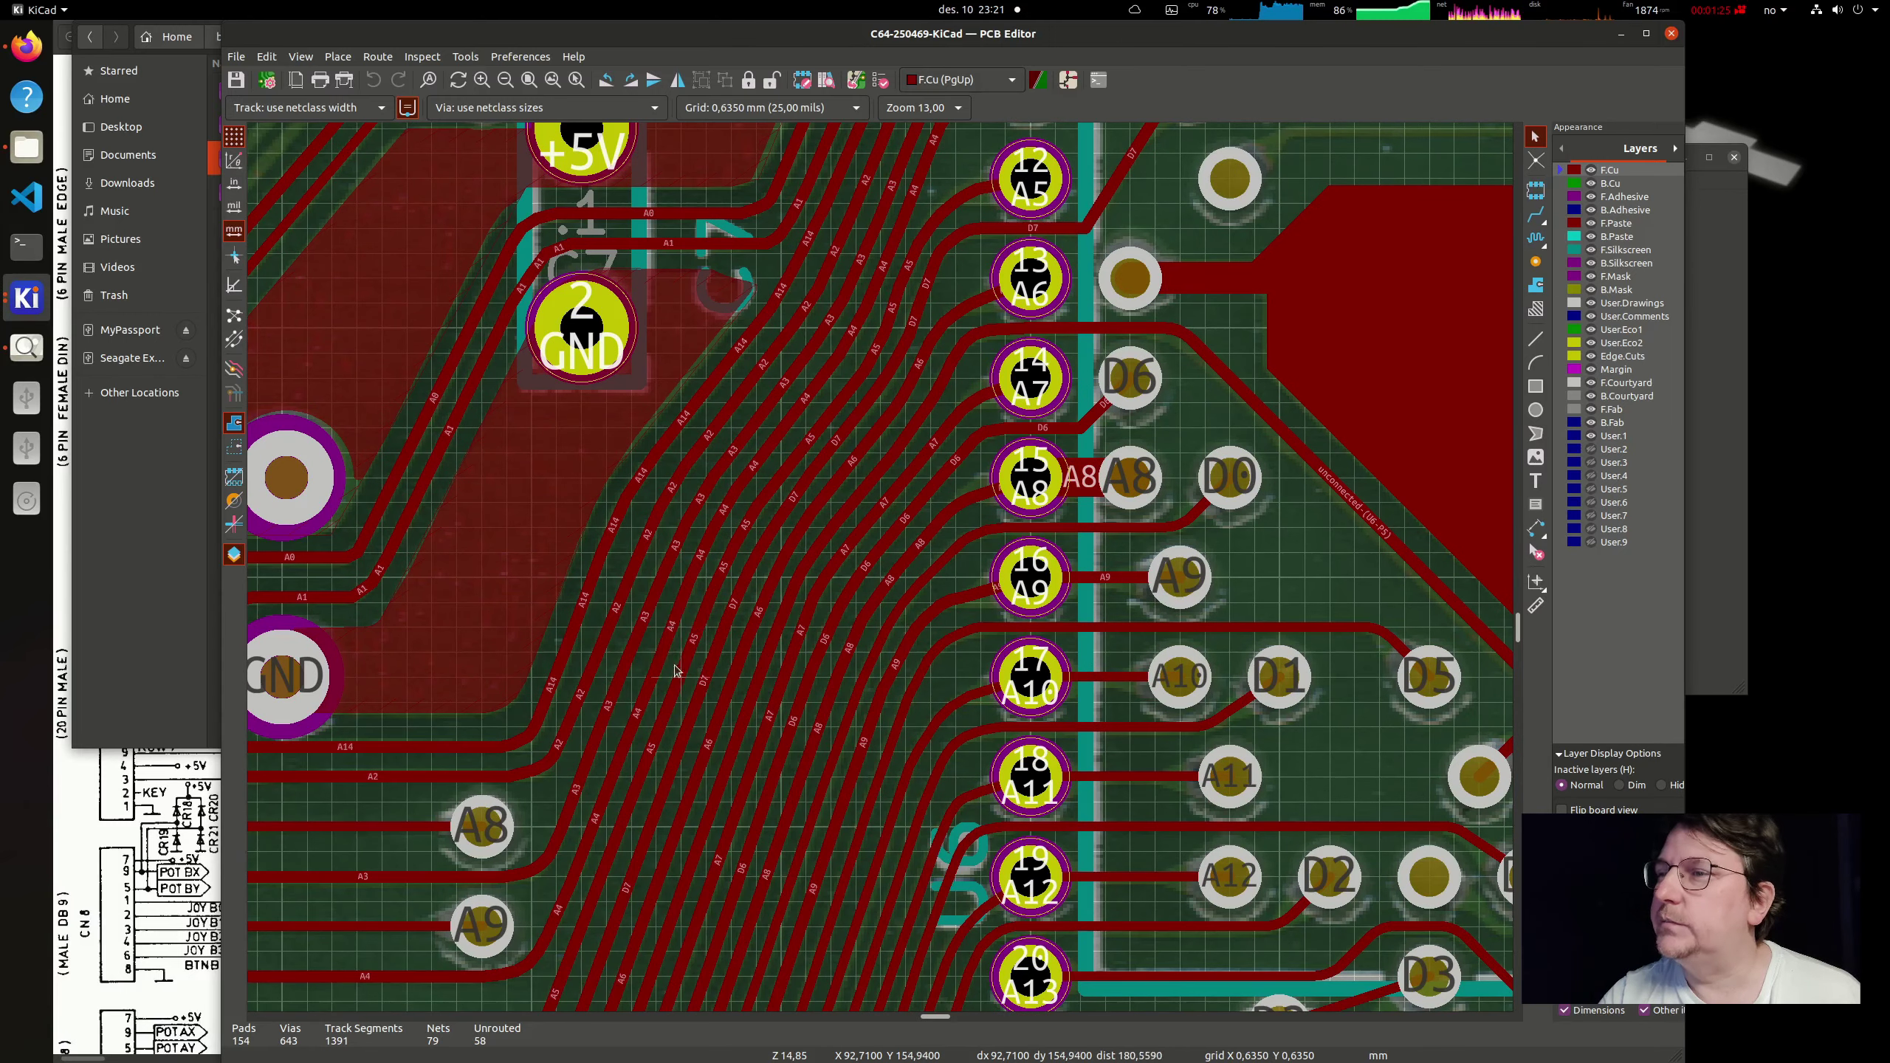
pyautogui.scroll(3, 673, 665)
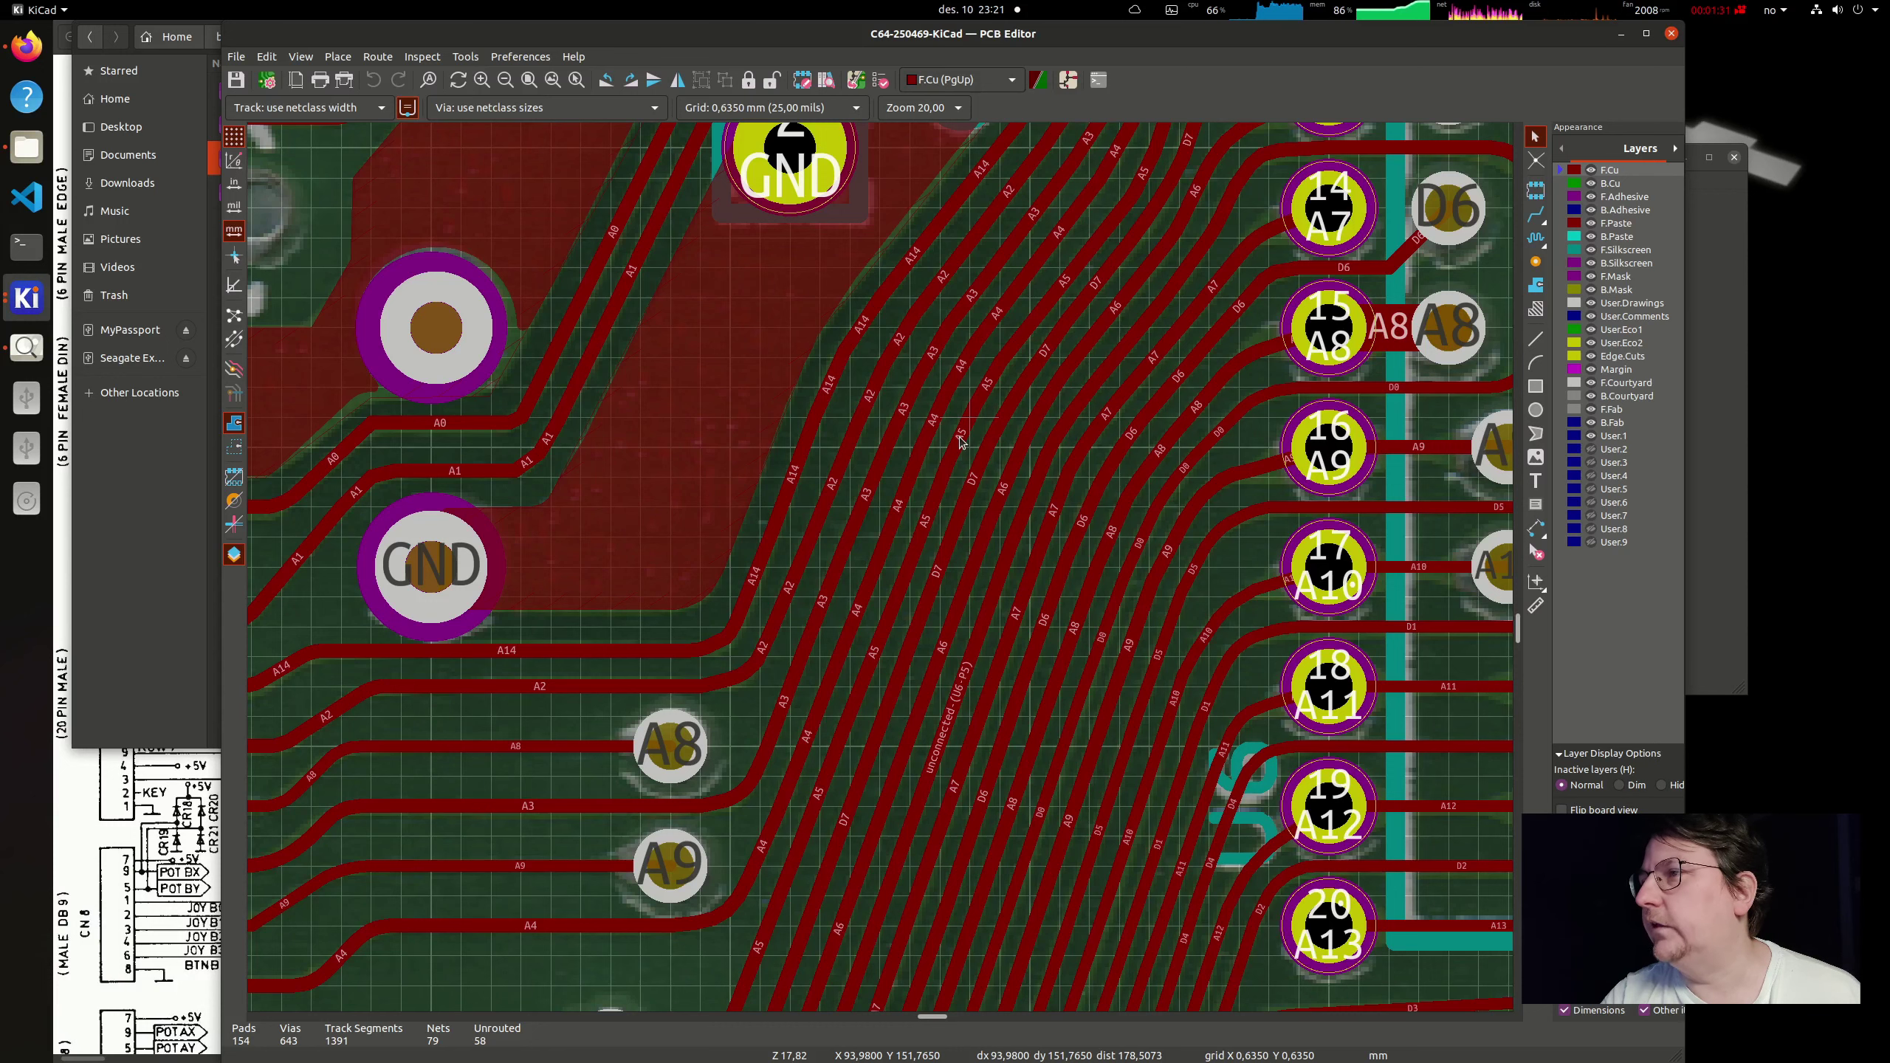
pyautogui.click(967, 393)
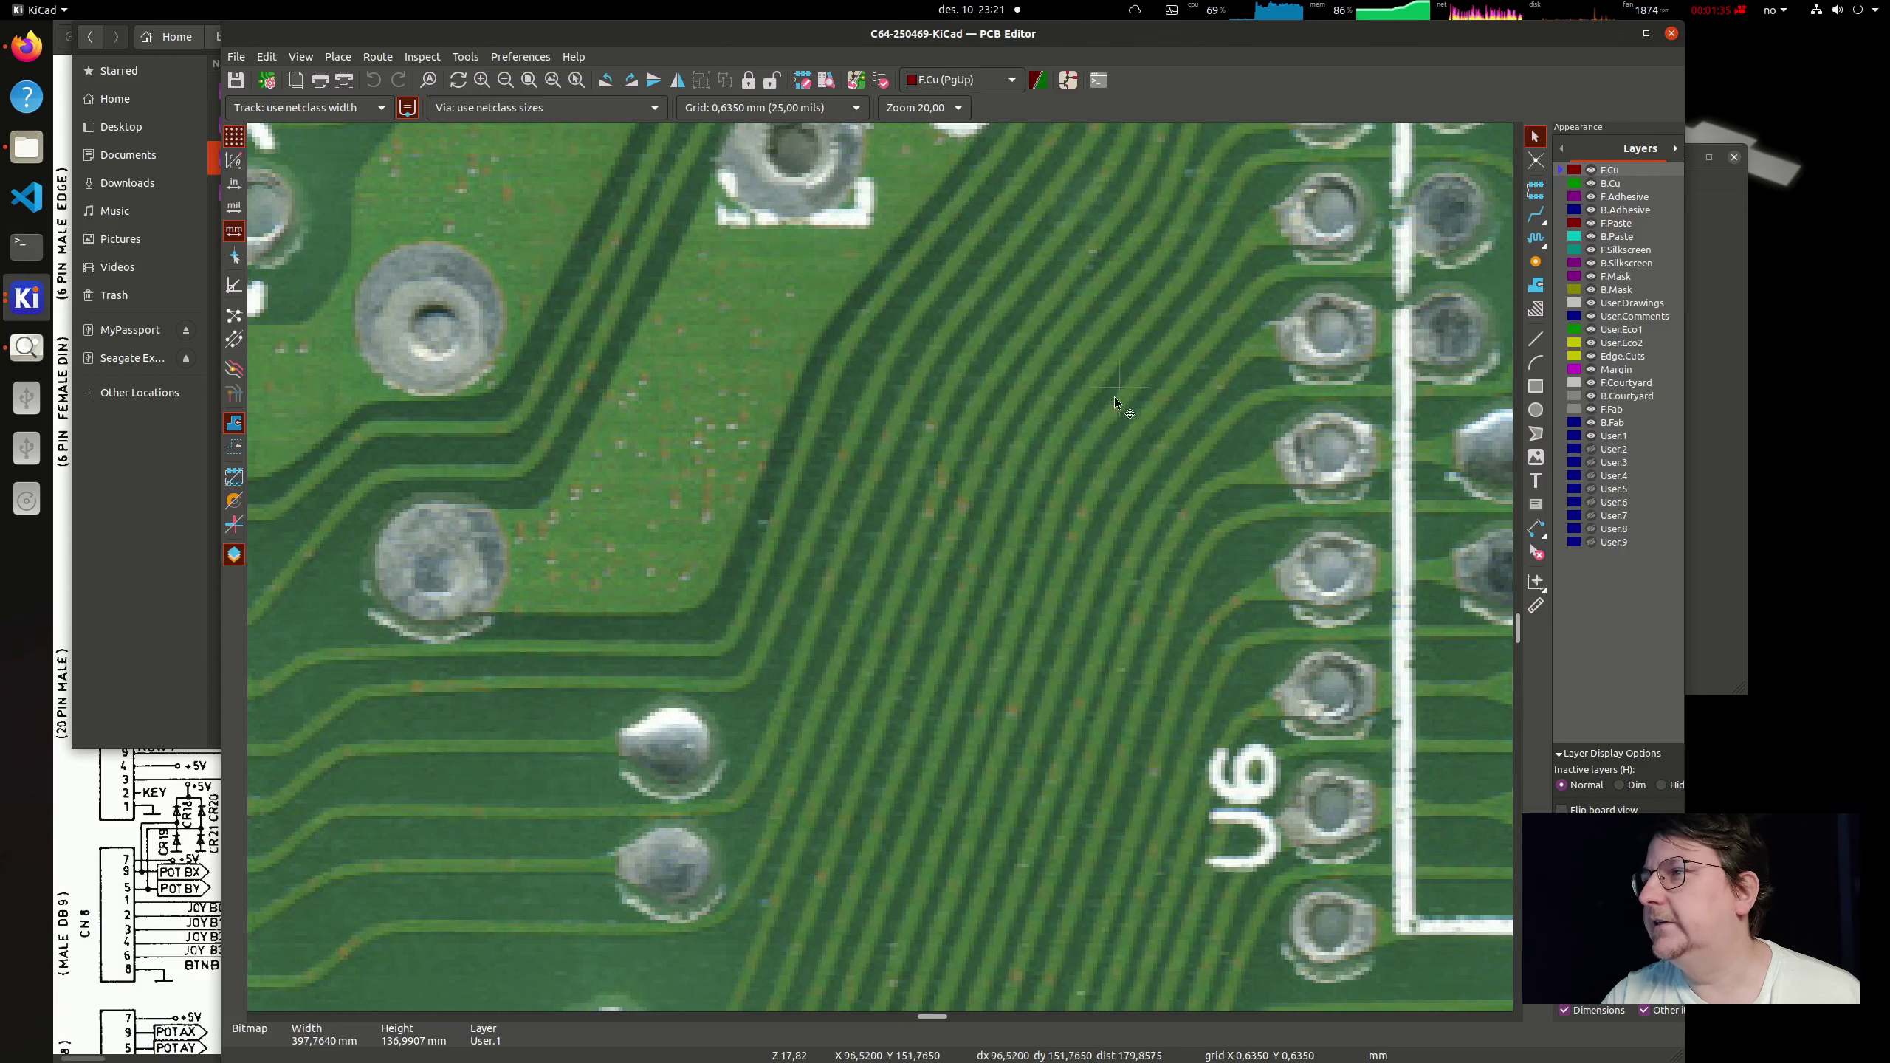
pyautogui.press('Escape')
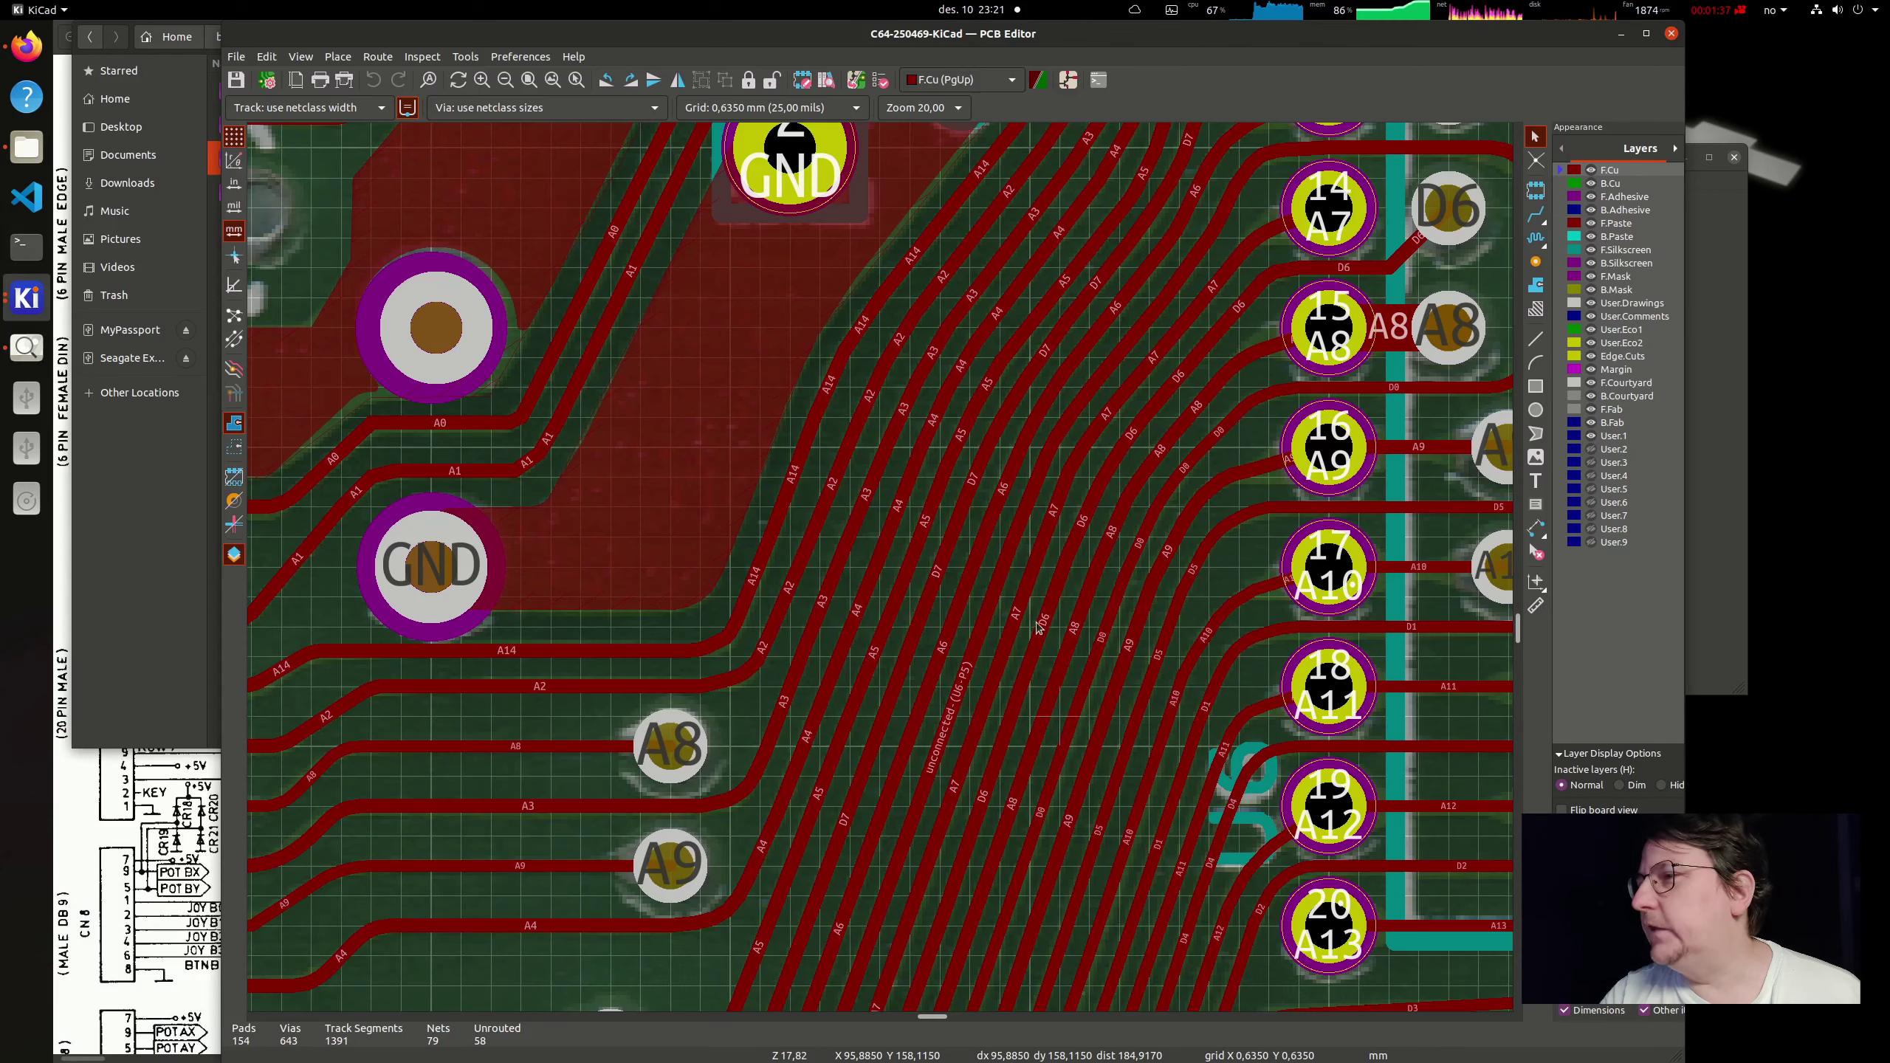
pyautogui.scroll(-4, 1012, 521)
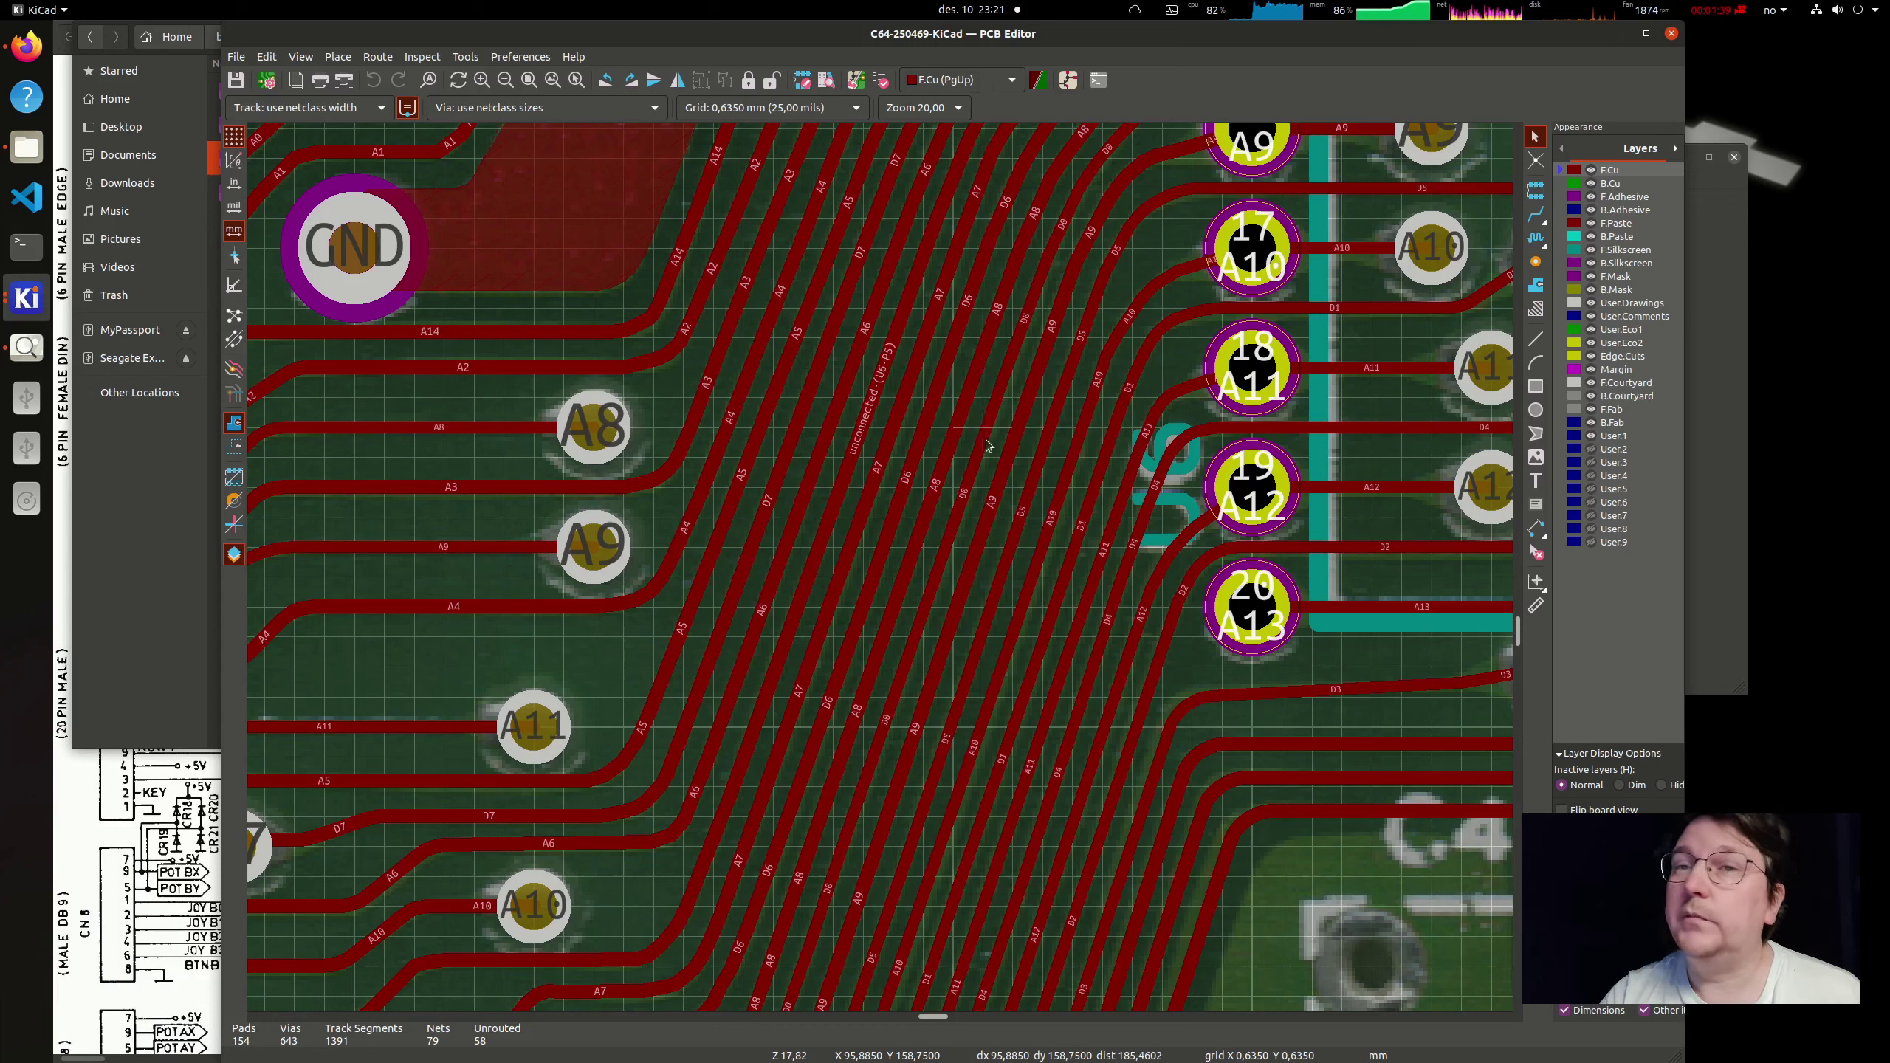
pyautogui.click(1031, 488)
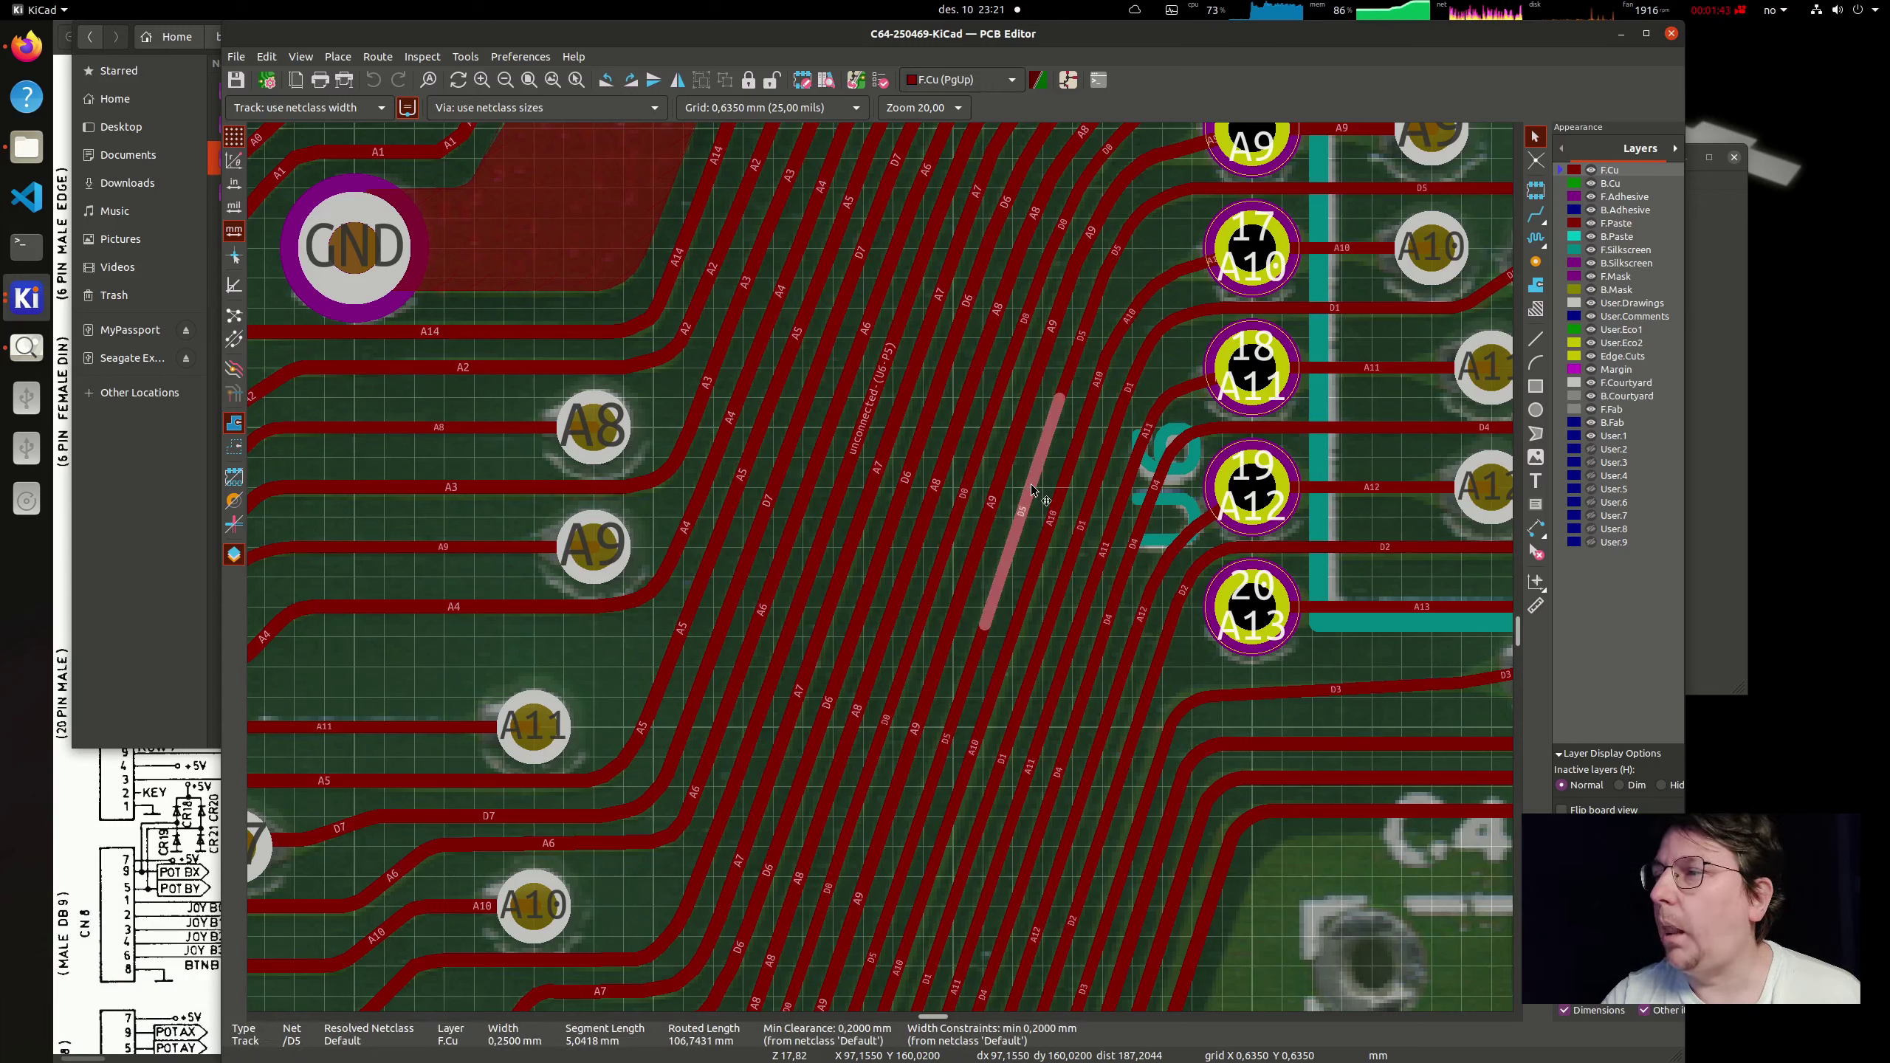
pyautogui.keyDown('shift'); pyautogui.click(969, 672); pyautogui.keyUp('shift')
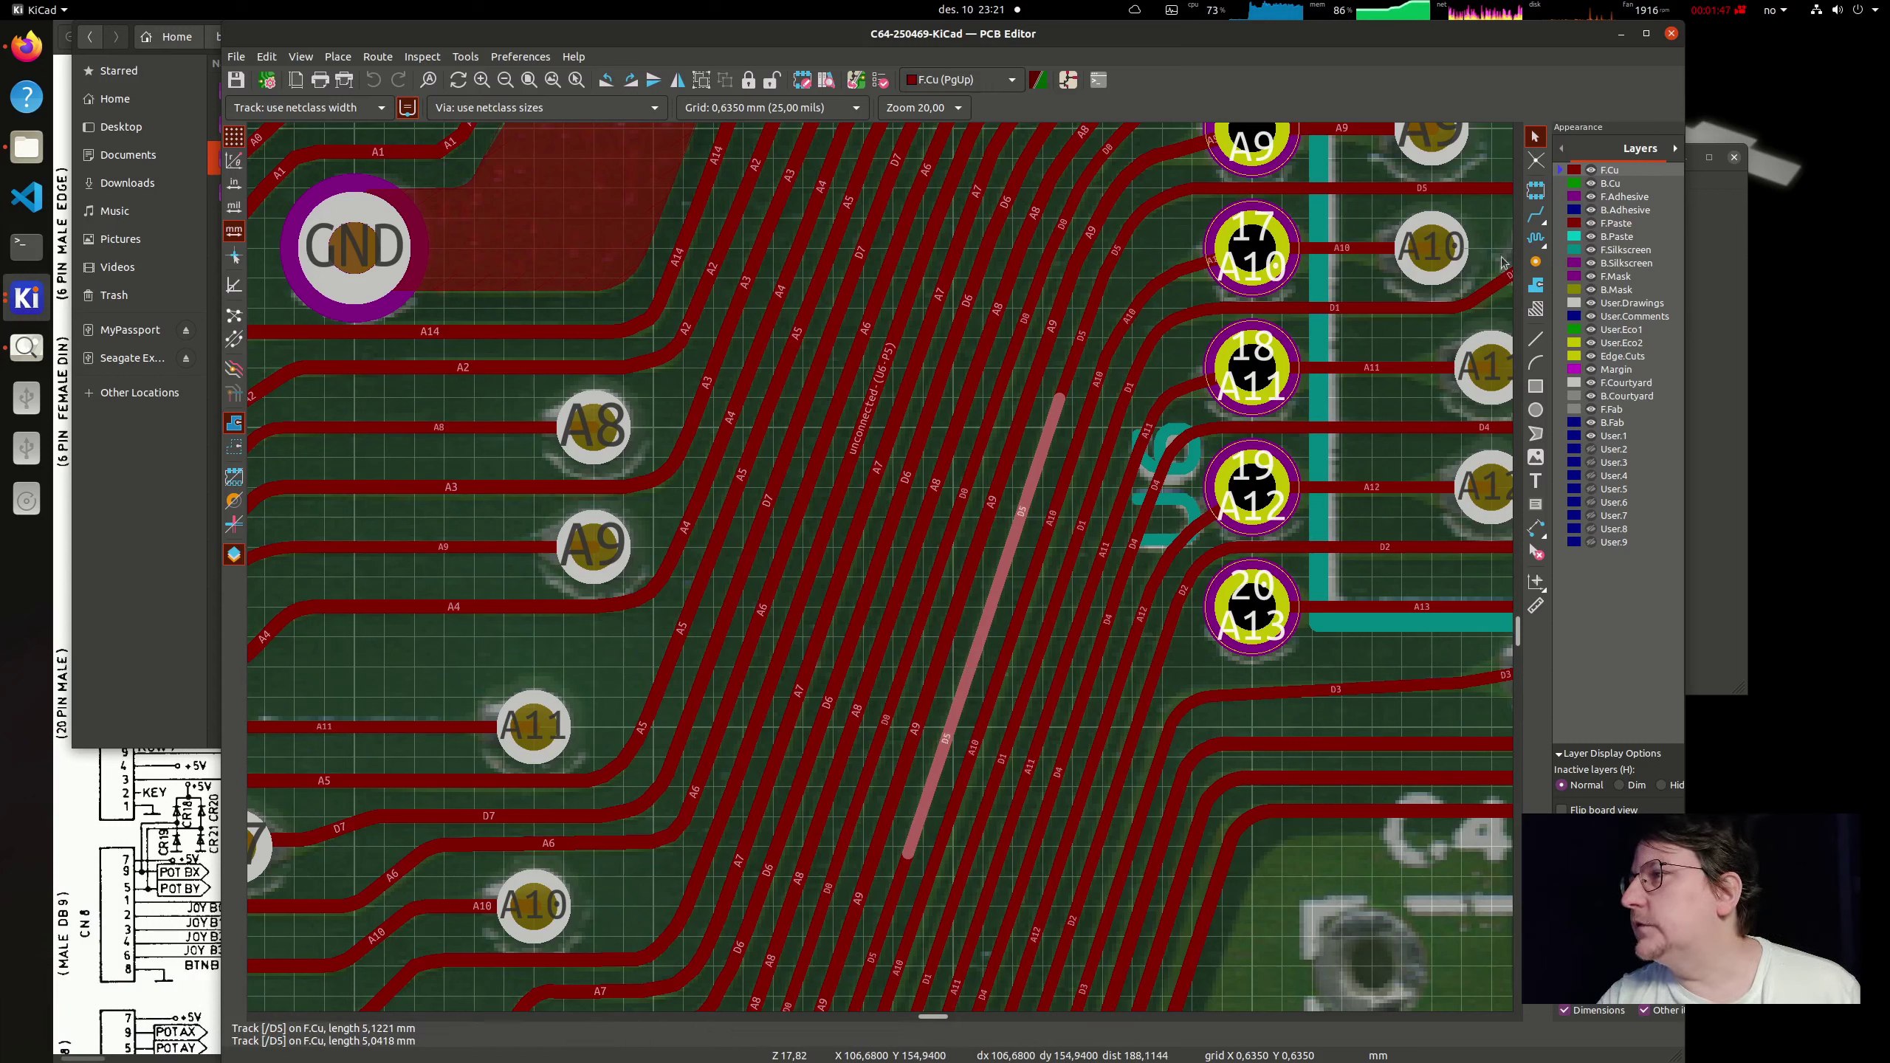
# Step: Route a free-angle two-segment F.Cu test track, about 3.2 mm plus 2.0 mm, between track A4 and the A11 via
pyautogui.press('x')
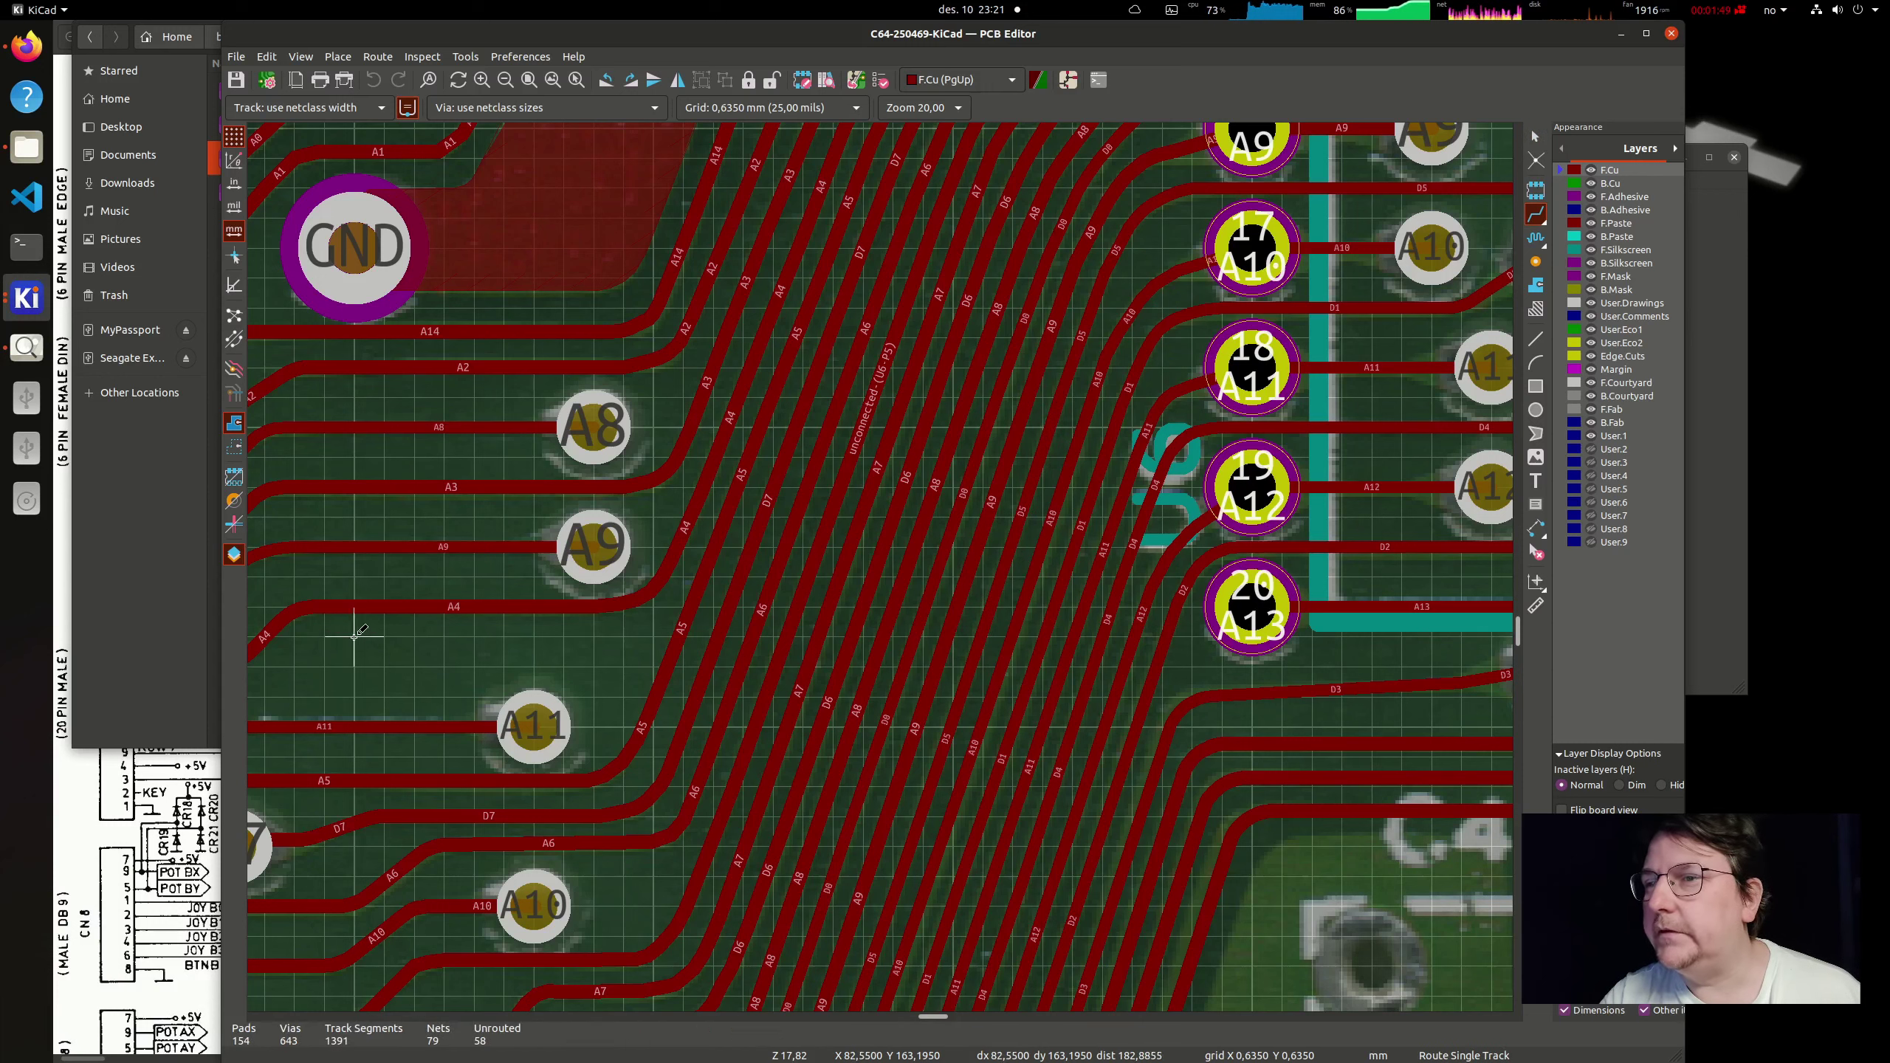
pyautogui.click(350, 636)
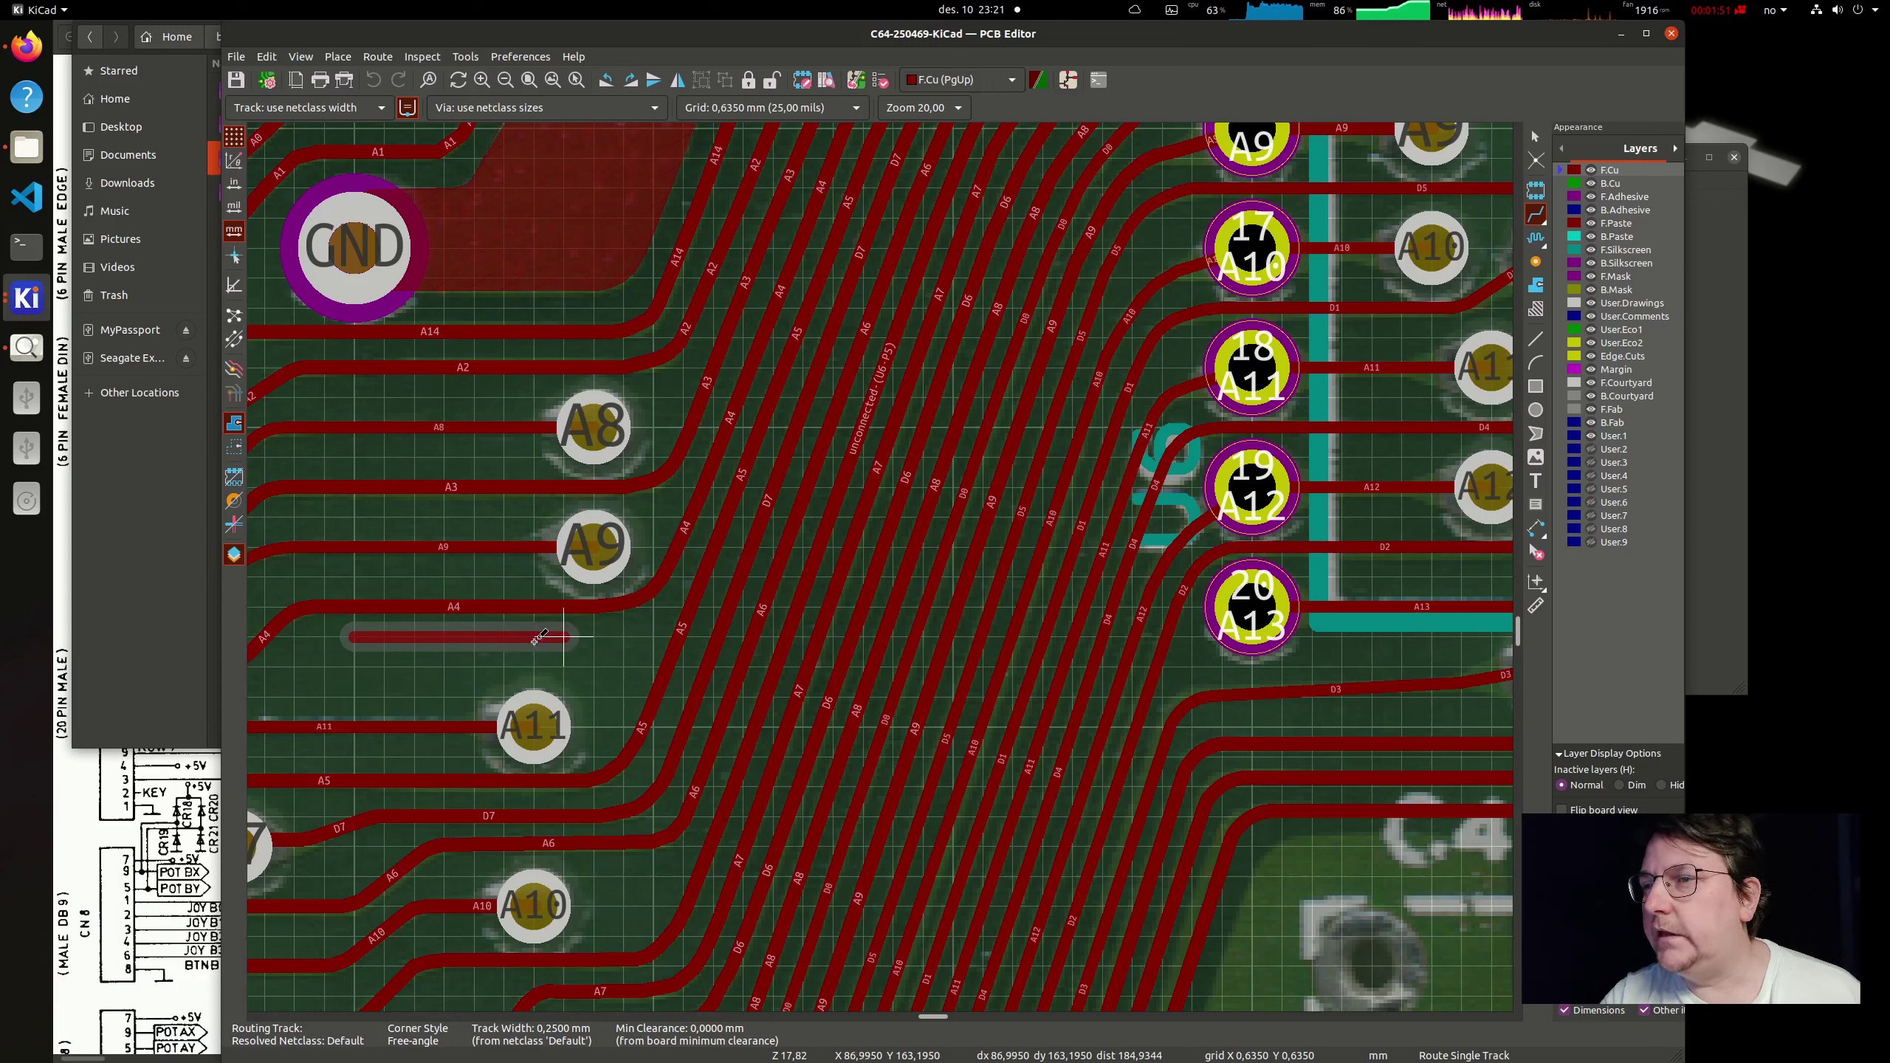
pyautogui.doubleClick(595, 667)
pyautogui.press('Escape')
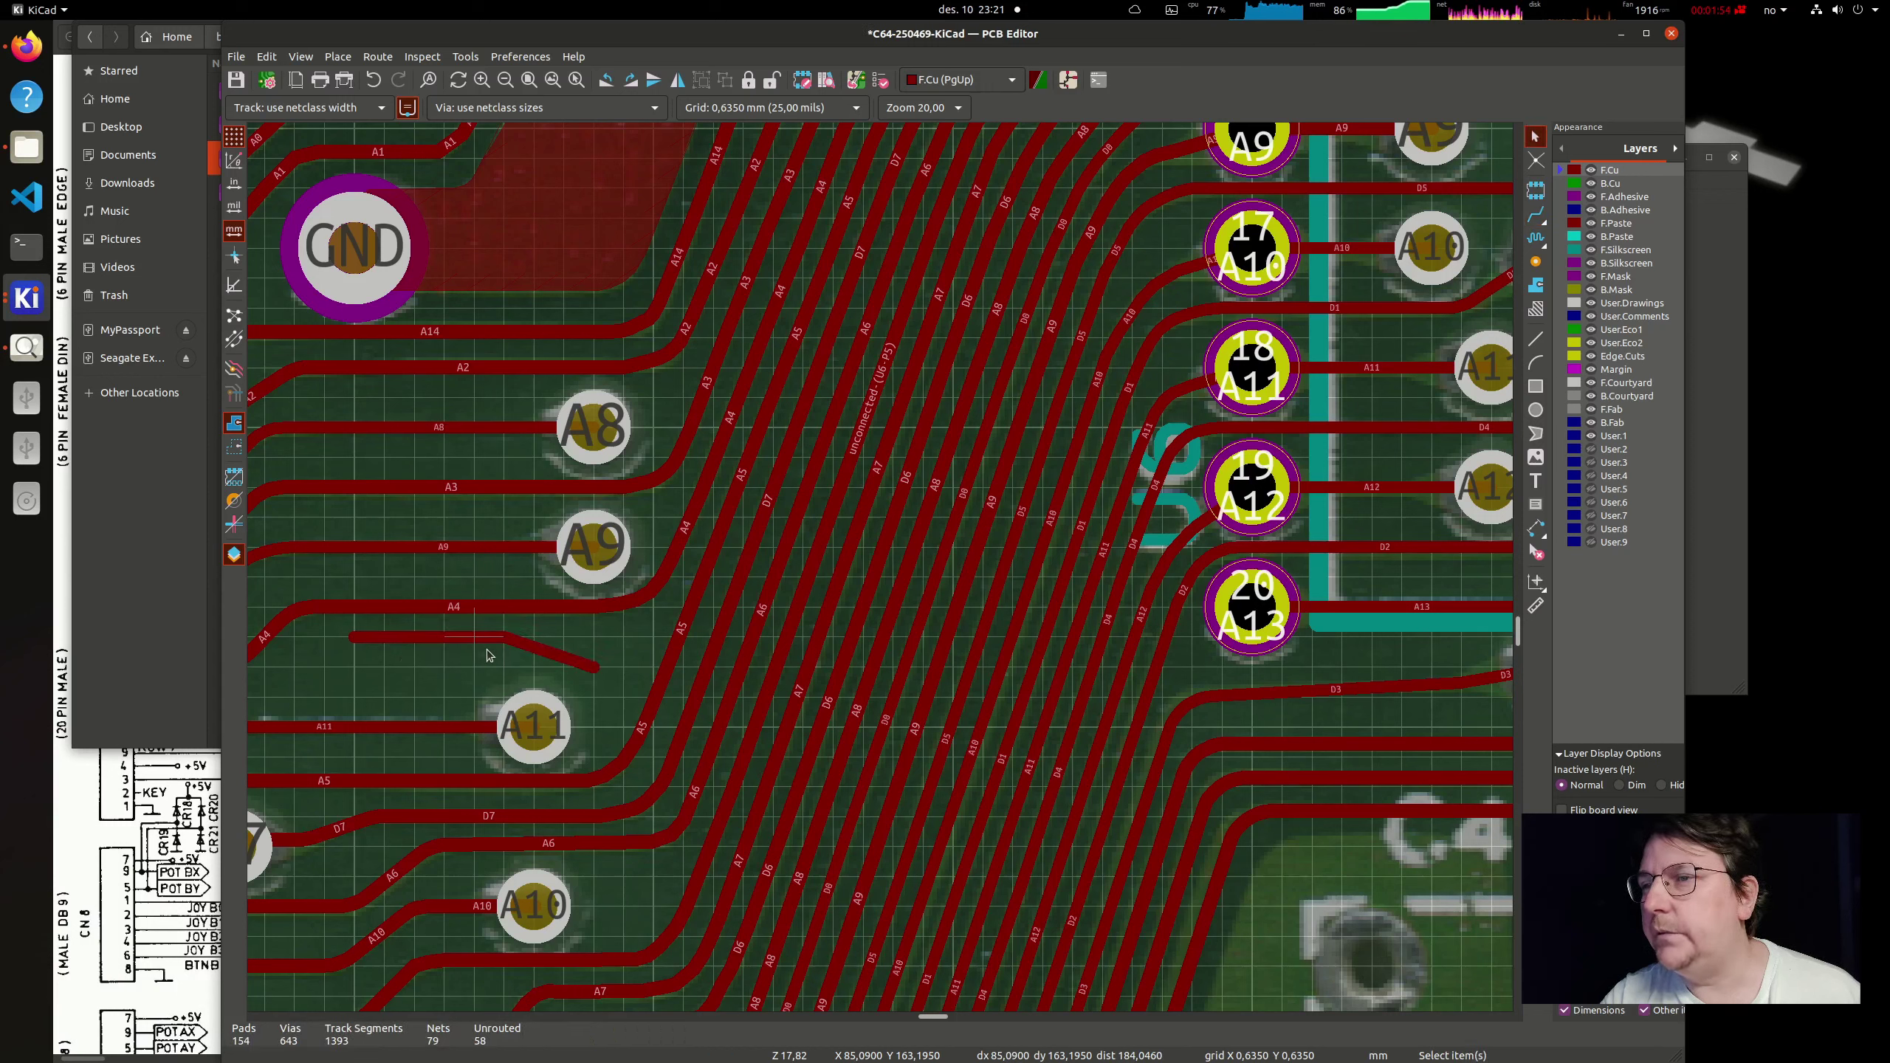
# Step: Fillet the bend between the two test track segments with a radius of 4 mm
pyautogui.rightClick(522, 649)
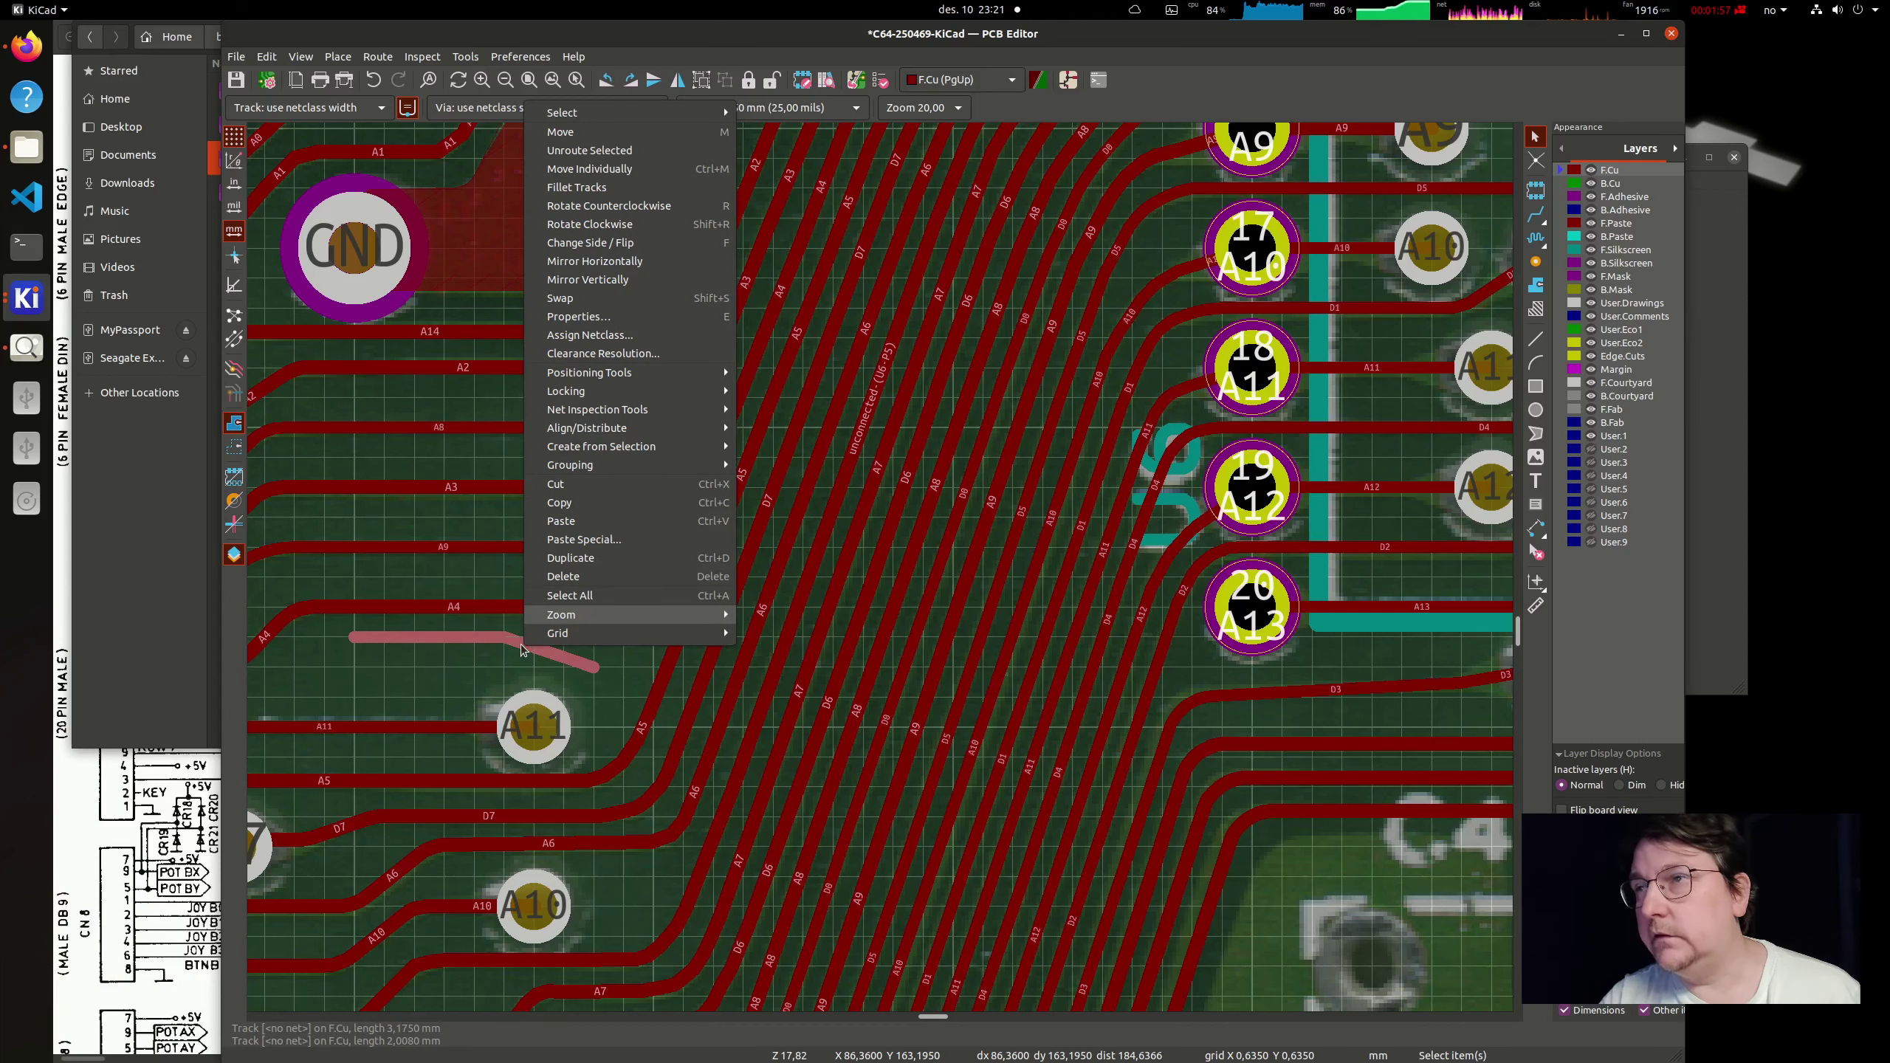
pyautogui.click(629, 188)
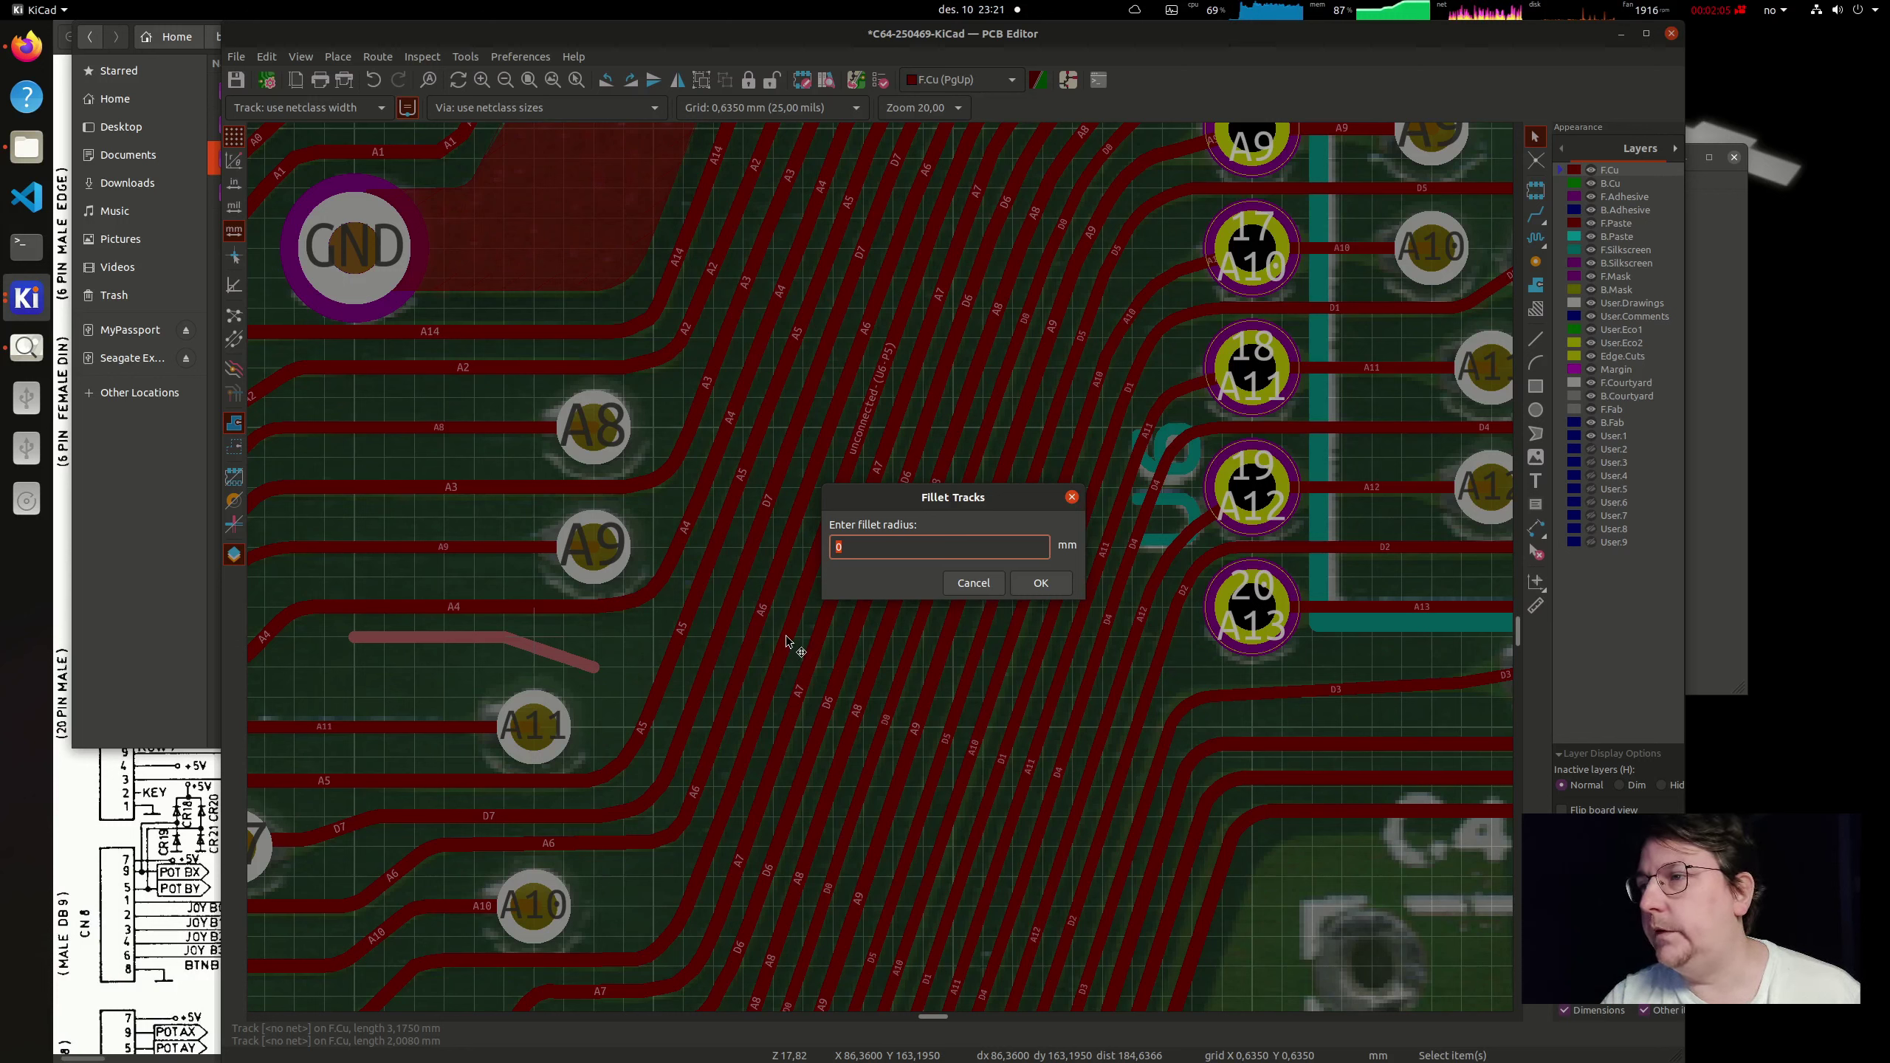
pyautogui.write('4')
pyautogui.click(1040, 583)
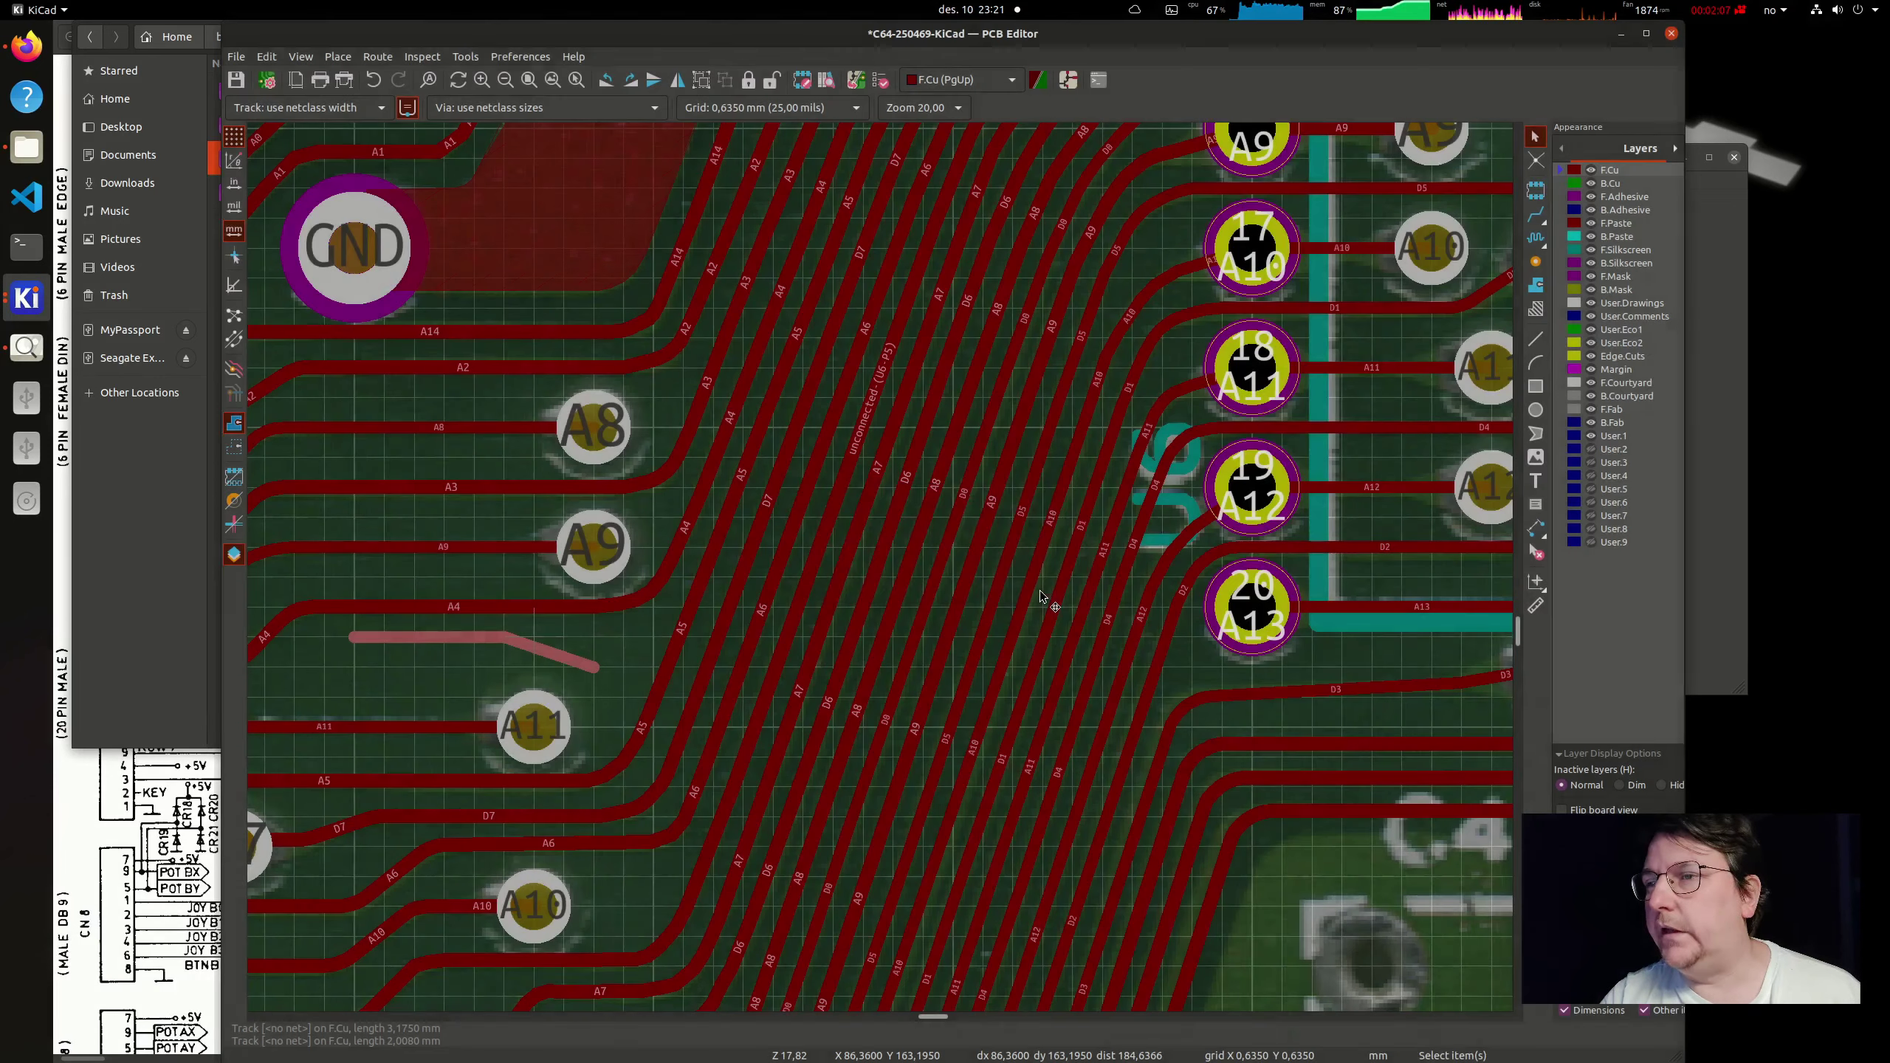
# Step: Delete all pieces of the filleted test track above the A11 via
pyautogui.click(549, 666)
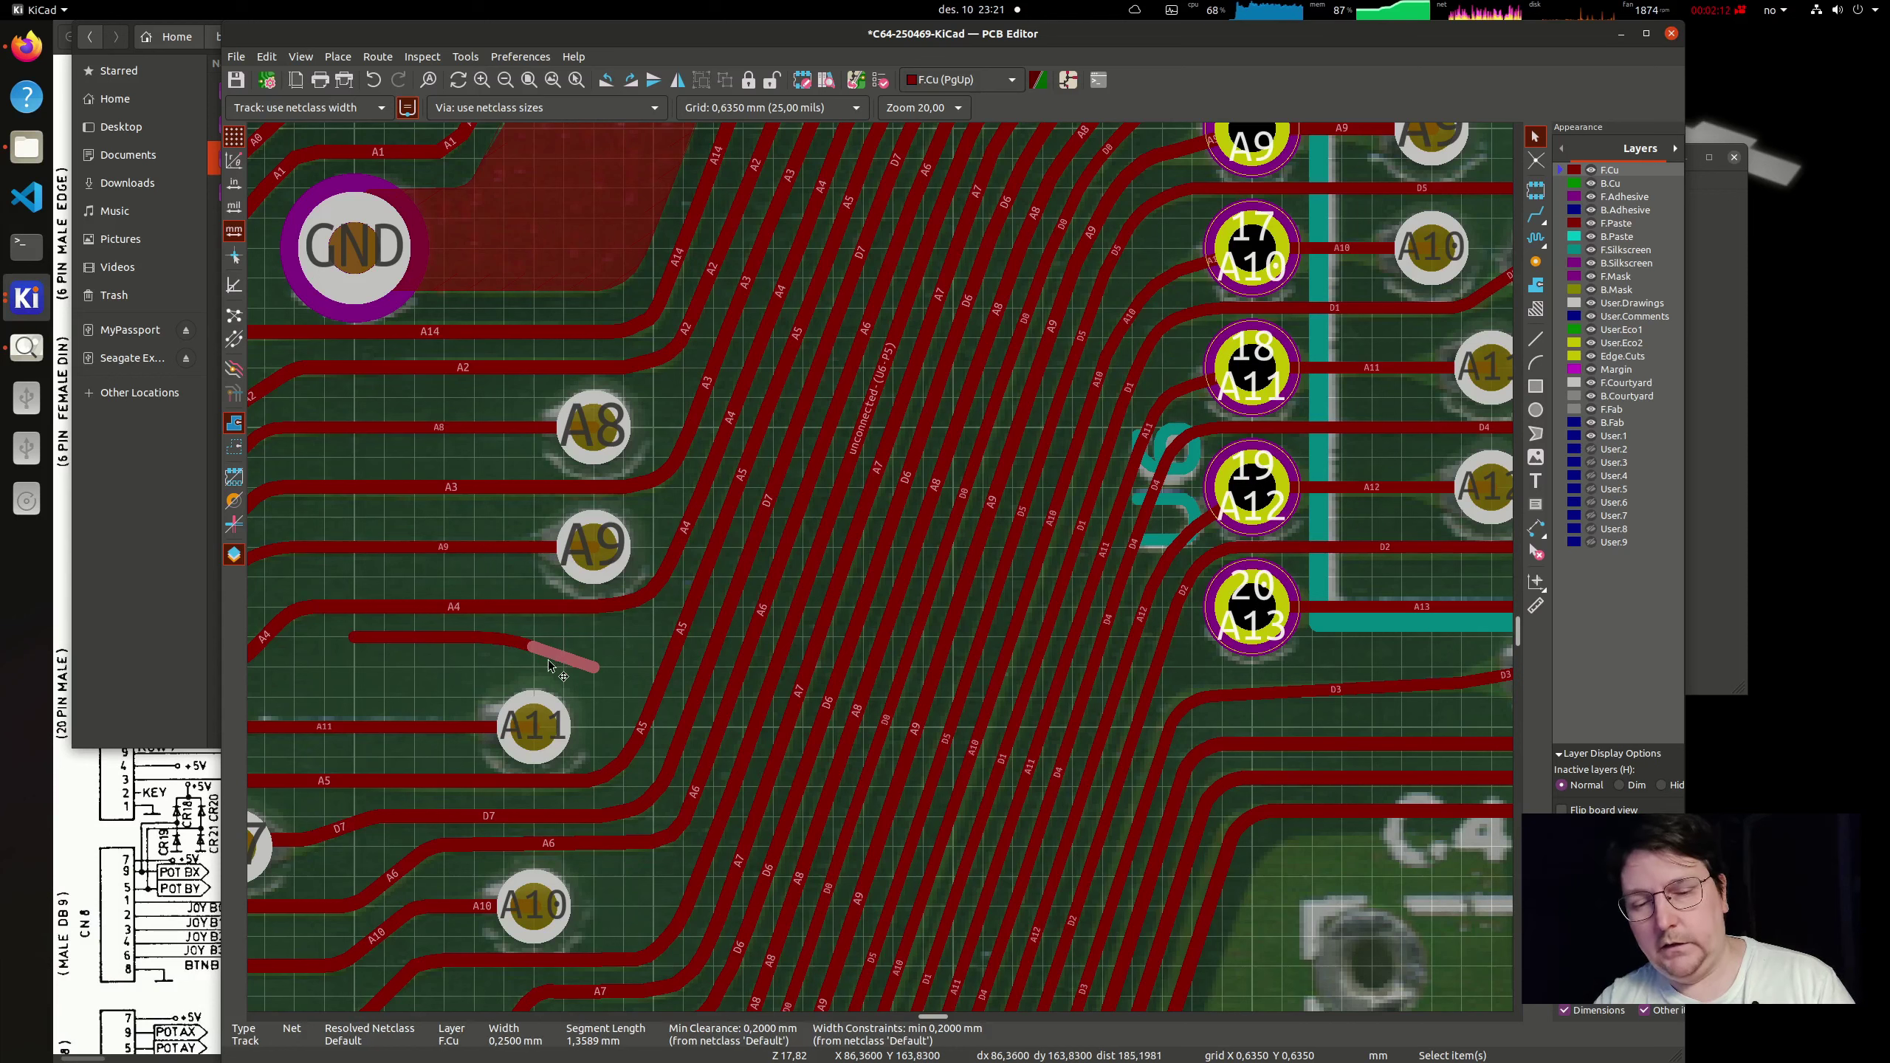
pyautogui.press('Delete')
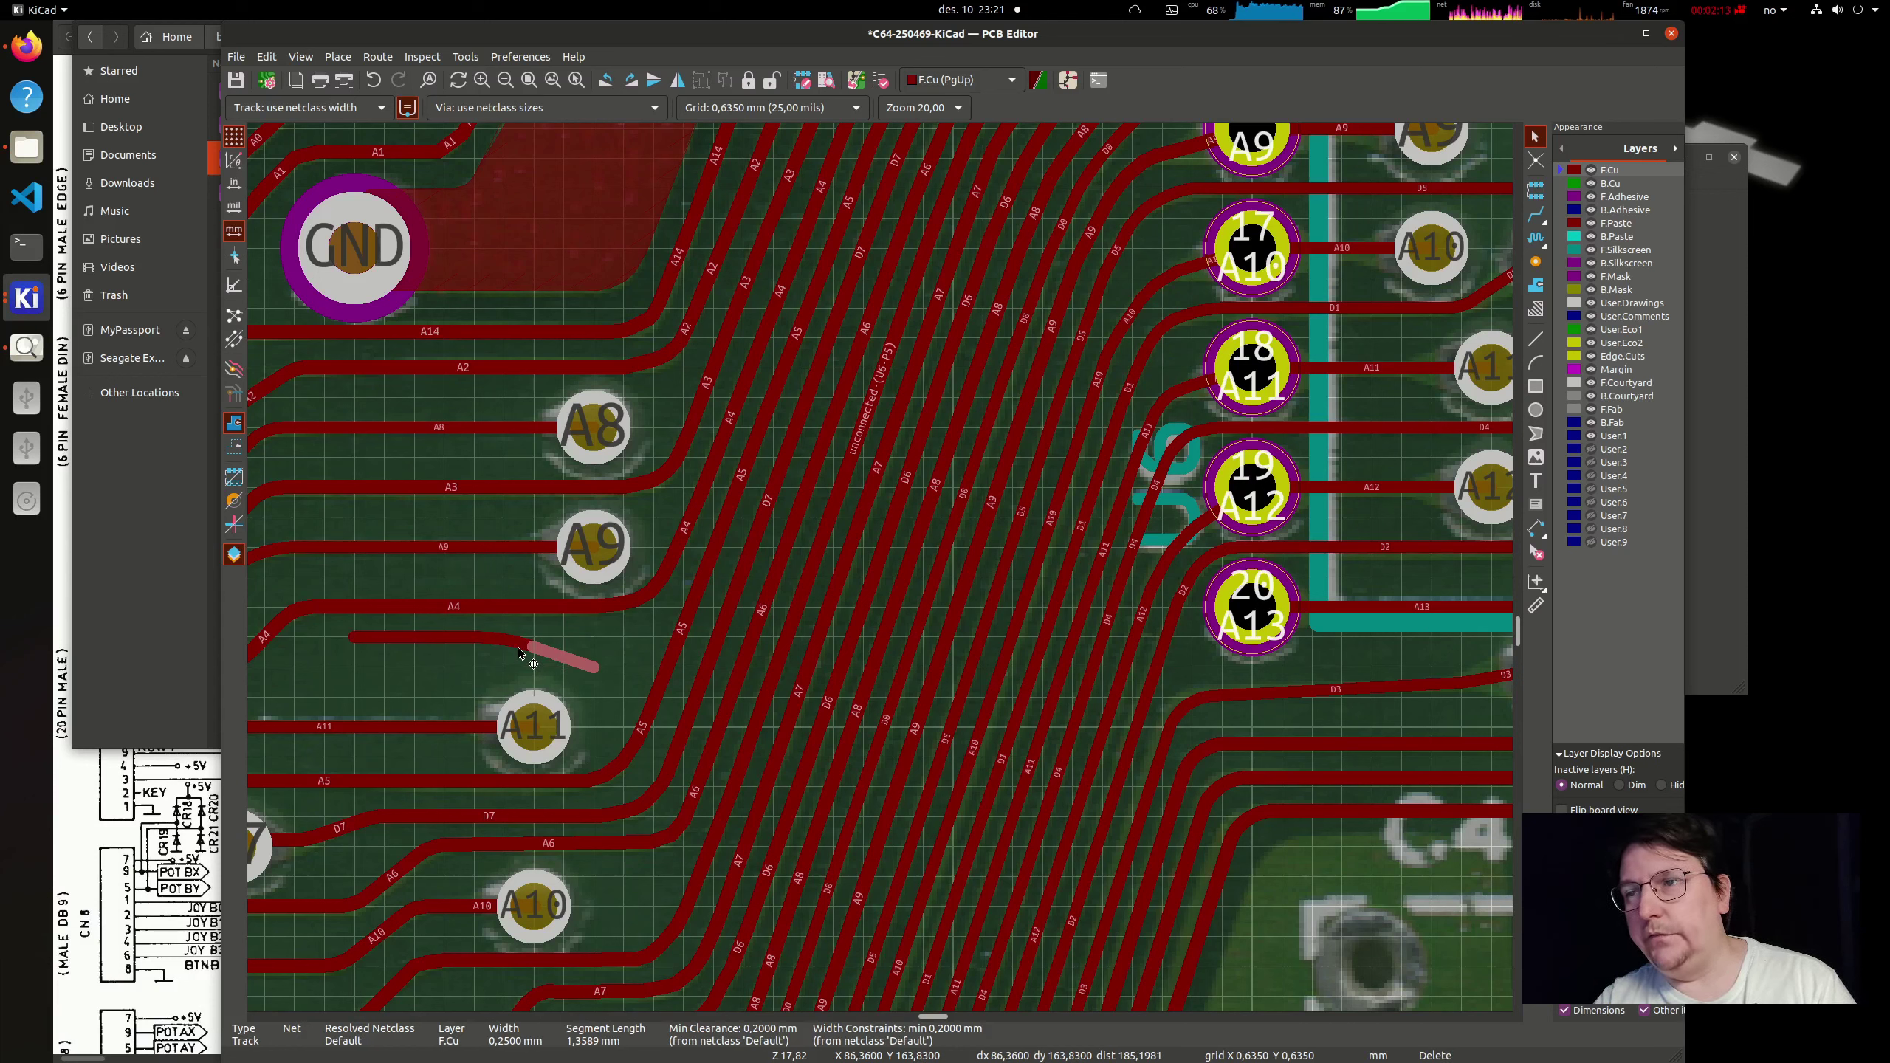
pyautogui.click(518, 652)
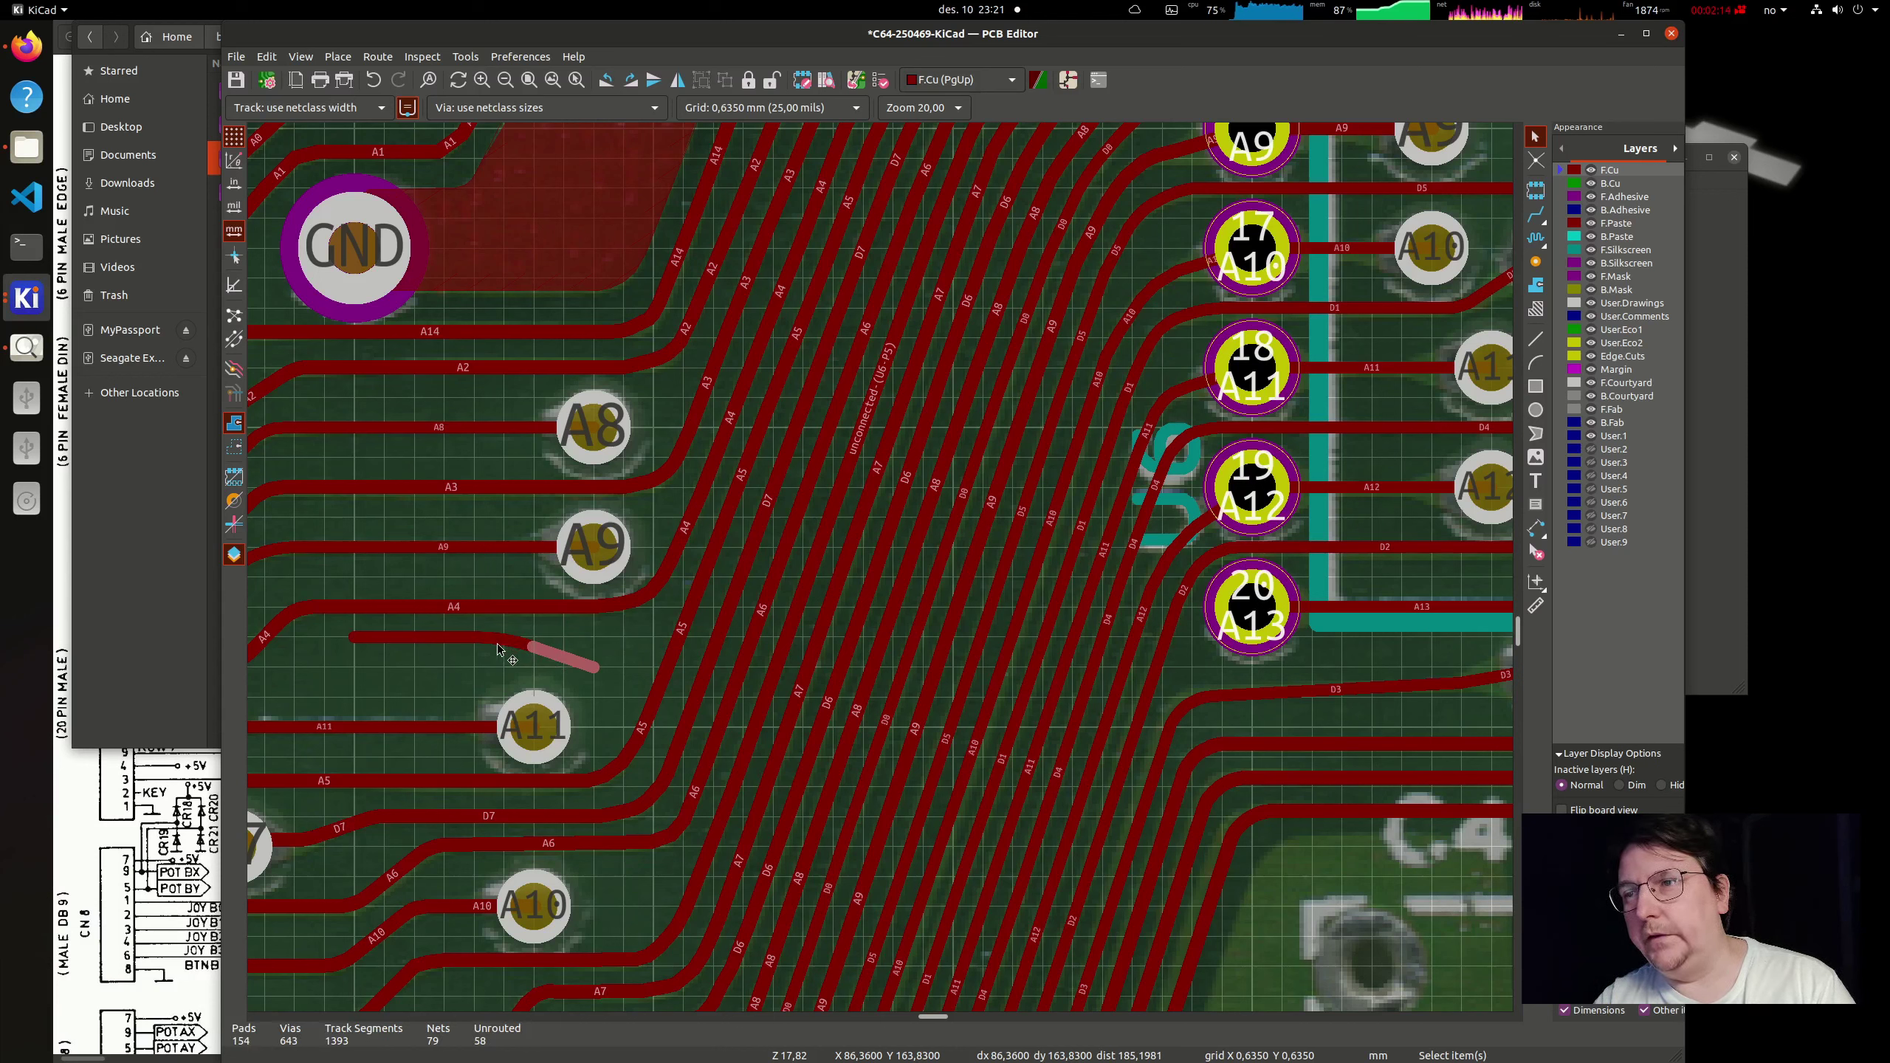
pyautogui.click(438, 644)
pyautogui.click(439, 647)
pyautogui.press('Escape')
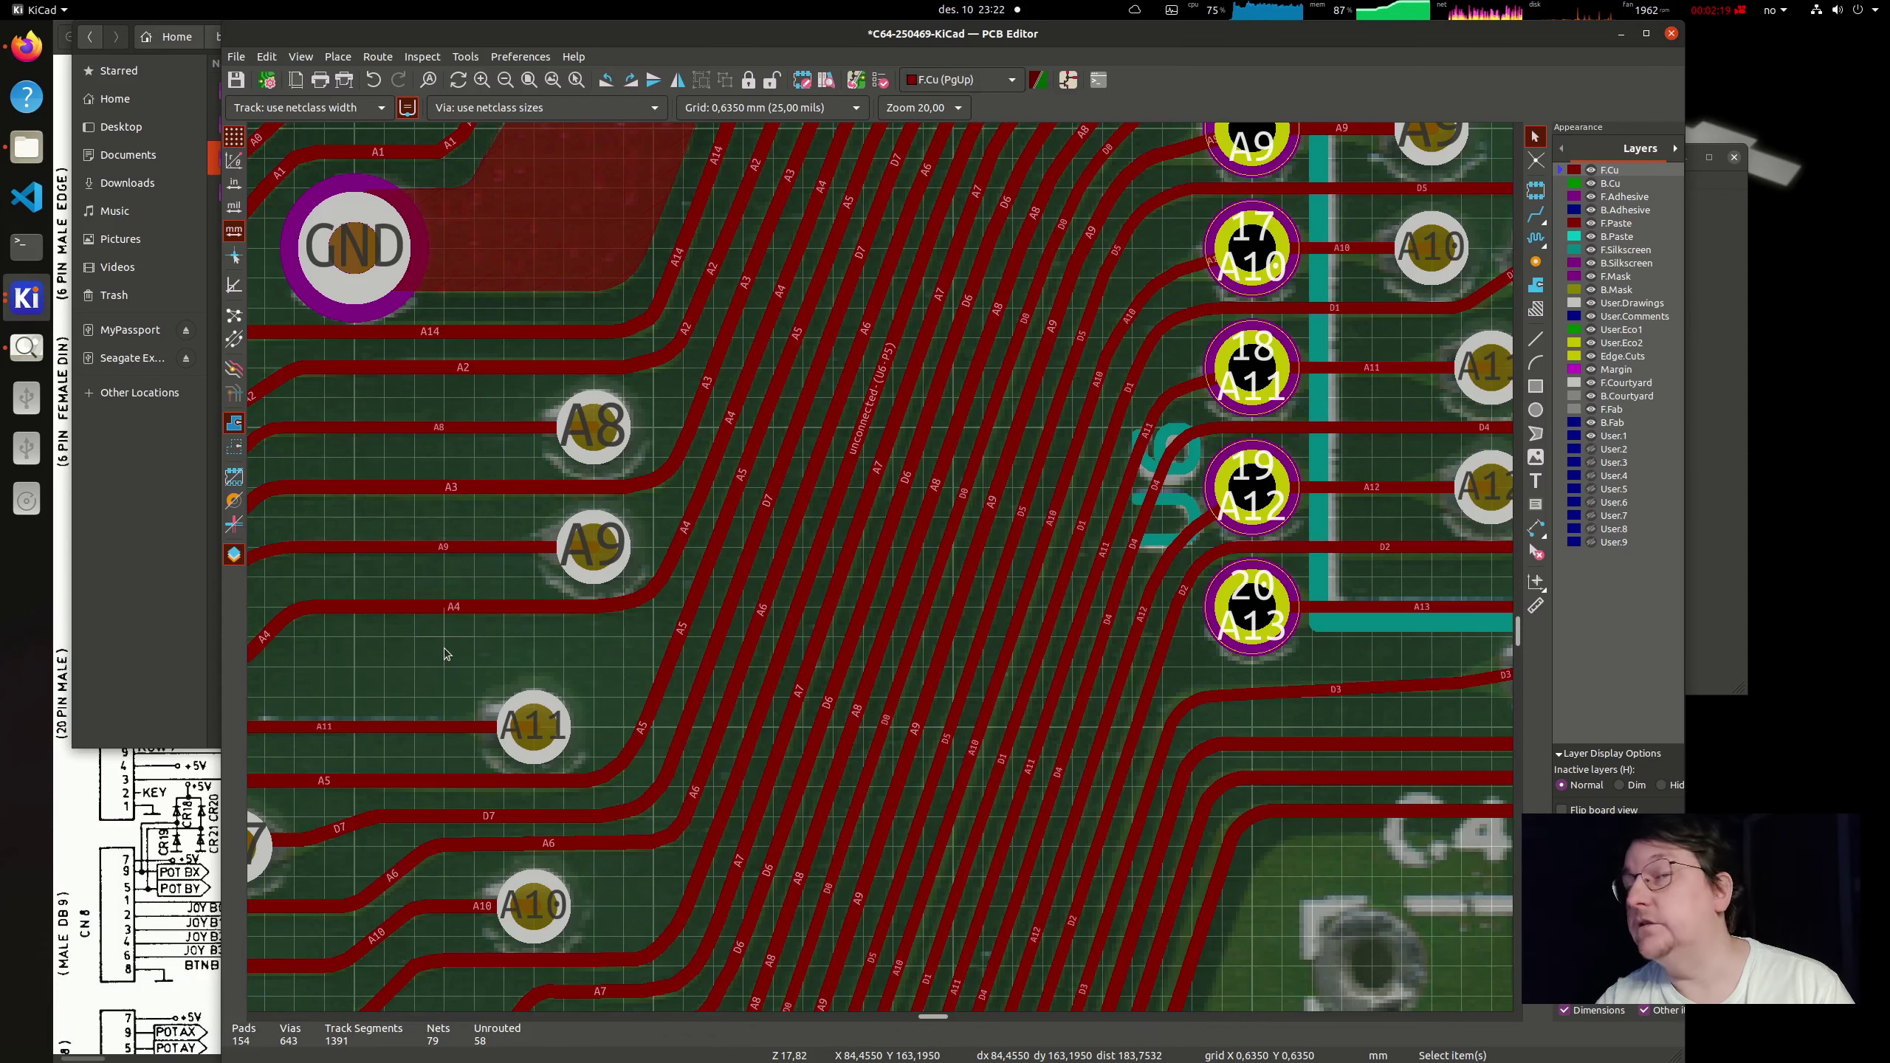
# Step: Hide the User.1 board photo layer and examine the traced copper around U4, U5 and U6
pyautogui.click(1591, 436)
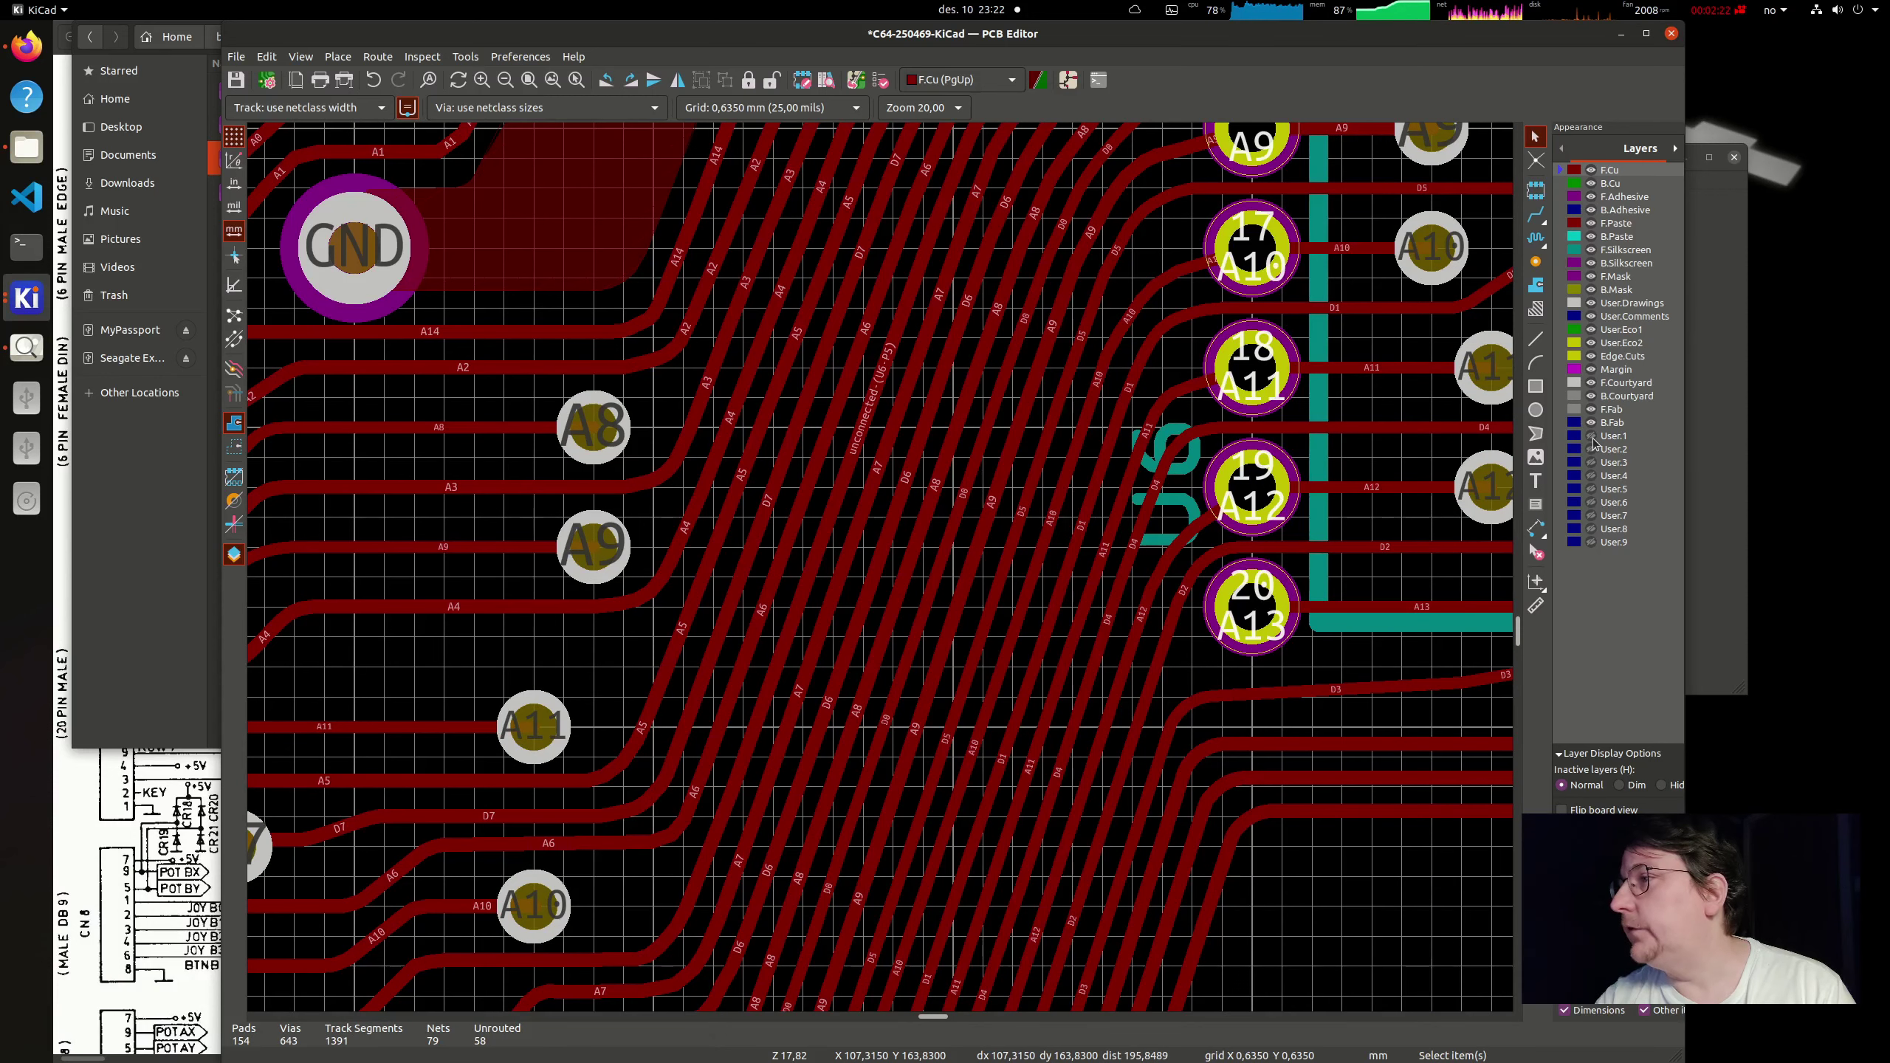
pyautogui.scroll(-5, 1019, 573)
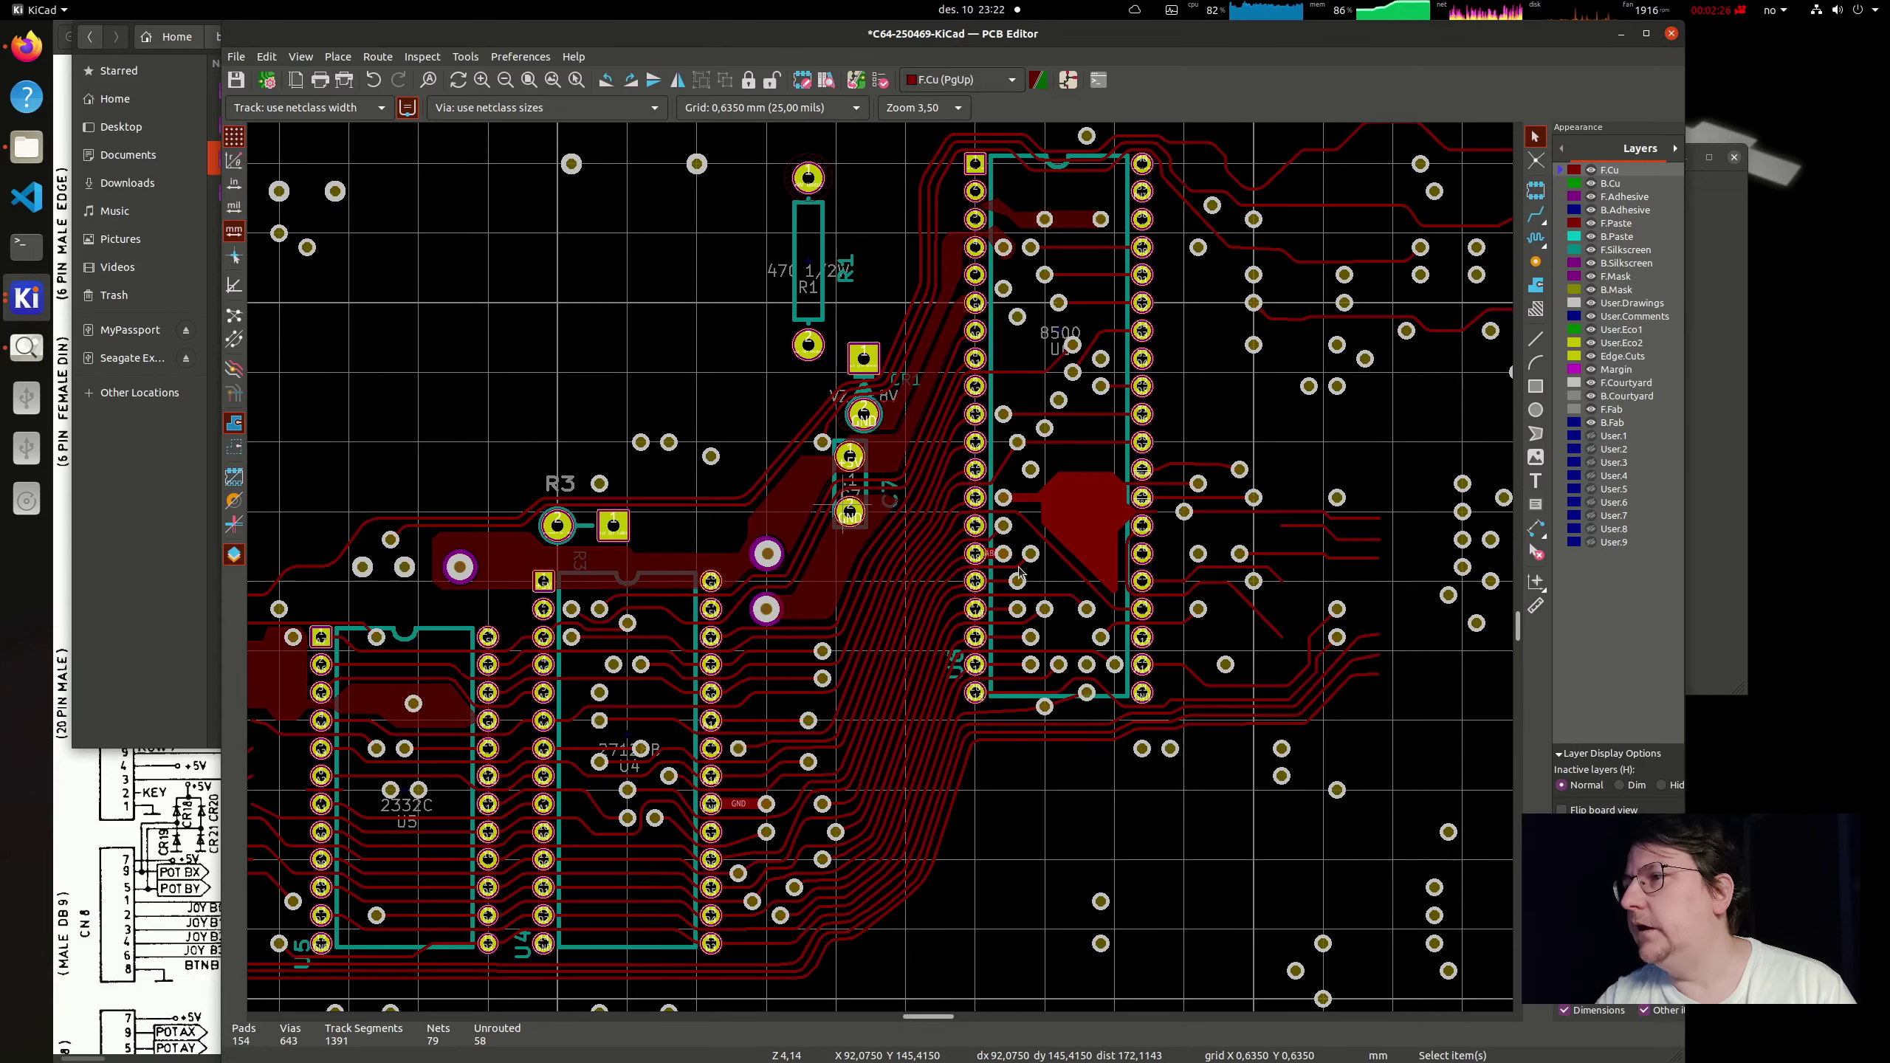
pyautogui.scroll(2, 1019, 573)
pyautogui.hscroll(2, 1020, 573)
pyautogui.scroll(-4, 1027, 618)
pyautogui.hscroll(-8, 1027, 618)
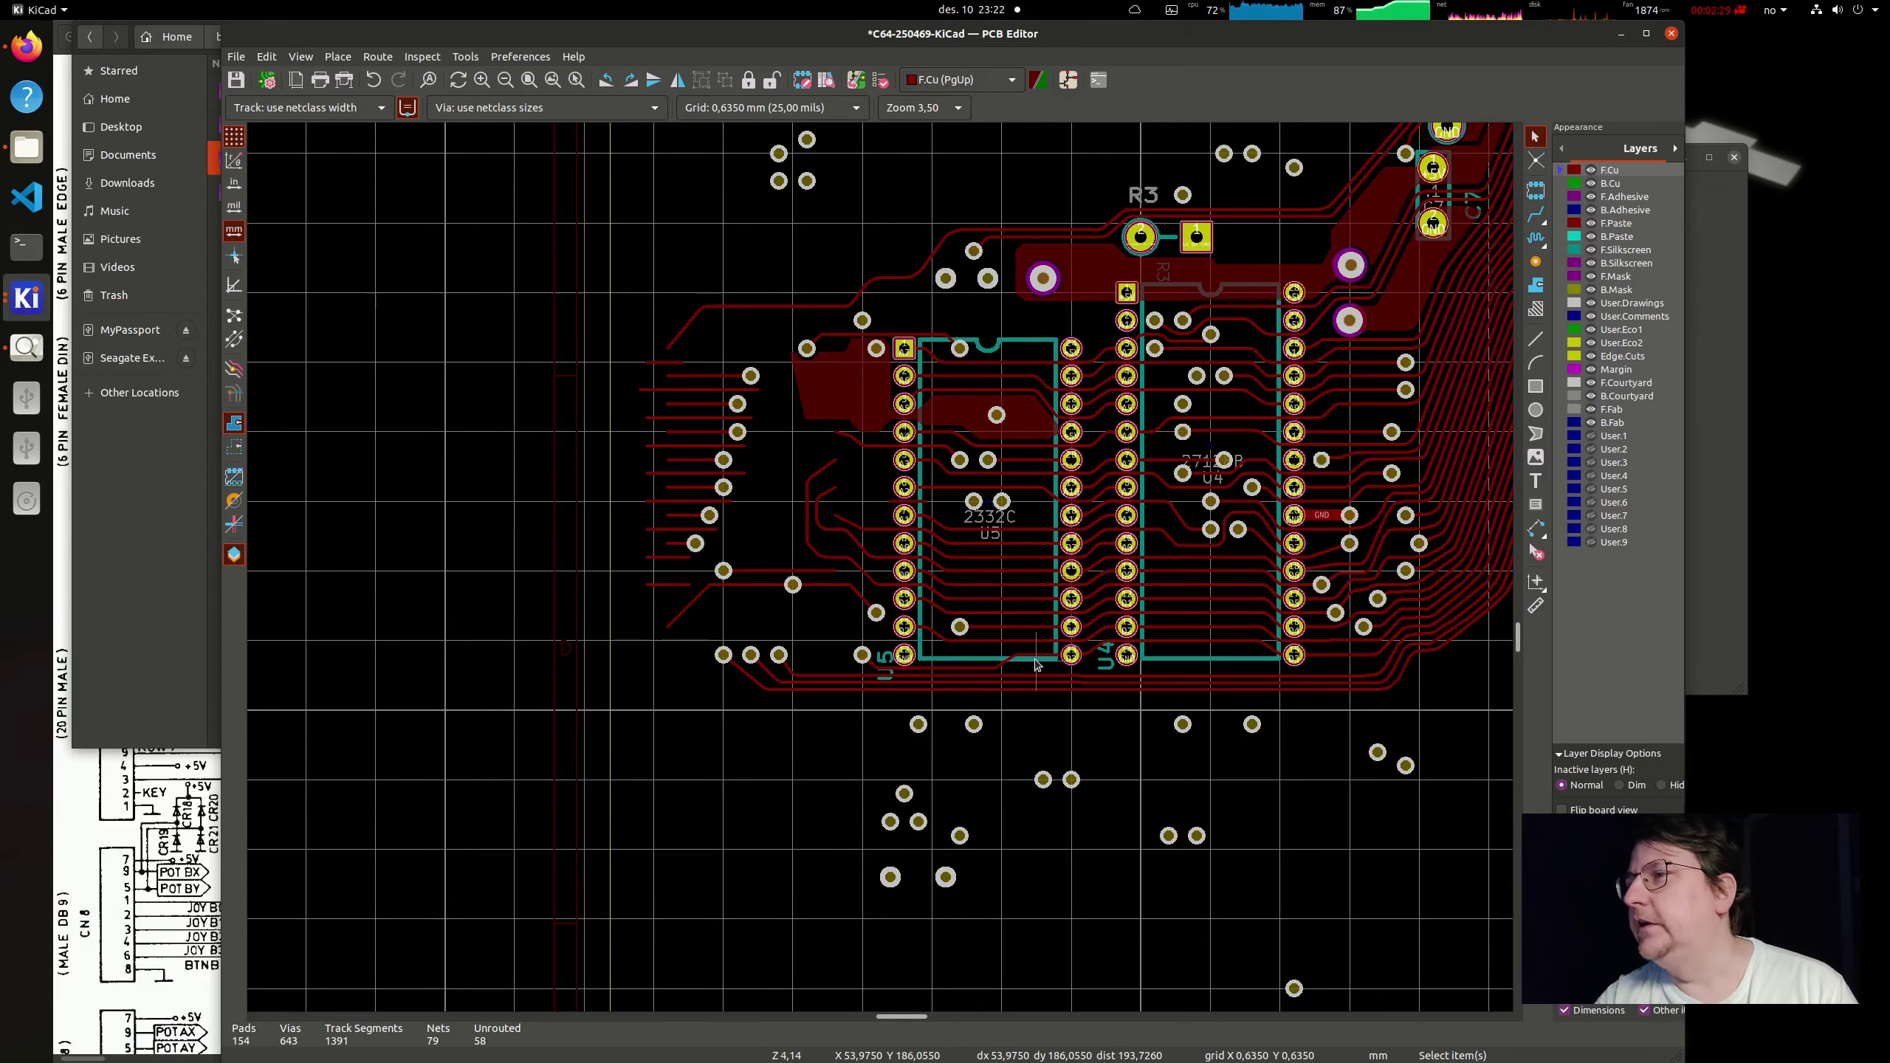
pyautogui.scroll(4, 929, 455)
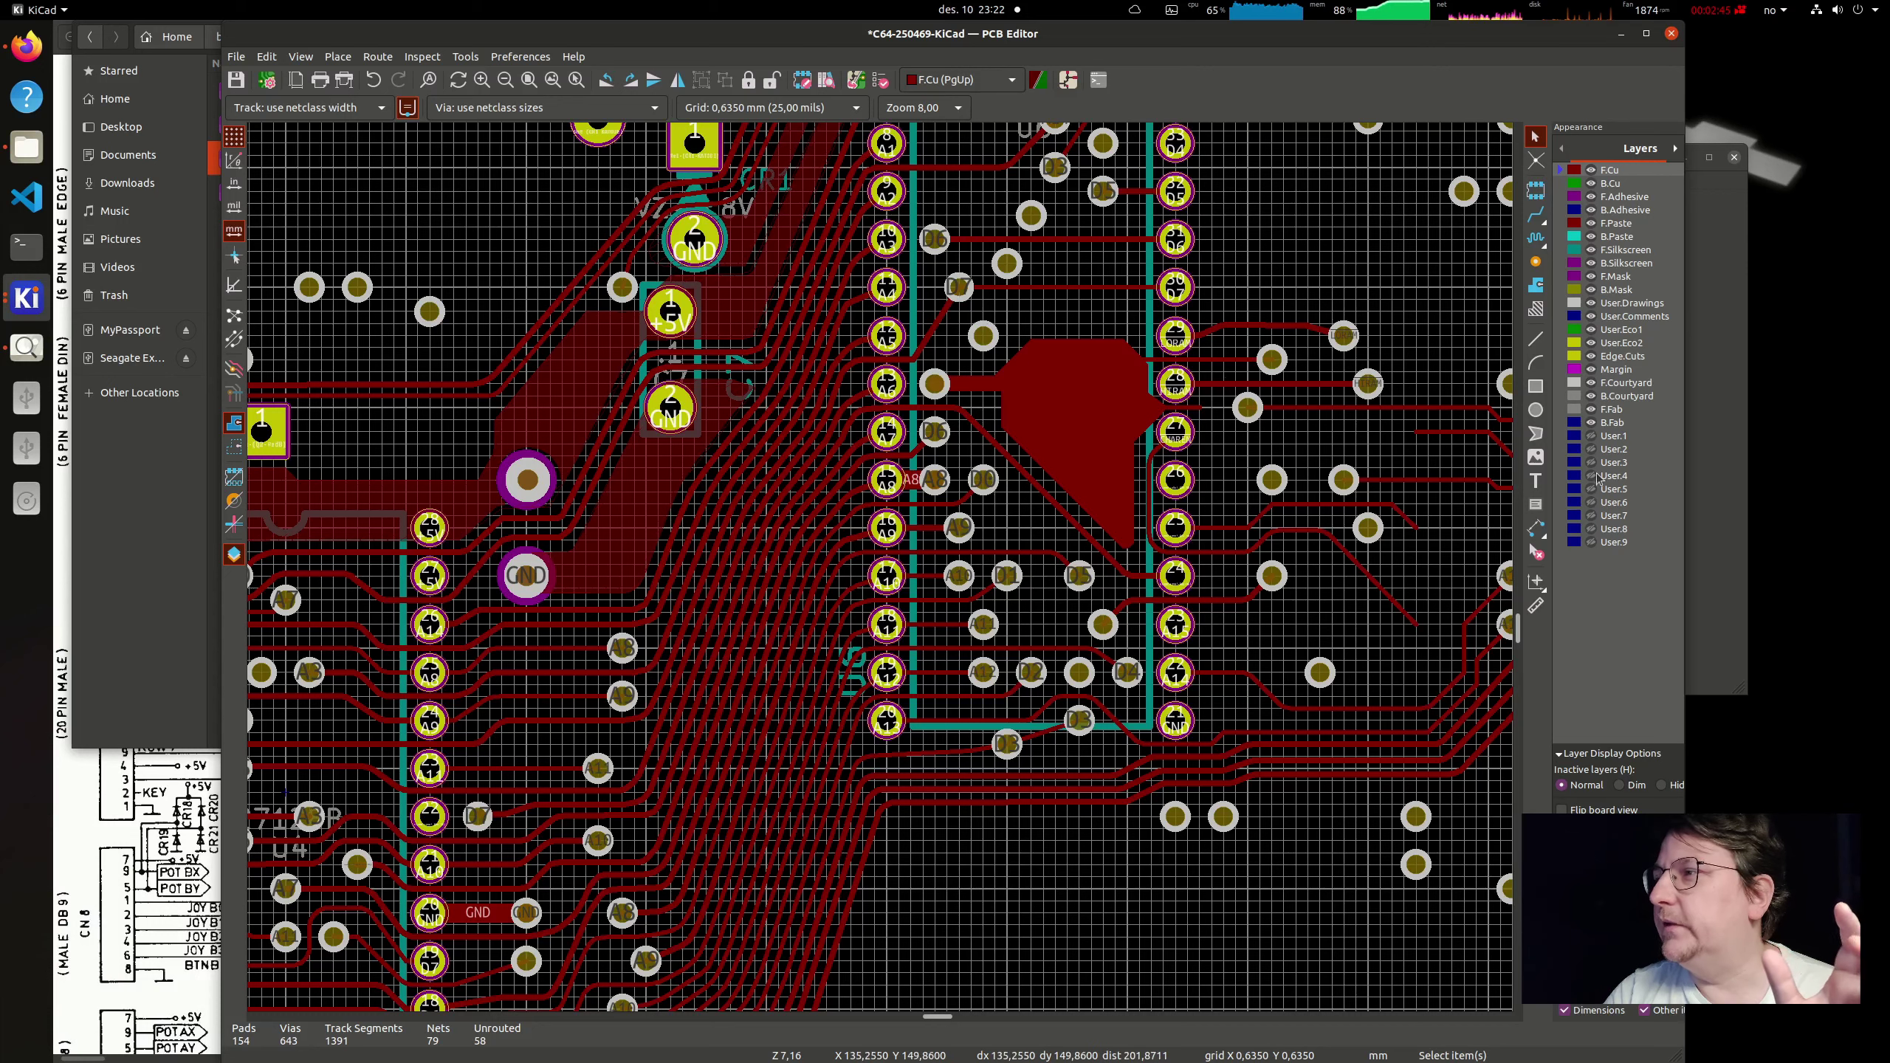
# Step: Show the User.1 board photo layer again and save the board
pyautogui.click(1591, 435)
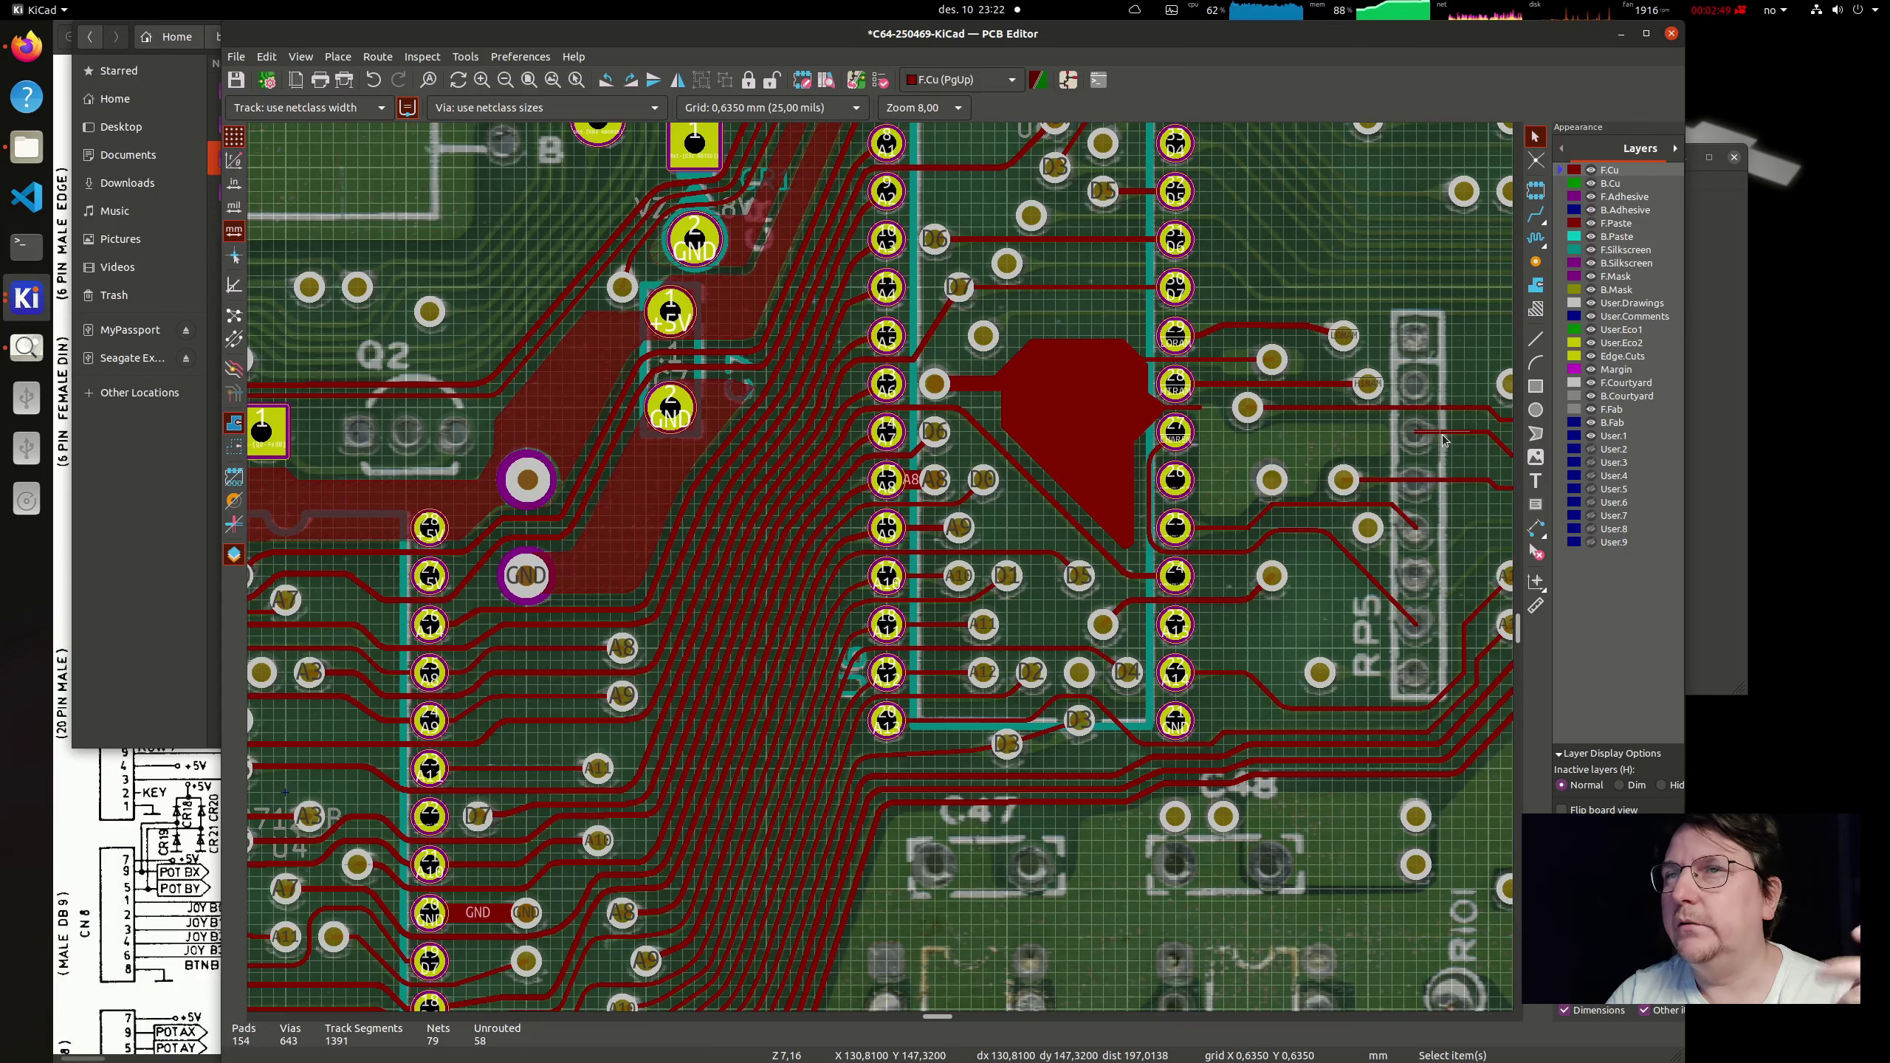
pyautogui.scroll(-1, 1246, 461)
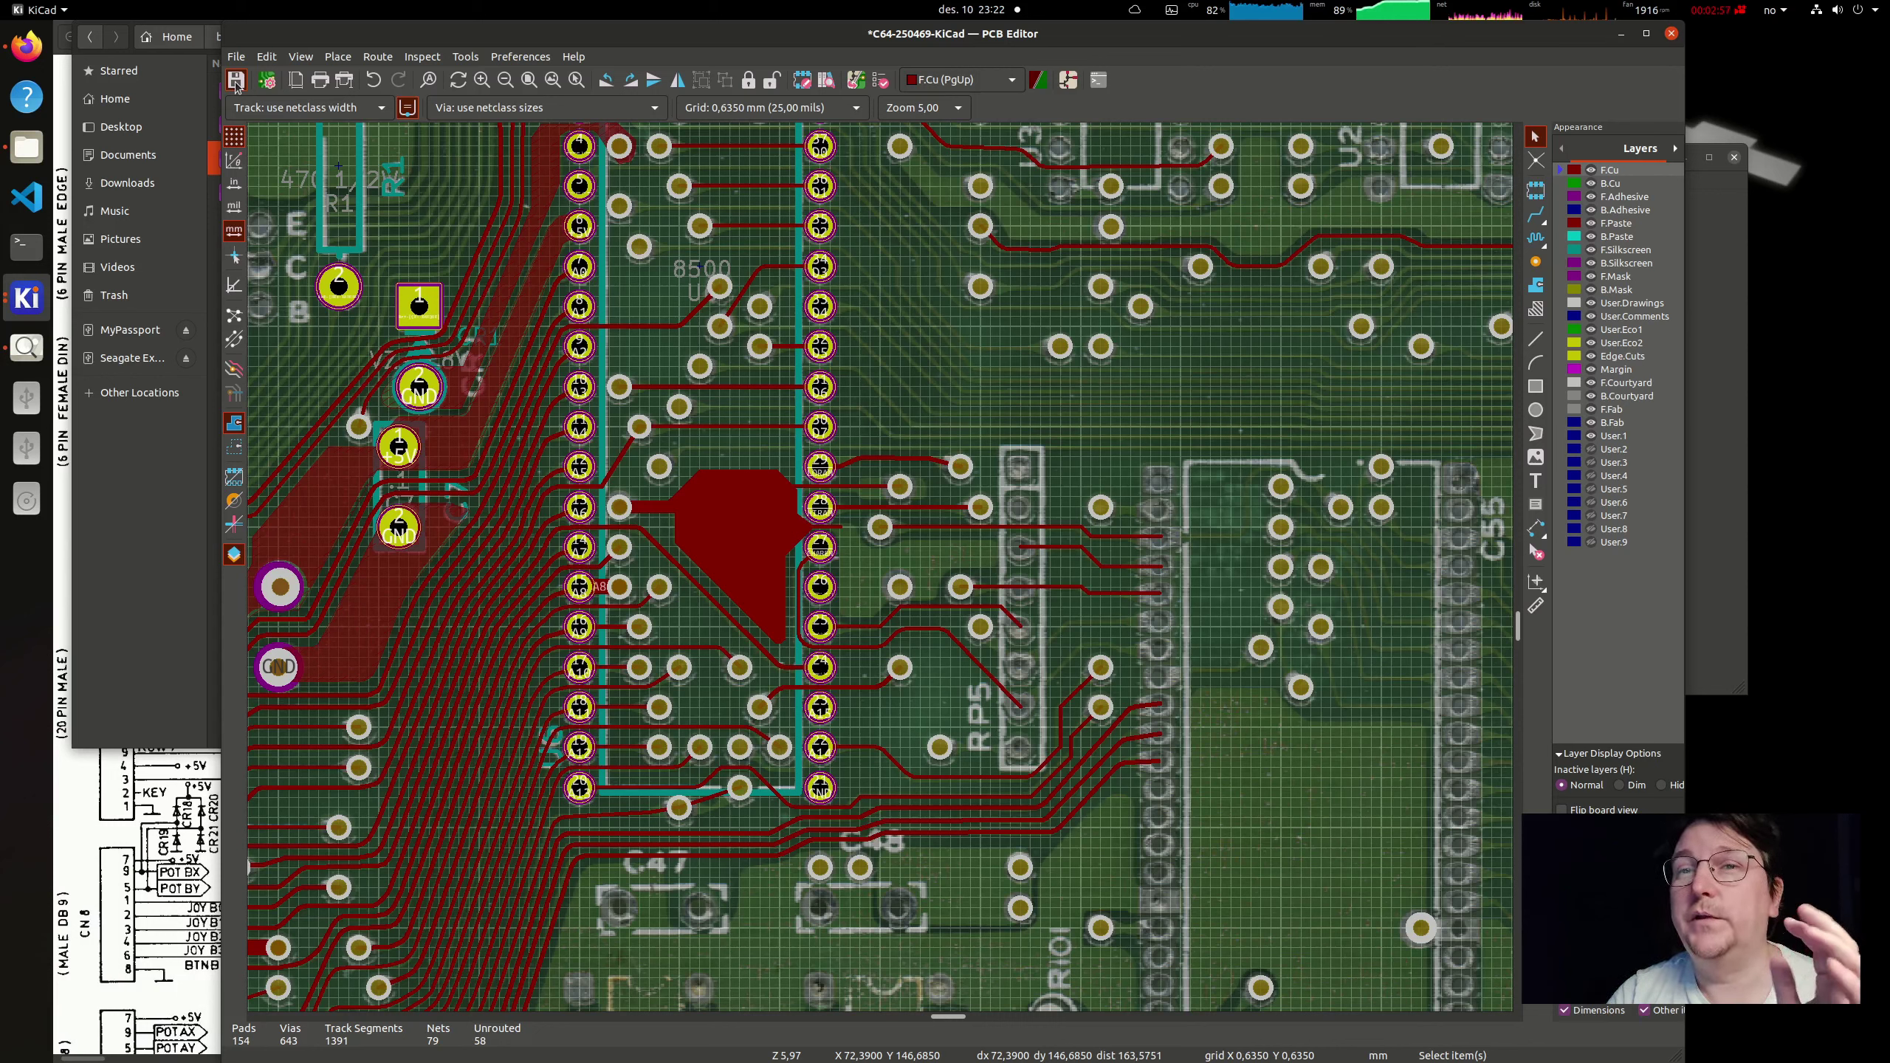
pyautogui.click(236, 80)
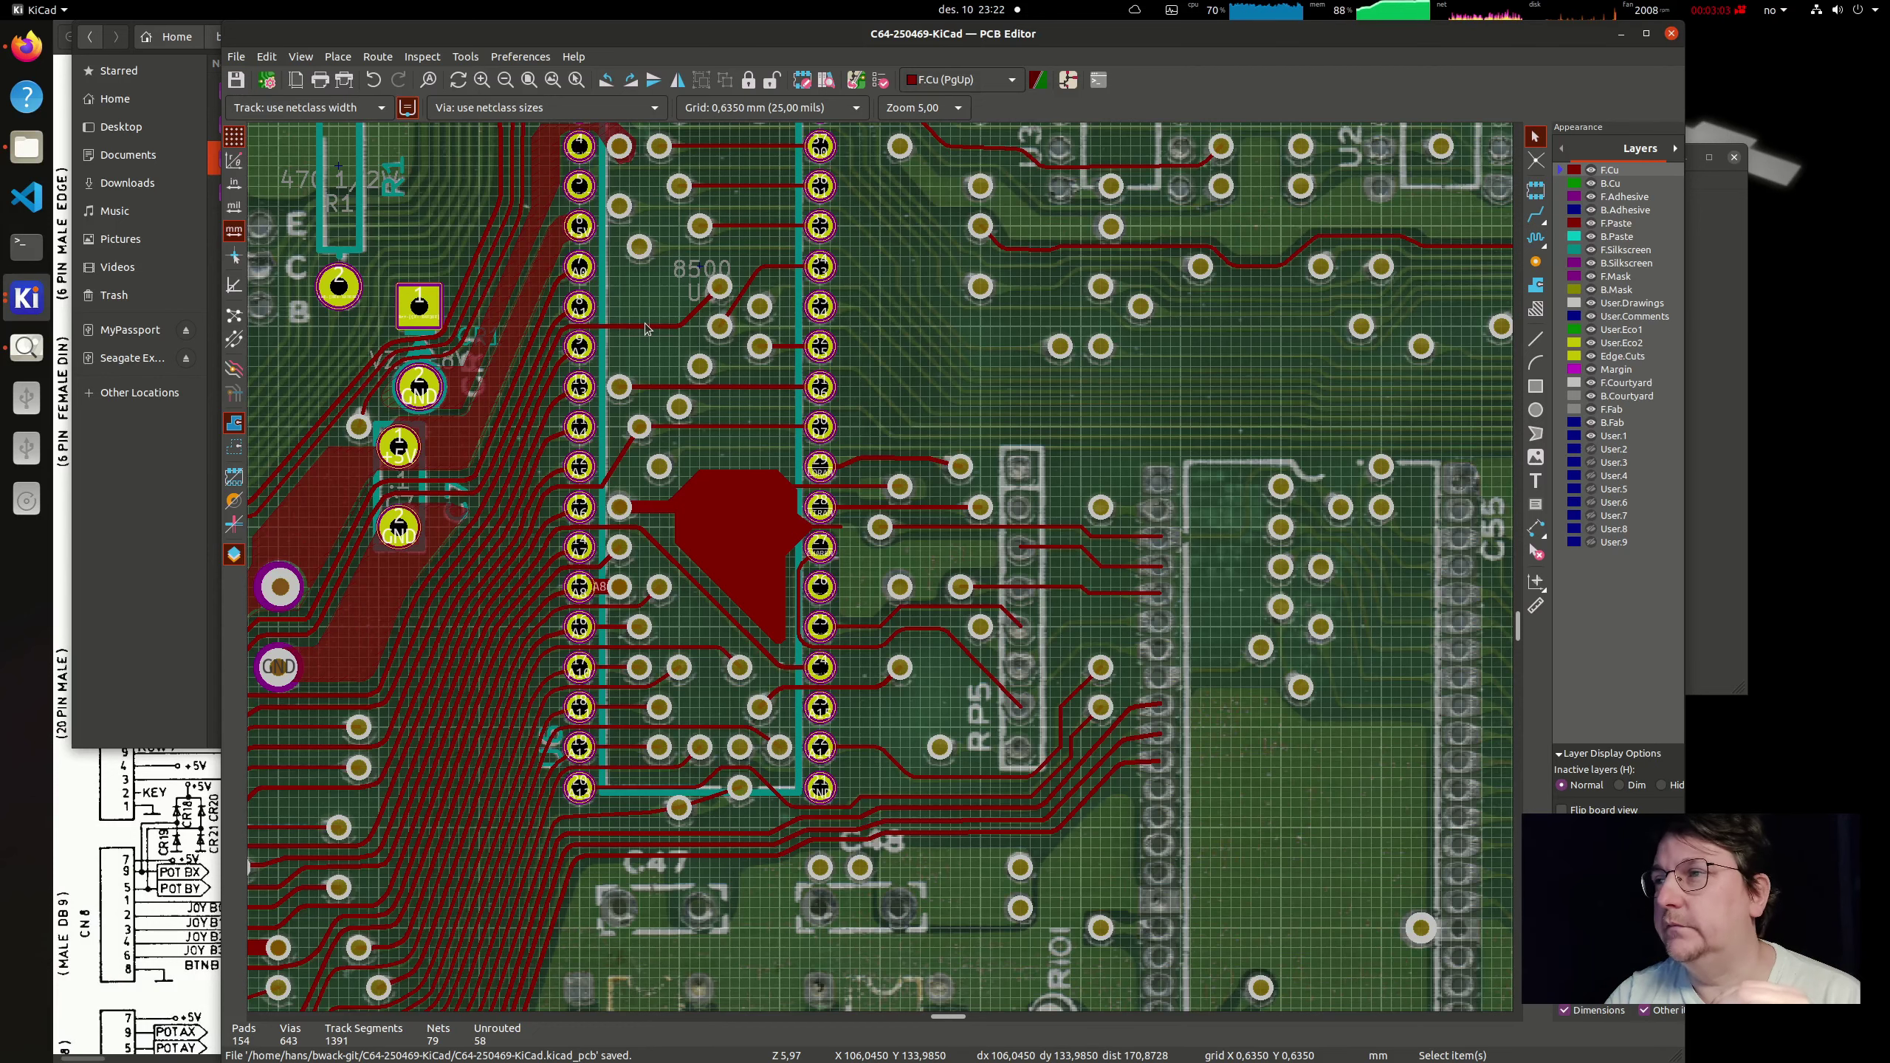
# Step: Review the PCB Editor's editing options in Preferences, accept them, and return to the selection tool
pyautogui.scroll(-2, 881, 571)
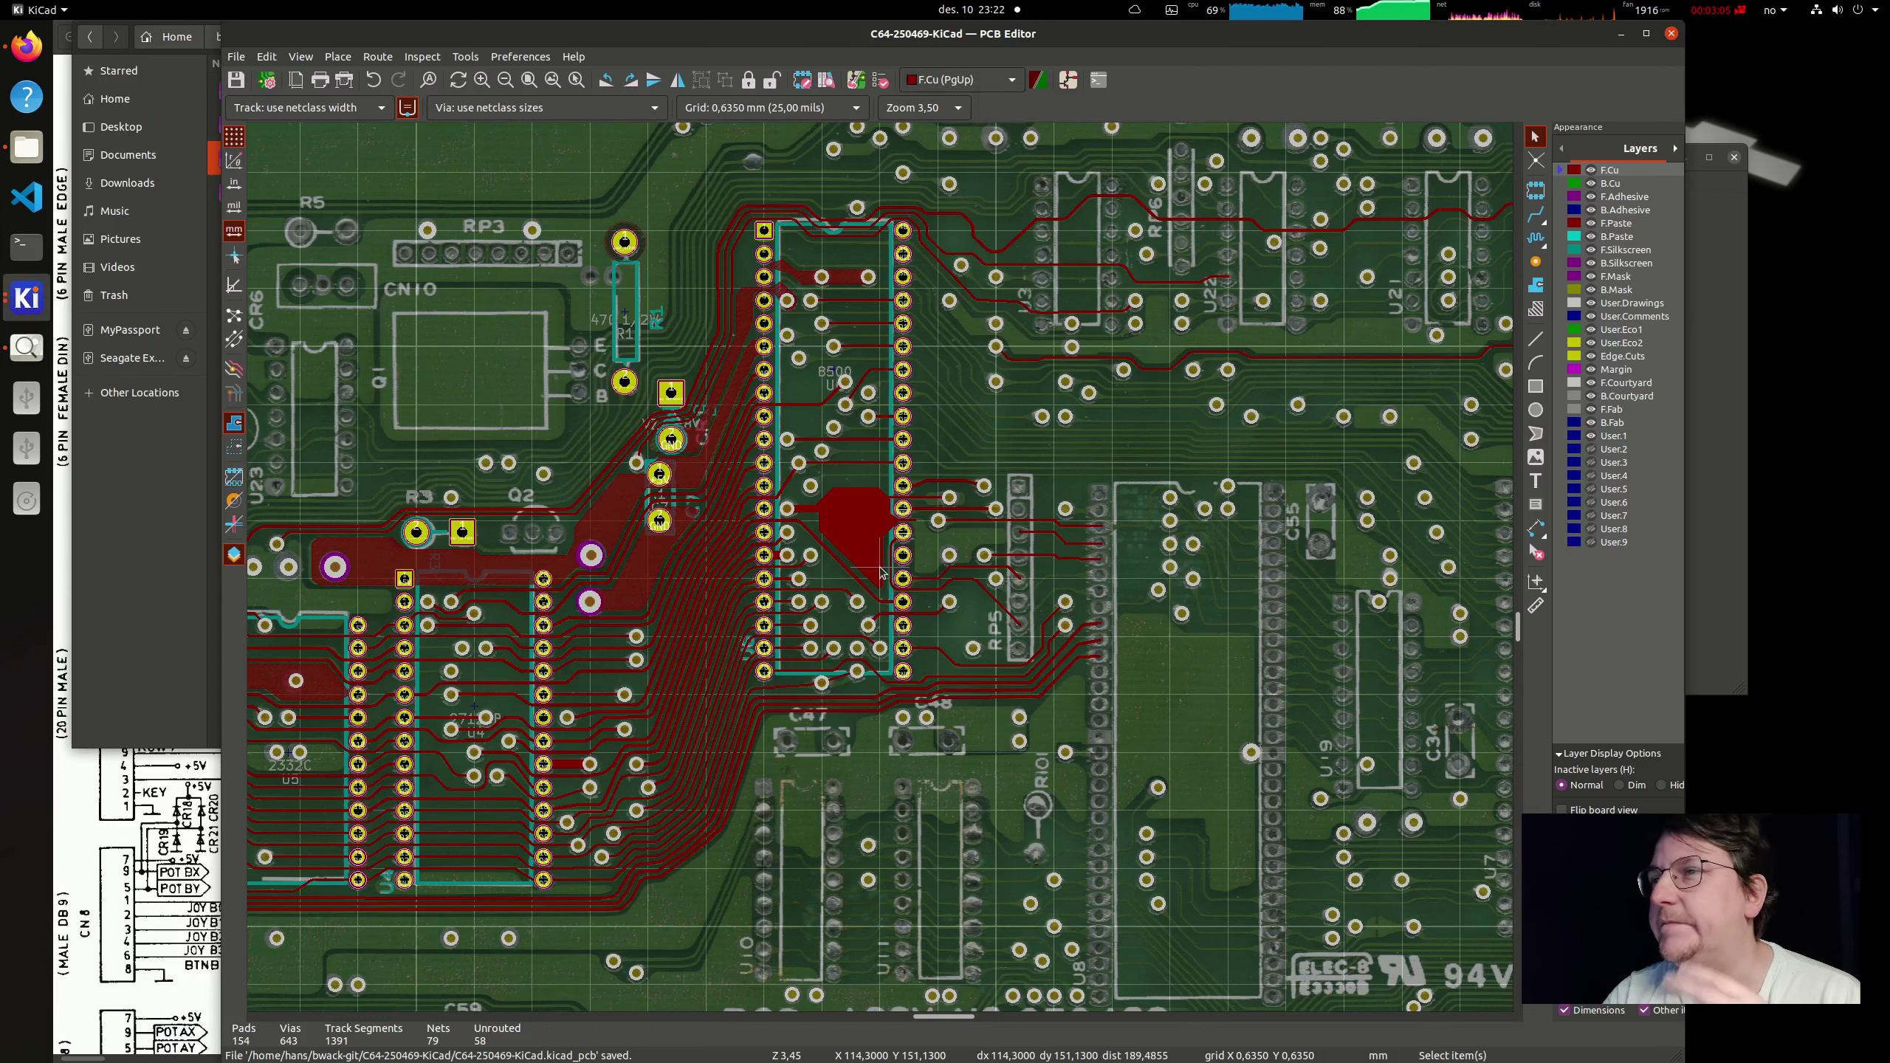
pyautogui.scroll(-3, 881, 571)
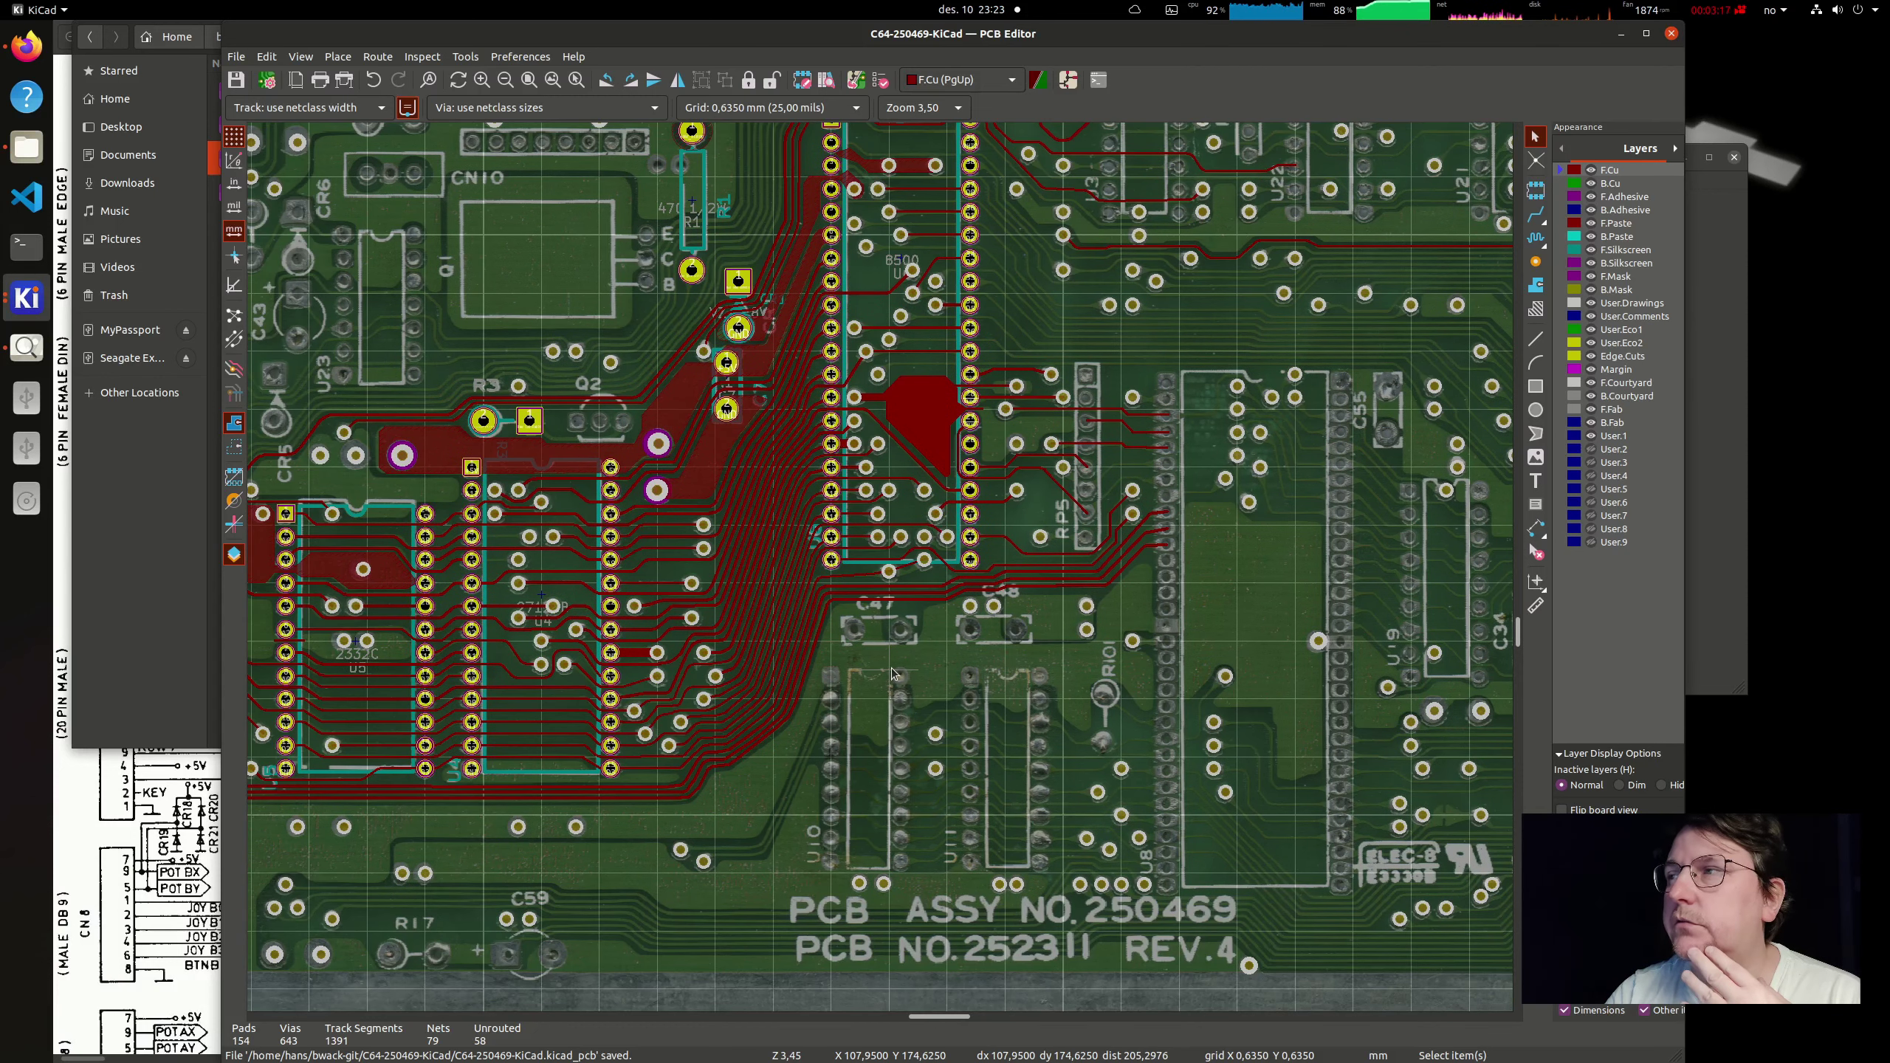
pyautogui.rightClick(993, 341)
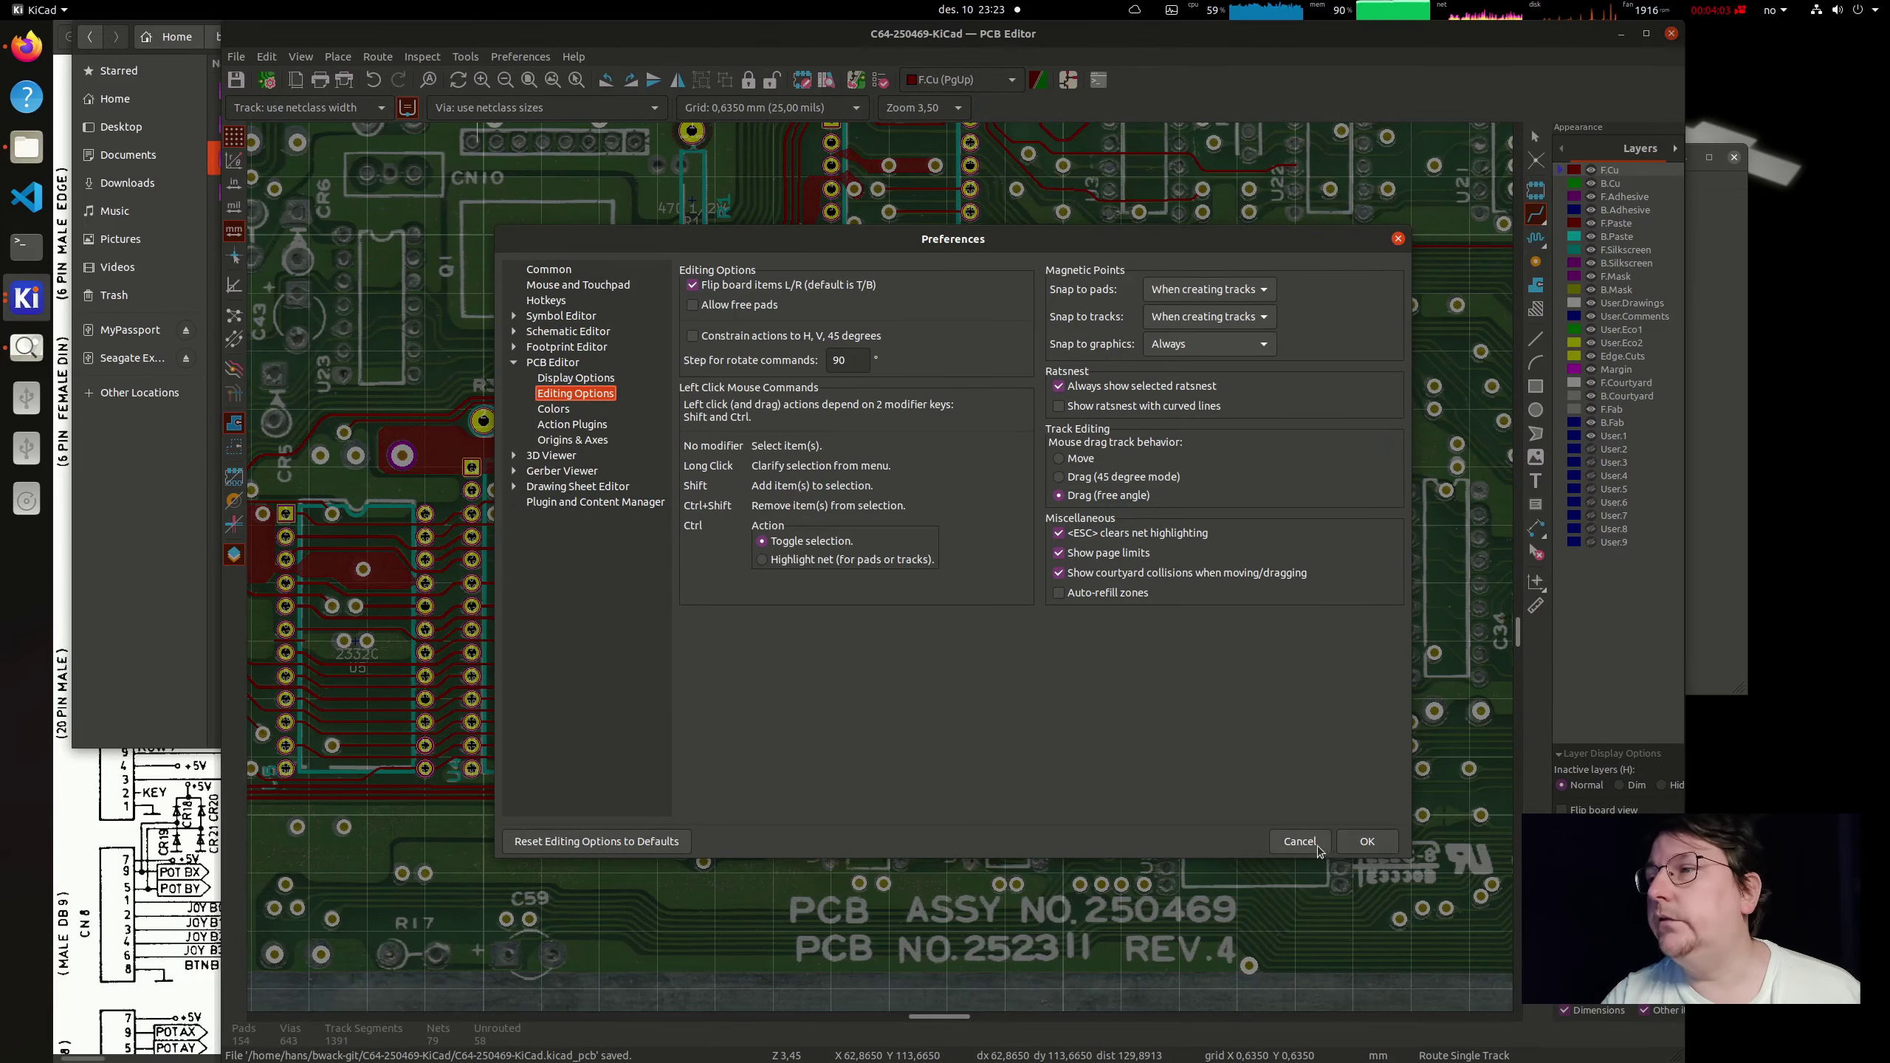
pyautogui.click(1364, 841)
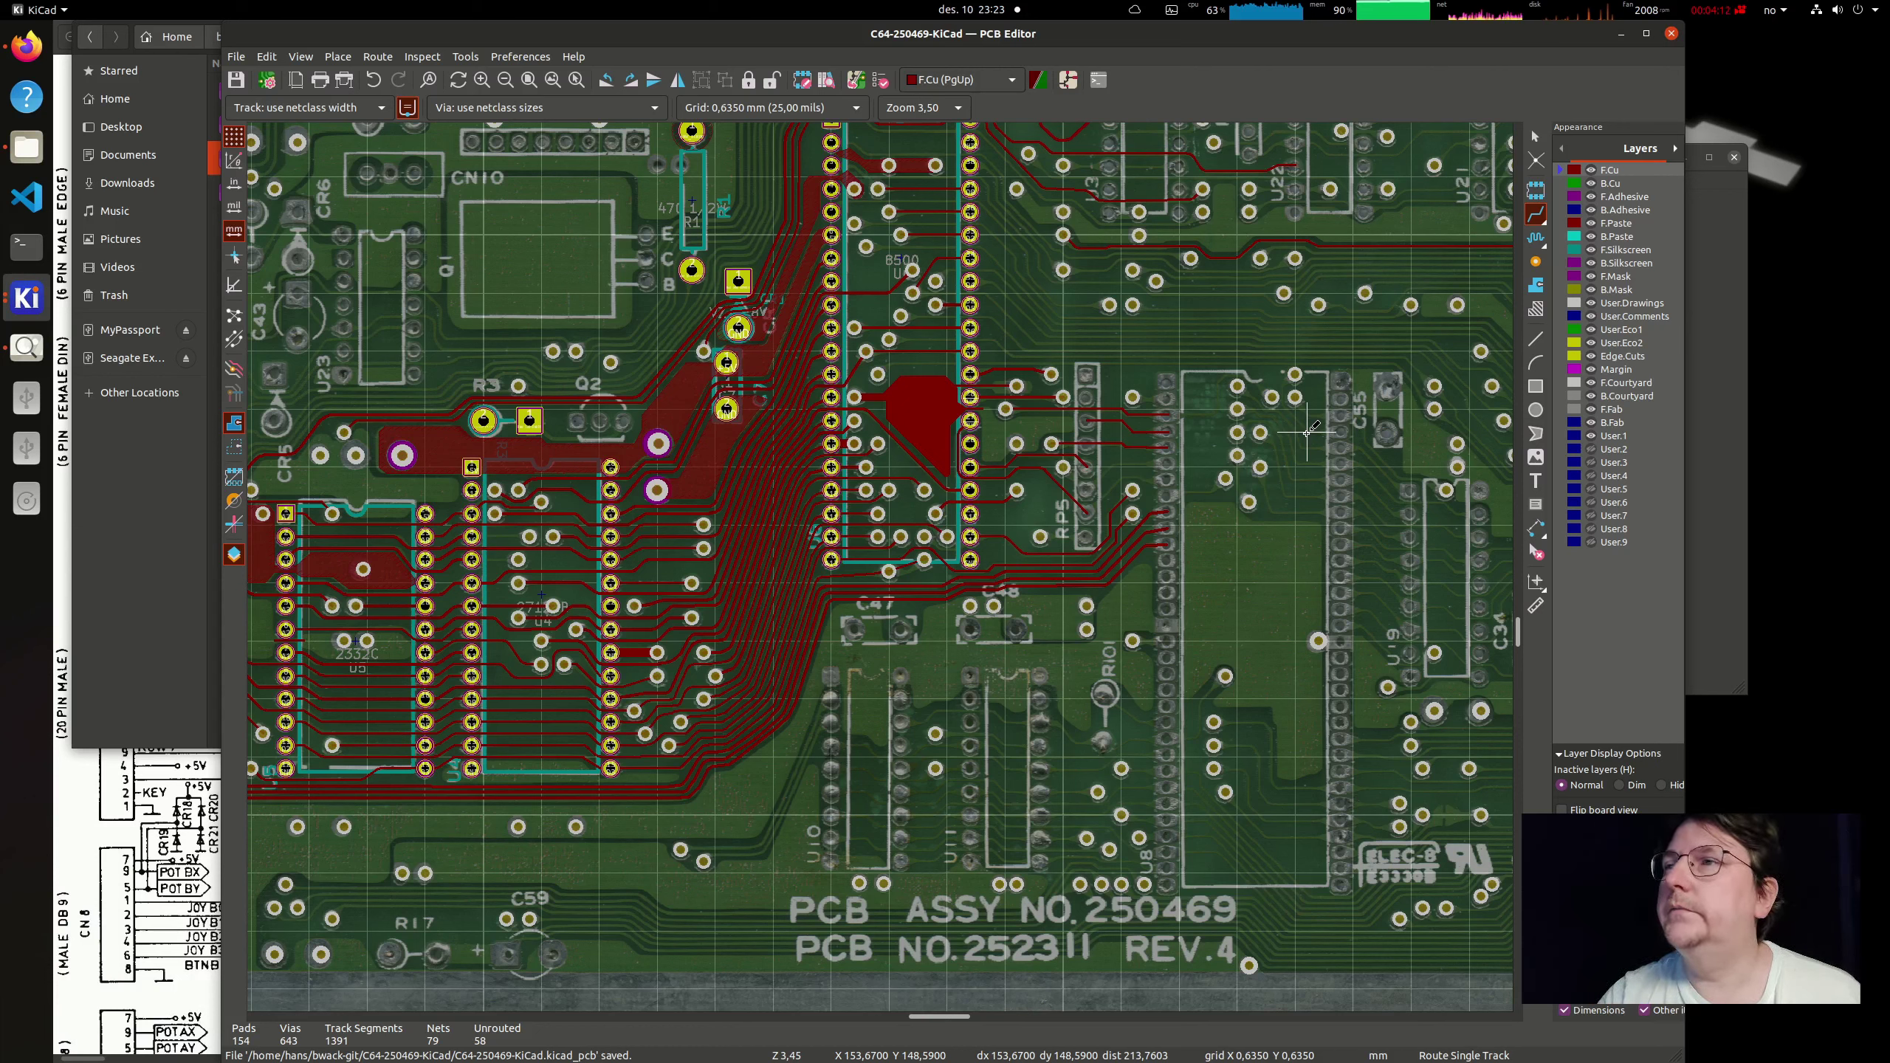
pyautogui.click(1536, 138)
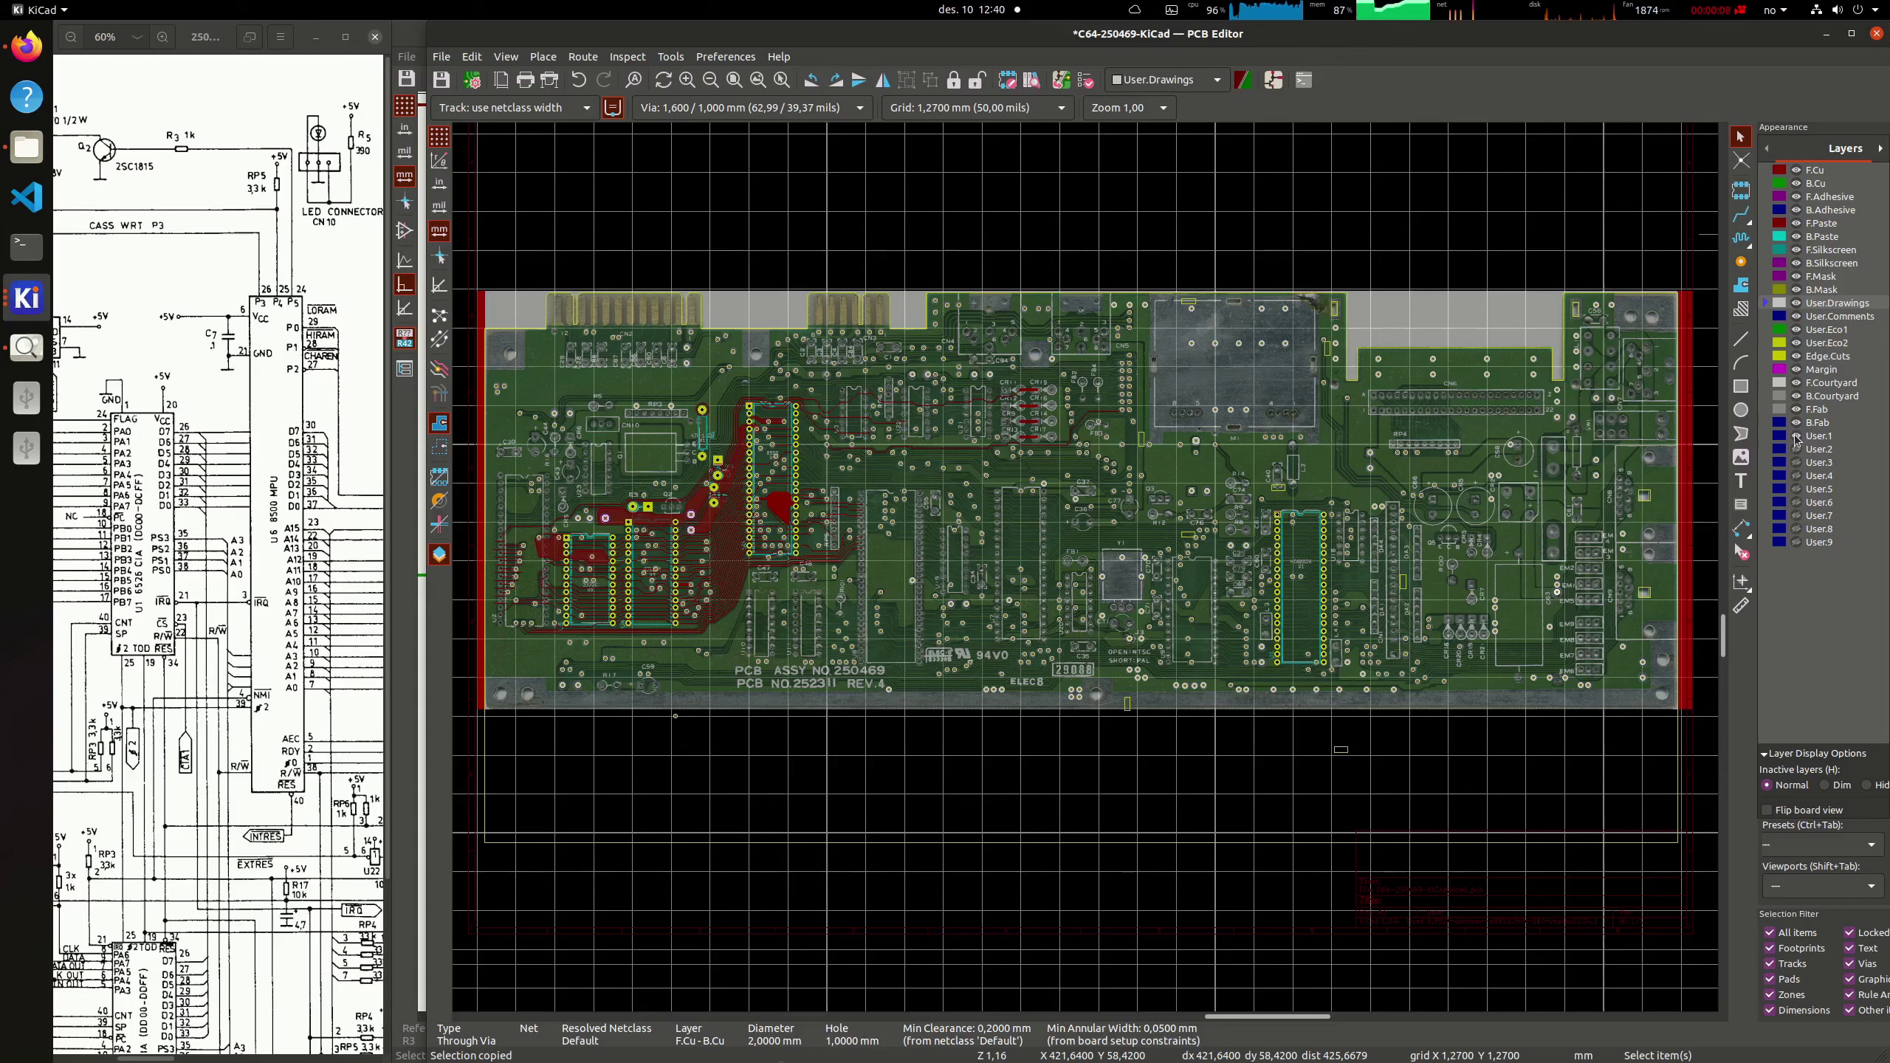
# Step: Hide the User.1 board photo layer and the grid to examine the tracks and vias around U4 and U6
pyautogui.click(1796, 437)
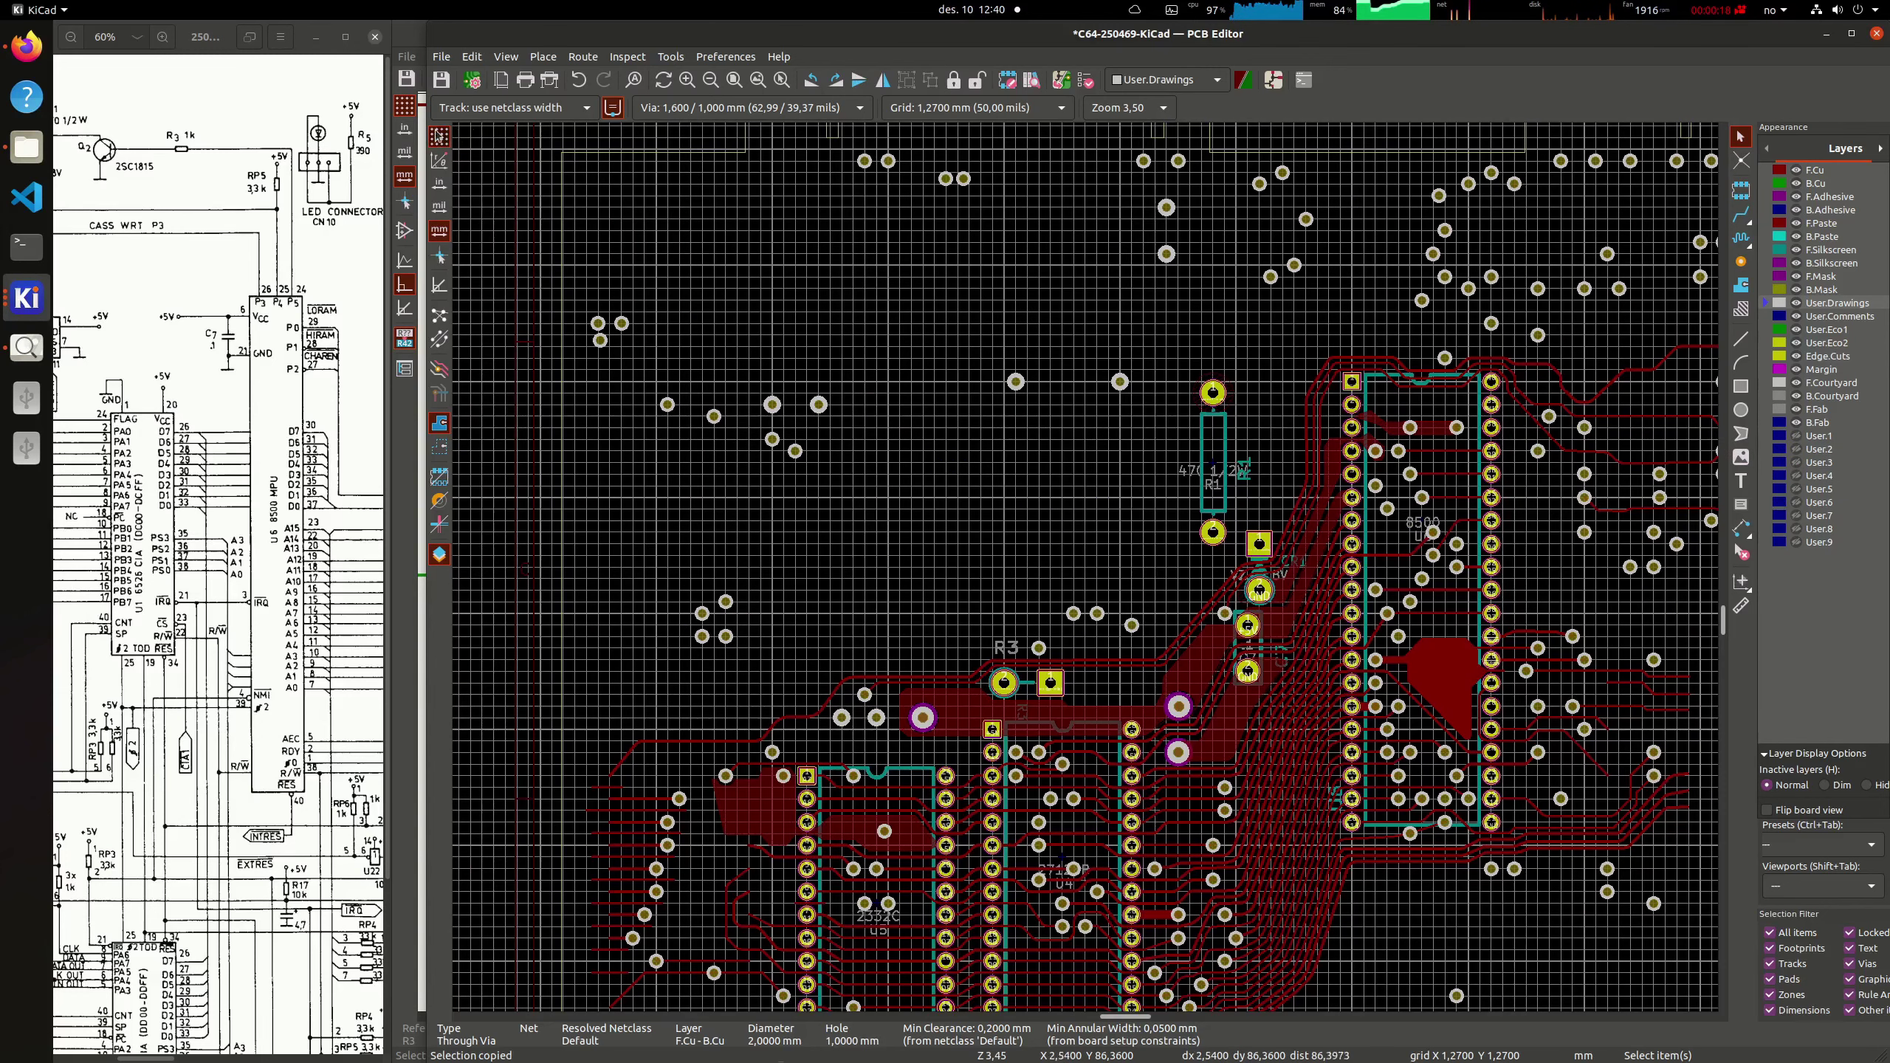
pyautogui.click(439, 137)
pyautogui.moveTo(1293, 717); pyautogui.dragTo(906, 534, button='middle')
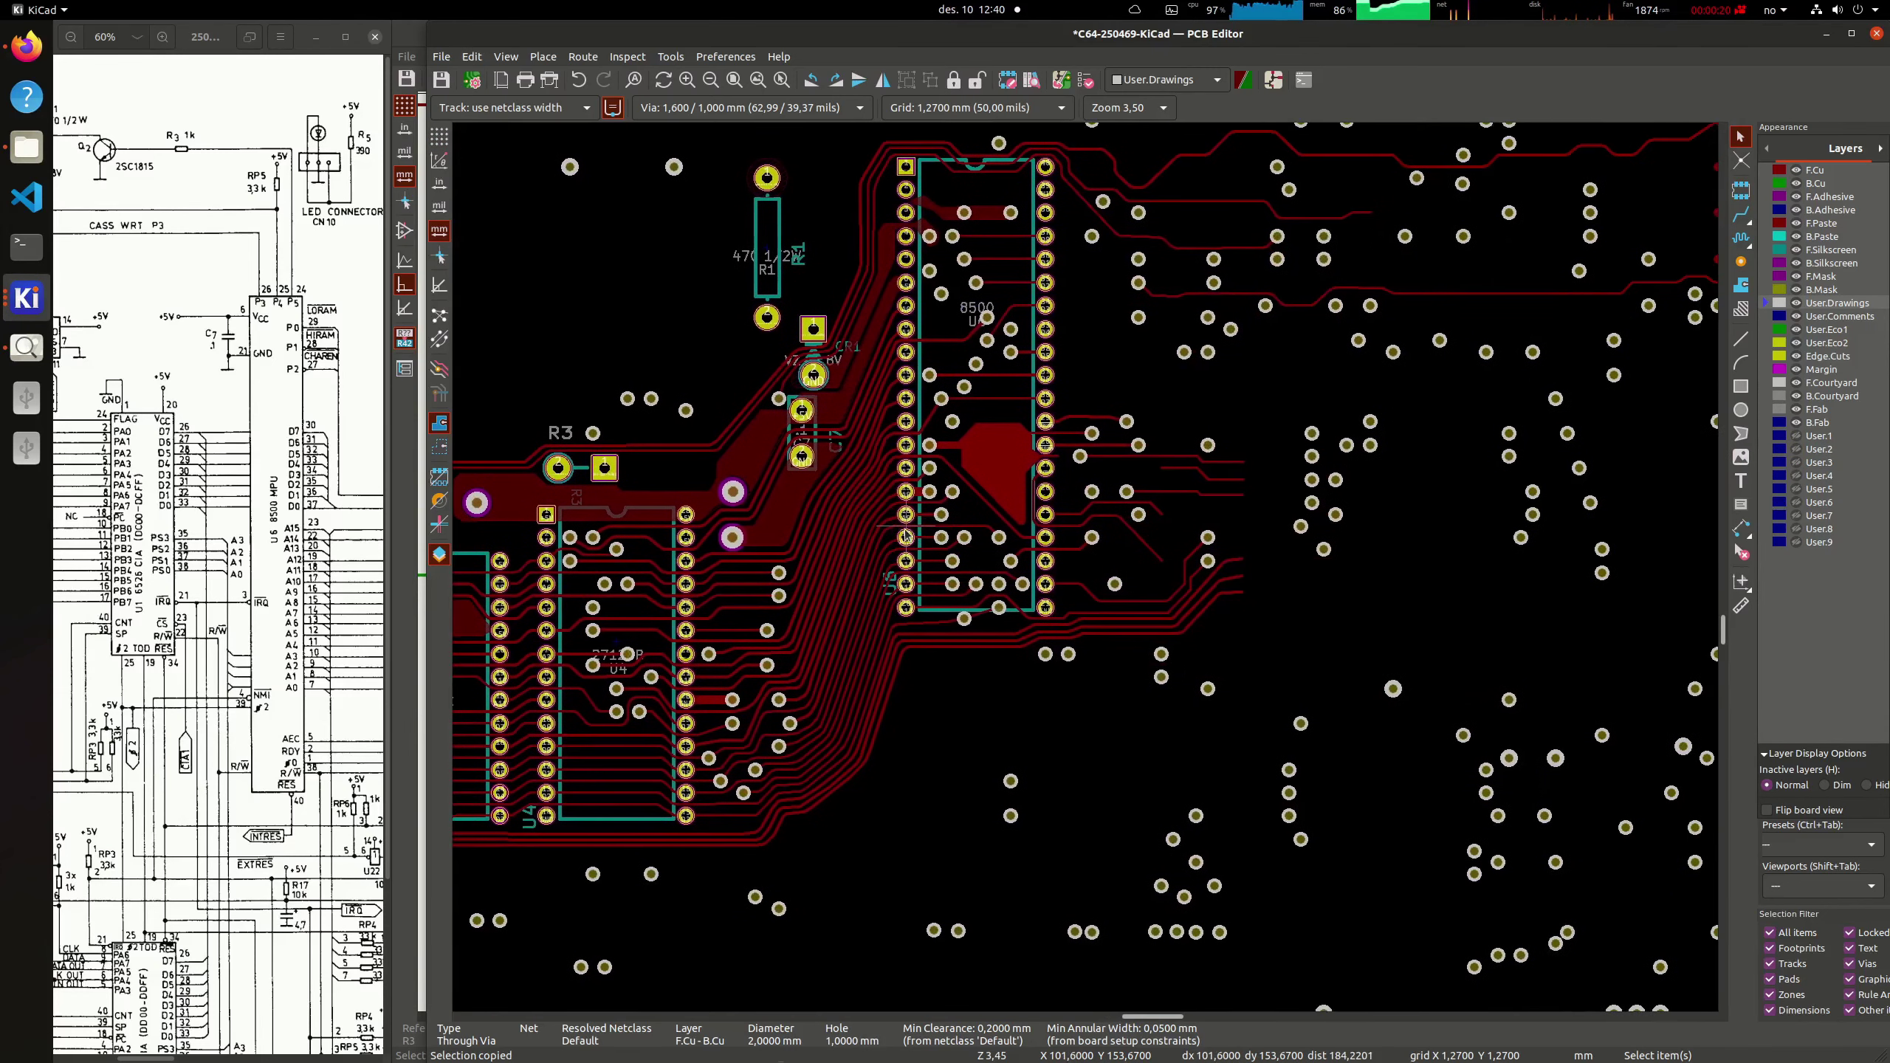
pyautogui.moveTo(1299, 410); pyautogui.dragTo(1102, 566, button='middle')
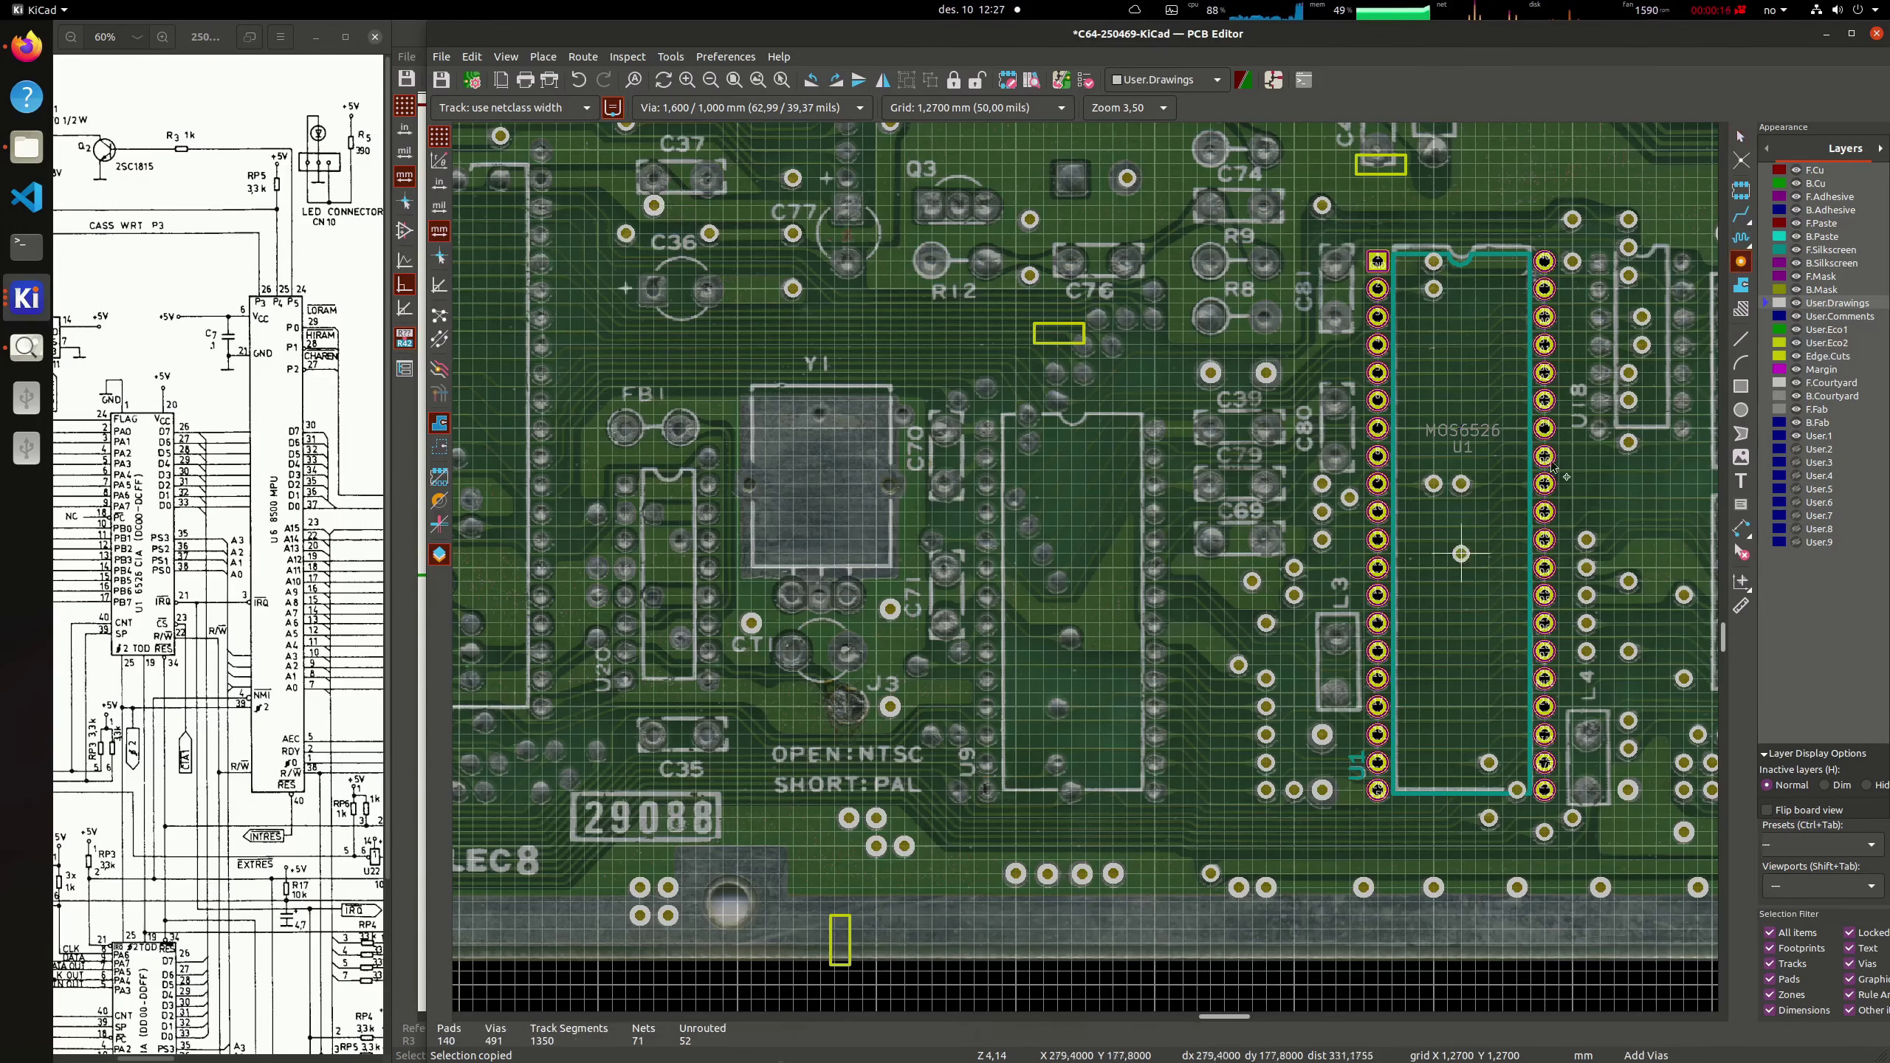
# Step: Place 1.6/1.0 mm through vias over the photographed via holes inside and around U9 and up to C76
pyautogui.click(1070, 790)
pyautogui.click(1057, 706)
pyautogui.click(1057, 581)
pyautogui.click(1016, 497)
pyautogui.click(1030, 442)
pyautogui.click(1030, 414)
pyautogui.click(961, 790)
pyautogui.click(960, 734)
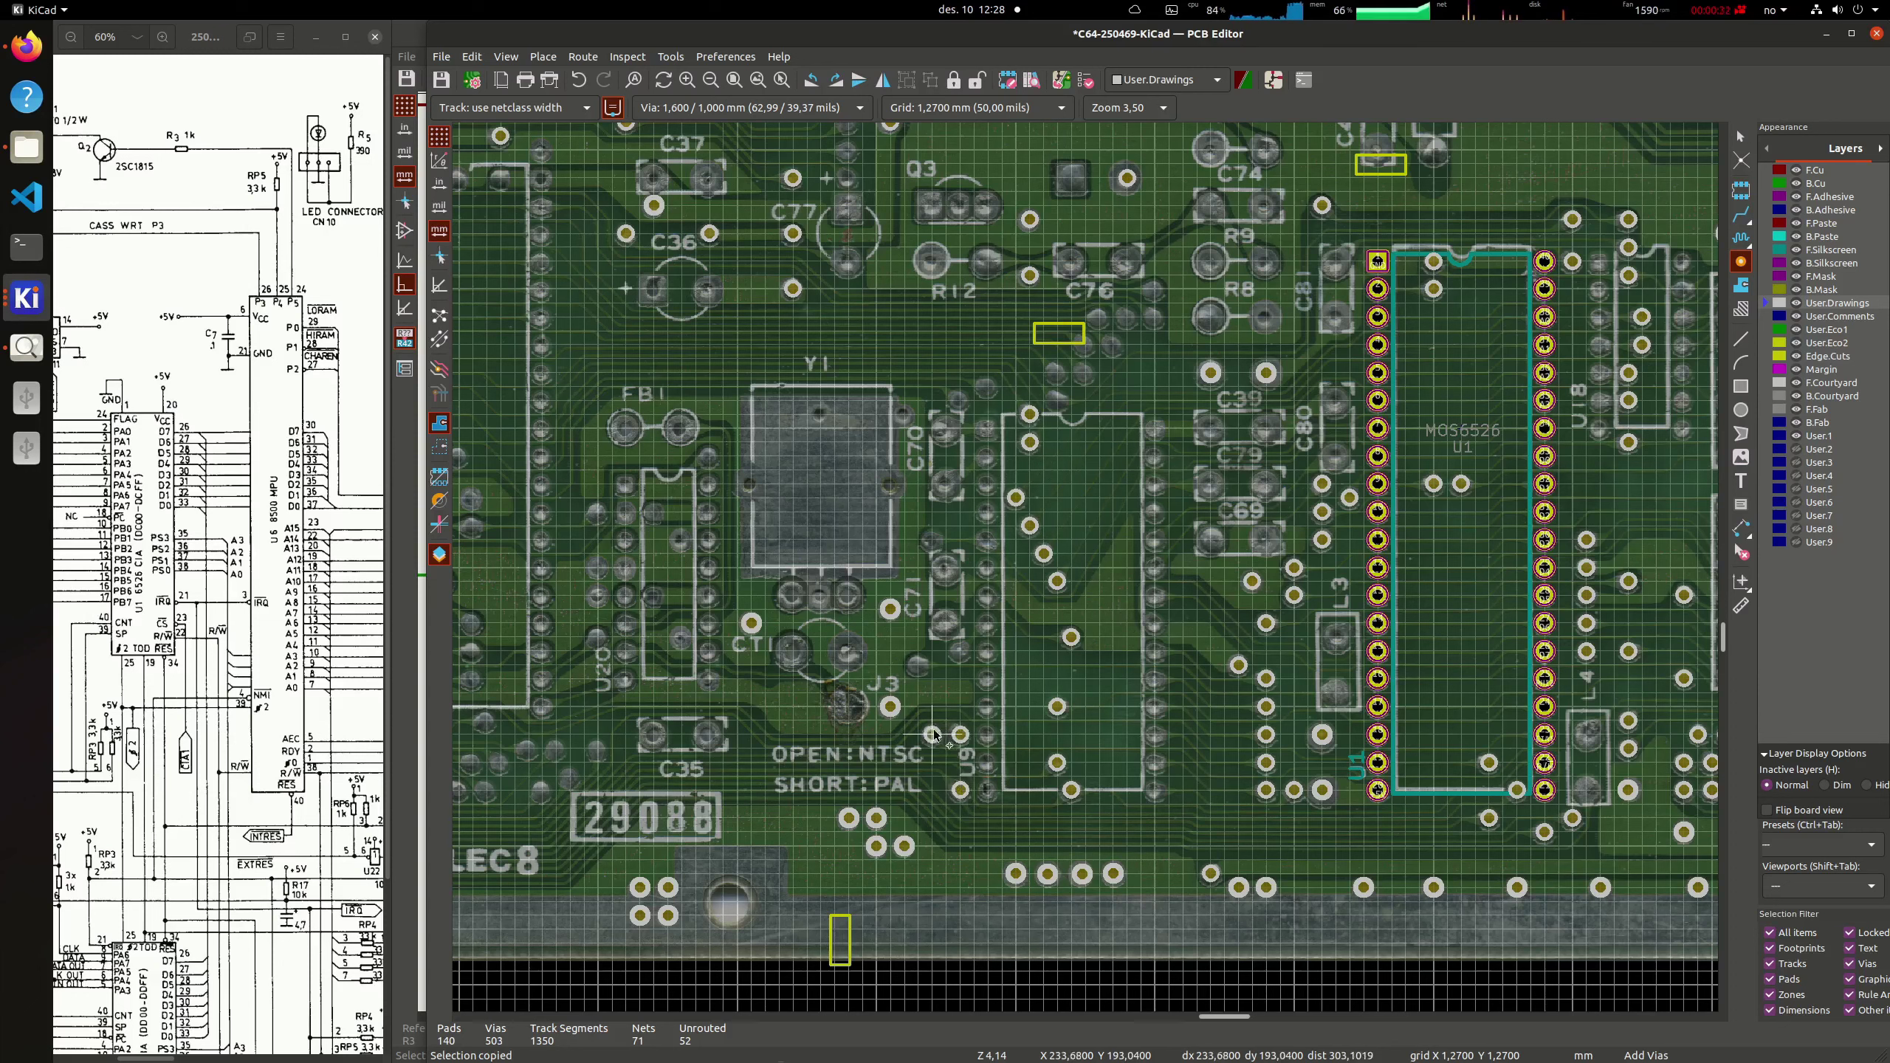
pyautogui.click(918, 665)
pyautogui.click(960, 651)
pyautogui.click(960, 400)
pyautogui.click(1057, 400)
pyautogui.click(1084, 372)
pyautogui.click(1113, 344)
pyautogui.click(1127, 317)
pyautogui.click(1154, 288)
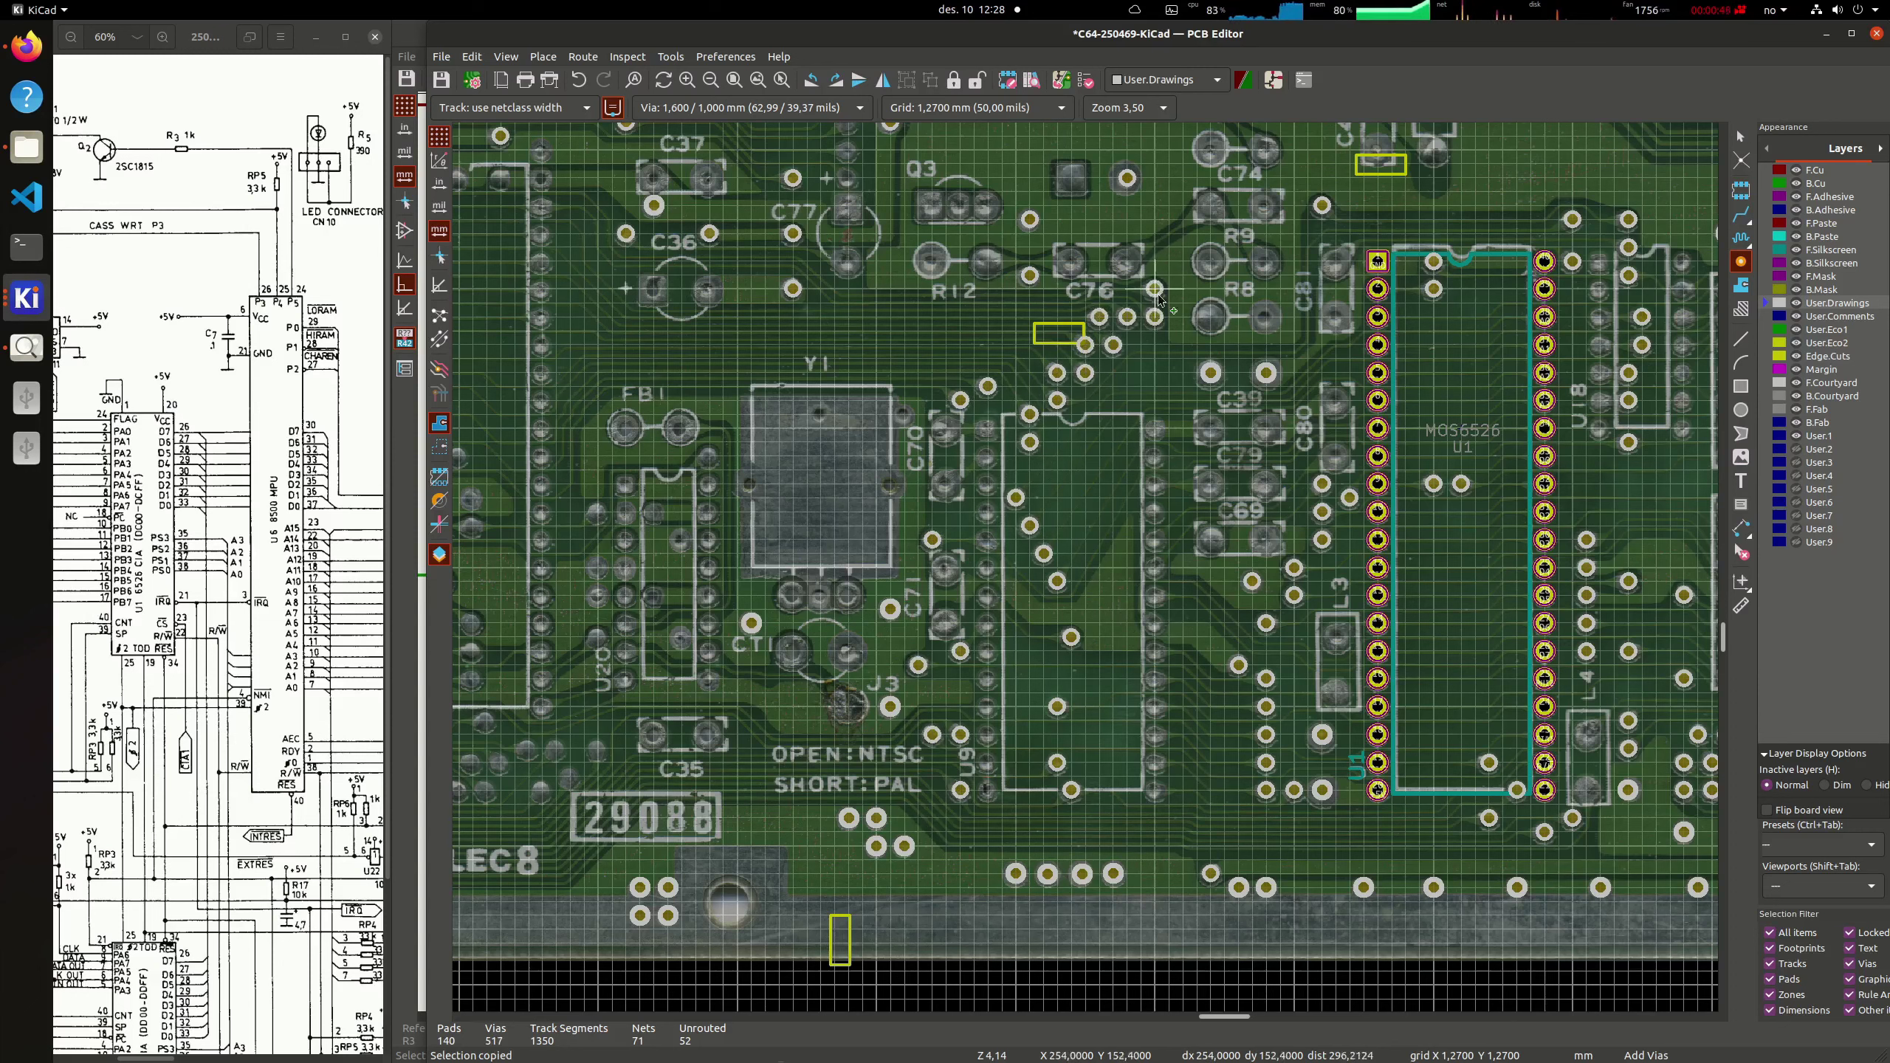
pyautogui.press('Escape')
pyautogui.click(904, 846)
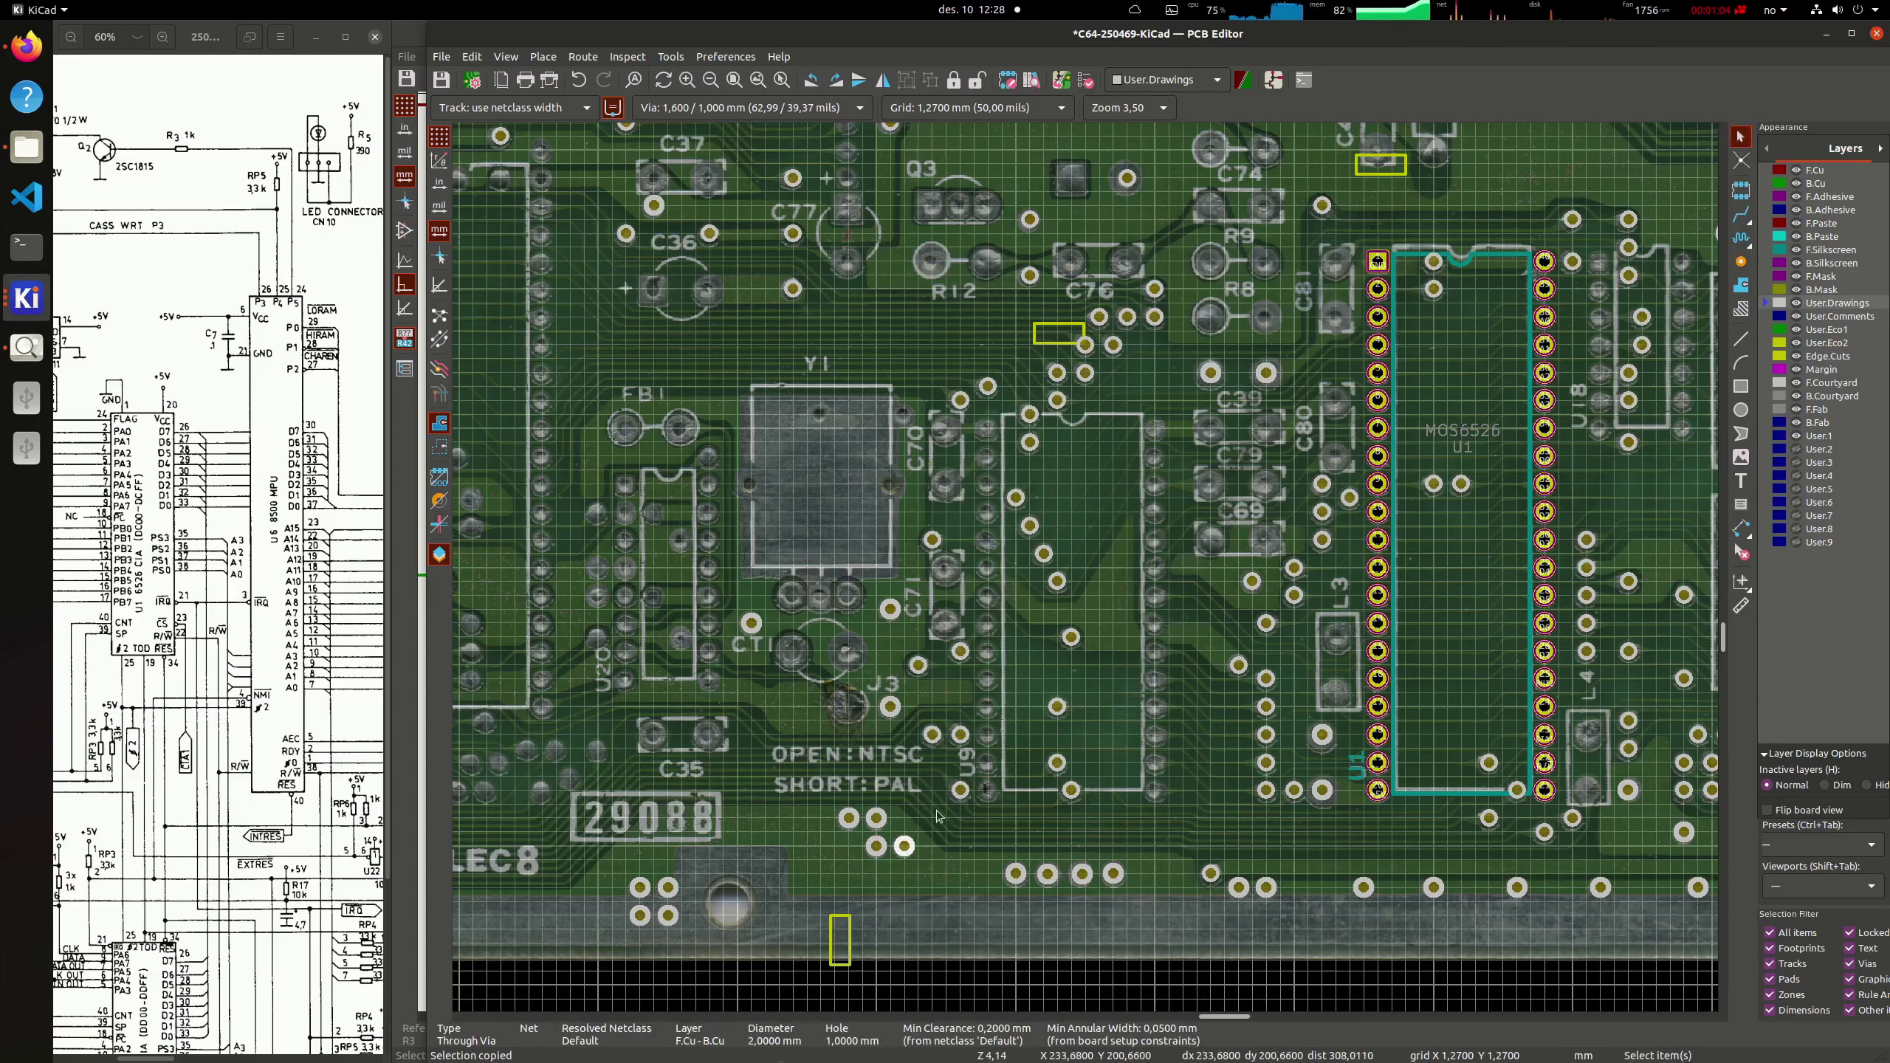
# Step: Place 1.6/1.0 mm through vias over the photographed holes in and around the crystal Y1
pyautogui.hotkey('ctrl', 'shift', 'v')
pyautogui.click(891, 483)
pyautogui.click(821, 414)
pyautogui.click(751, 482)
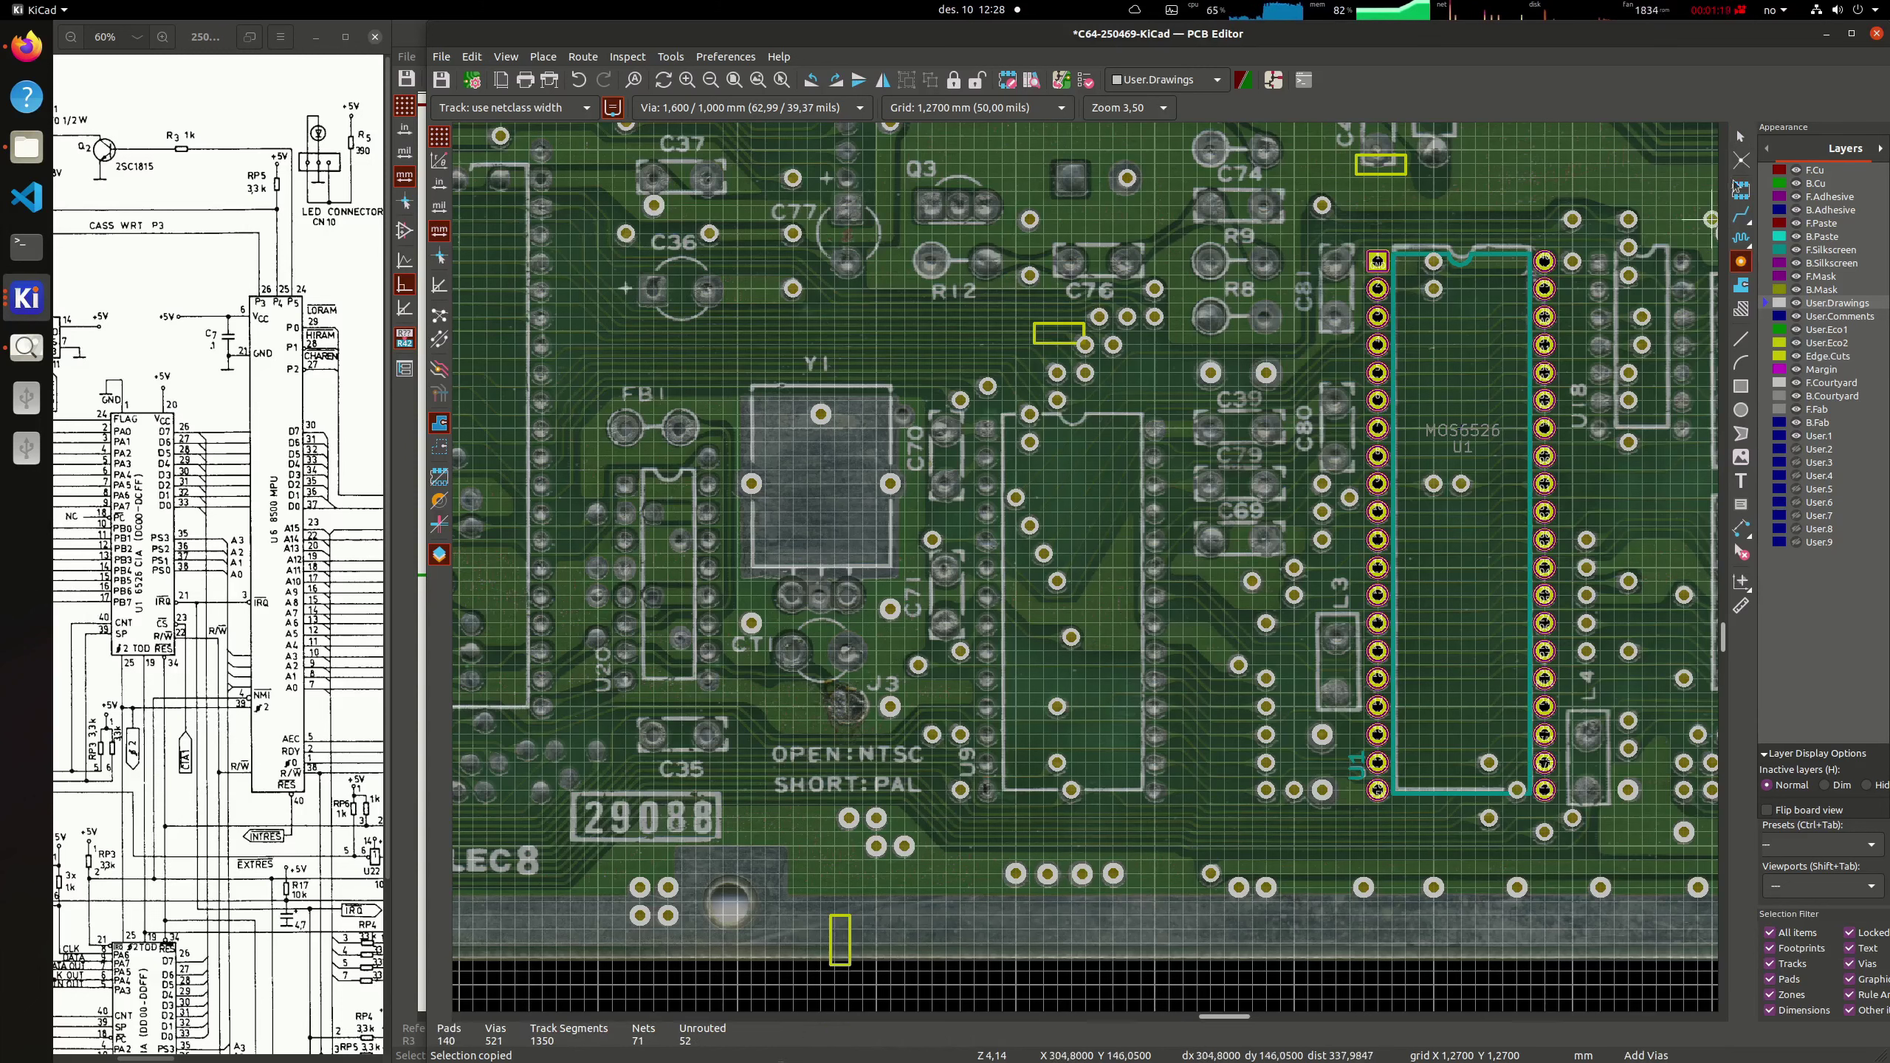
pyautogui.click(905, 415)
# Step: Place 1.6/1.0 mm through vias over the photographed holes inside U20 and along its outer left side
pyautogui.click(654, 512)
pyautogui.click(682, 539)
pyautogui.click(653, 595)
pyautogui.click(682, 636)
pyautogui.click(598, 511)
pyautogui.click(598, 595)
pyautogui.click(598, 636)
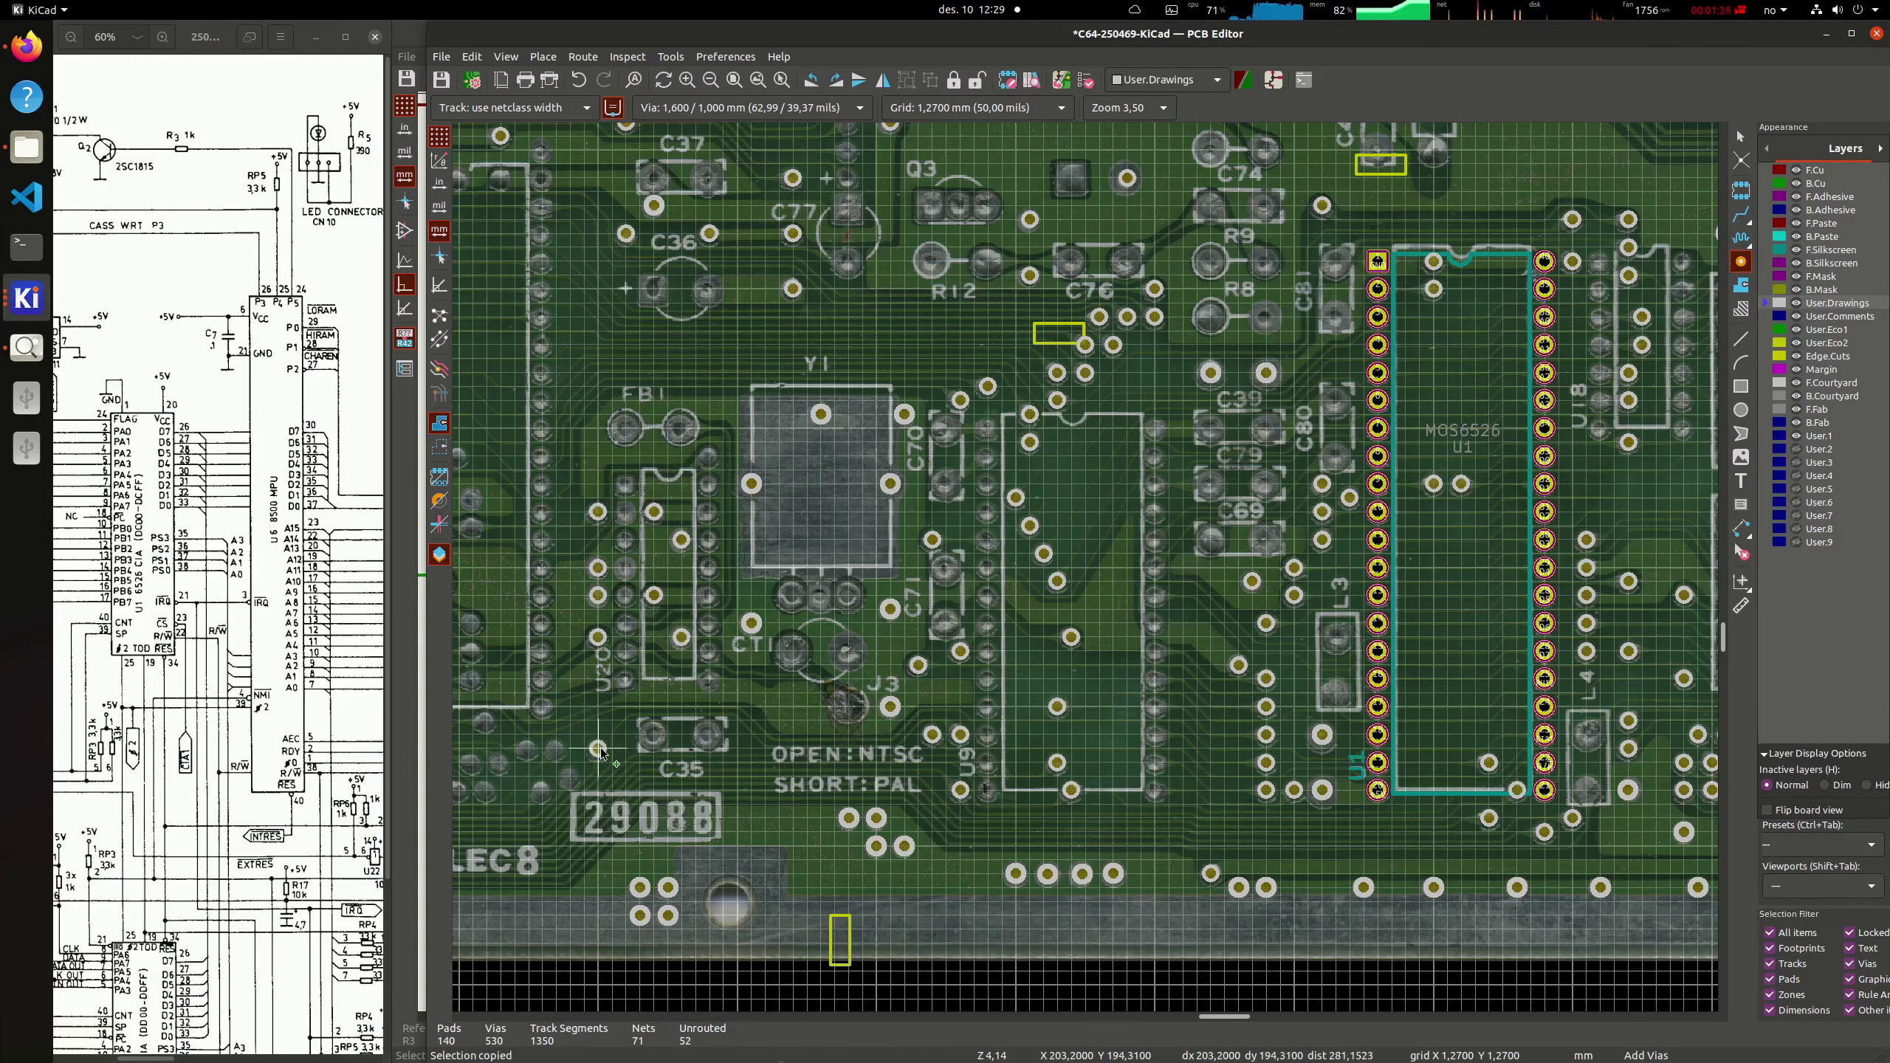
# Step: Place 1.6/1.0 mm through vias over the cluster of photographed holes between C35 and the ELEC8 marking
pyautogui.click(598, 748)
pyautogui.click(571, 775)
pyautogui.click(557, 748)
pyautogui.click(542, 789)
pyautogui.click(528, 747)
pyautogui.click(500, 763)
pyautogui.click(486, 789)
# Step: Place 1.6/1.0 mm through vias over the photographed holes to the left of C36 and C37, then leave via placement
pyautogui.click(446, 183)
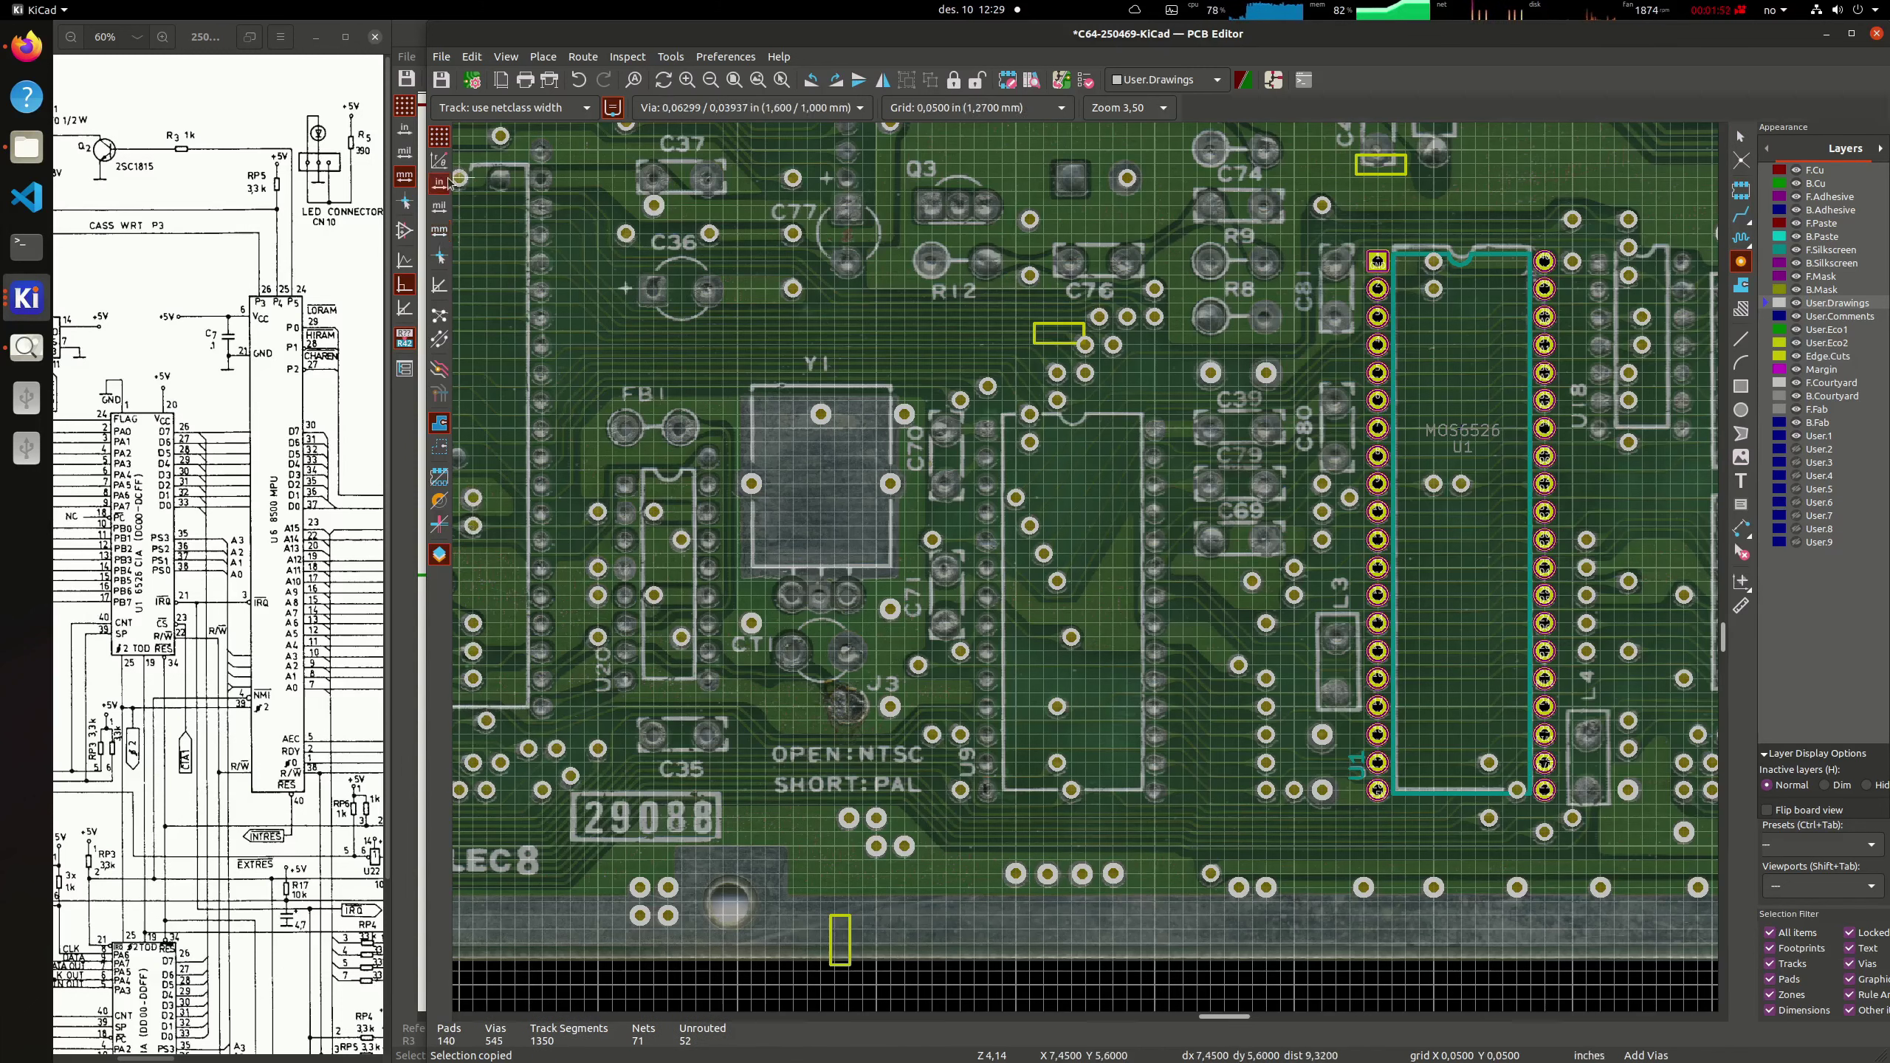
pyautogui.click(439, 231)
pyautogui.click(459, 177)
pyautogui.click(500, 177)
pyautogui.click(543, 149)
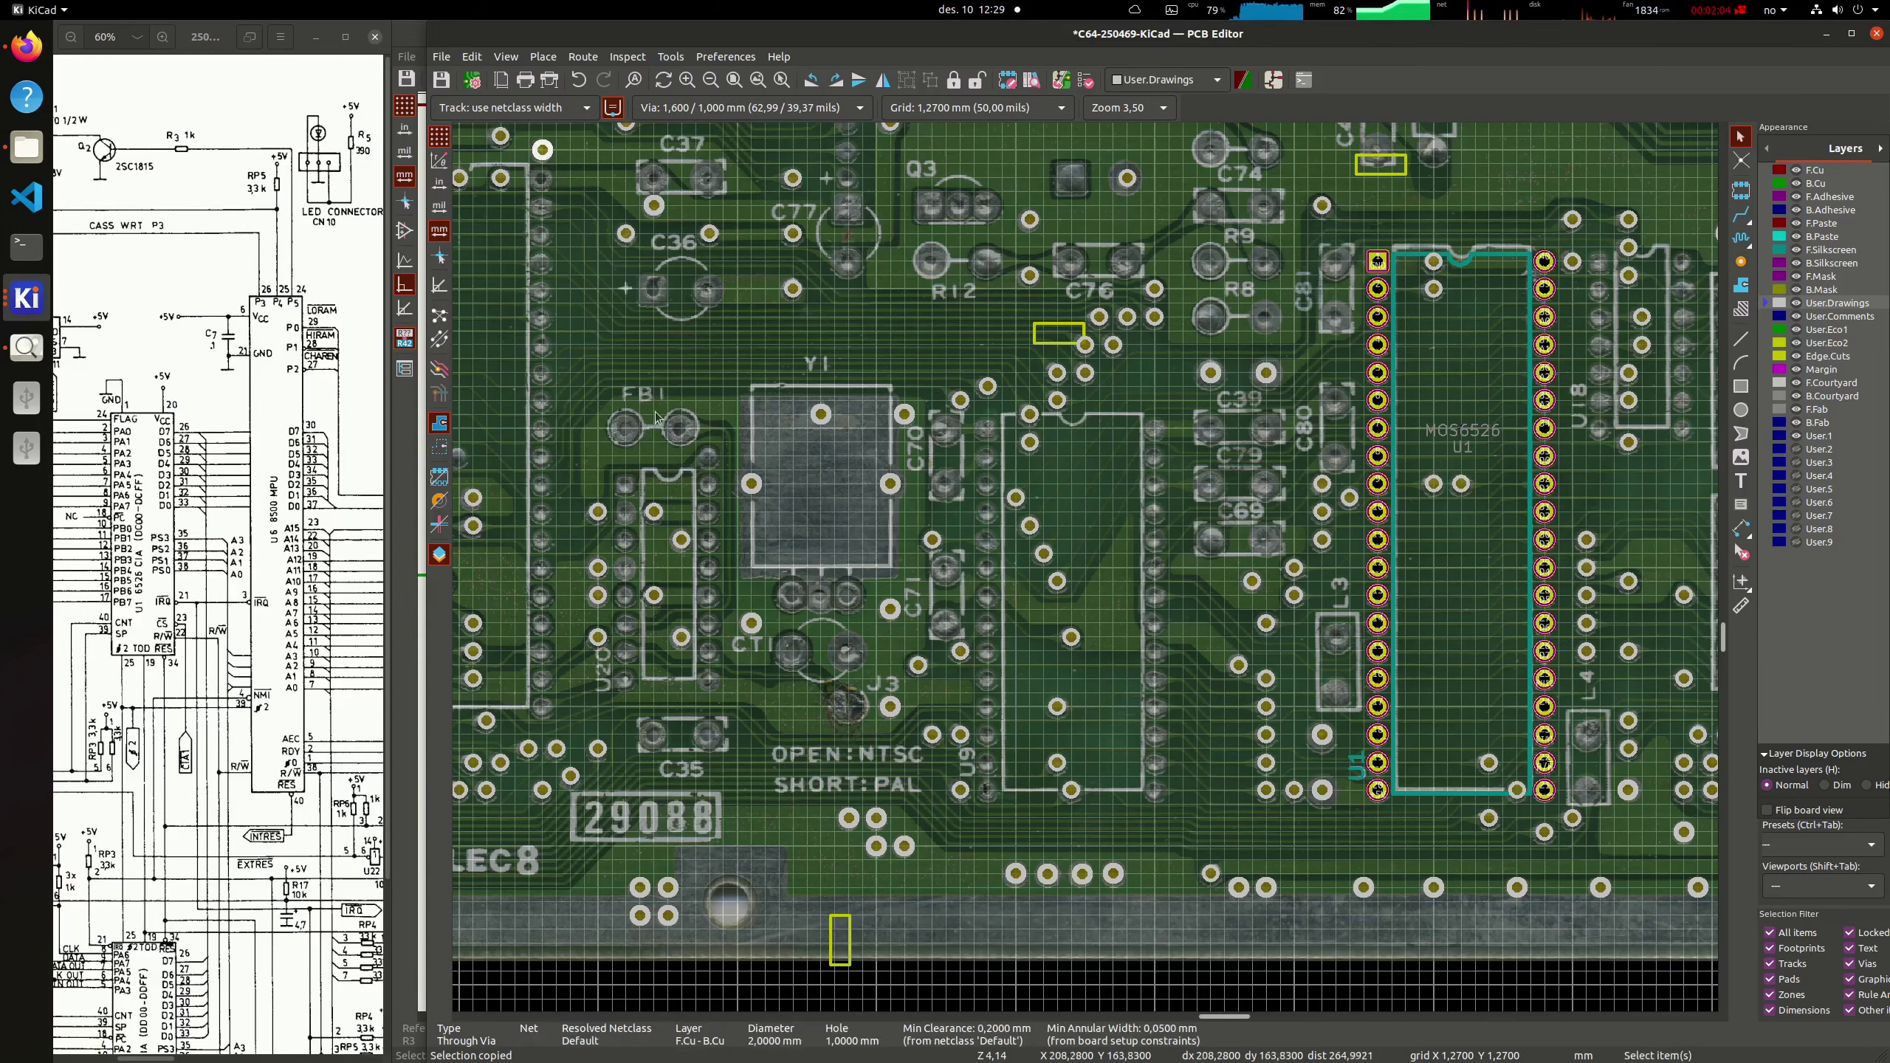
pyautogui.click(710, 456)
pyautogui.press('Escape')
pyautogui.click(1128, 179)
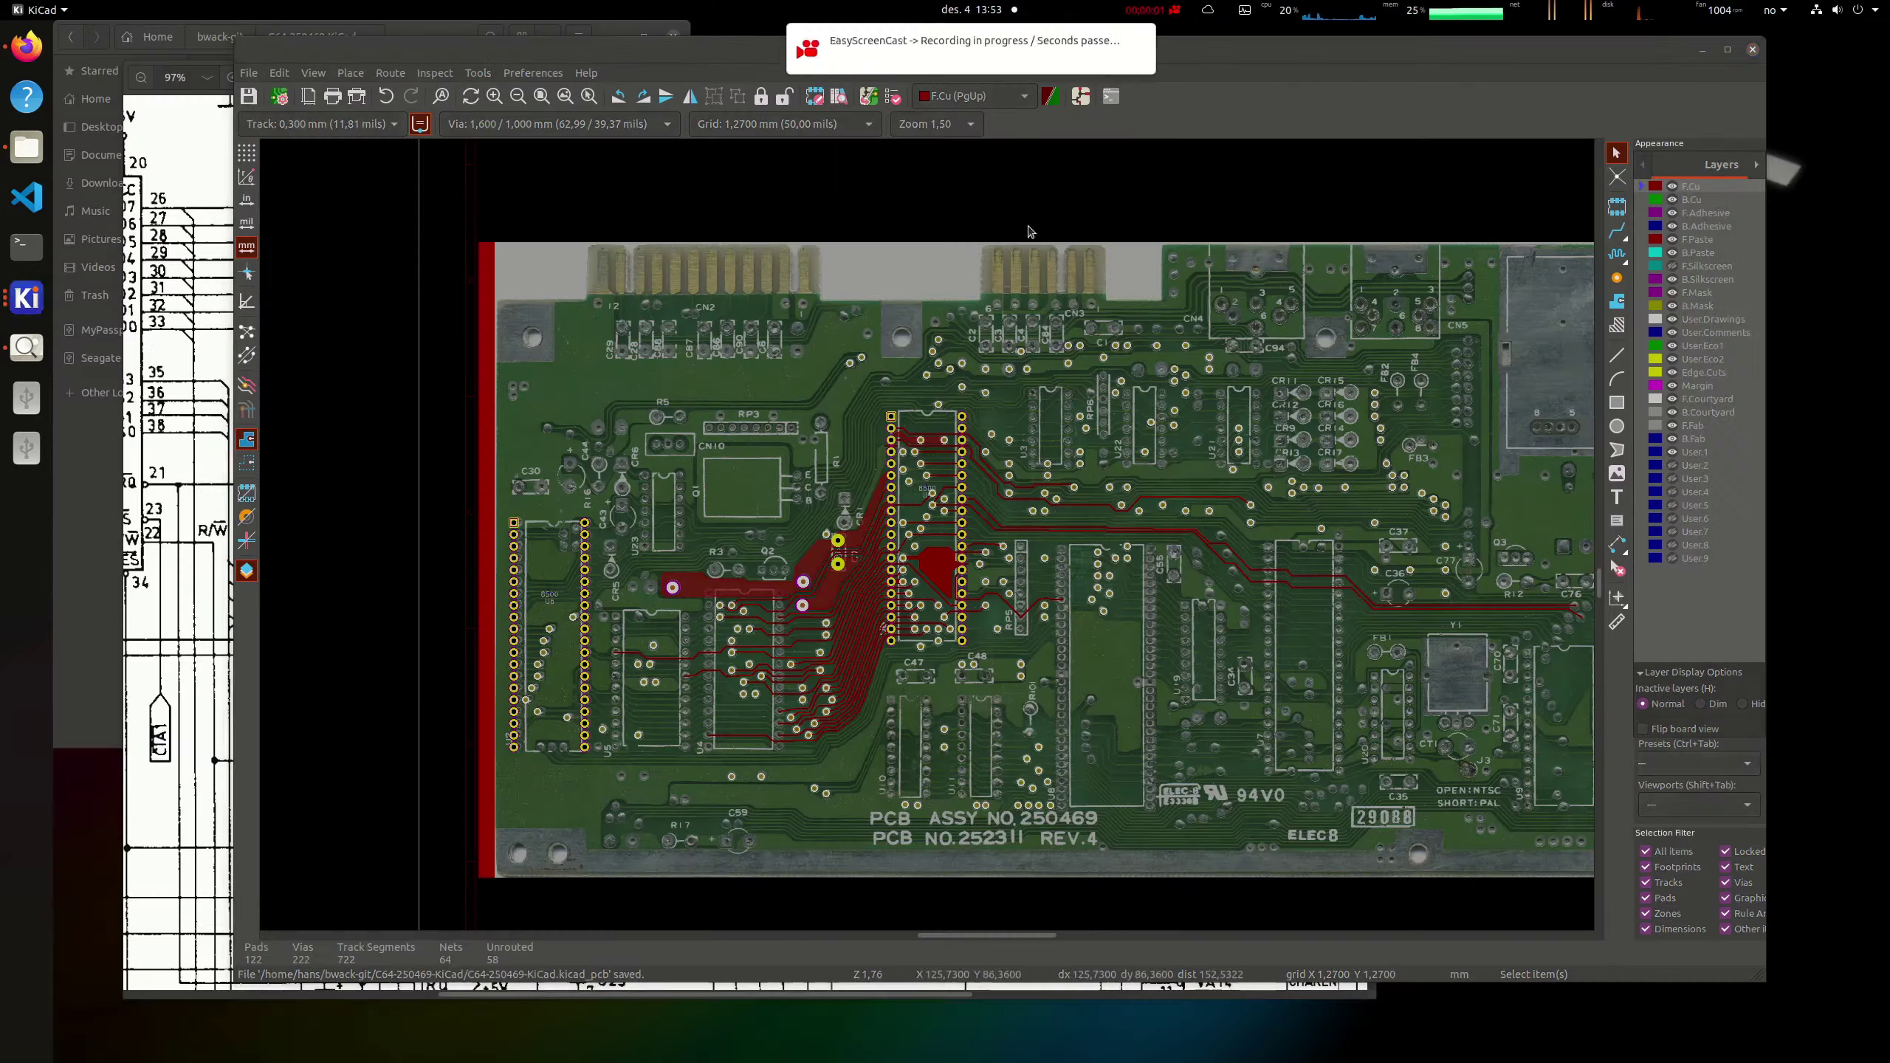
# Step: Bring up the Schematic Editor beside the original schematic image 250469.gif, with the image enlarged around U4
pyautogui.scroll(8, 888, 588)
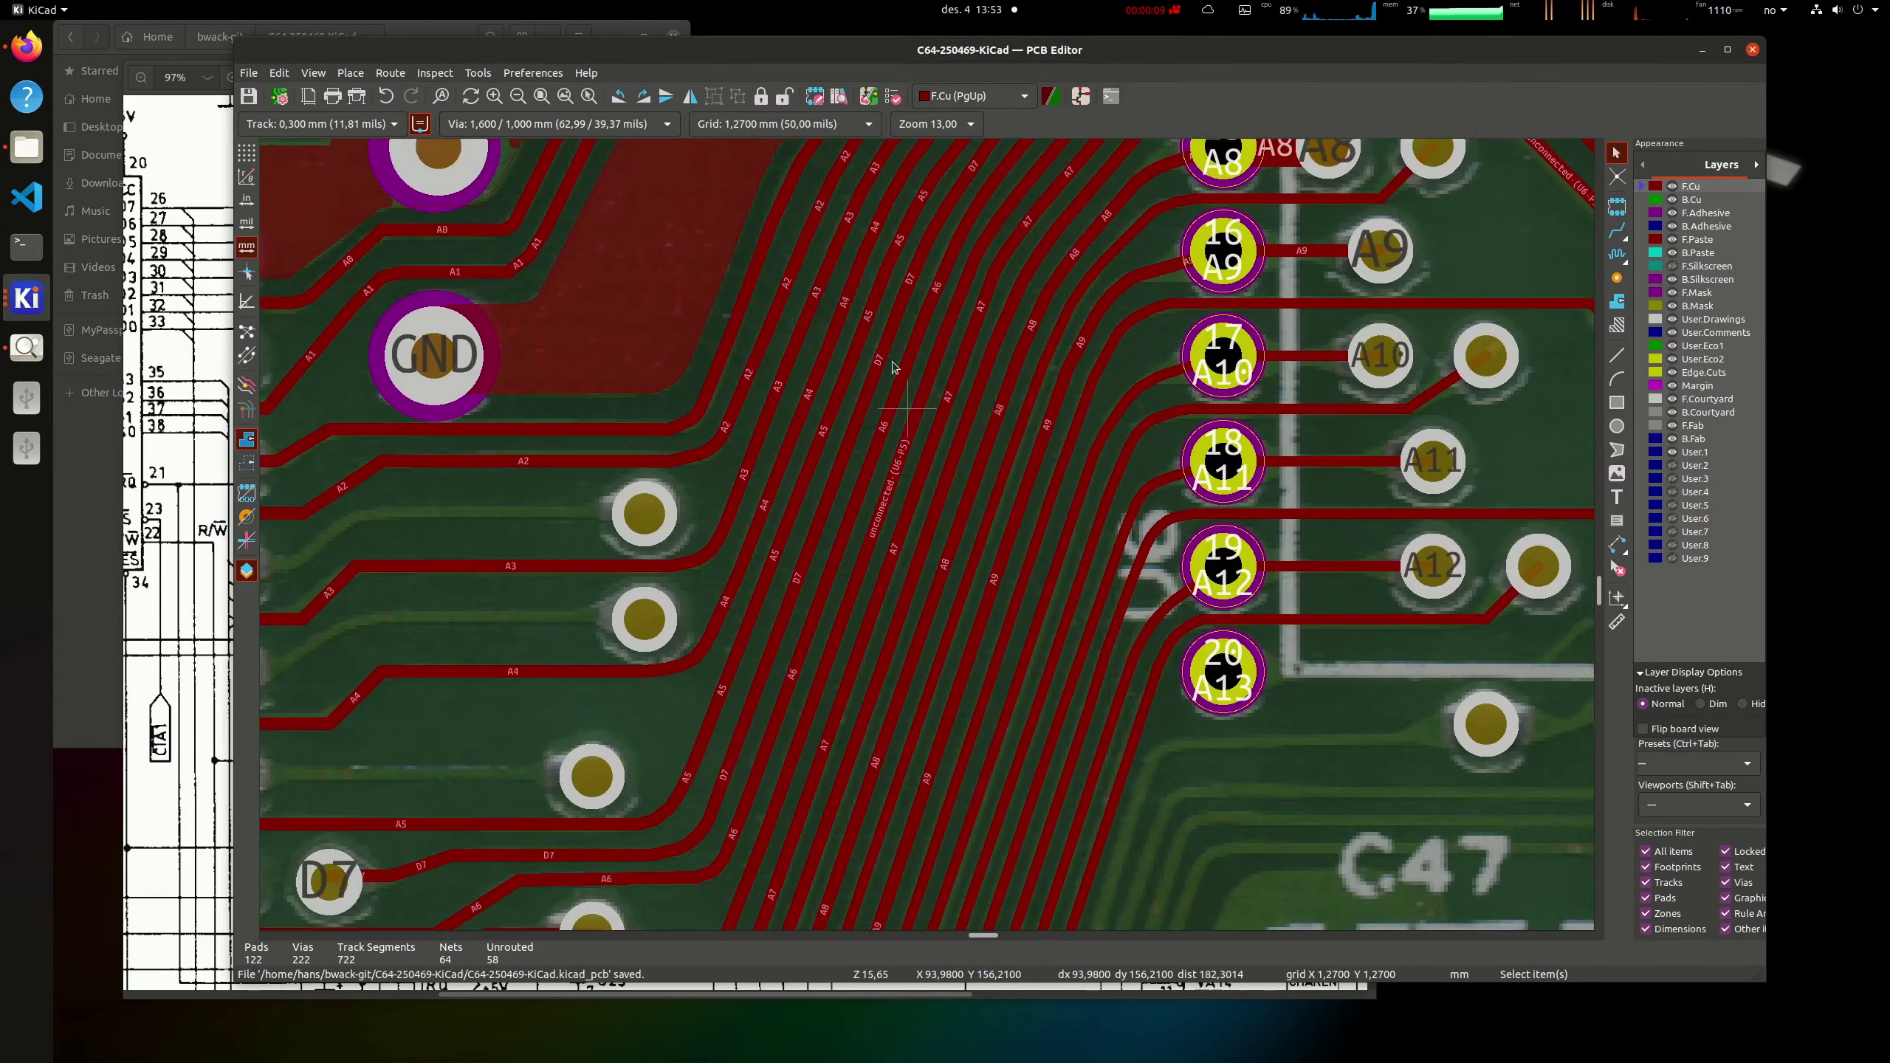
pyautogui.scroll(-5, 892, 365)
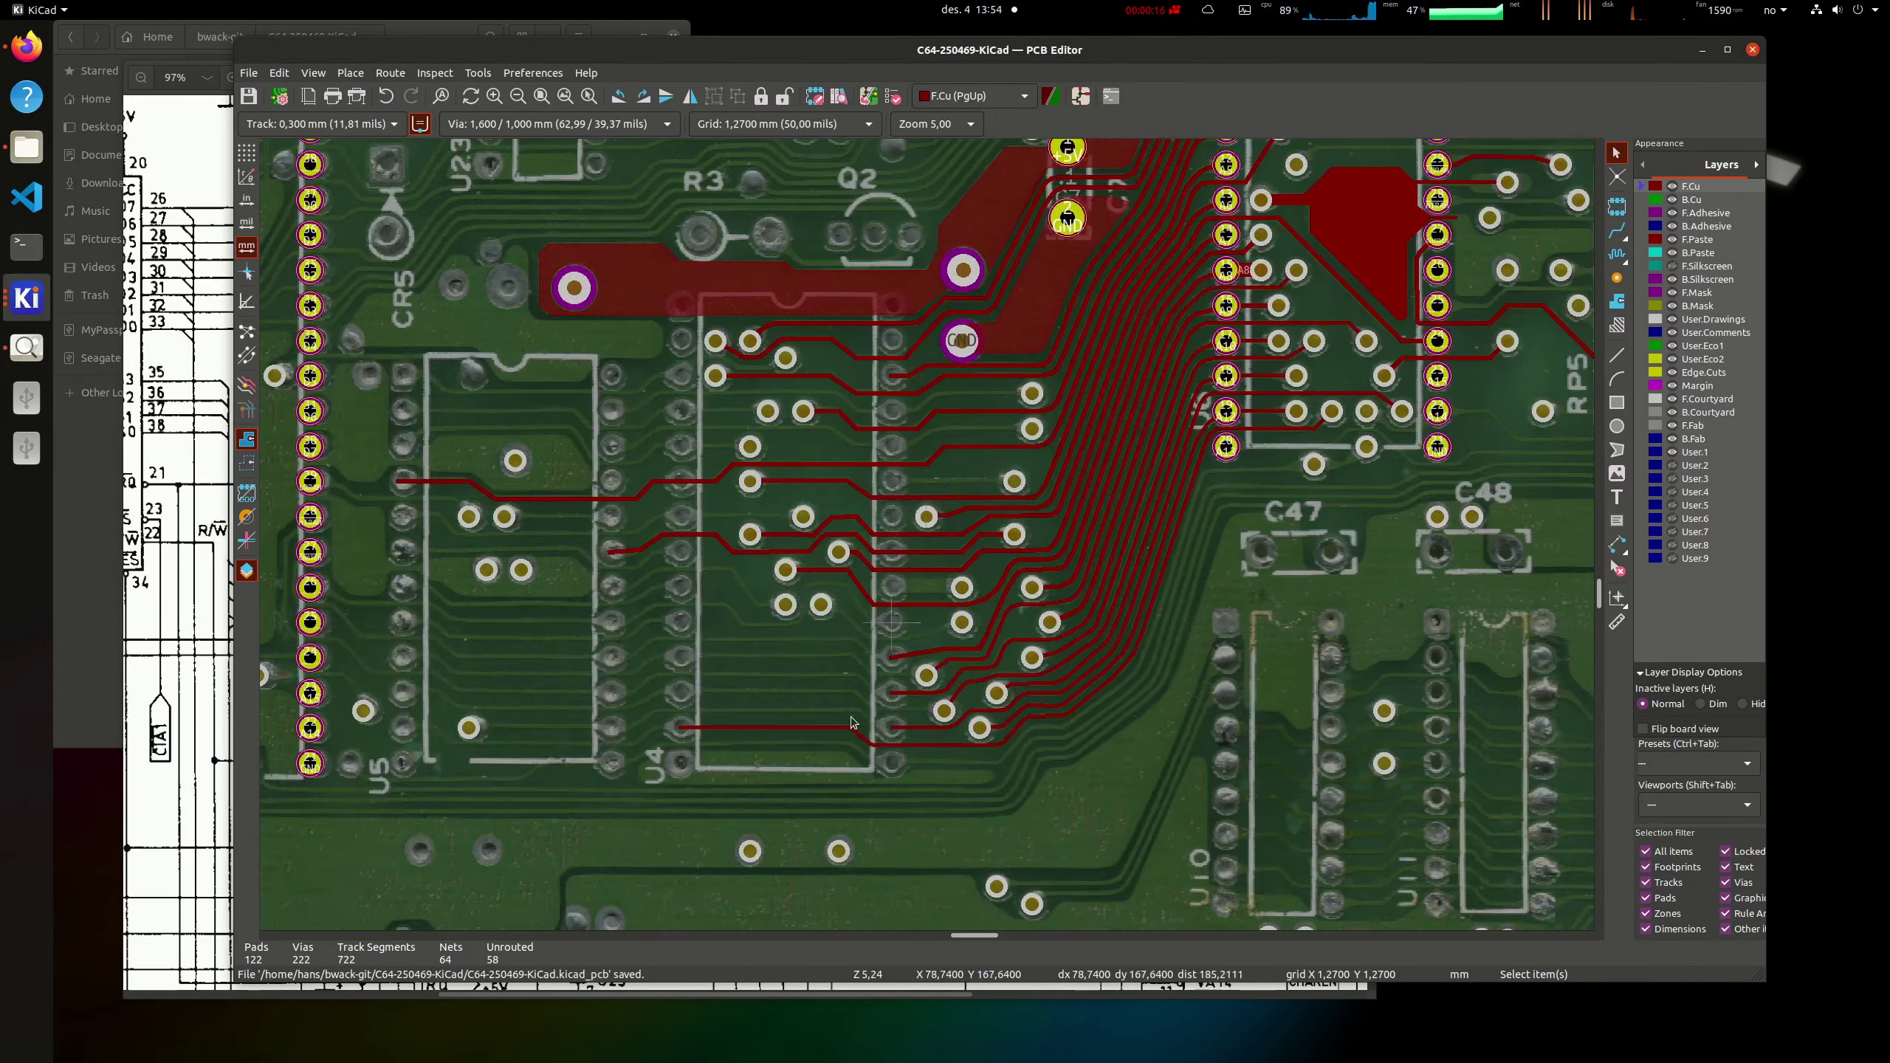
pyautogui.click(26, 346)
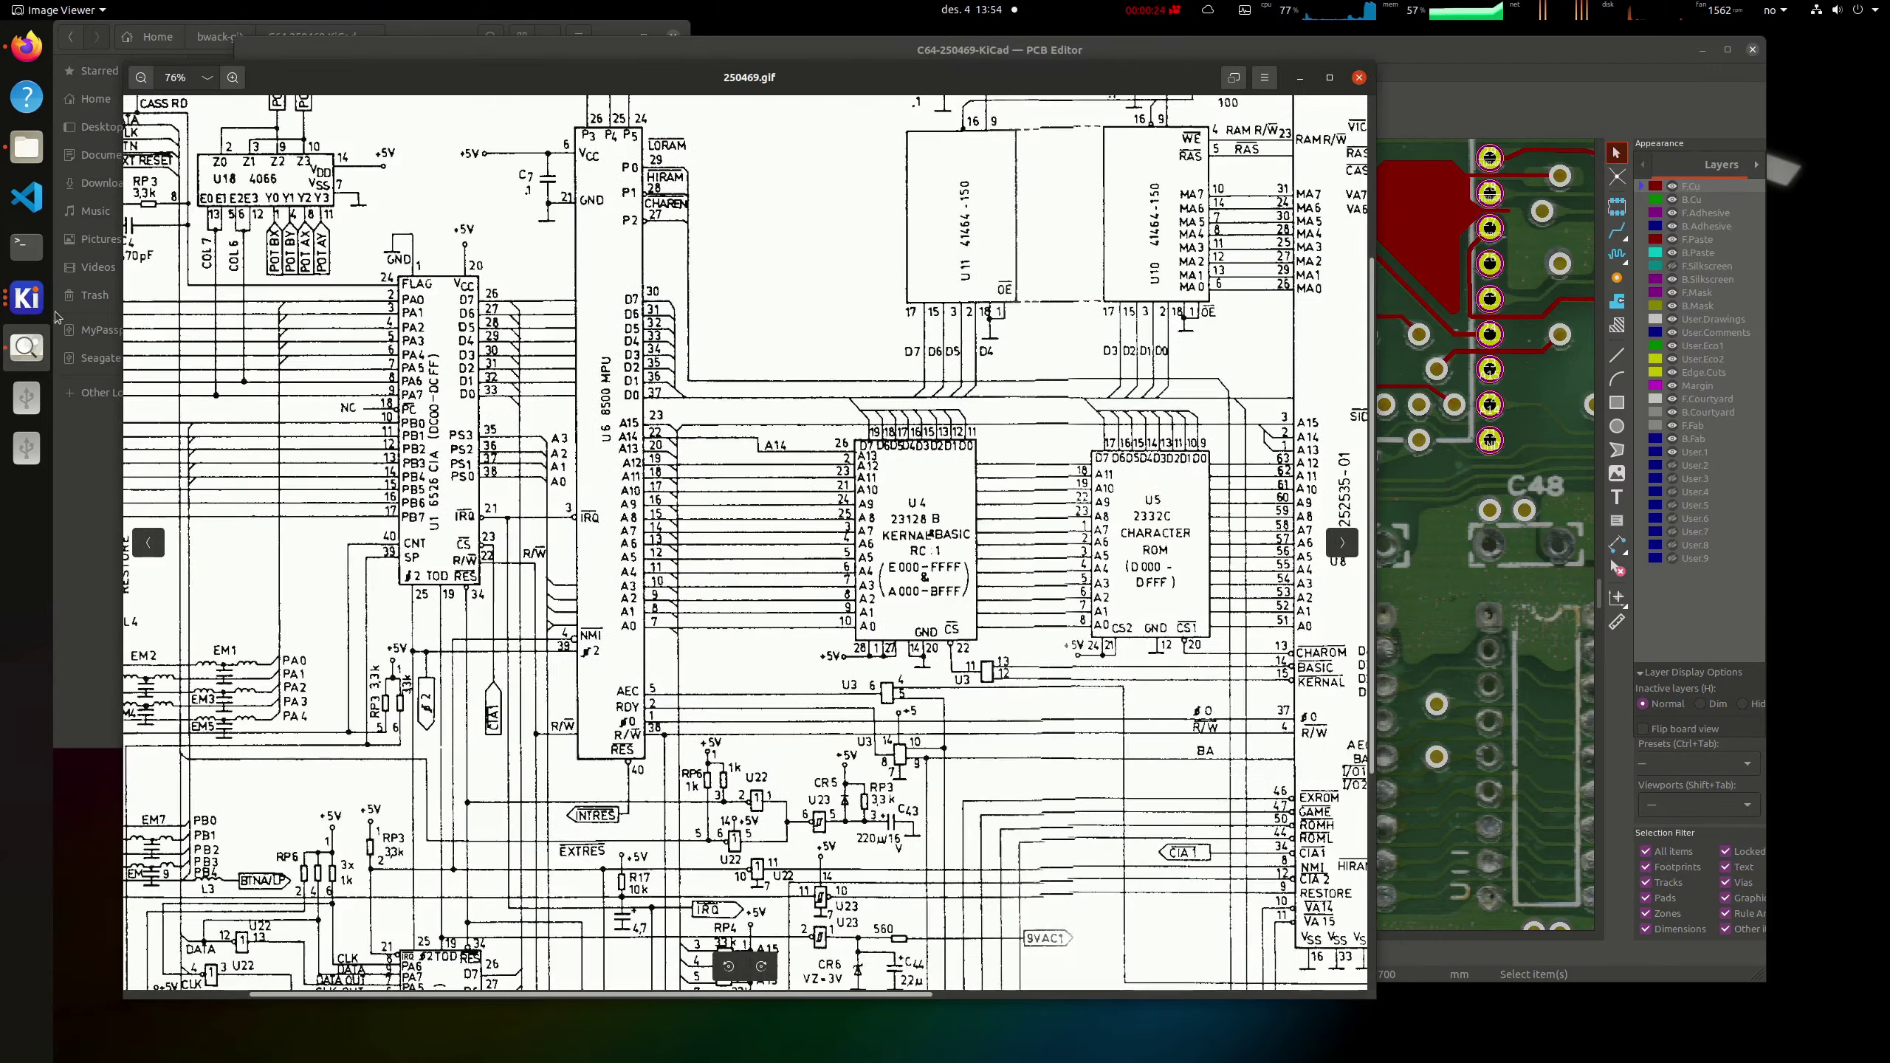
pyautogui.click(26, 298)
pyautogui.click(160, 388)
pyautogui.scroll(3, 1044, 588)
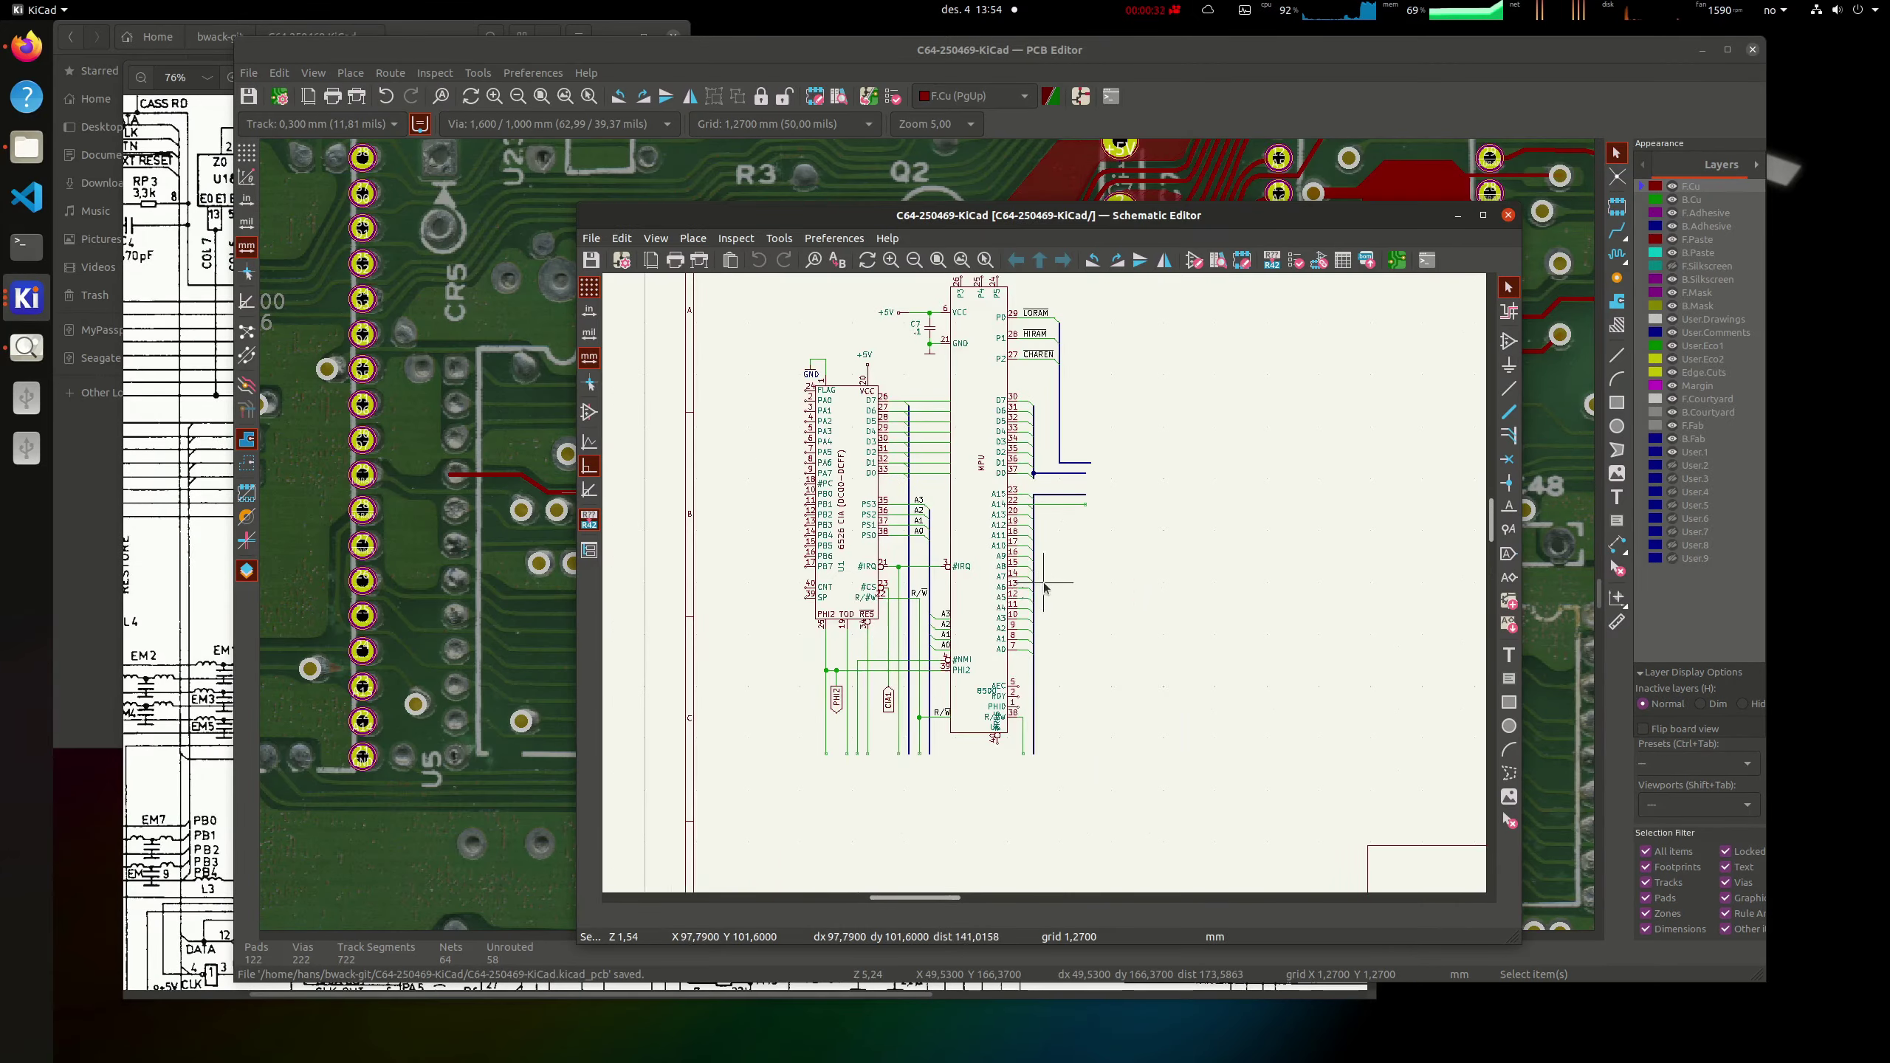
pyautogui.hotkey('alt', 'Tab')
pyautogui.moveTo(1451, 215); pyautogui.dragTo(1666, 152)
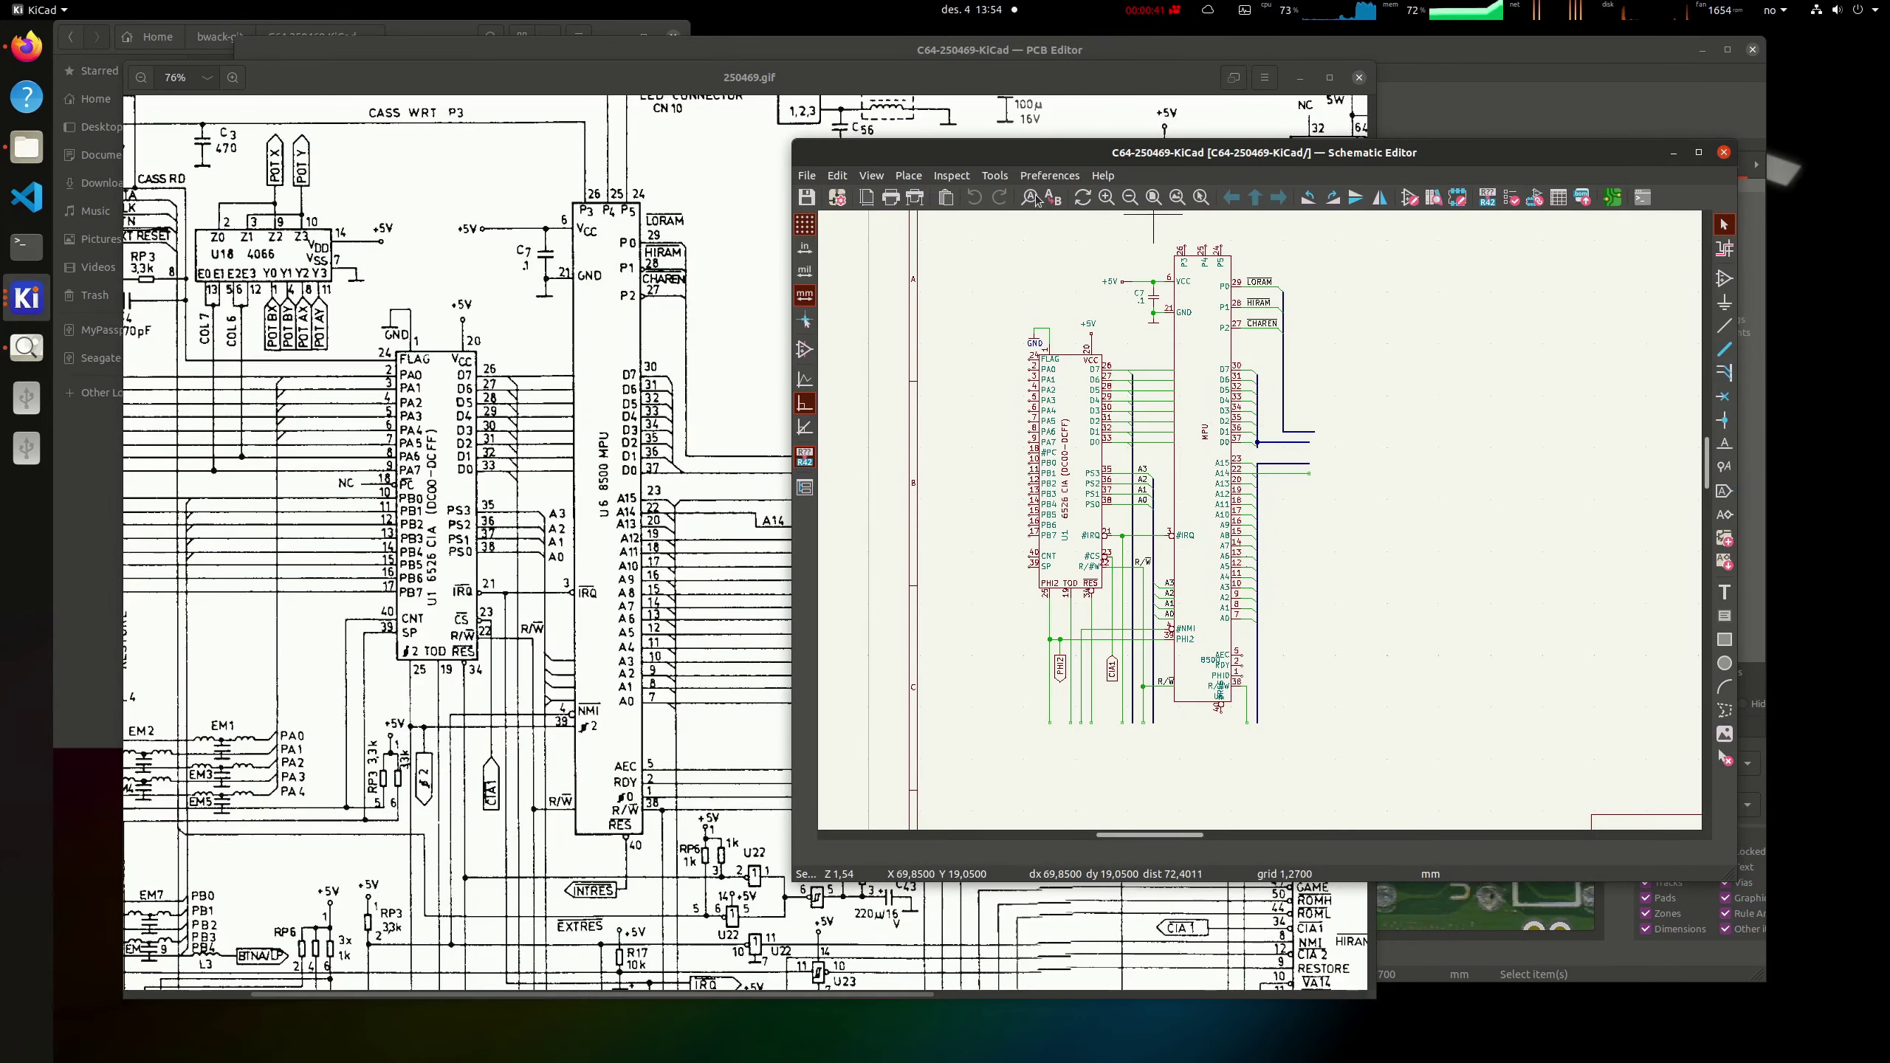
pyautogui.click(751, 409)
pyautogui.scroll(12, 922, 596)
pyautogui.moveTo(1041, 632); pyautogui.dragTo(410, 421)
pyautogui.moveTo(744, 521); pyautogui.dragTo(788, 513)
pyautogui.click(1443, 253)
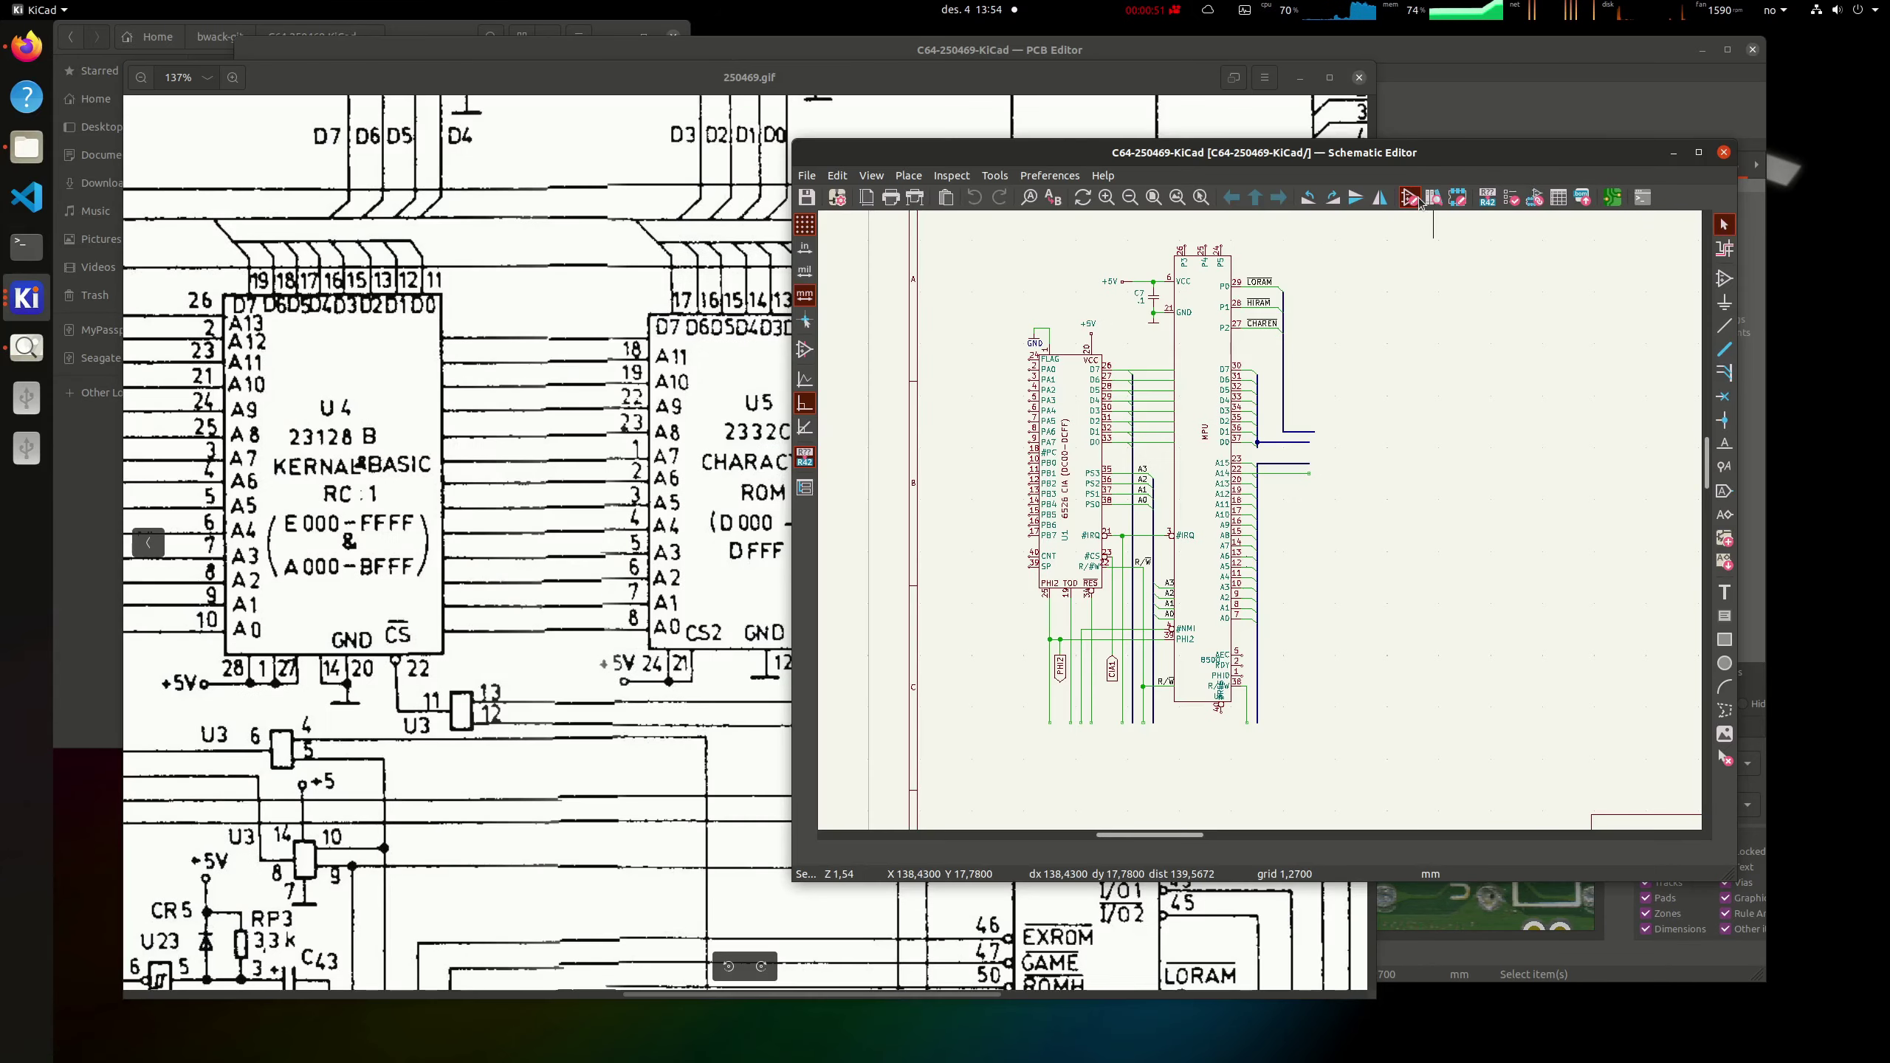
# Step: Create a symbol named KERNALBASIC in c64c-symbol-library and draw its body rectangle about 250 by 325 mils
pyautogui.click(1417, 198)
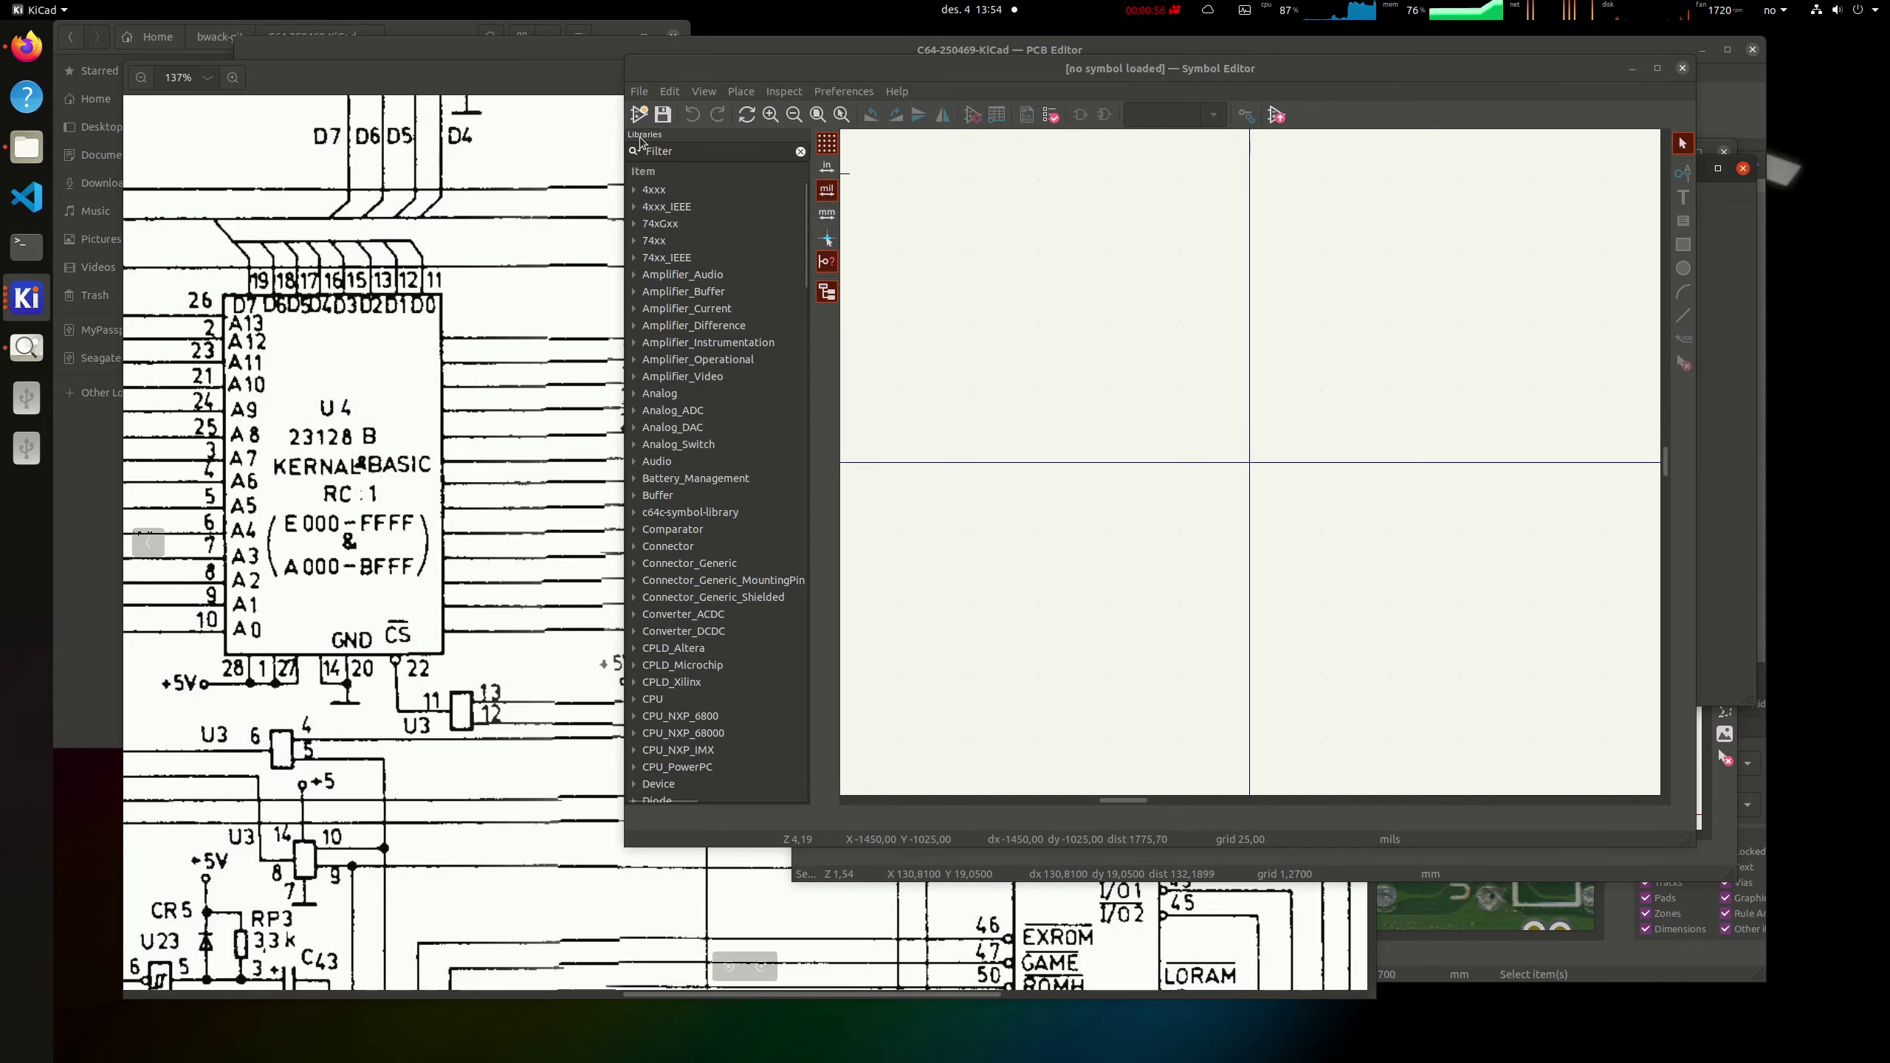
pyautogui.click(639, 114)
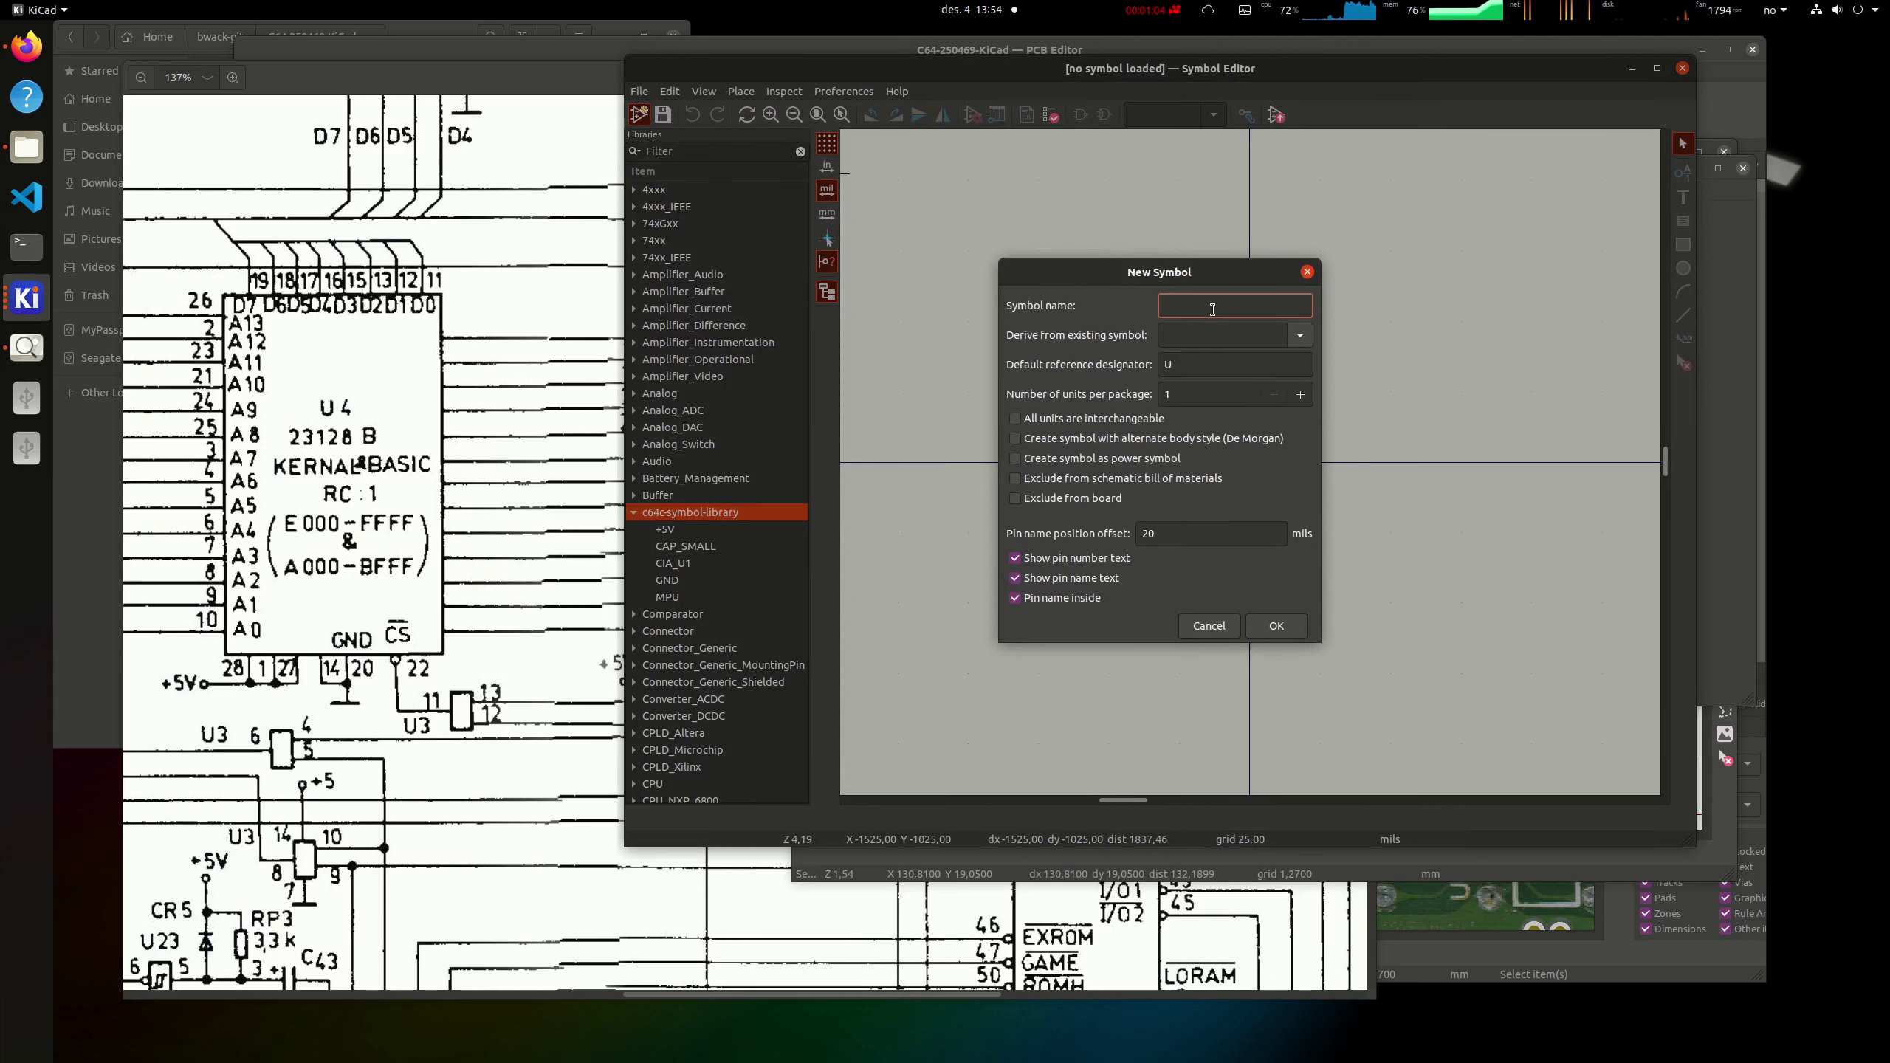
pyautogui.write('kern')
pyautogui.press('BackSpace')
pyautogui.press('BackSpace')
pyautogui.press('BackSpace')
pyautogui.press('BackSpace')
pyautogui.write('KERNALBASIC')
pyautogui.click(1271, 627)
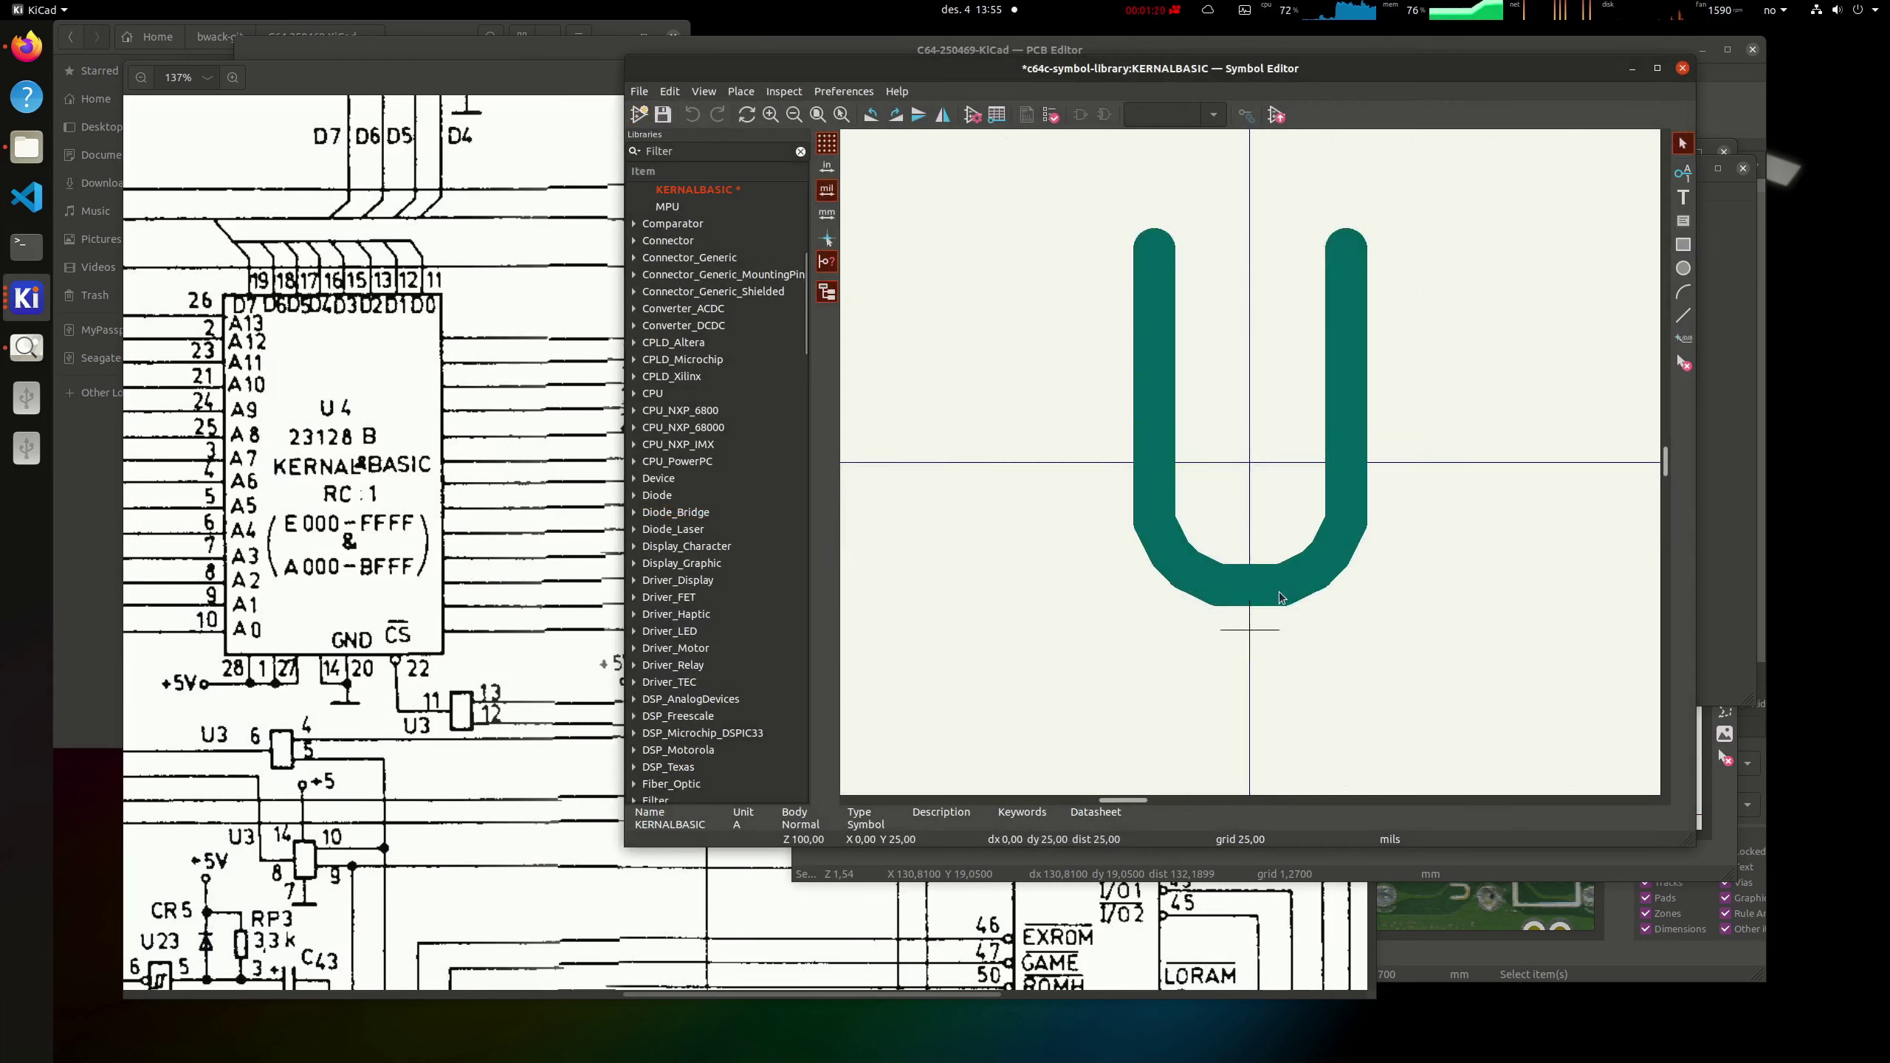
pyautogui.scroll(-2, 1253, 452)
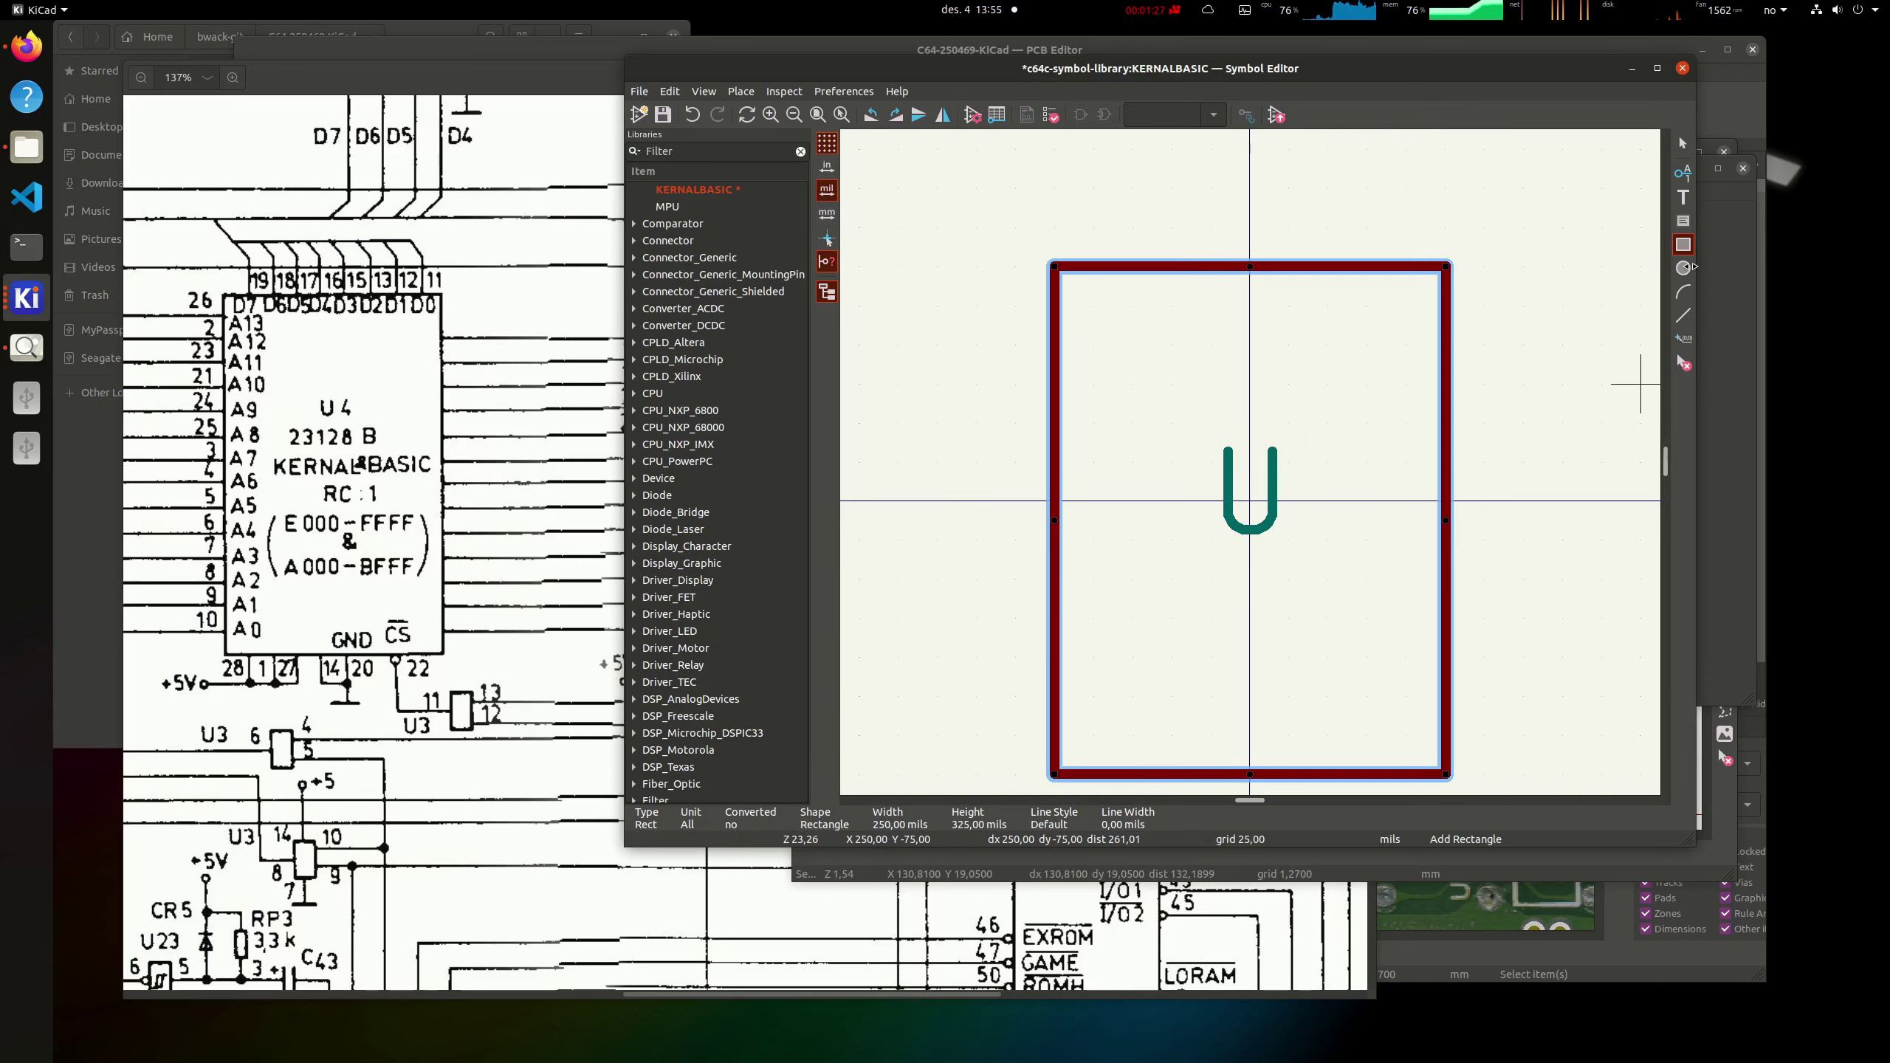
# Step: Add a 100 mil input pin named A0 with right orientation, placed up and to the left of the symbol body
pyautogui.click(1683, 173)
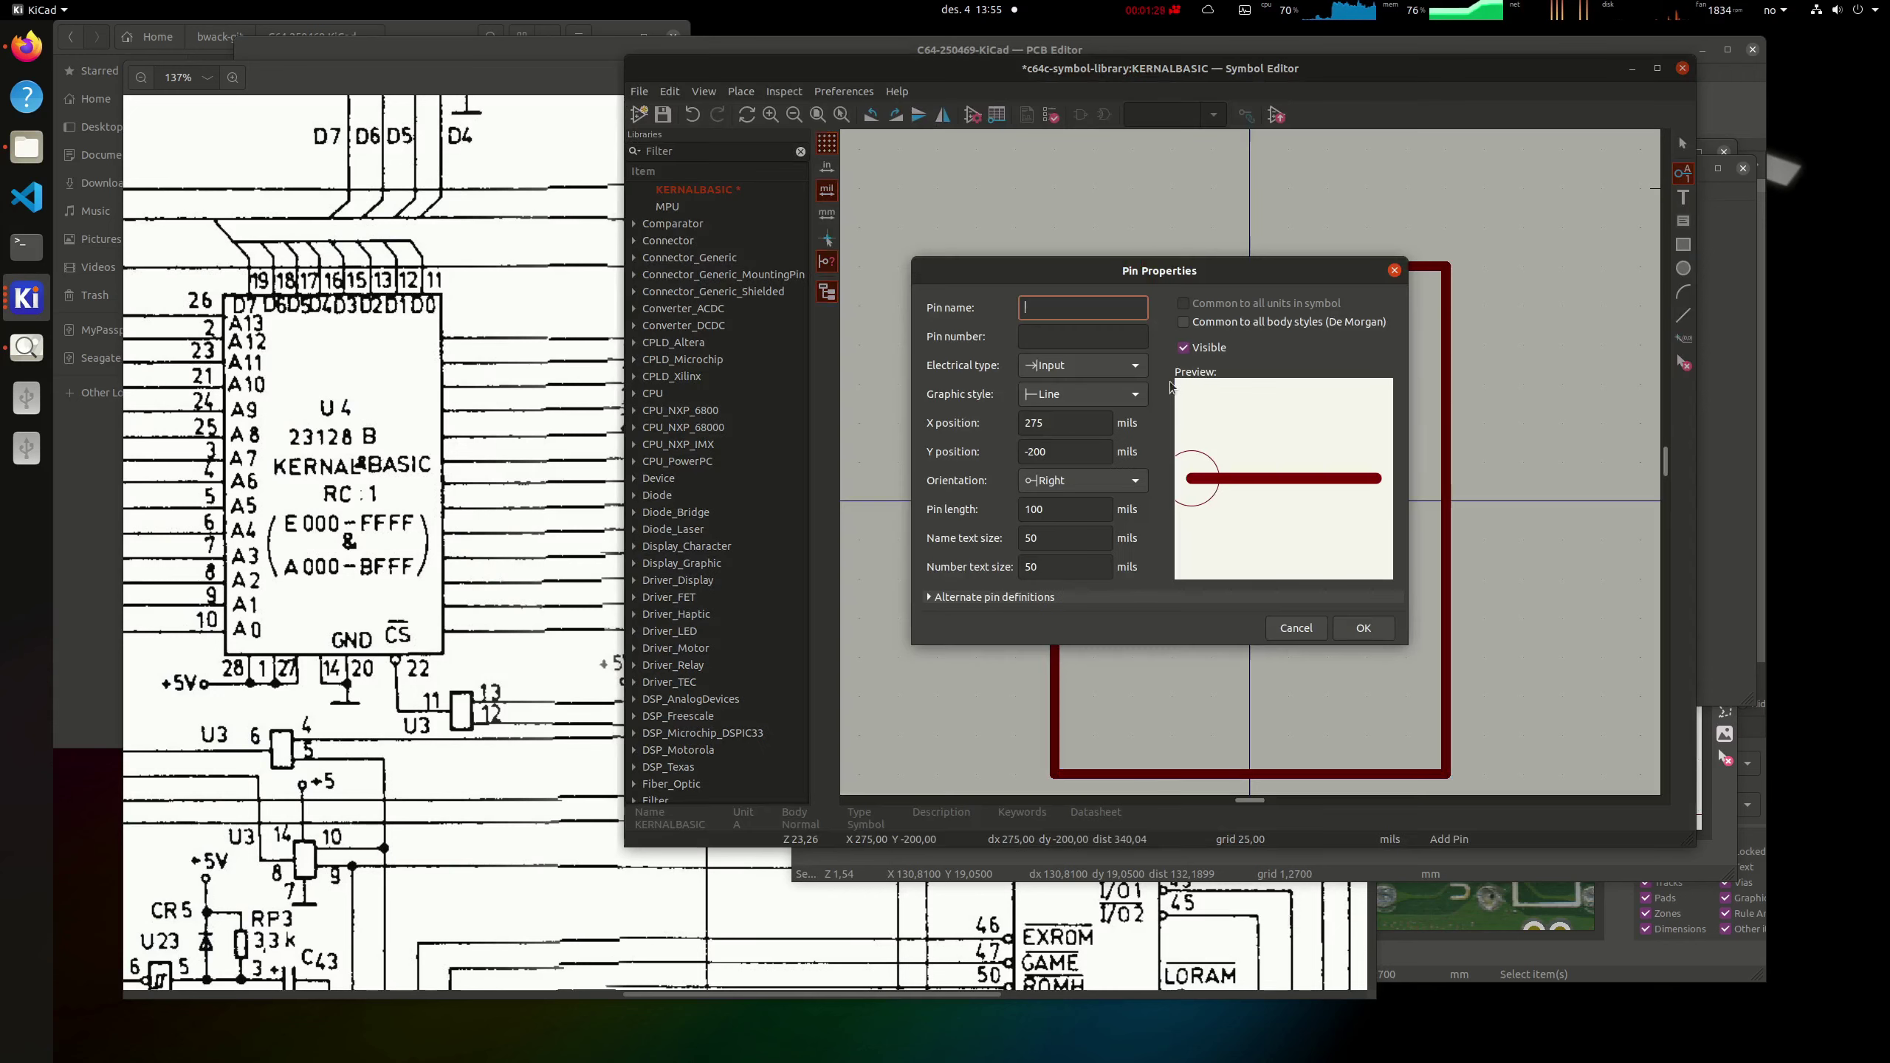
pyautogui.click(1091, 403)
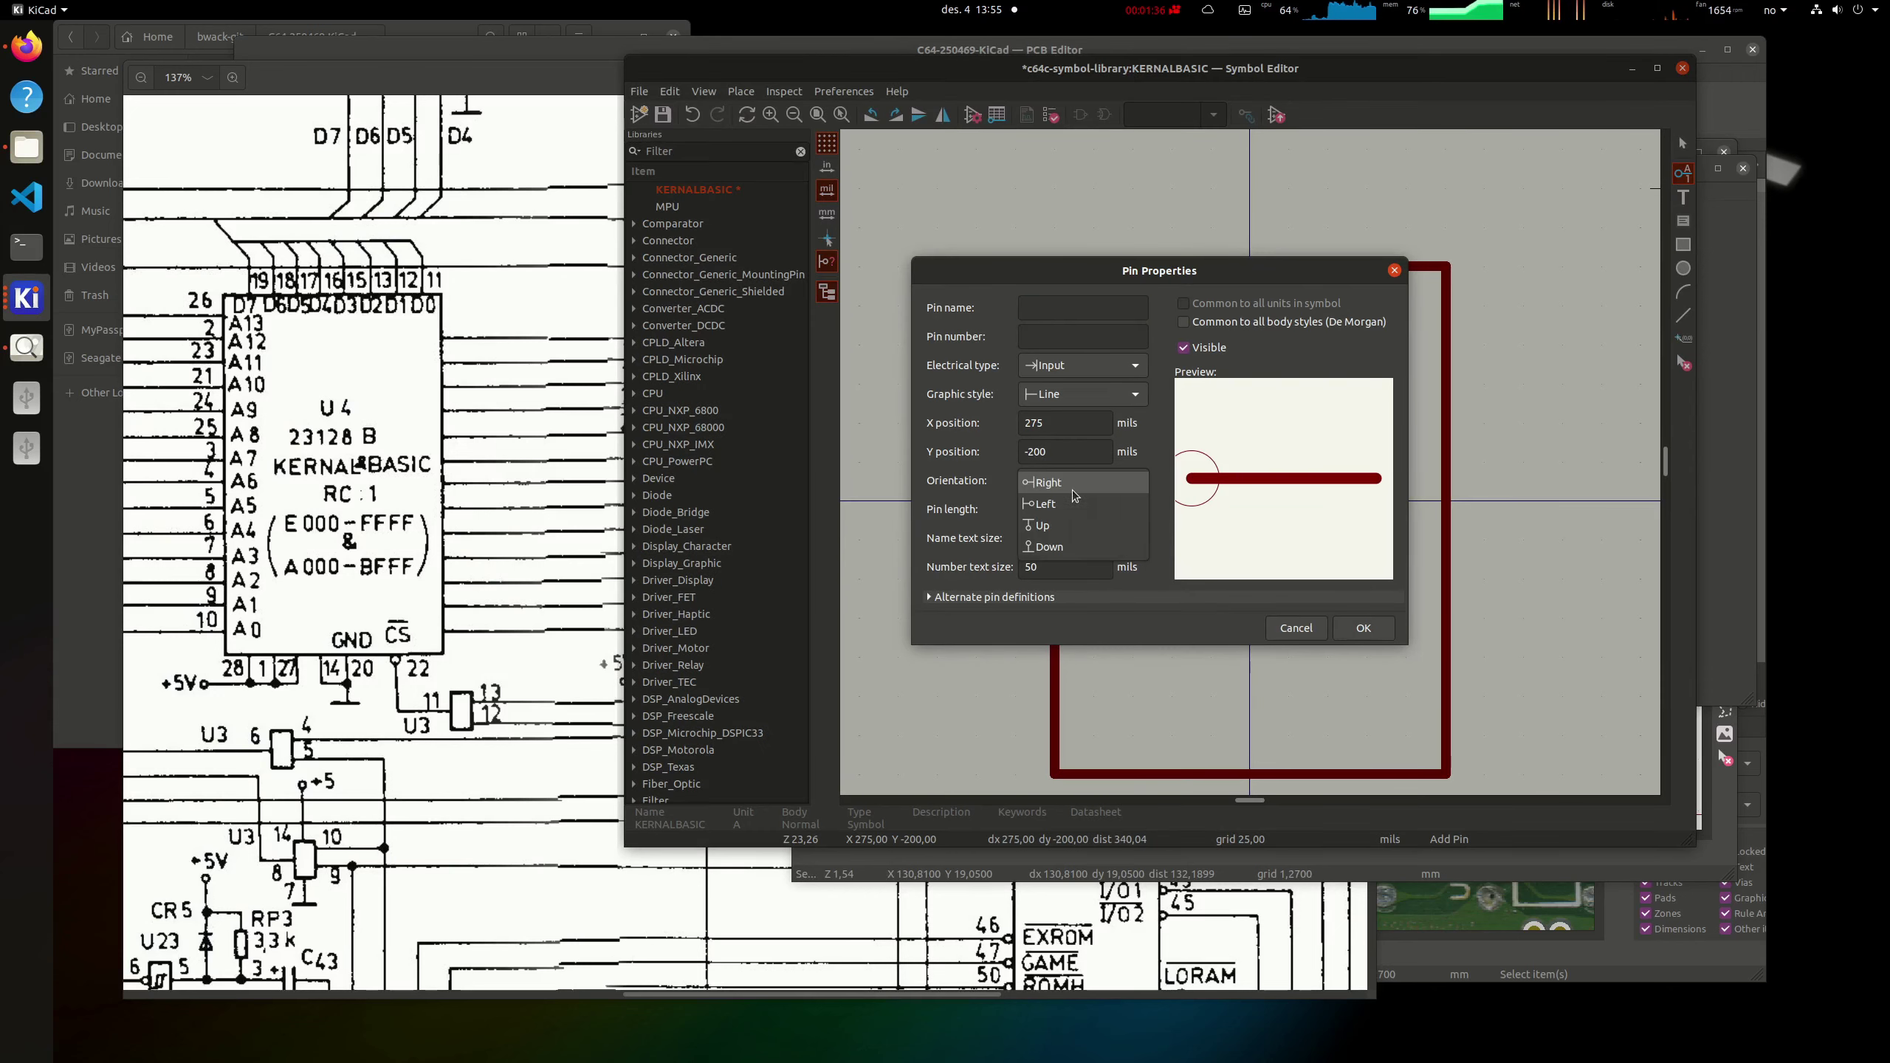
pyautogui.click(1082, 307)
pyautogui.write('A0')
pyautogui.press('Return')
pyautogui.scroll(-2, 1273, 460)
pyautogui.click(1125, 312)
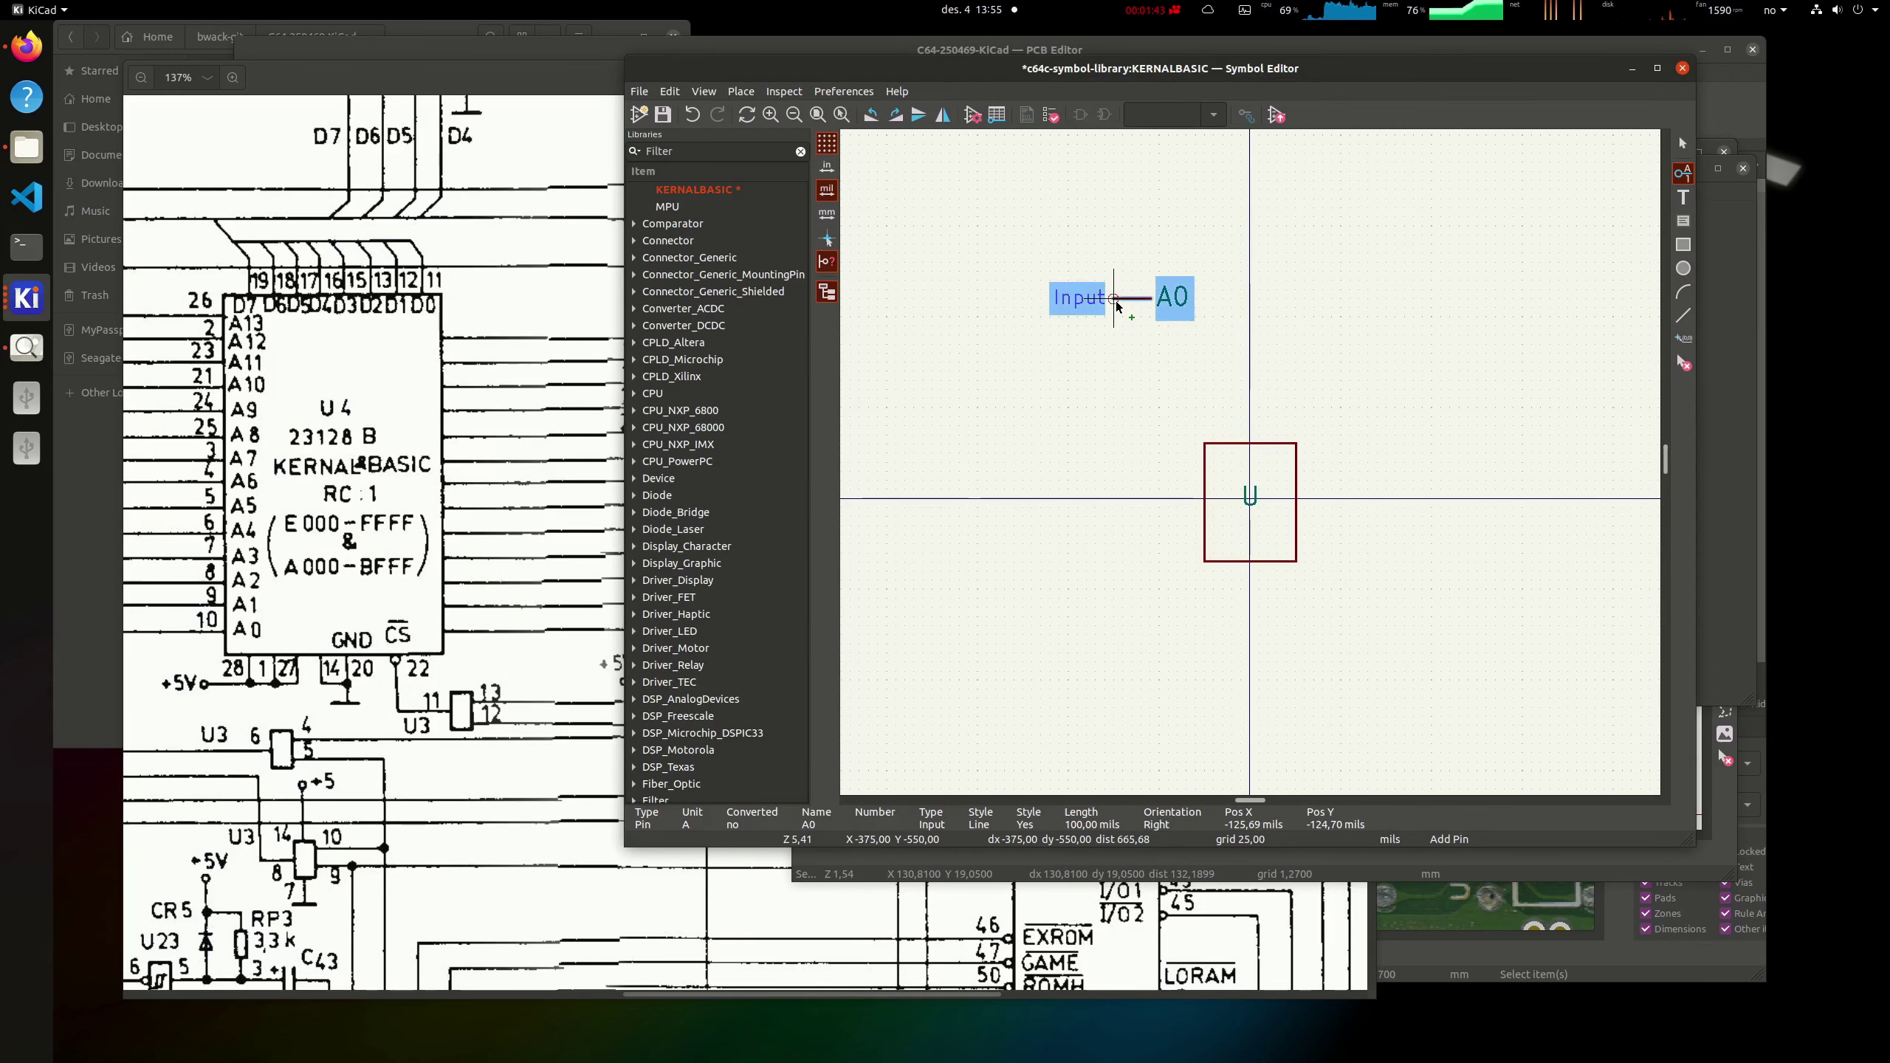
# Step: Repeat the A0 pin downward to create the address pins A1 through A14
pyautogui.press('Insert')
pyautogui.press('Insert')
pyautogui.press('Insert')
pyautogui.press('Insert')
pyautogui.press('Insert')
pyautogui.press('Insert')
pyautogui.press('Insert')
pyautogui.press('Insert')
pyautogui.press('Insert')
pyautogui.press('Insert')
pyautogui.press('Insert')
pyautogui.press('Insert')
pyautogui.press('Insert')
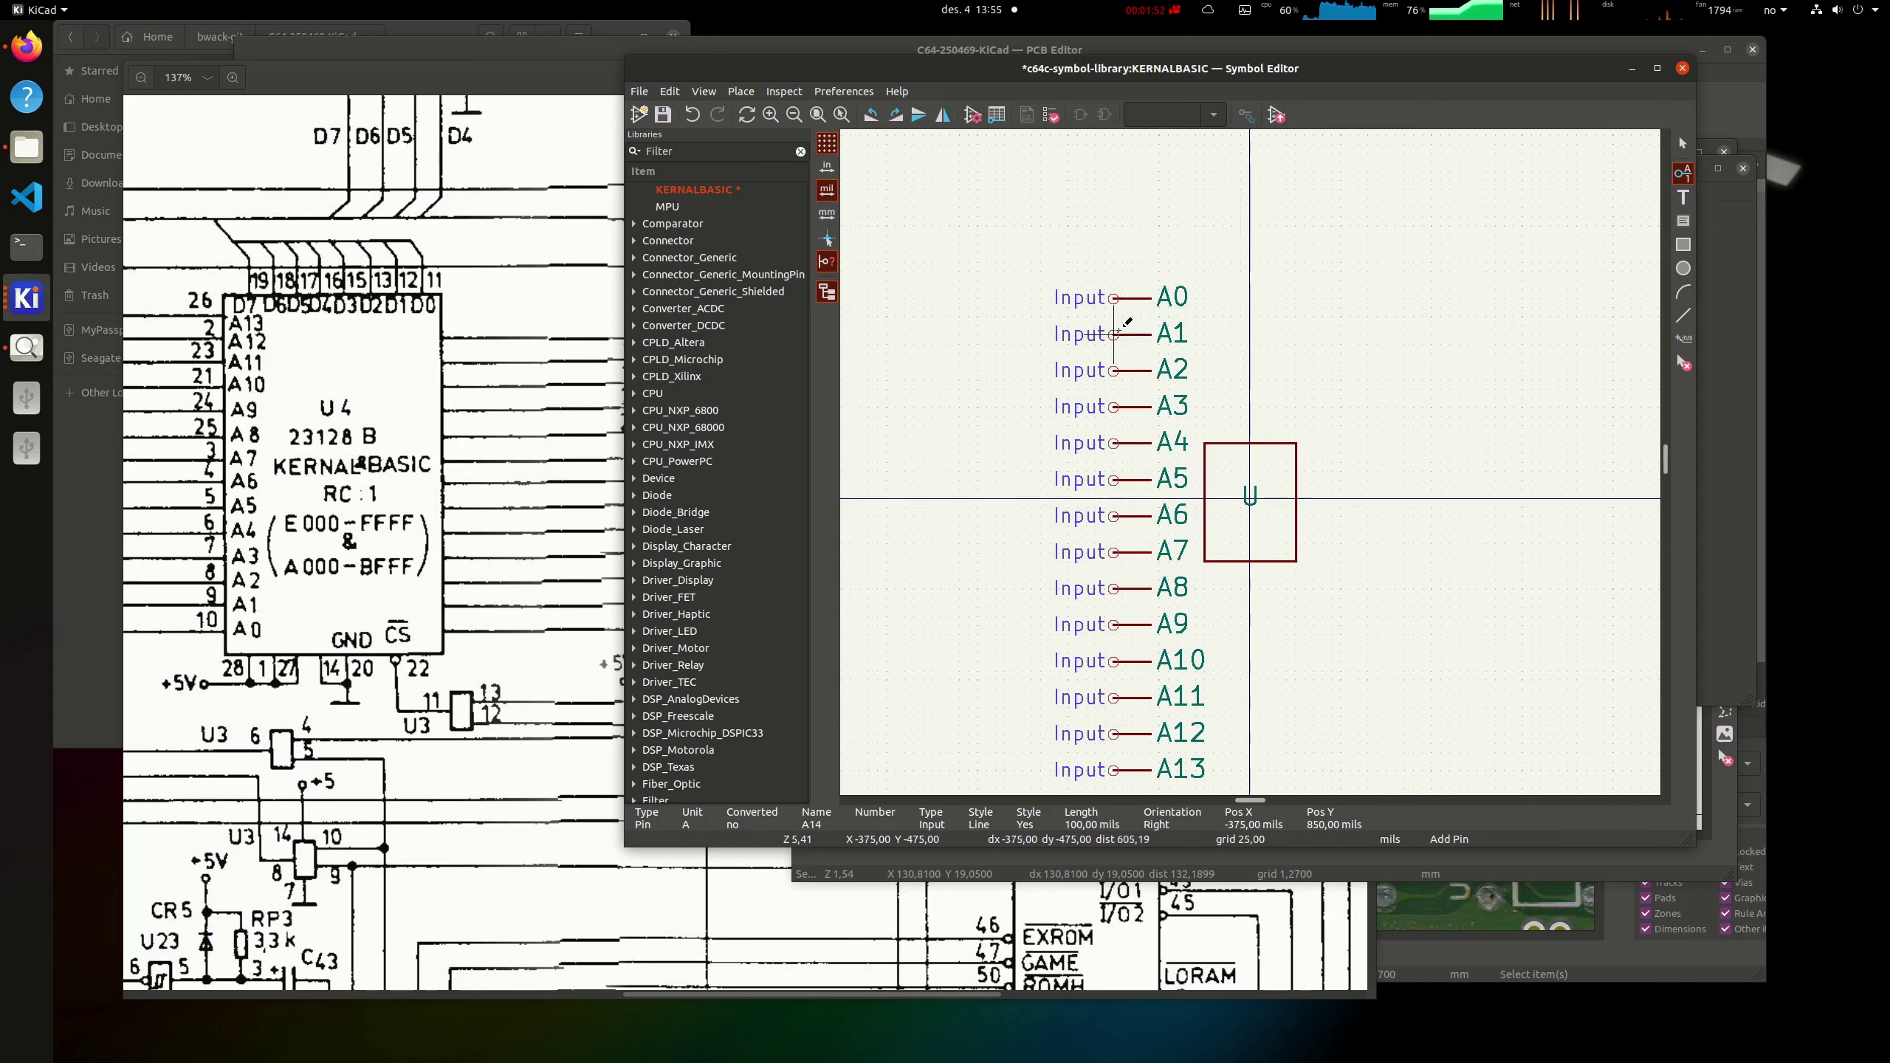
pyautogui.press('Insert')
# Step: Flip the column of address pins so that A14 is at the top and A0 at the bottom
pyautogui.scroll(-2, 1295, 521)
pyautogui.press('Escape')
pyautogui.moveTo(1103, 350); pyautogui.dragTo(1283, 747)
pyautogui.press('x')
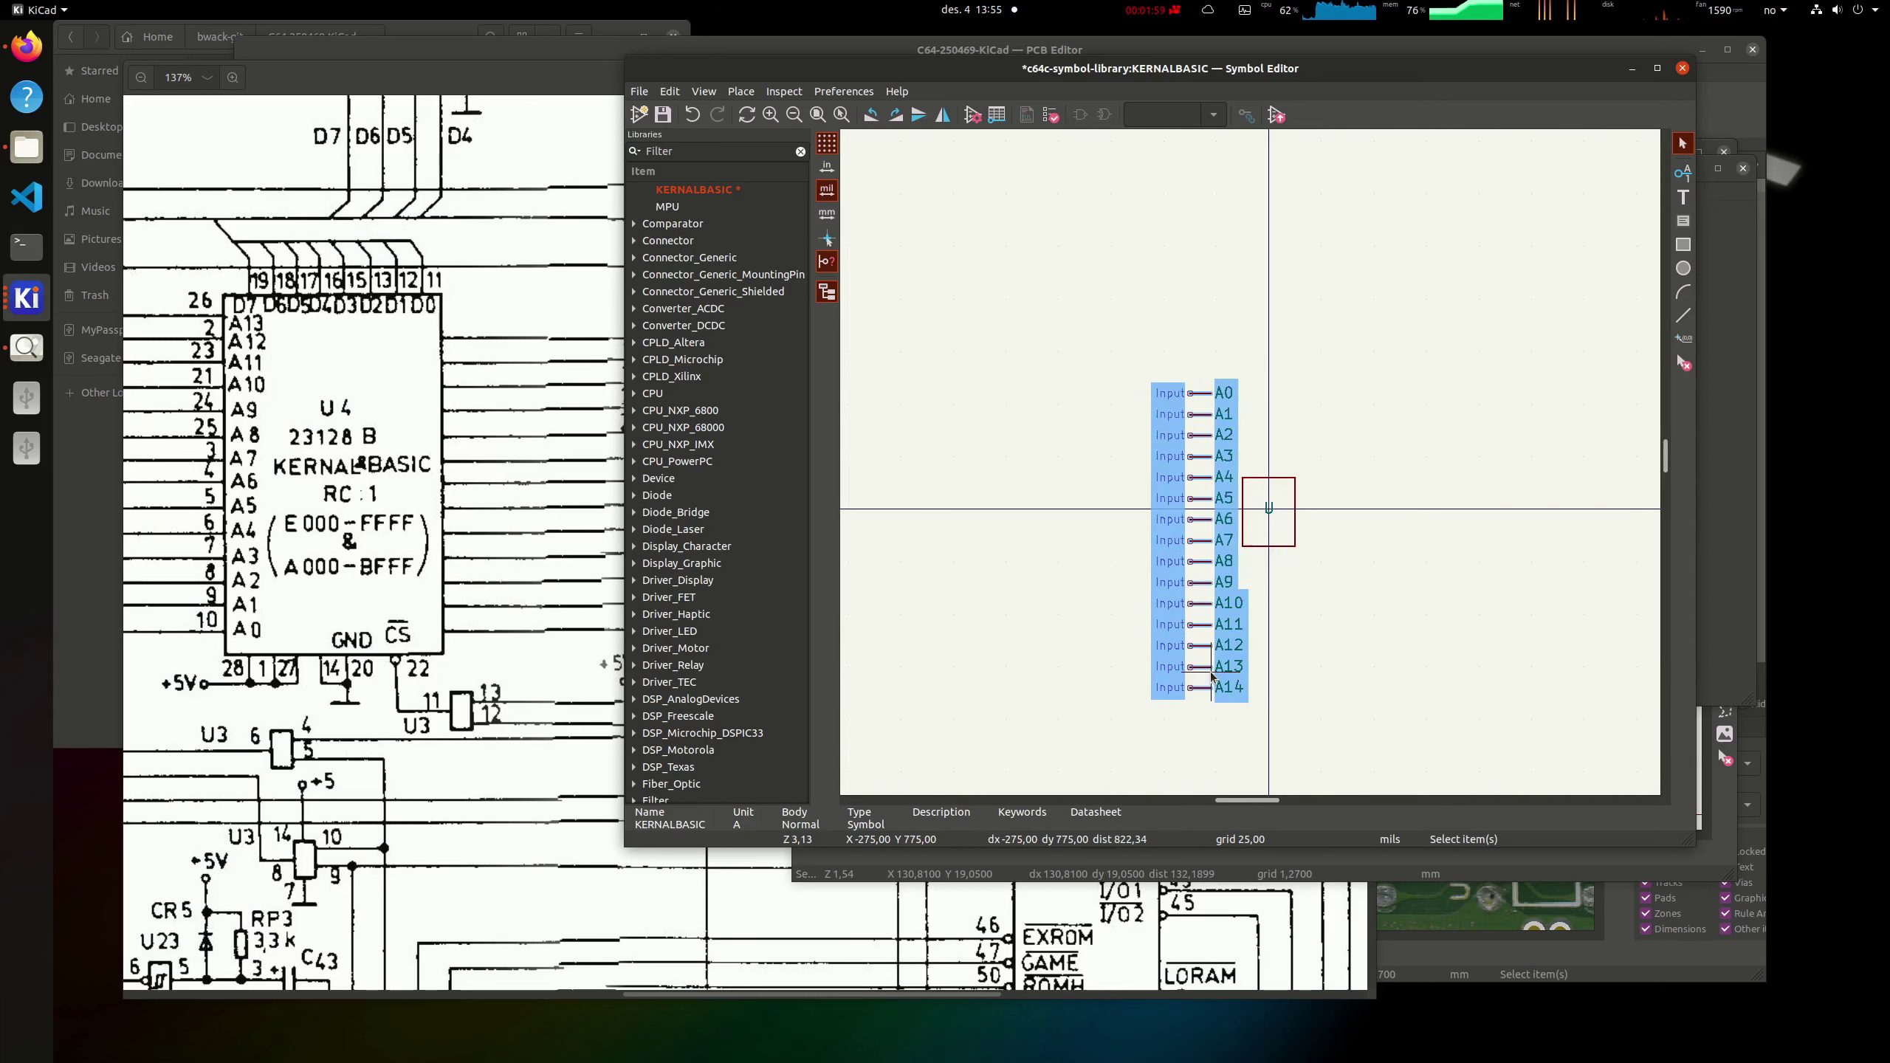
# Step: Add an input pin named D0 to the right of the body and repeat it downward through D7
pyautogui.click(1683, 173)
pyautogui.write('D0')
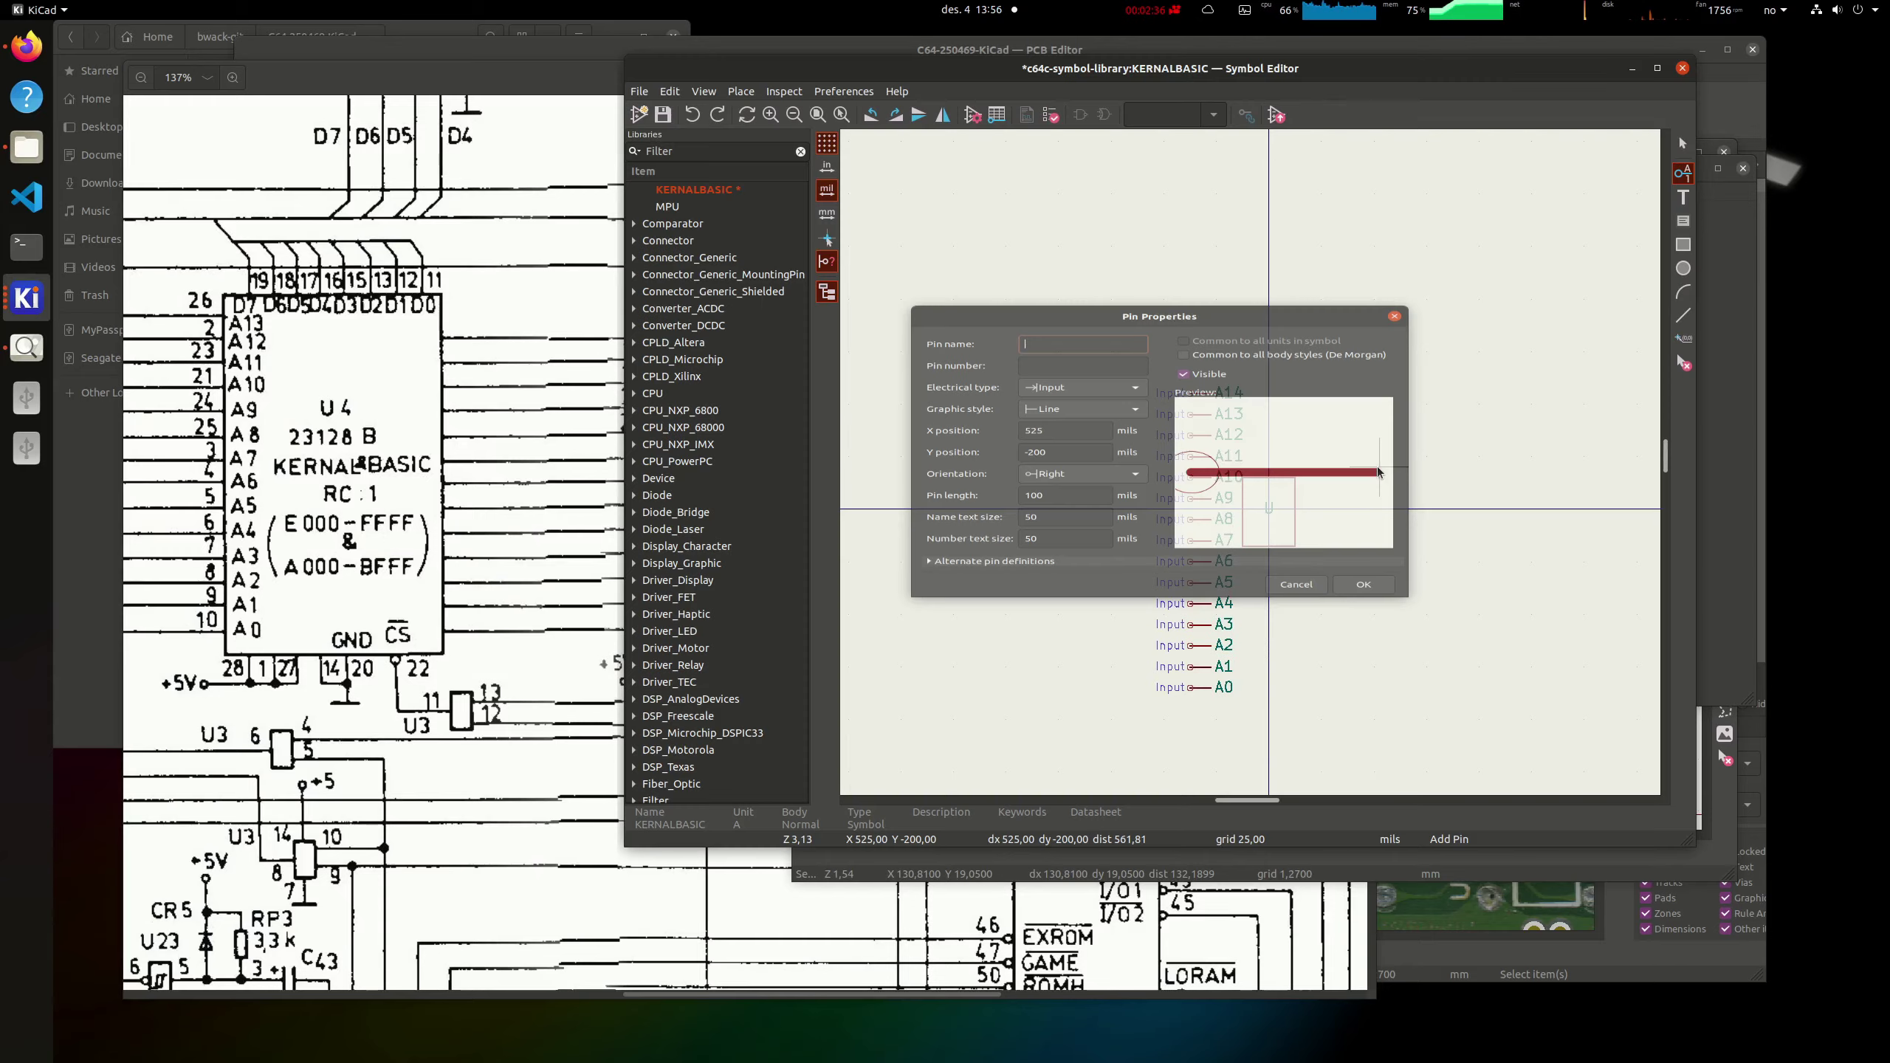
pyautogui.press('Return')
pyautogui.click(1378, 466)
pyautogui.press('Insert')
pyautogui.press('Insert')
pyautogui.press('Insert')
pyautogui.press('Insert')
pyautogui.press('Insert')
pyautogui.press('Insert')
pyautogui.press('Insert')
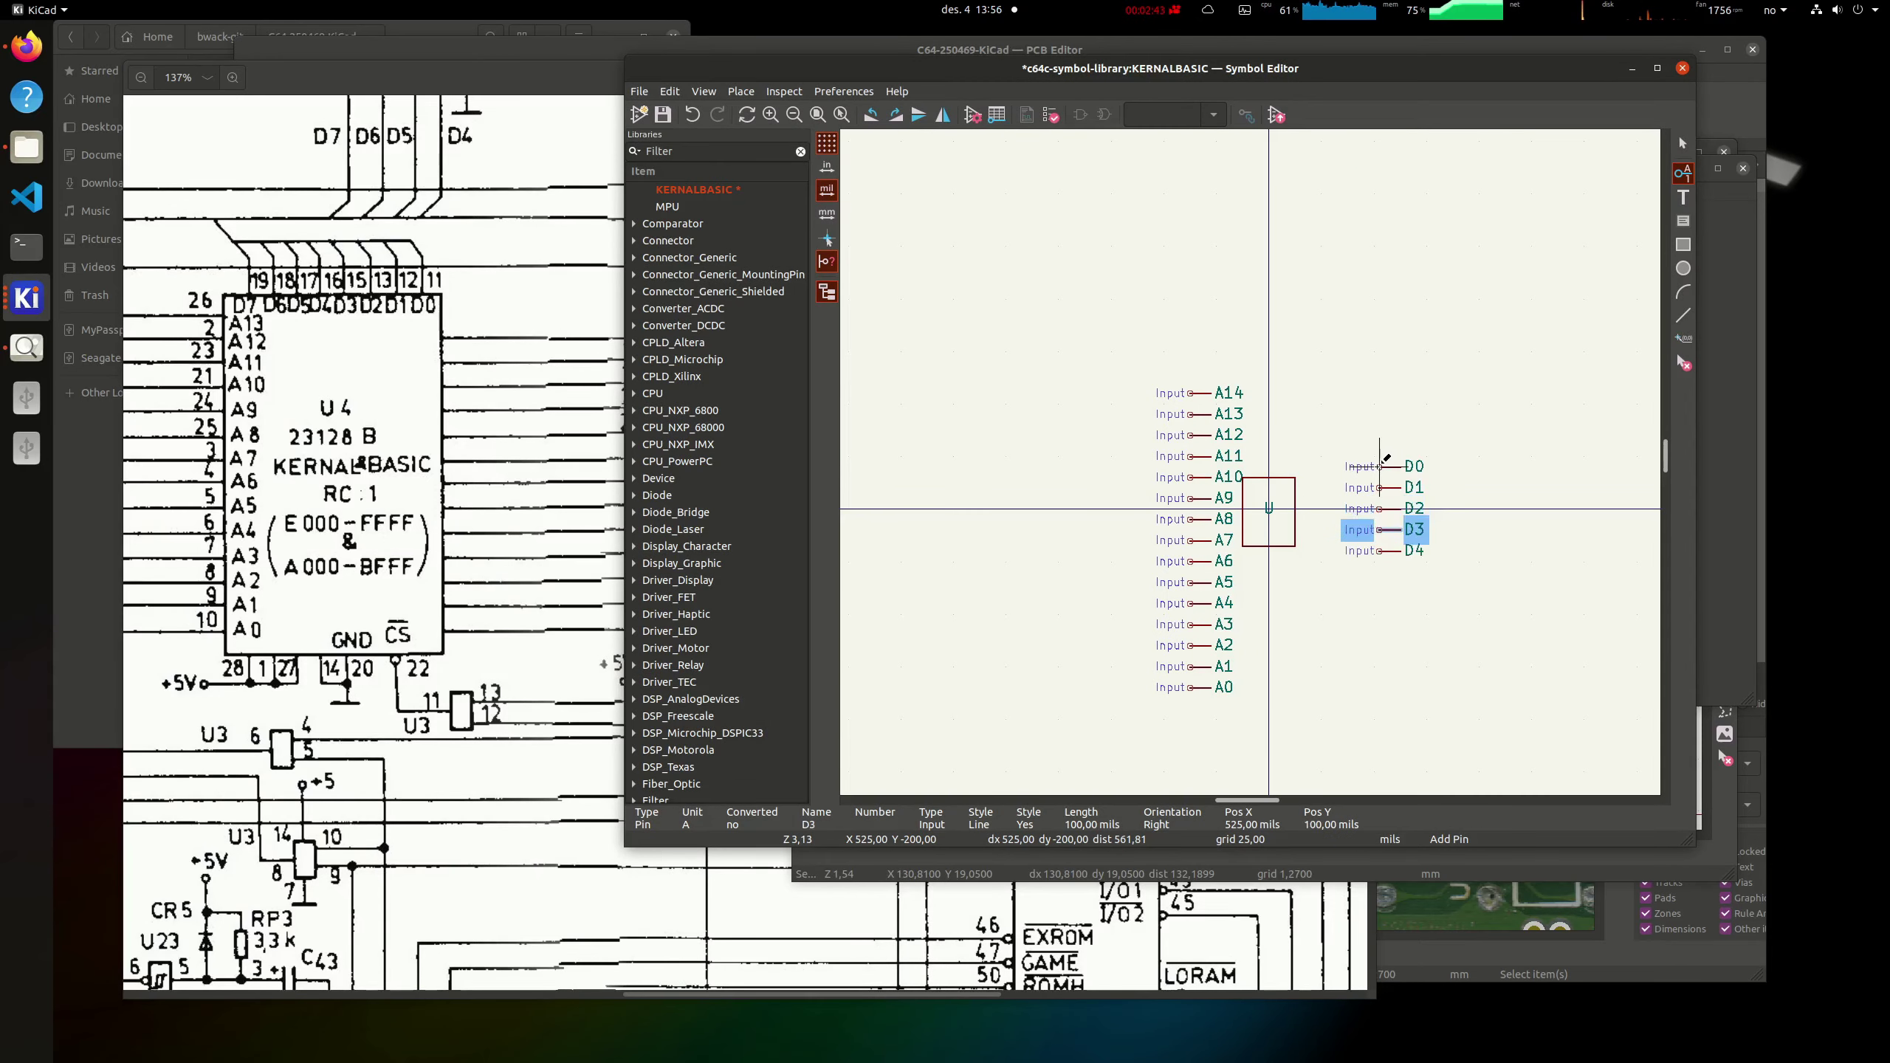
# Step: Rotate pins D0 through D7 into a horizontal row pointing down and move the row above the symbol body
pyautogui.press('Escape')
pyautogui.moveTo(1492, 431); pyautogui.dragTo(1329, 655)
pyautogui.rightClick(1385, 536)
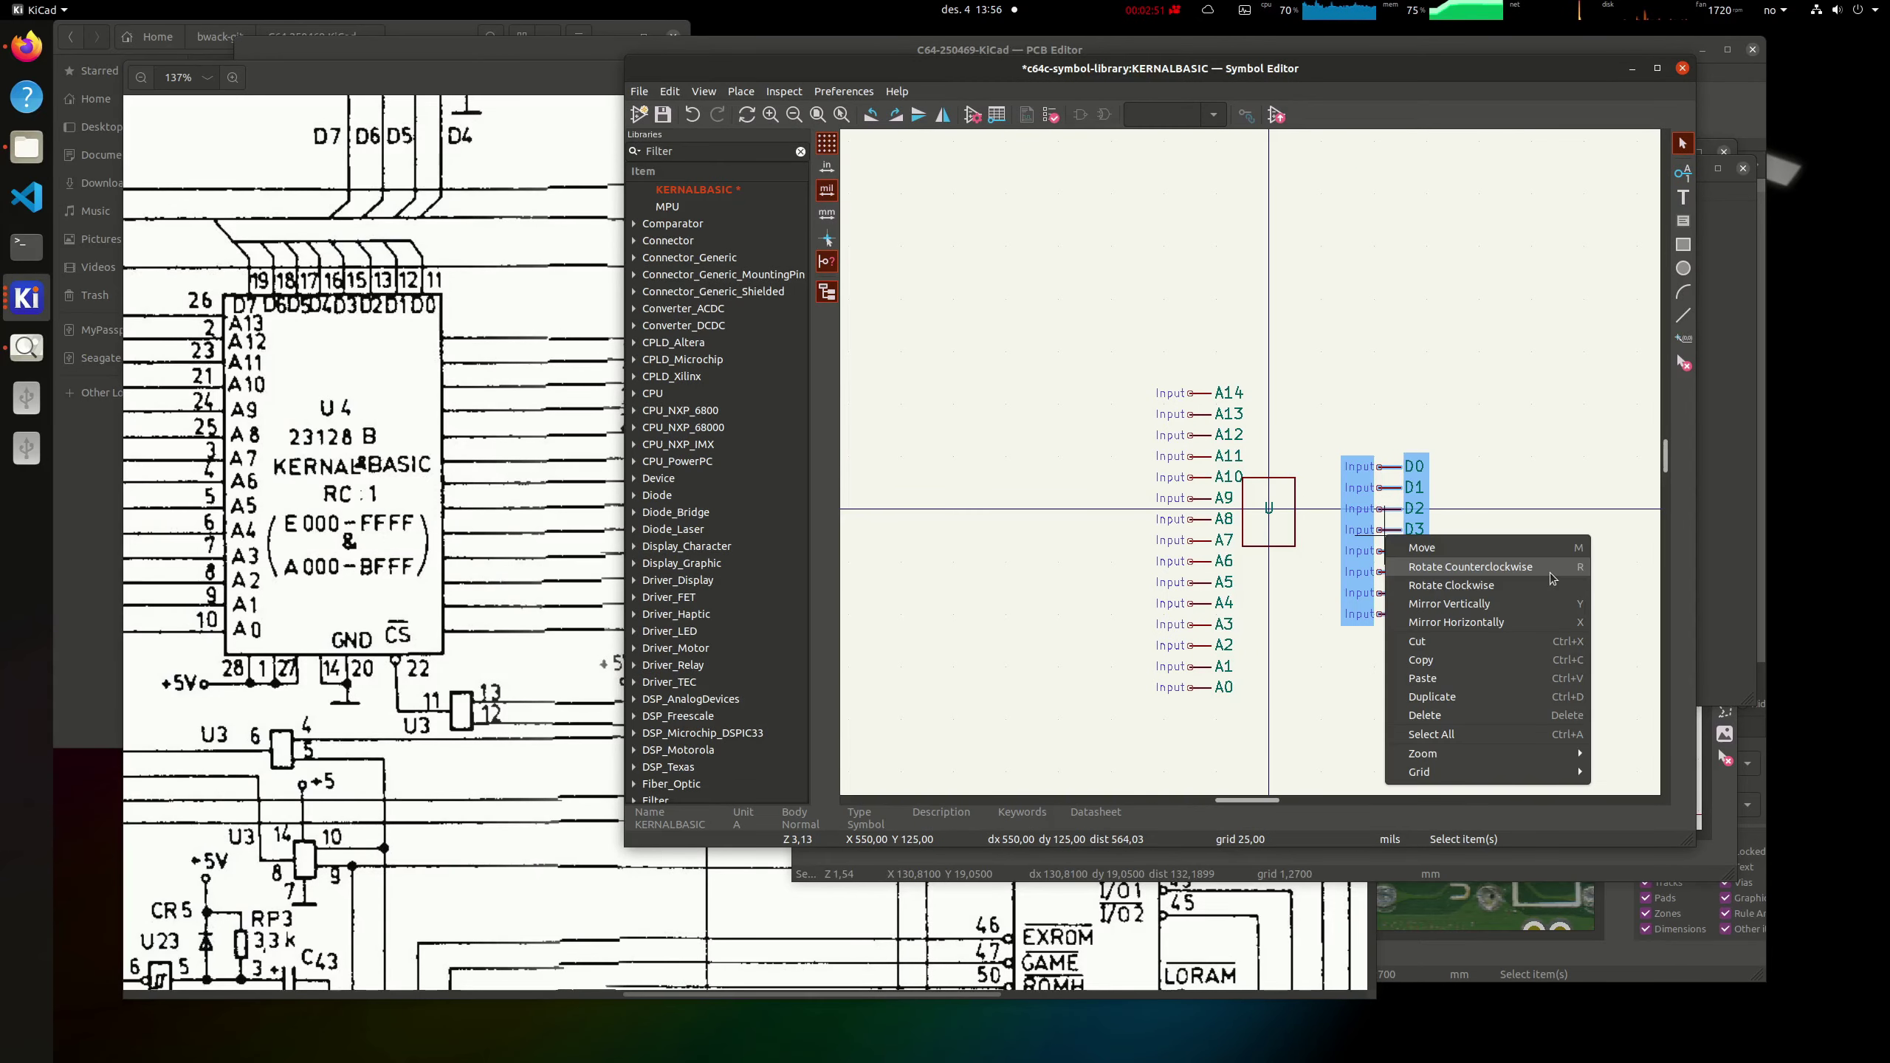
pyautogui.click(1550, 573)
pyautogui.moveTo(1470, 584); pyautogui.dragTo(1439, 556)
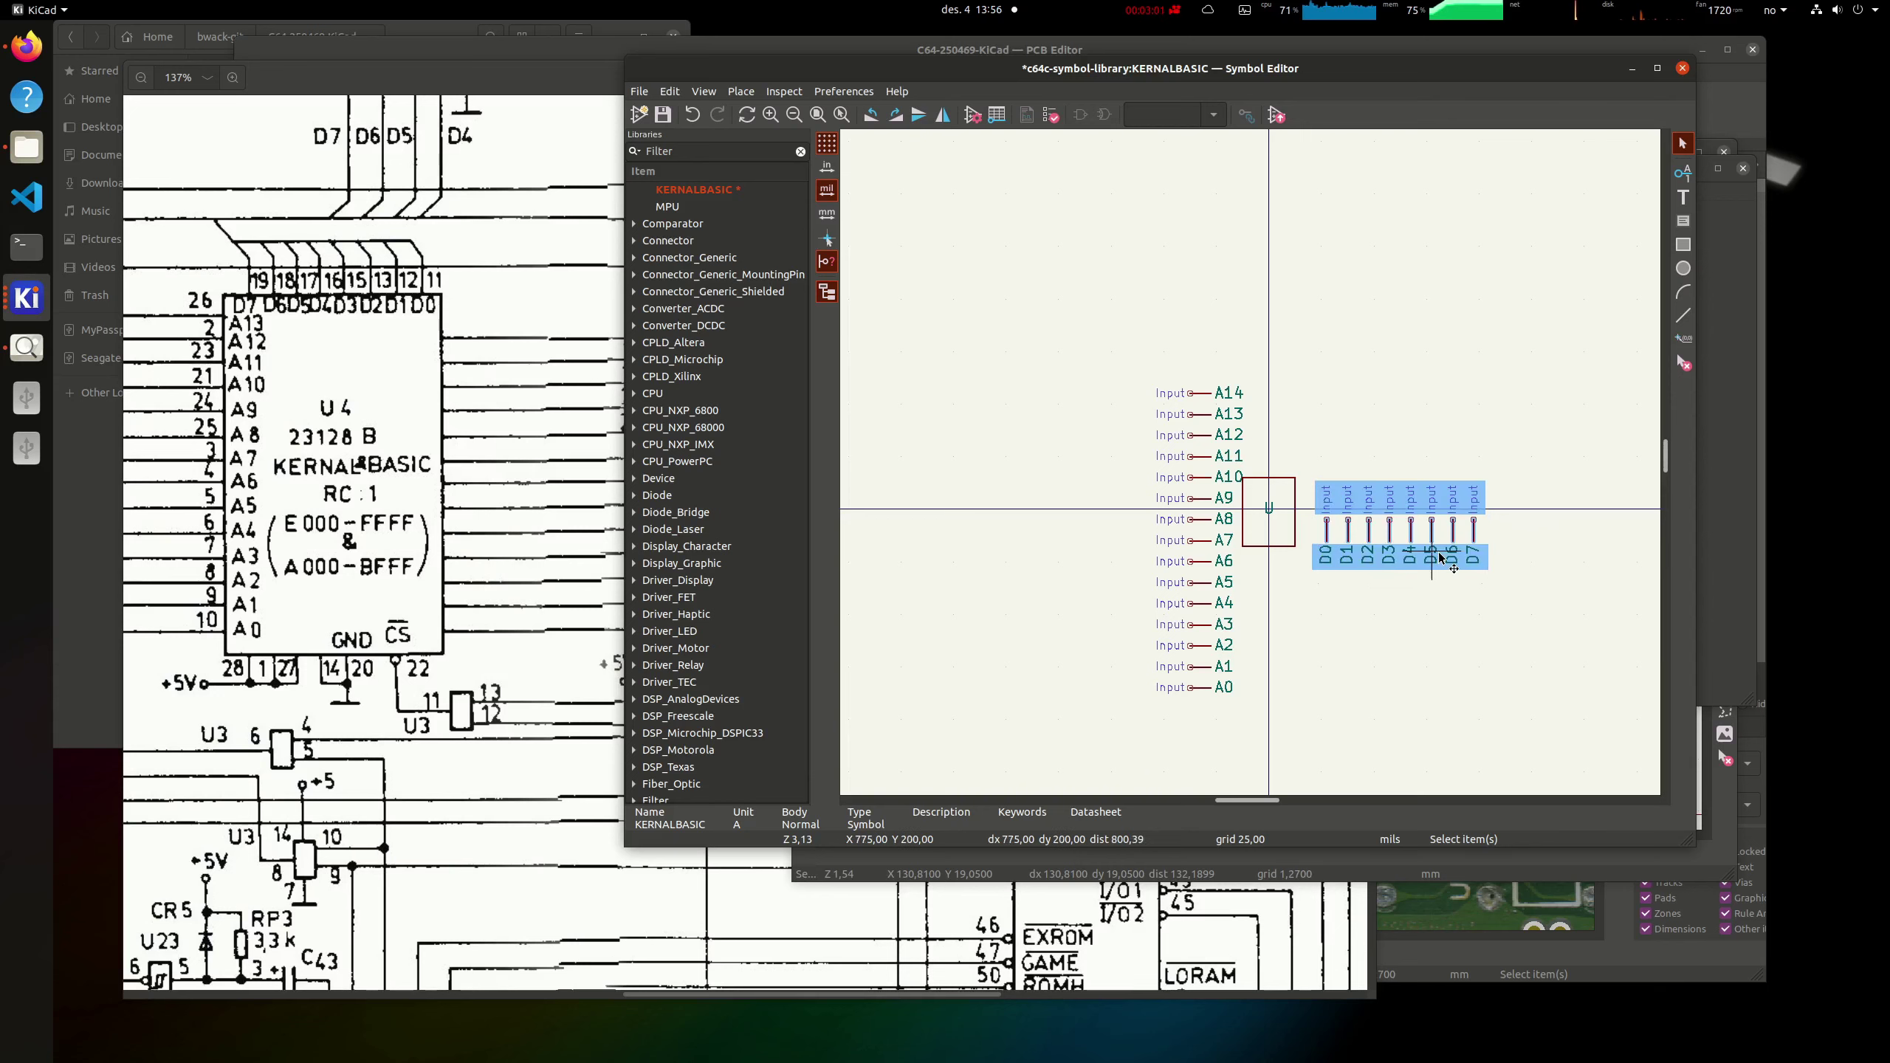
pyautogui.press('m')
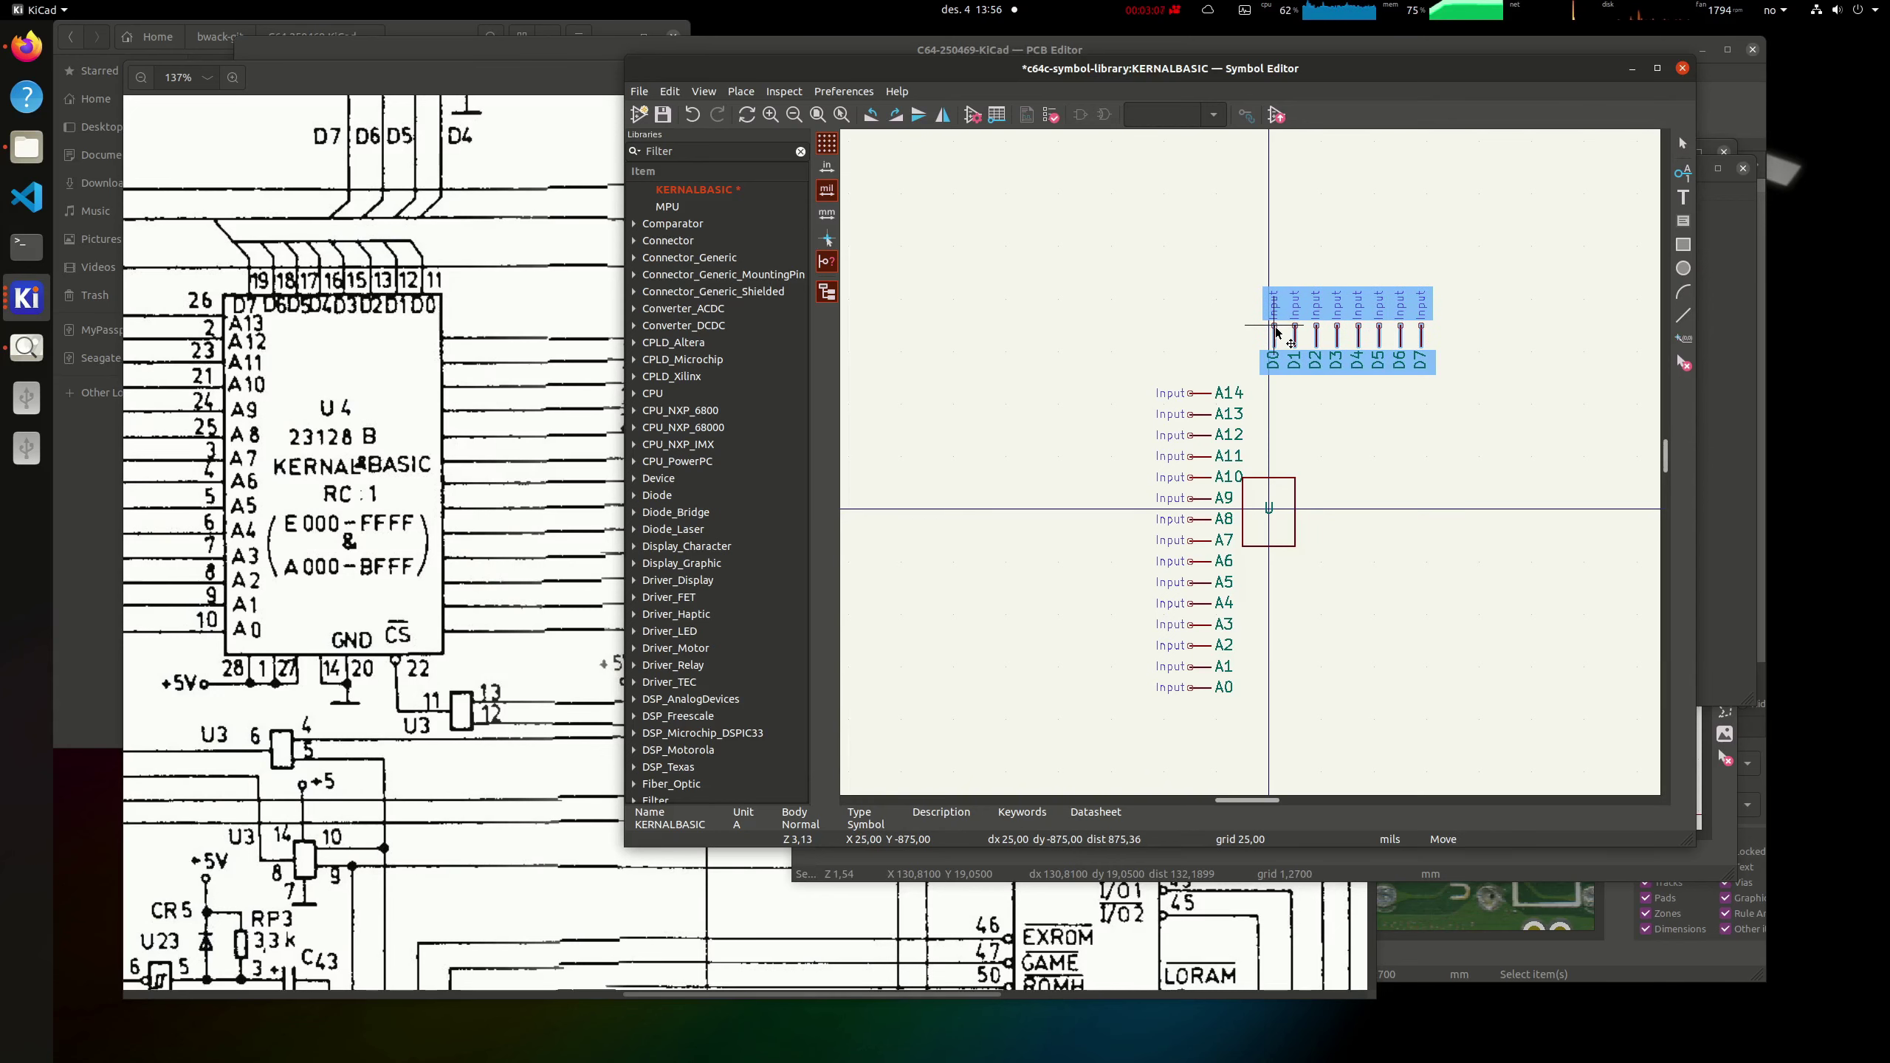
pyautogui.click(1277, 333)
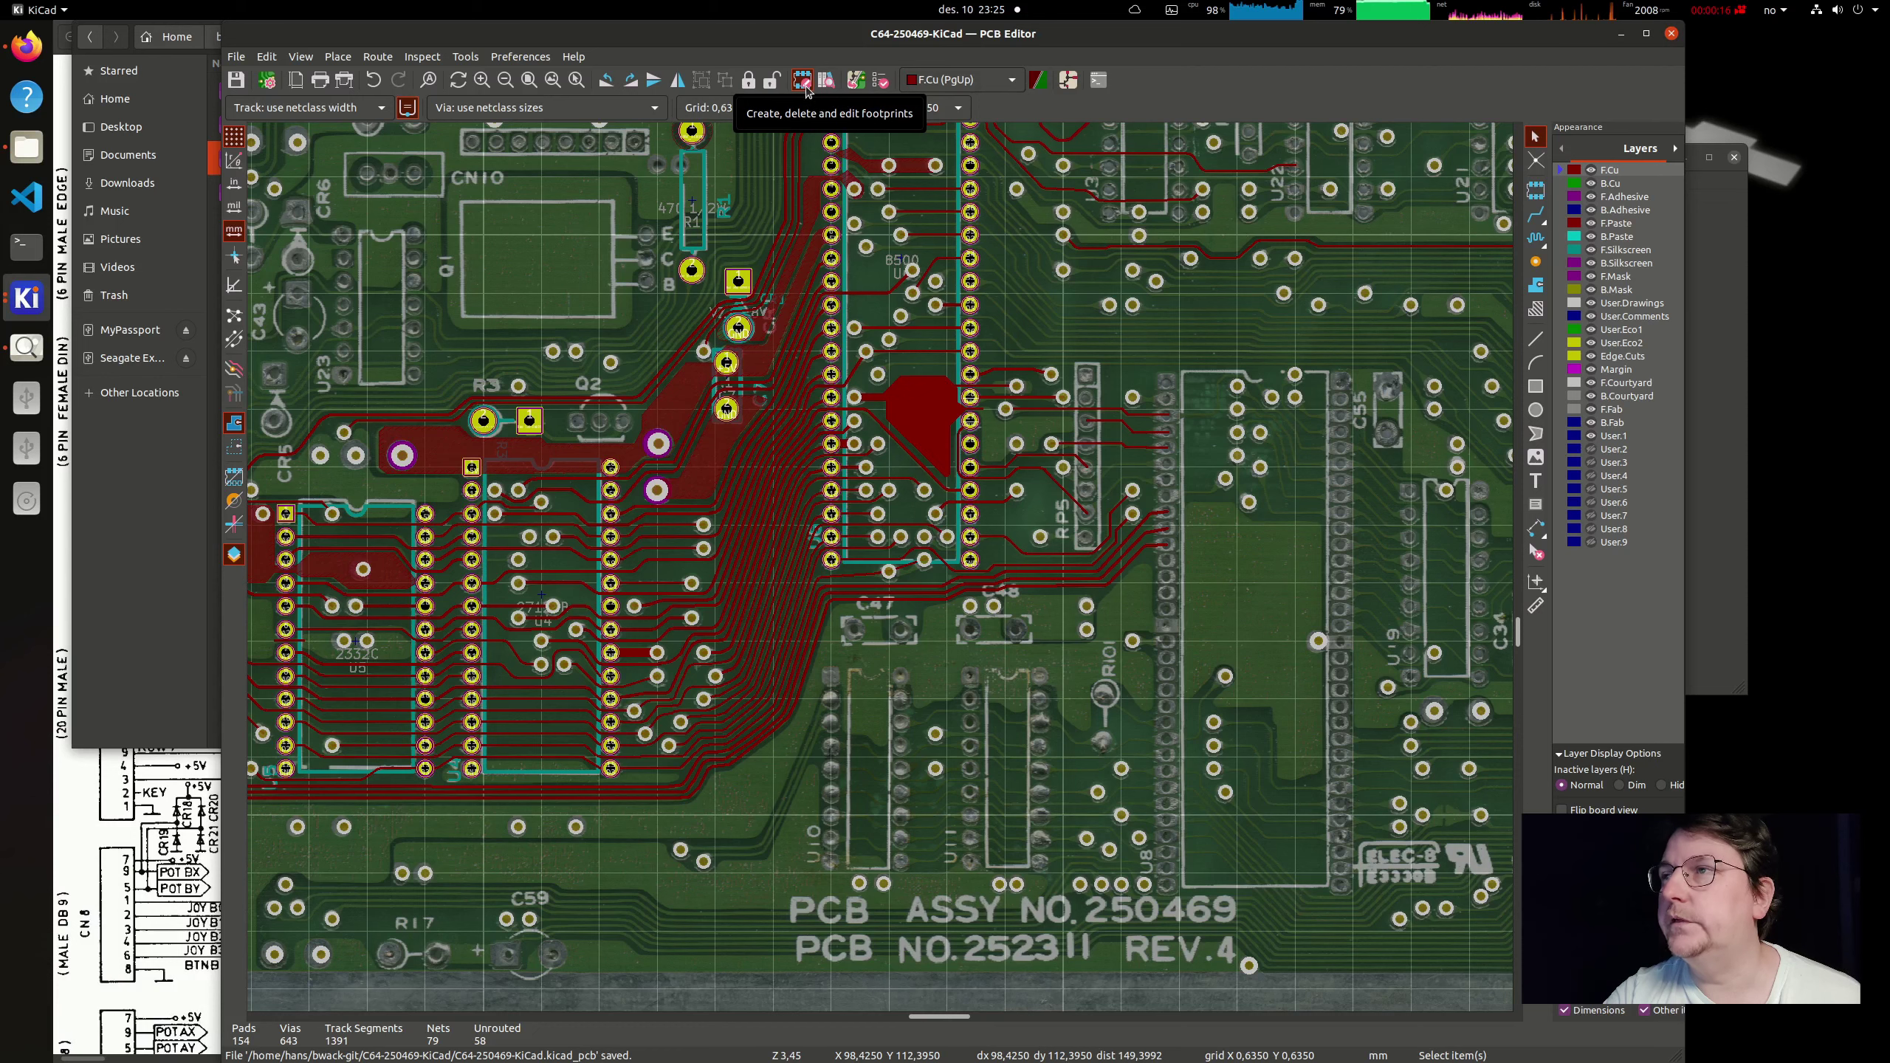
# Step: View the PDIP-14 footprint of the c64c-library in the Footprint Editor, then return to the PCB Editor
pyautogui.click(804, 83)
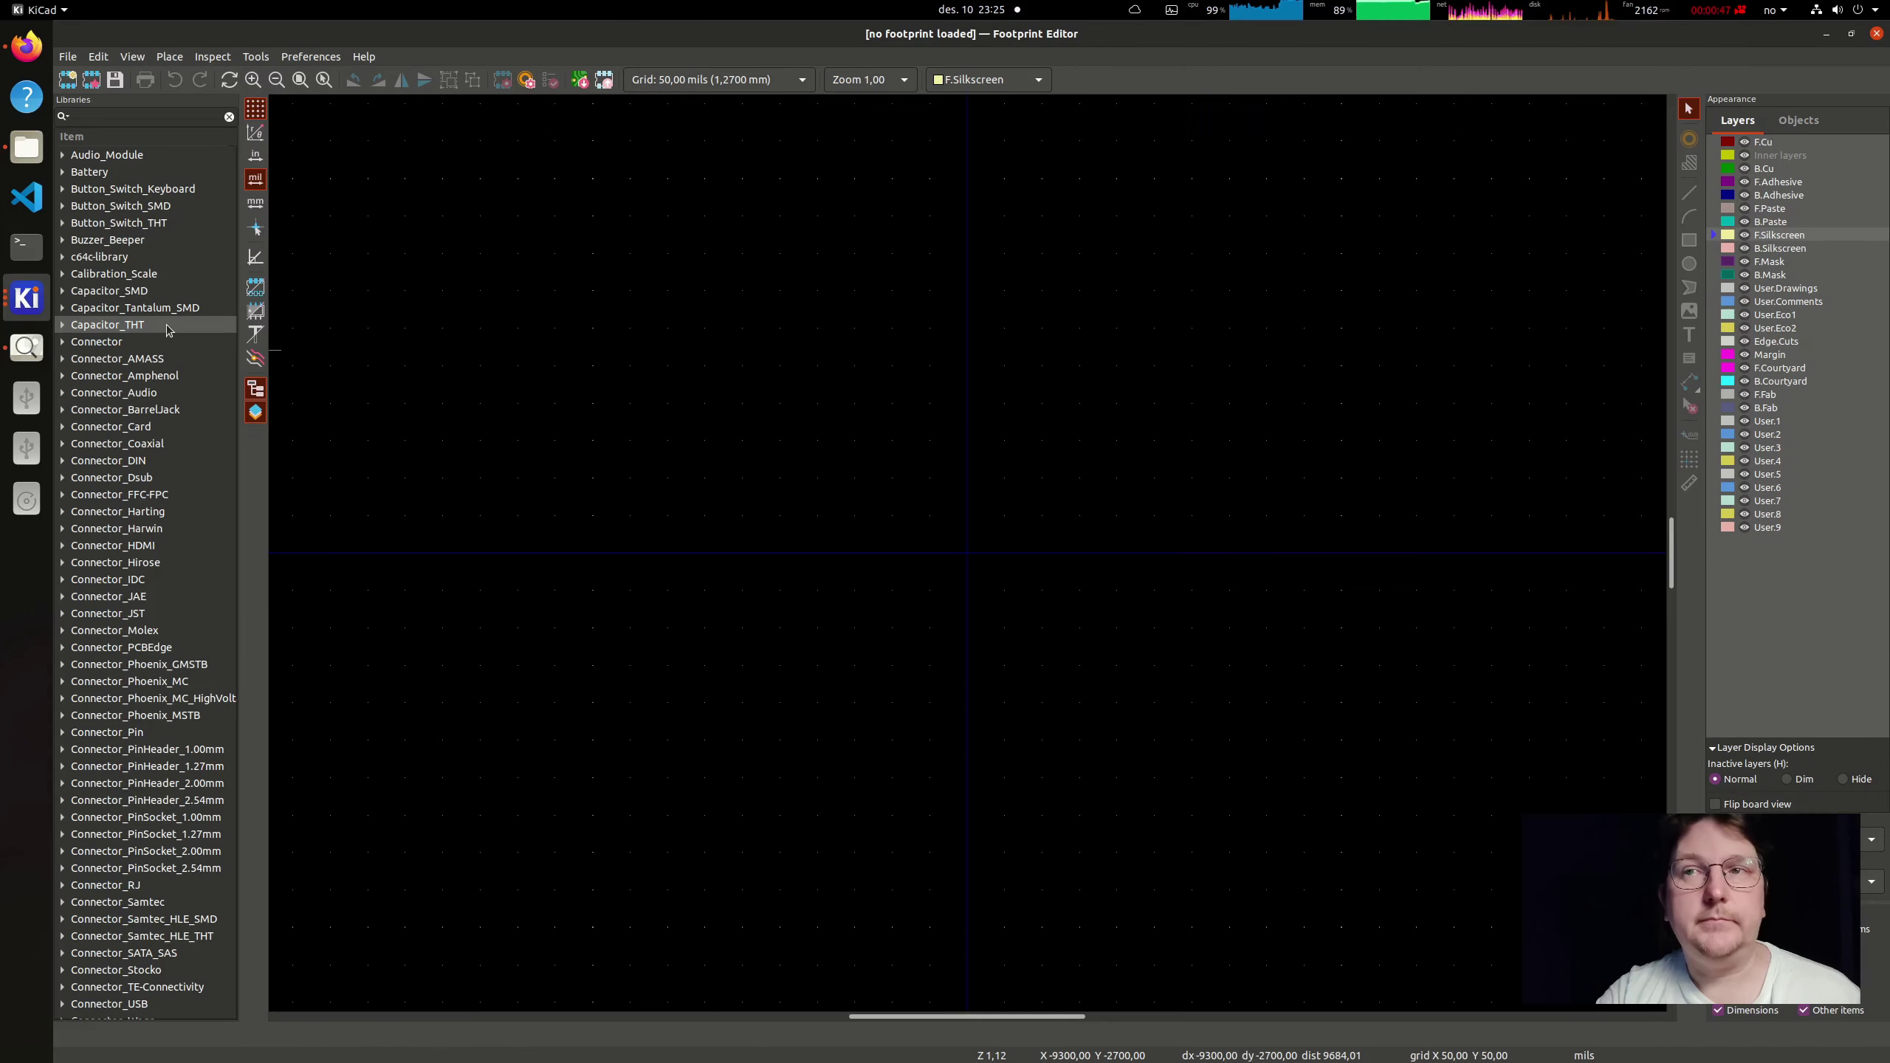
pyautogui.click(61, 258)
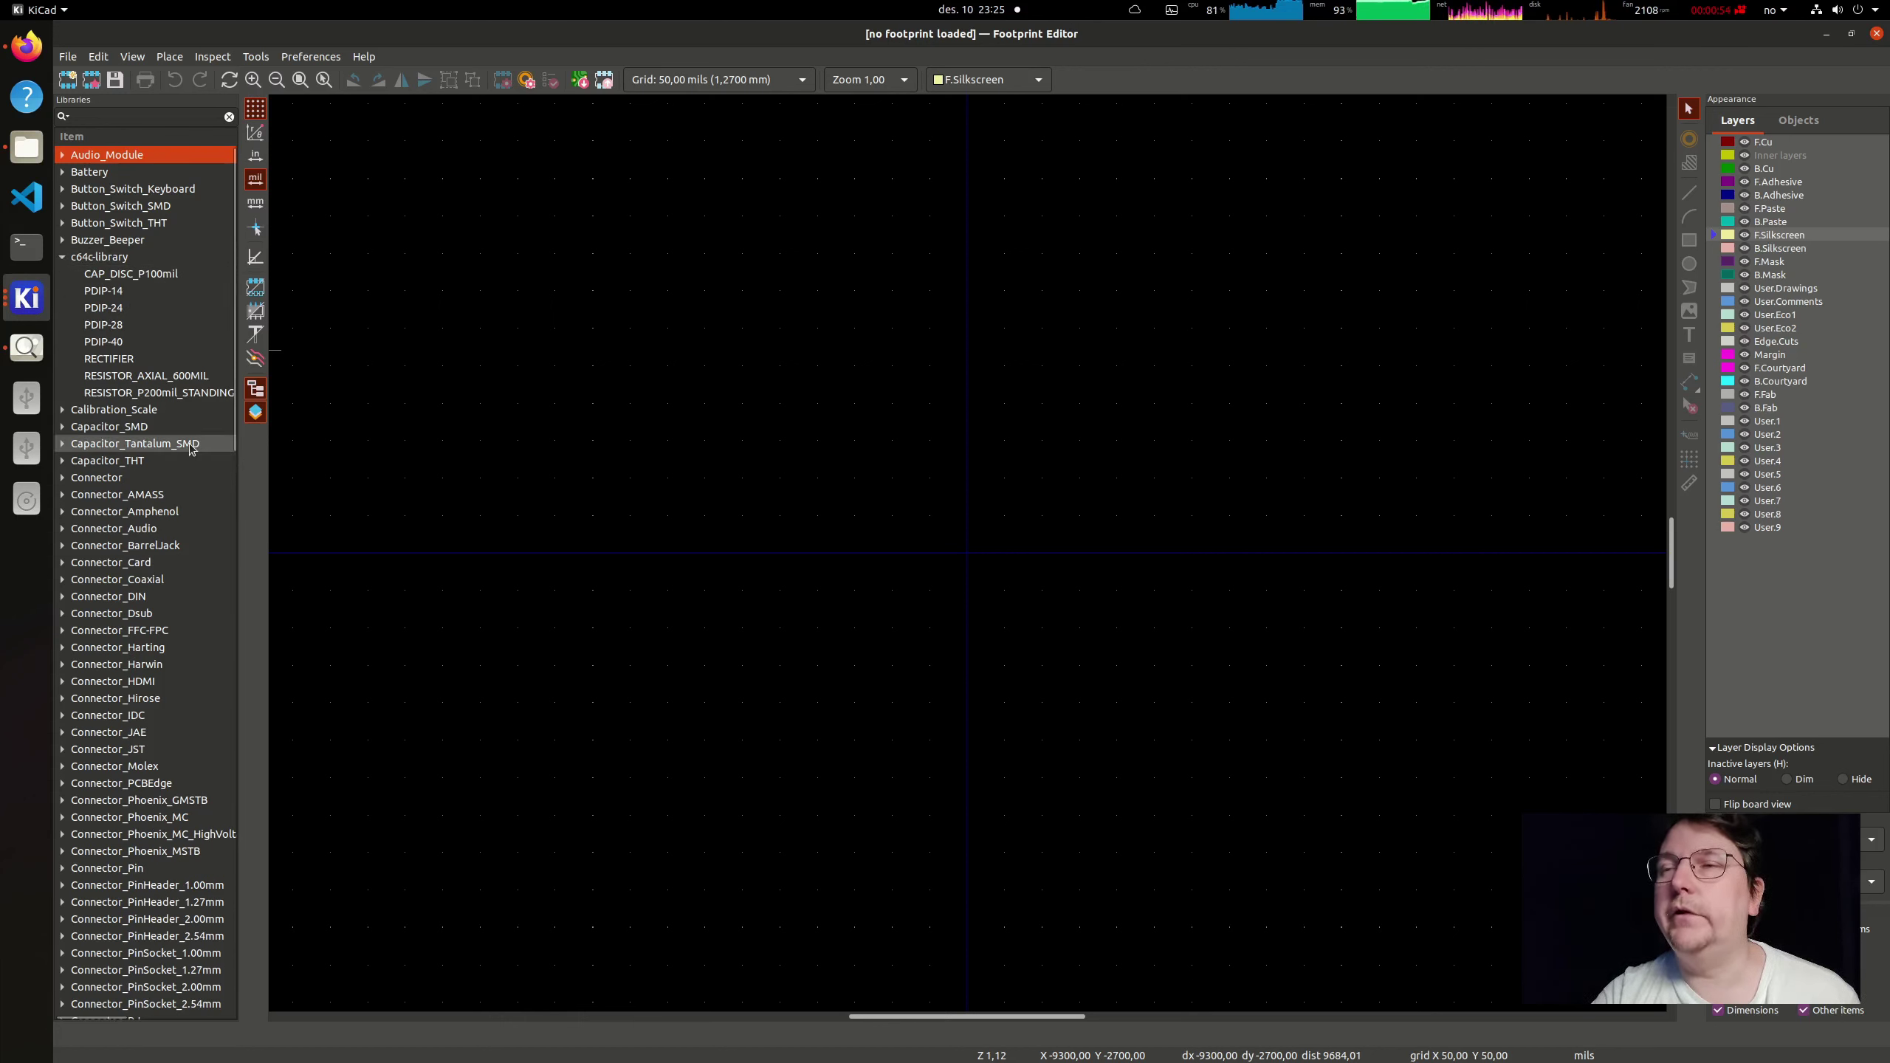
pyautogui.click(145, 297)
pyautogui.doubleClick(145, 298)
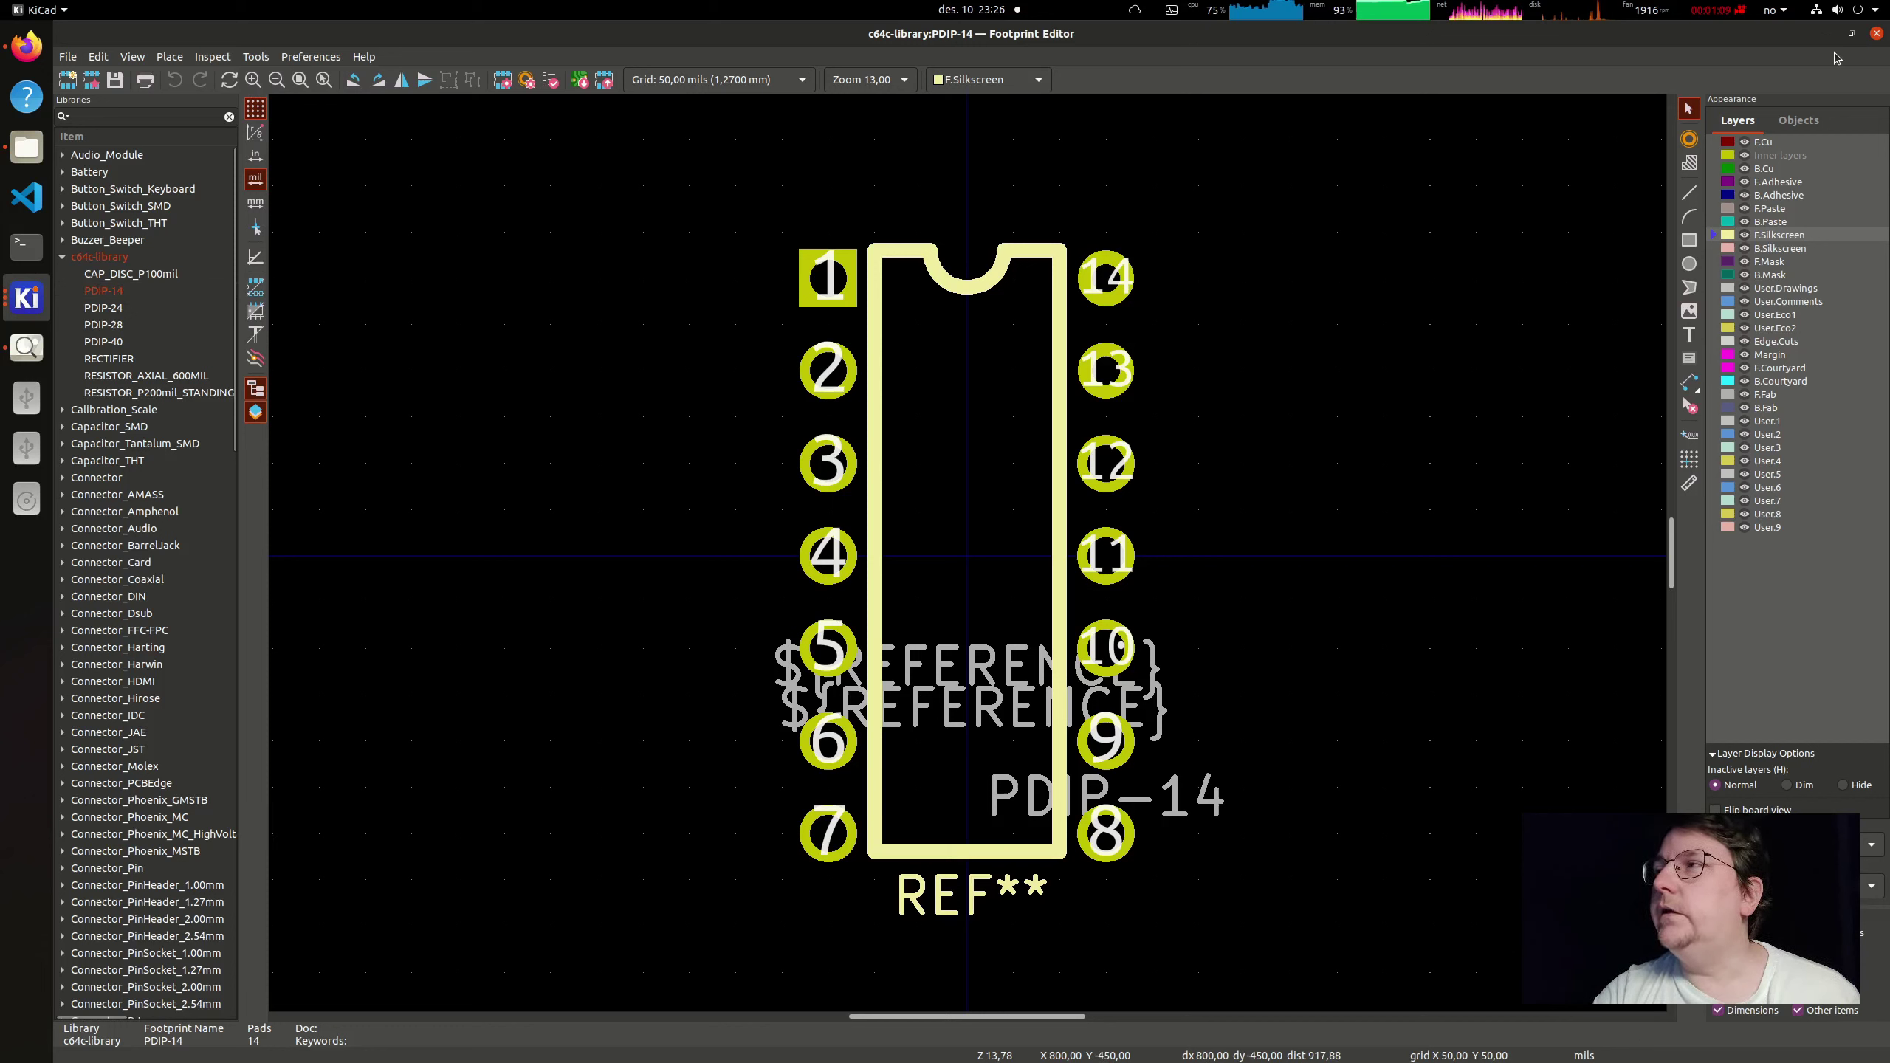
pyautogui.click(1876, 33)
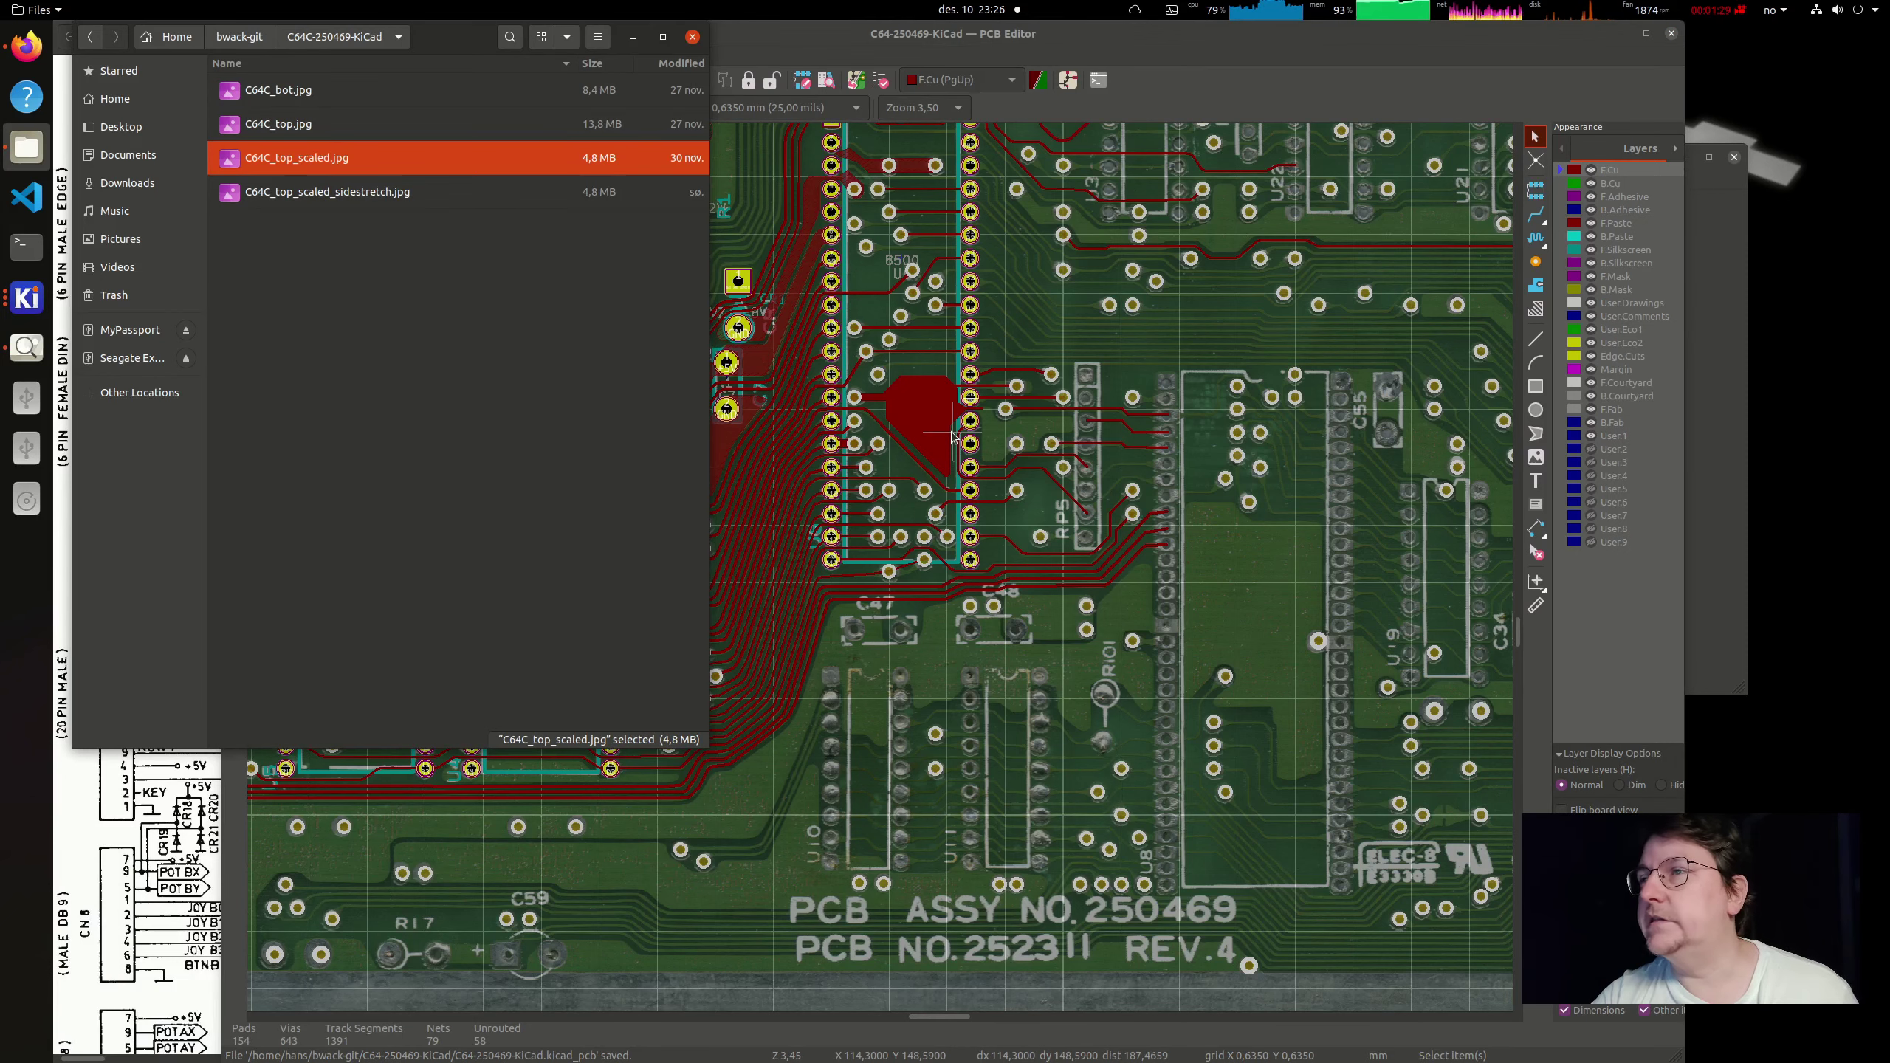
pyautogui.click(961, 34)
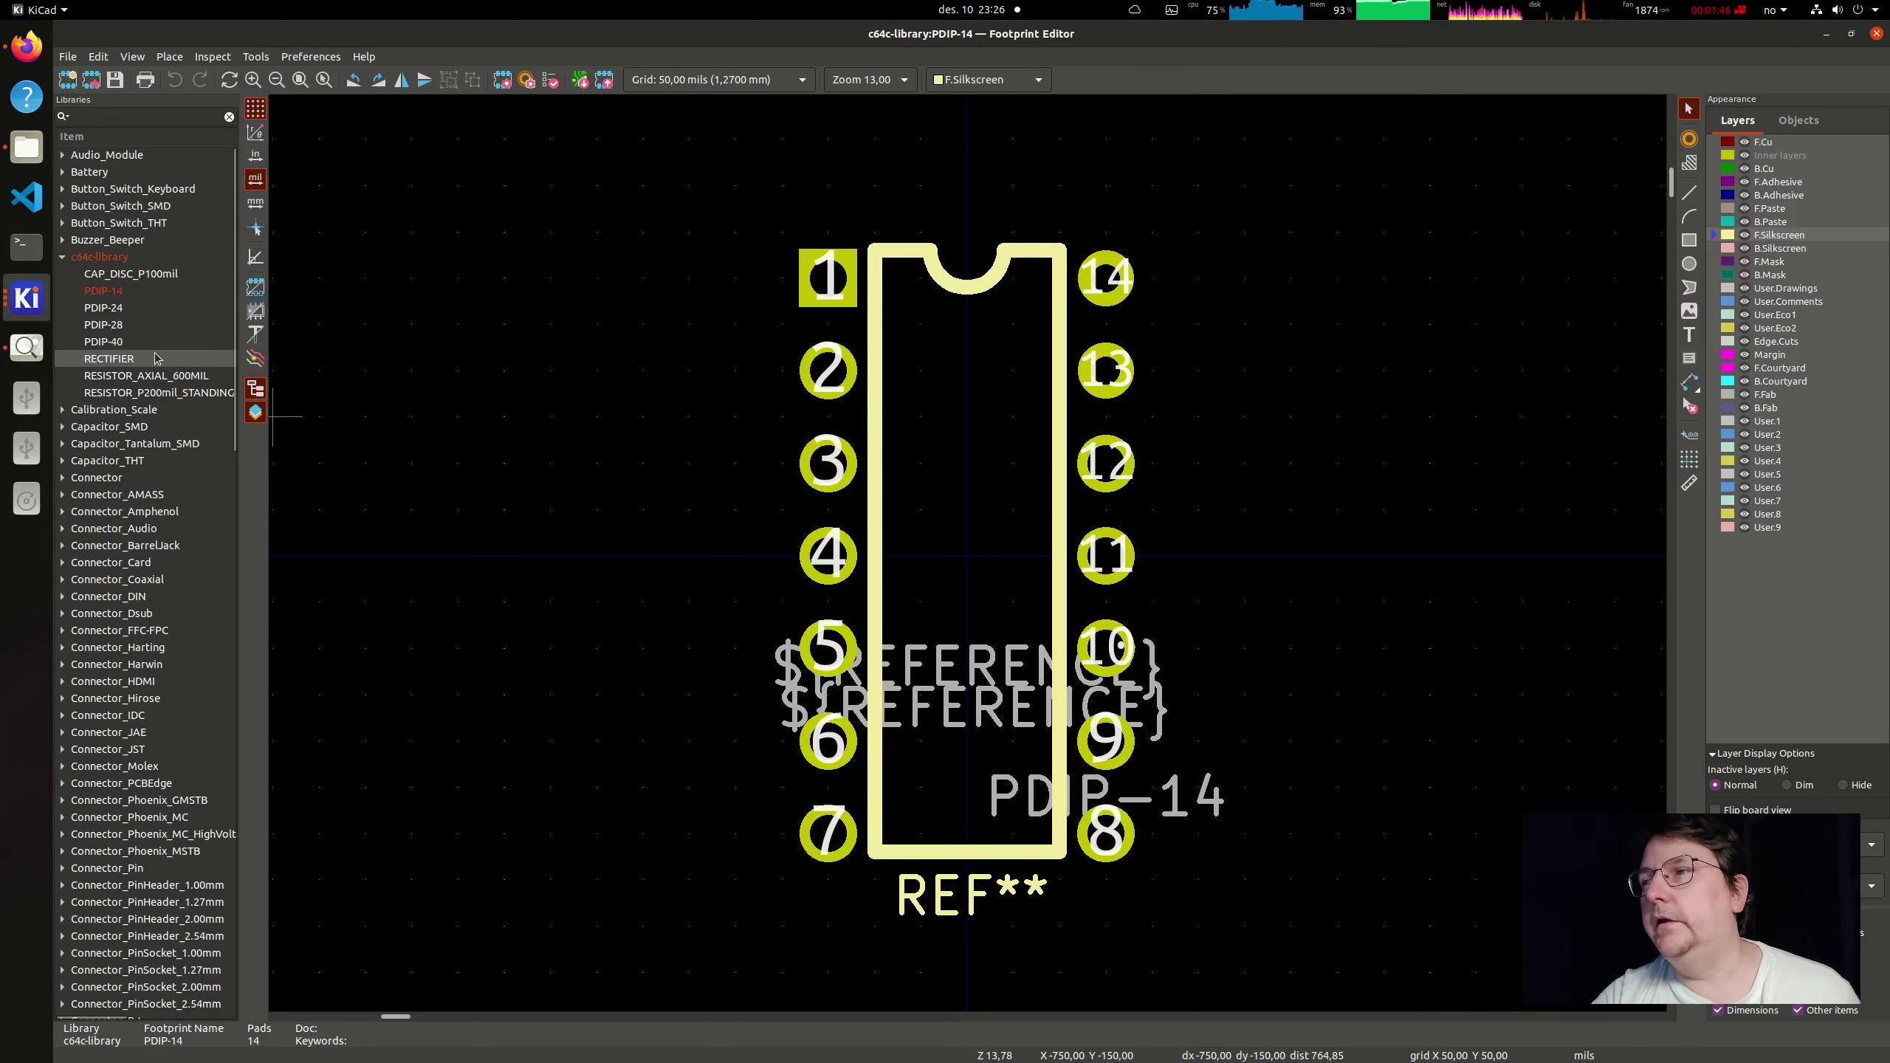
# Step: Review the RECTIFIER, RESISTOR_AXIAL_600MIL, RESISTOR_P200mil_STANDING and CAP_DISC_P100mil footprints, then return to the board
pyautogui.doubleClick(108, 358)
pyautogui.doubleClick(167, 377)
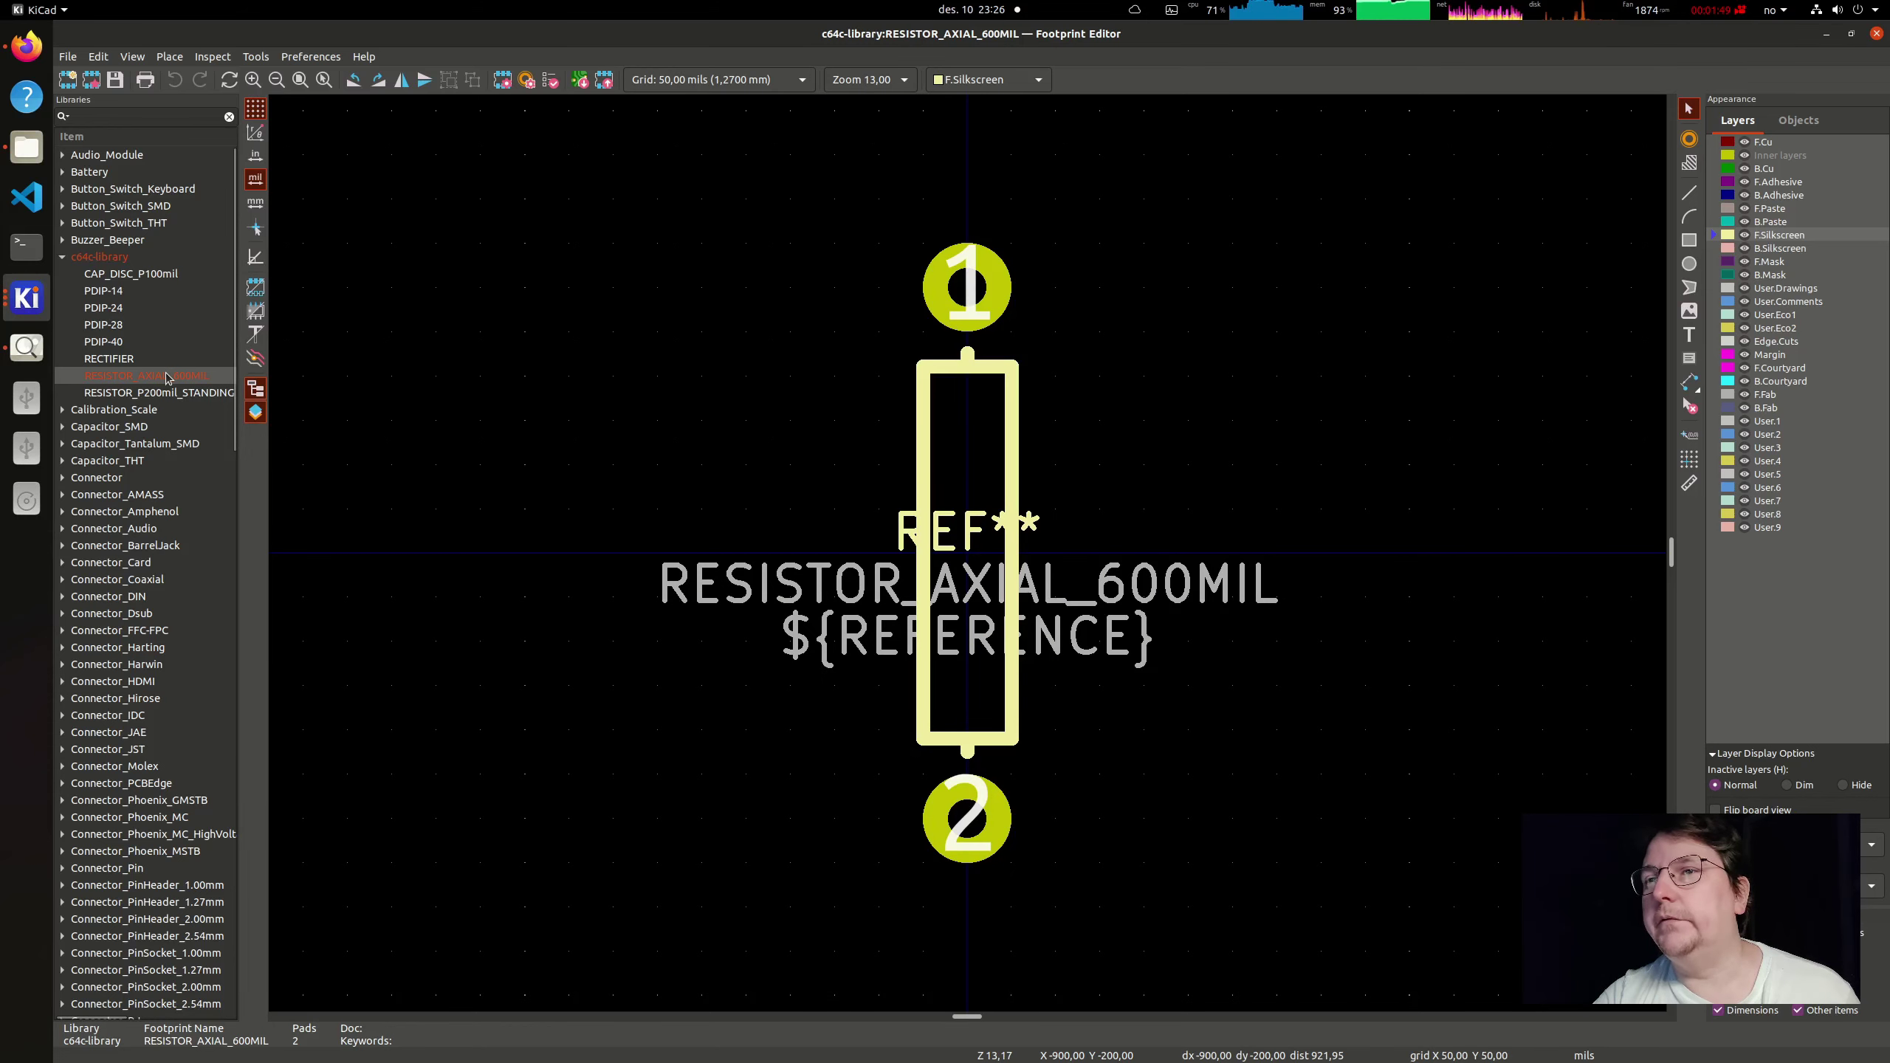
pyautogui.doubleClick(159, 392)
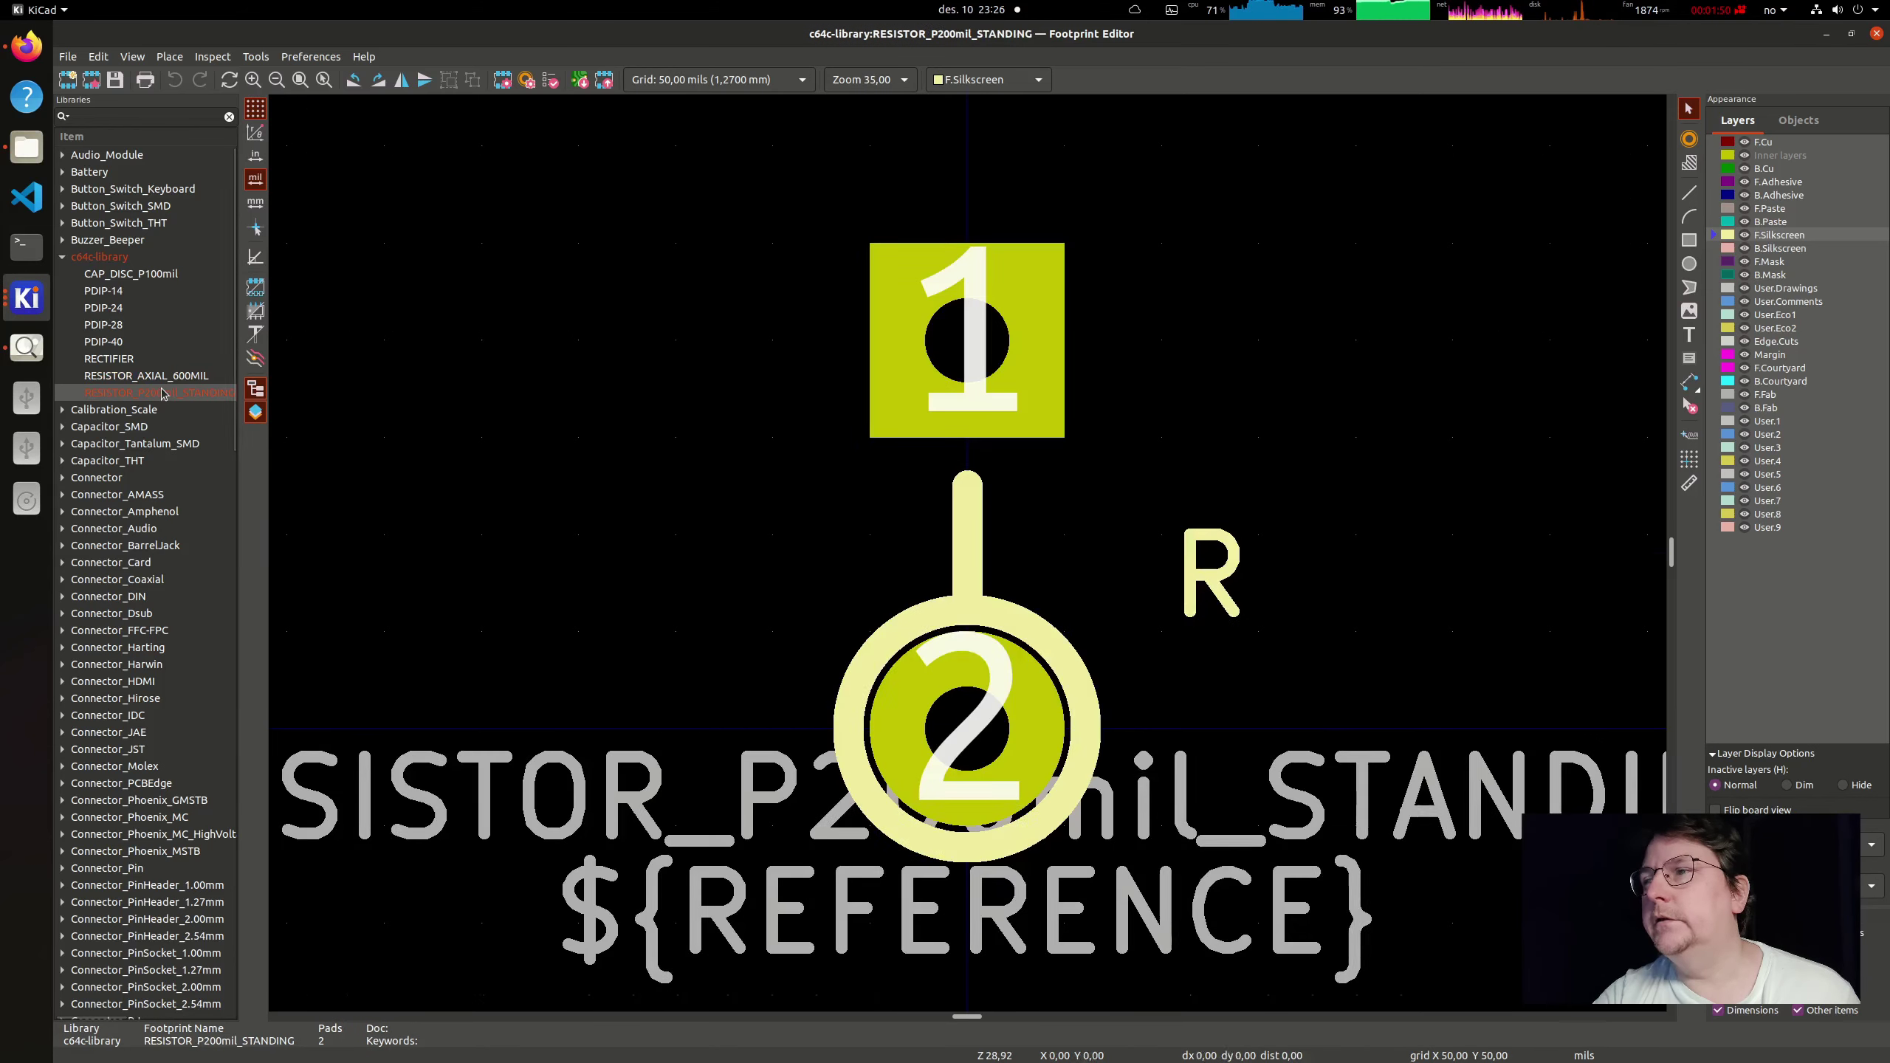
pyautogui.doubleClick(170, 273)
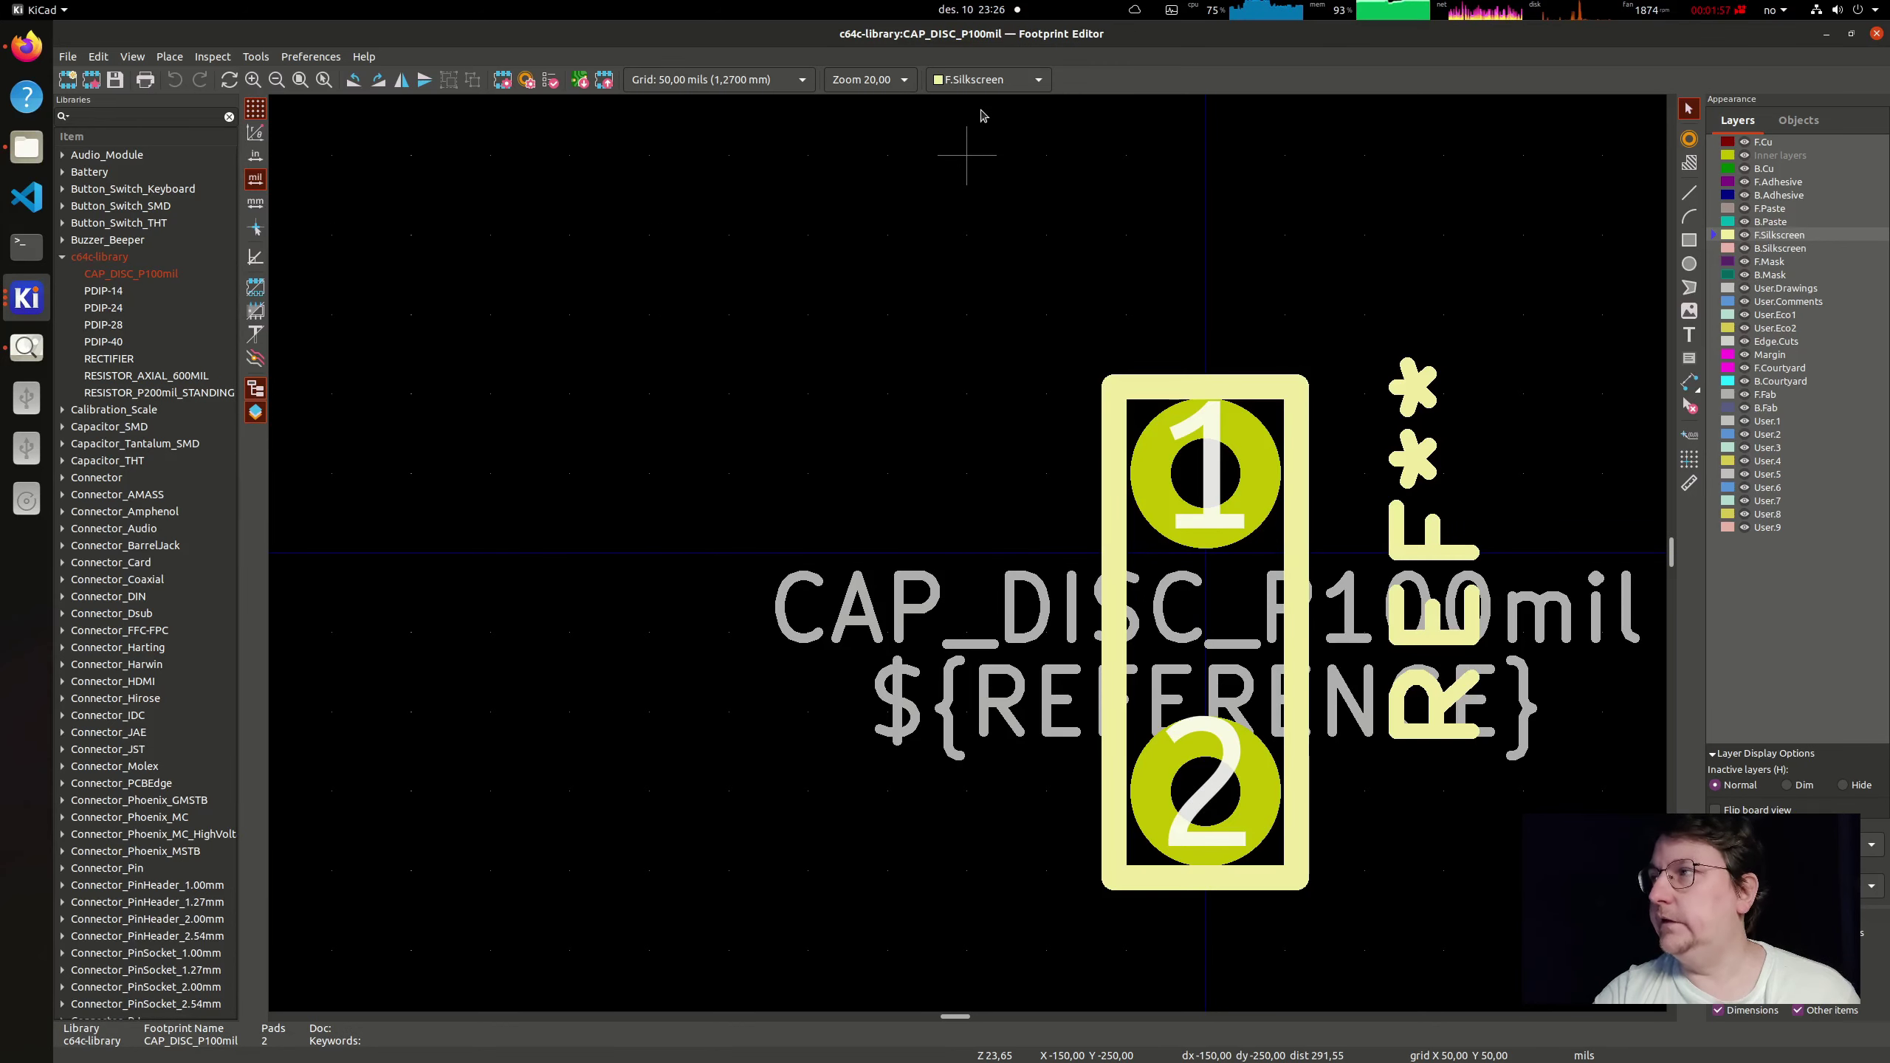
pyautogui.click(1851, 43)
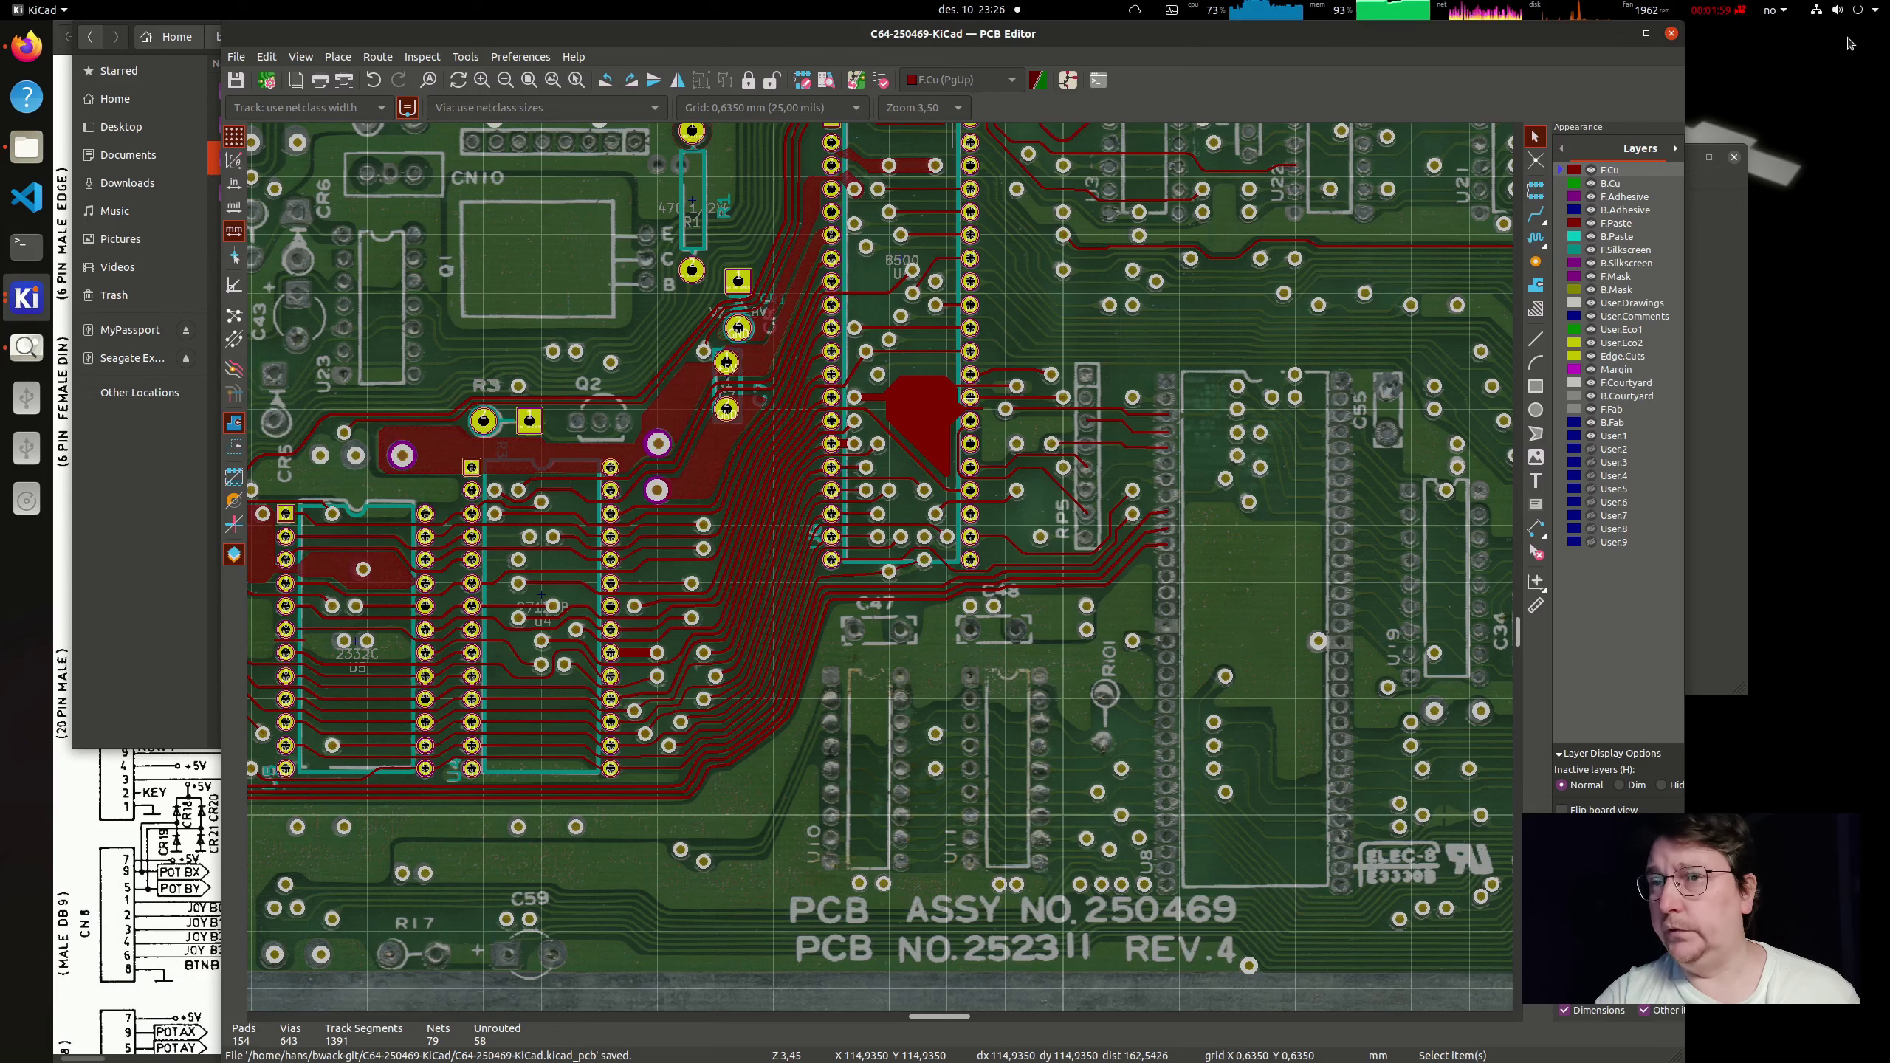
# Step: Switch to the Schematic Editor and tile it side by side with the 250469.gif schematic scan
pyautogui.click(1067, 79)
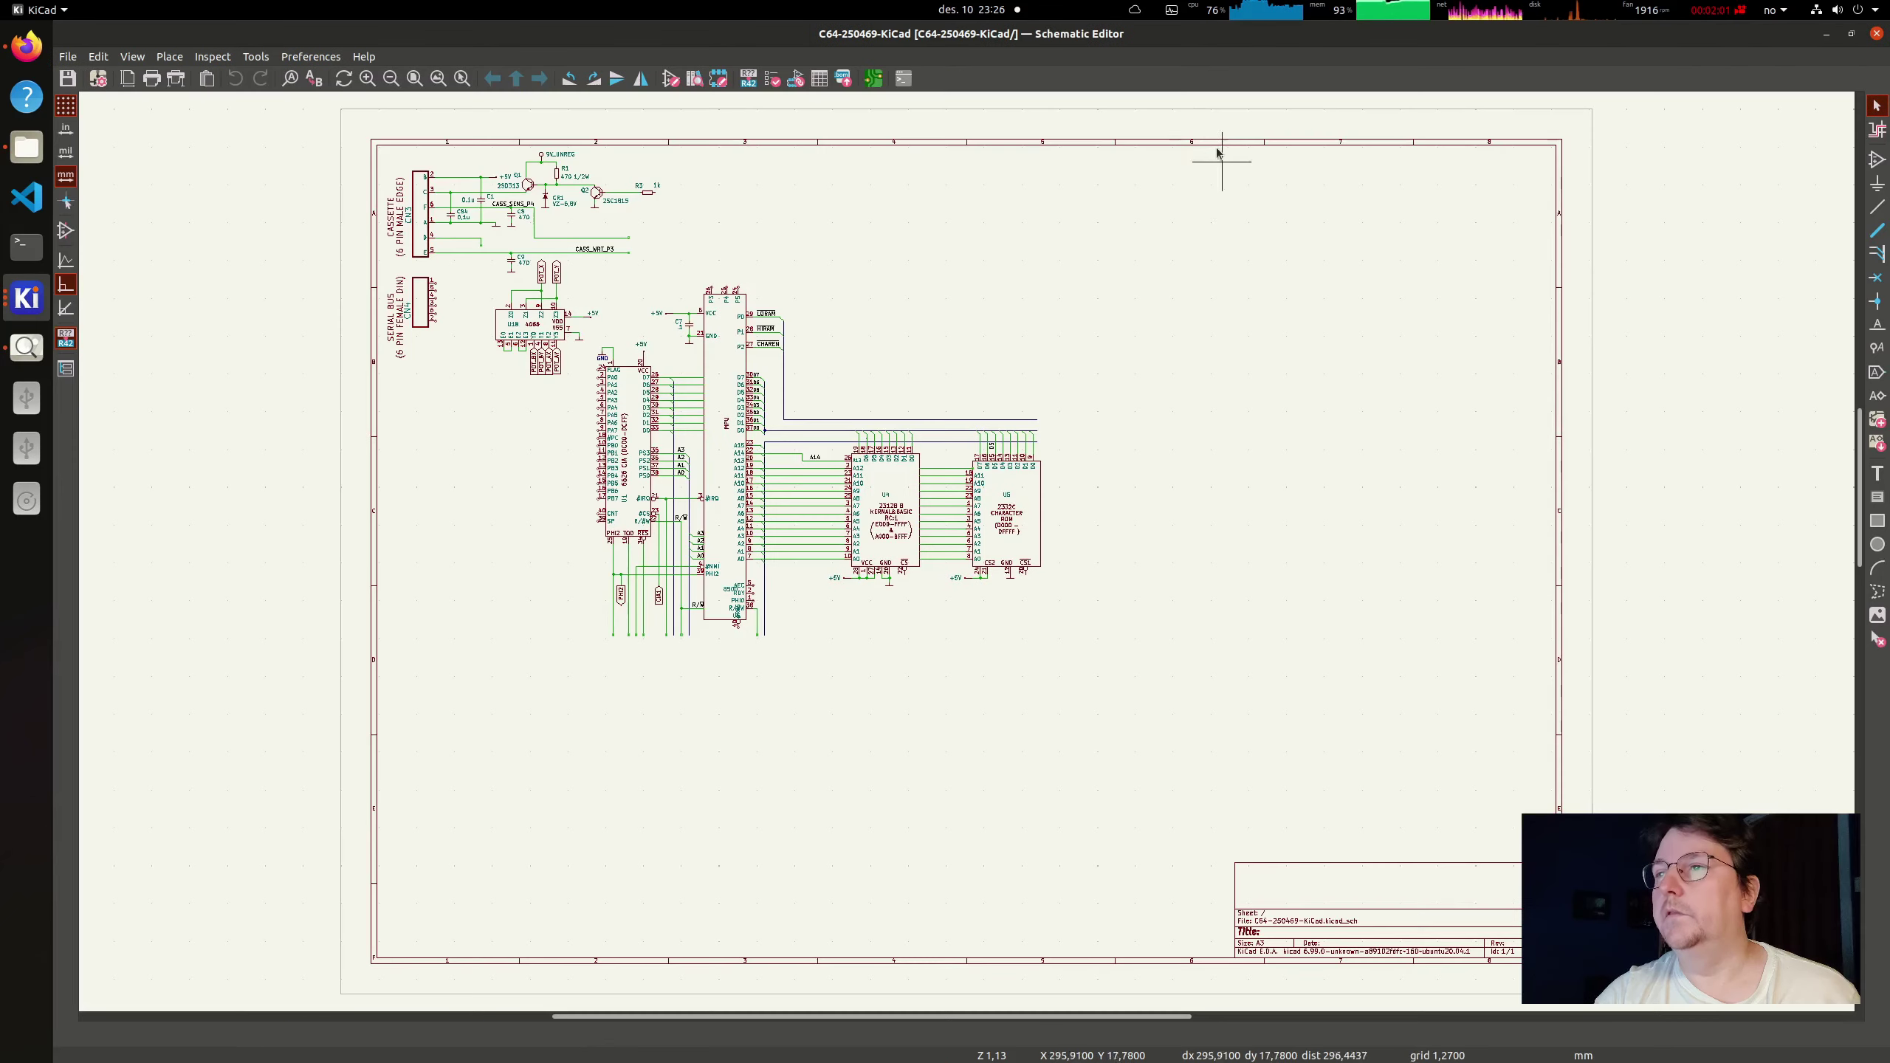
pyautogui.doubleClick(302, 34)
pyautogui.press('super+Right')
pyautogui.click(691, 381)
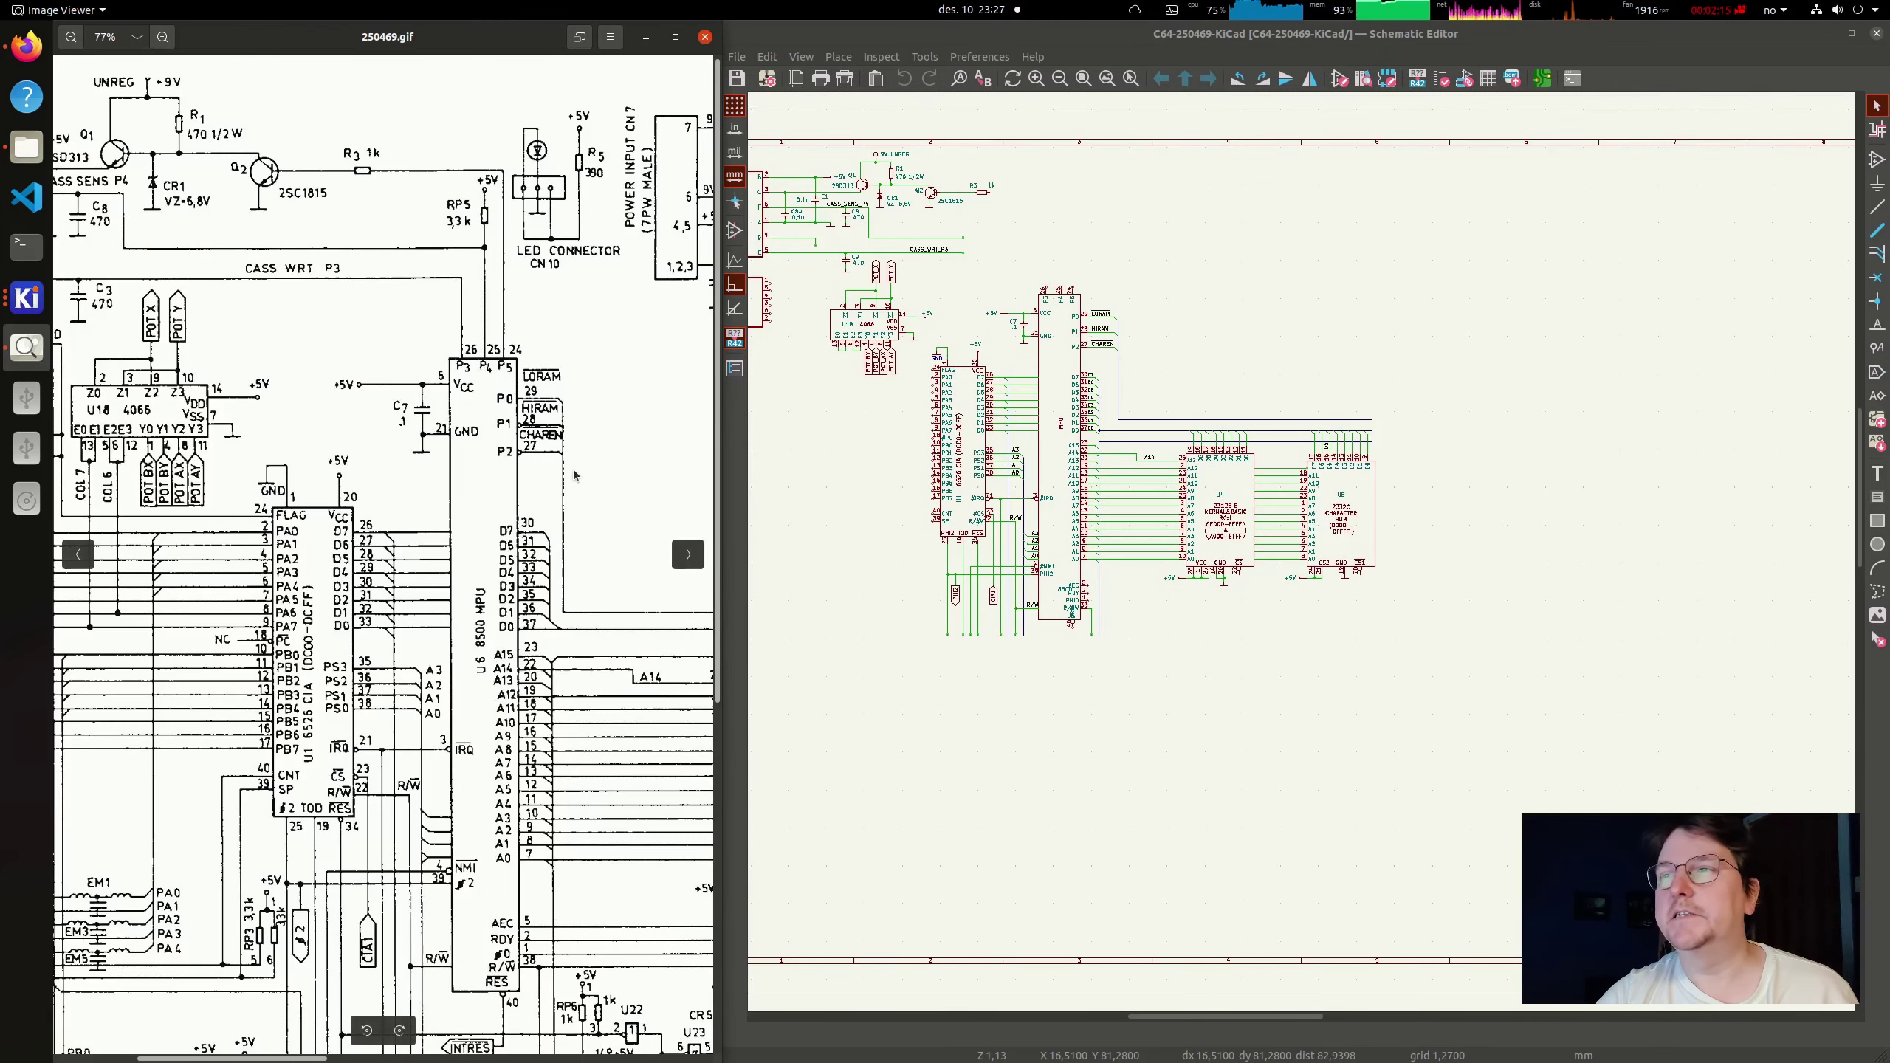
# Step: Compare the original schematic scan with the drawn sheet around U18, U1, the MPU and the ROMs U4 and U5
pyautogui.moveTo(370, 529); pyautogui.dragTo(466, 417)
pyautogui.scroll(-3, 466, 417)
pyautogui.click(873, 314)
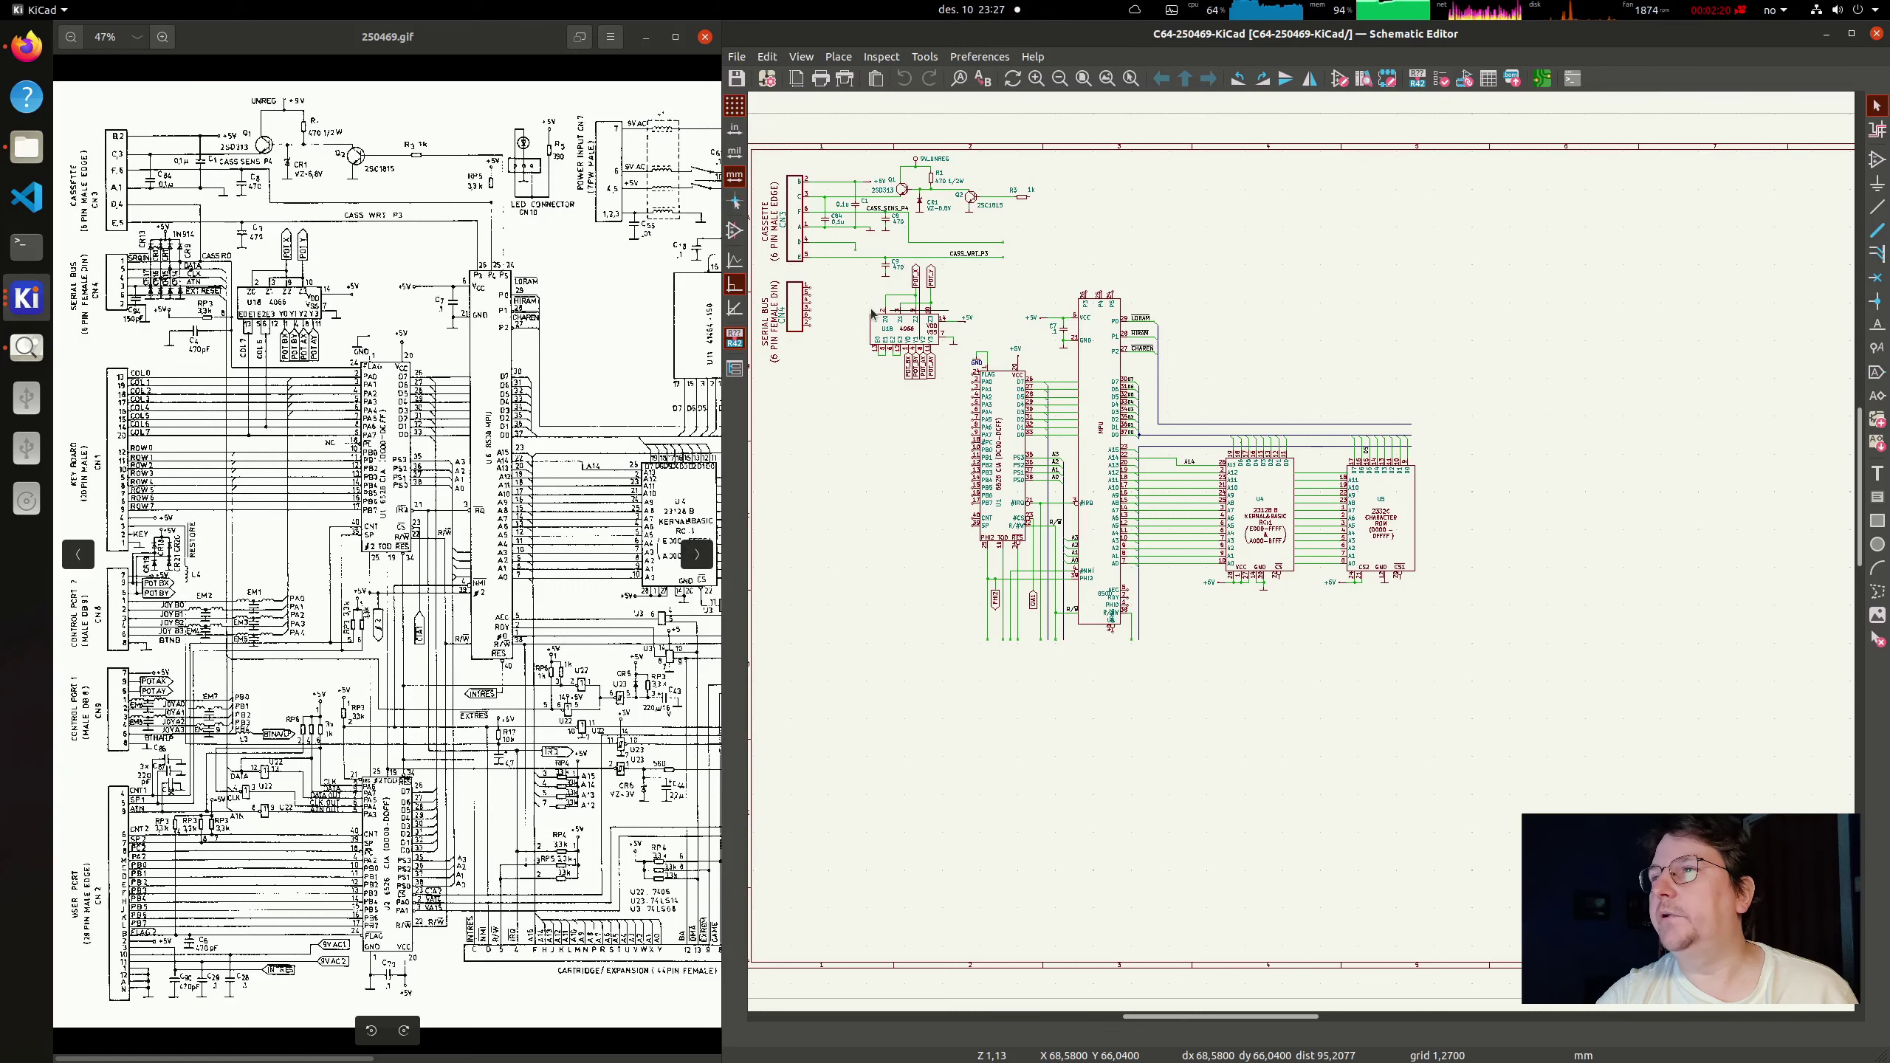
pyautogui.moveTo(934, 401); pyautogui.dragTo(956, 387, button='middle')
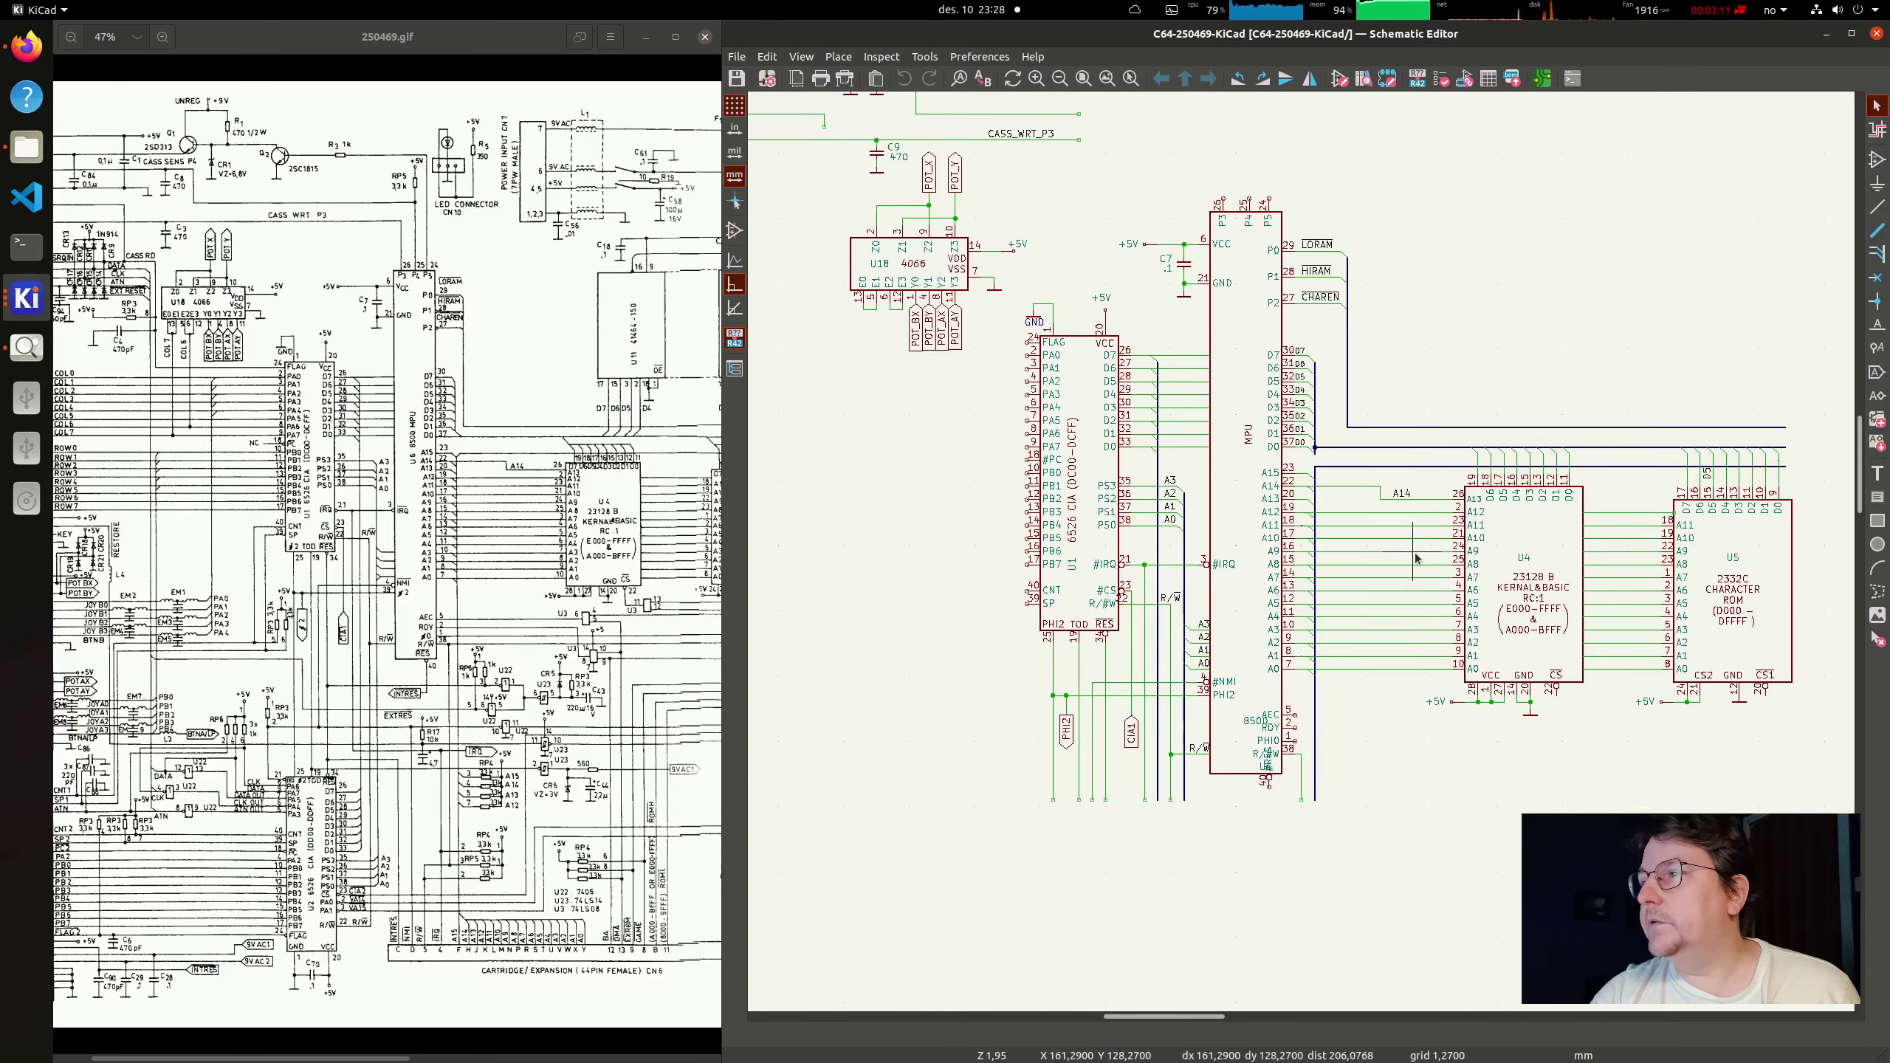
pyautogui.moveTo(1231, 438); pyautogui.dragTo(1136, 478, button='middle')
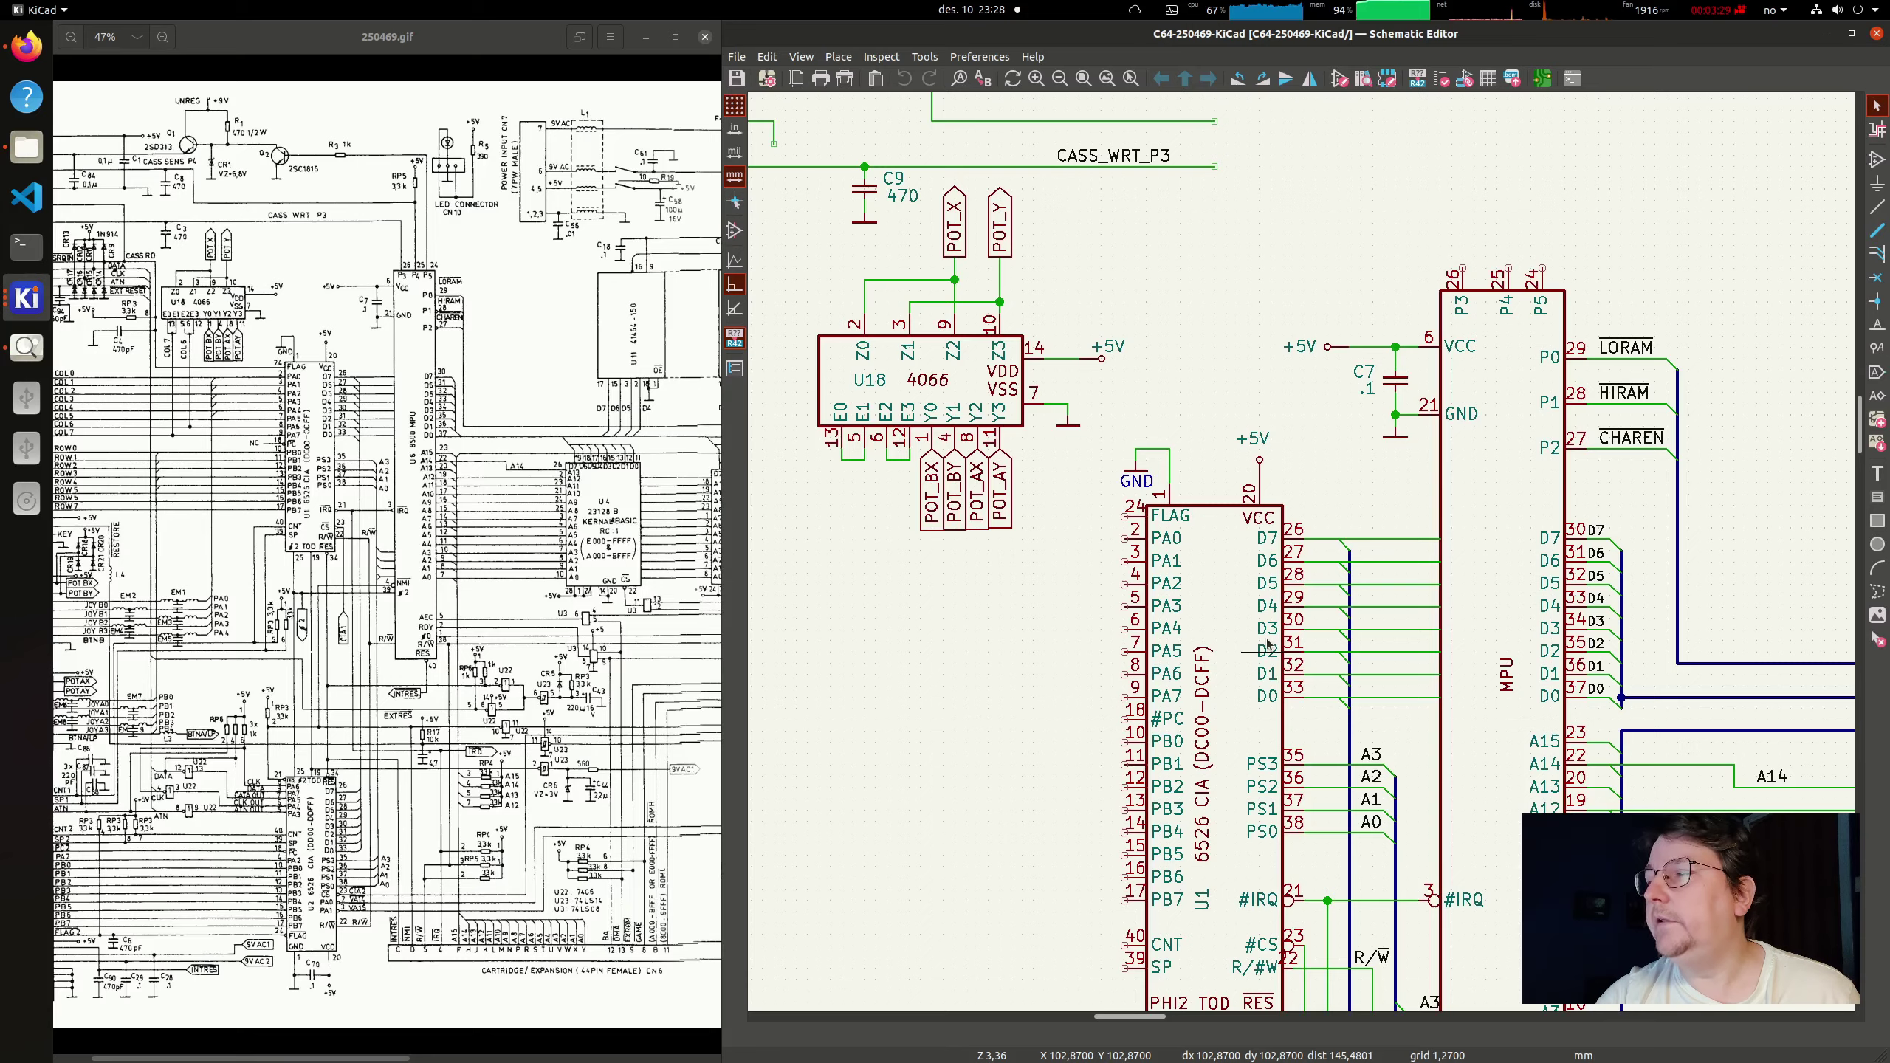
pyautogui.scroll(-3, 1268, 646)
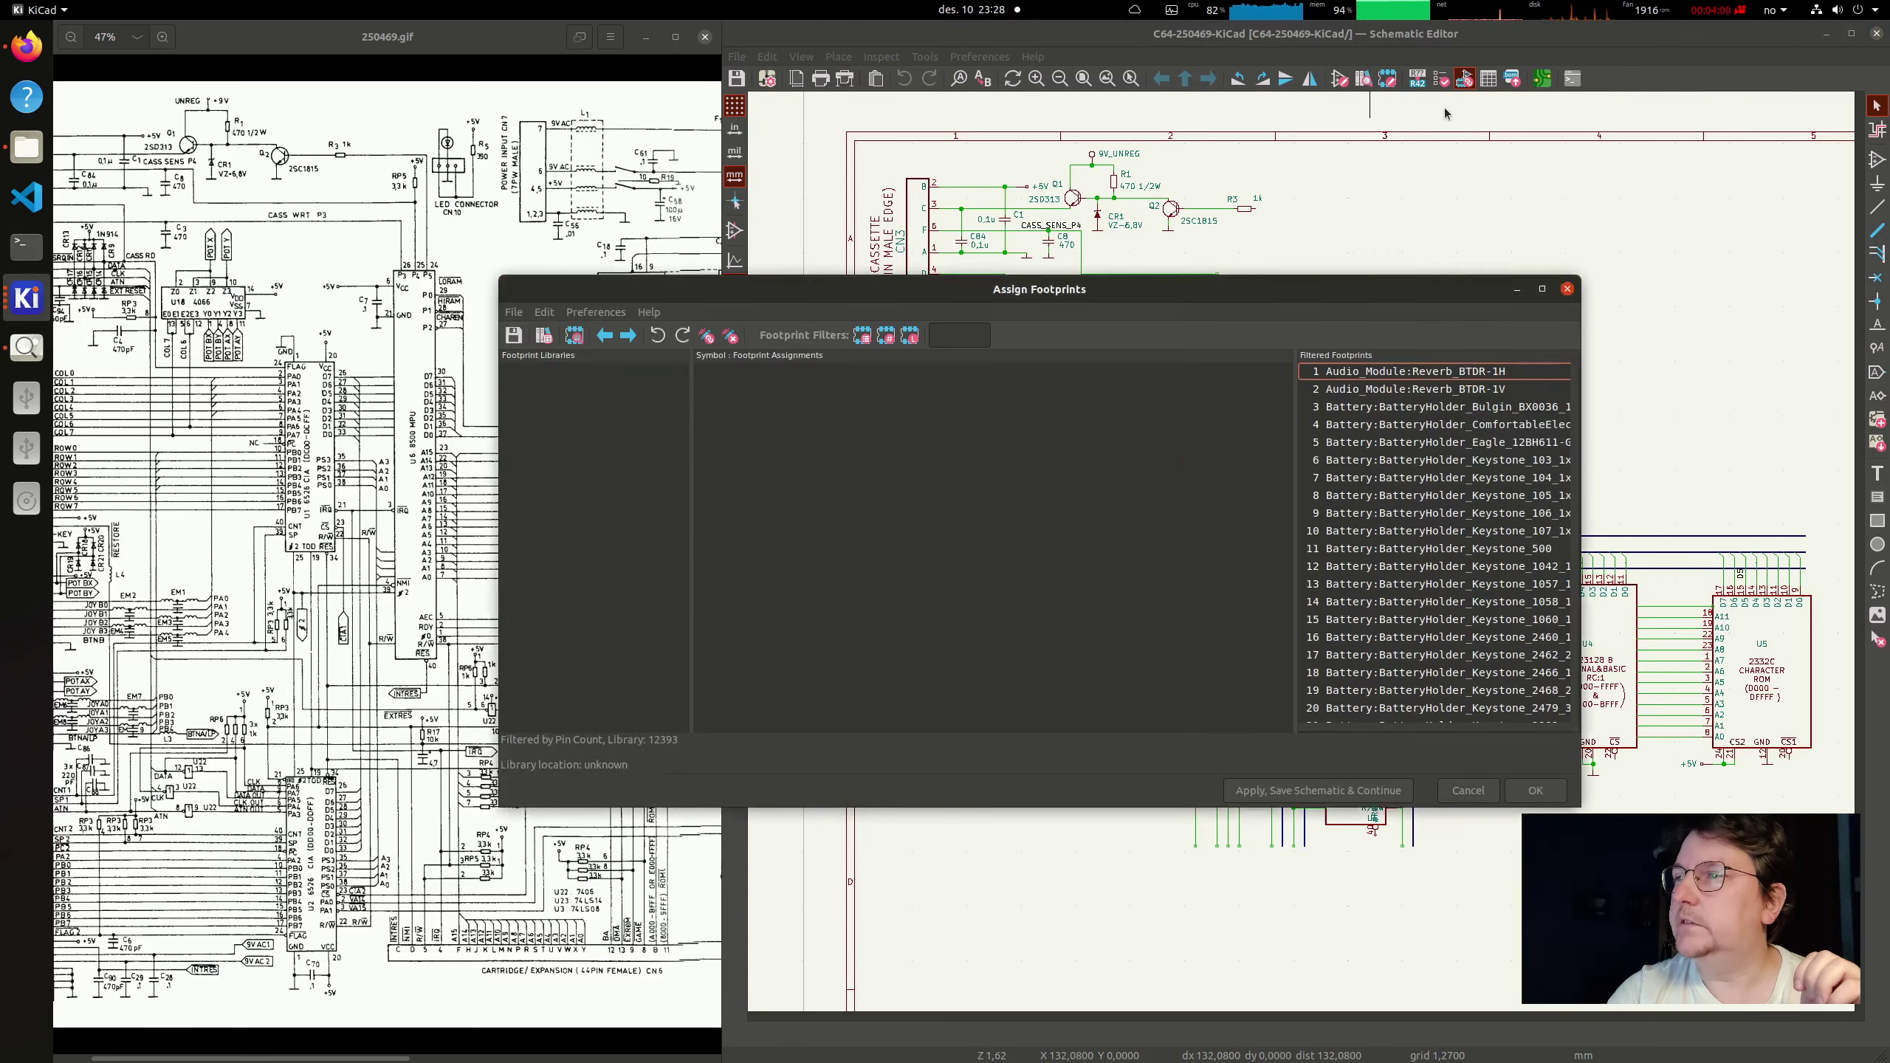
# Step: Check the footprints assigned to U1 and U18 in Assign Footprints, then close the dialog without applying changes
pyautogui.click(1017, 585)
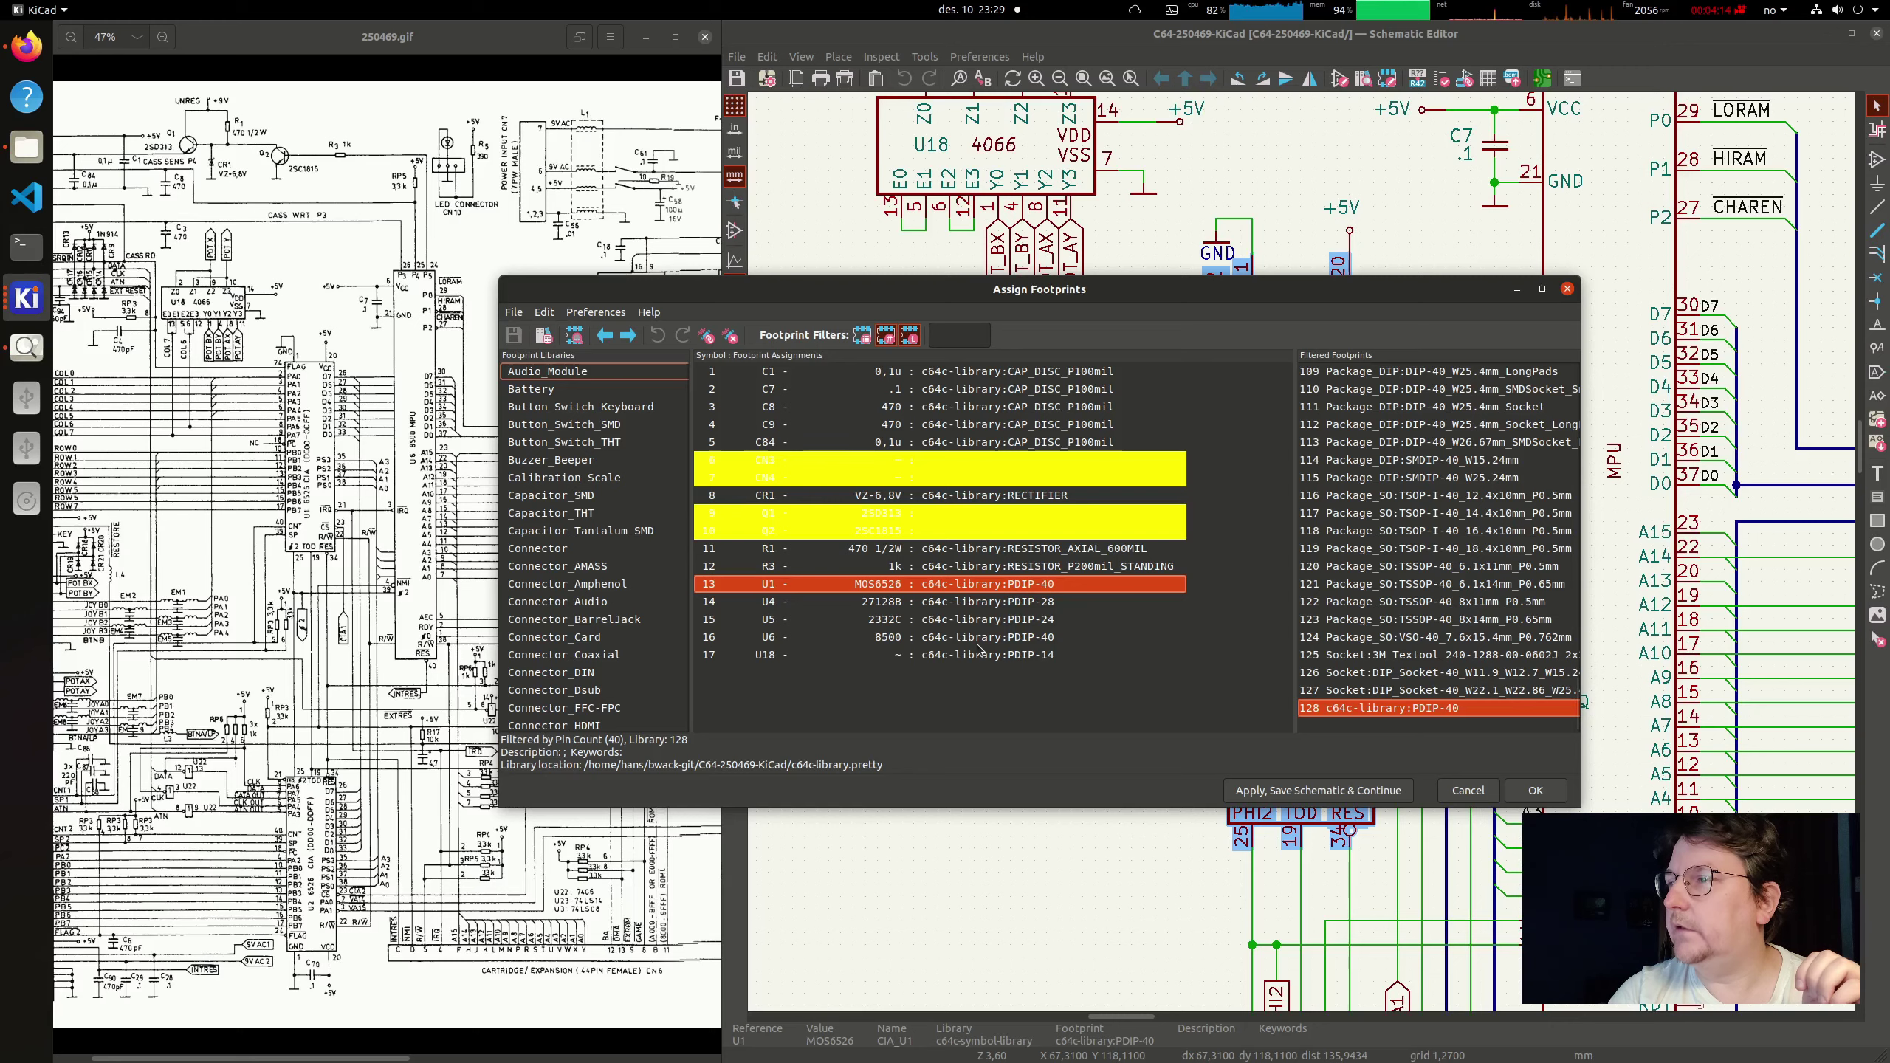
pyautogui.click(1070, 655)
pyautogui.moveTo(1080, 290); pyautogui.dragTo(1096, 692)
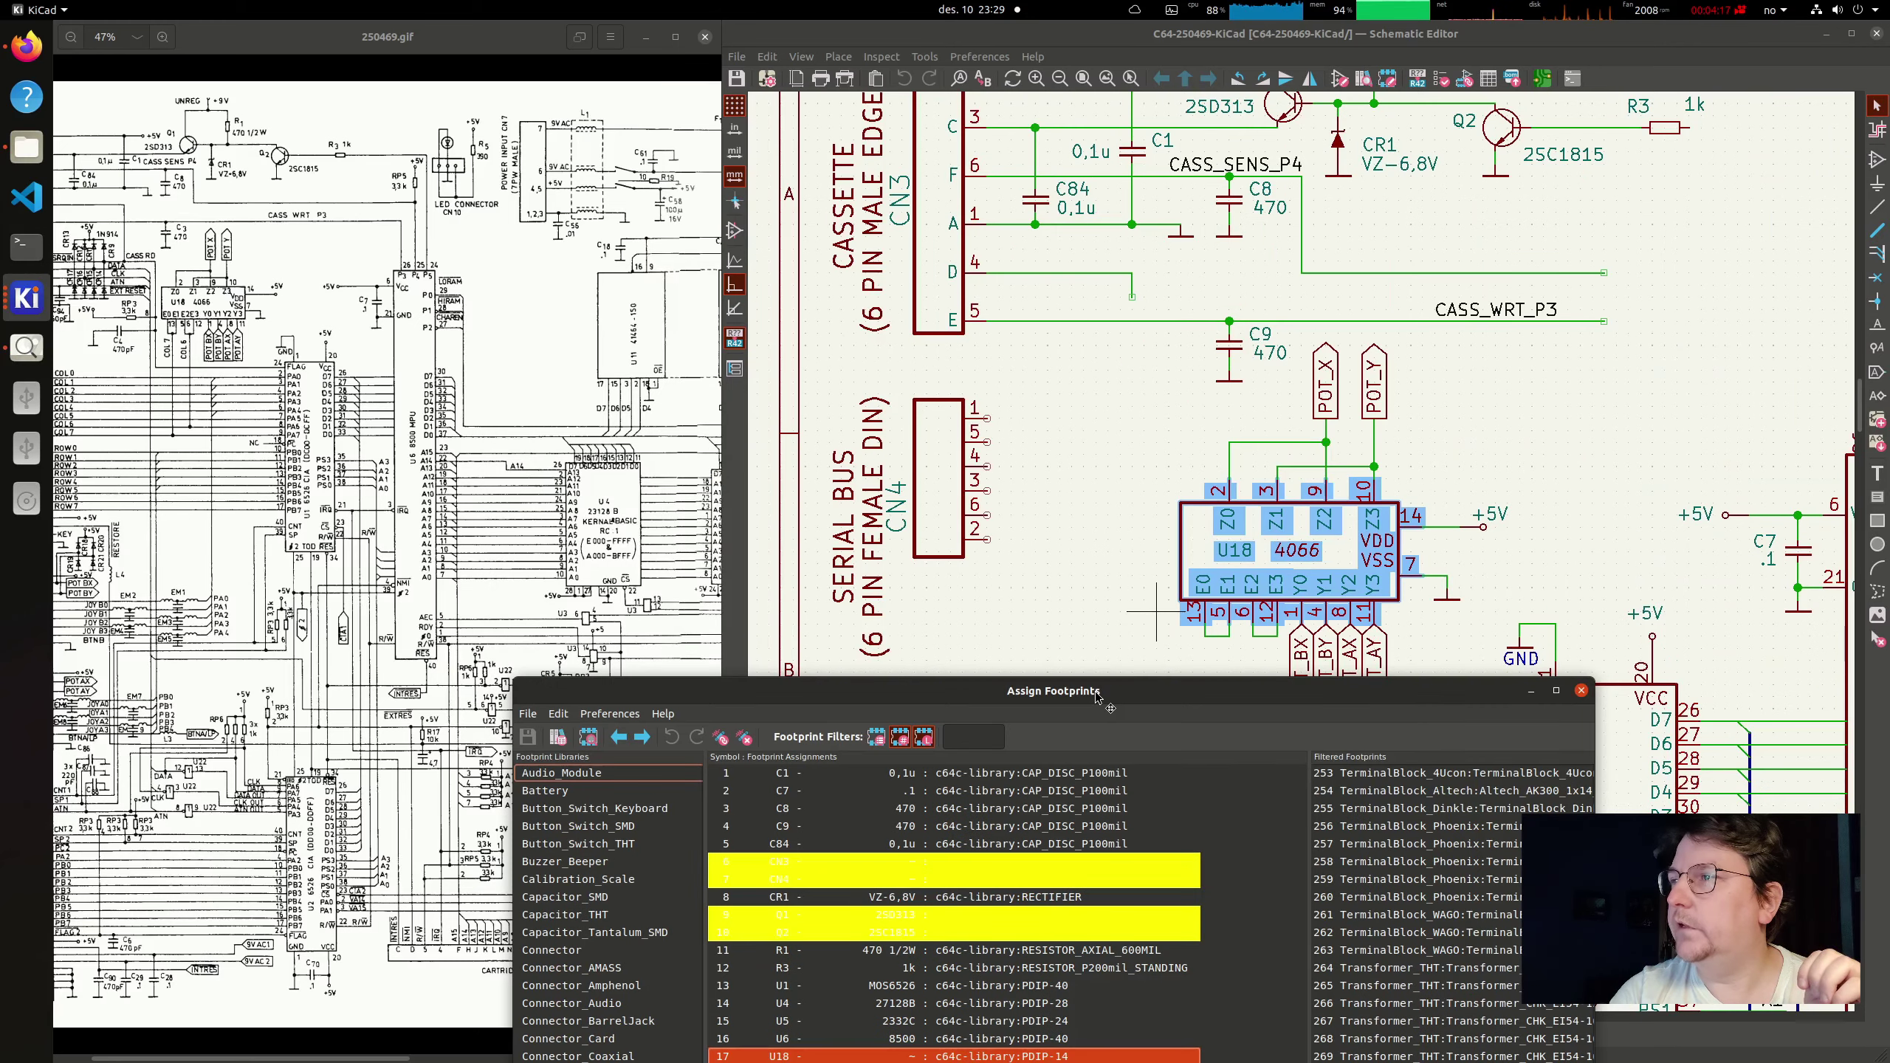
pyautogui.moveTo(1095, 692); pyautogui.dragTo(1081, 237)
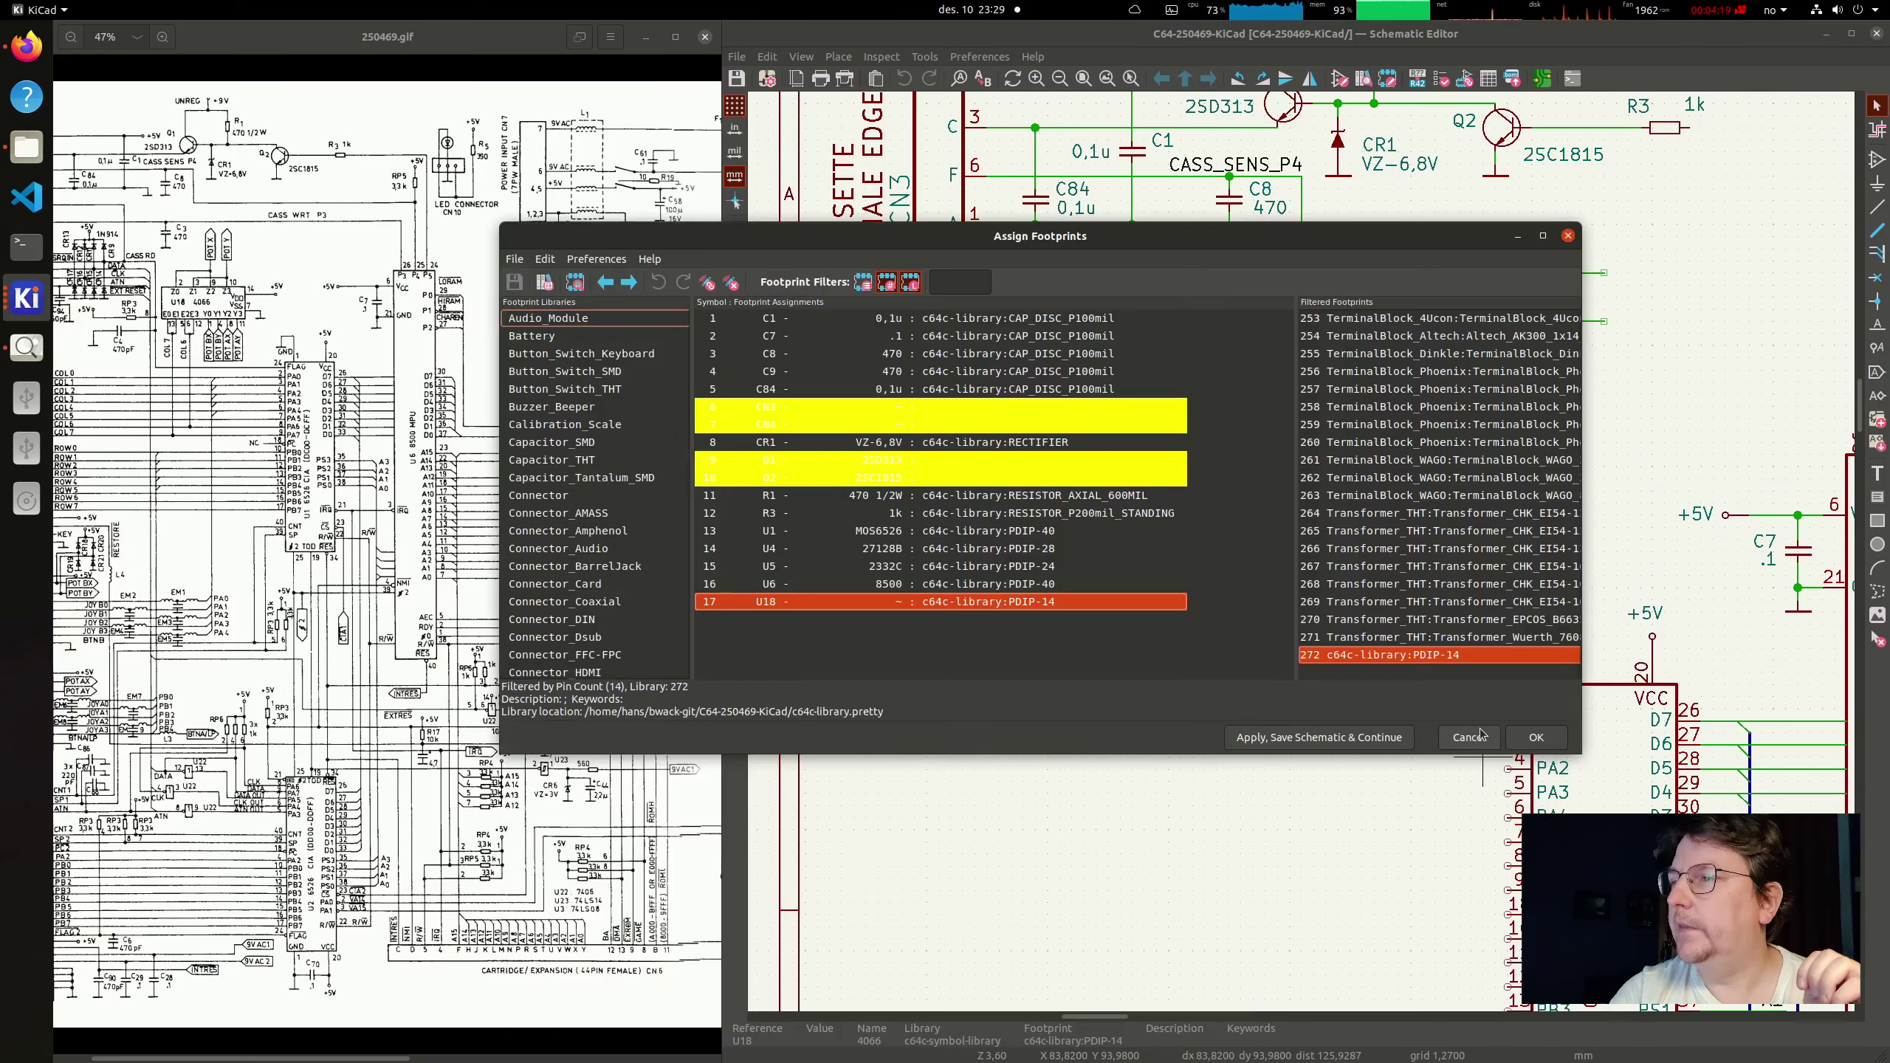
pyautogui.click(1479, 735)
# Step: Return to the PCB Editor and update the PCB from the schematic, replacing footprints with those the schematic specifies
pyautogui.click(1542, 78)
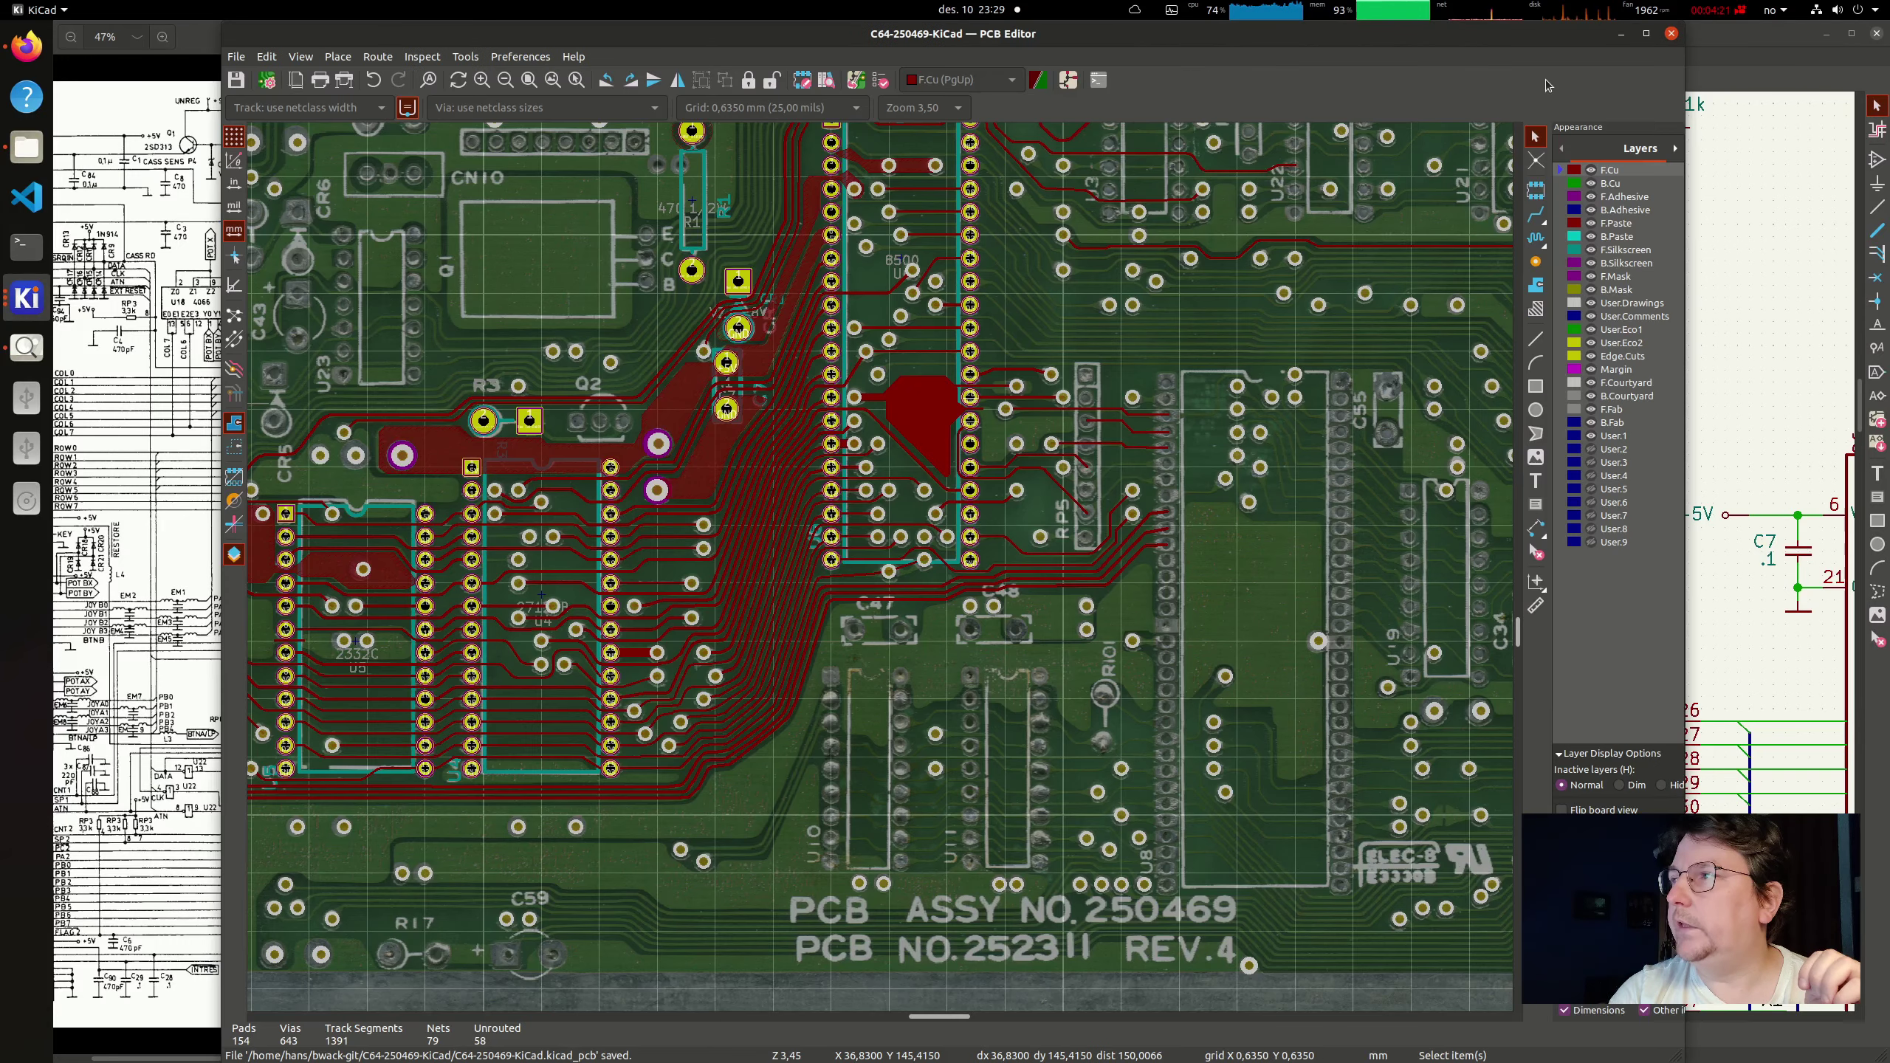
pyautogui.click(855, 82)
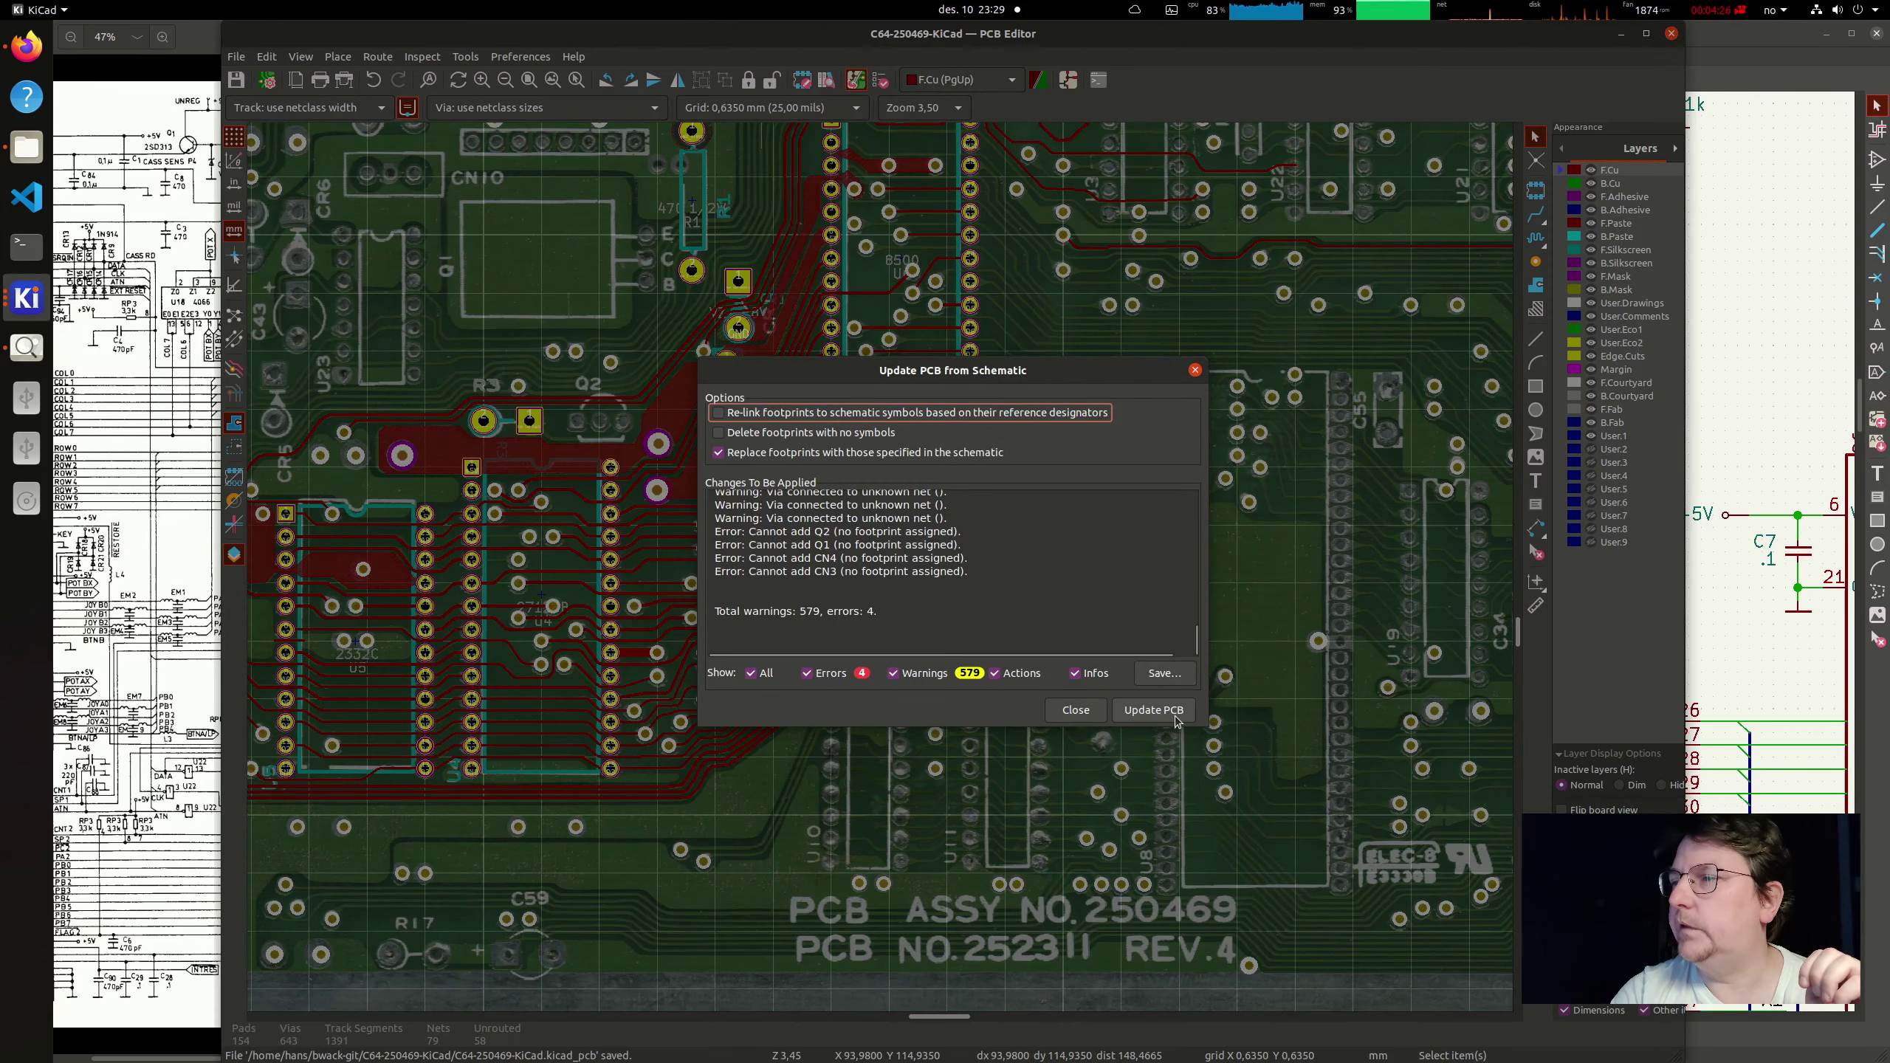
pyautogui.click(1174, 717)
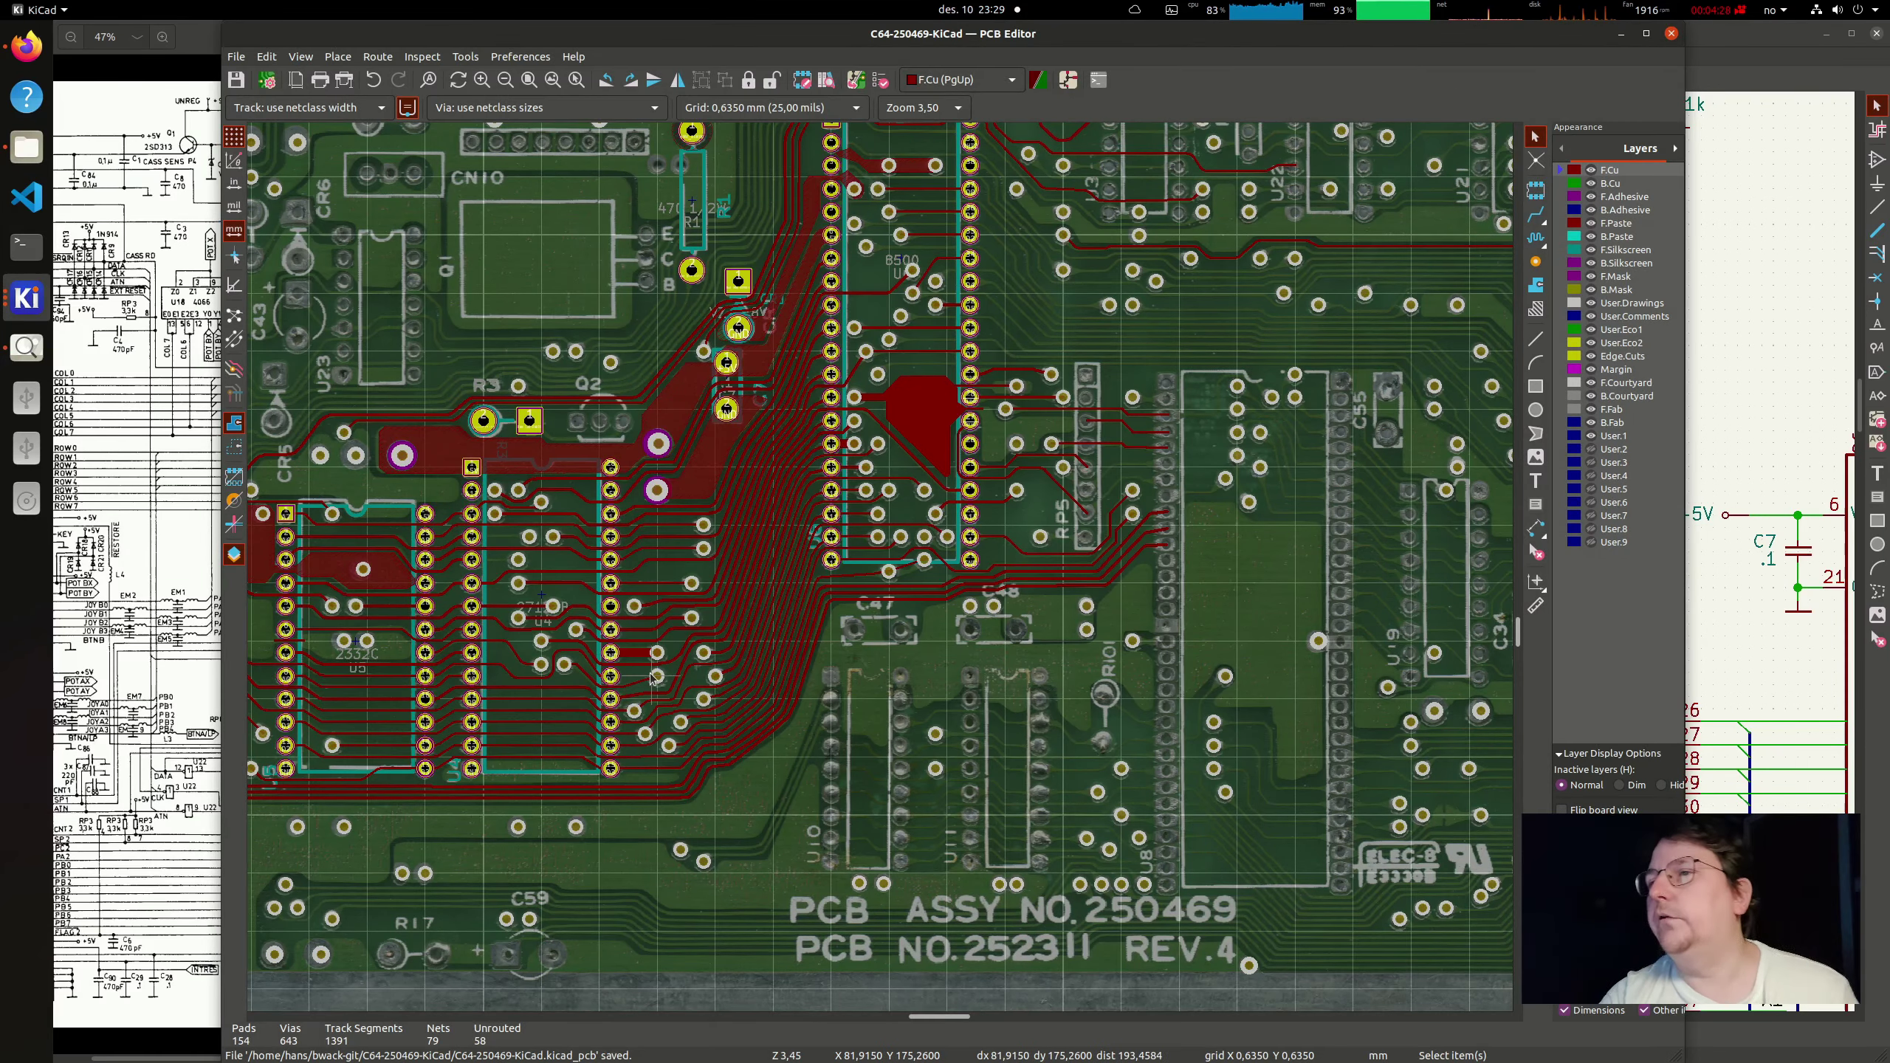
# Step: Examine the pad numbers and net names on the U1 MOS6526 footprint
pyautogui.scroll(-3, 880, 567)
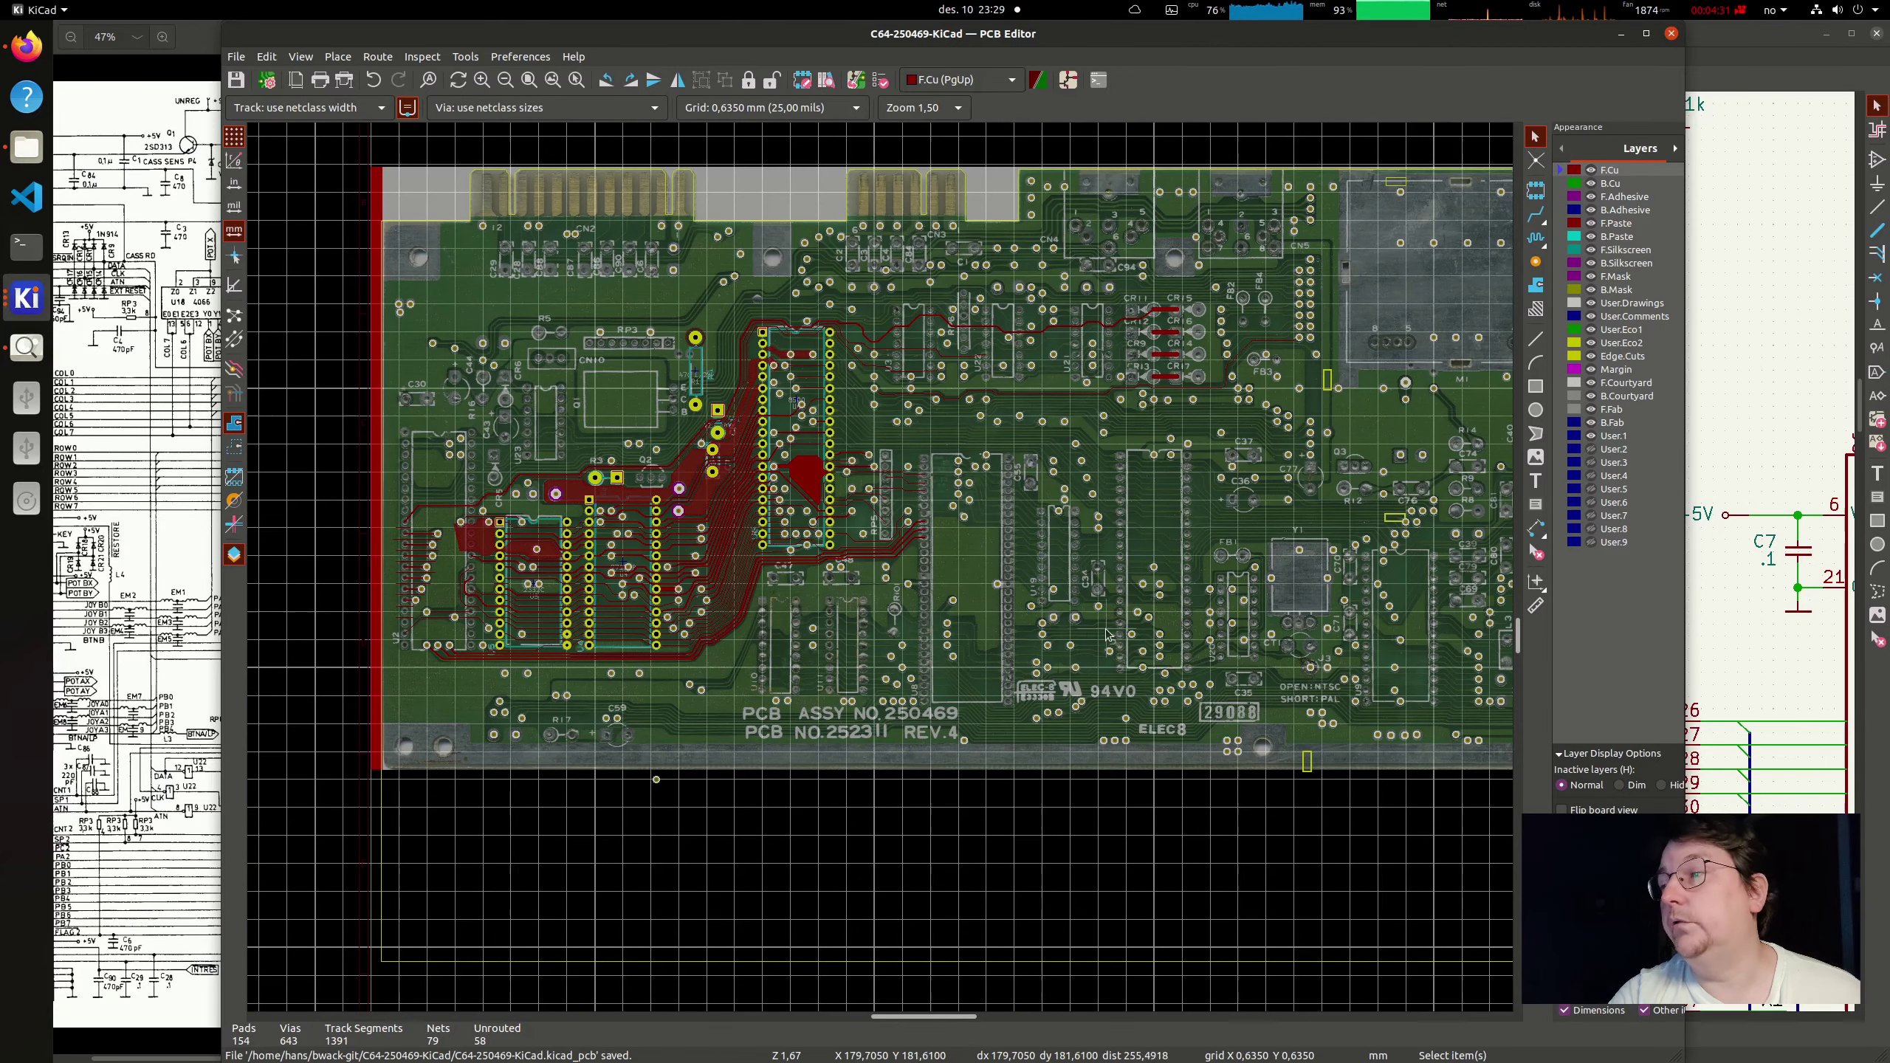
pyautogui.moveTo(1096, 629); pyautogui.dragTo(999, 583, button='middle')
pyautogui.scroll(10, 1452, 560)
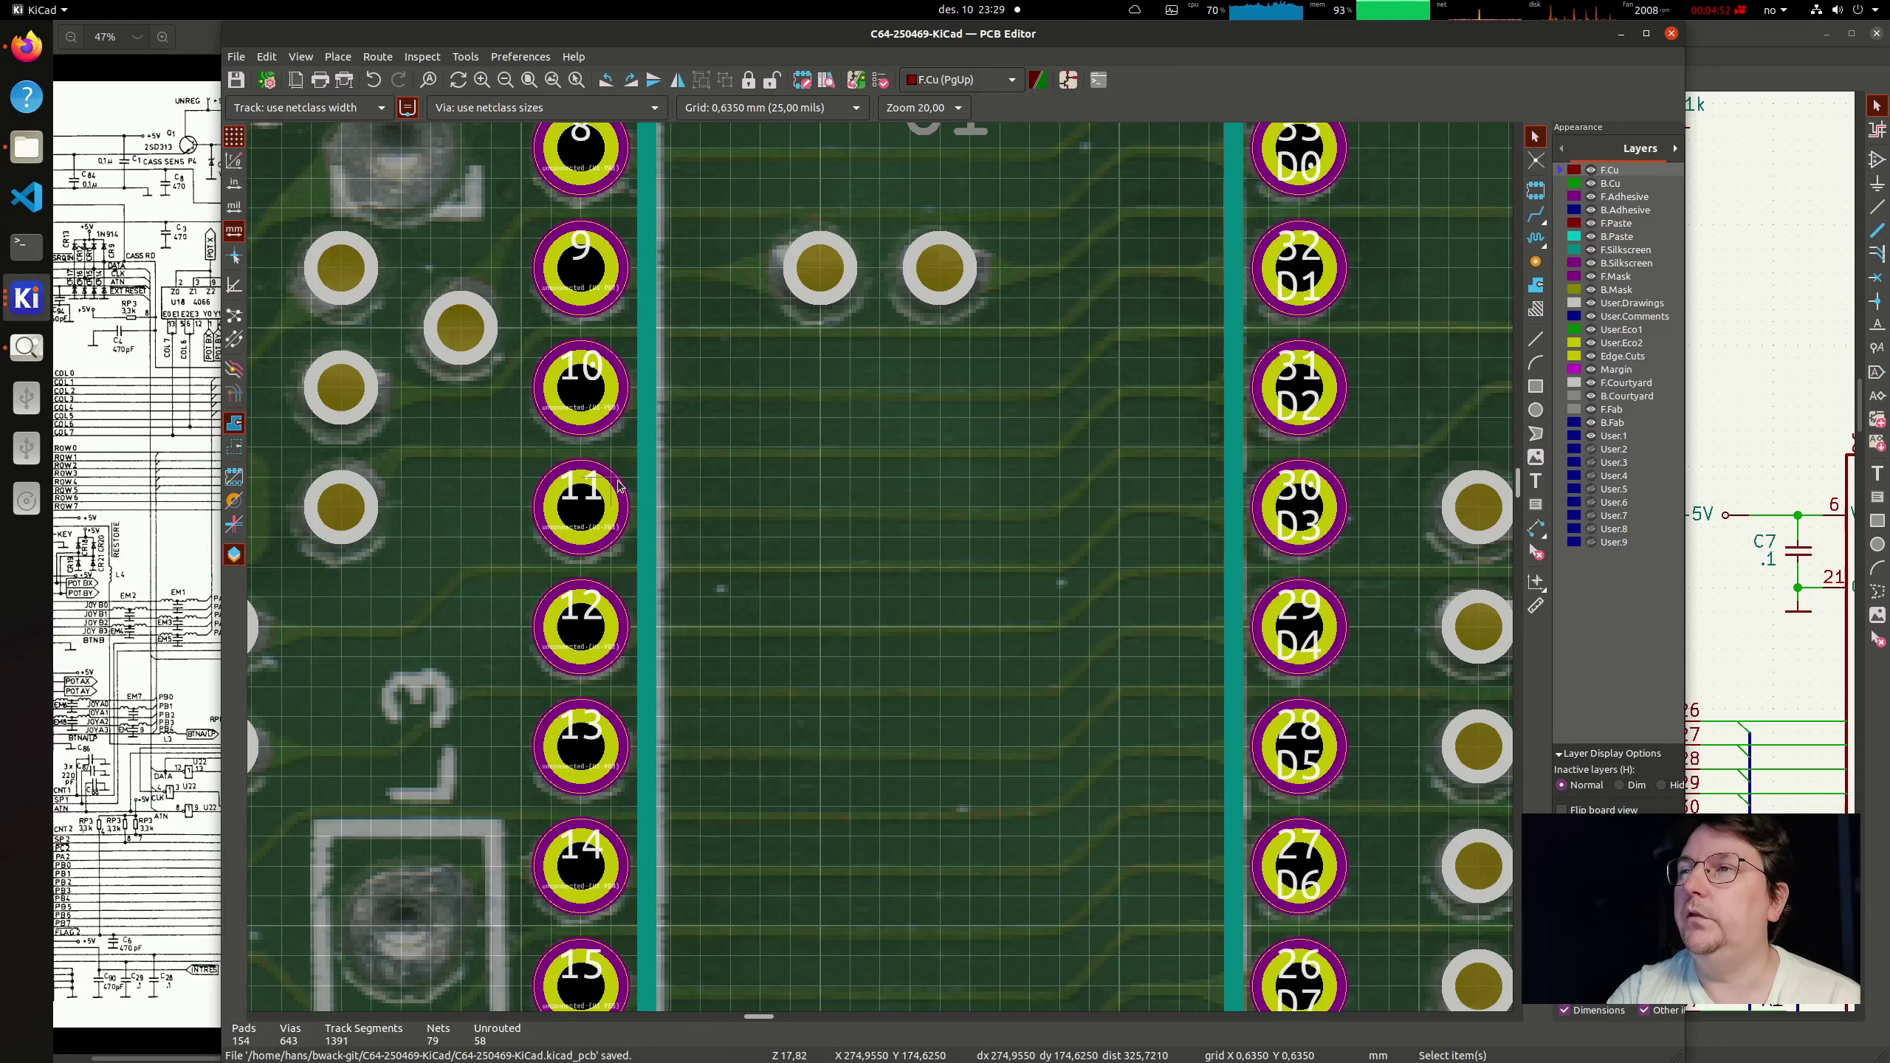
pyautogui.scroll(2, 1302, 544)
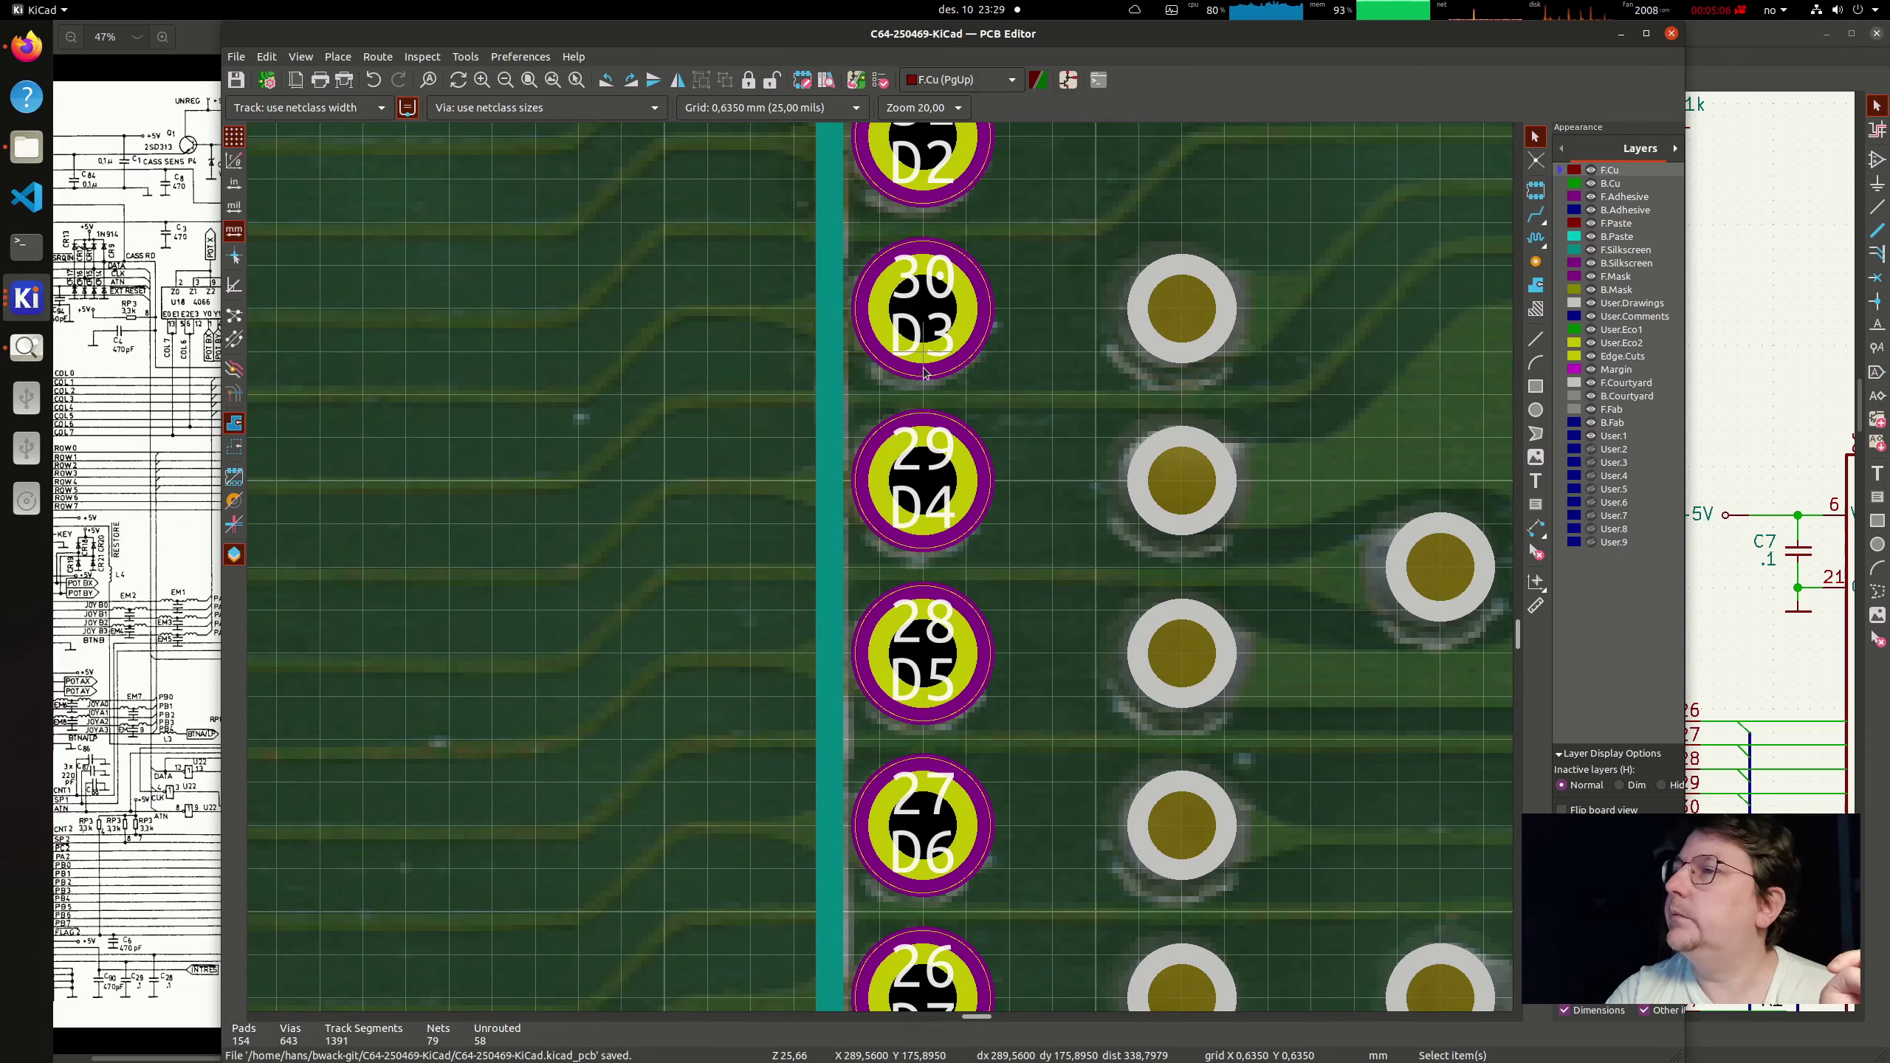
pyautogui.scroll(-5, 924, 372)
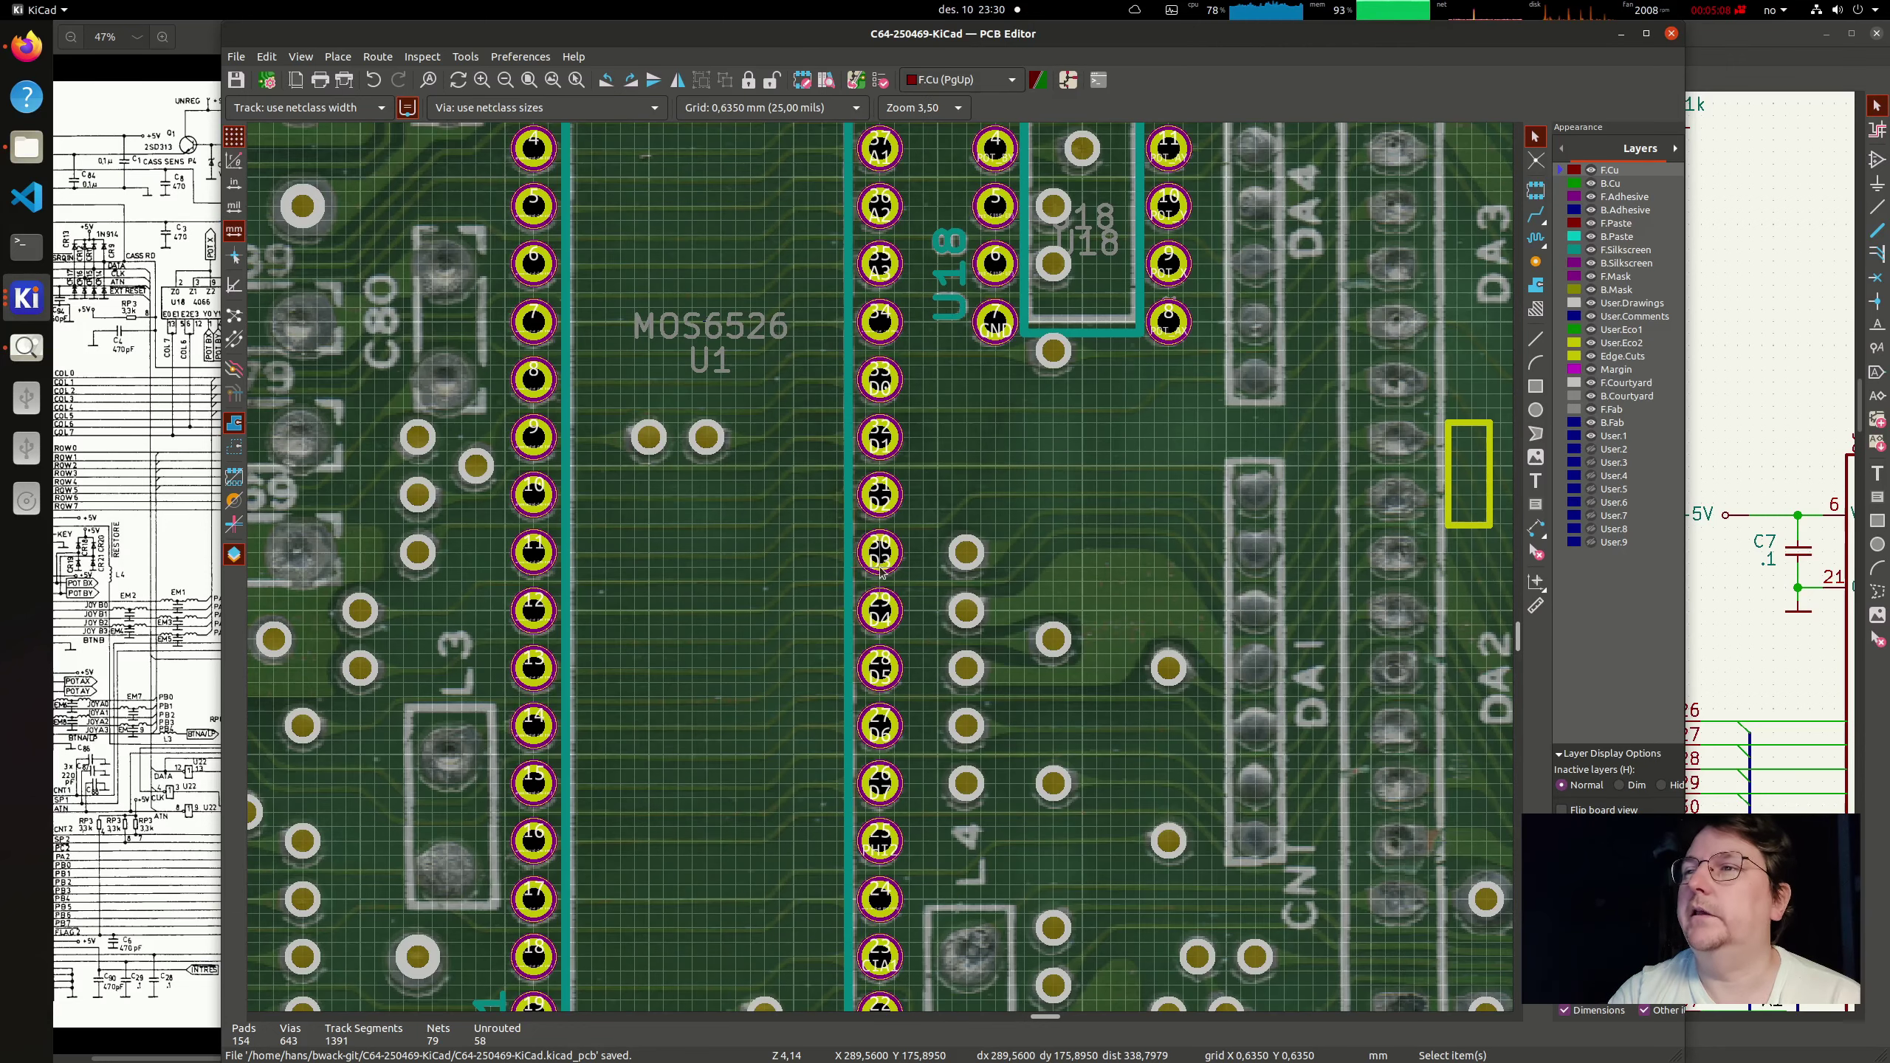
pyautogui.scroll(-2, 880, 570)
# Step: Examine the net names on the traced tracks and vias between U4 and the 8500 processor
pyautogui.hscroll(-5, 1012, 632)
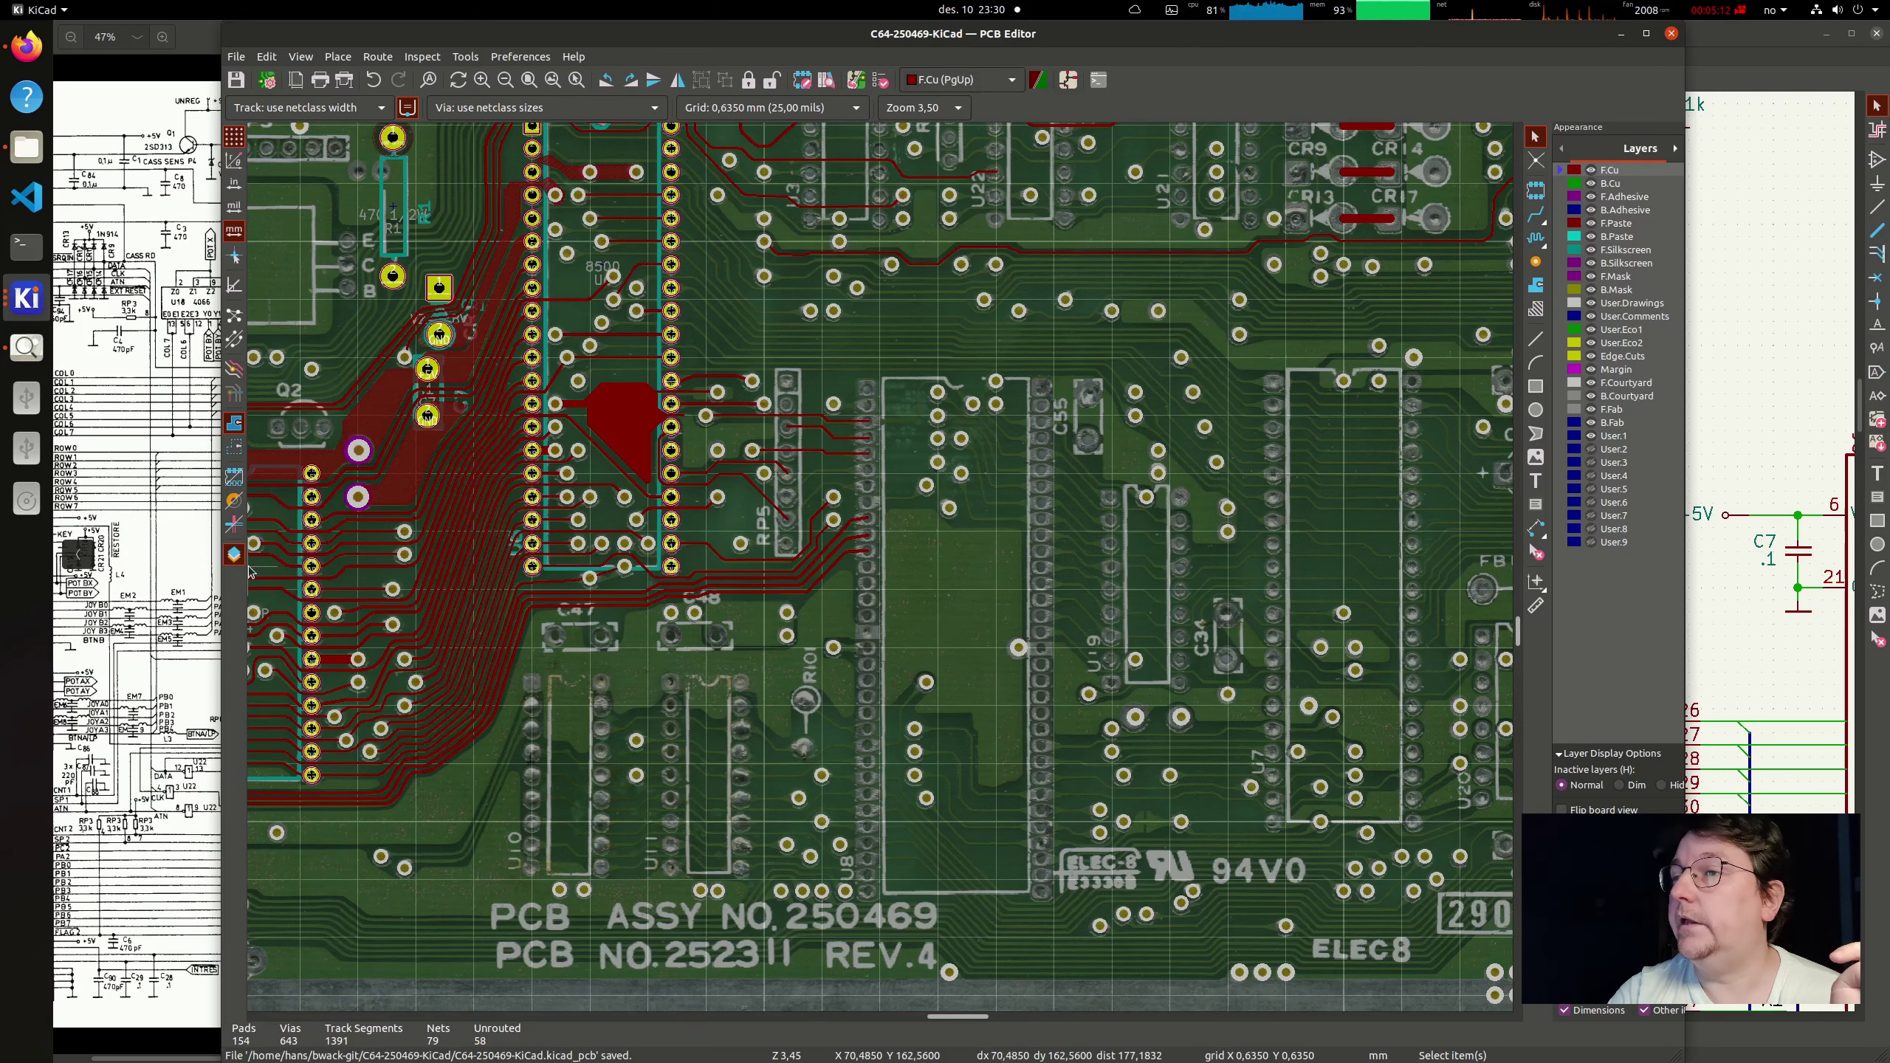
pyautogui.scroll(5, 880, 570)
pyautogui.scroll(2, 882, 570)
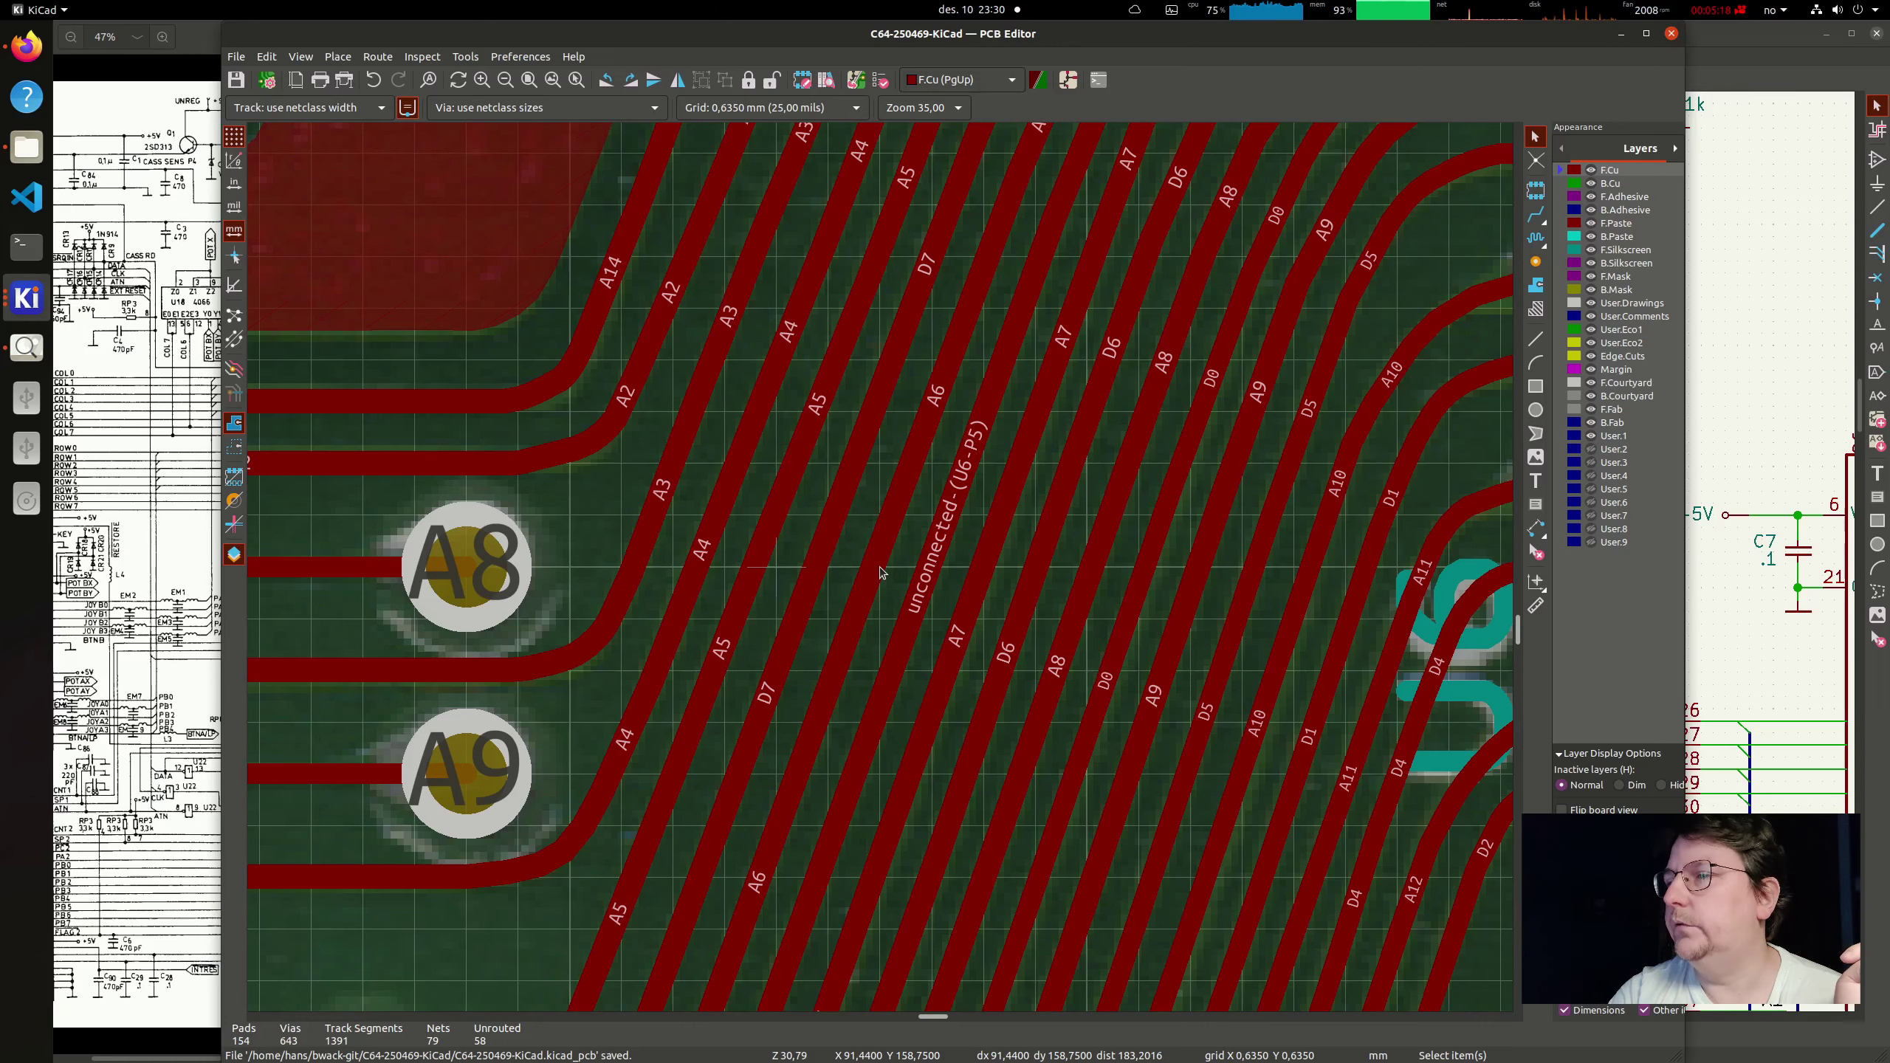
pyautogui.scroll(-6, 880, 571)
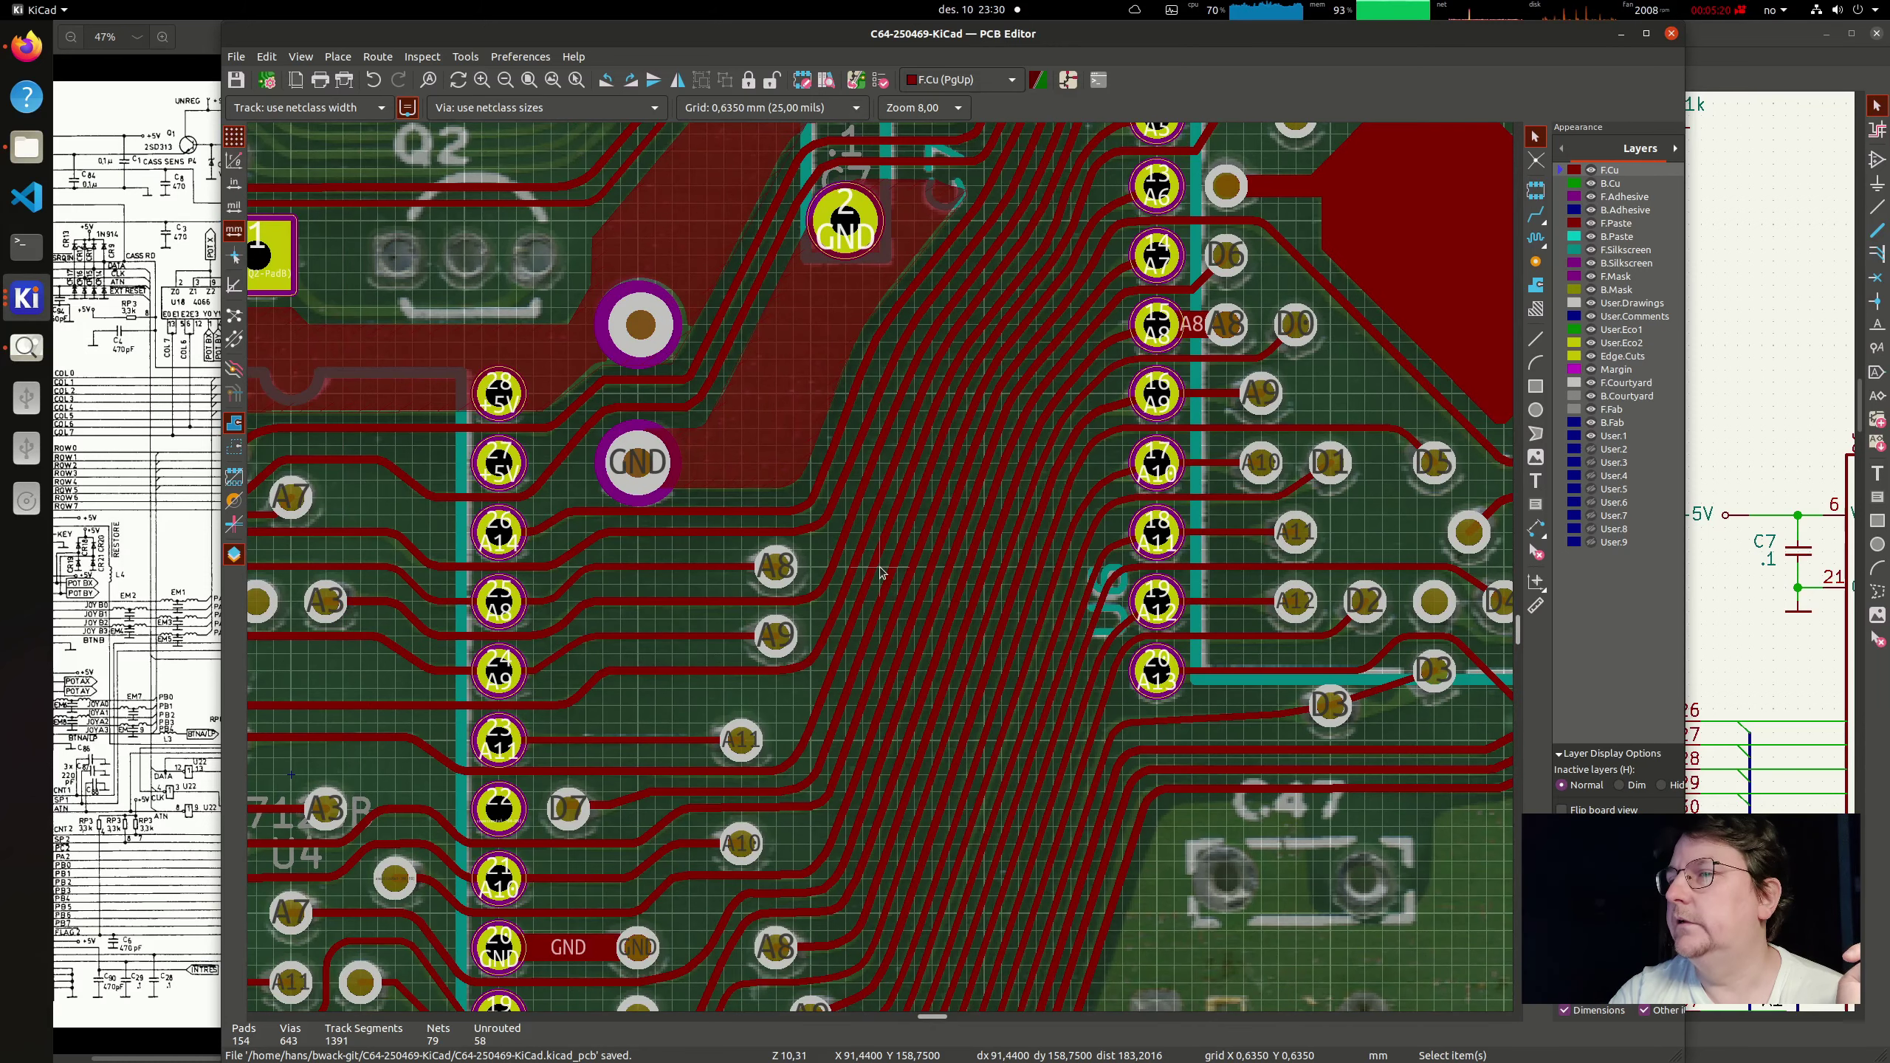
pyautogui.scroll(-3, 880, 571)
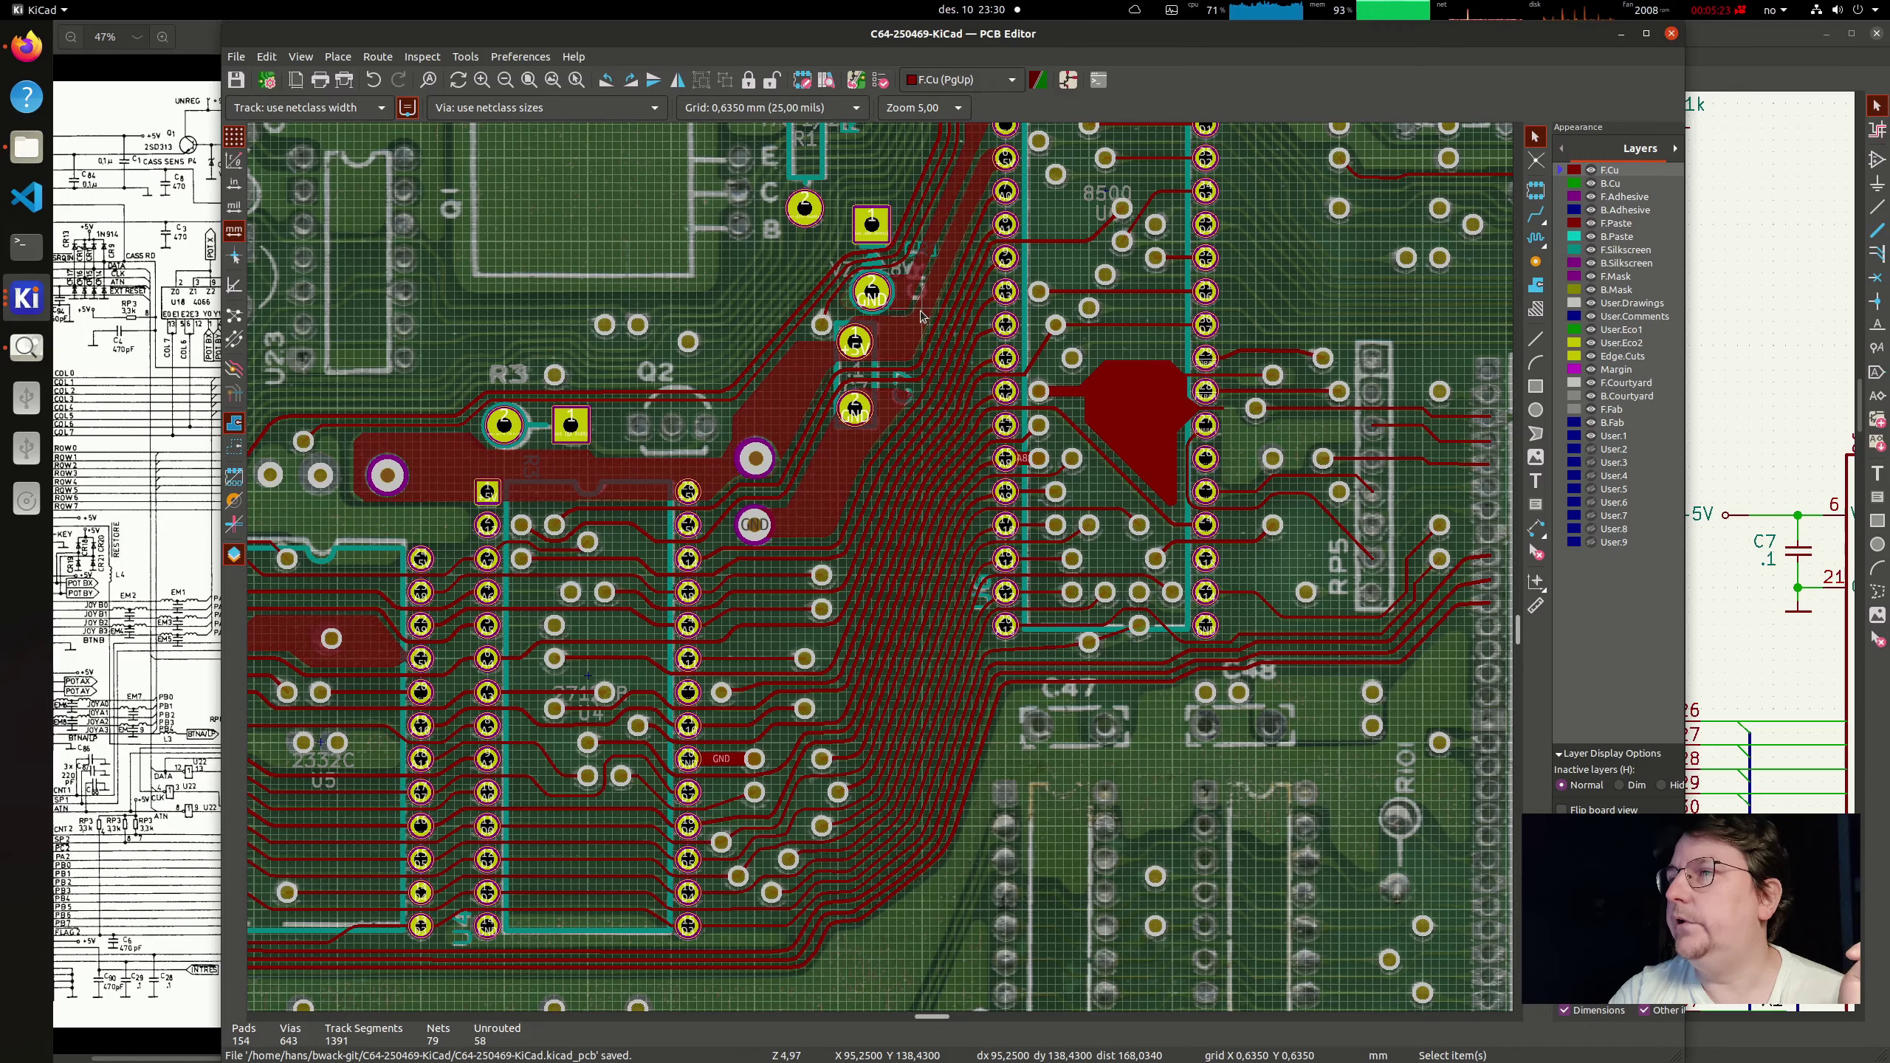
pyautogui.moveTo(922, 317); pyautogui.dragTo(880, 480, button='middle')
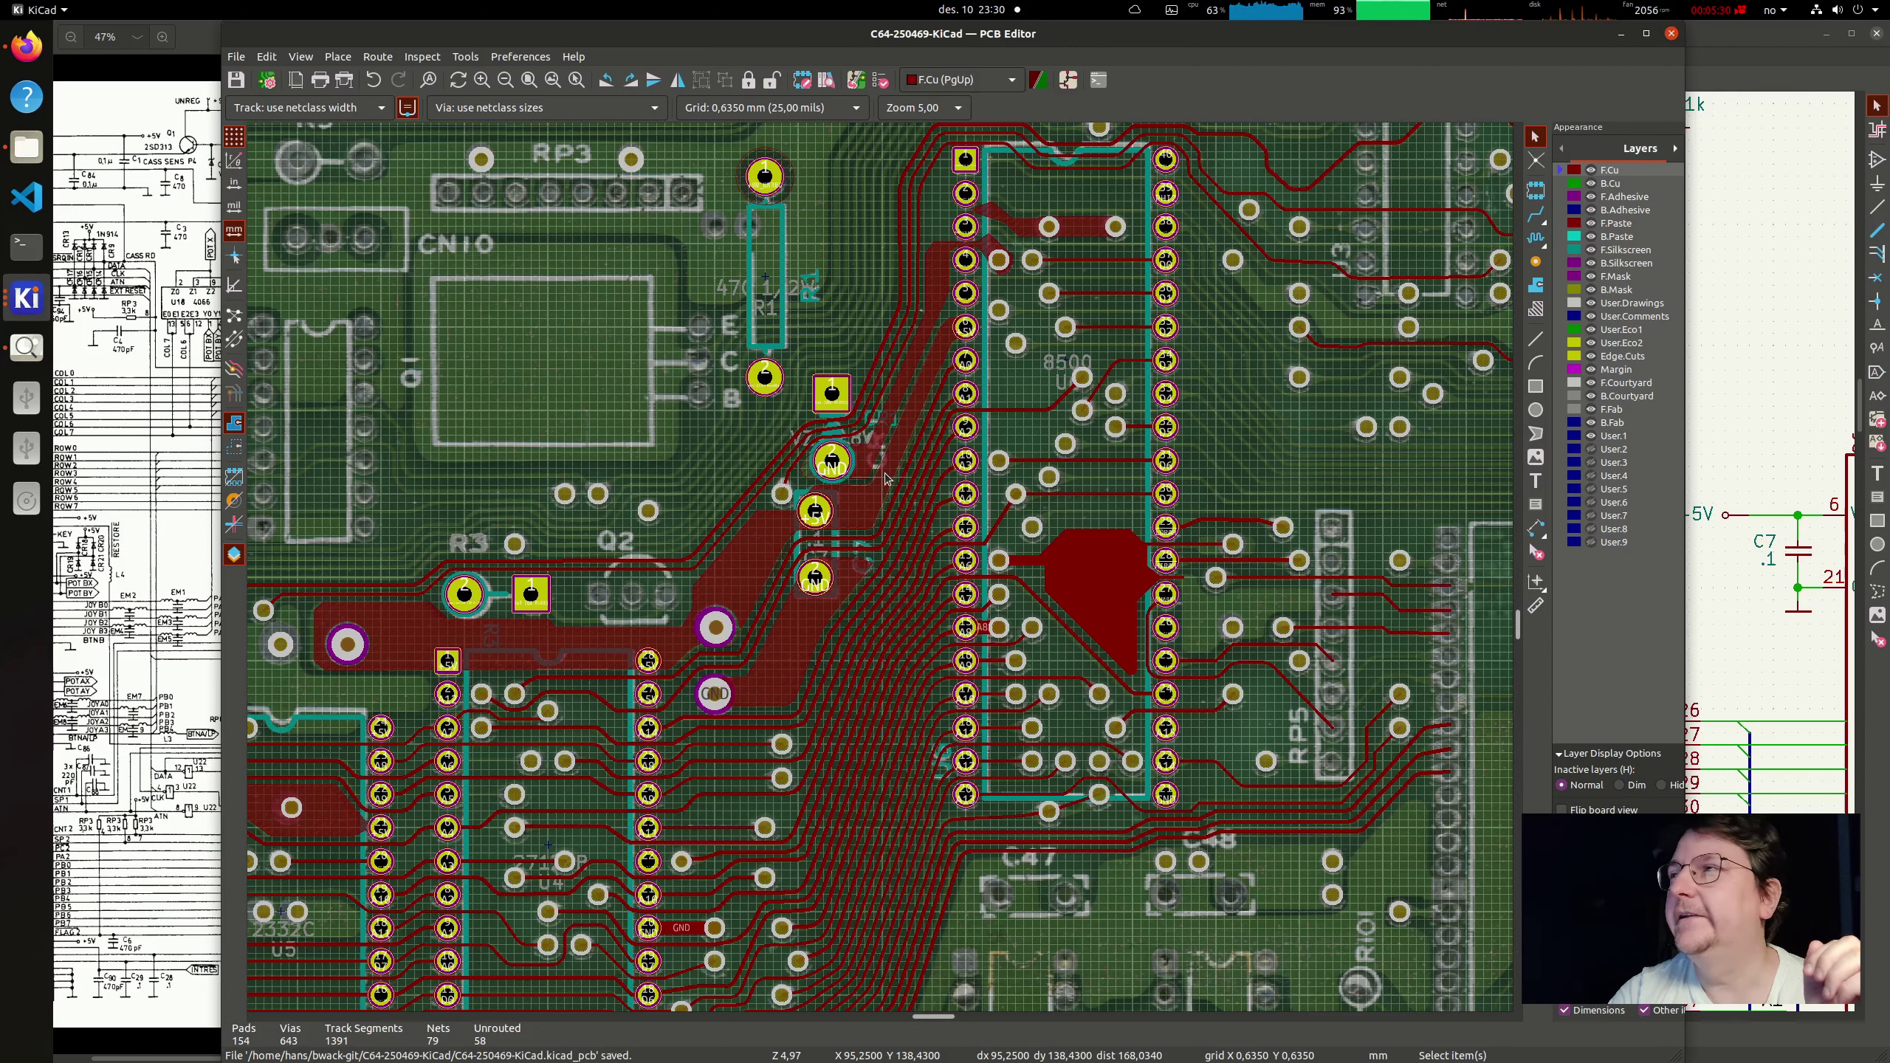
pyautogui.scroll(-2, 880, 571)
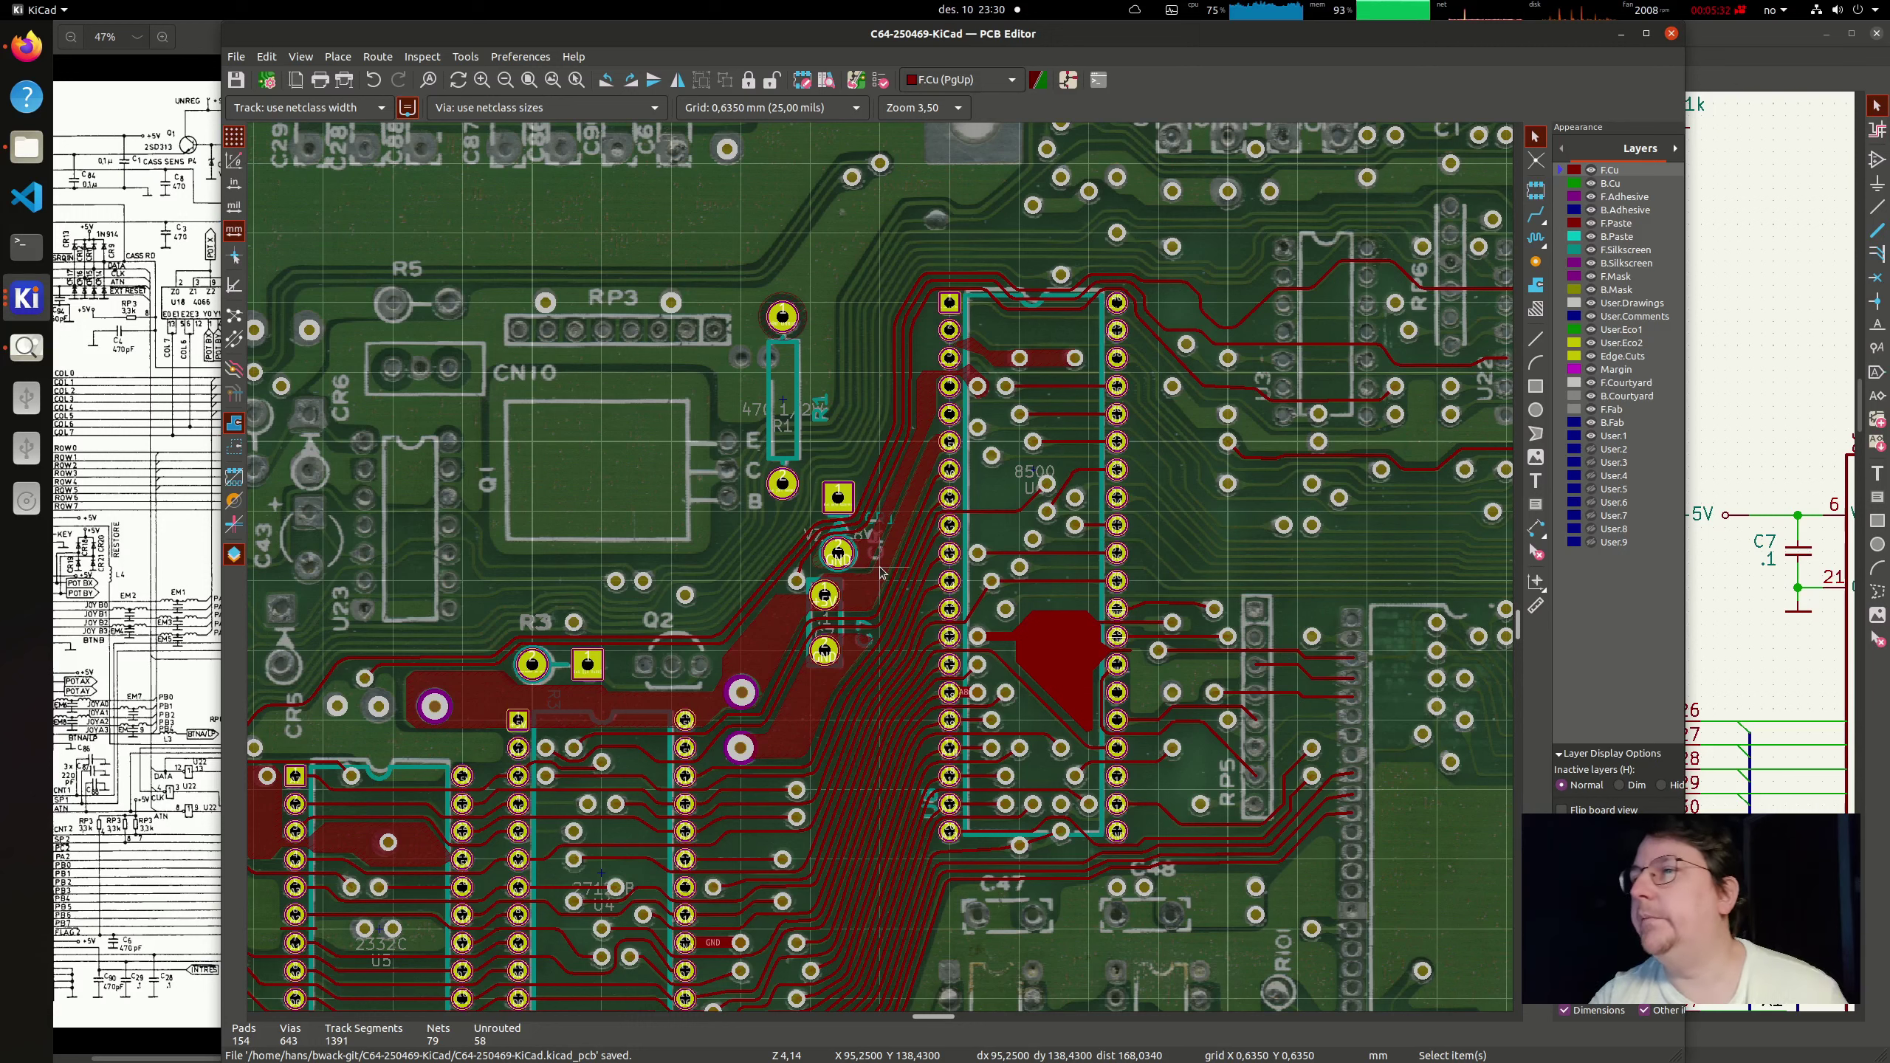
# Step: Switch to the Schematic Editor and inspect the symbol details of serial bus connector CN4
pyautogui.hotkey('alt', 'Tab')
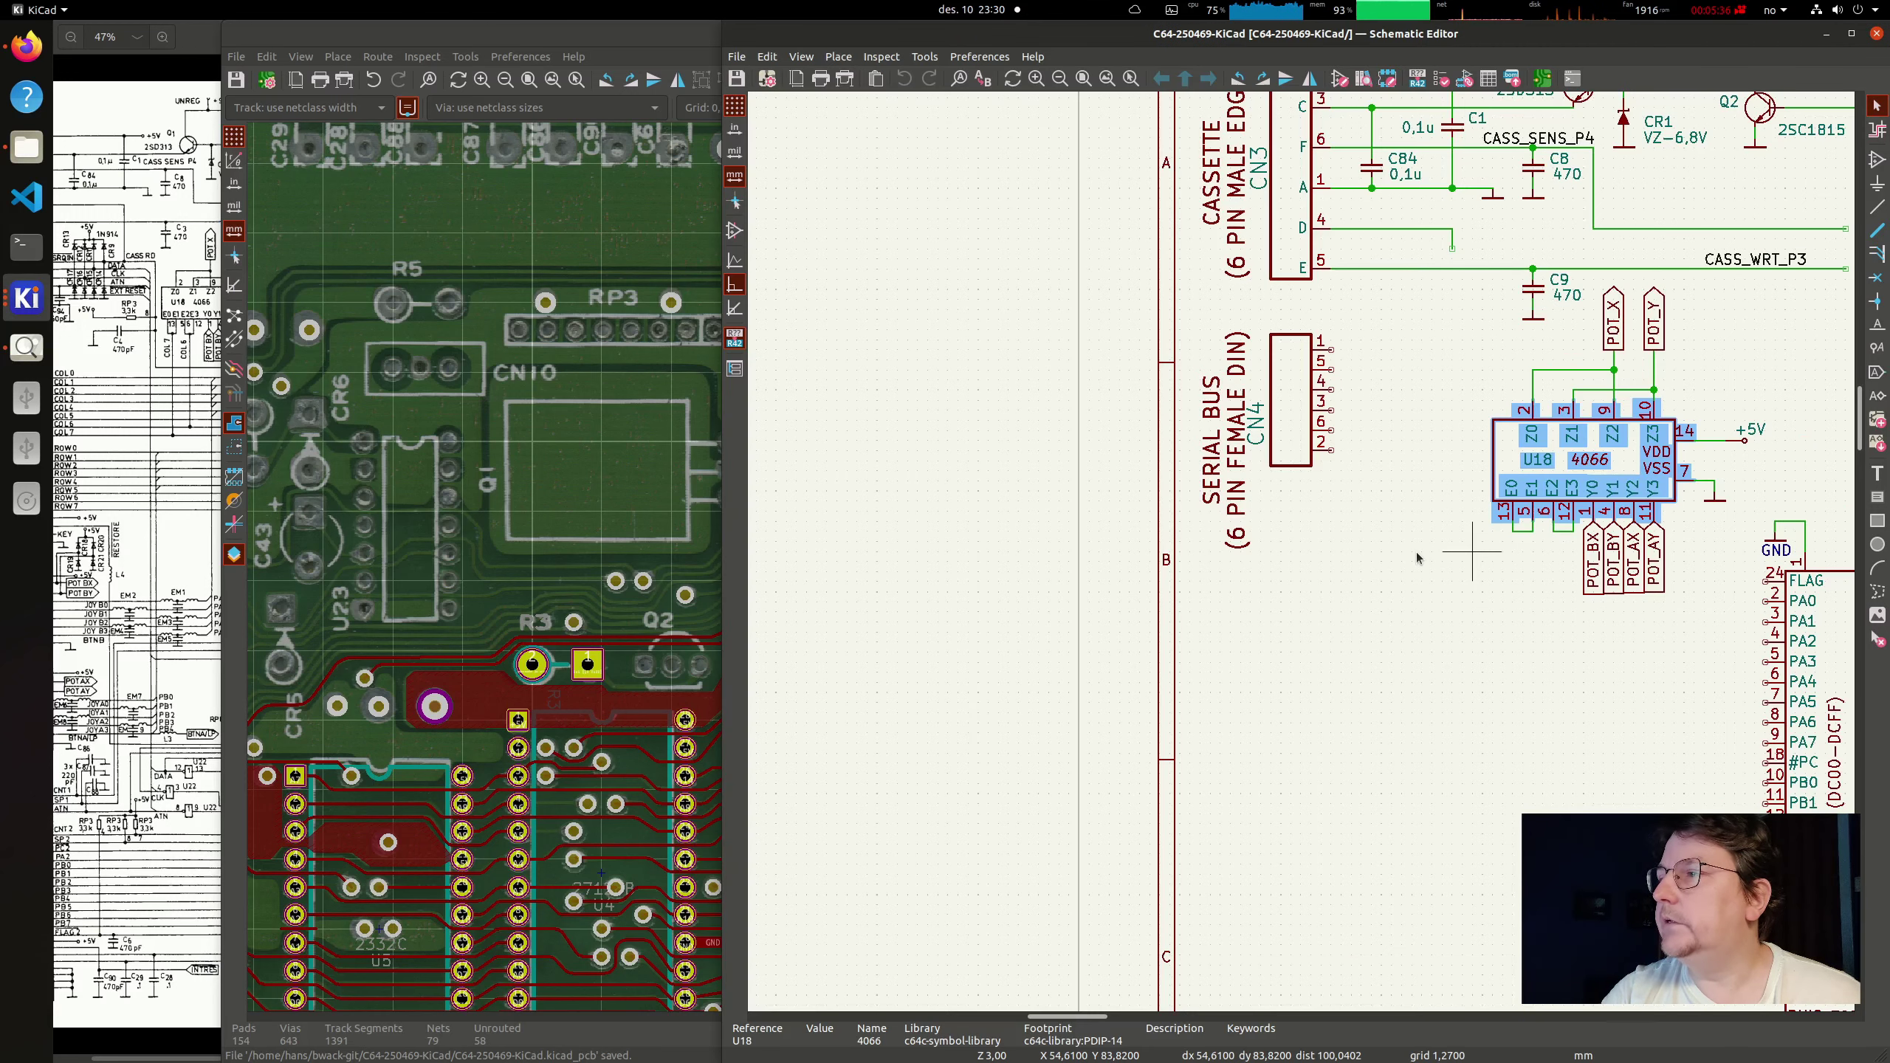
pyautogui.scroll(-1, 1417, 556)
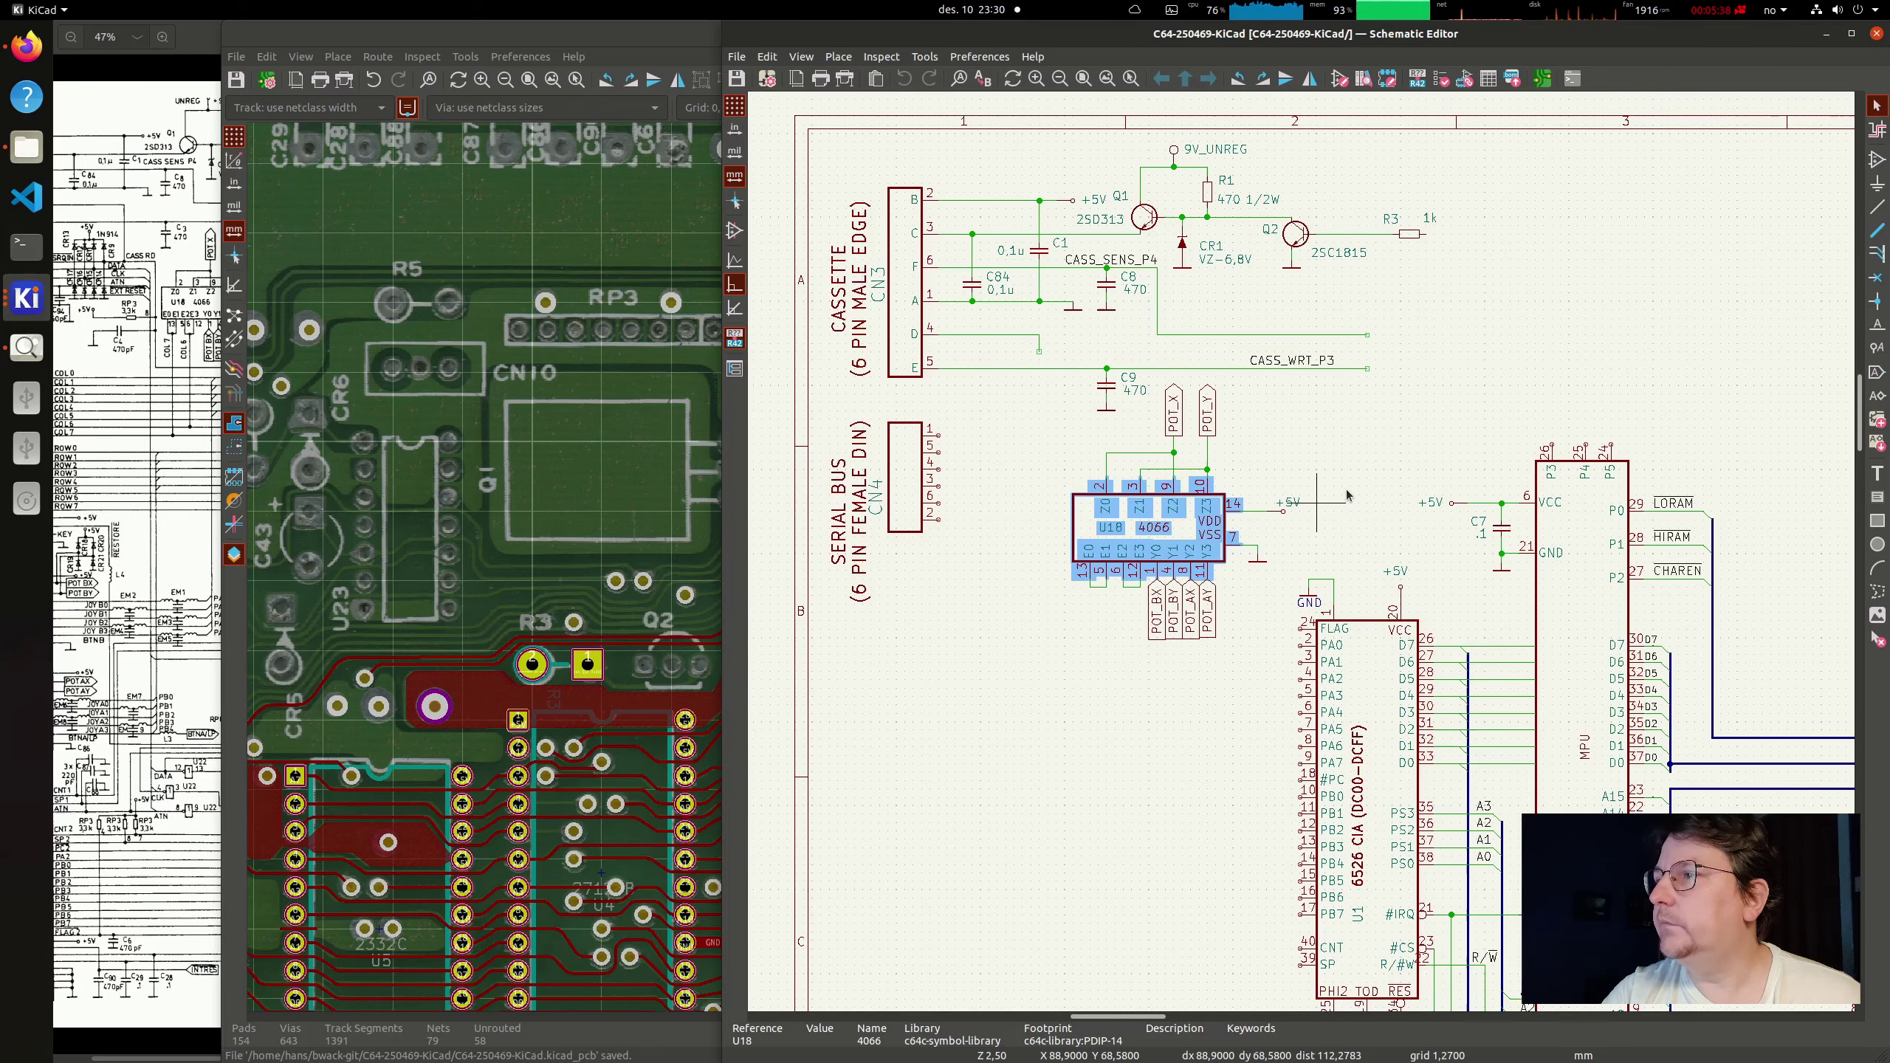
pyautogui.click(911, 484)
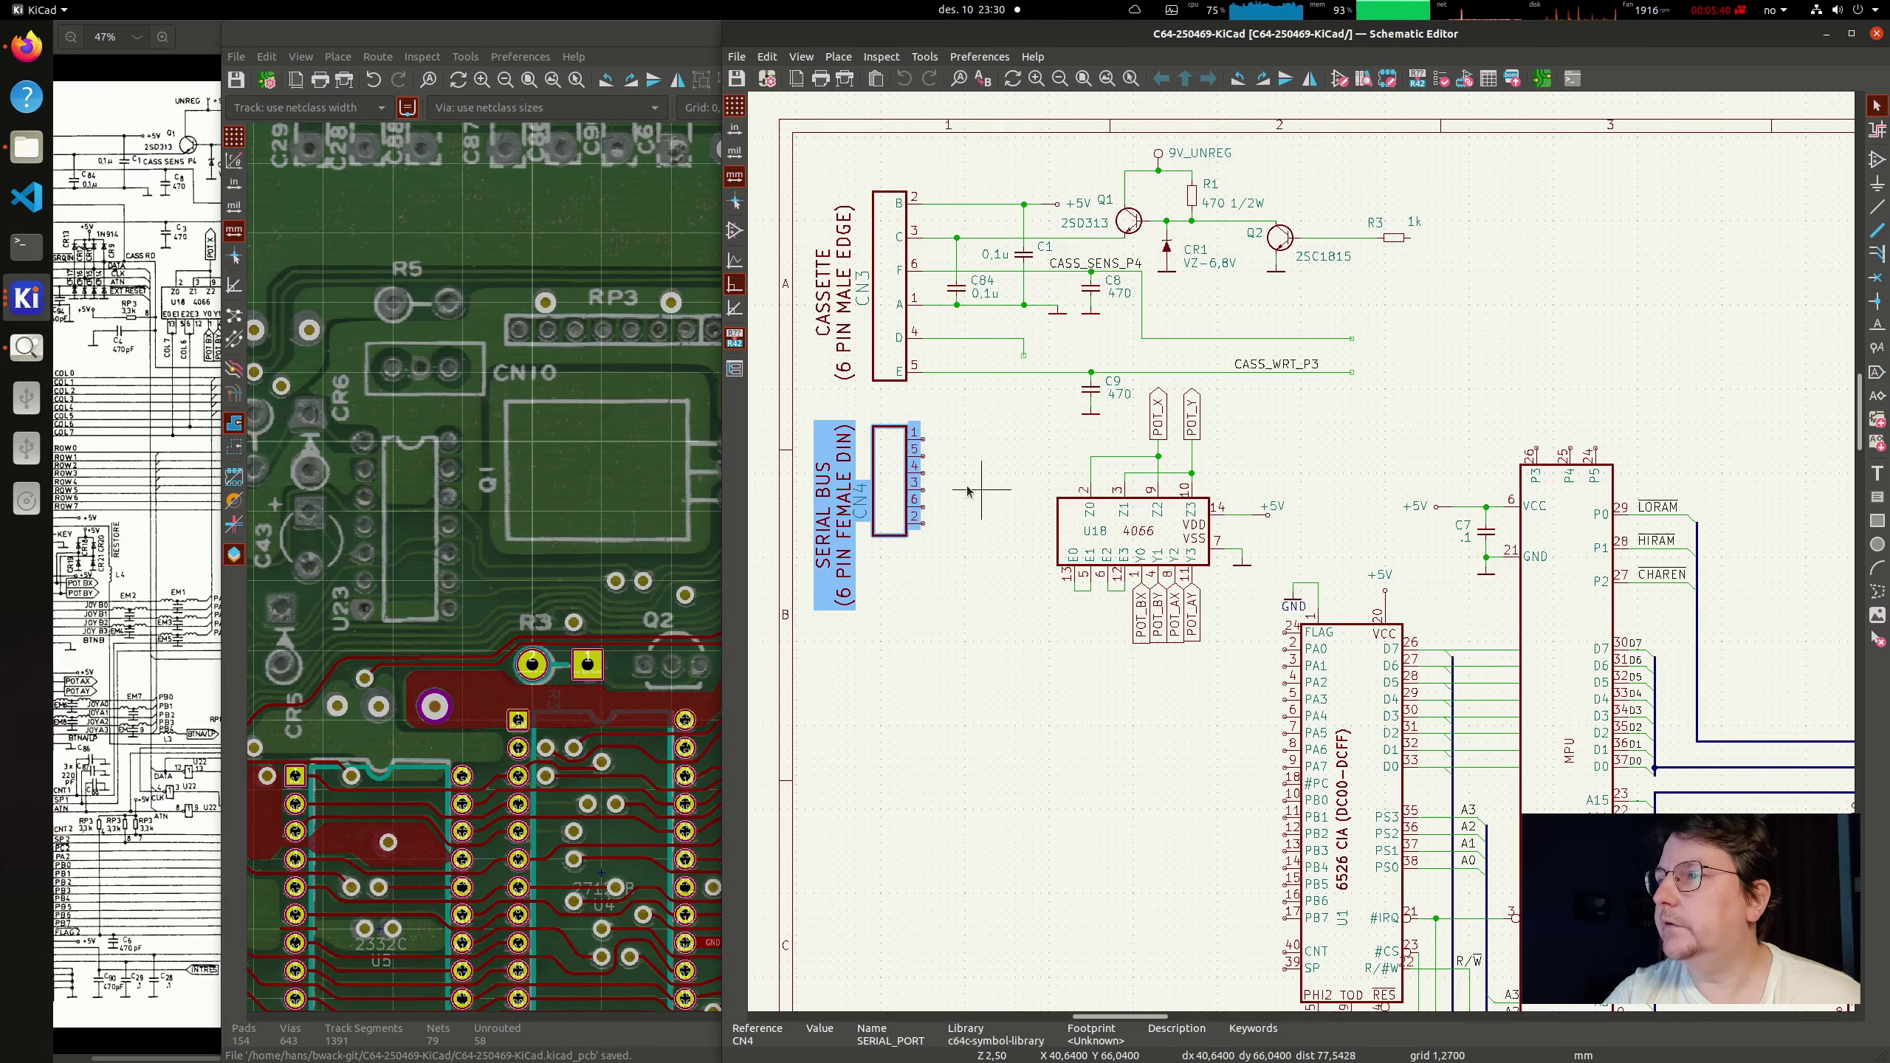
pyautogui.press('Escape')
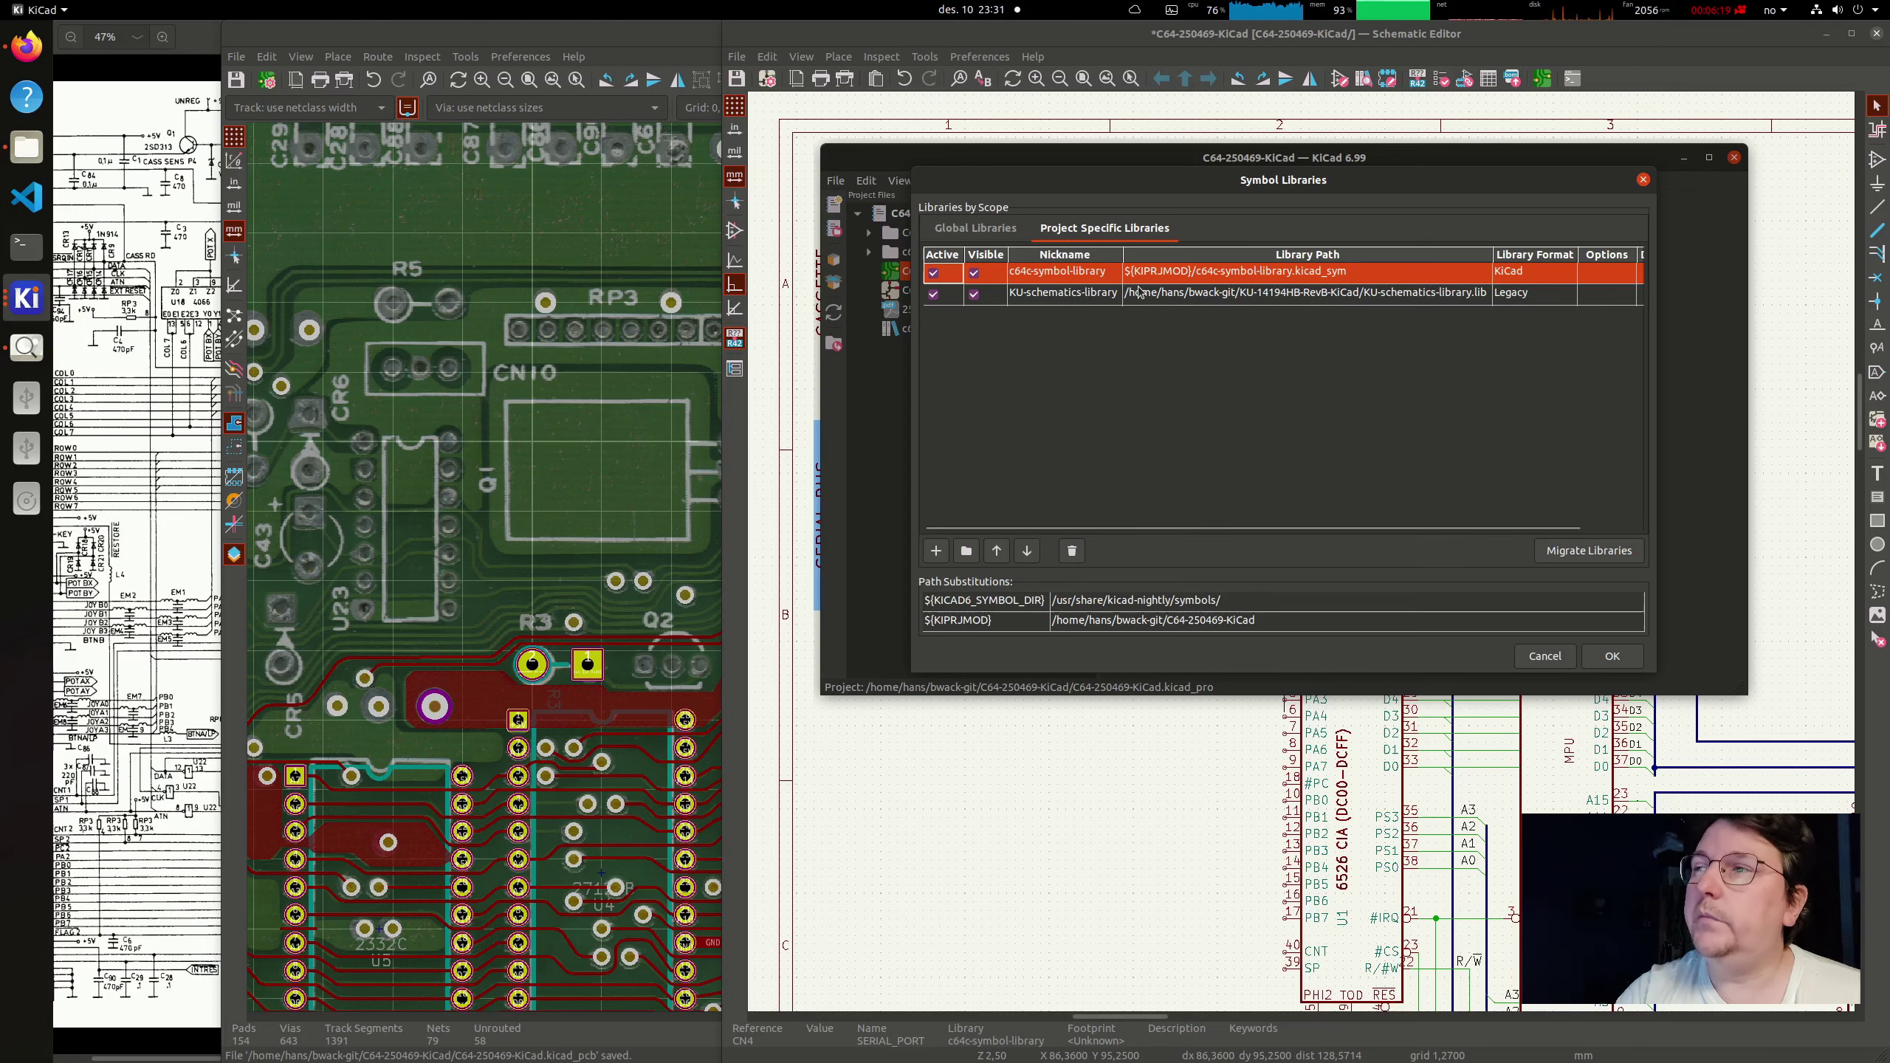
# Step: Check the path of c64c-symbol-library in the project's symbol libraries, cancel the dialog, and inspect cassette connector CN3's symbol details
pyautogui.click(1186, 273)
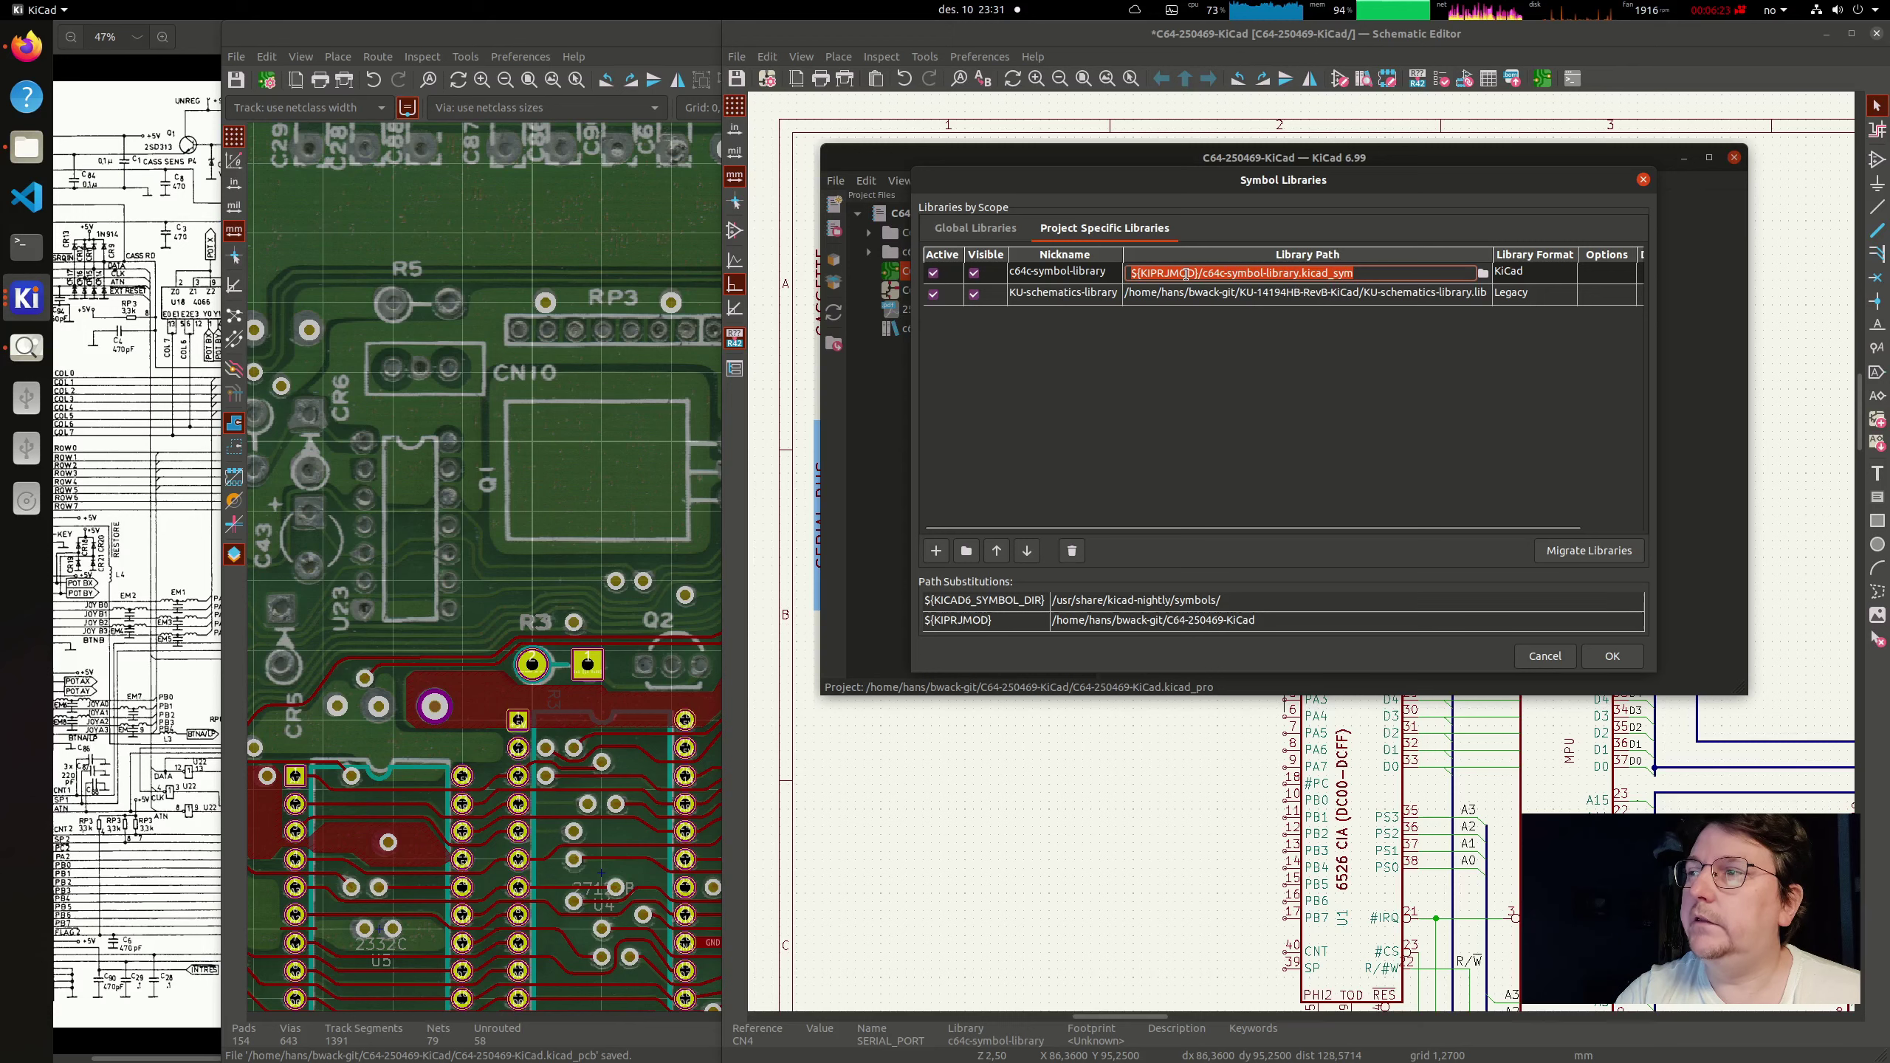
pyautogui.click(1536, 659)
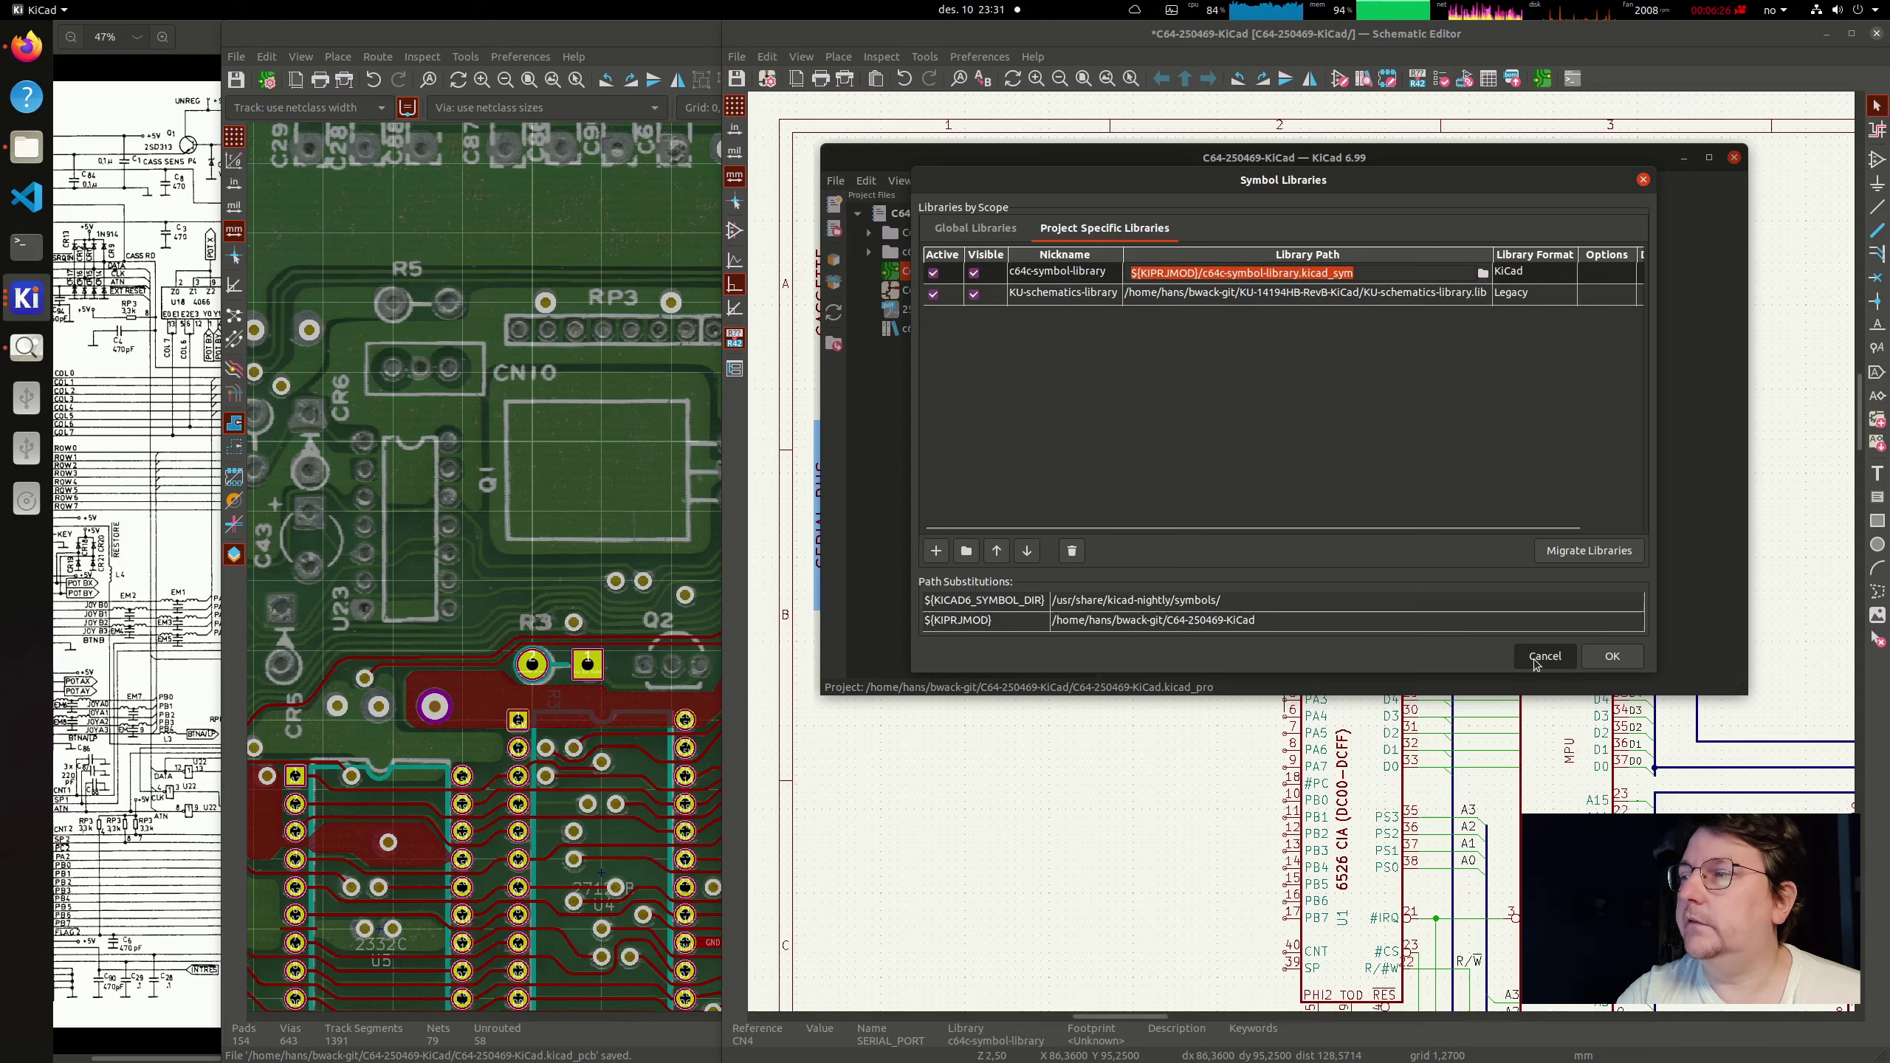
pyautogui.click(1543, 656)
pyautogui.click(886, 272)
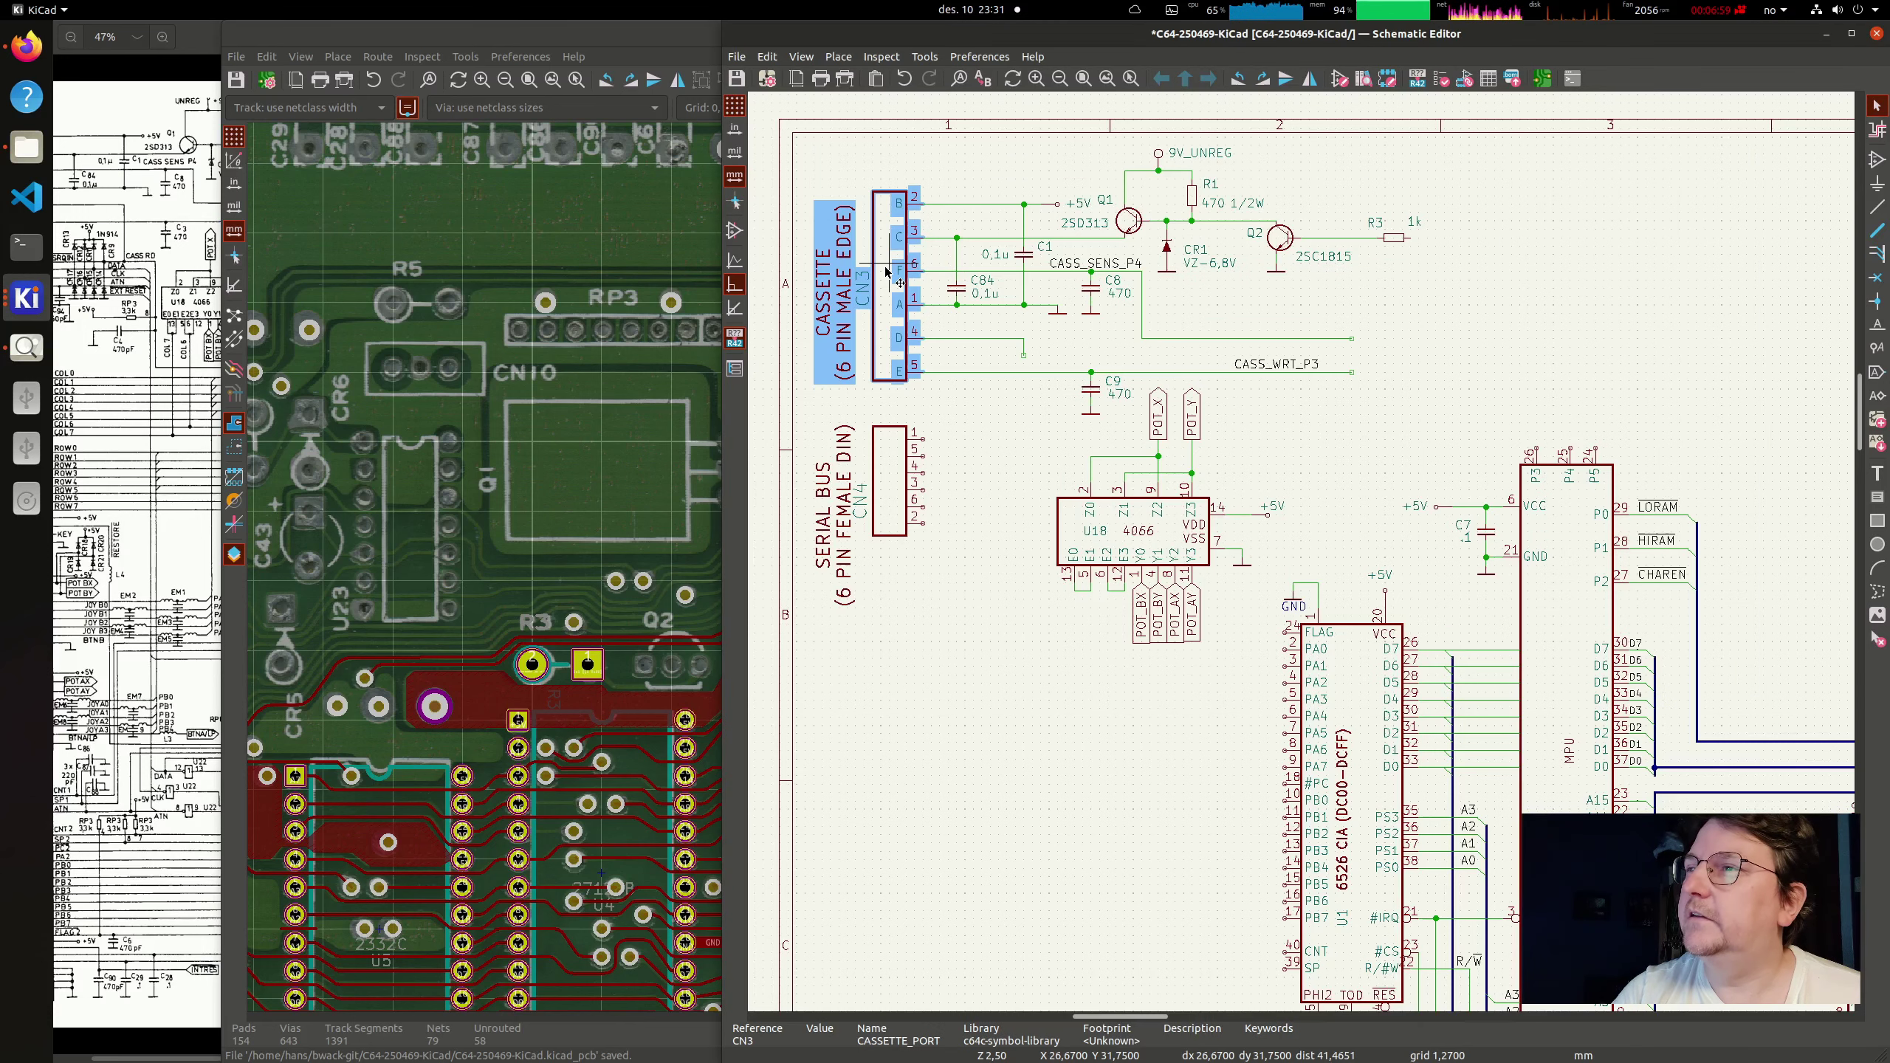
pyautogui.click(942, 447)
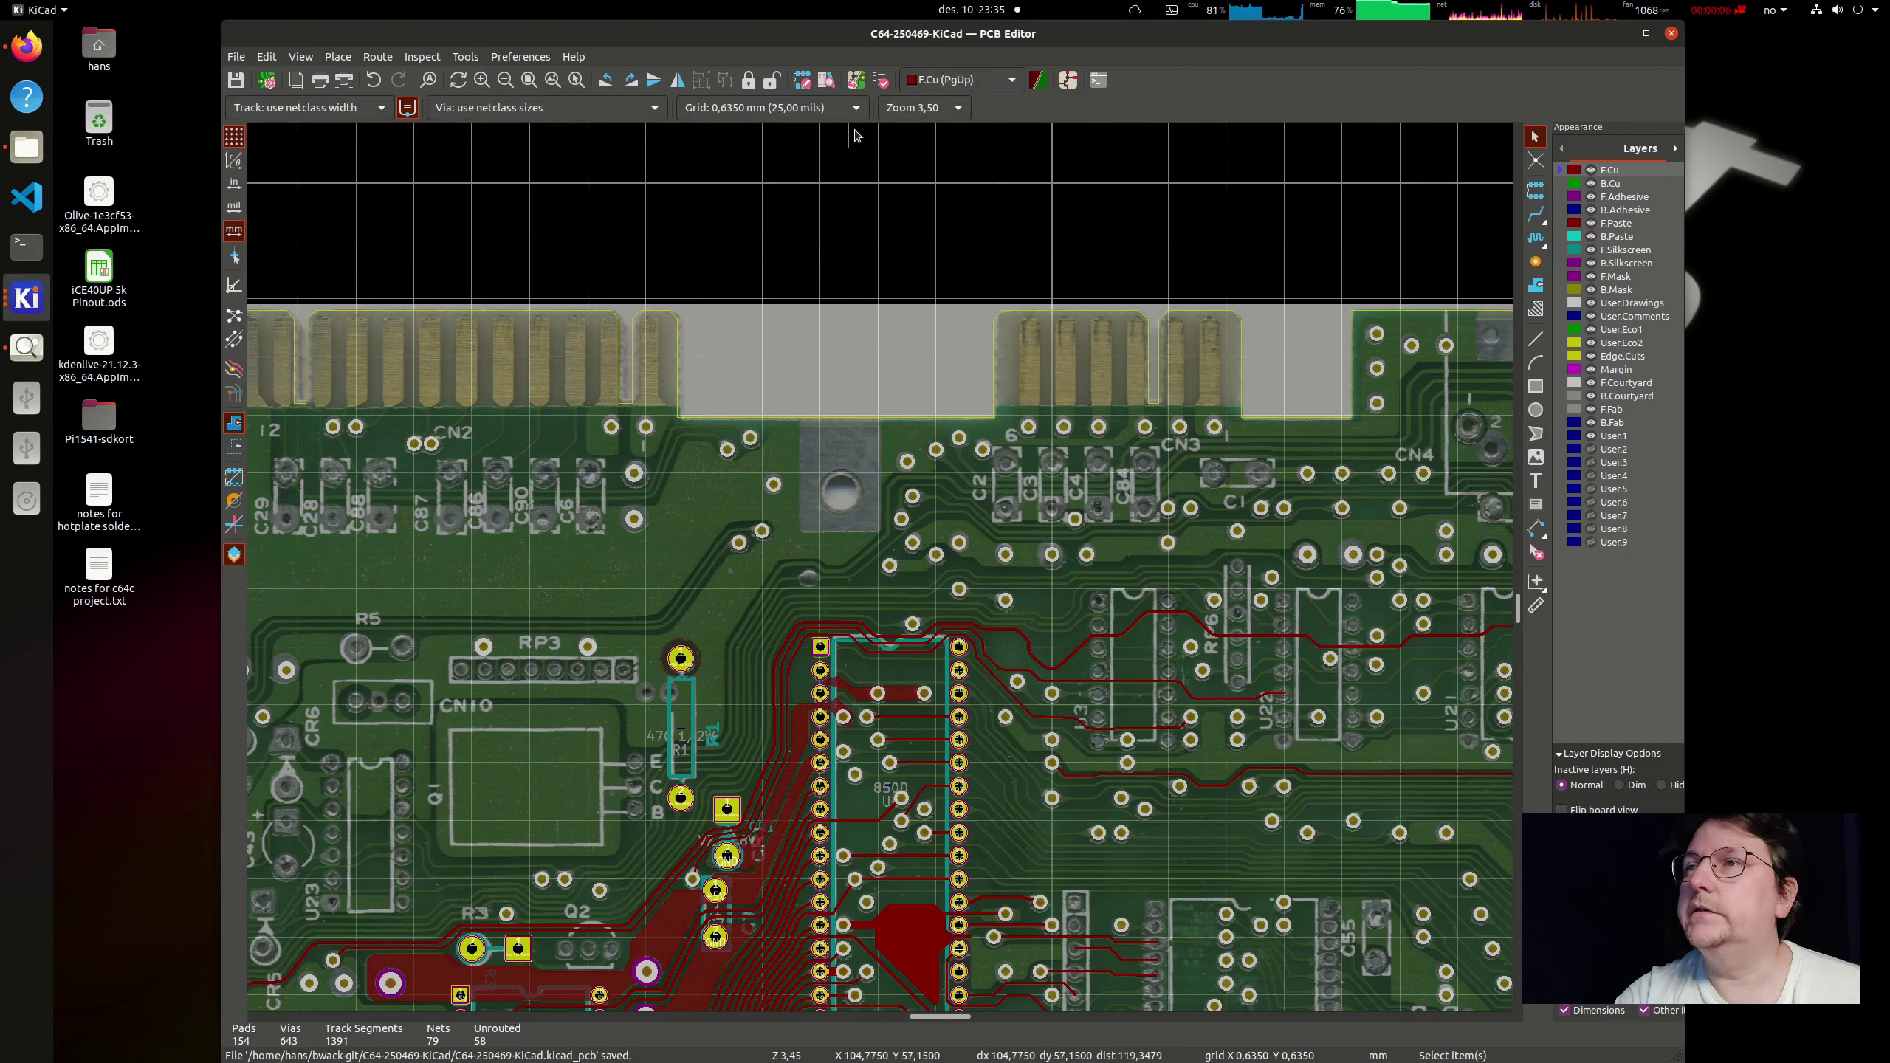
# Step: View the project-specific footprint libraries and the path of c64c-library from the PCB Editor
pyautogui.click(513, 59)
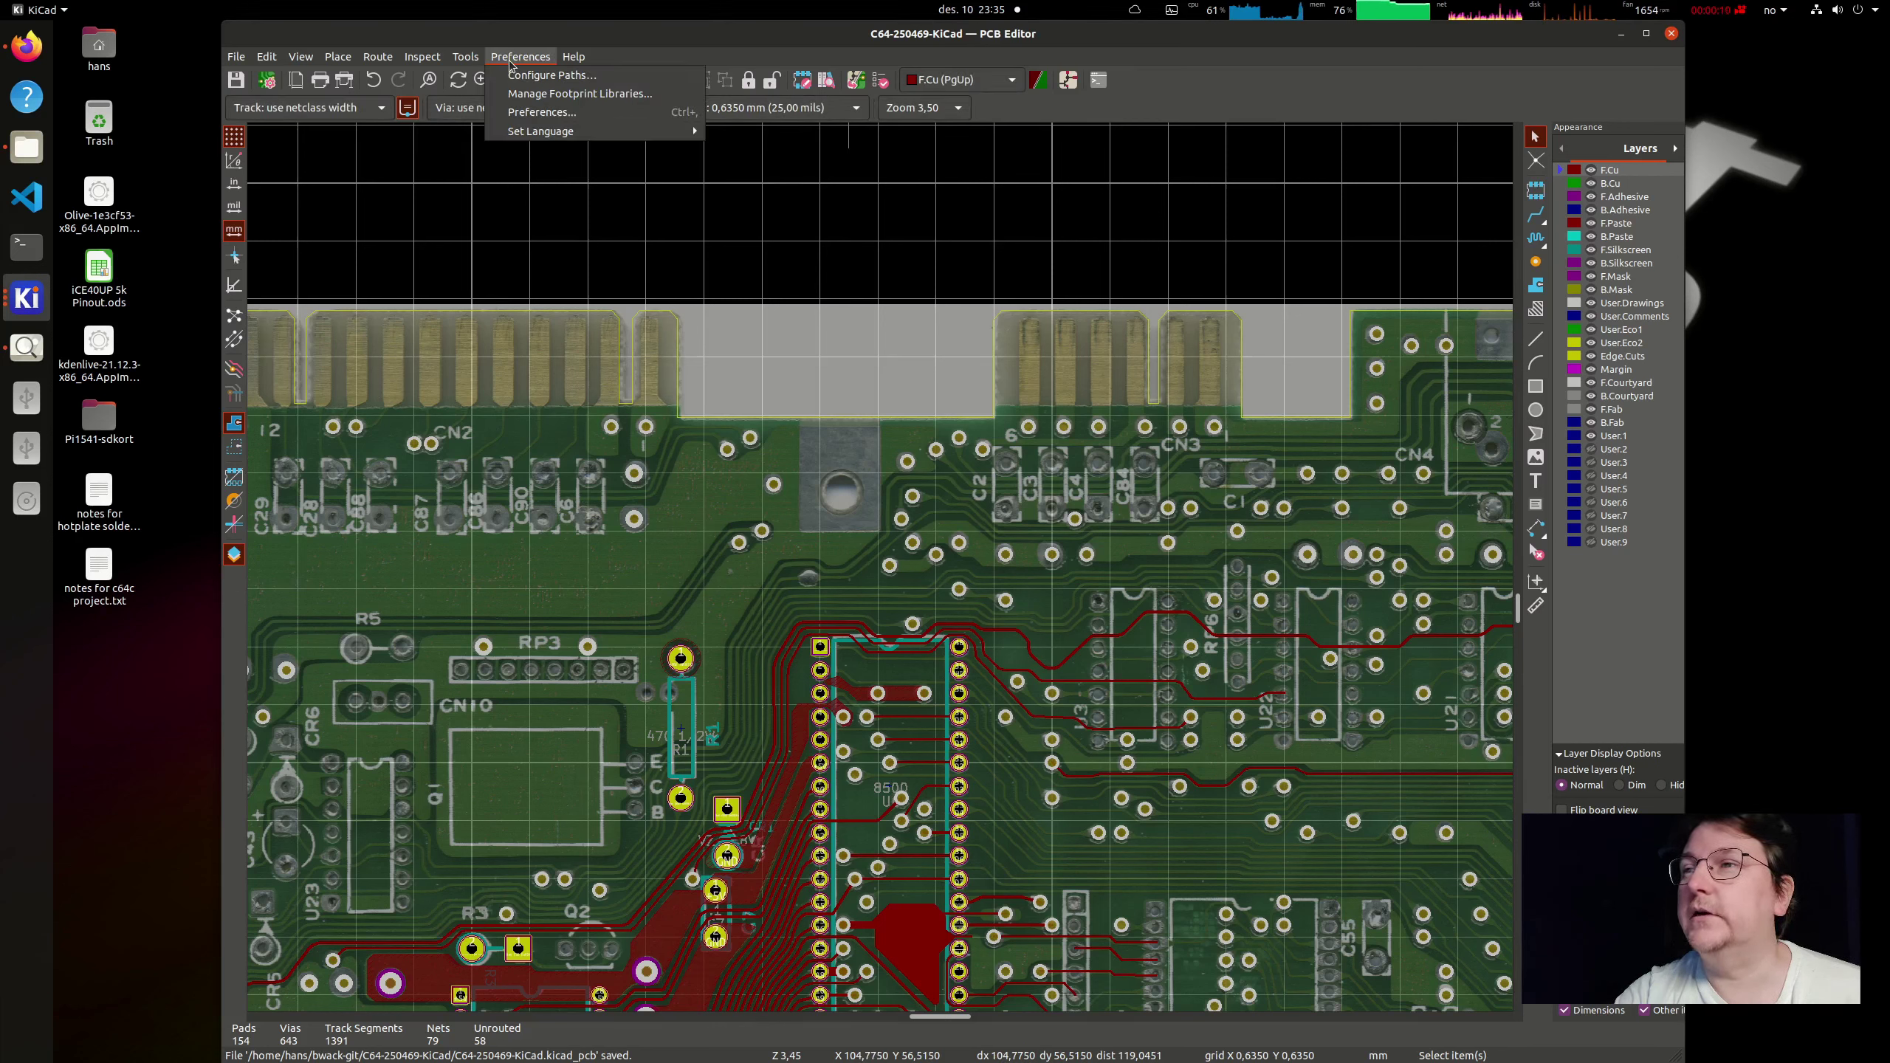
pyautogui.click(513, 59)
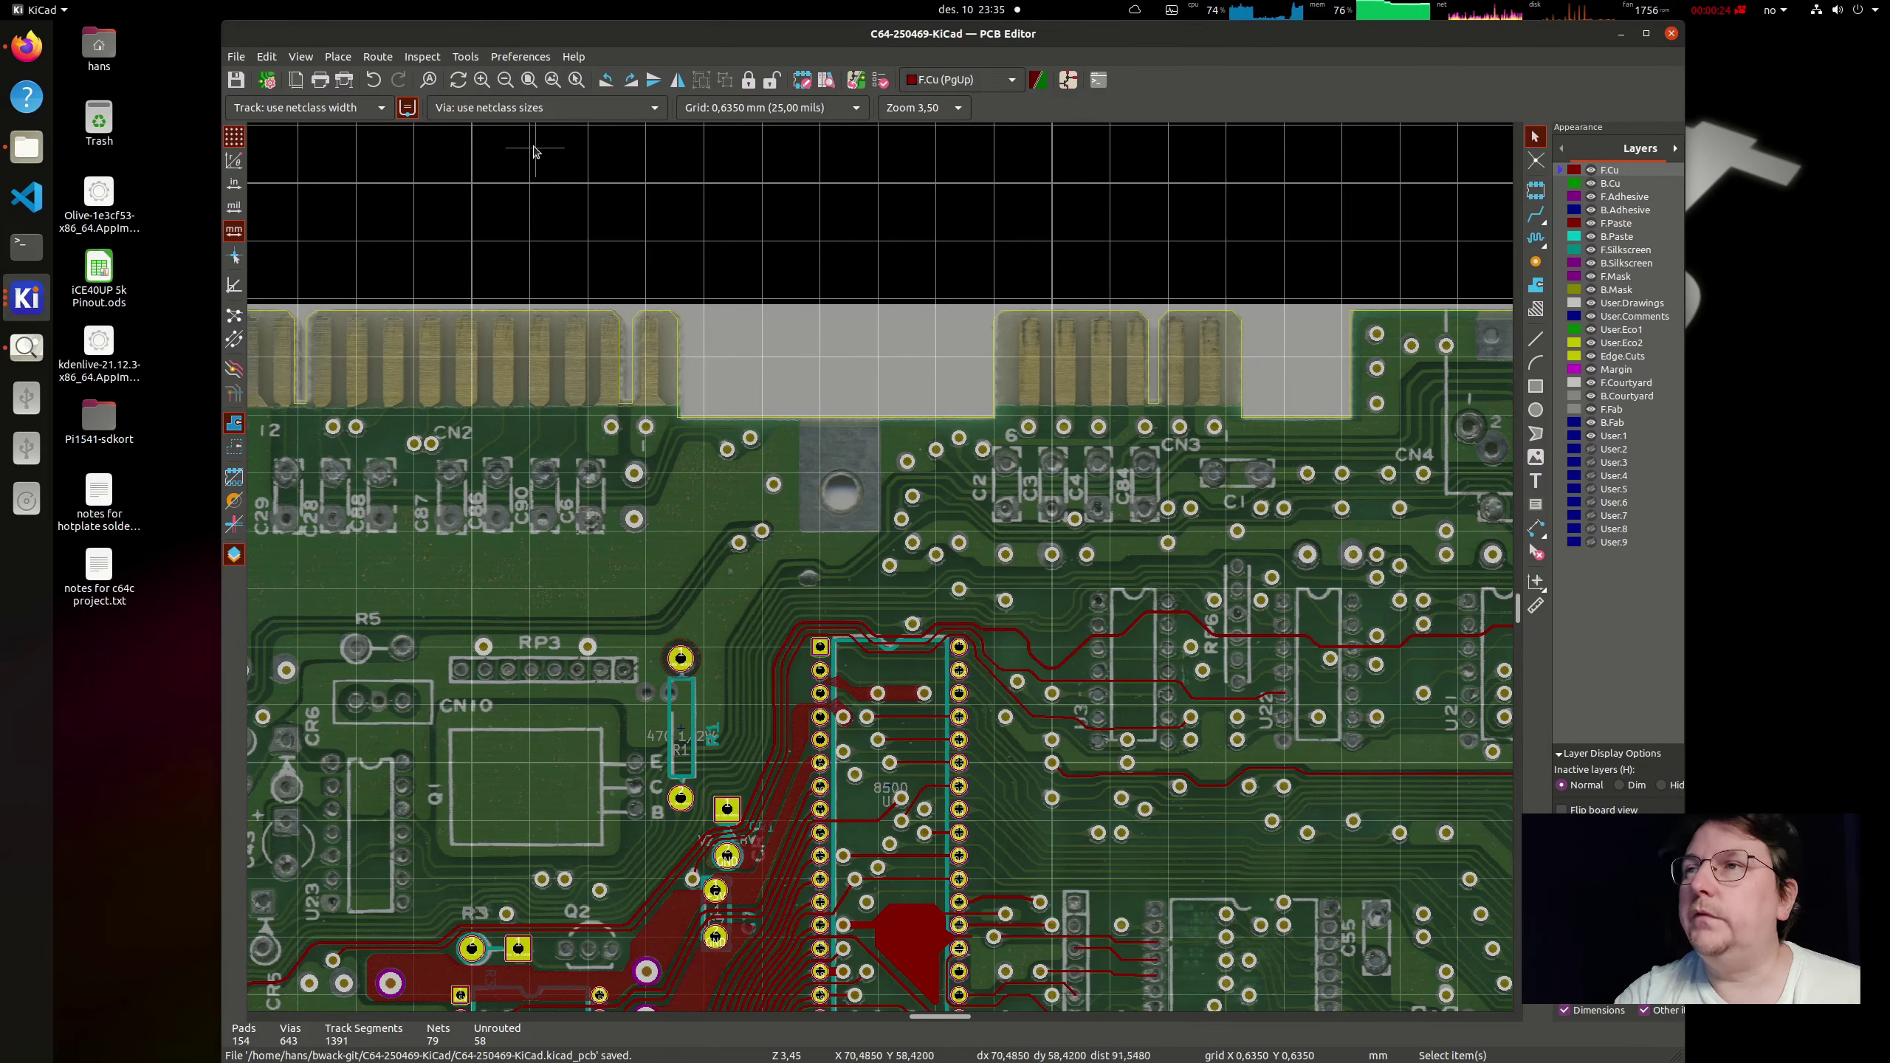
pyautogui.click(521, 58)
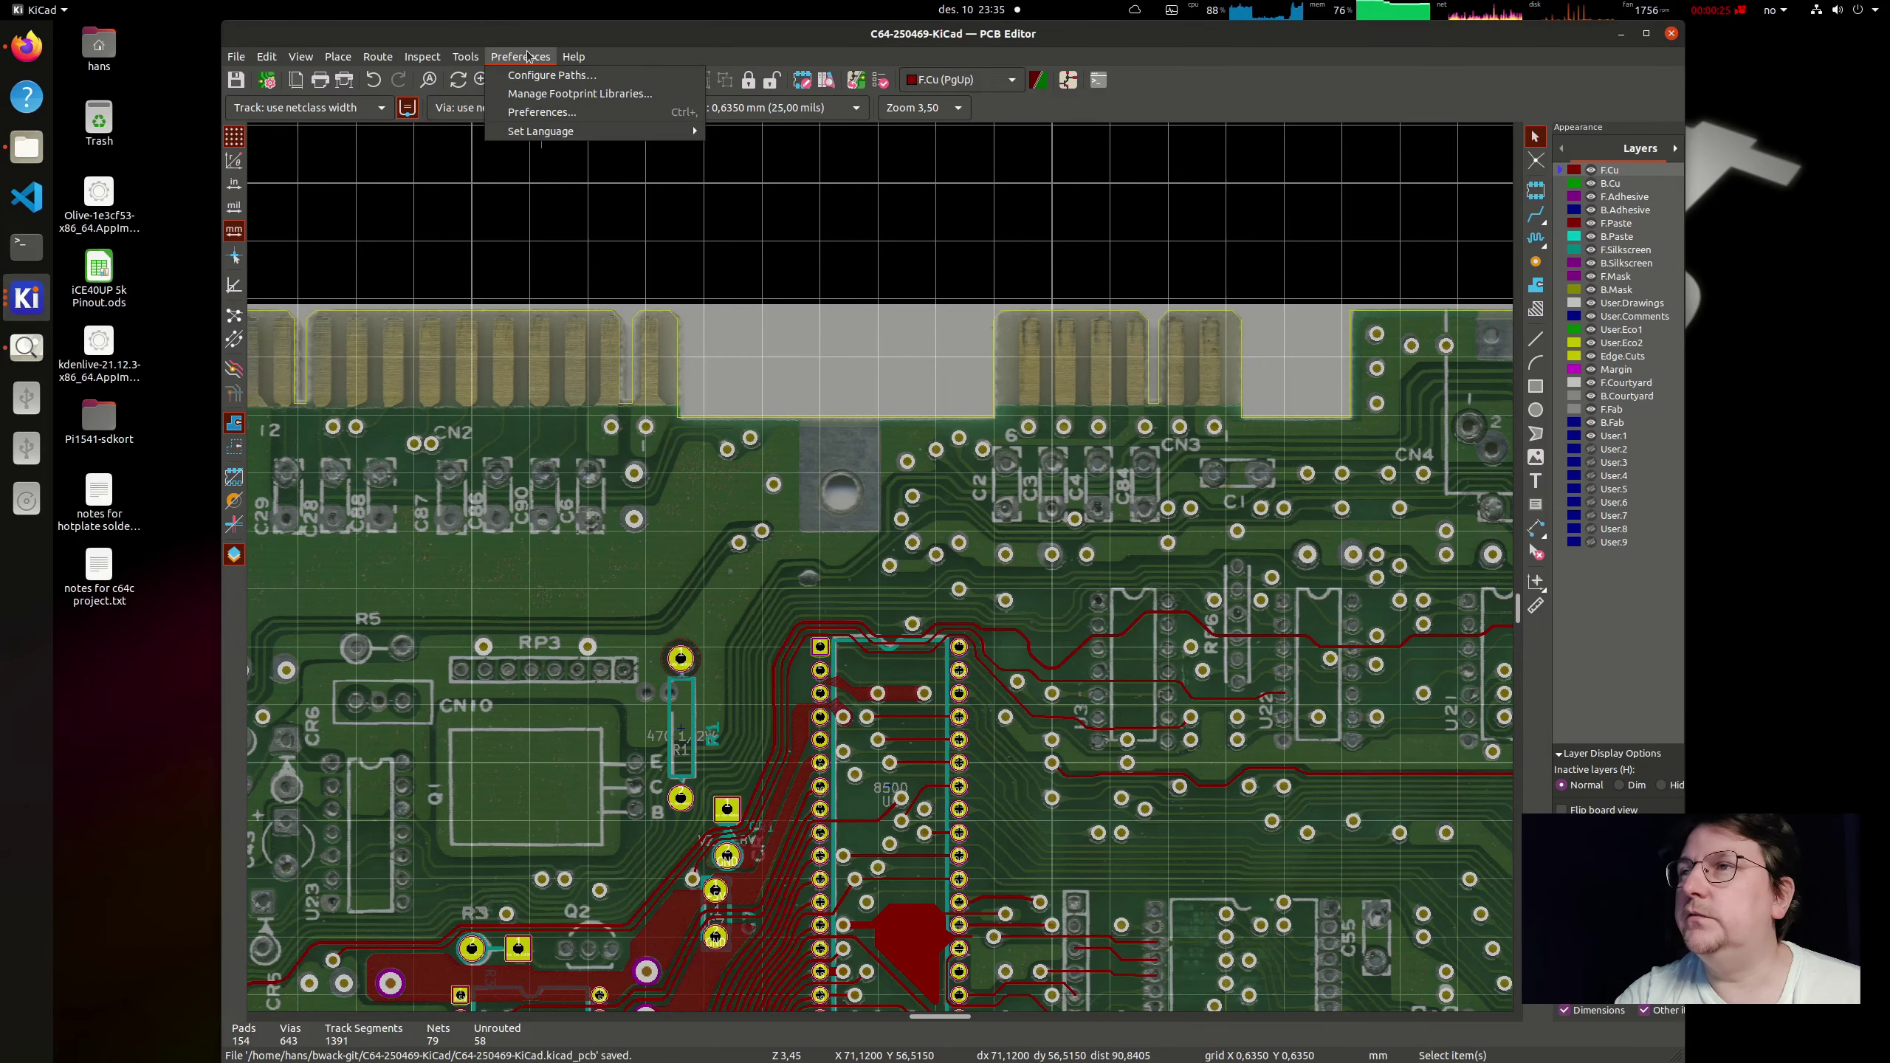
pyautogui.click(530, 94)
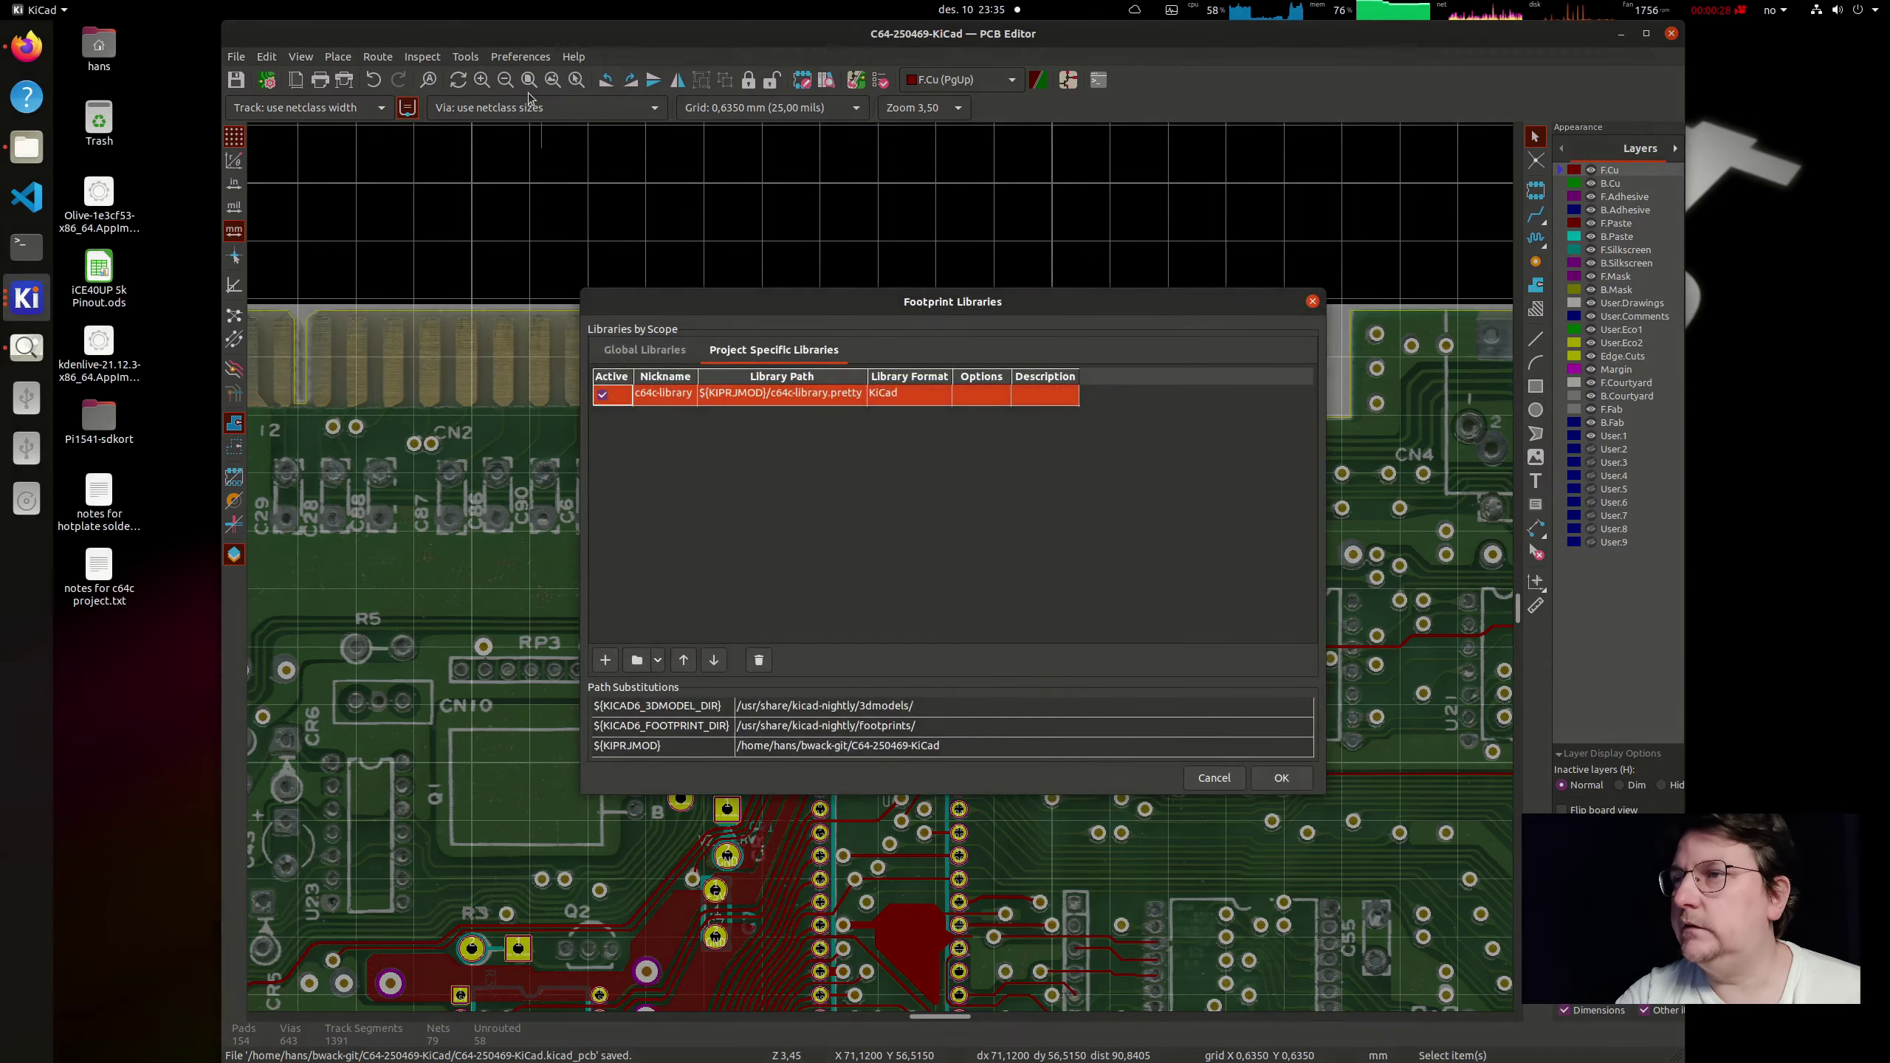
pyautogui.click(553, 199)
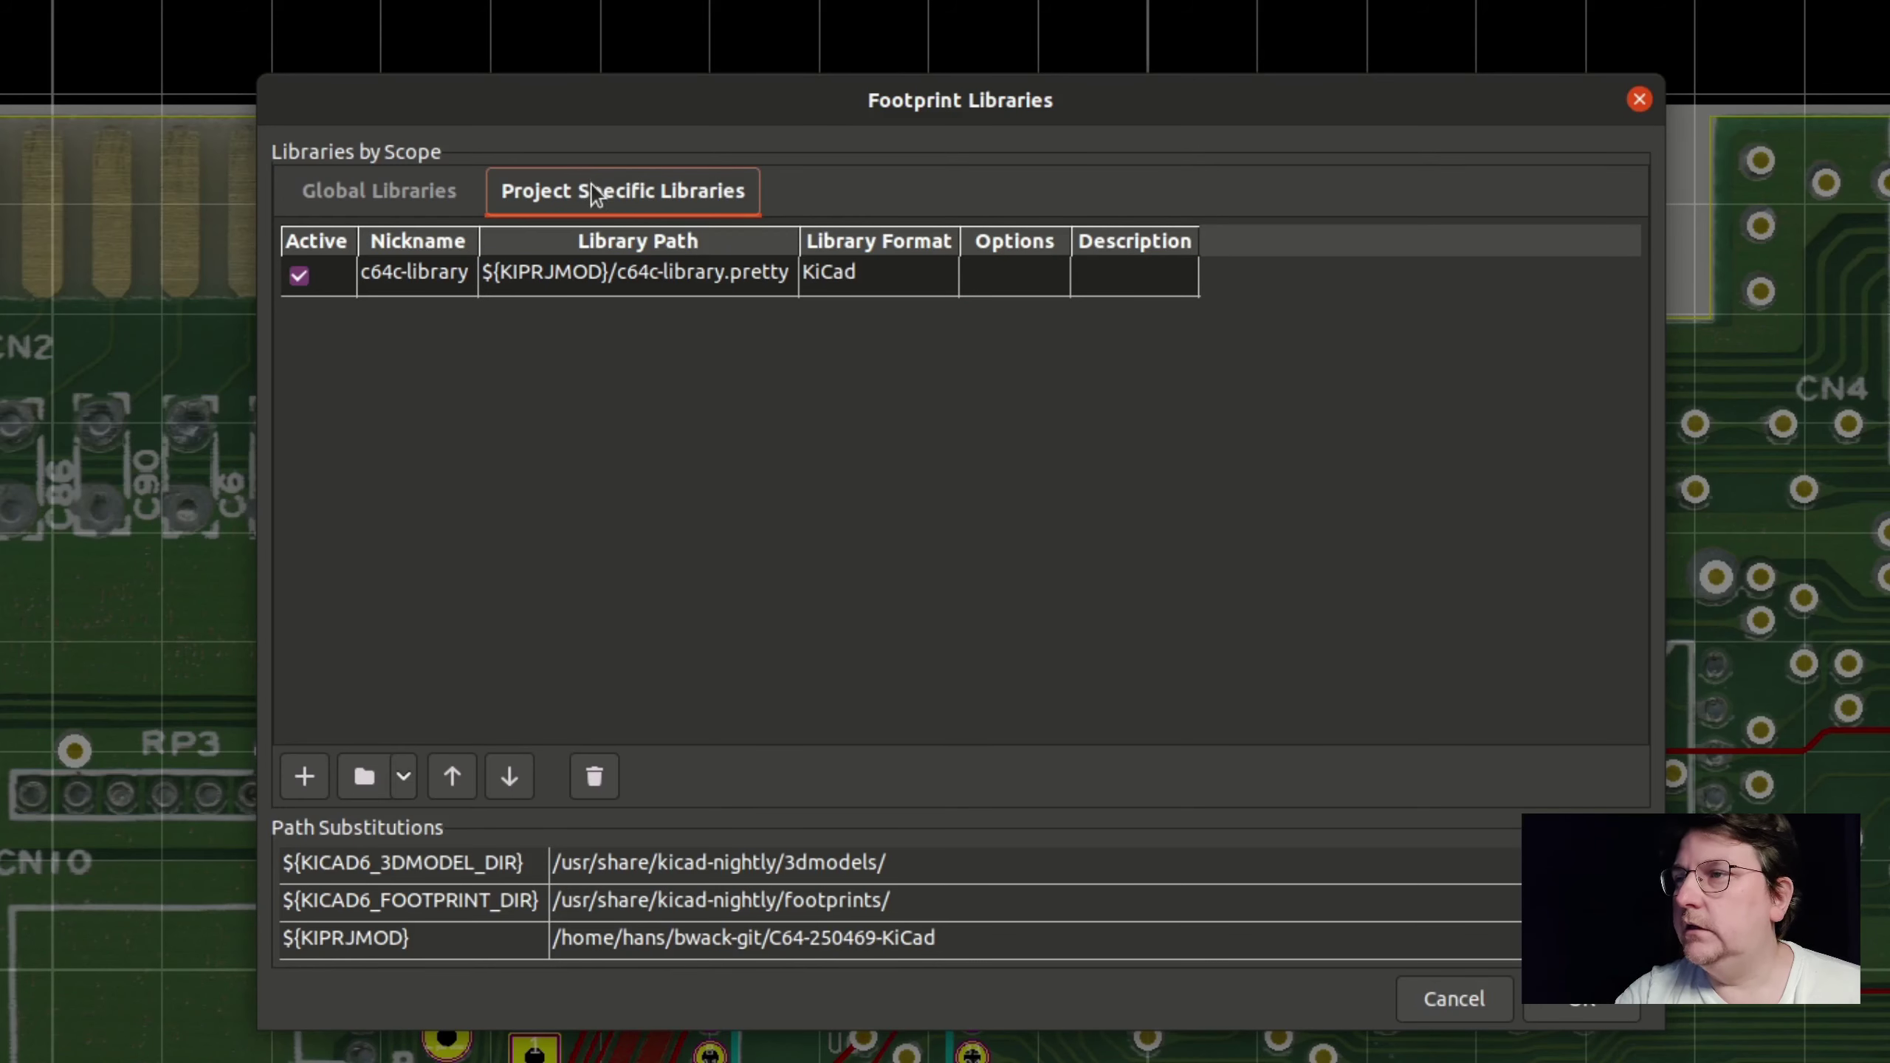
# Step: Add KU-14194HB-RevB-KiCad.pretty from the C64-250407-KiCad folder to the project-specific footprint libraries and accept the library table
pyautogui.click(658, 304)
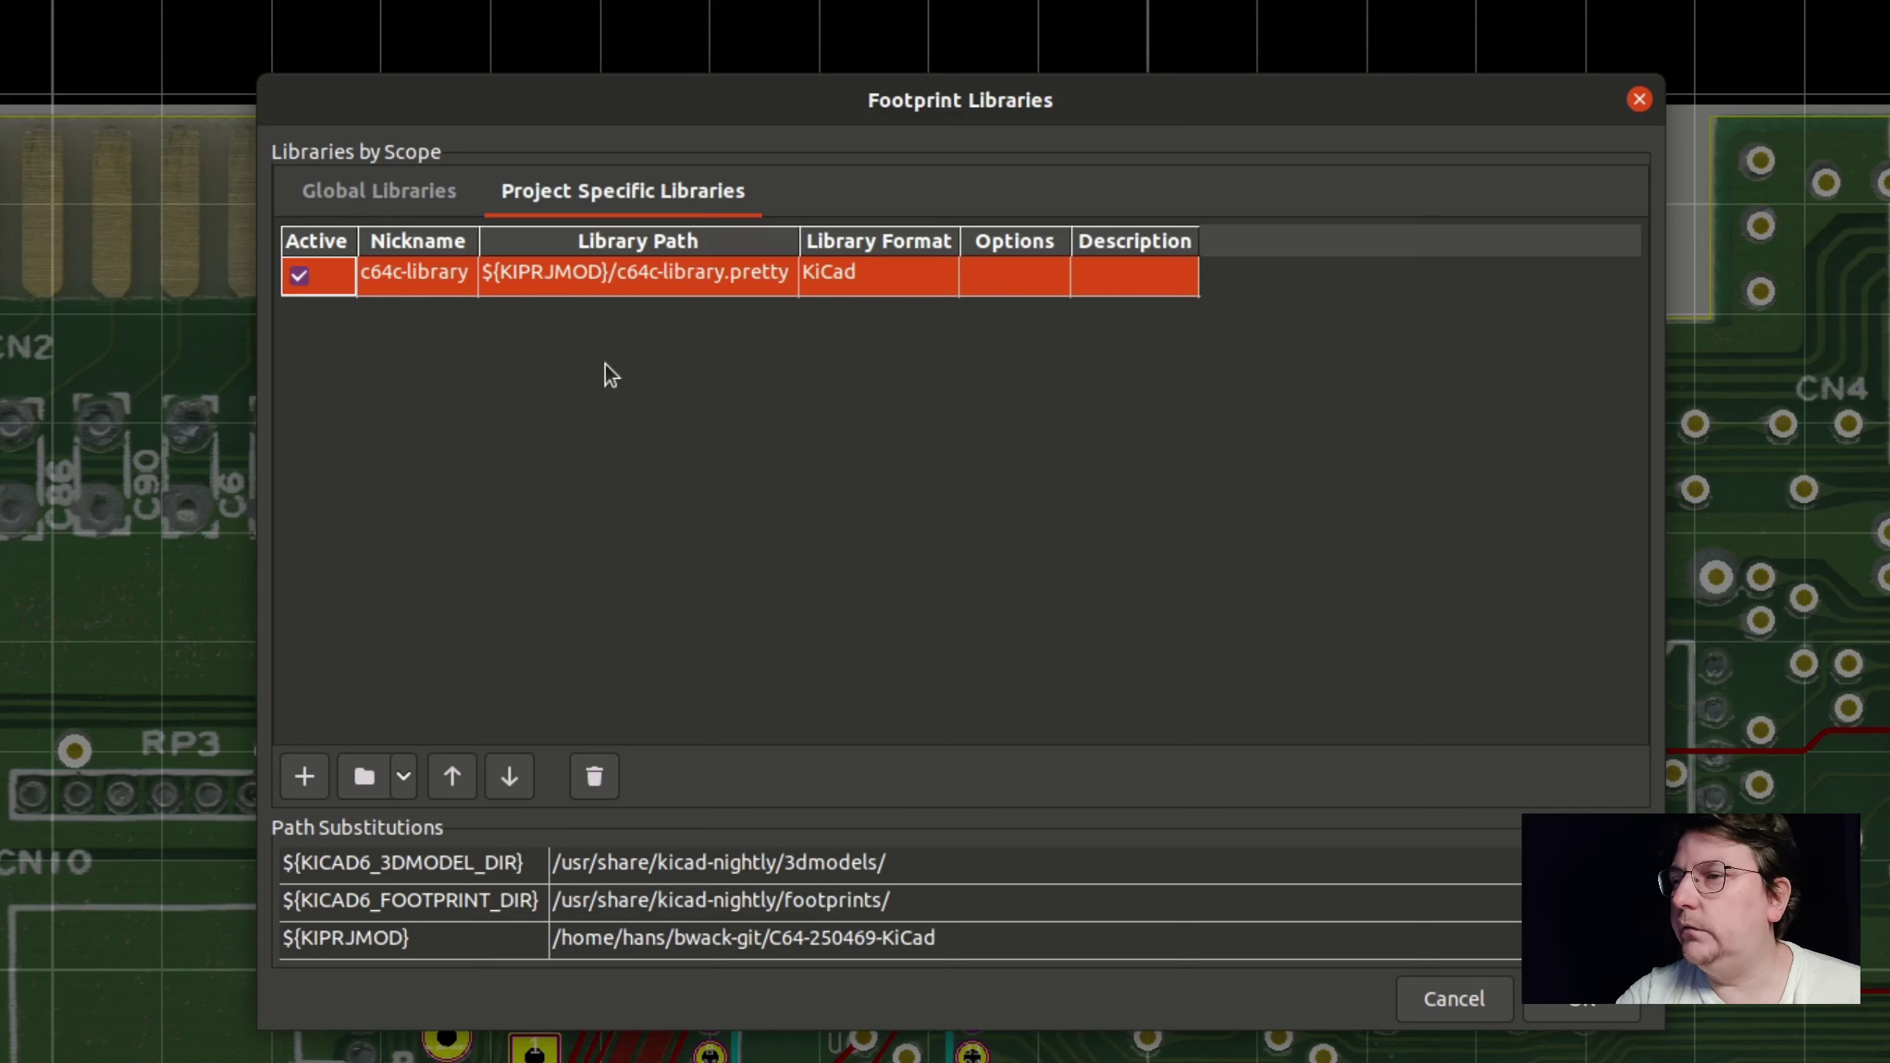
pyautogui.click(364, 776)
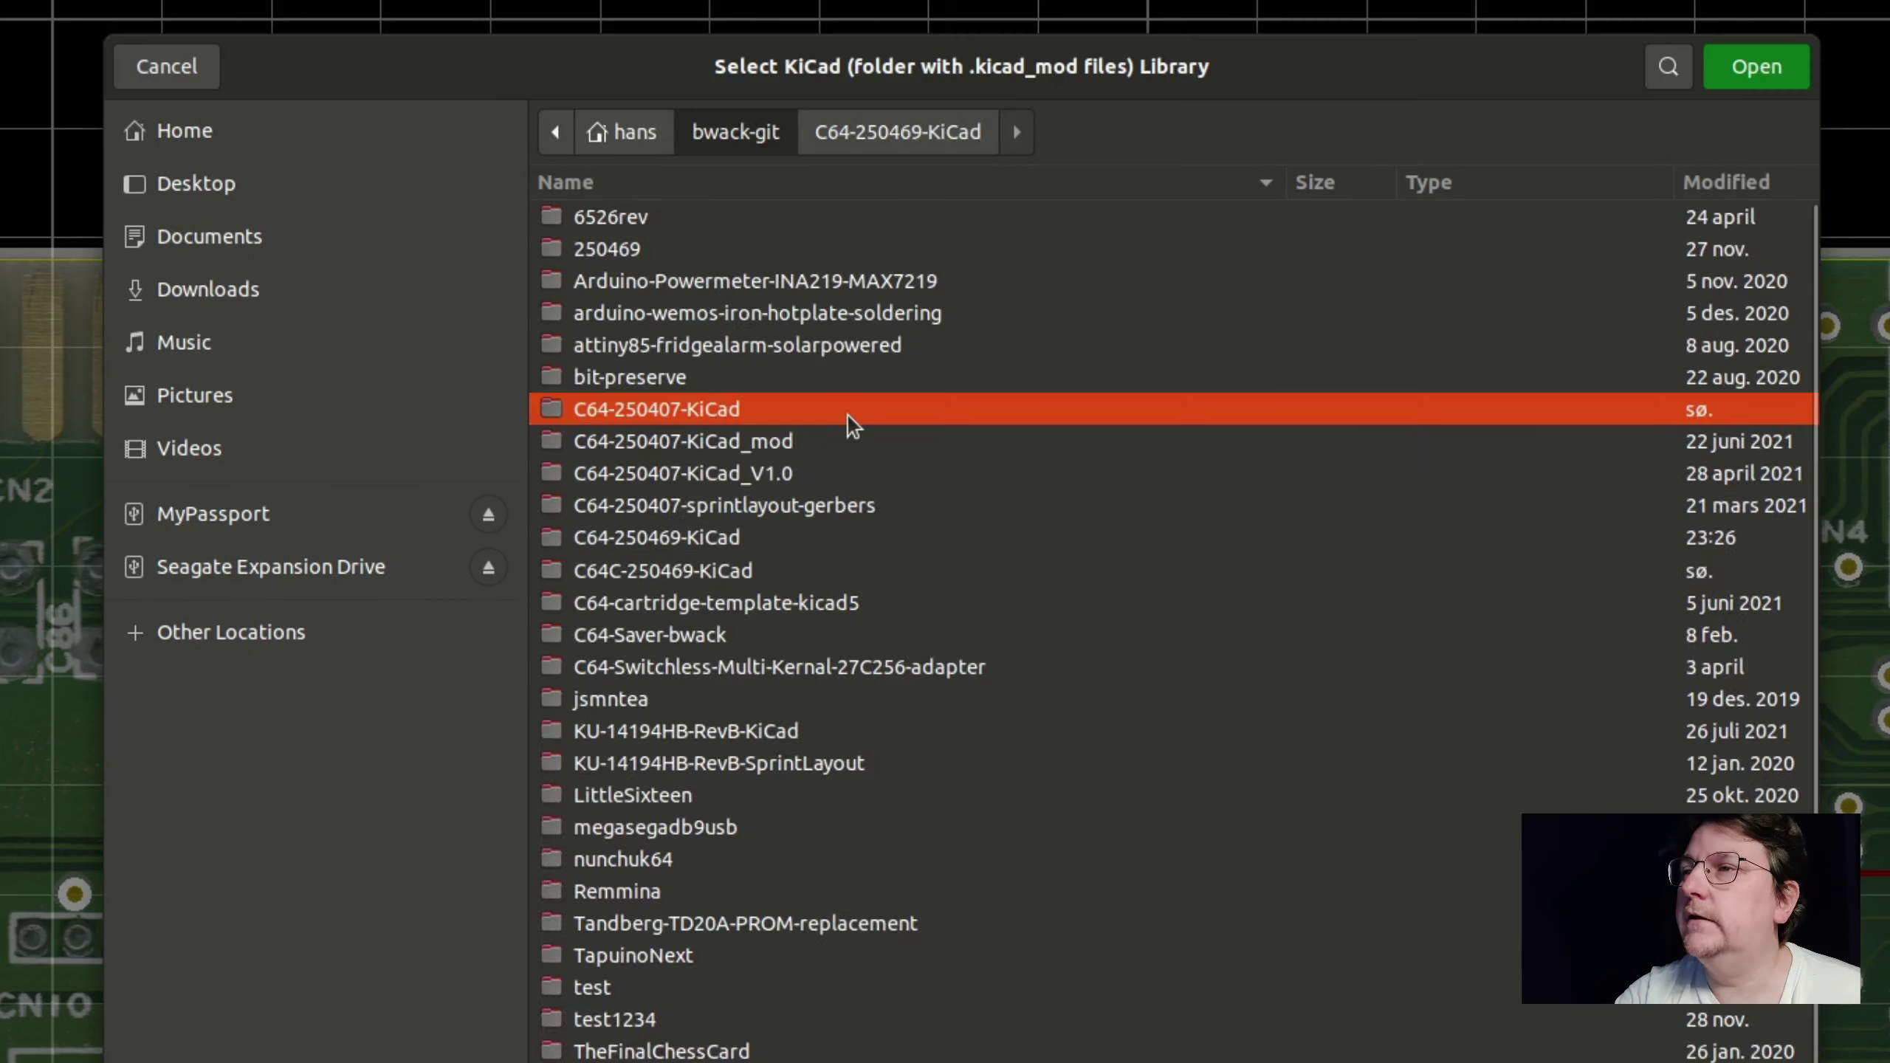
pyautogui.doubleClick(847, 415)
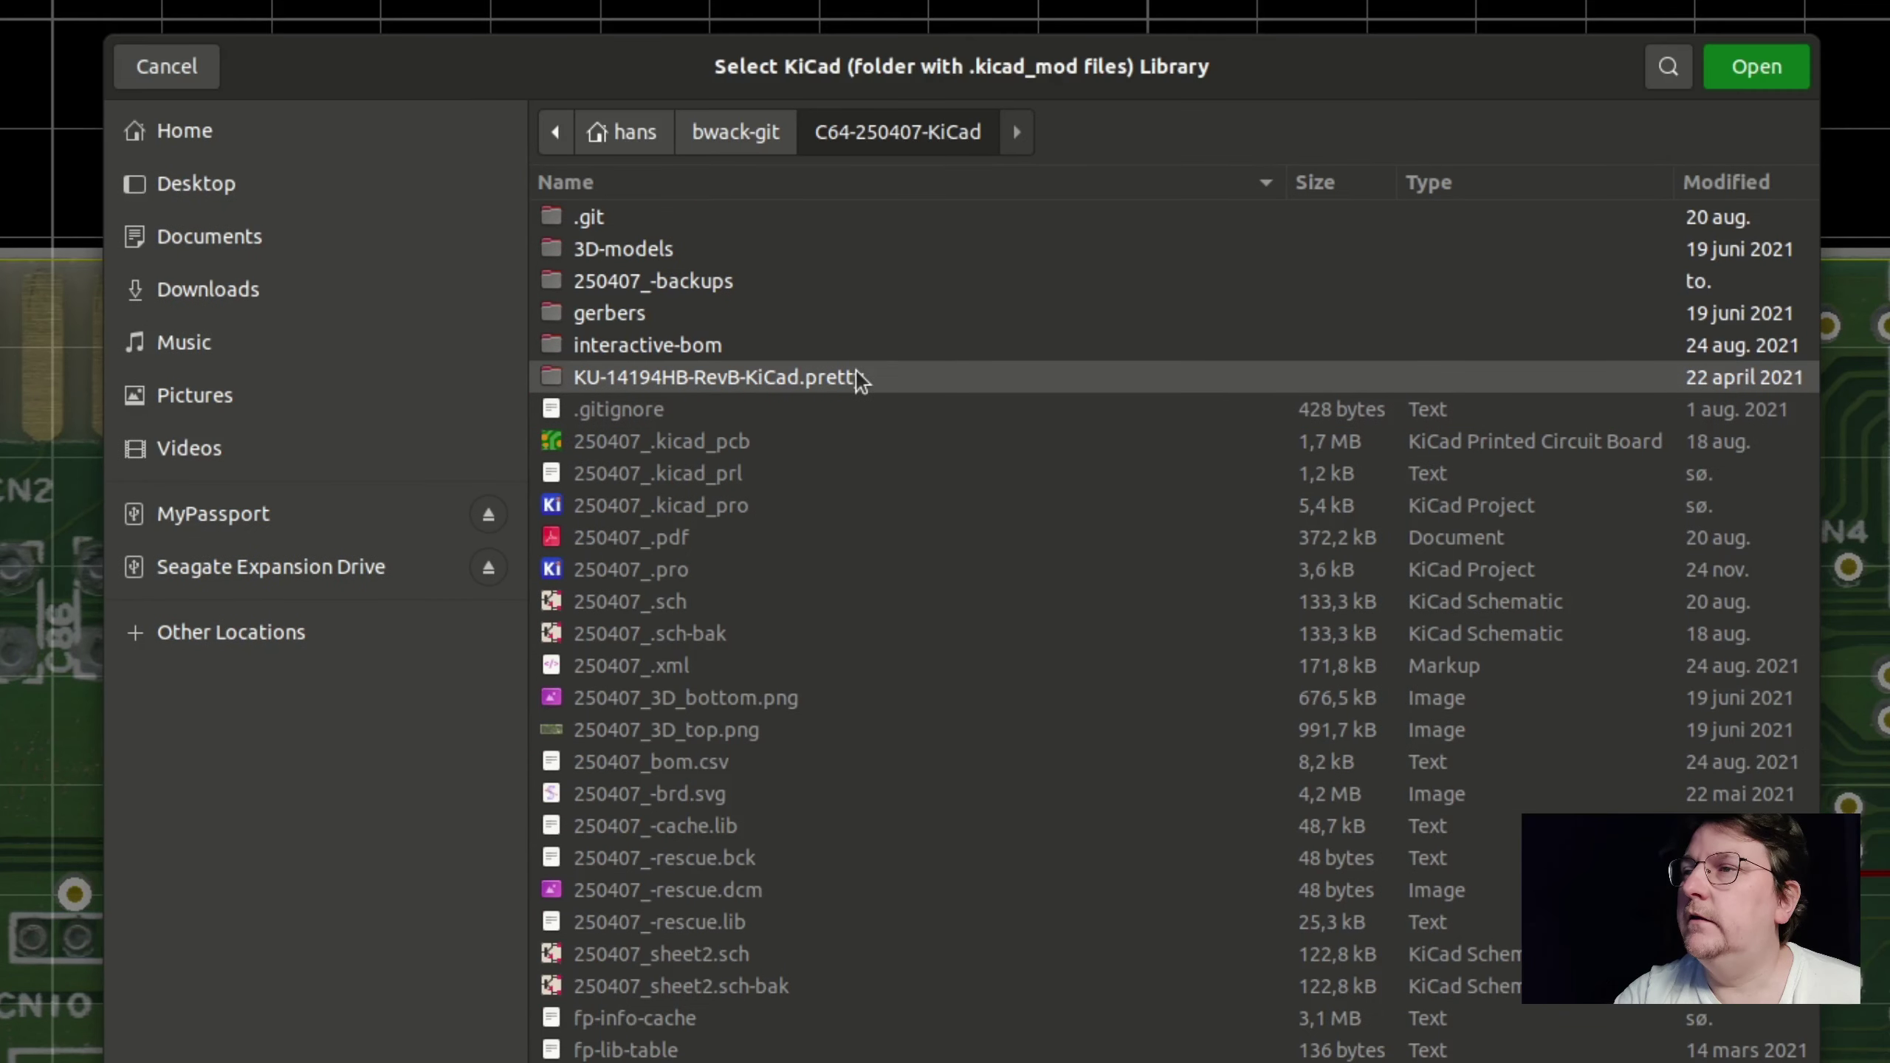
pyautogui.click(855, 375)
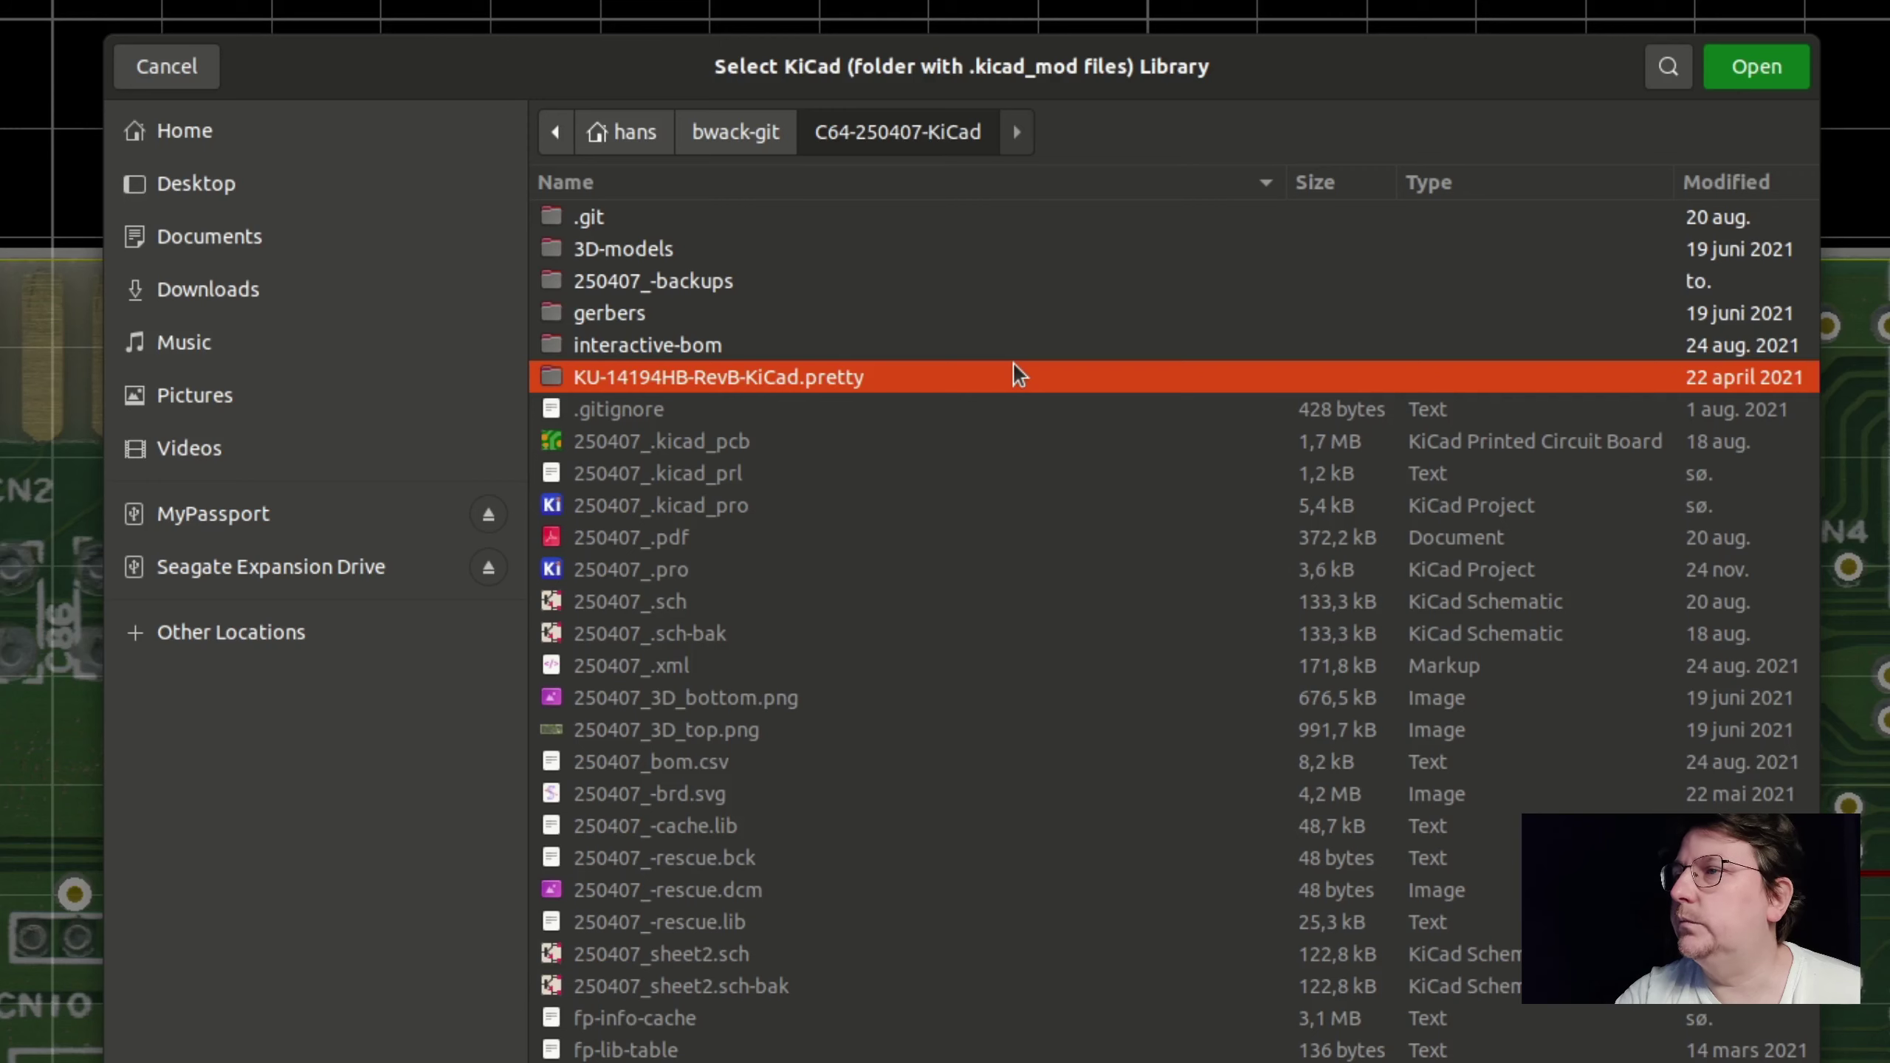
pyautogui.click(1746, 65)
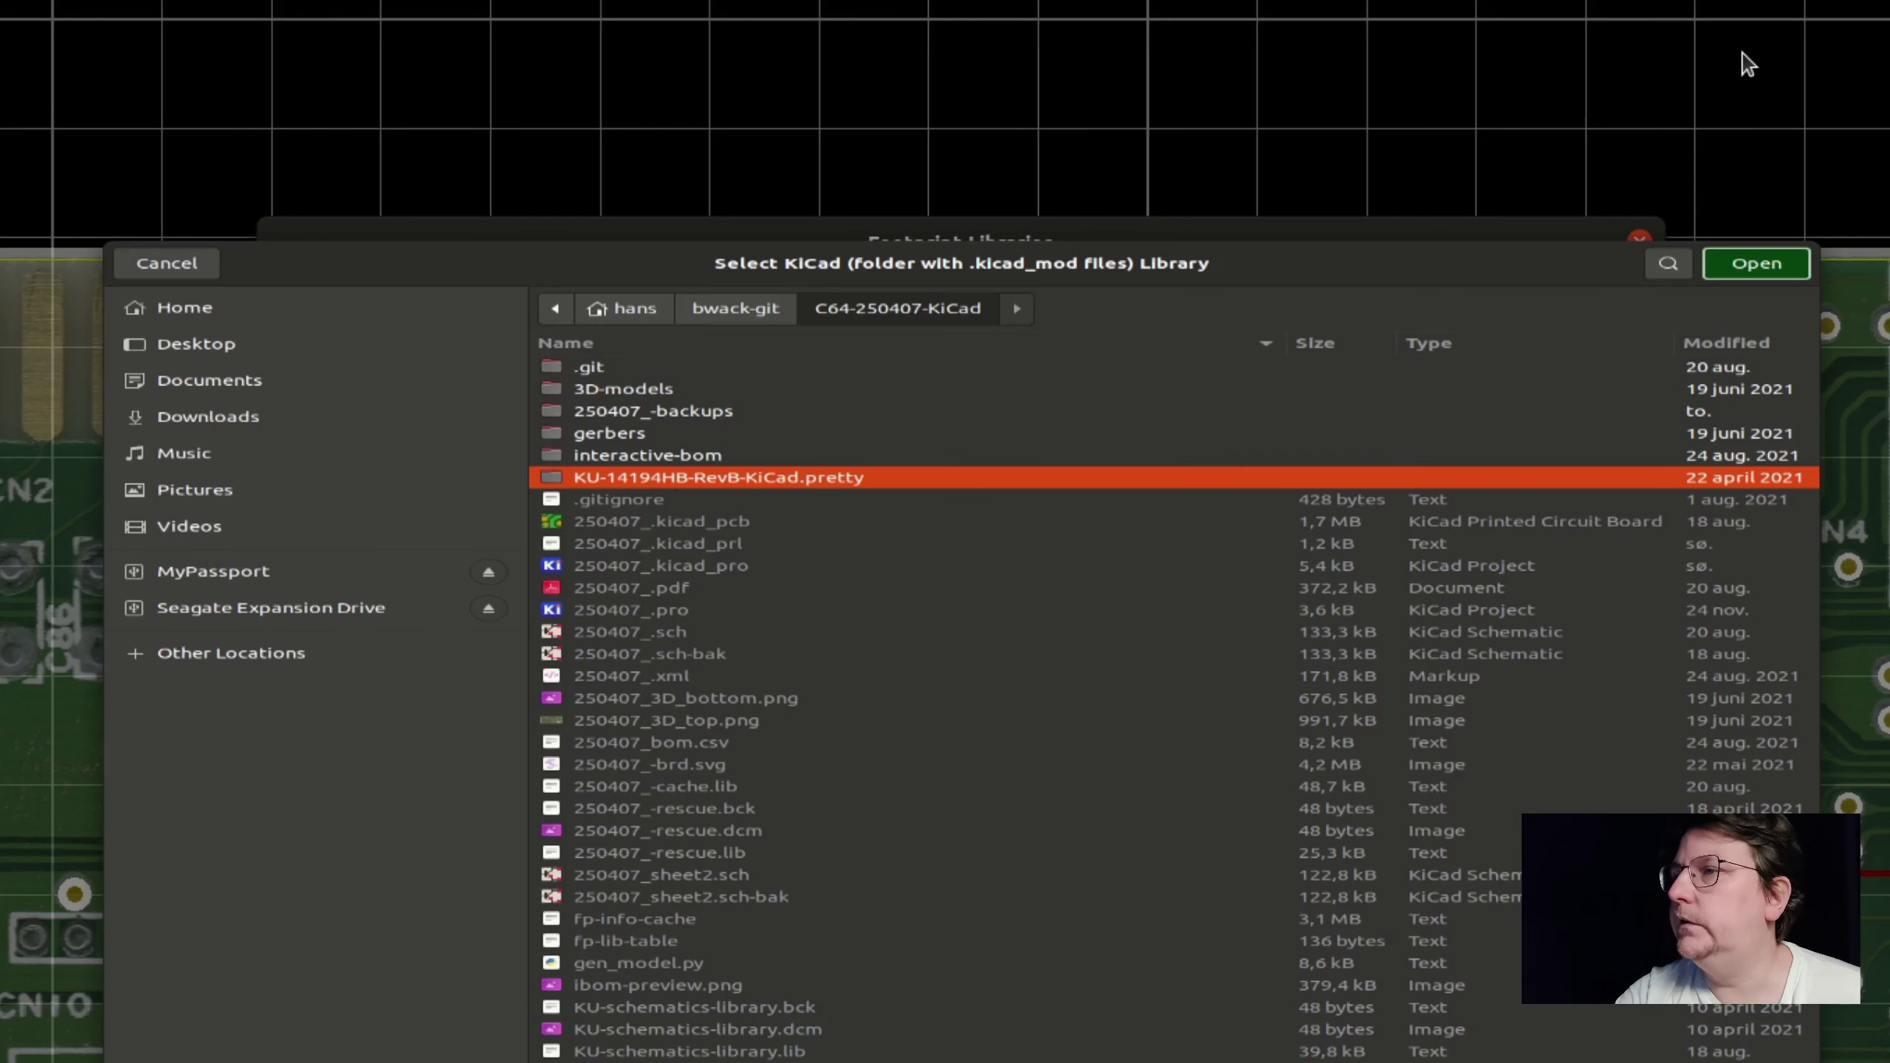
pyautogui.press('Return')
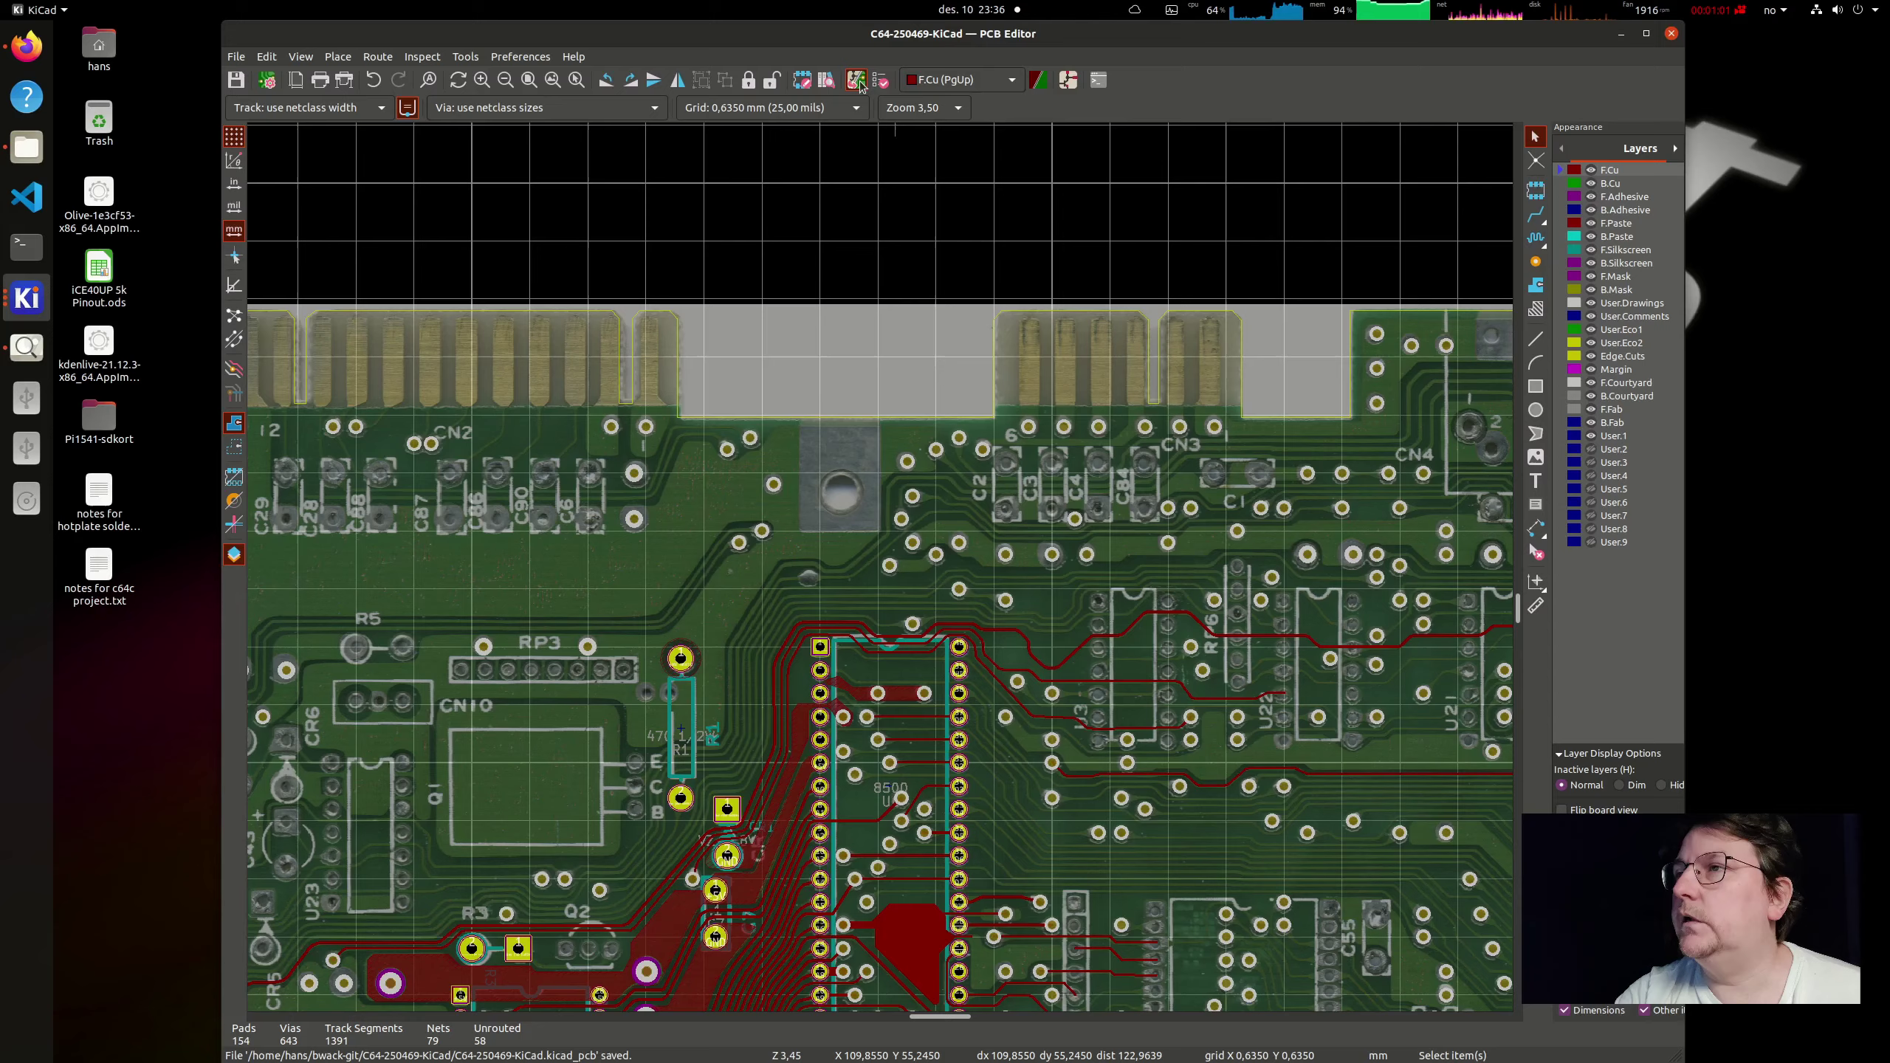
# Step: Open the Footprint Editor and preview the CAP_AXIAL_P12.7mm and DIP24 footprints from the KU-14194HB-RevB-KiCad library
pyautogui.click(801, 81)
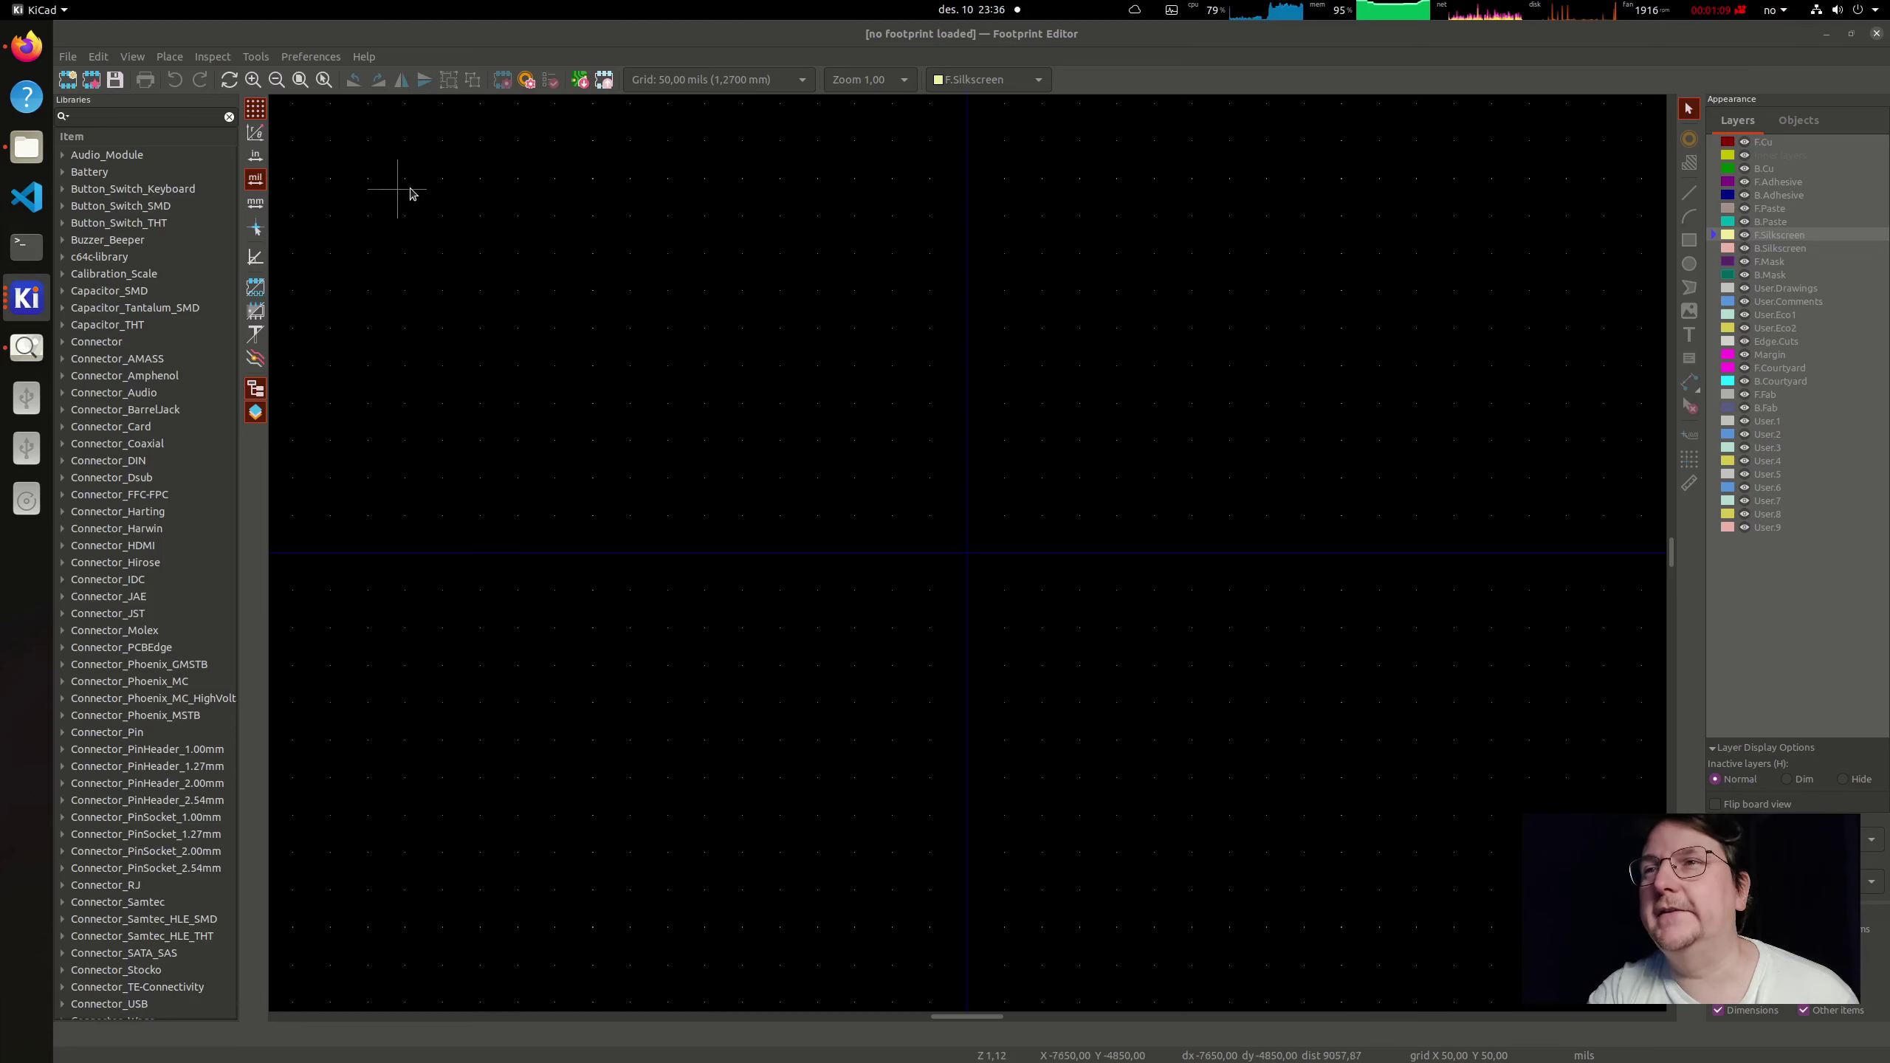
pyautogui.scroll(-15, 143, 525)
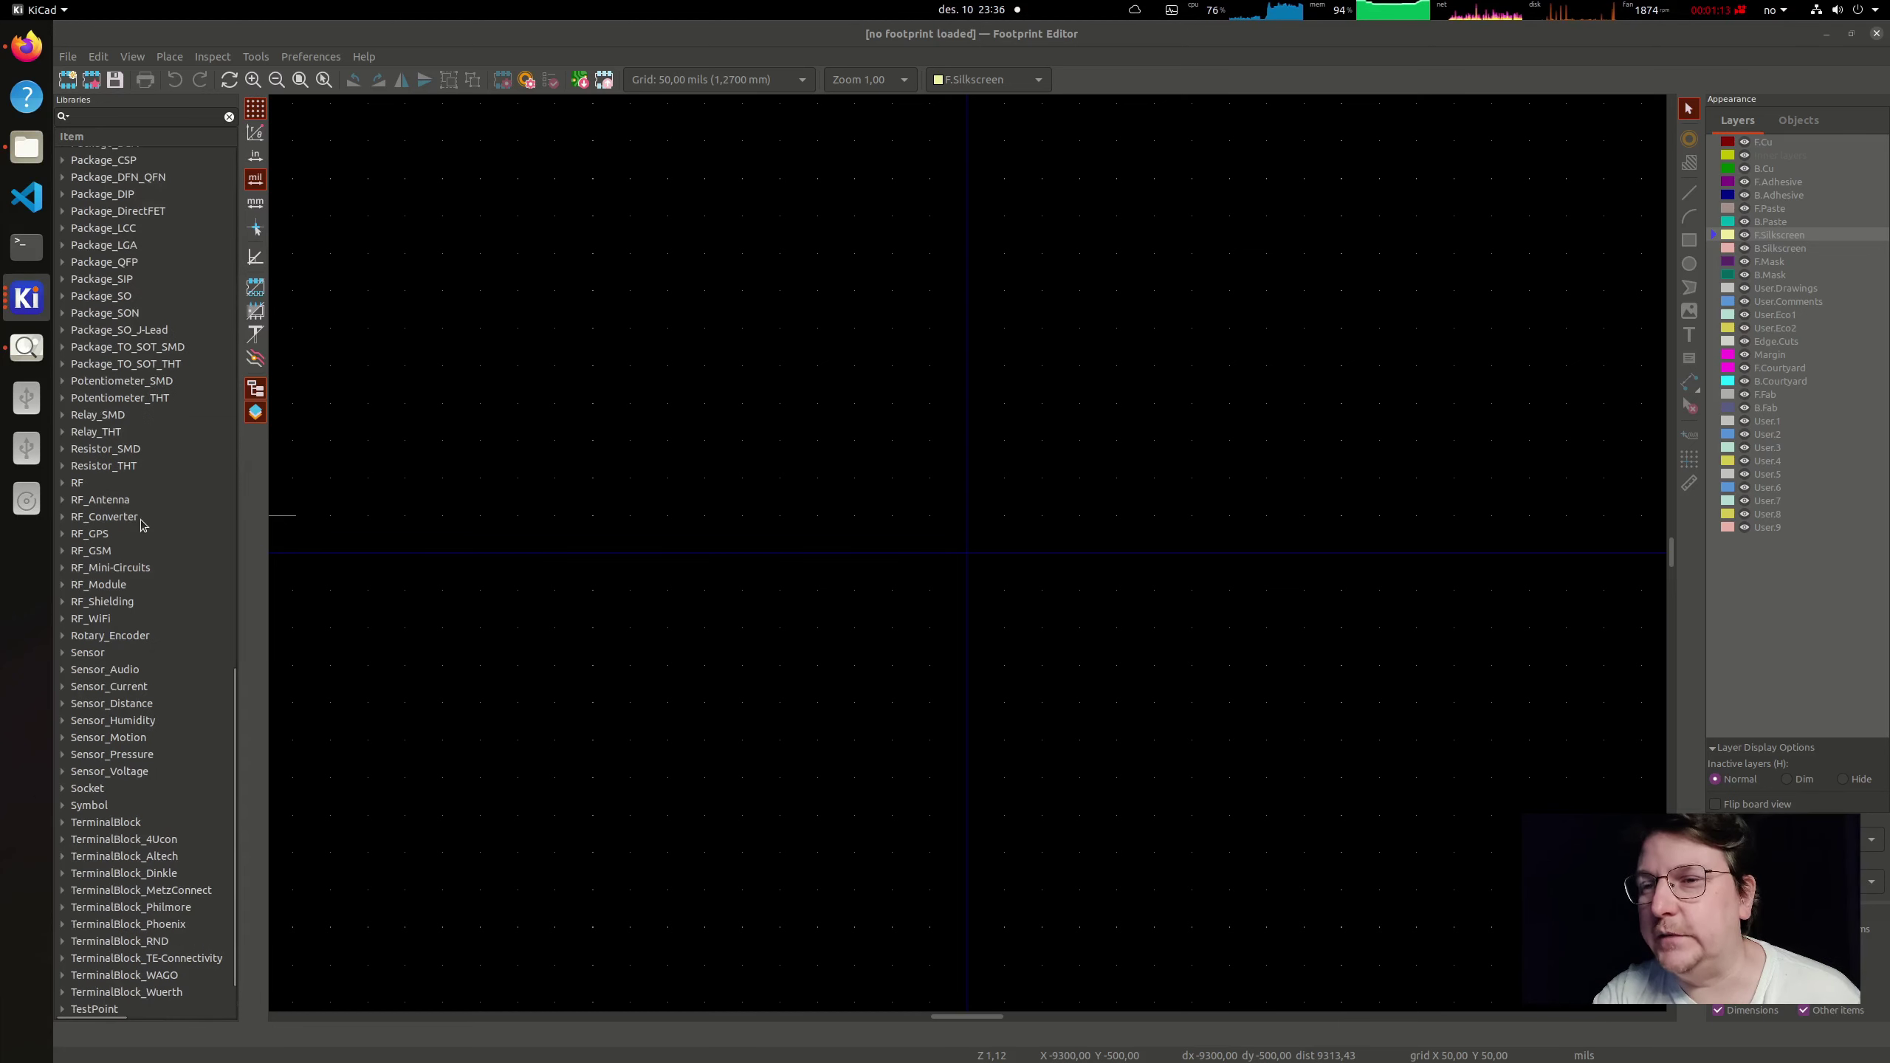
pyautogui.scroll(8, 146, 447)
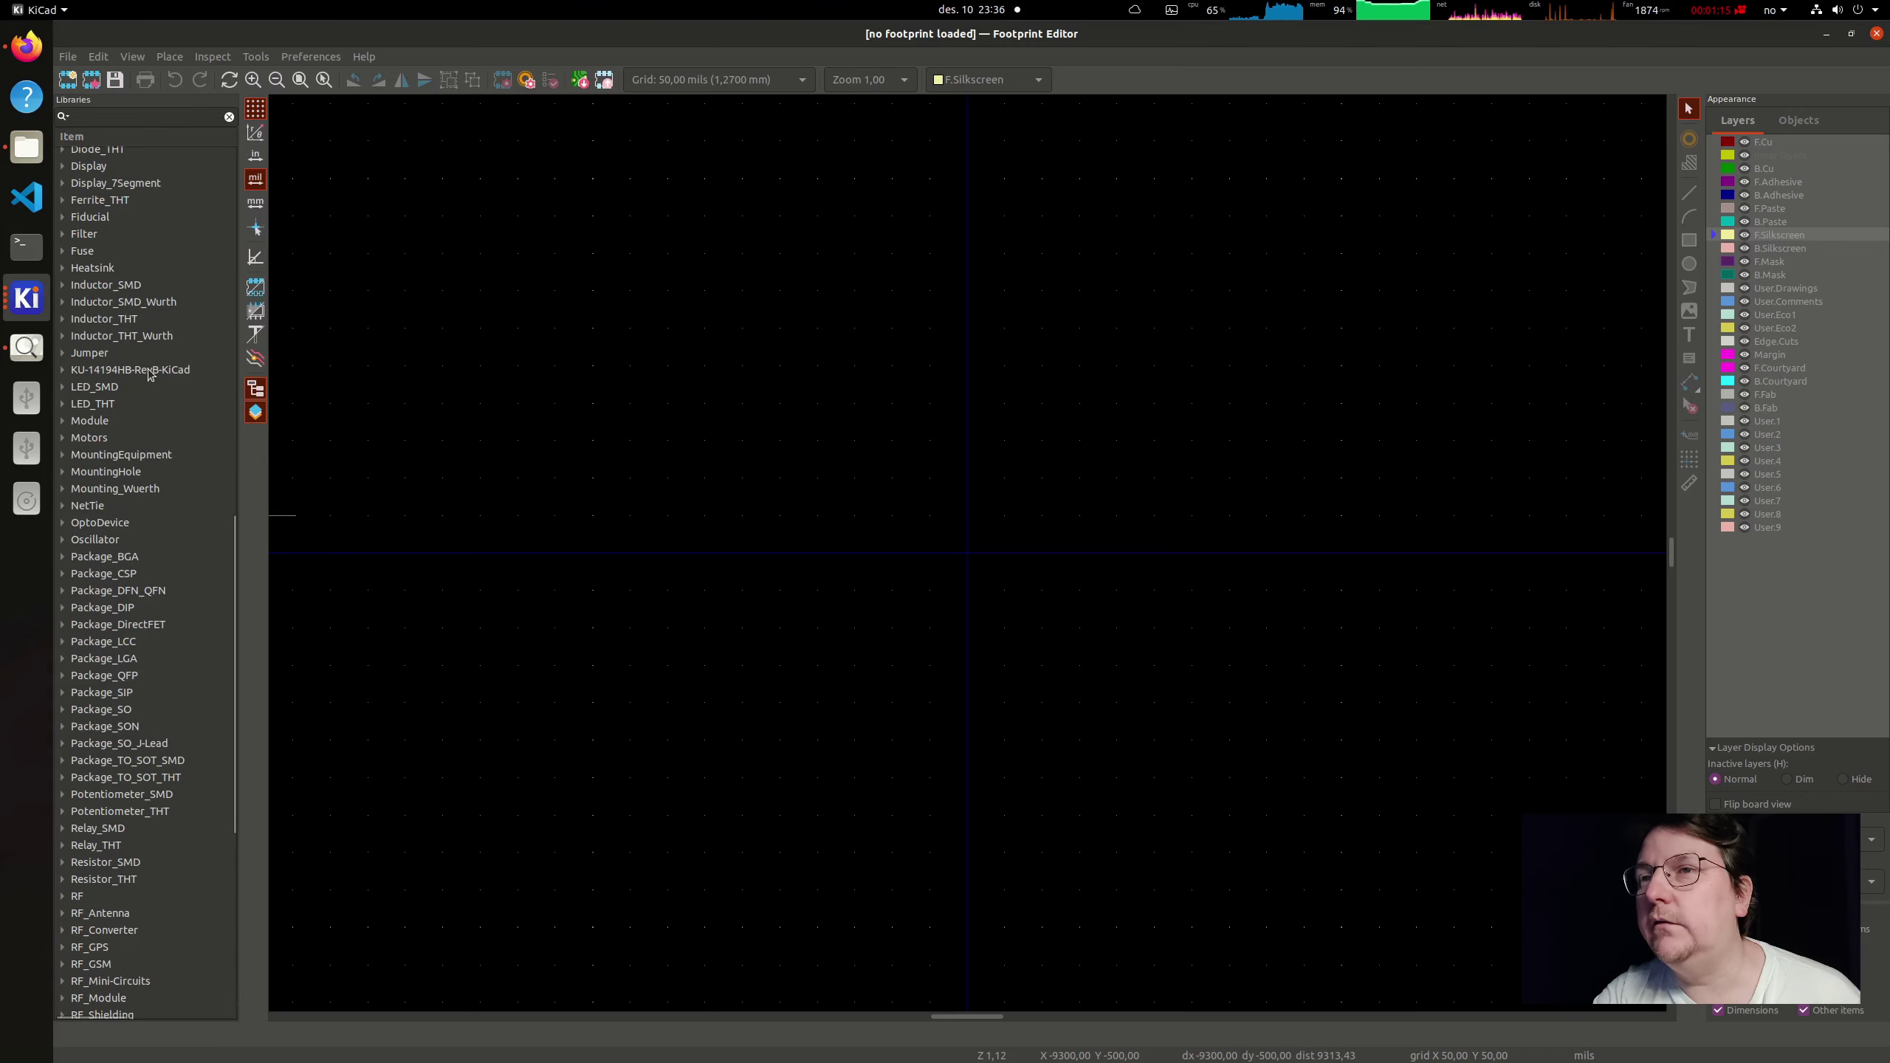
pyautogui.doubleClick(152, 370)
pyautogui.click(172, 522)
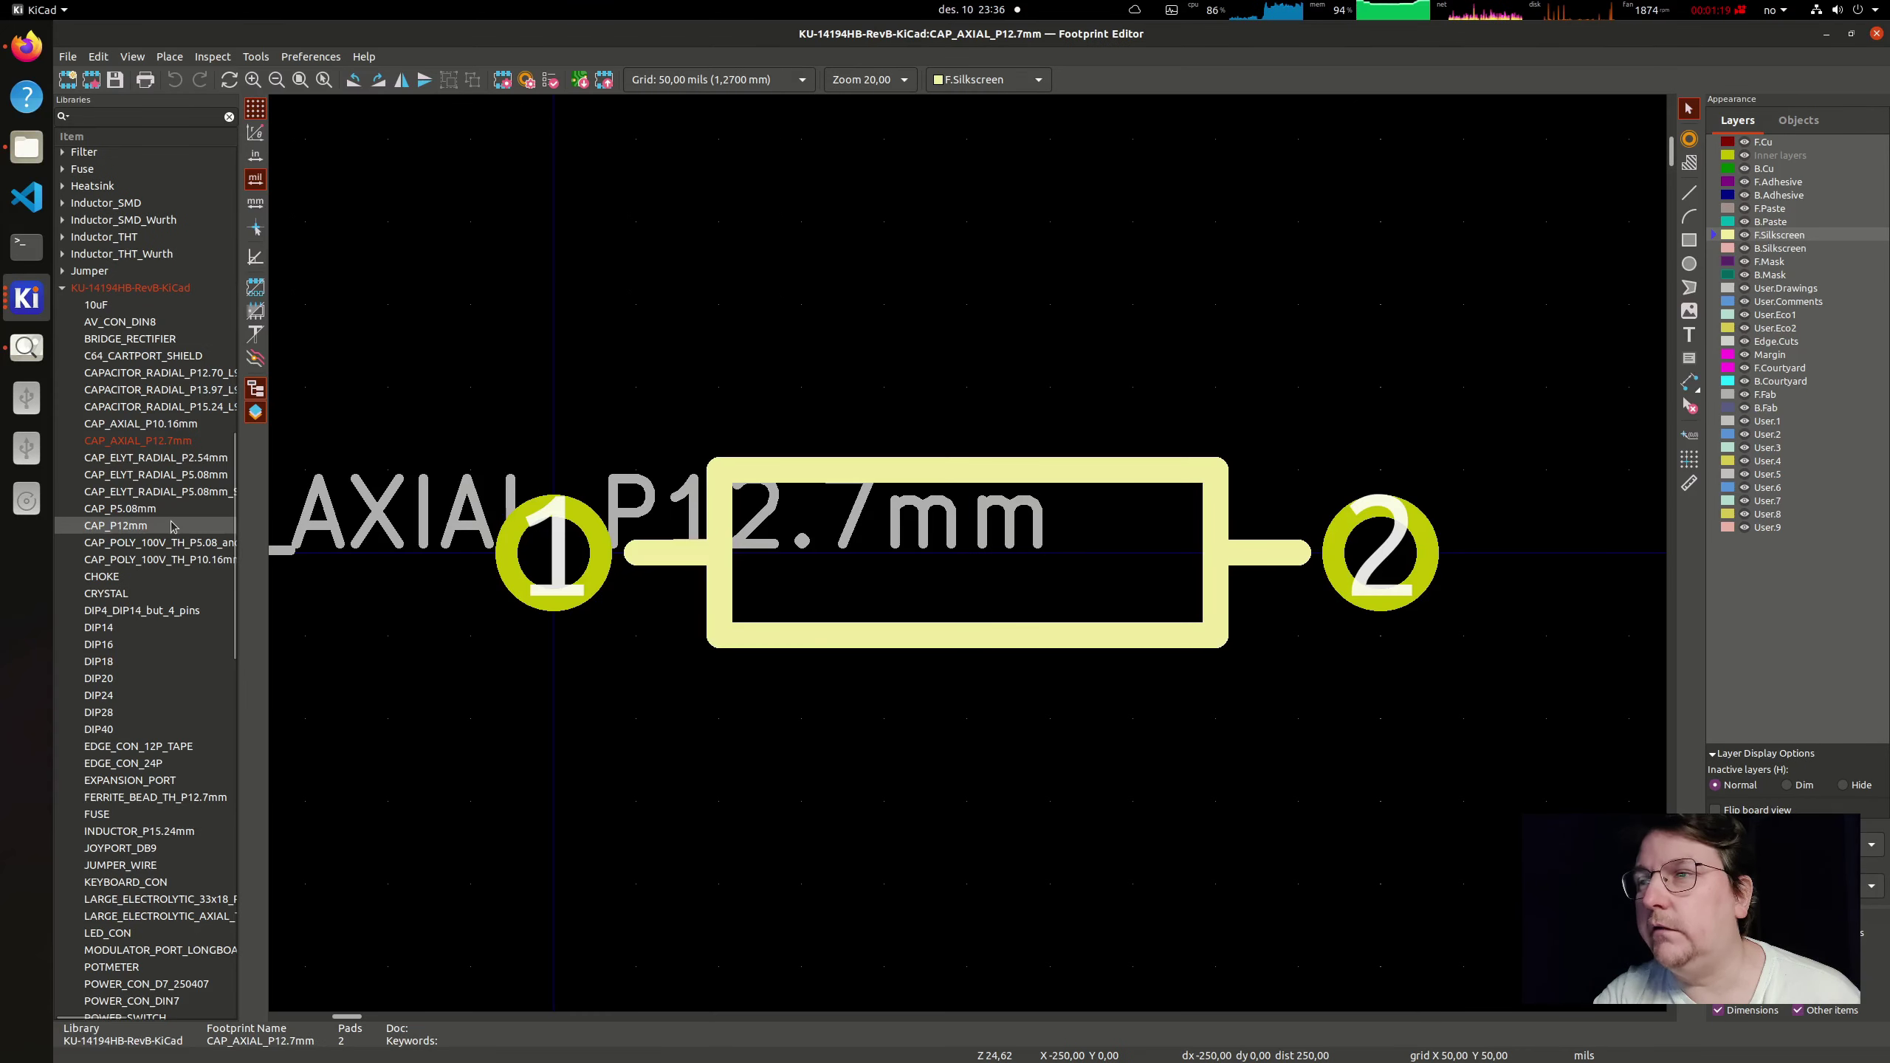
pyautogui.scroll(-3, 172, 525)
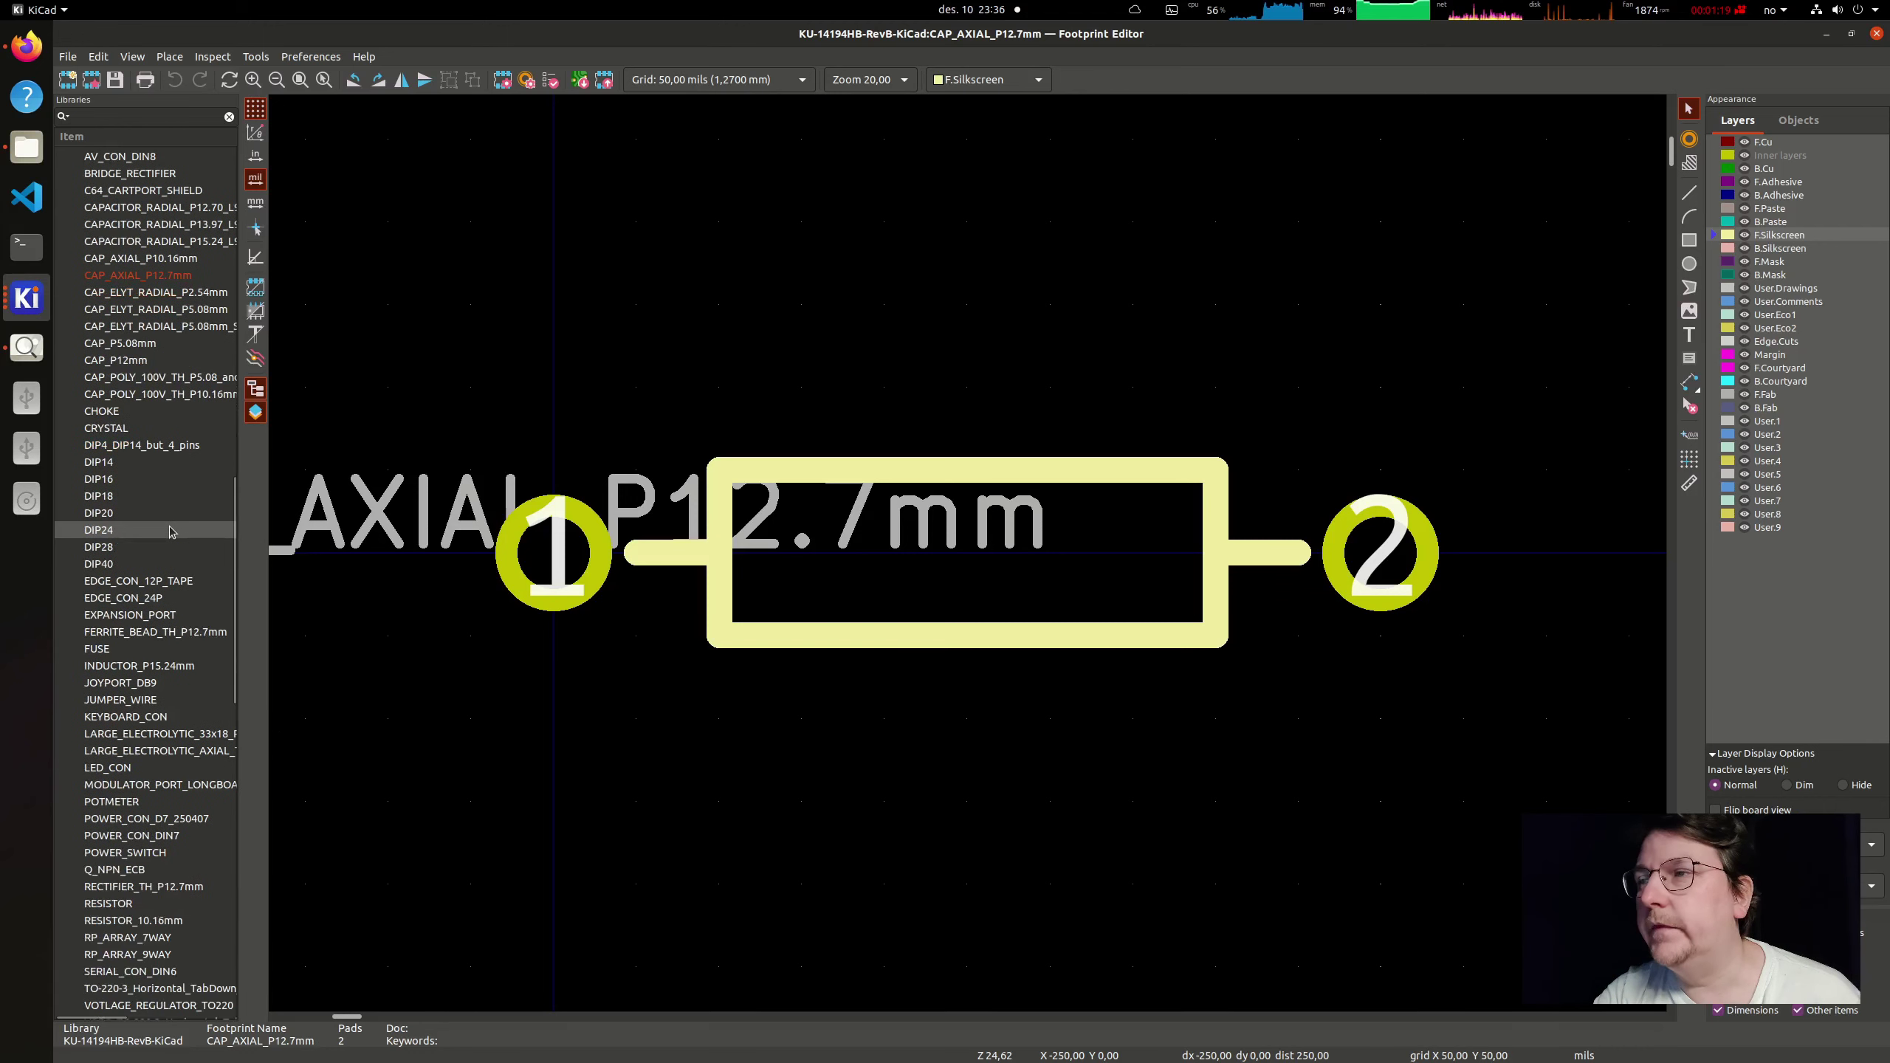
pyautogui.click(170, 528)
# Step: Preview the SERIAL_CON_DIN6 footprint and look through the library's connector footprints for the cassette edge connector
pyautogui.scroll(-2, 171, 527)
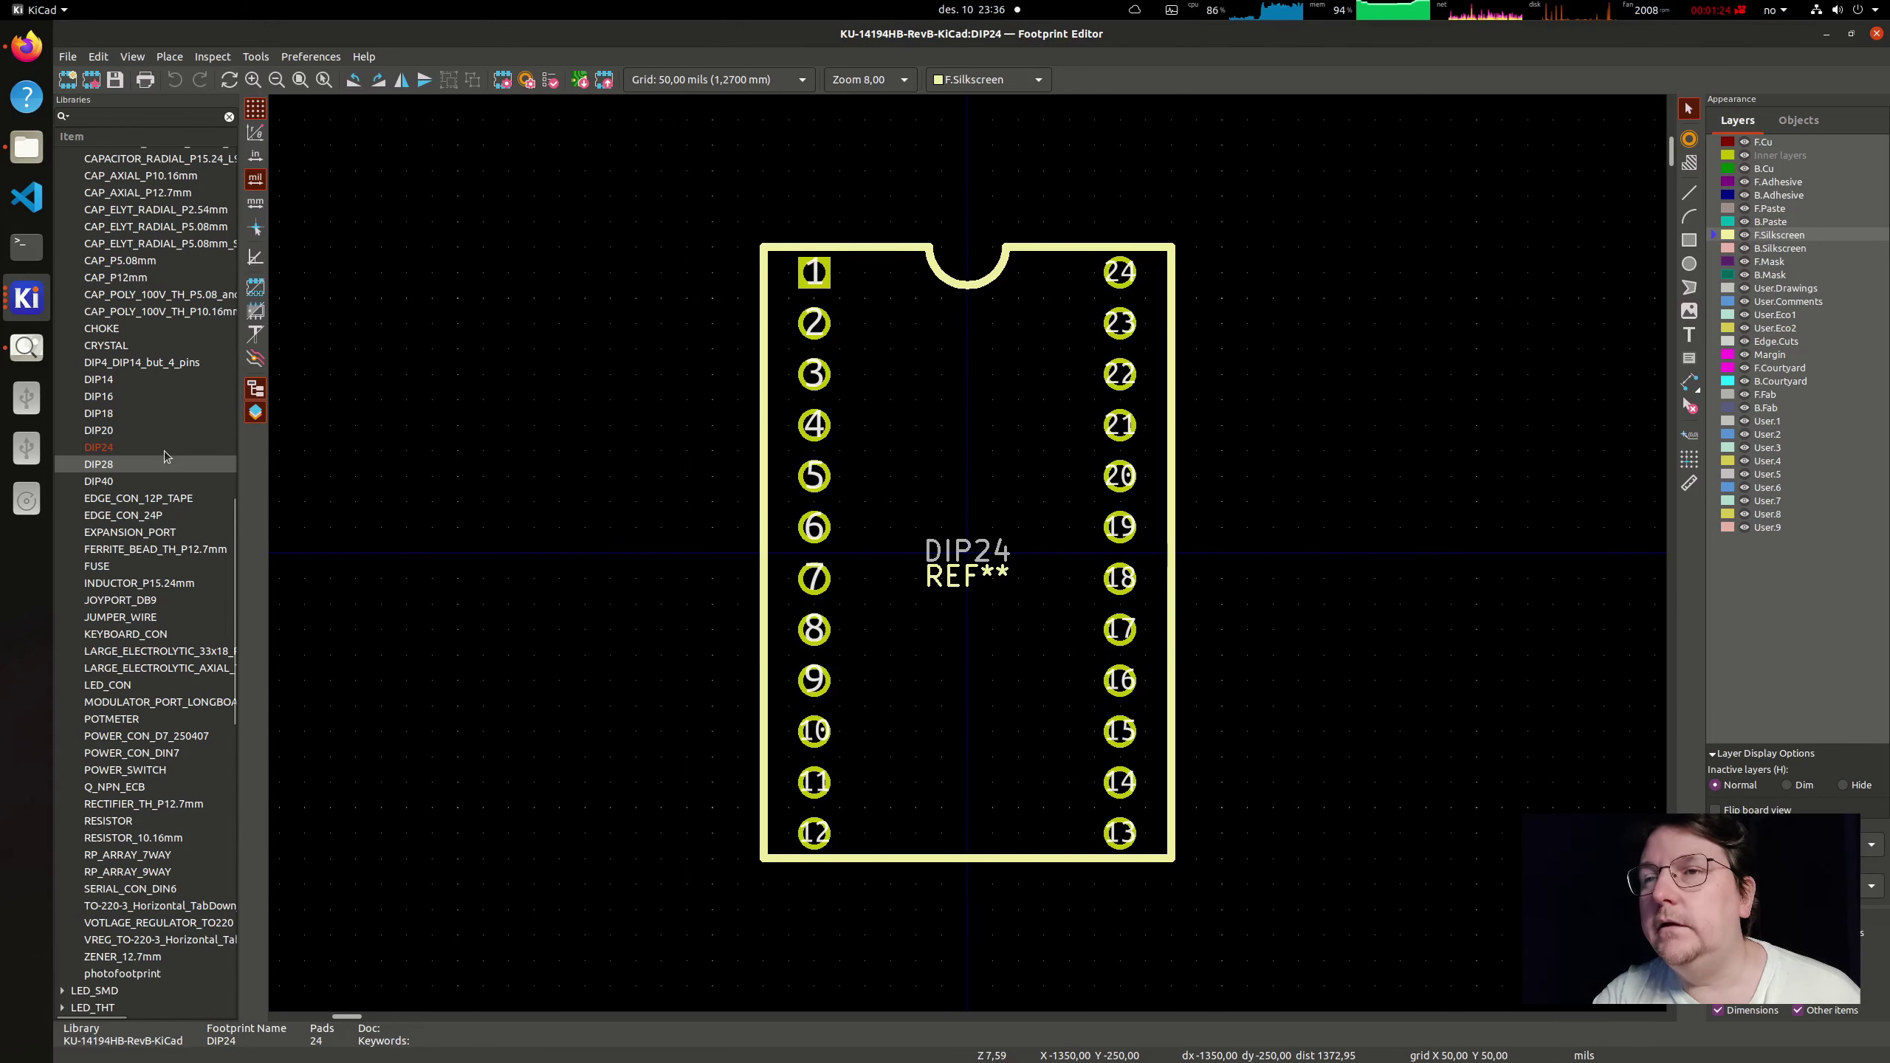
pyautogui.scroll(-2, 164, 451)
pyautogui.scroll(-4, 171, 595)
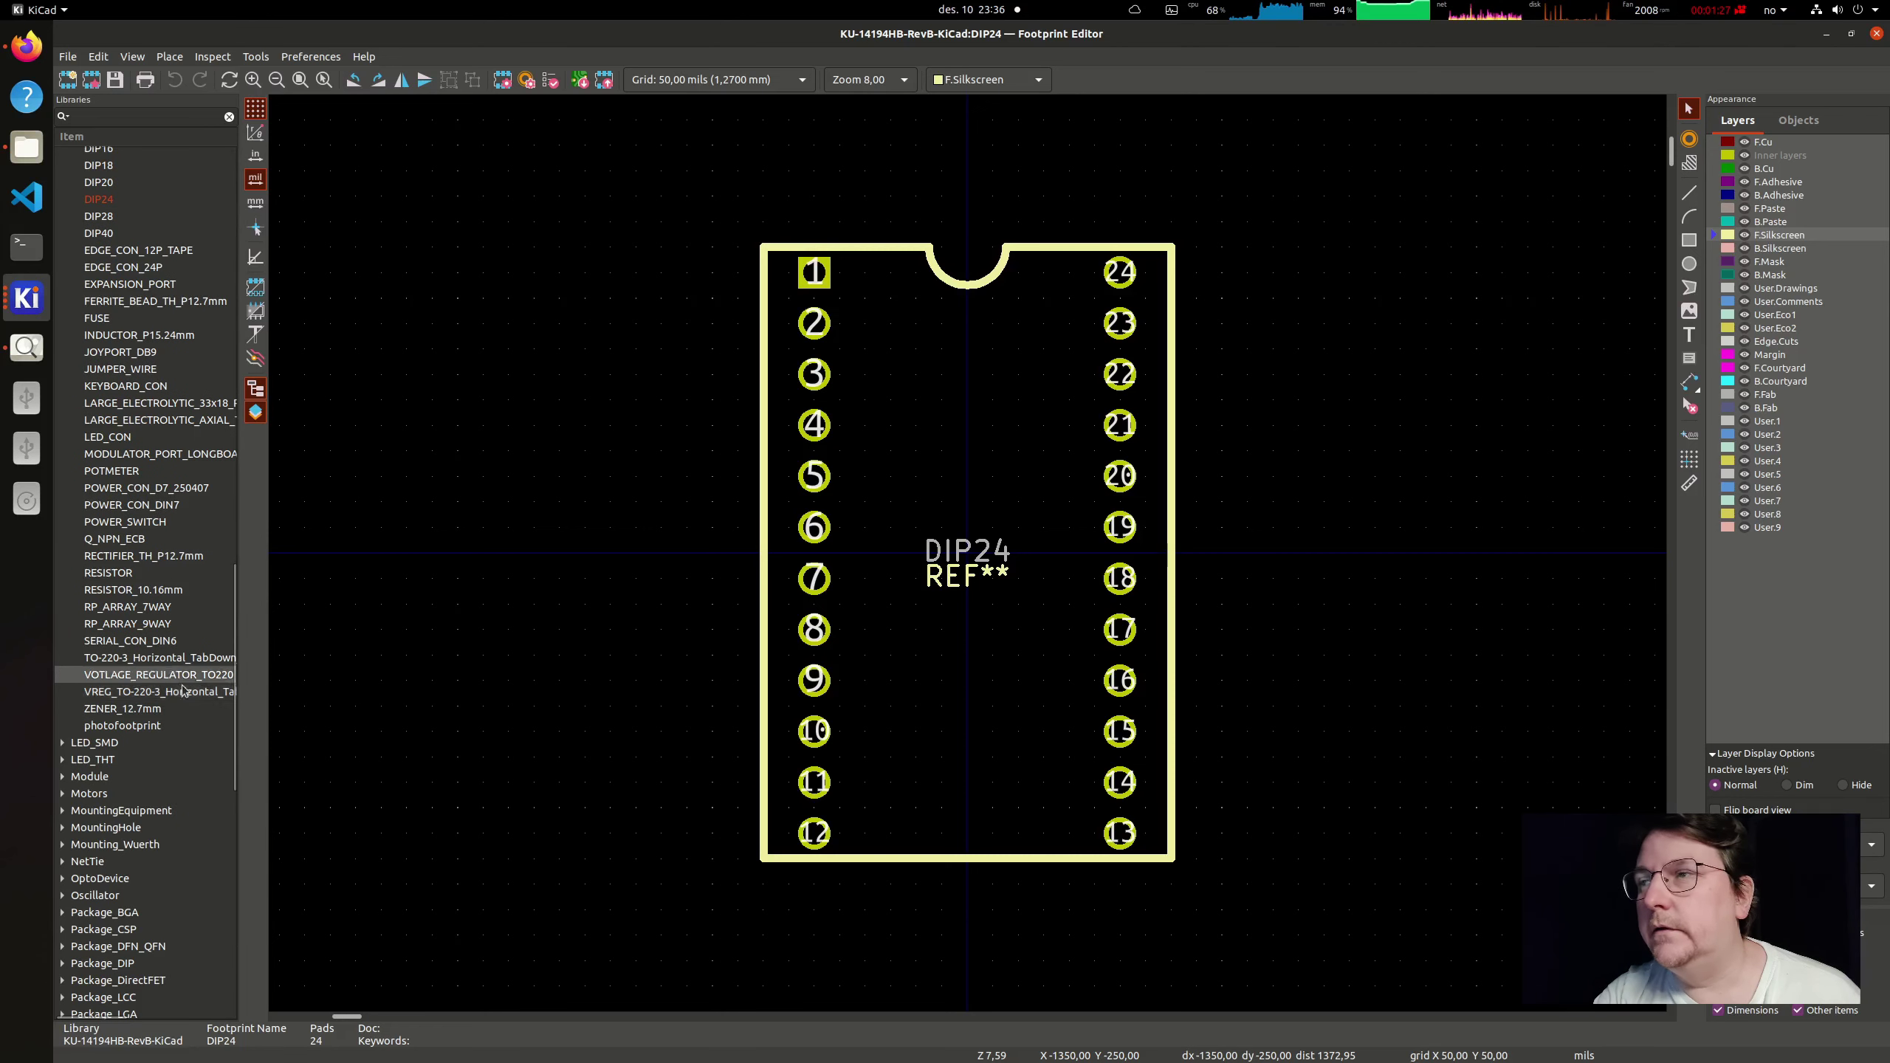
pyautogui.click(187, 641)
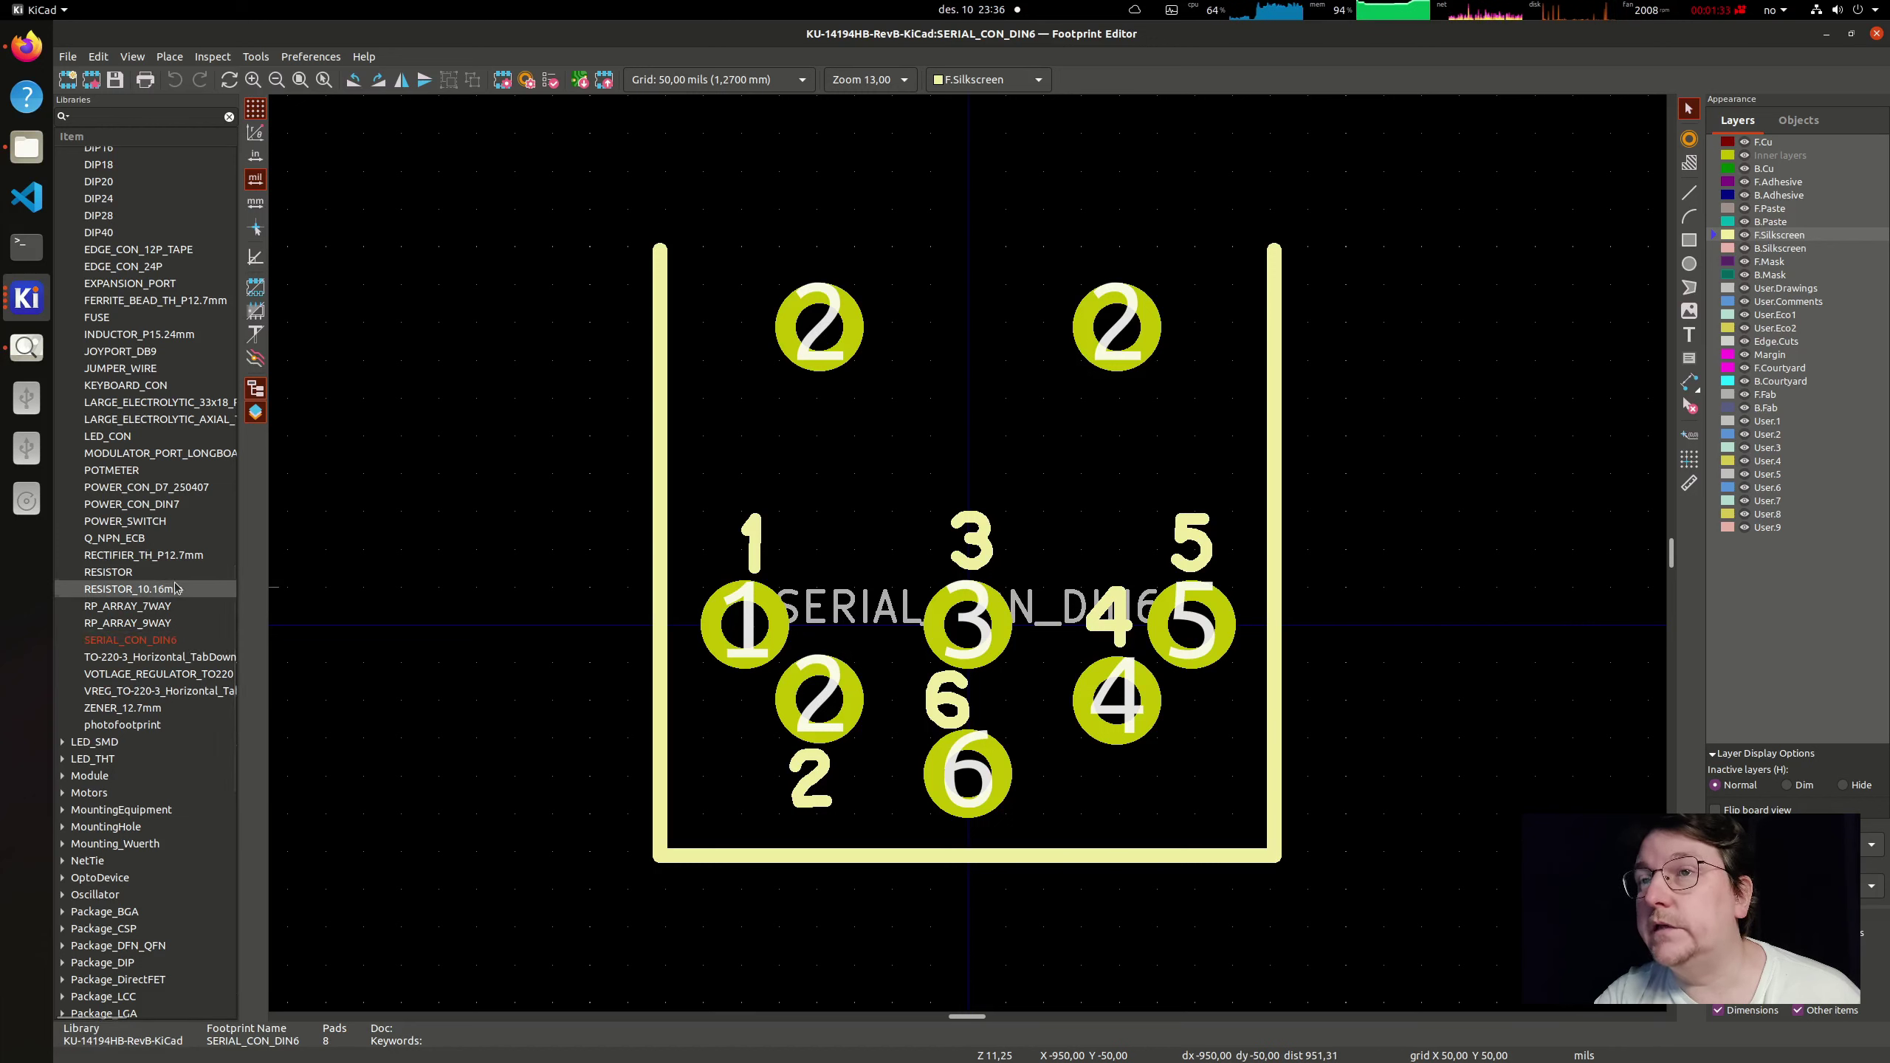
pyautogui.scroll(6, 176, 581)
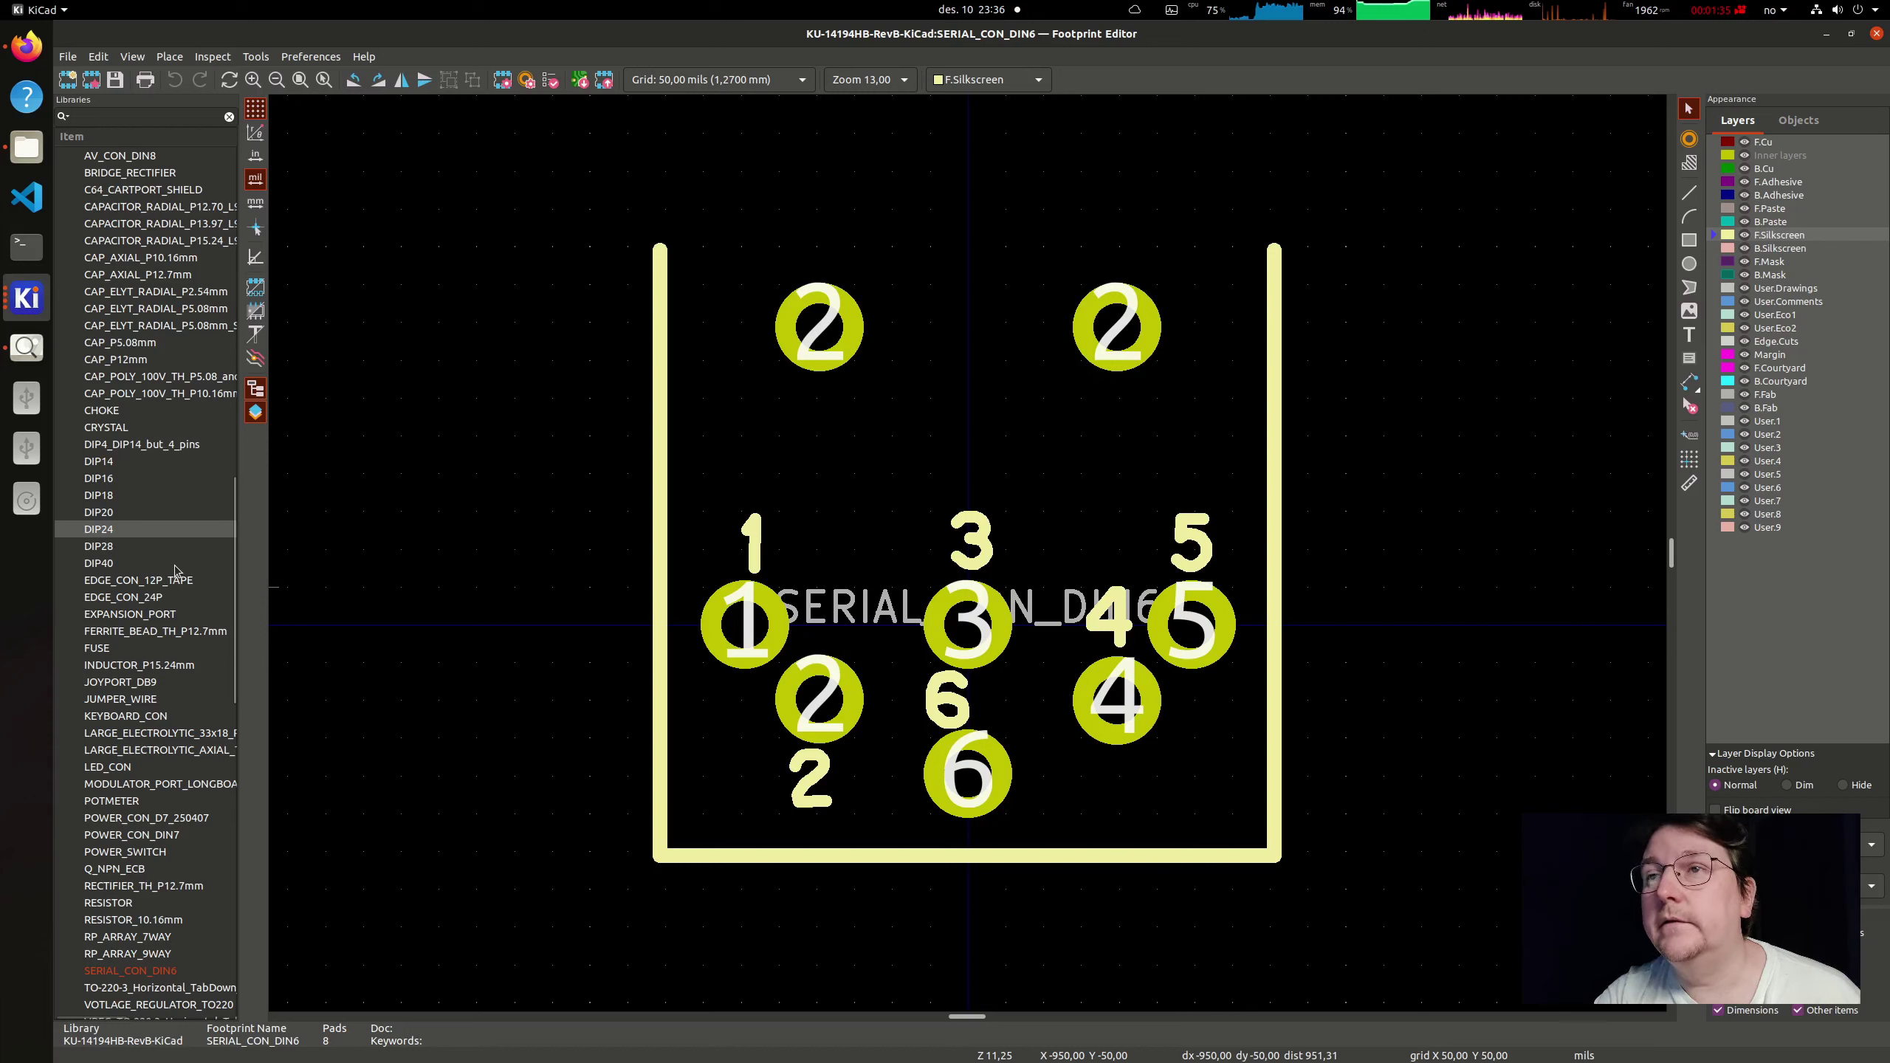
pyautogui.click(140, 189)
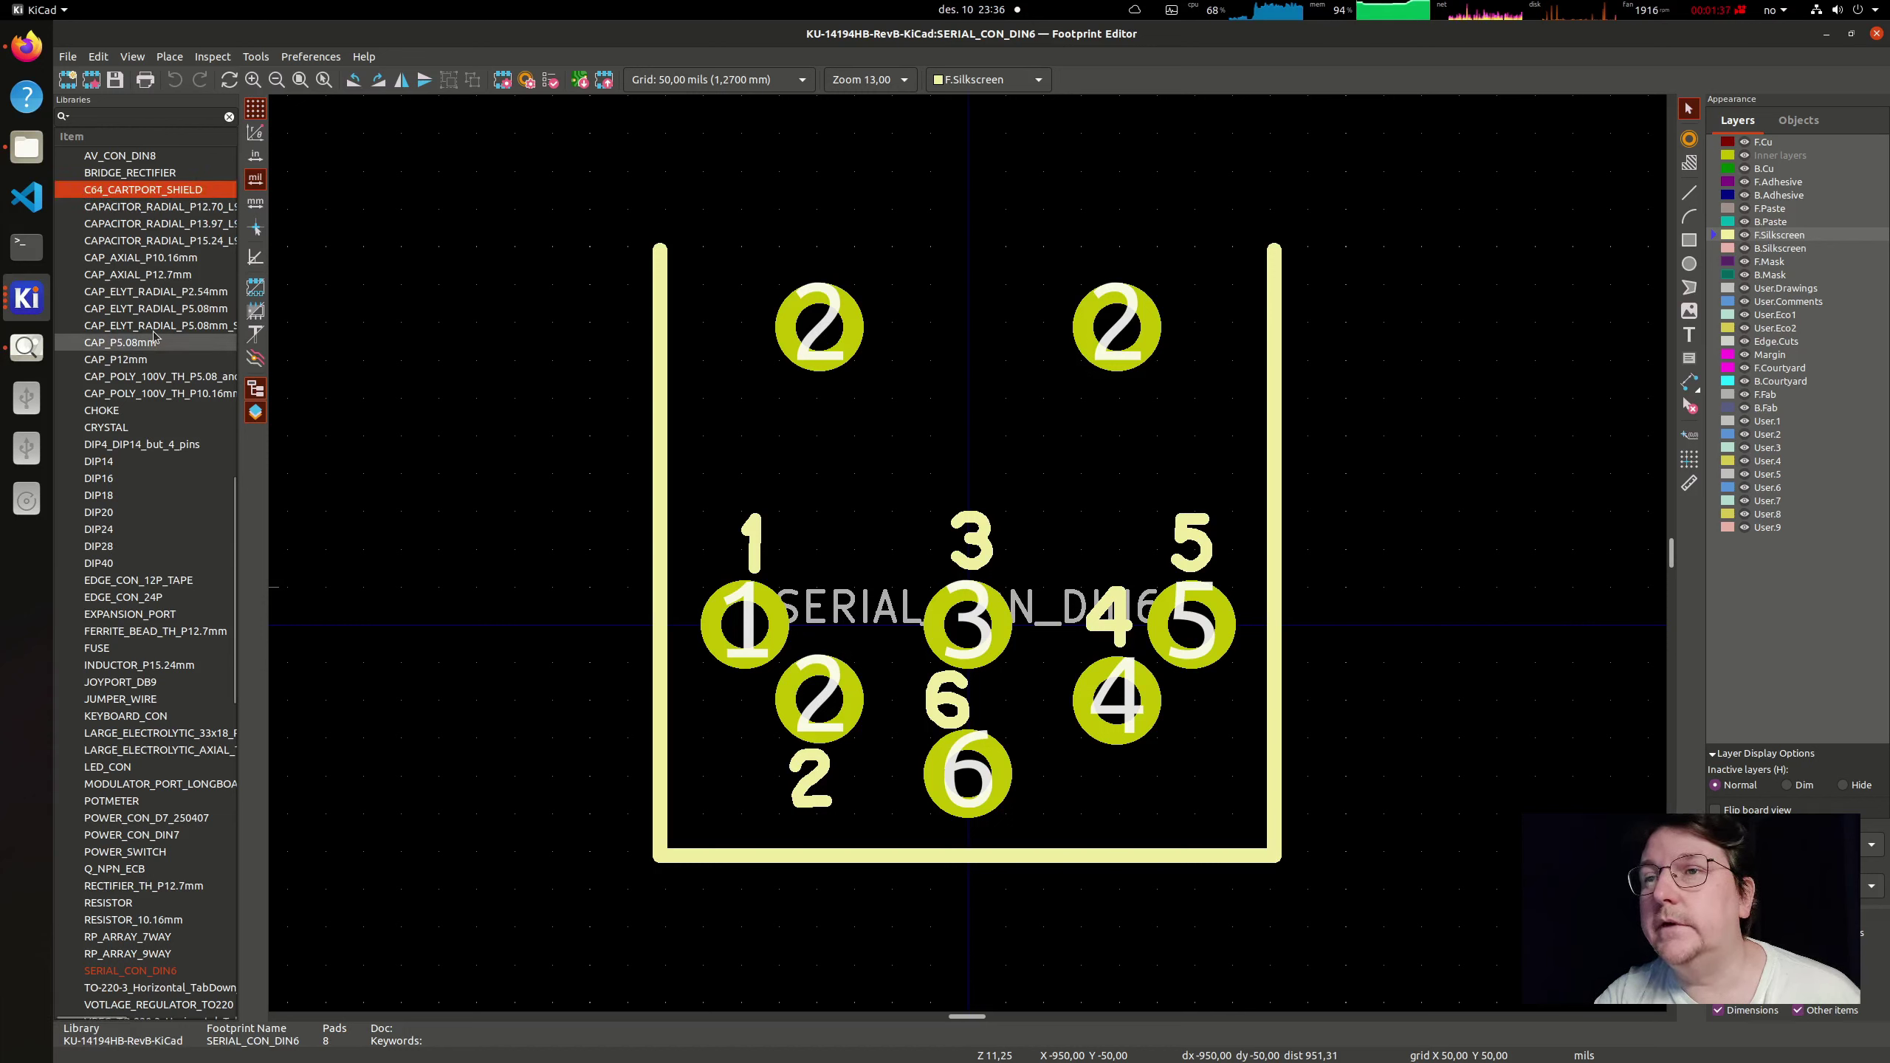
pyautogui.scroll(-2, 157, 496)
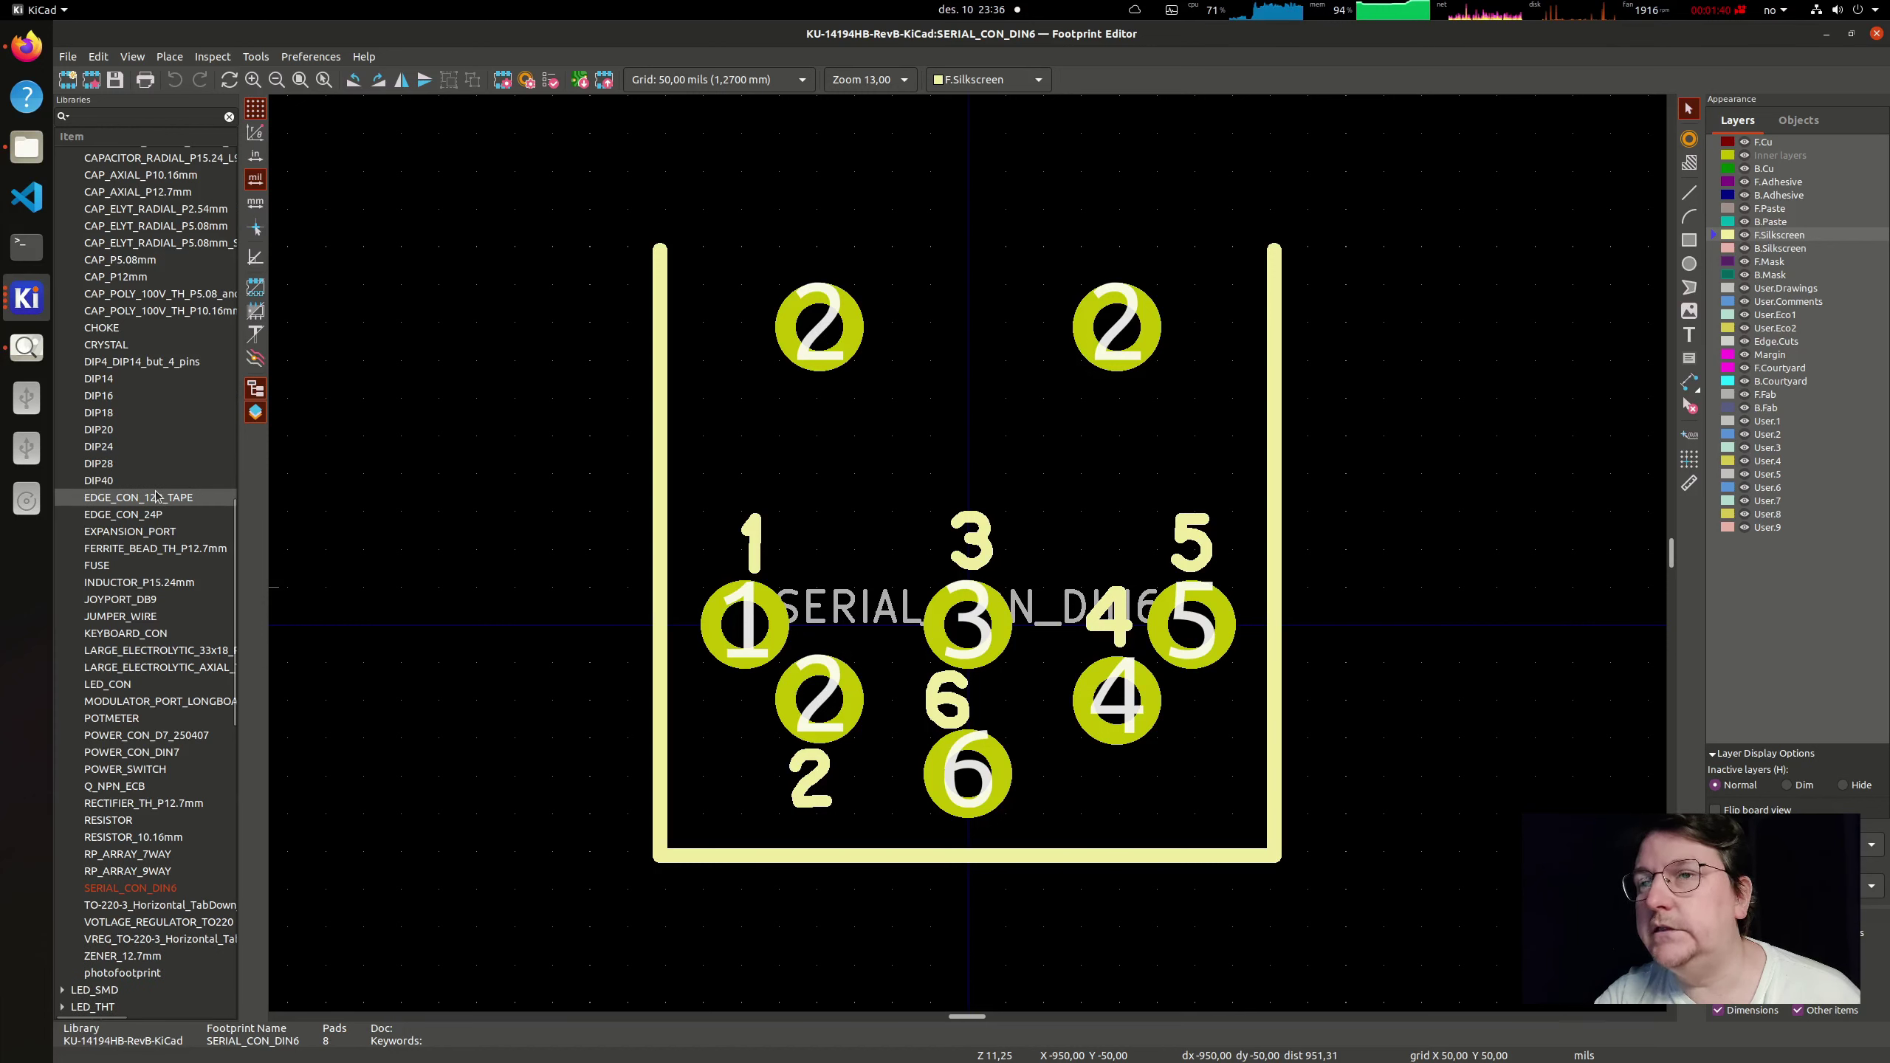
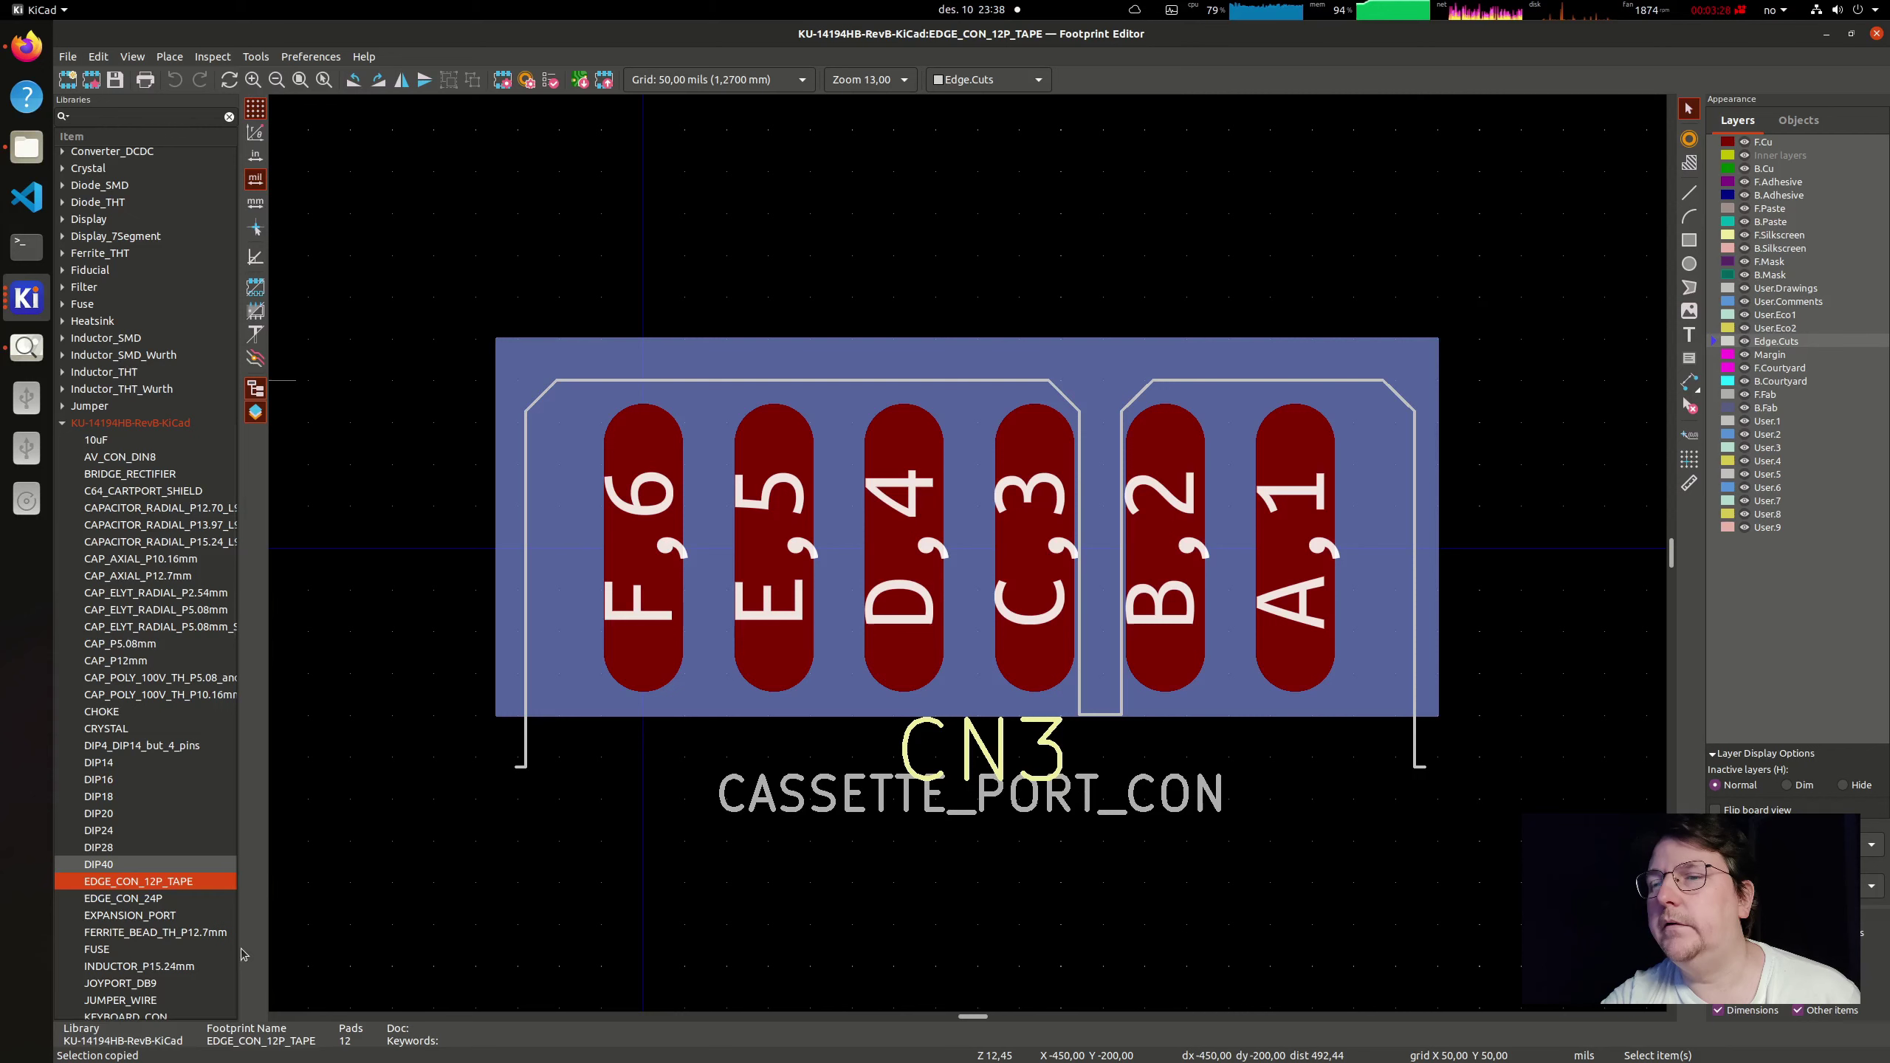
# Step: Paste the copied EDGE_CON_12P_TAPE footprint into c64c-library
pyautogui.scroll(20, 159, 273)
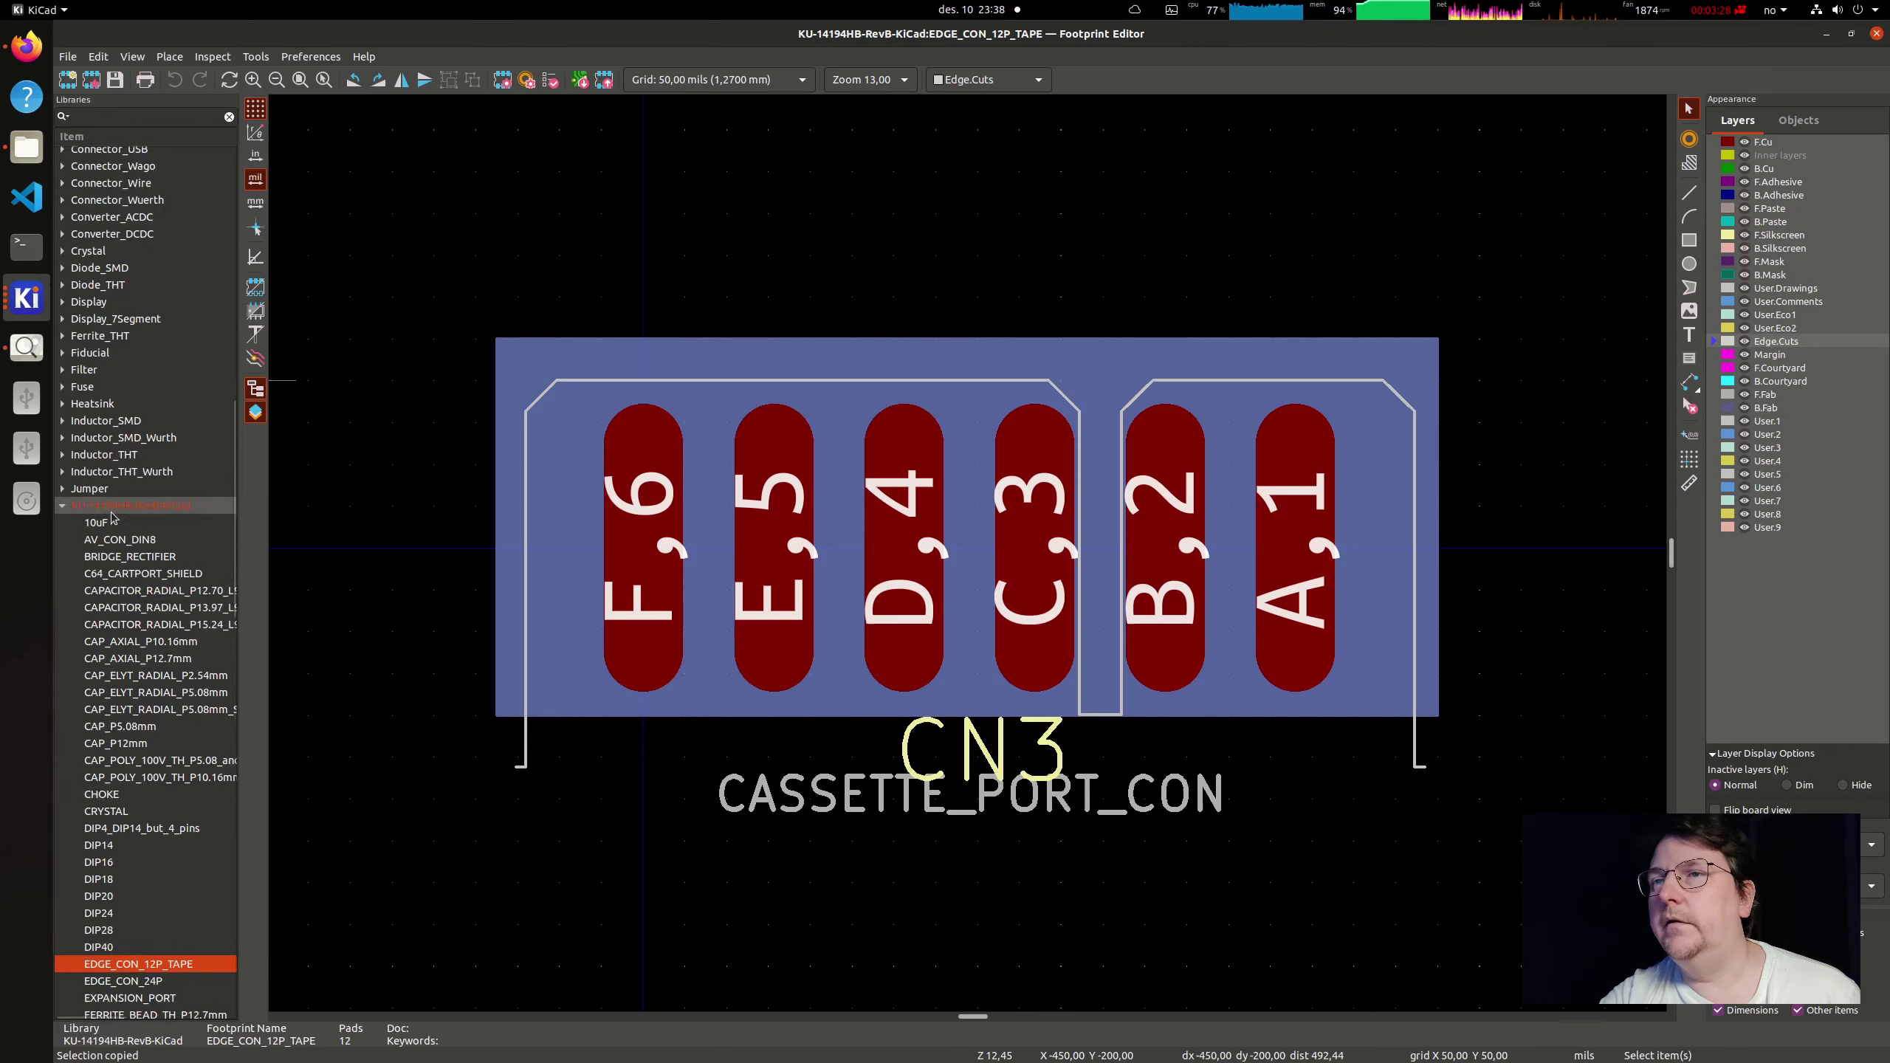
pyautogui.click(157, 261)
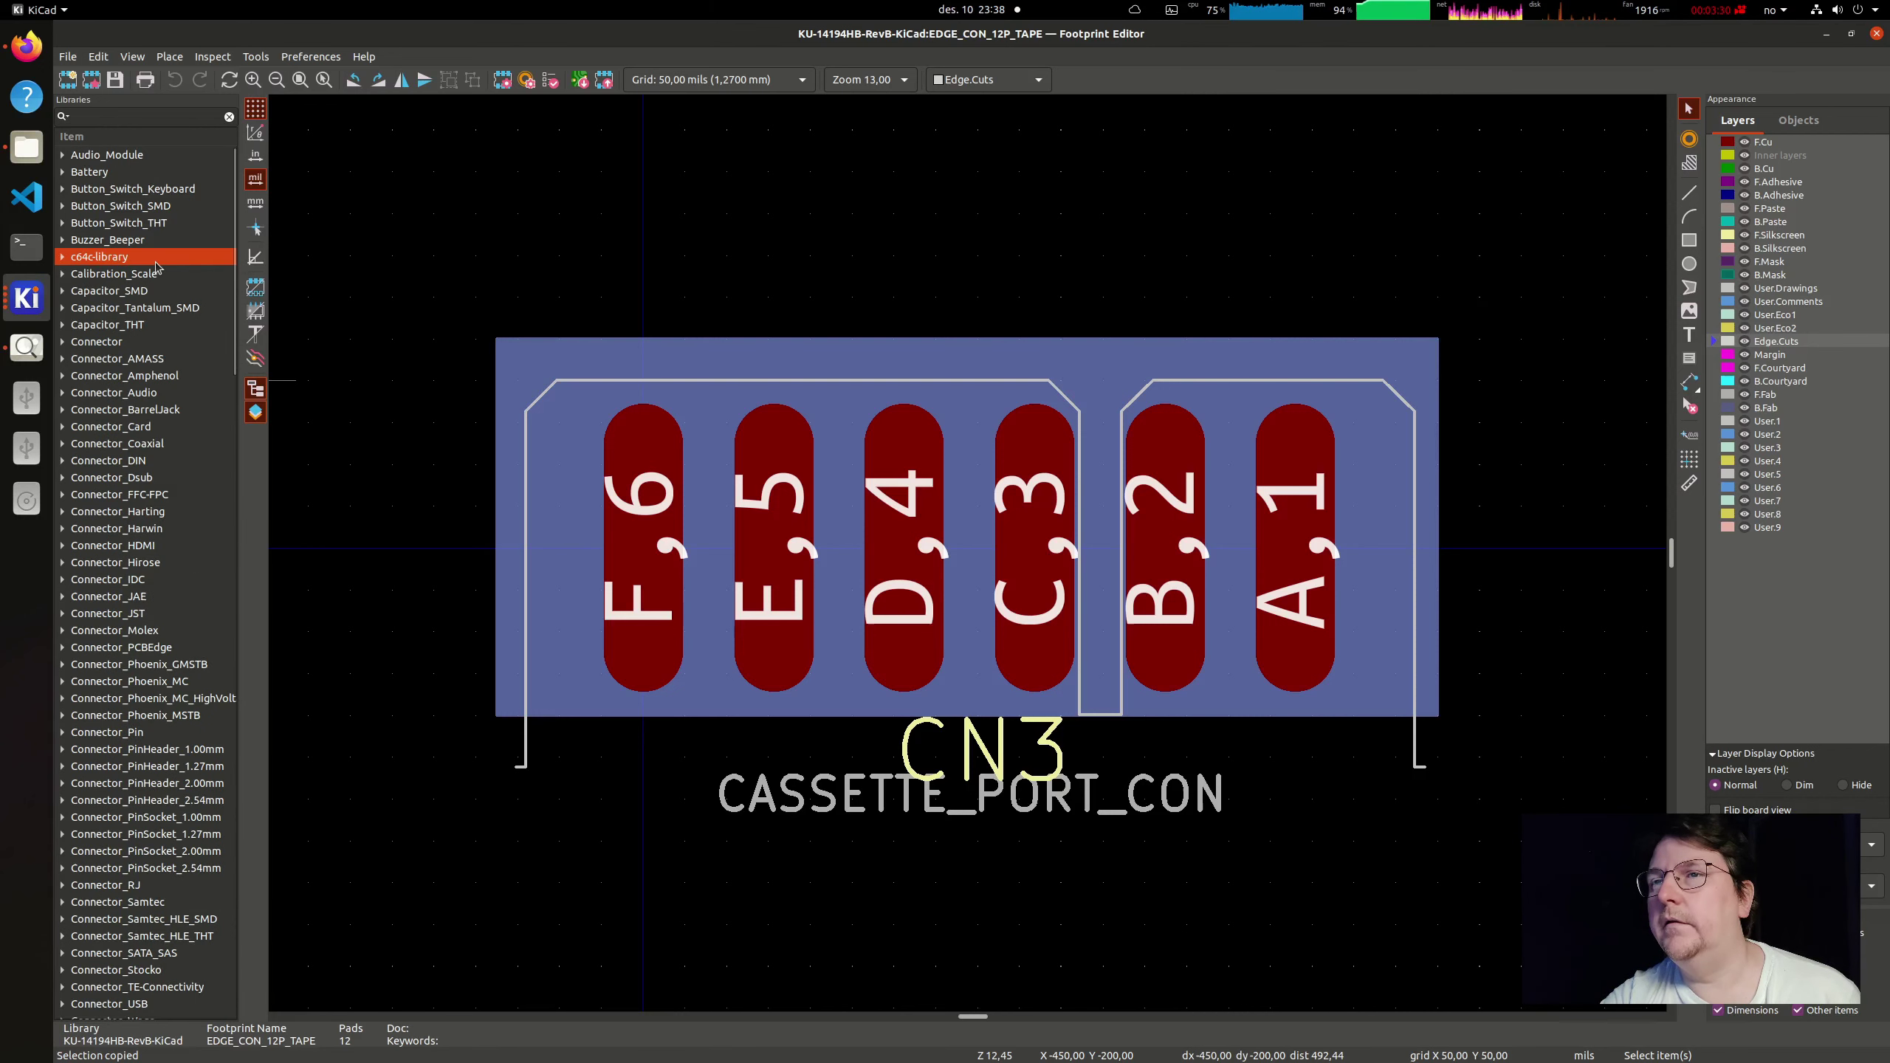
pyautogui.doubleClick(157, 260)
pyautogui.rightClick(158, 261)
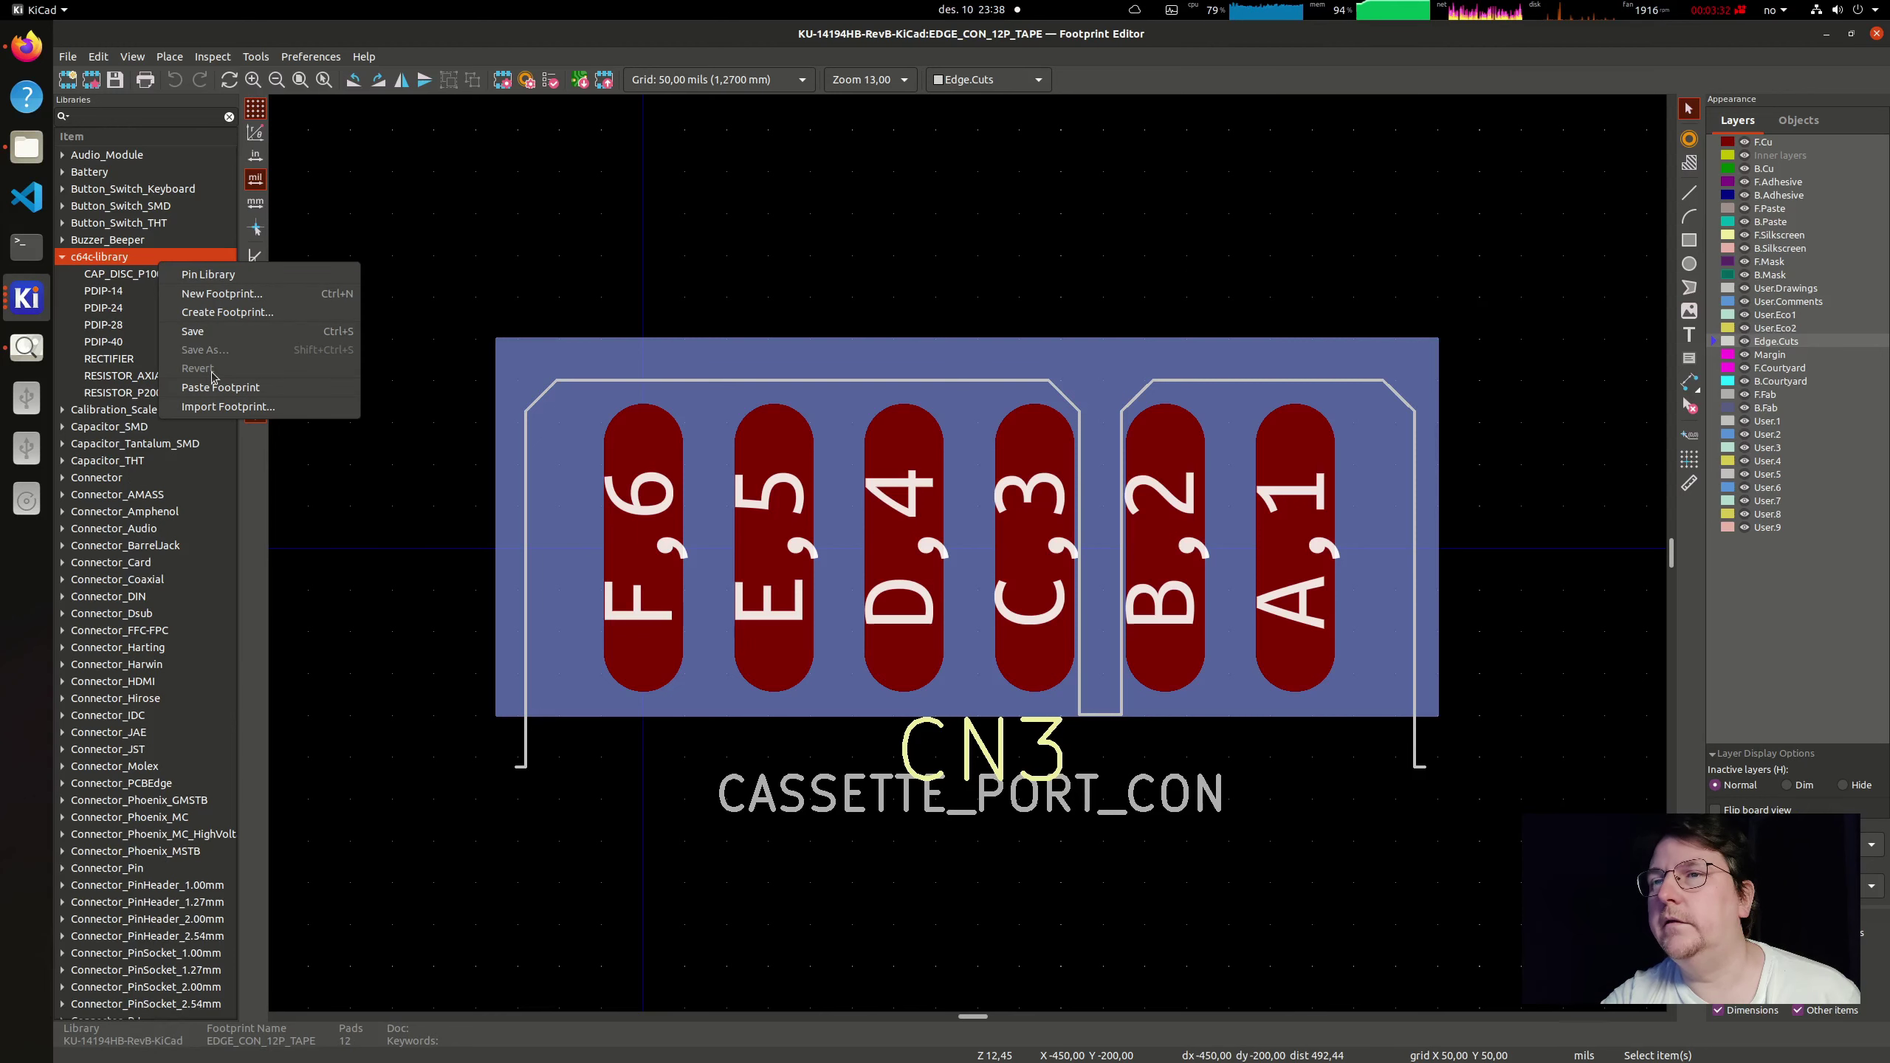
pyautogui.click(217, 386)
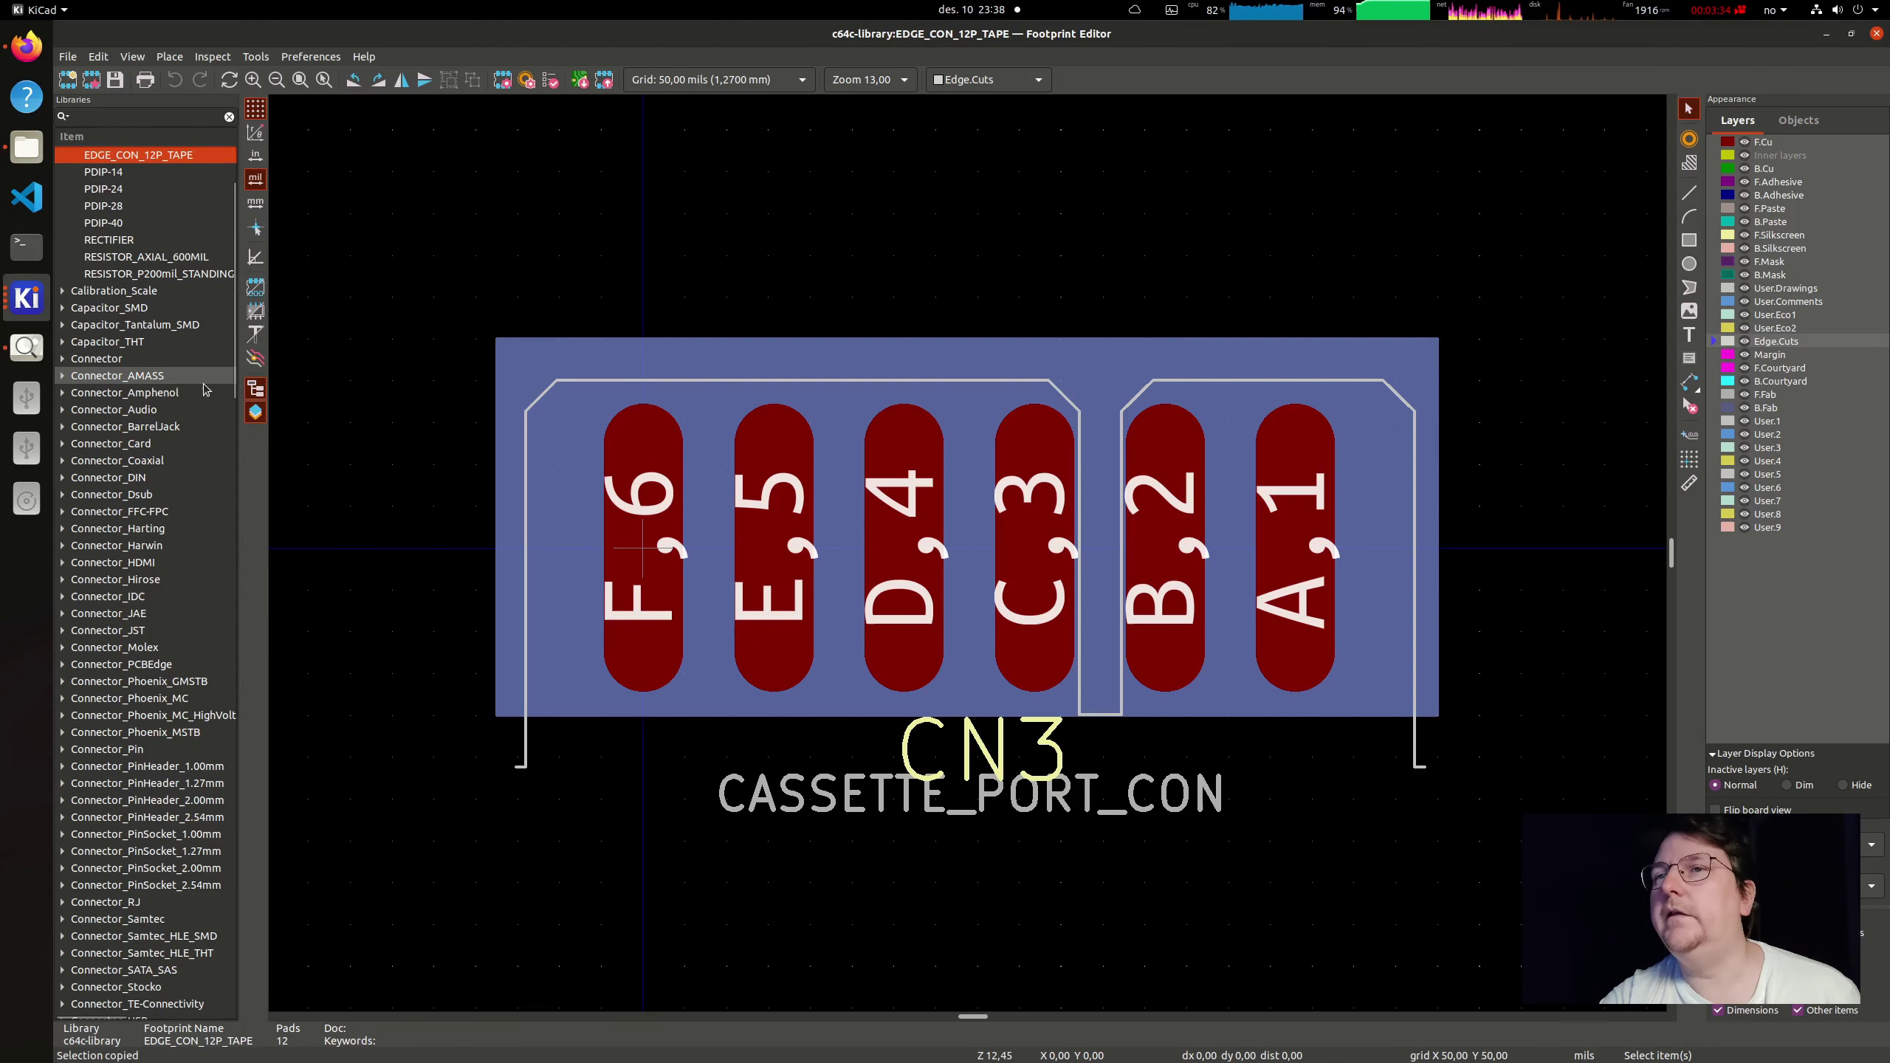
pyautogui.scroll(3, 152, 320)
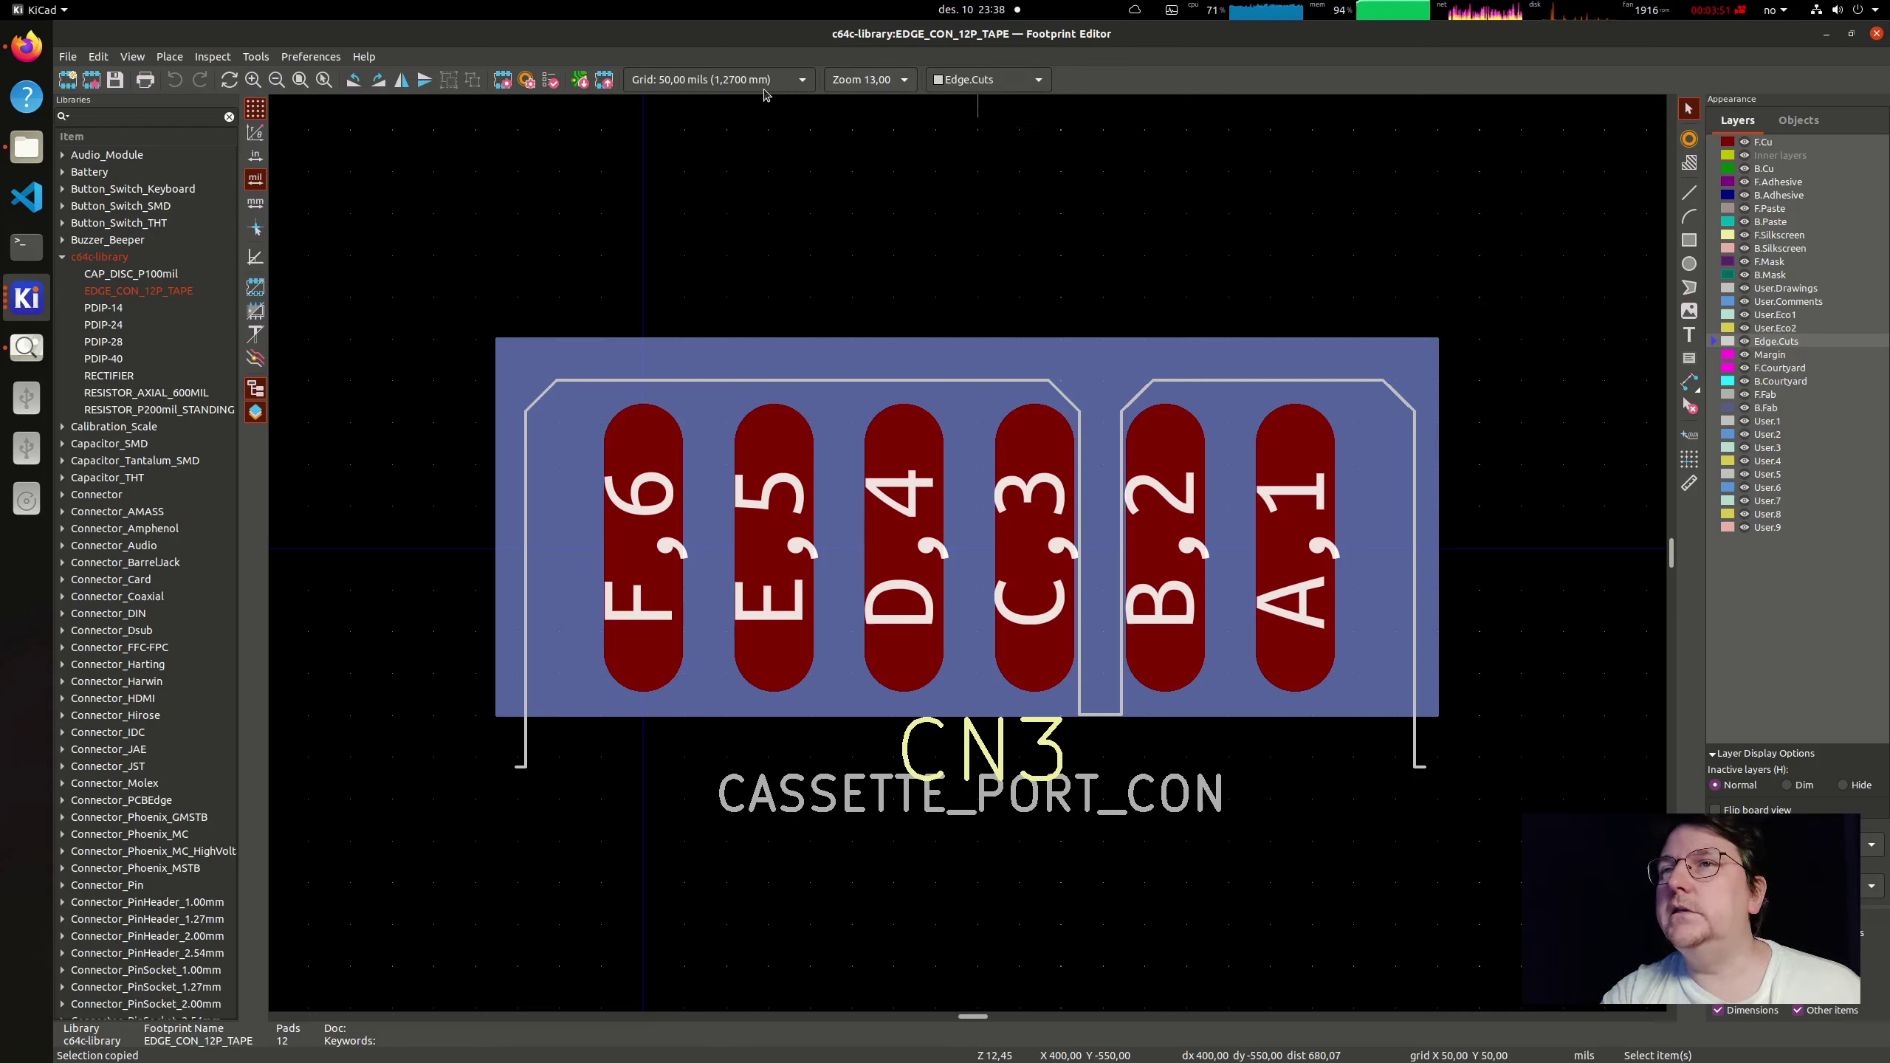
# Step: Measure on the EDGE_CON_12P_TAPE footprint, starting near the upper end of the F,6 pad
pyautogui.hotkey('ctrl', 'shift', 'm')
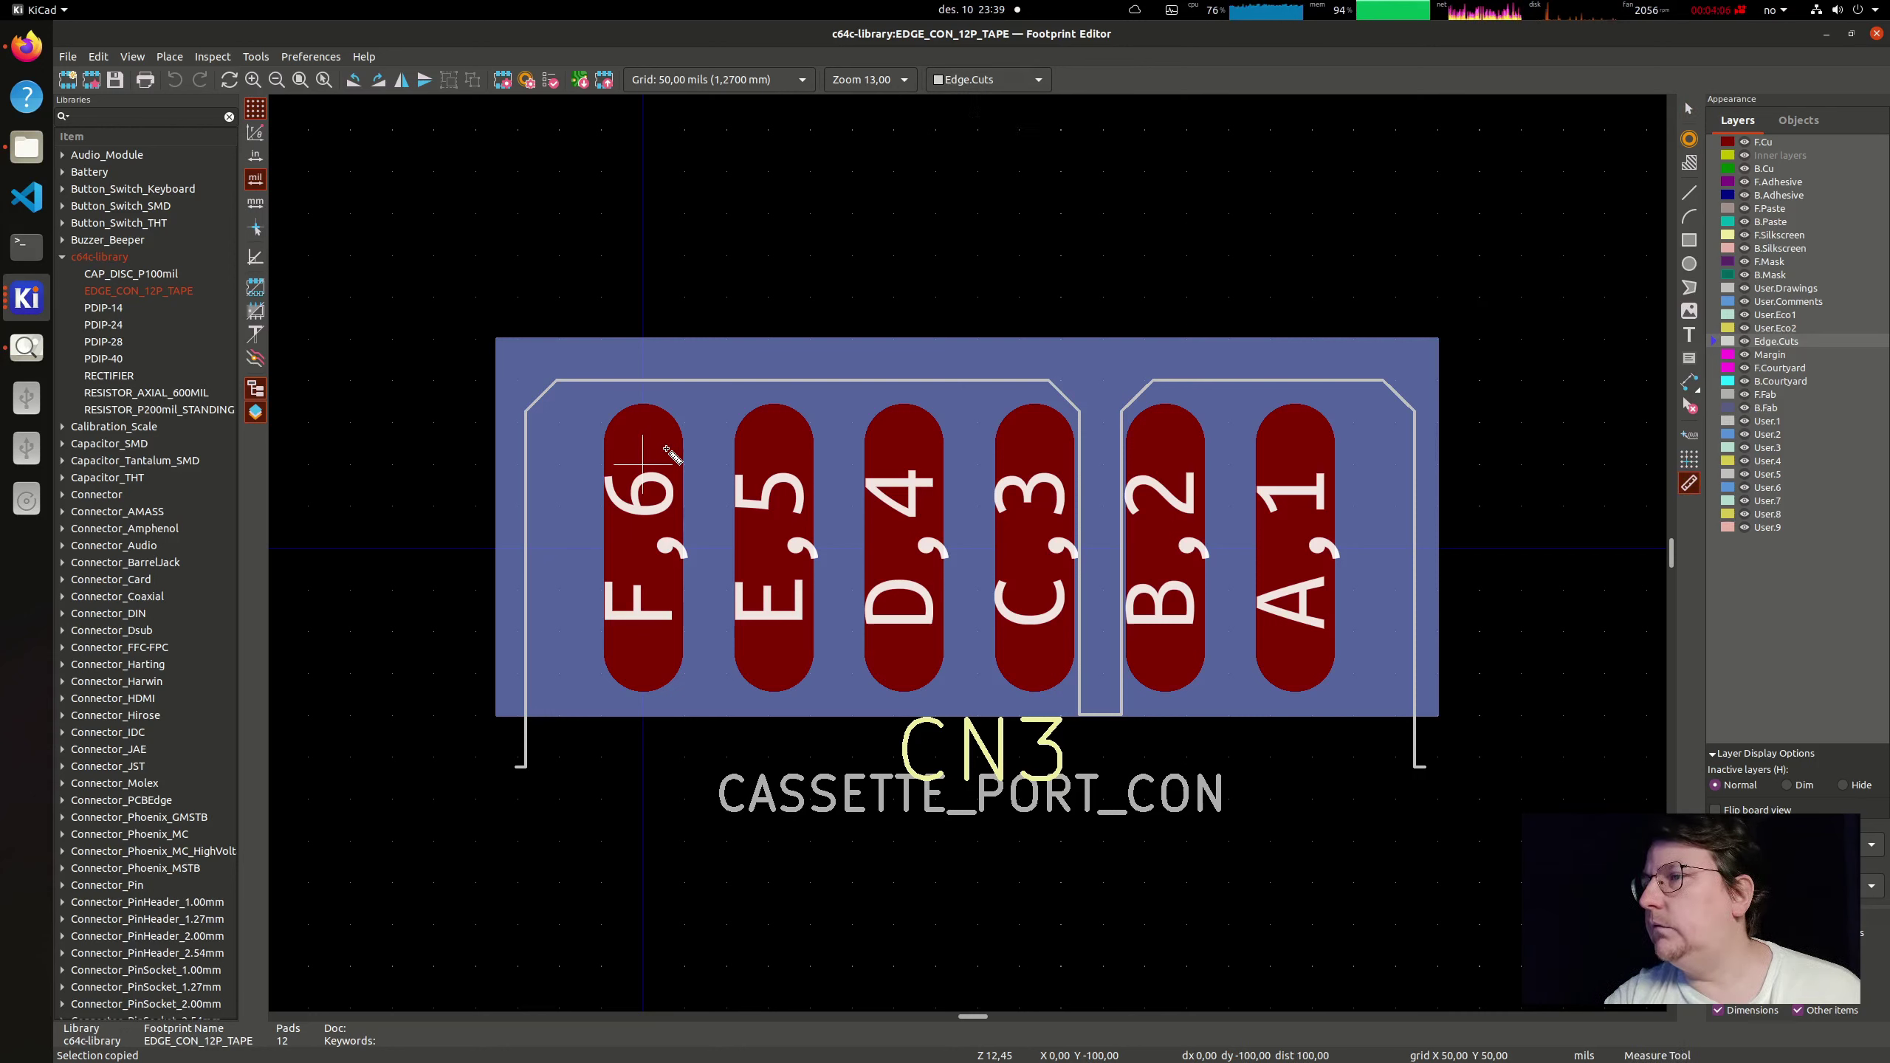
pyautogui.click(643, 423)
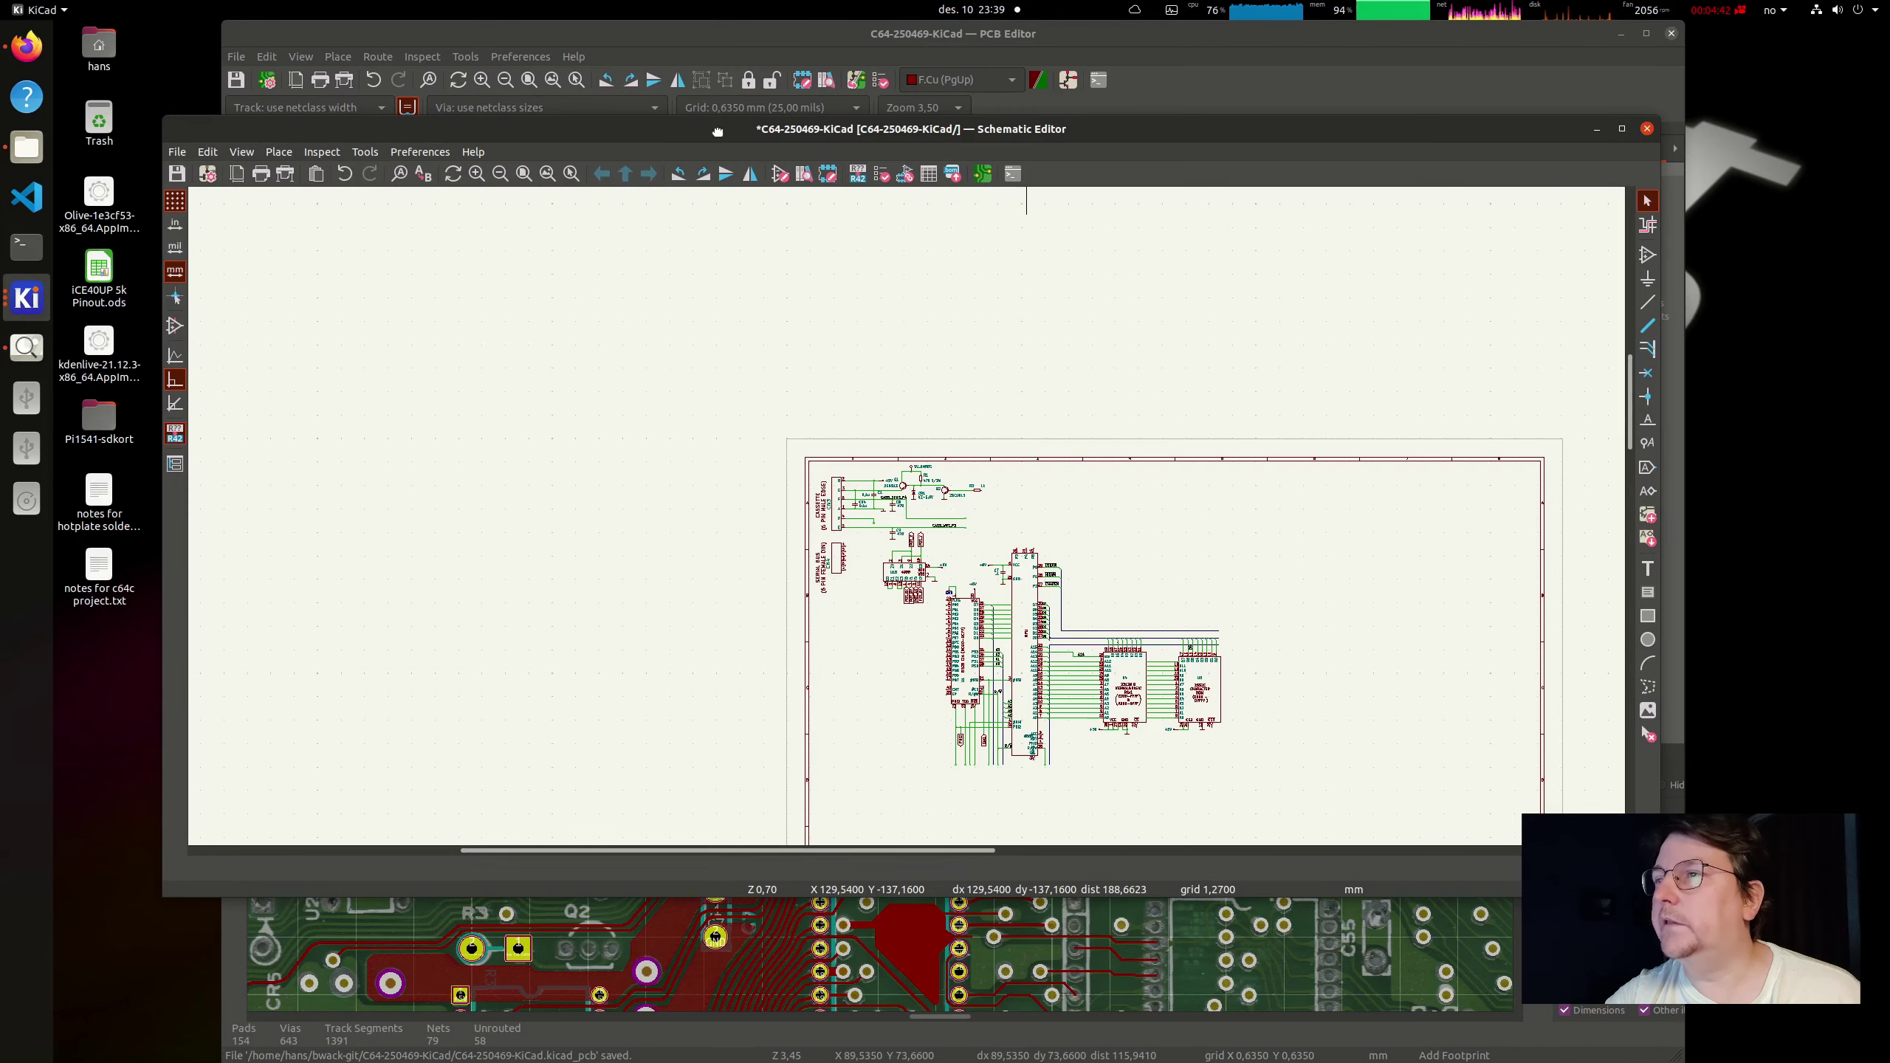
# Step: Switch to the Schematic Editor, assign c64c-library:EDGE_CON_12P_TAPE as the footprint of cassette connector CN3, and accept the footprint assignments
pyautogui.moveTo(717, 131); pyautogui.dragTo(706, 106)
pyautogui.scroll(5, 874, 573)
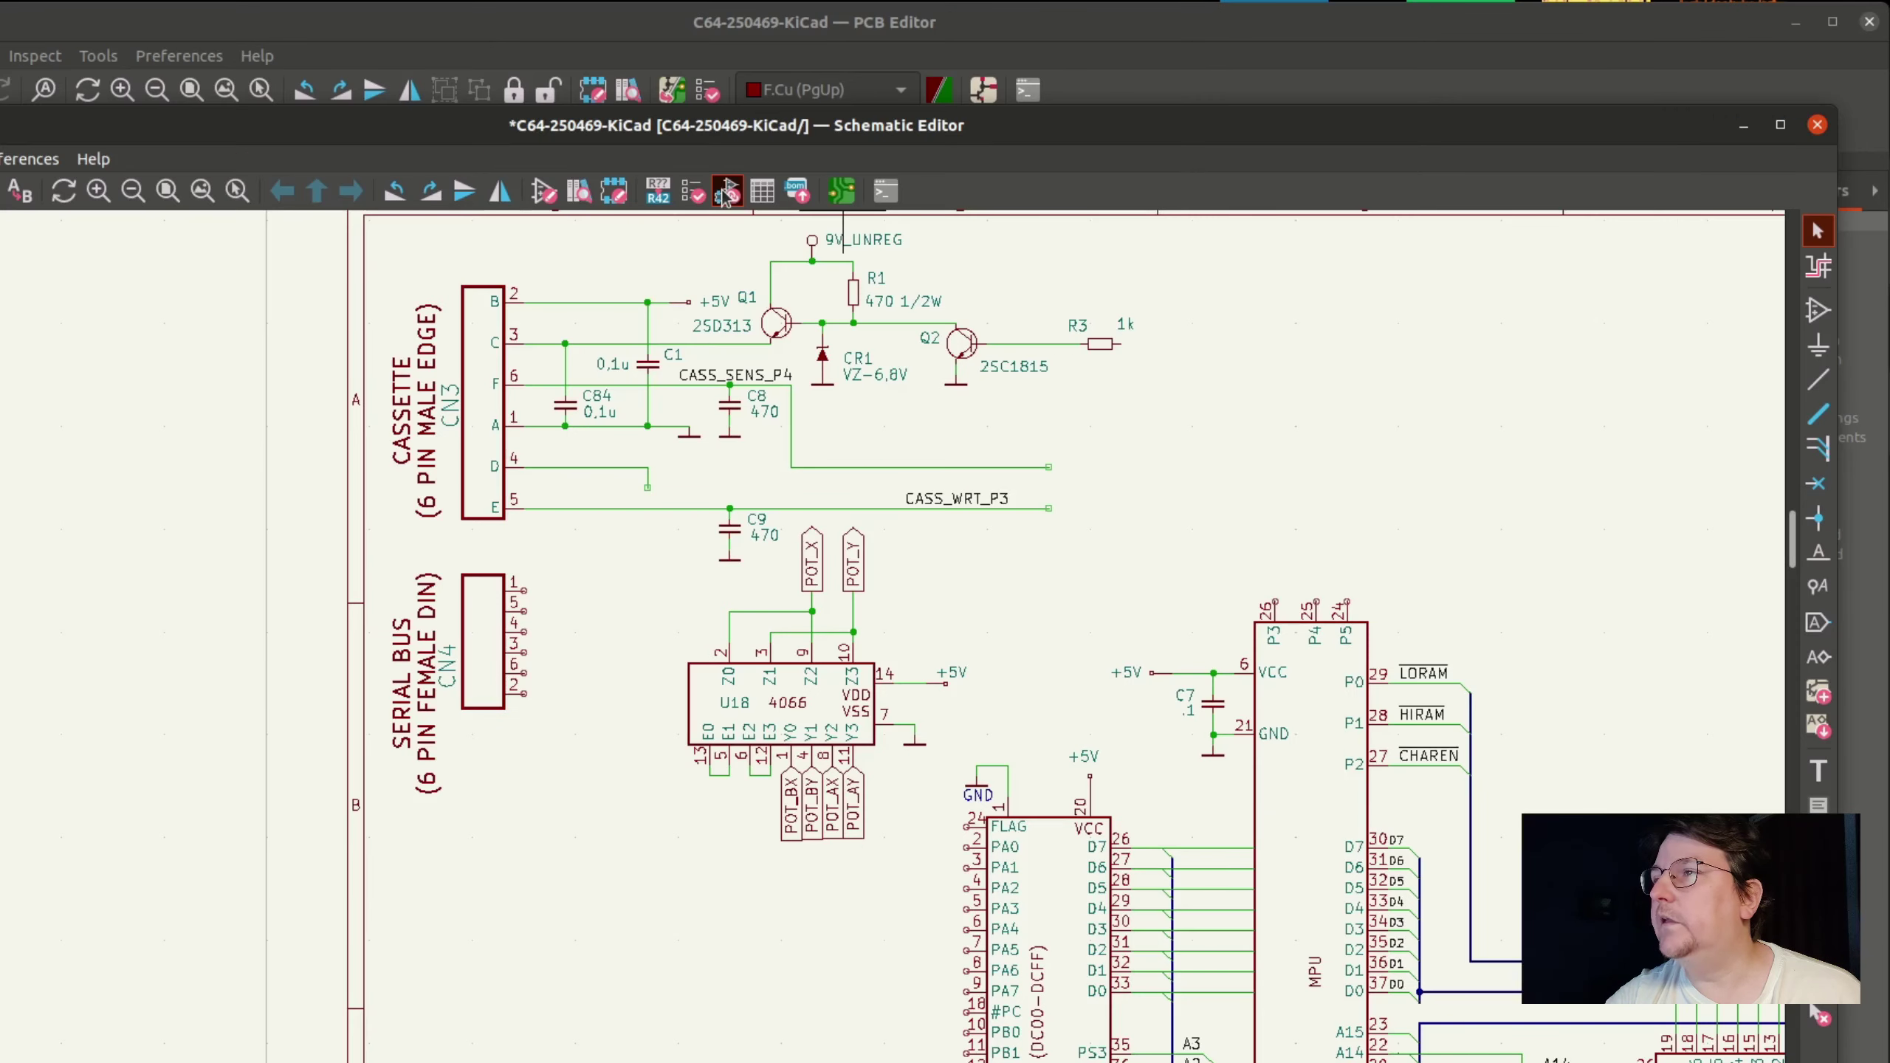
pyautogui.click(727, 191)
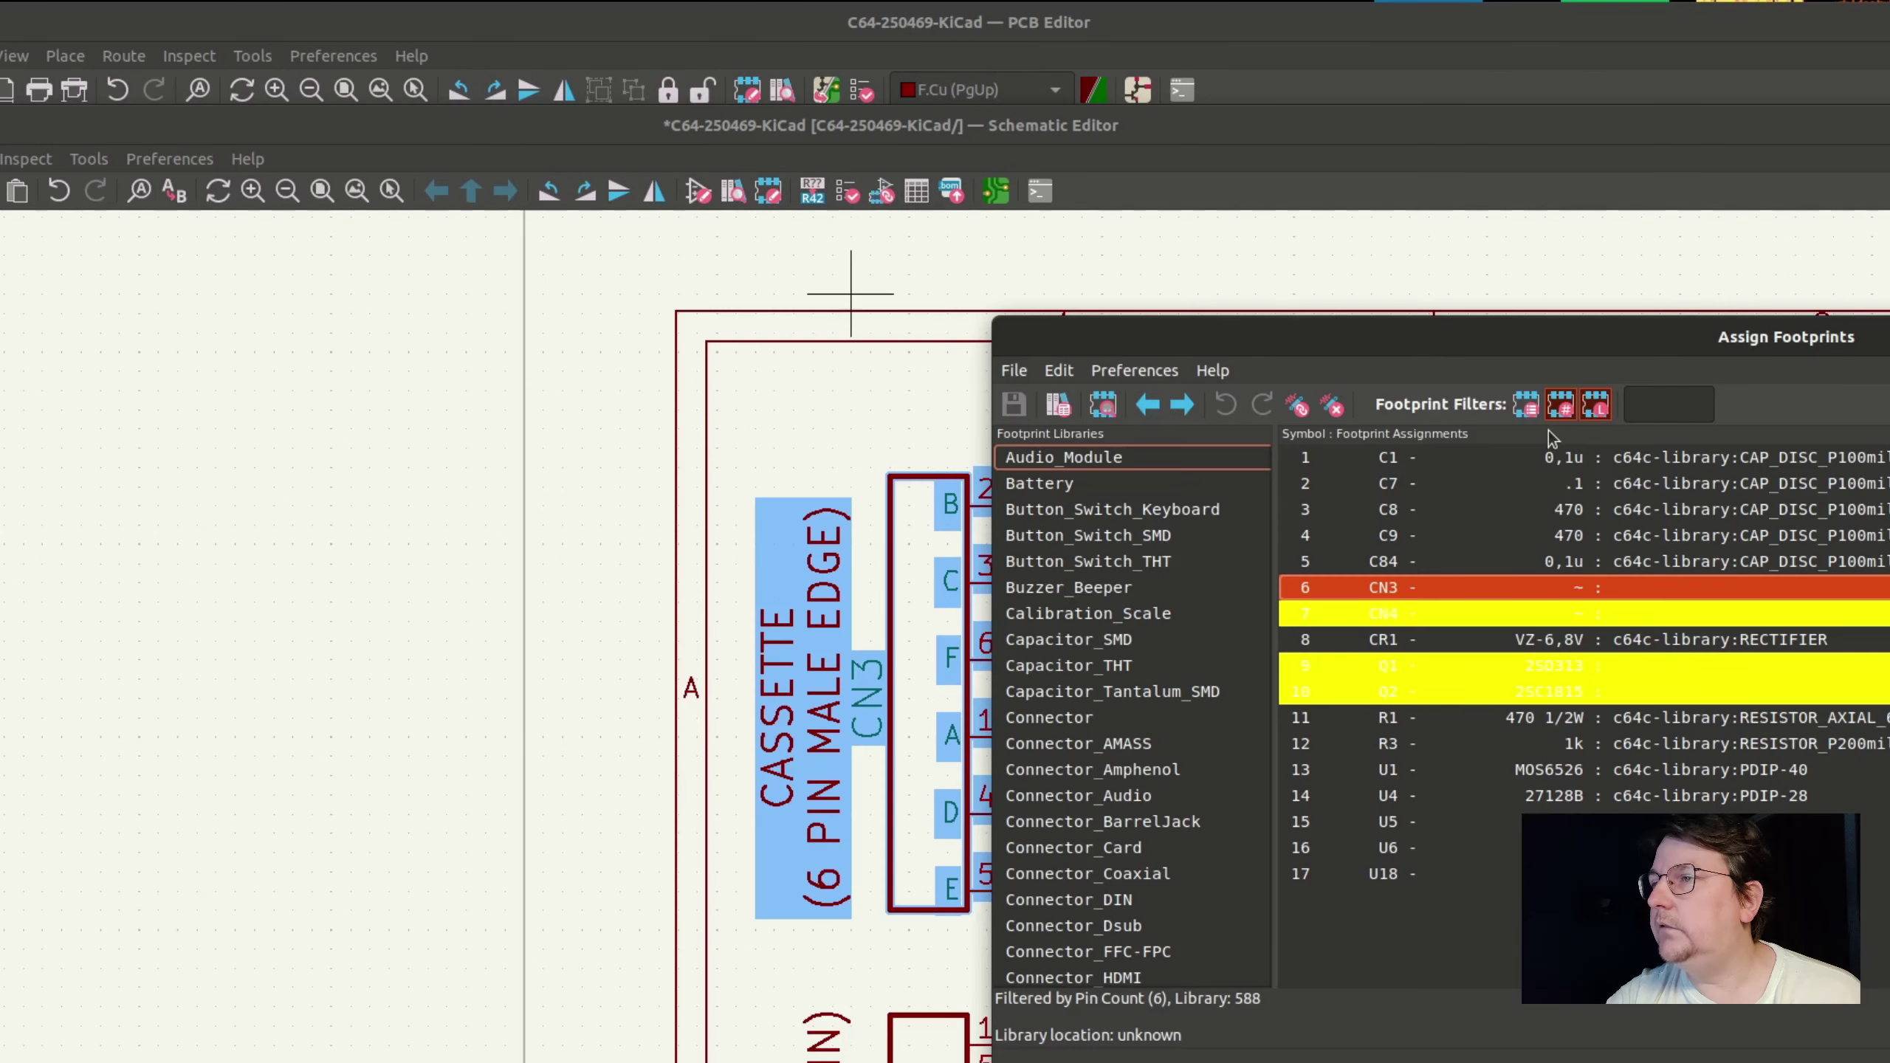
pyautogui.click(1459, 614)
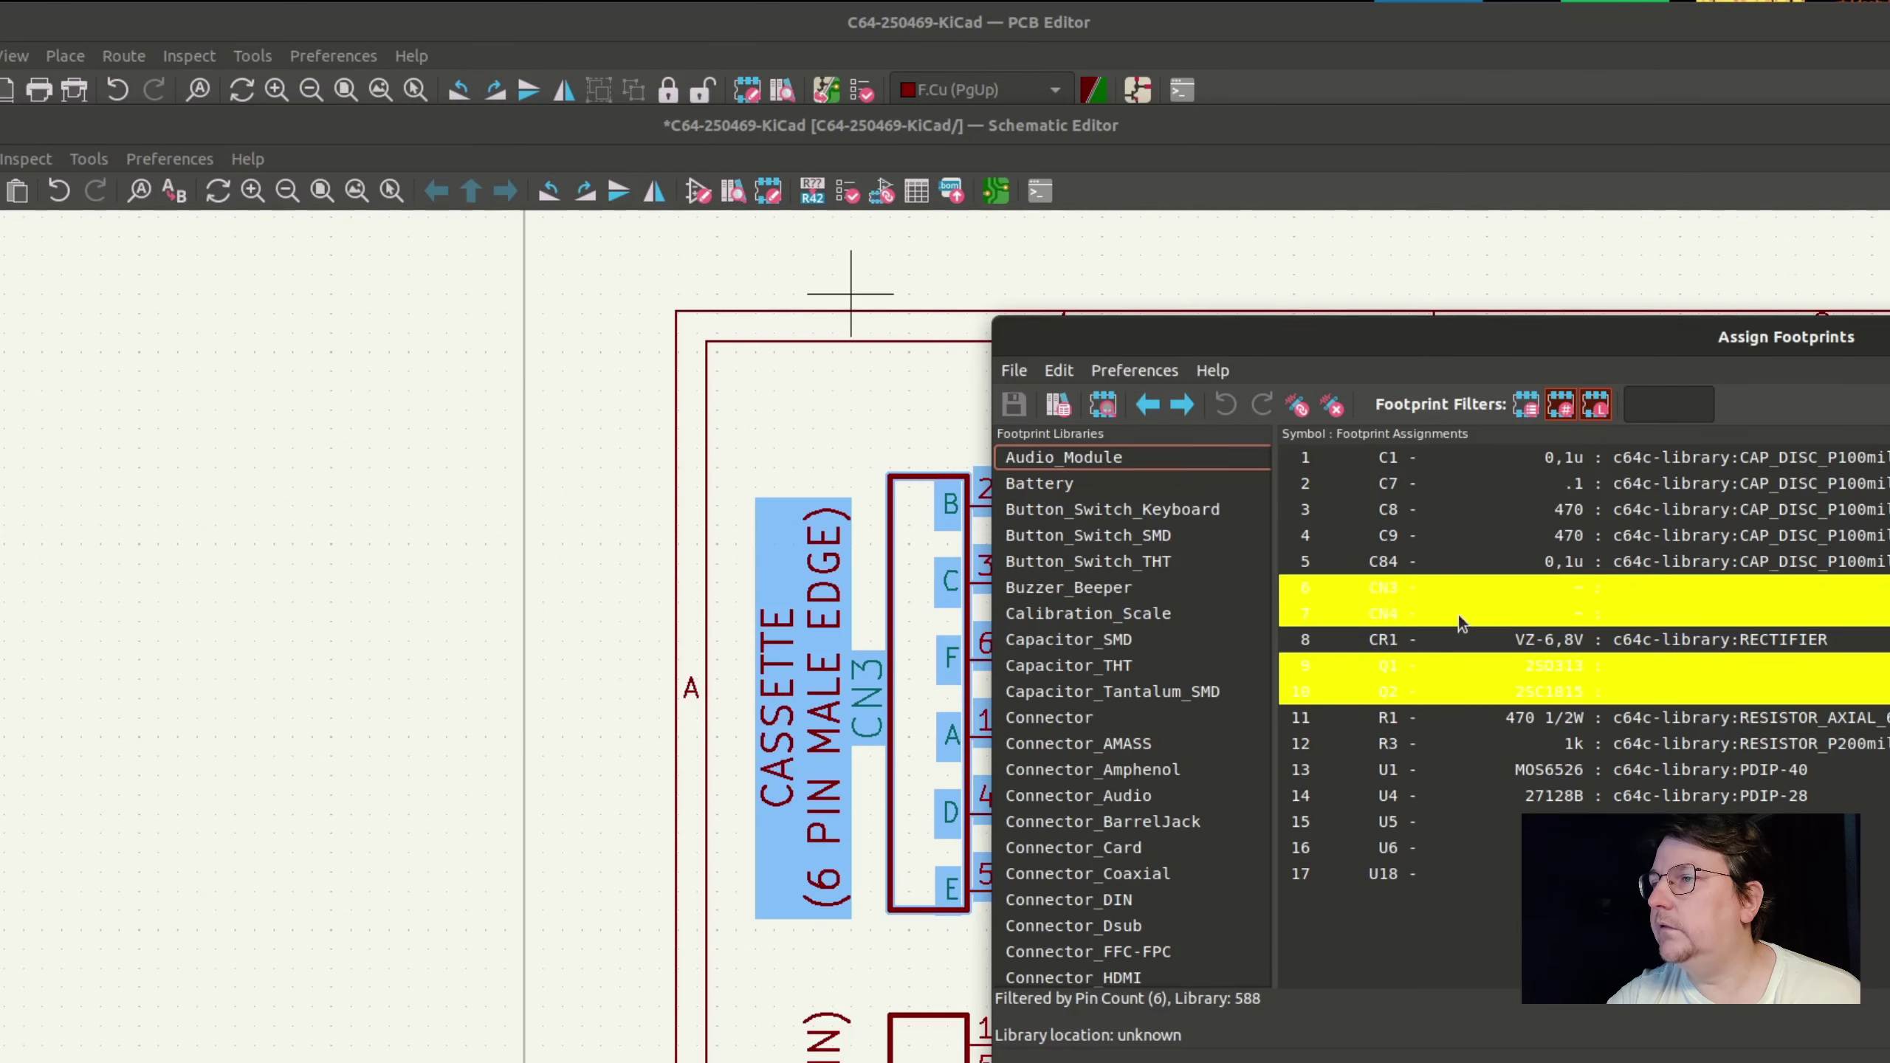
pyautogui.click(1409, 585)
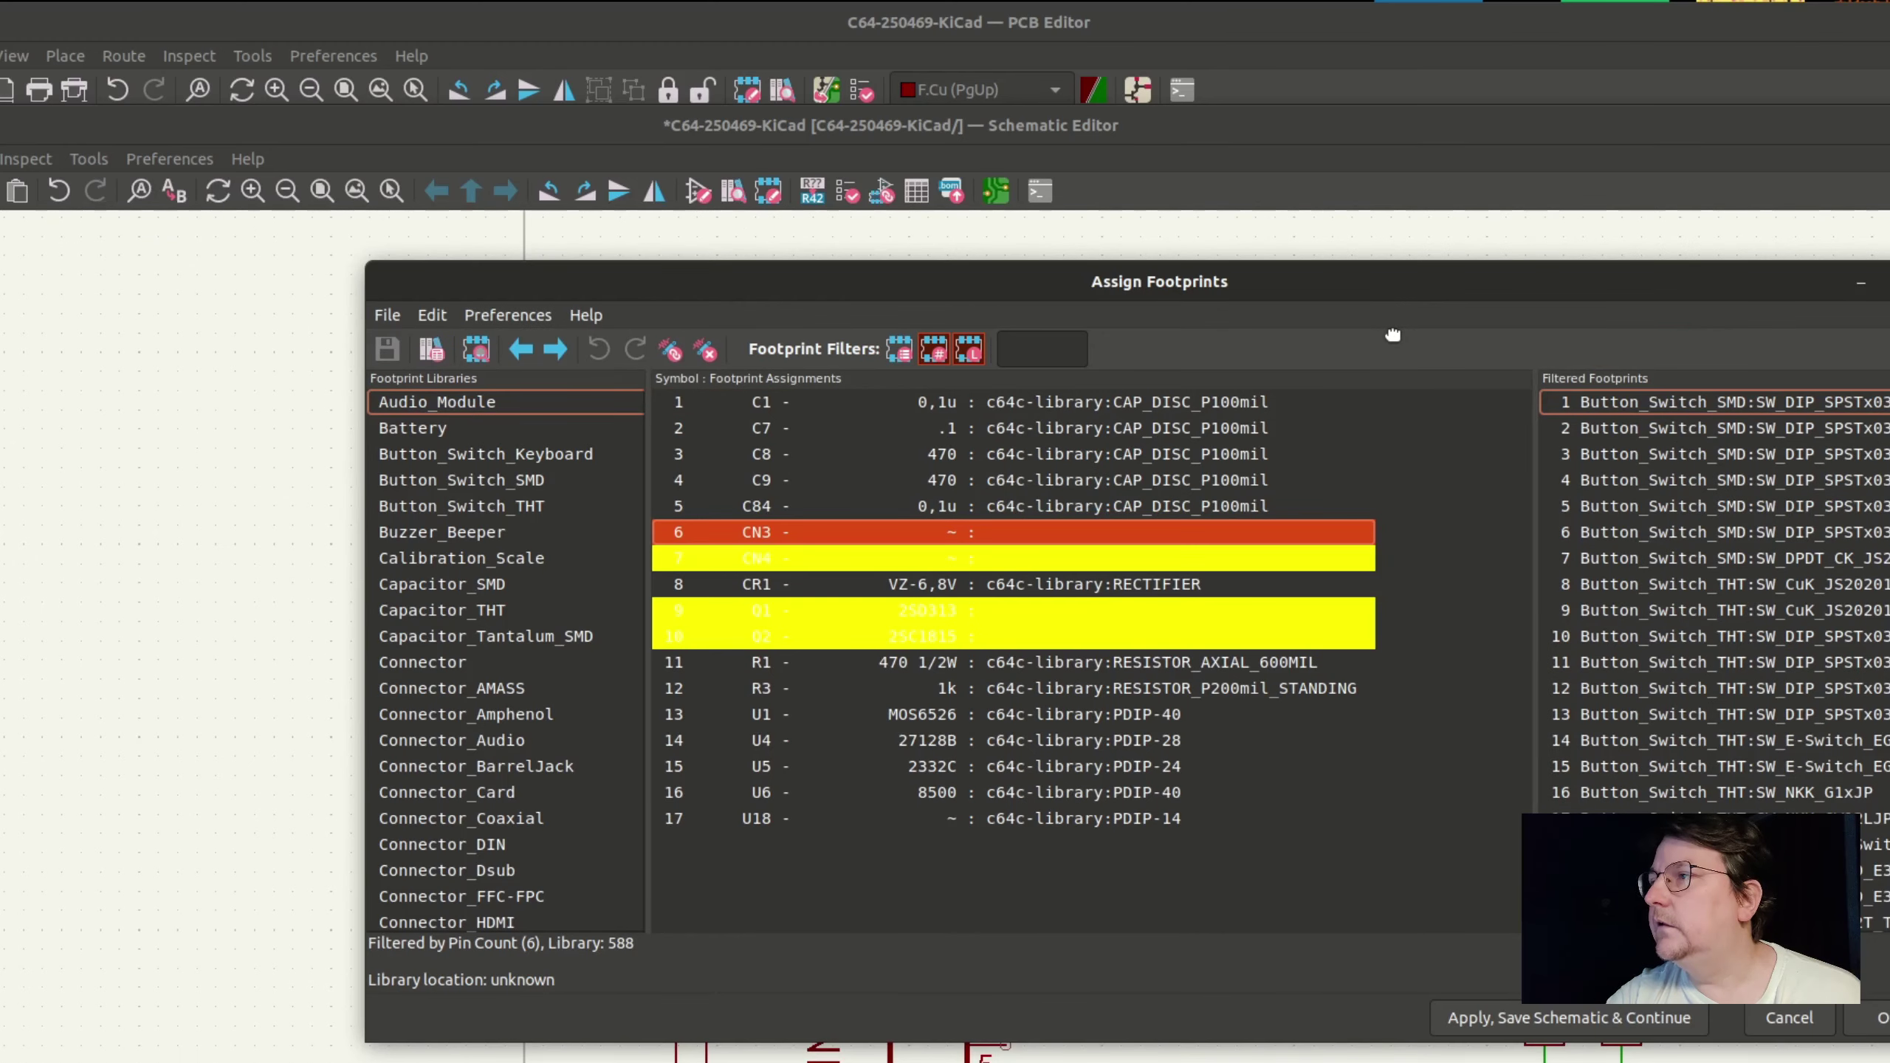
pyautogui.moveTo(1392, 335); pyautogui.dragTo(1062, 283)
pyautogui.scroll(-1, 173, 537)
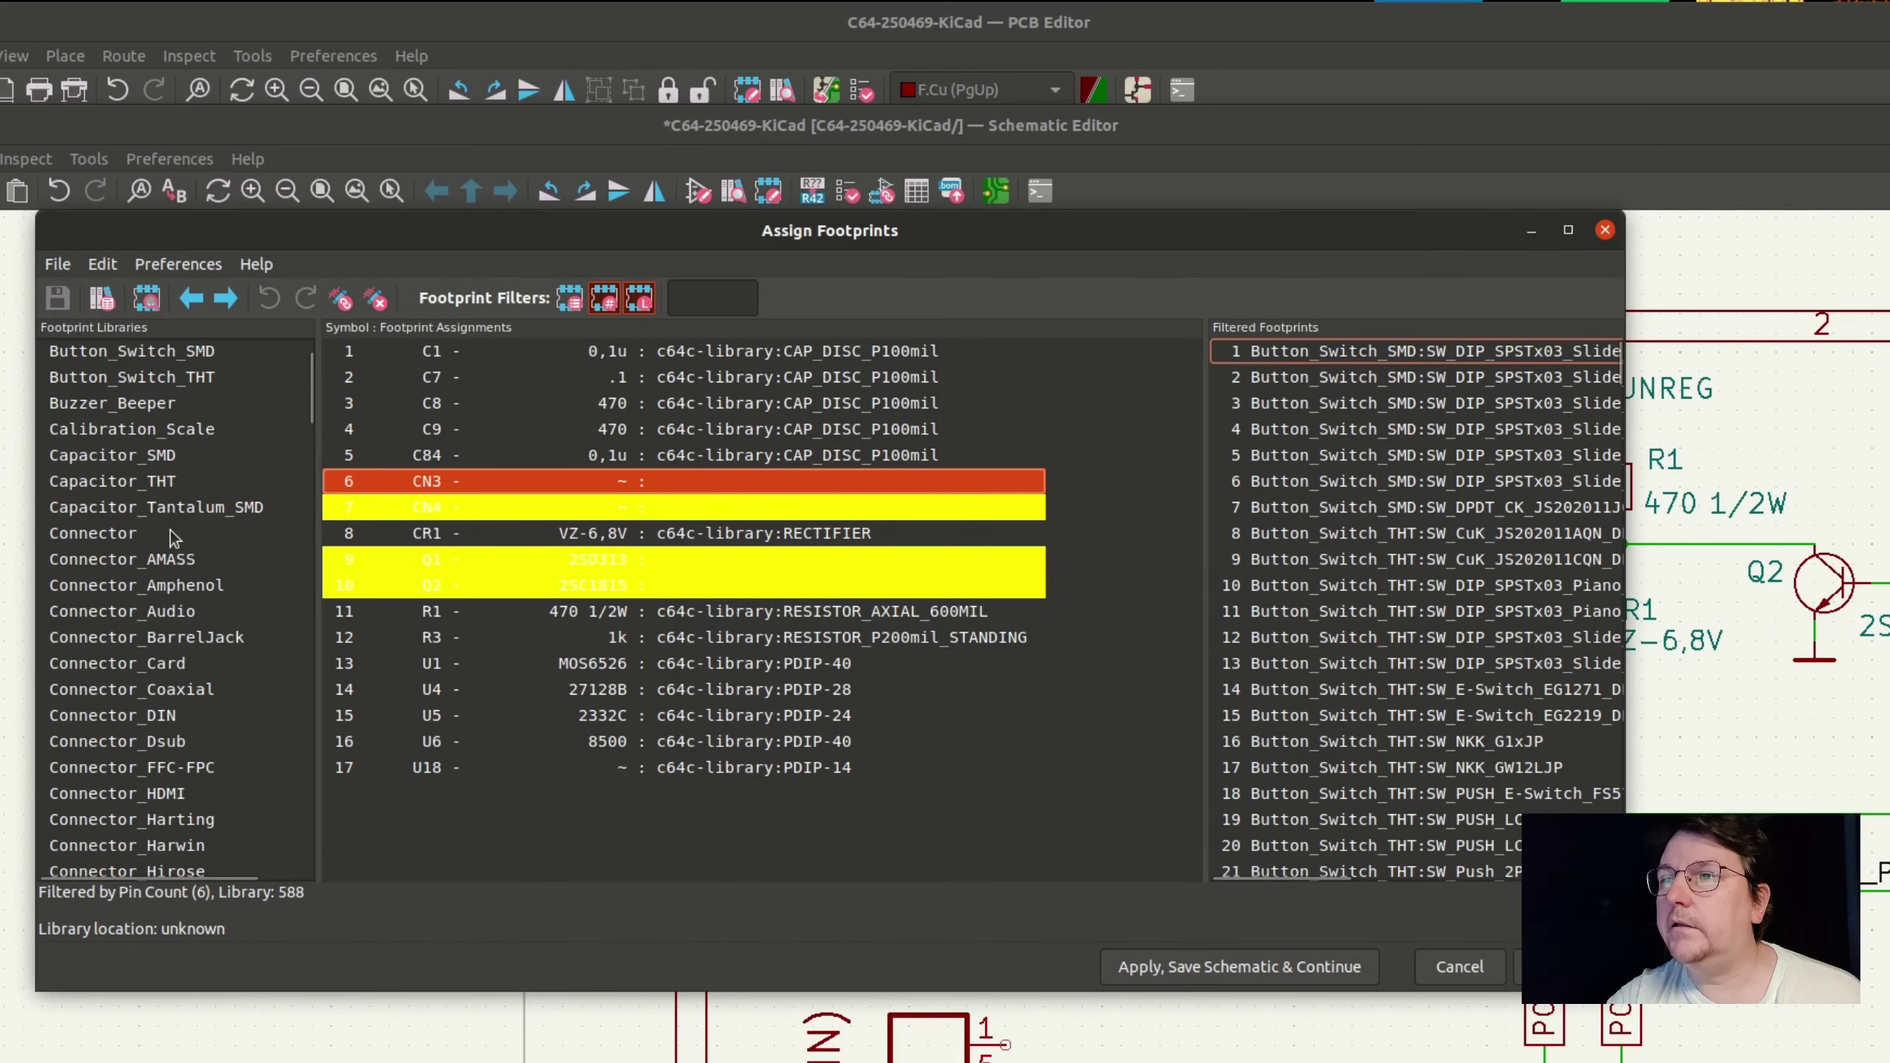
pyautogui.scroll(-12, 173, 538)
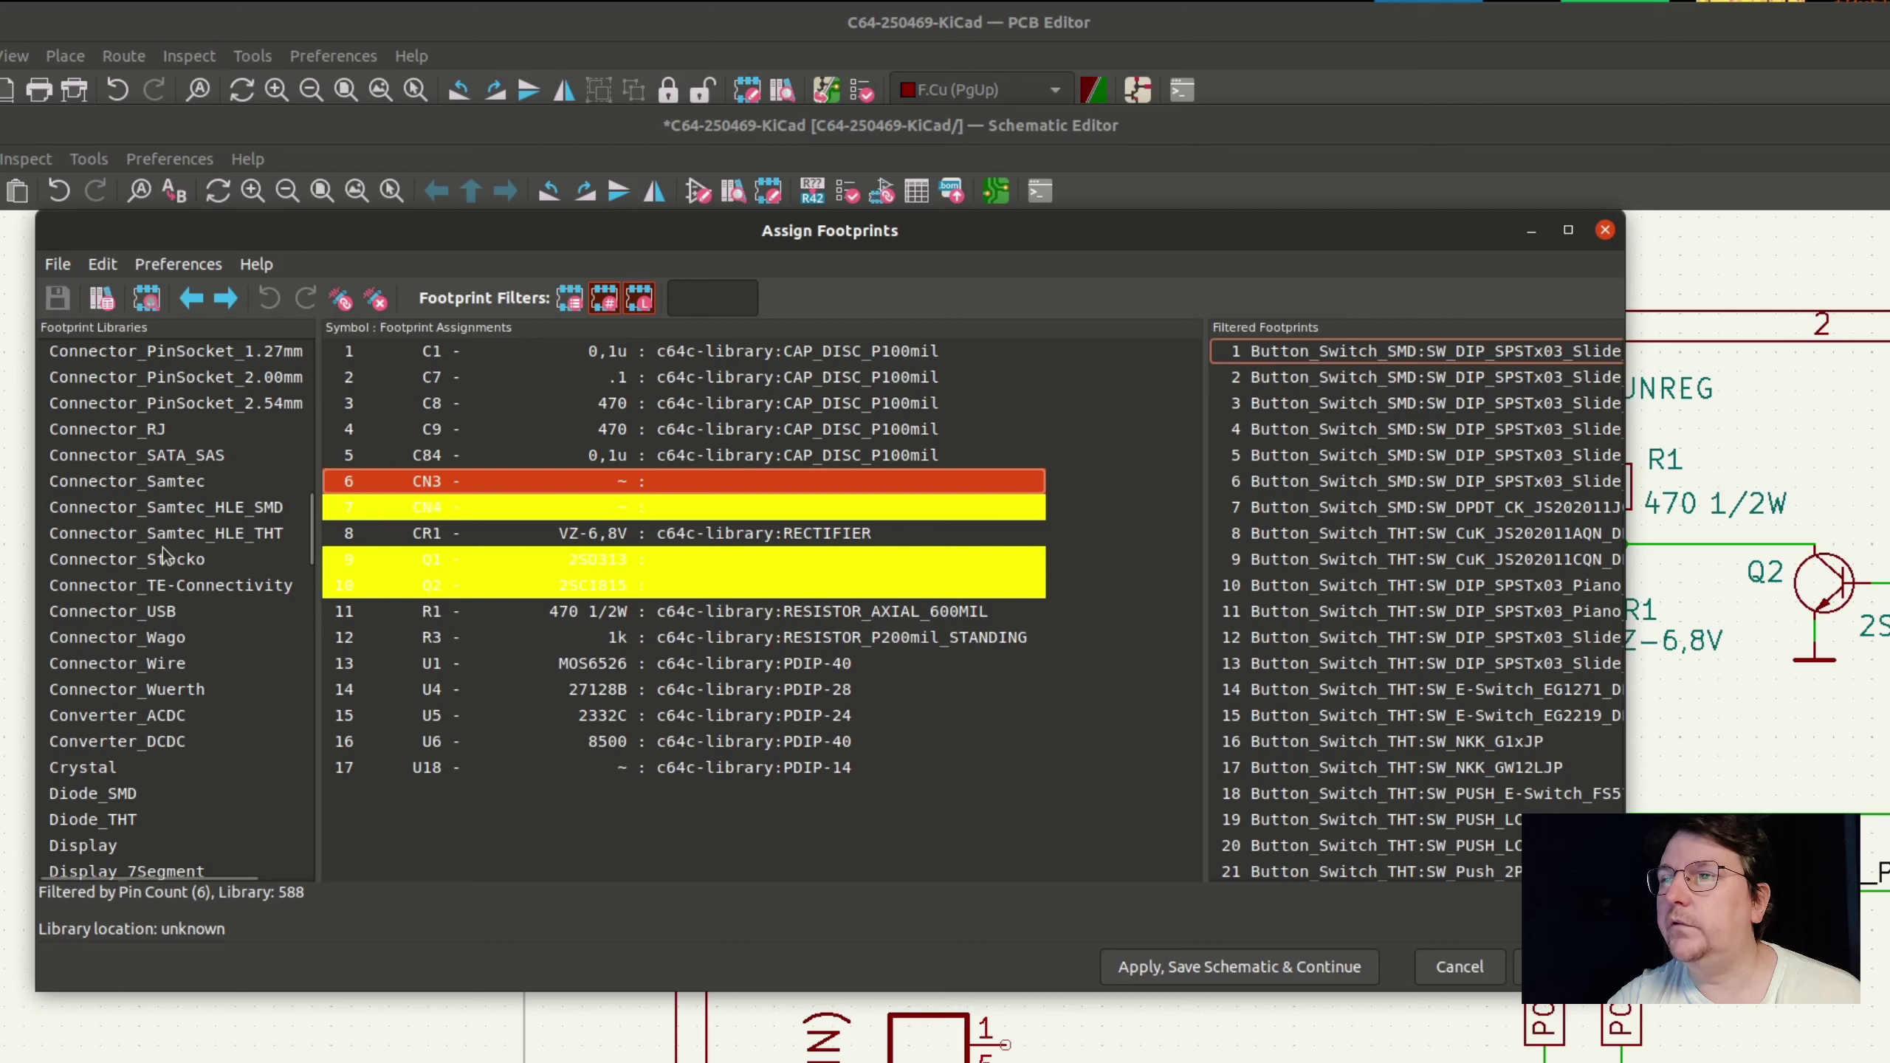
pyautogui.scroll(-20, 119, 848)
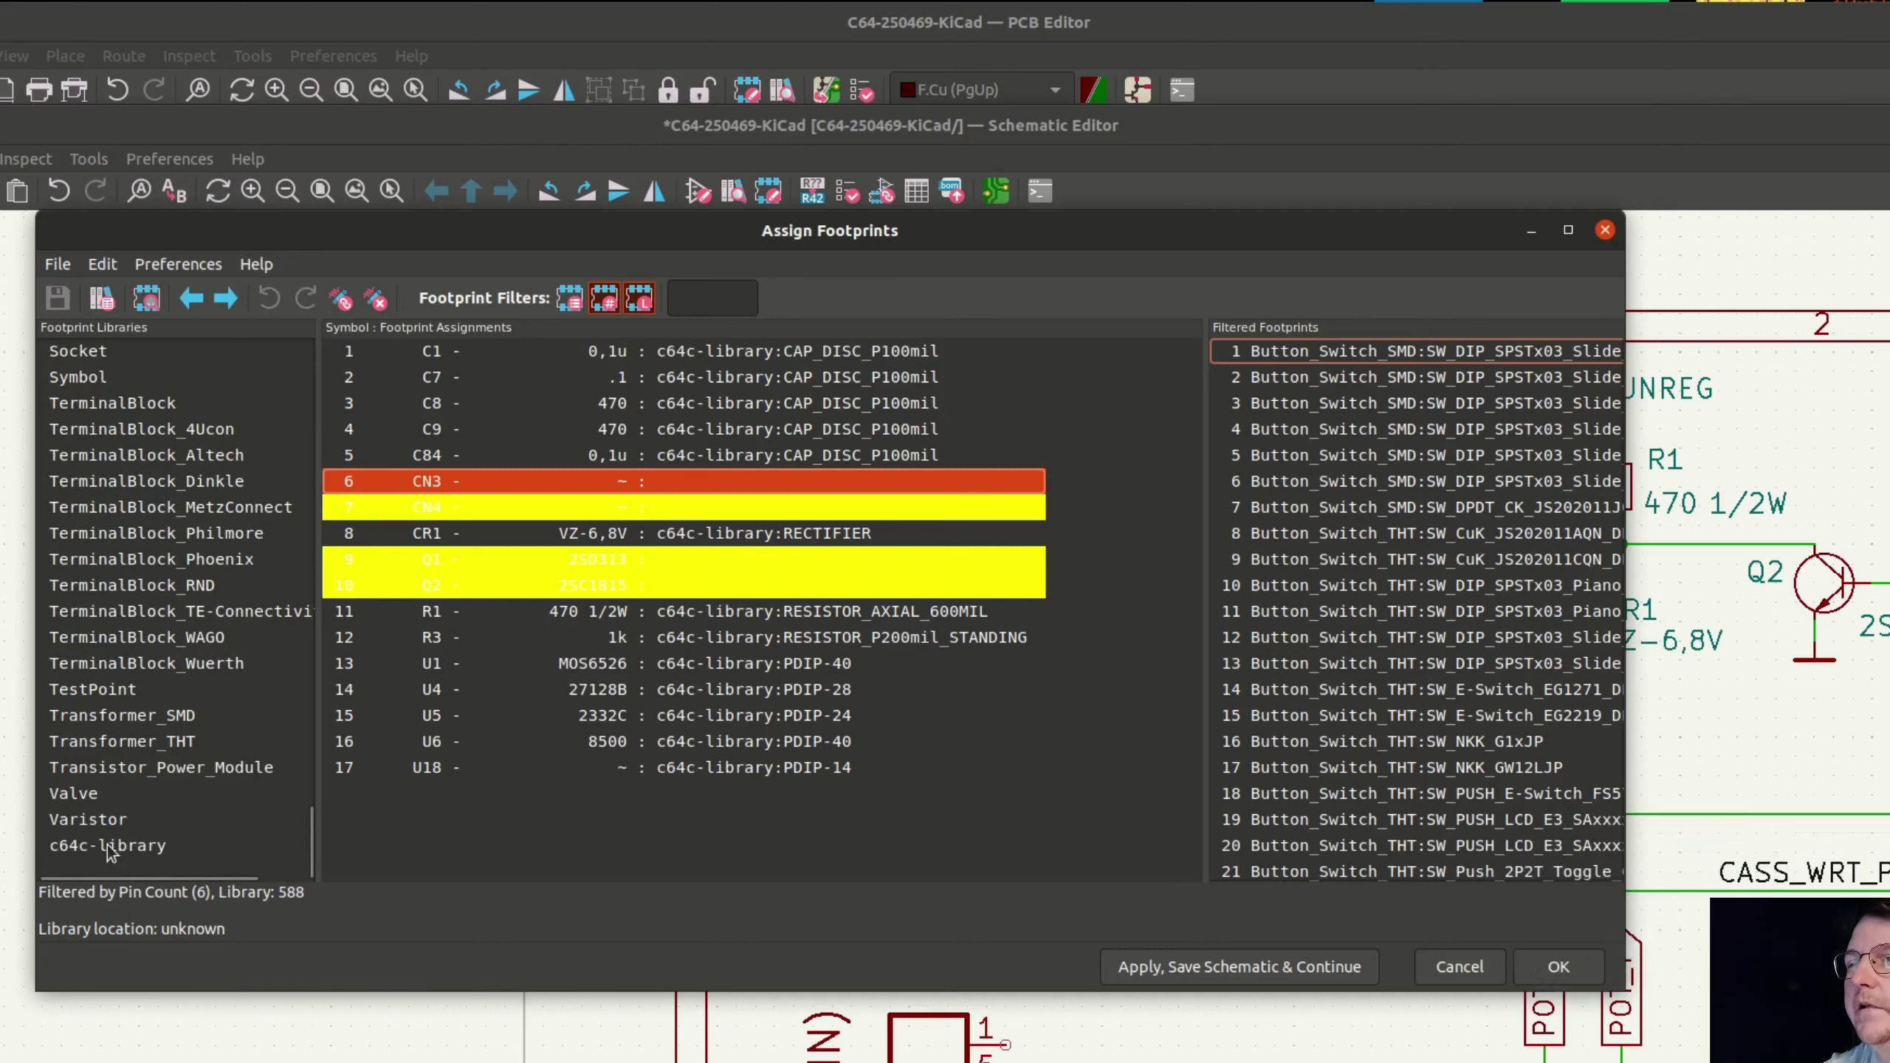
pyautogui.click(109, 847)
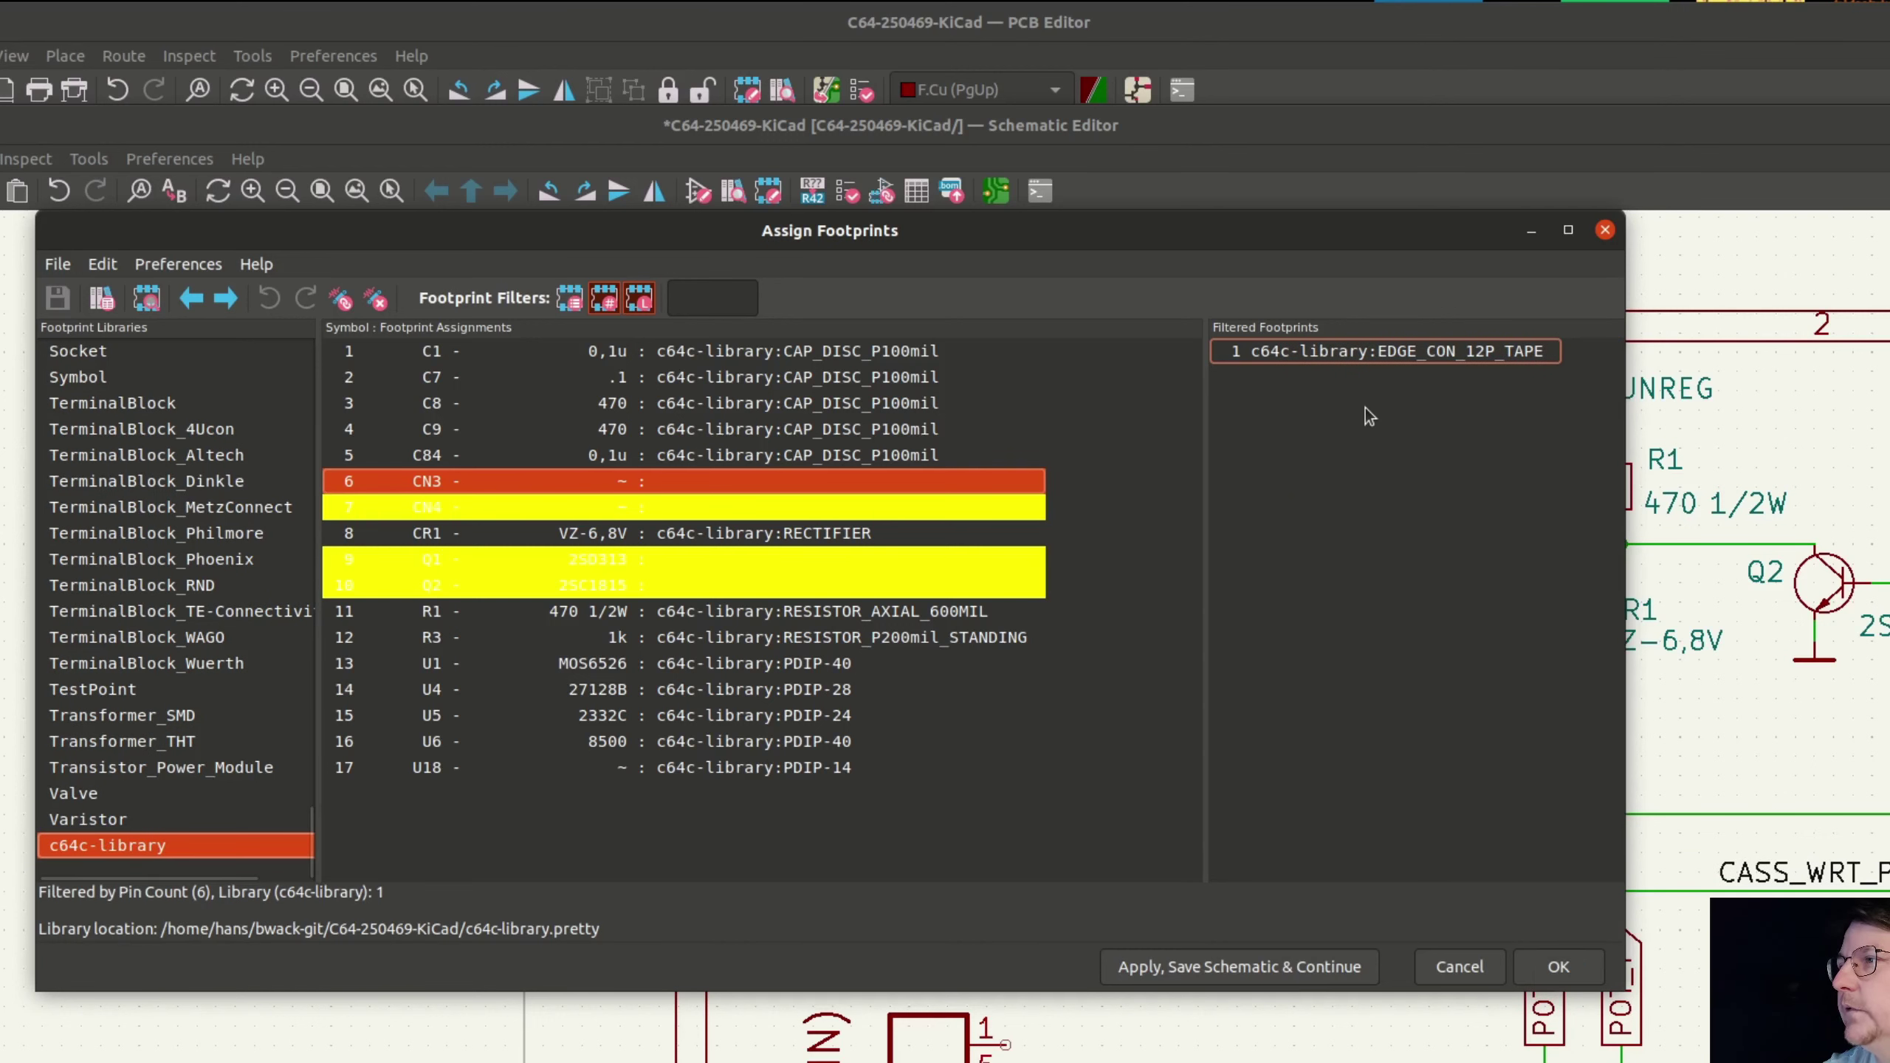
pyautogui.doubleClick(1441, 353)
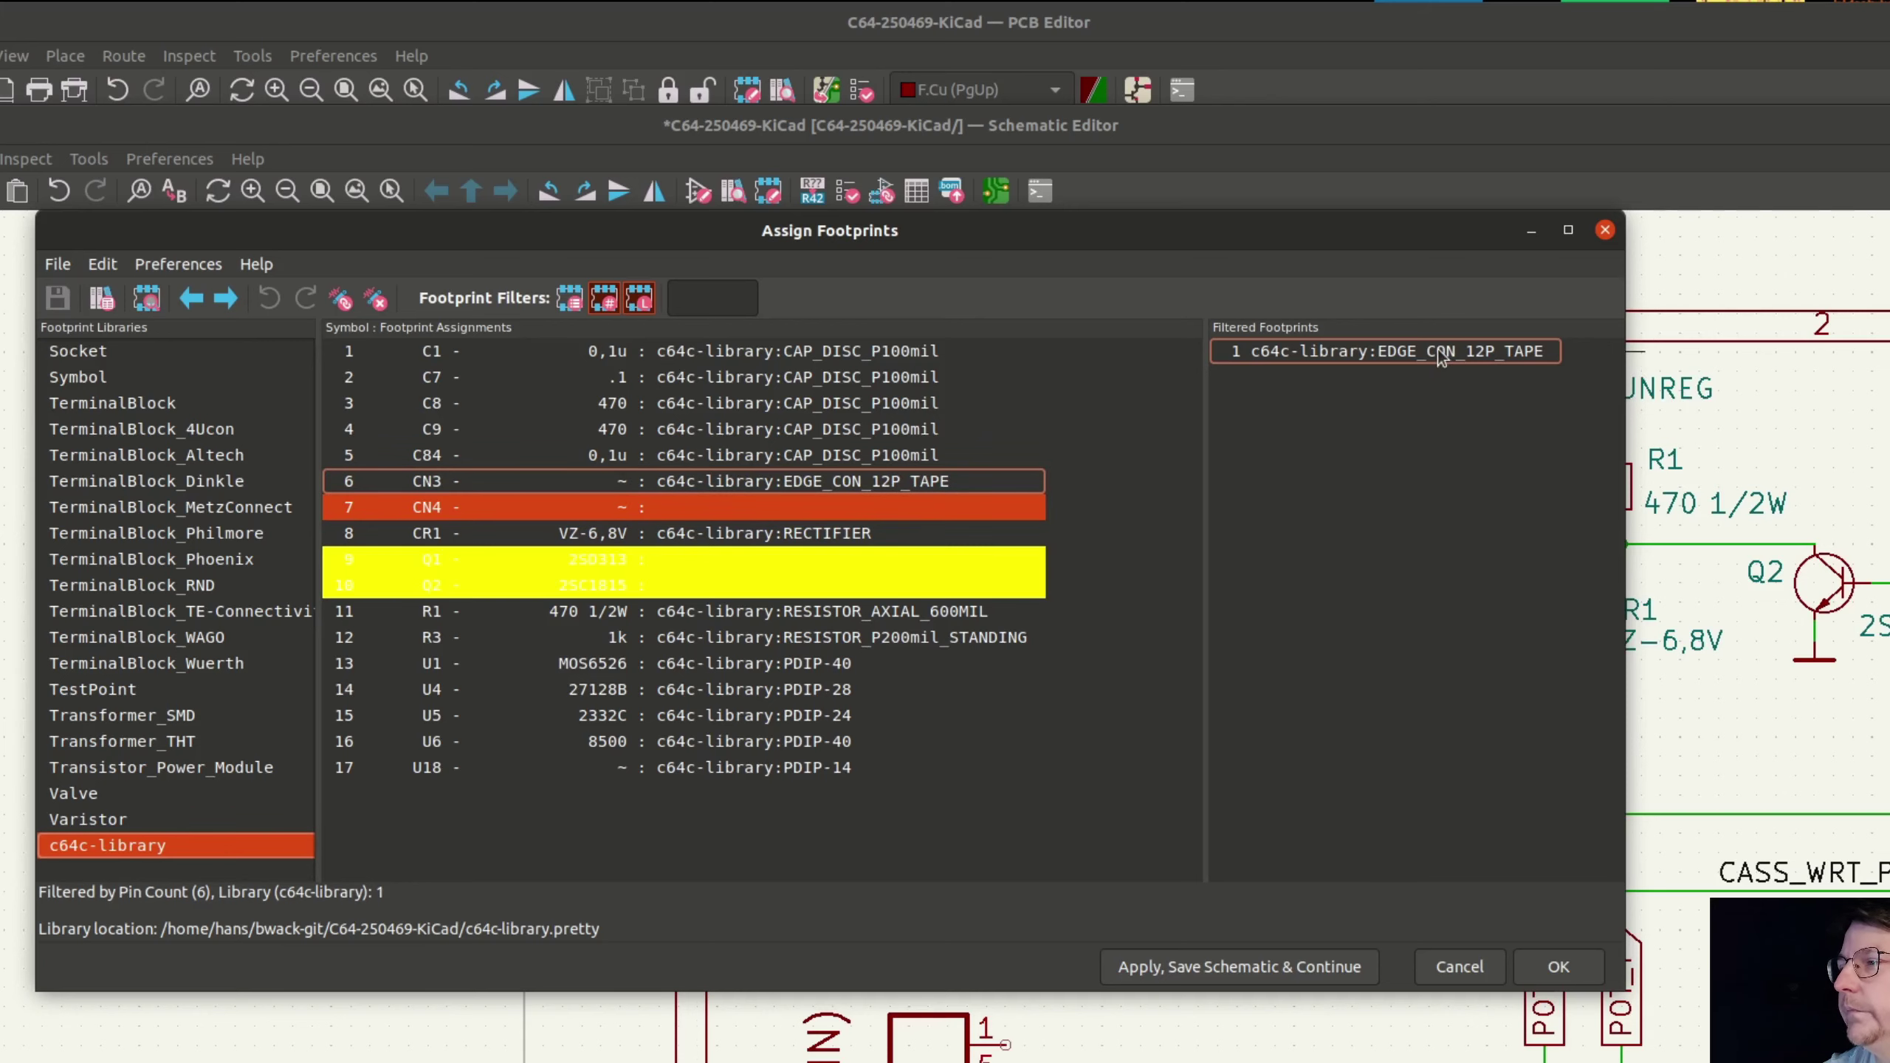
pyautogui.click(1589, 982)
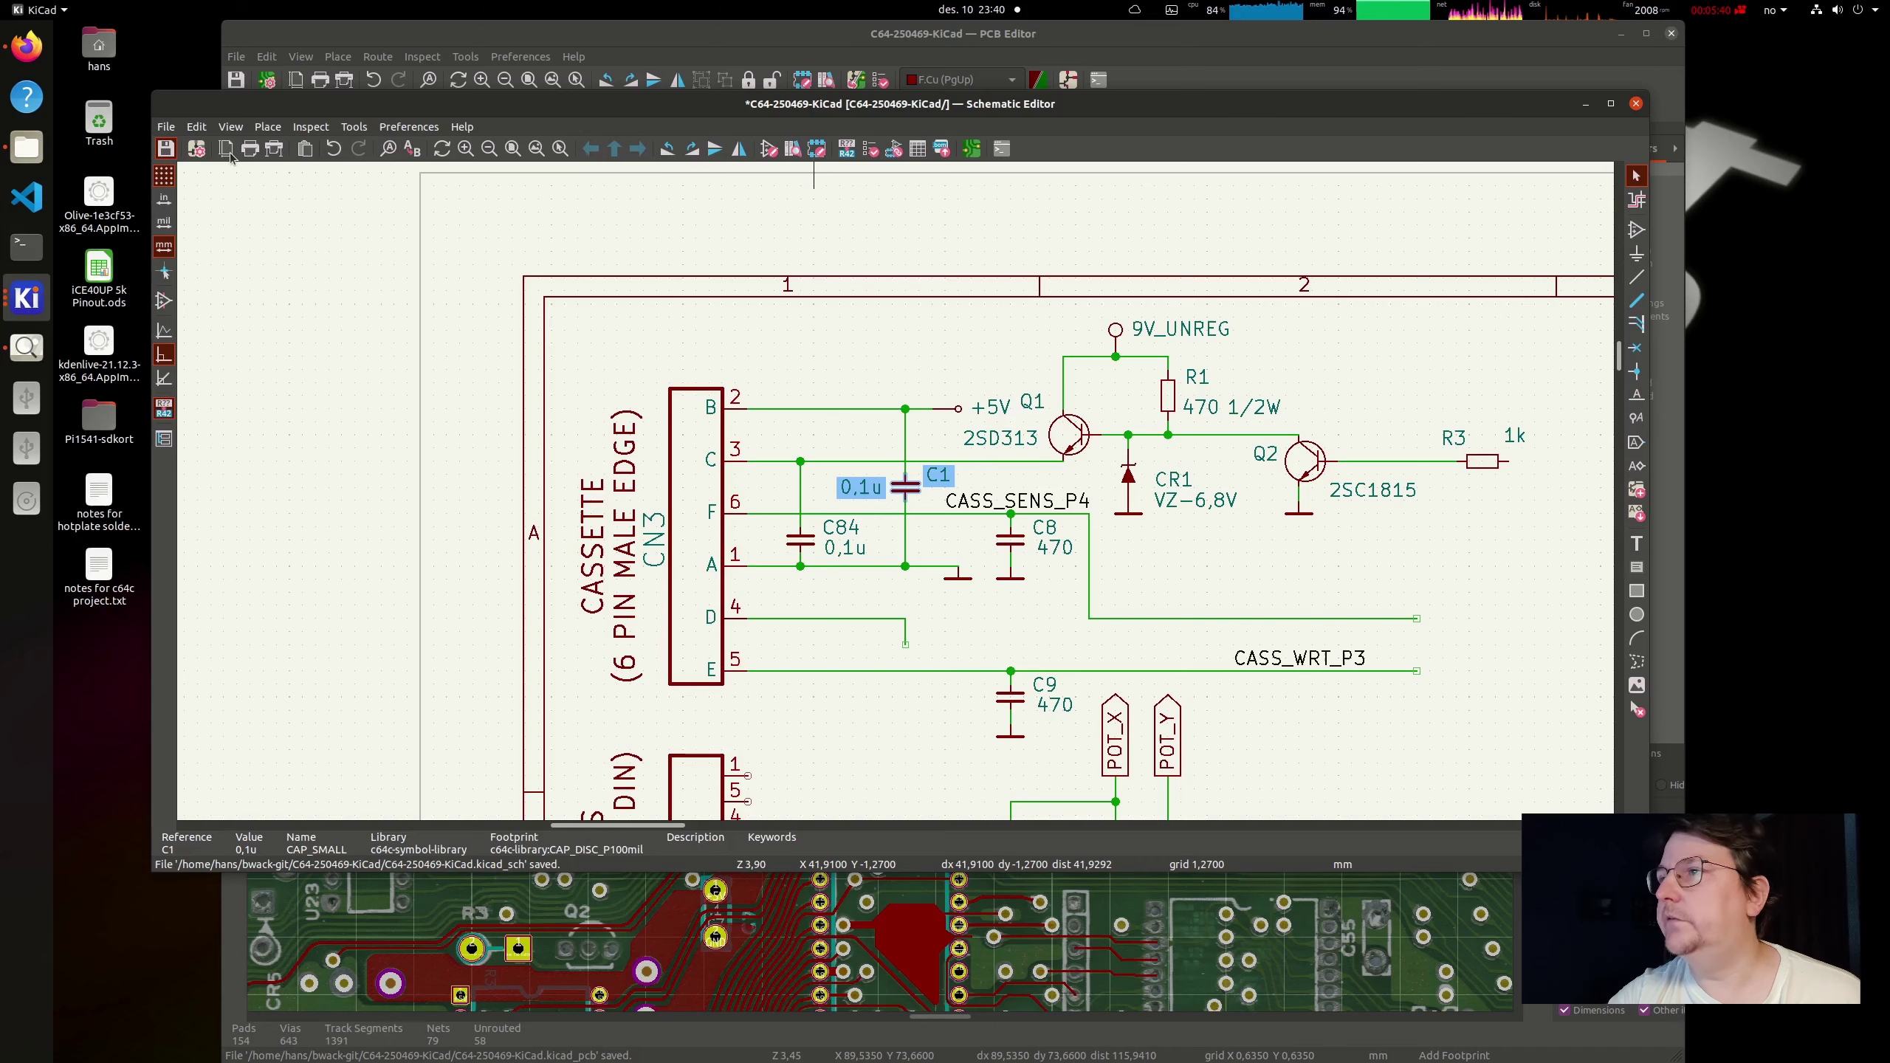
# Step: Switch to the PCB Editor and update the PCB from the schematic, replacing footprints with those specified in the schematic
pyautogui.click(995, 191)
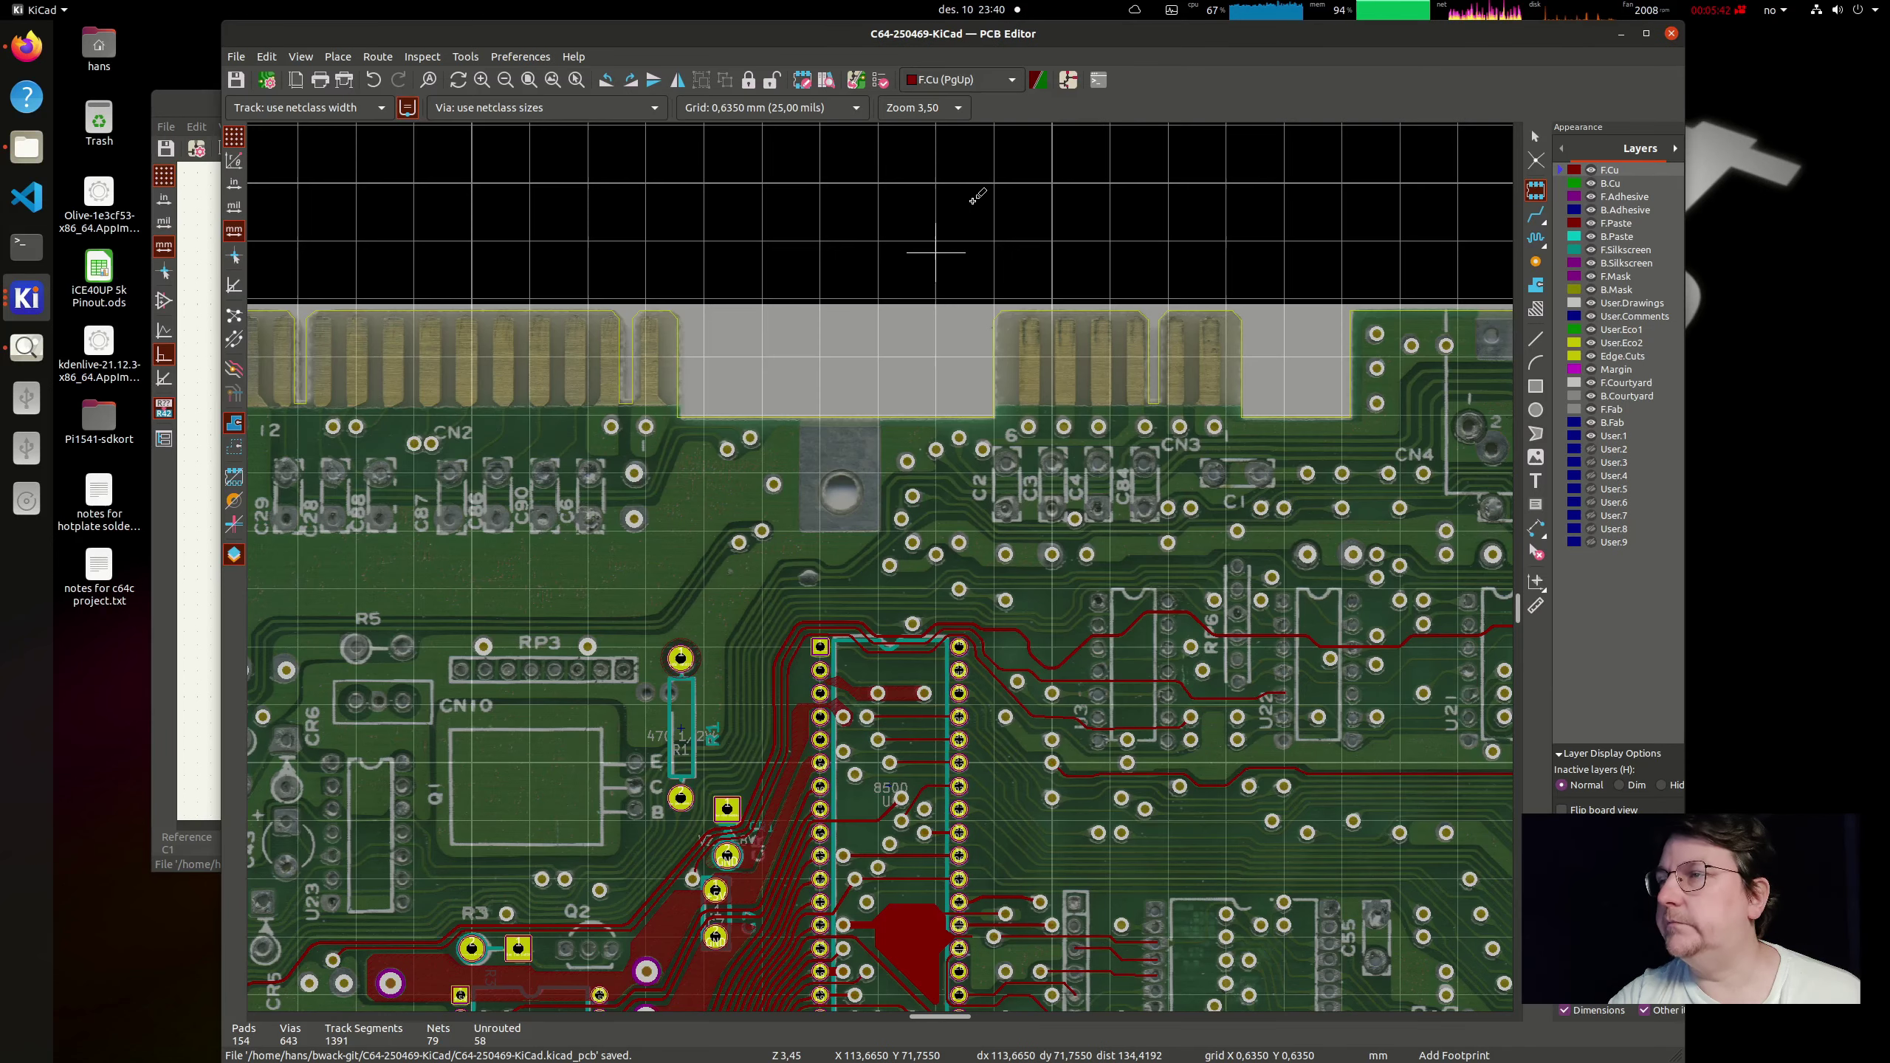
pyautogui.click(864, 84)
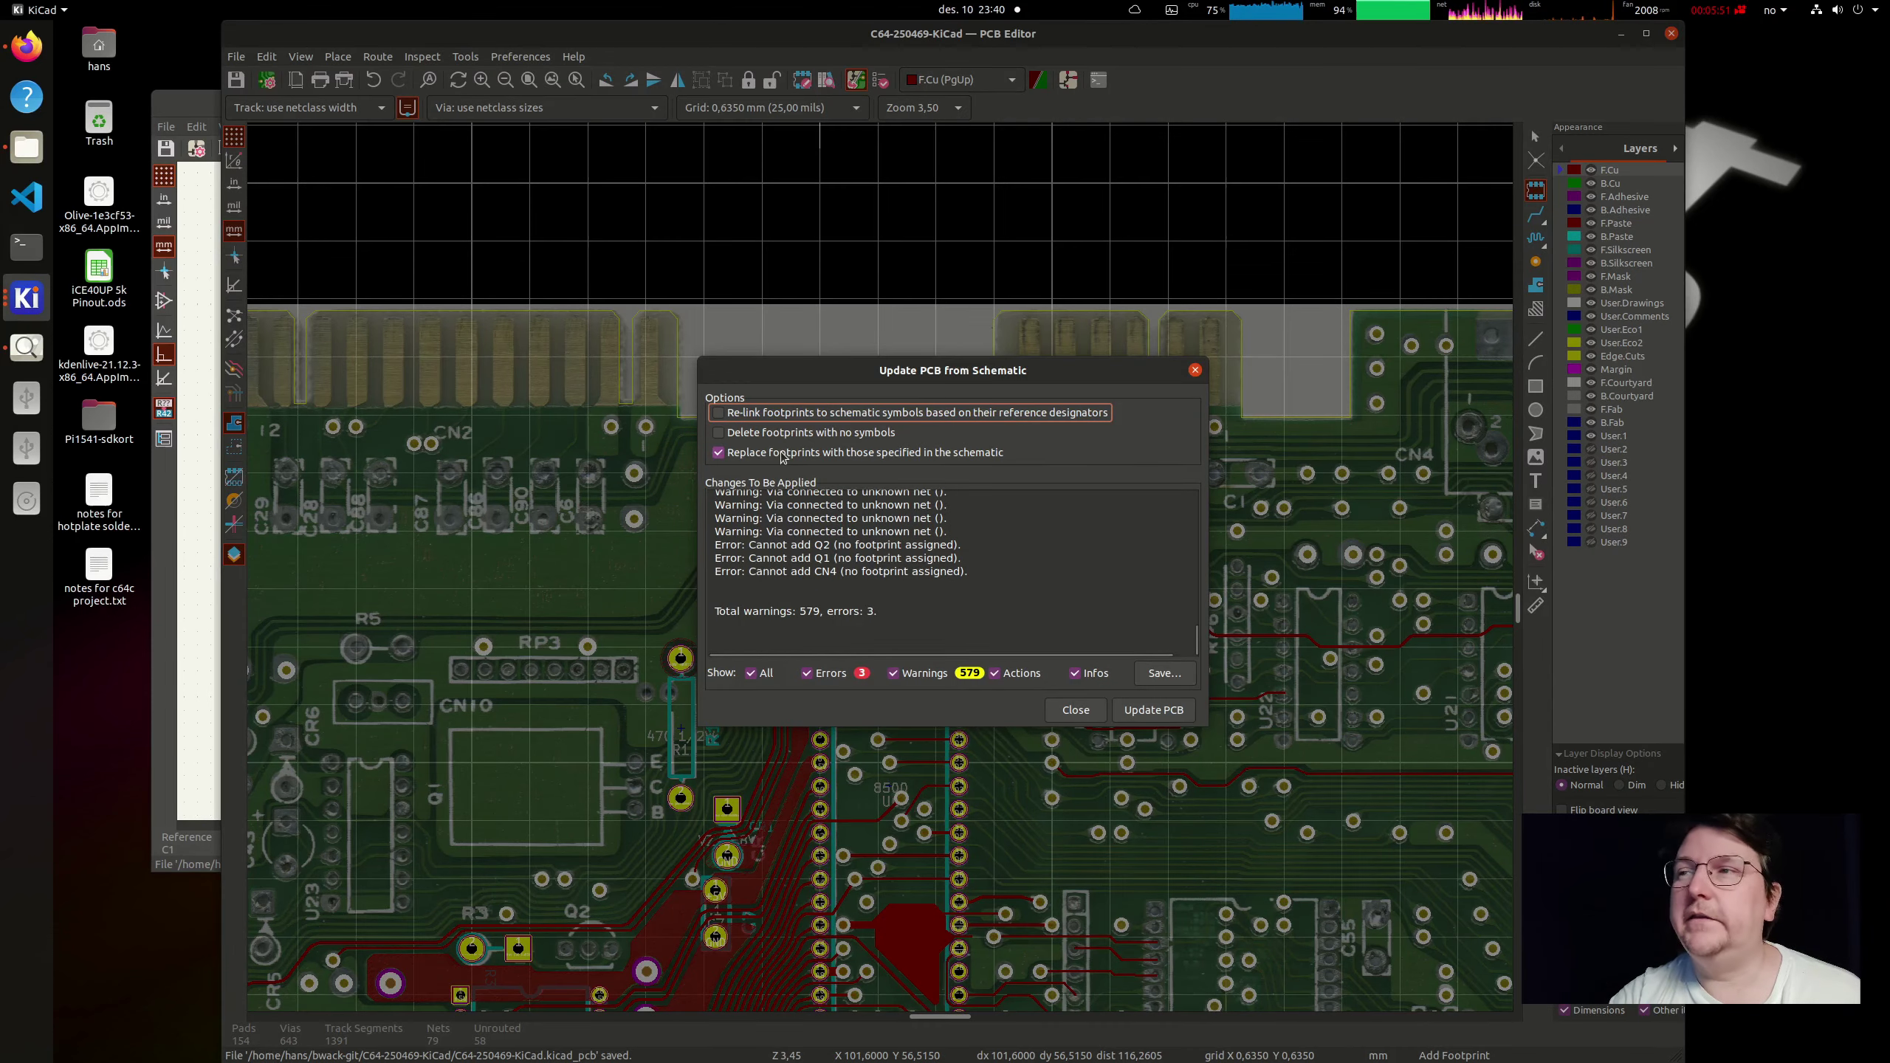
pyautogui.click(1153, 710)
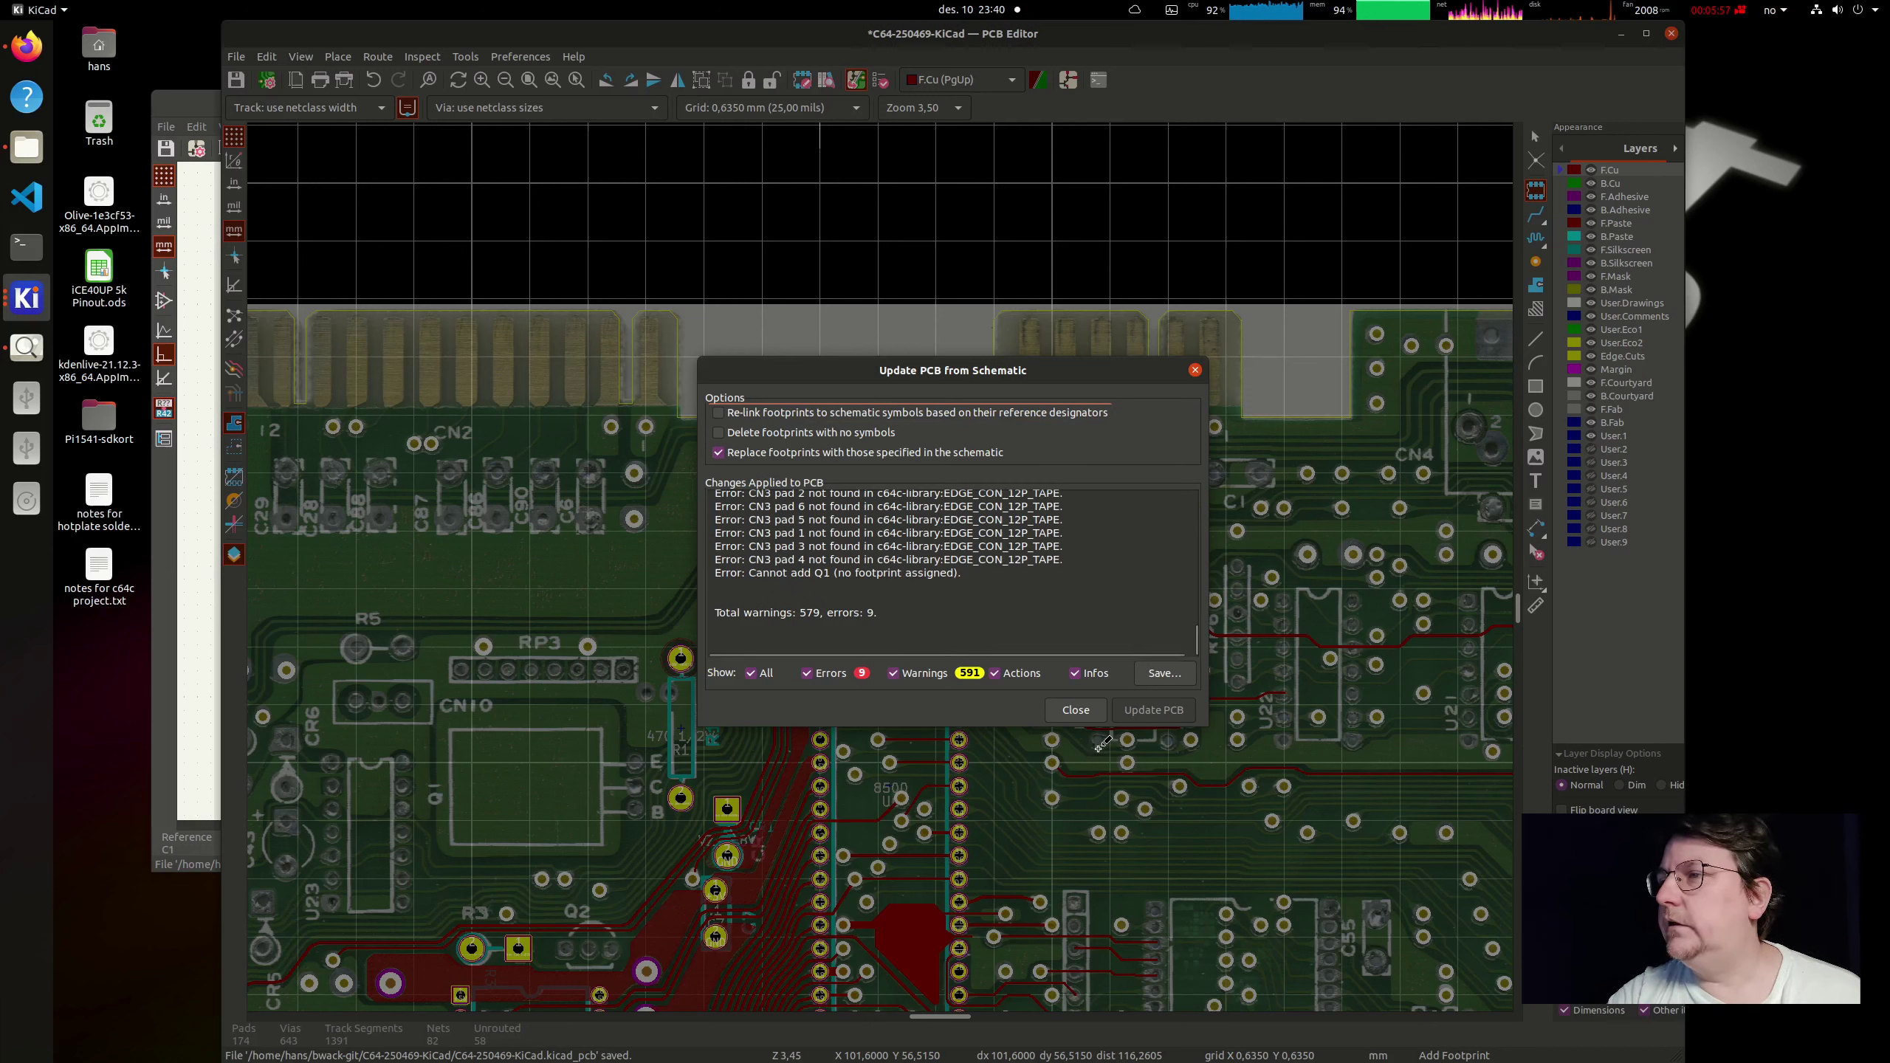
pyautogui.click(1075, 709)
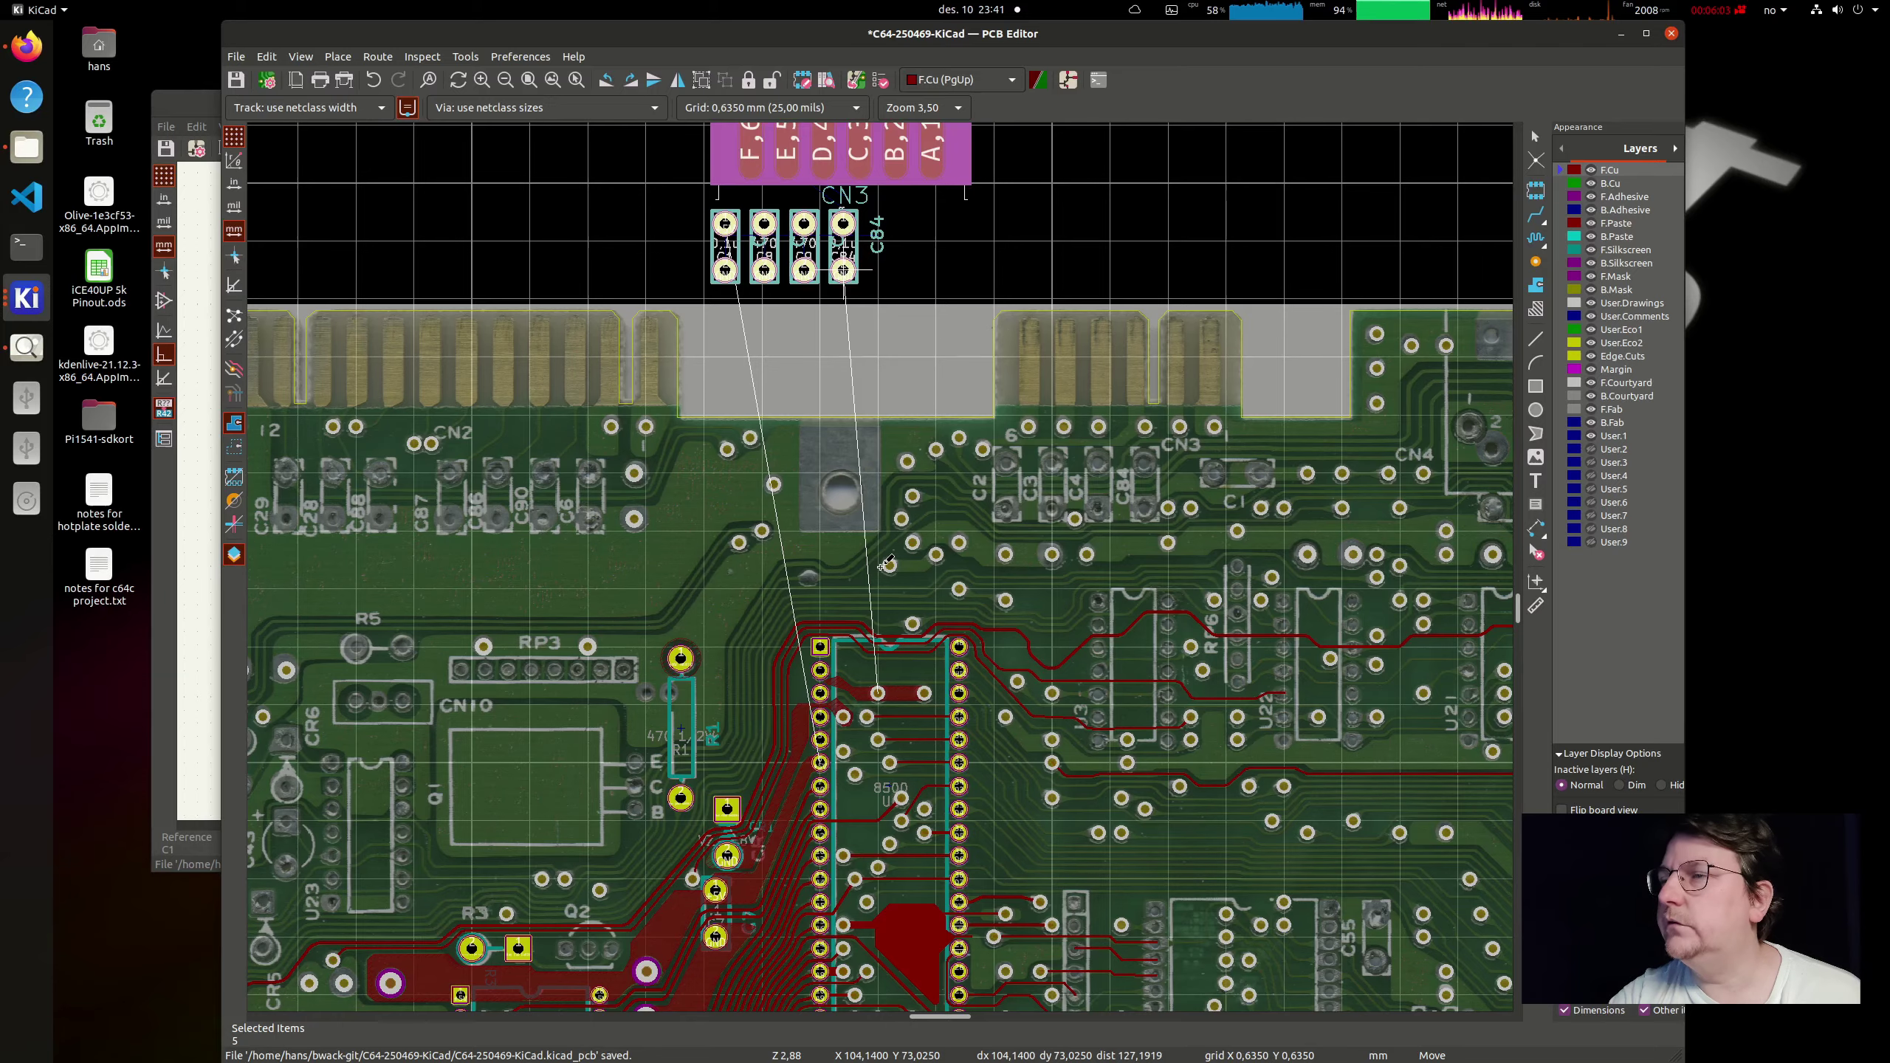
# Step: Place the newly imported CN3 and capacitor footprints in the empty area above the board's upper-left corner
pyautogui.scroll(-3, 842, 270)
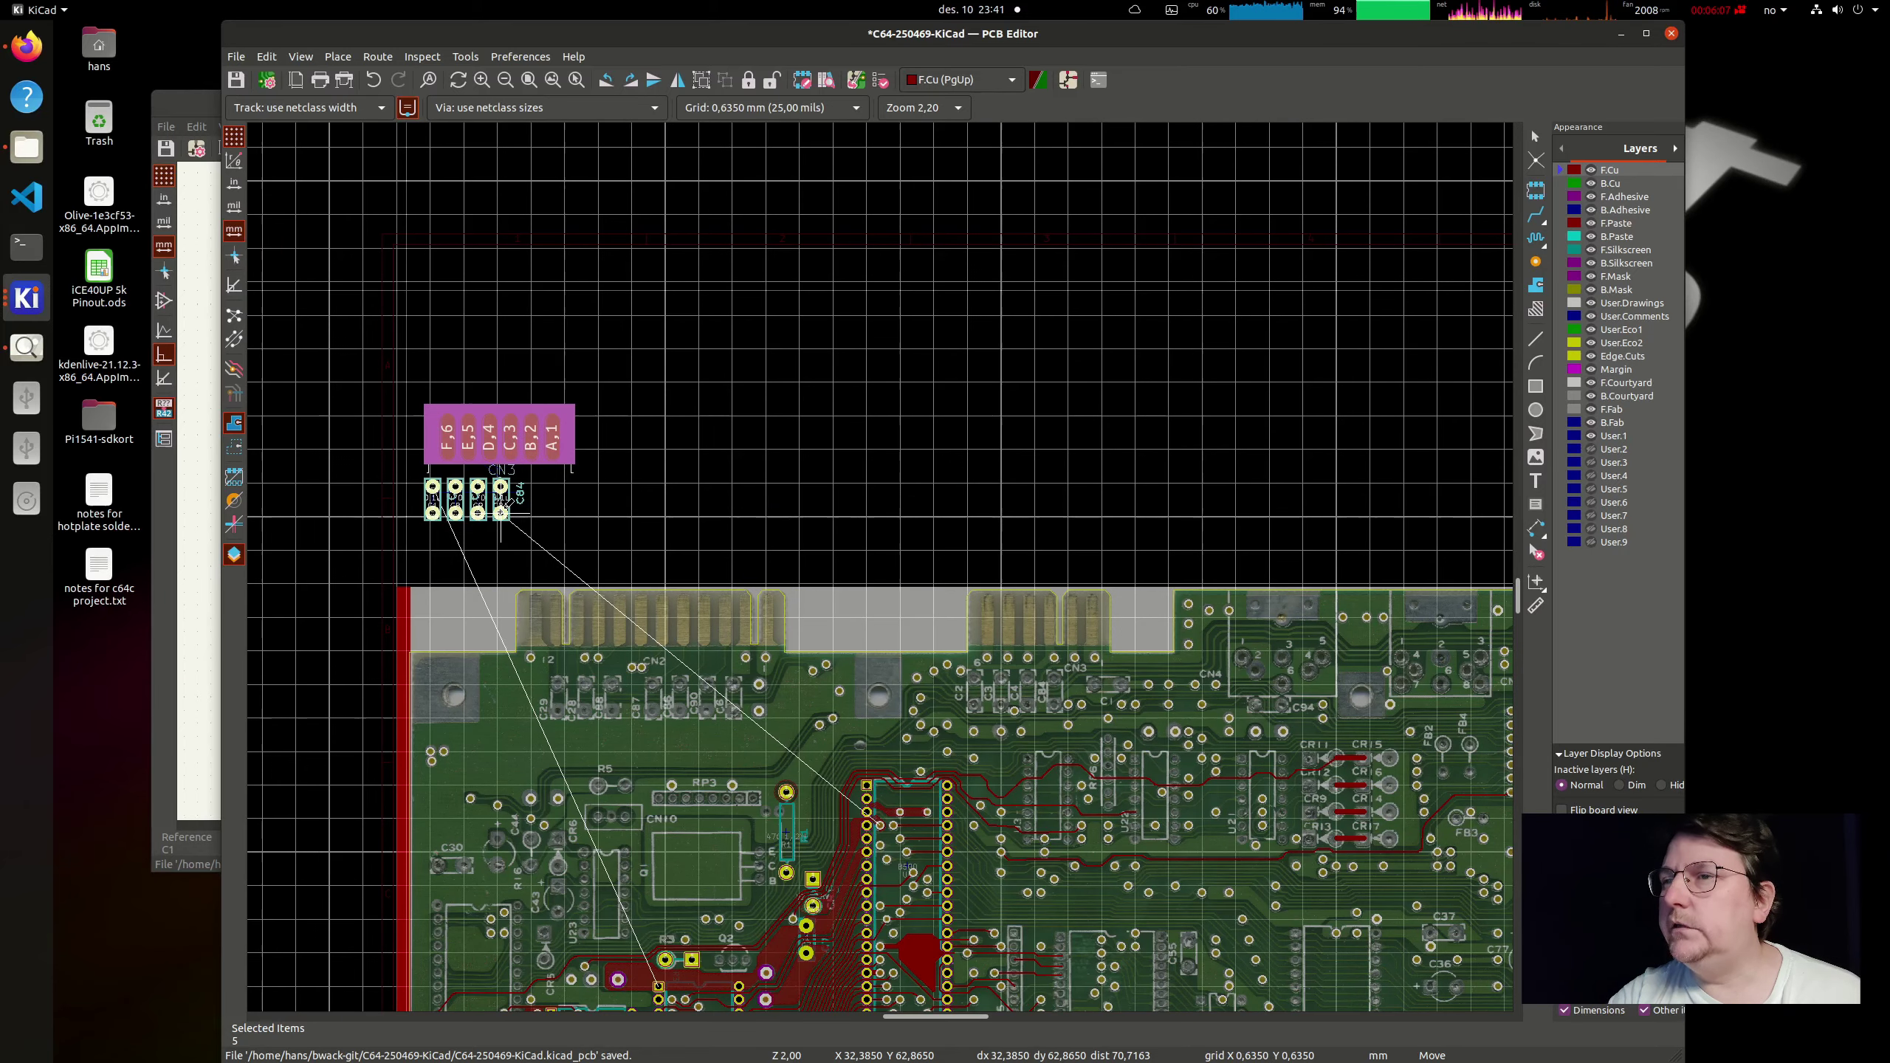
pyautogui.click(500, 513)
pyautogui.press('a')
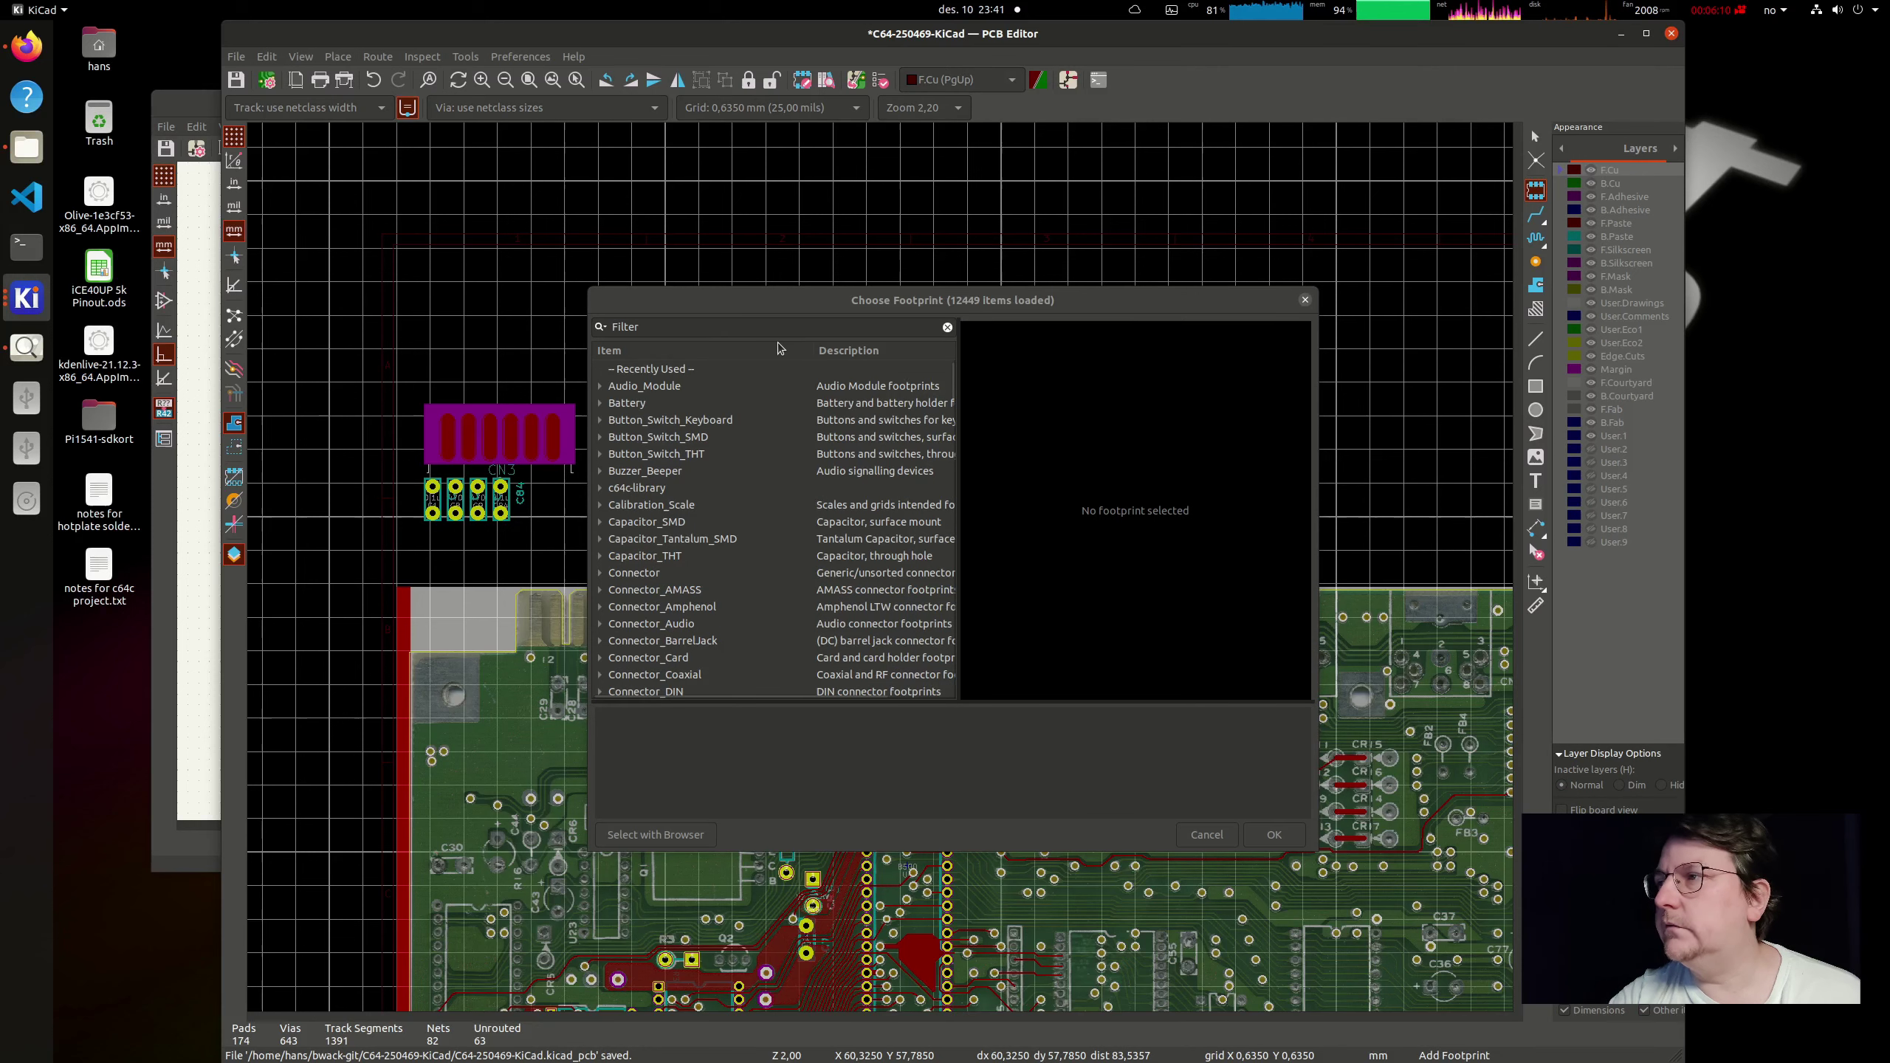
pyautogui.press('Escape')
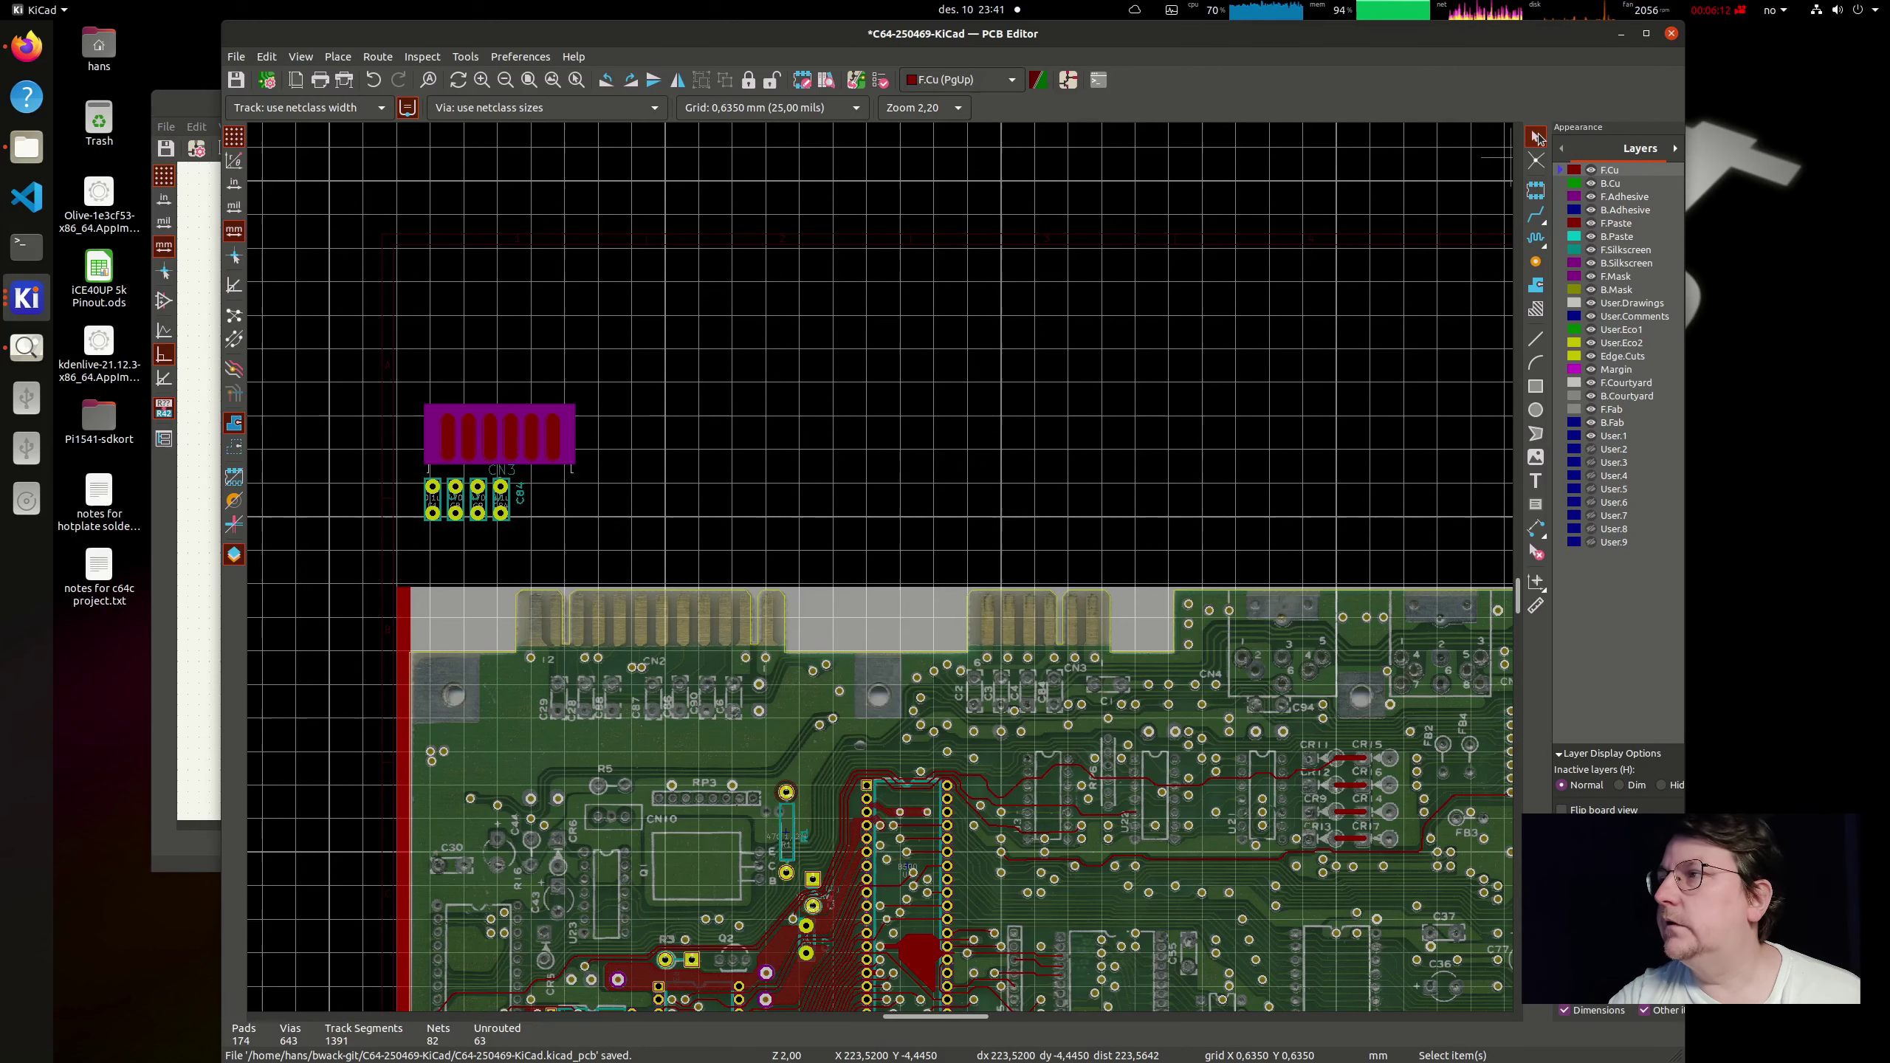
# Step: Select the CN3 footprint and hide the F.Mask and B.Mask layers
pyautogui.click(565, 452)
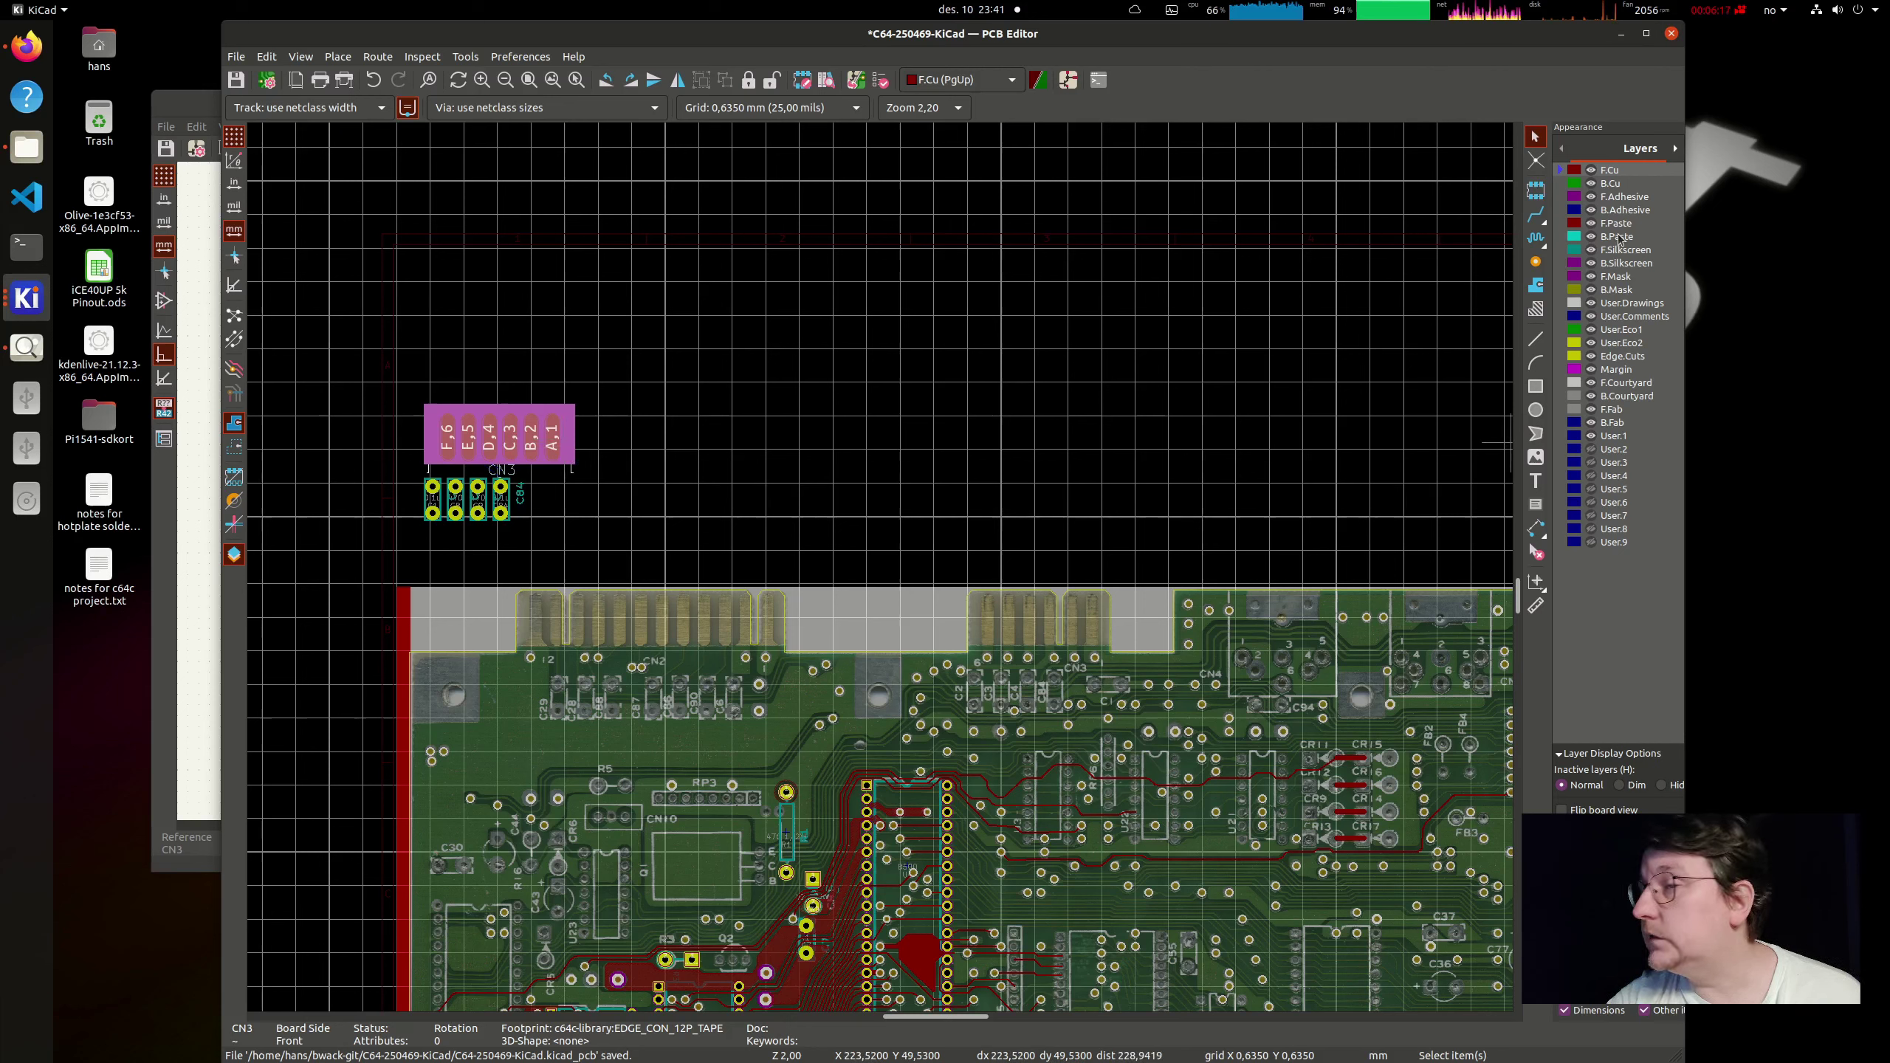
pyautogui.click(1592, 277)
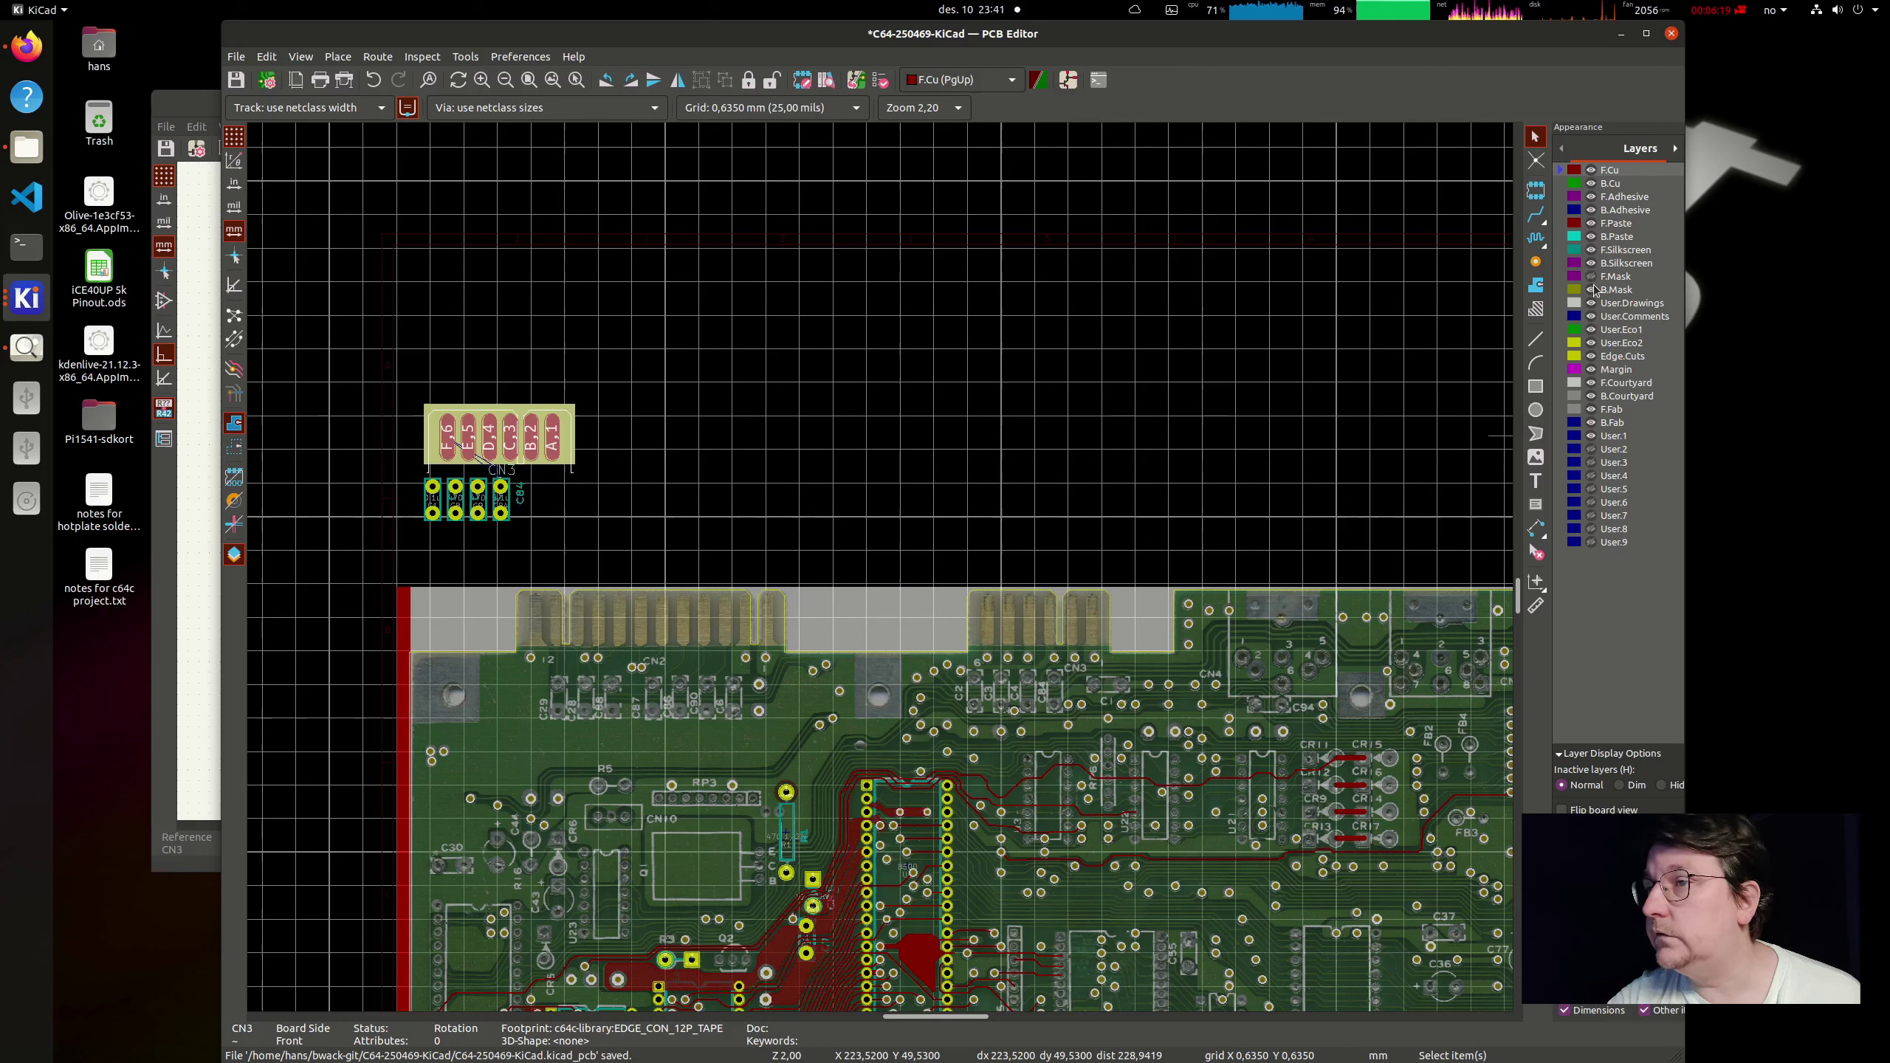
pyautogui.click(1591, 291)
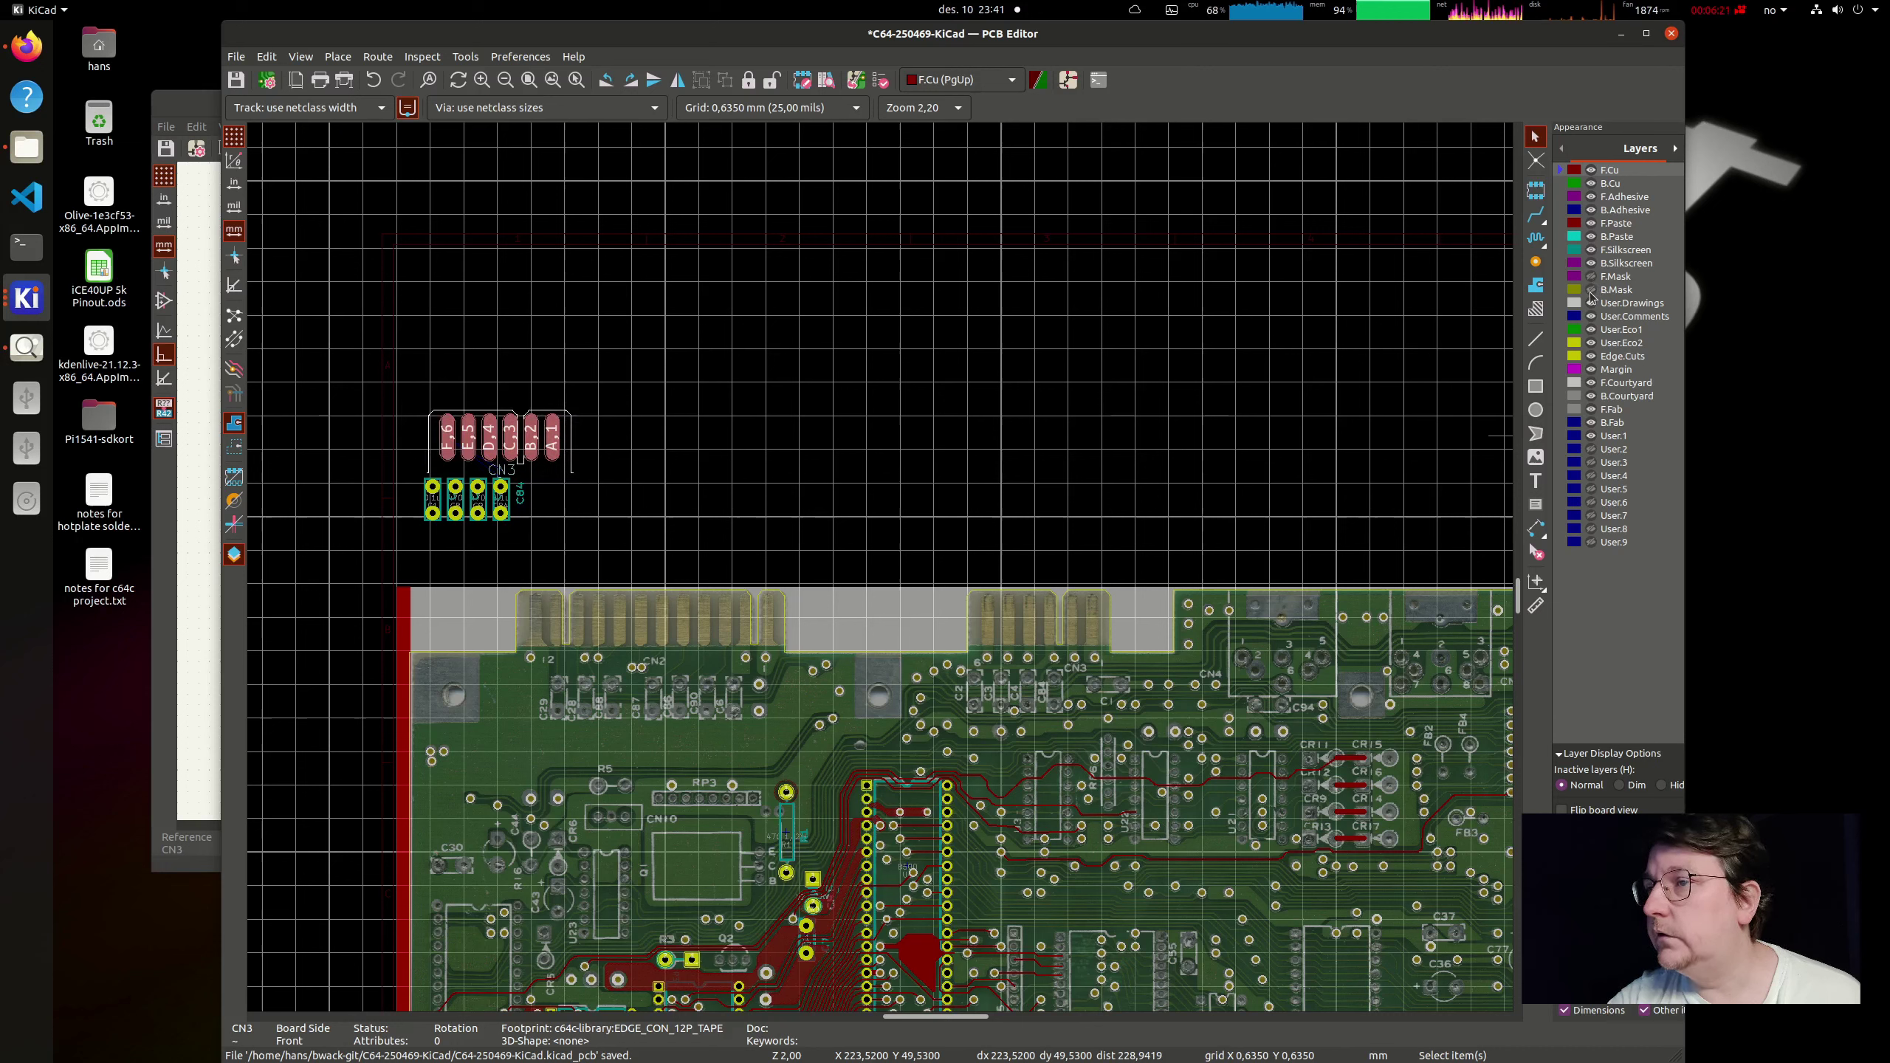
# Step: Move the CN3 footprint onto the cassette edge connector in the photo, aligning its outline with the notched board edge
pyautogui.press('Escape')
pyautogui.click(523, 485)
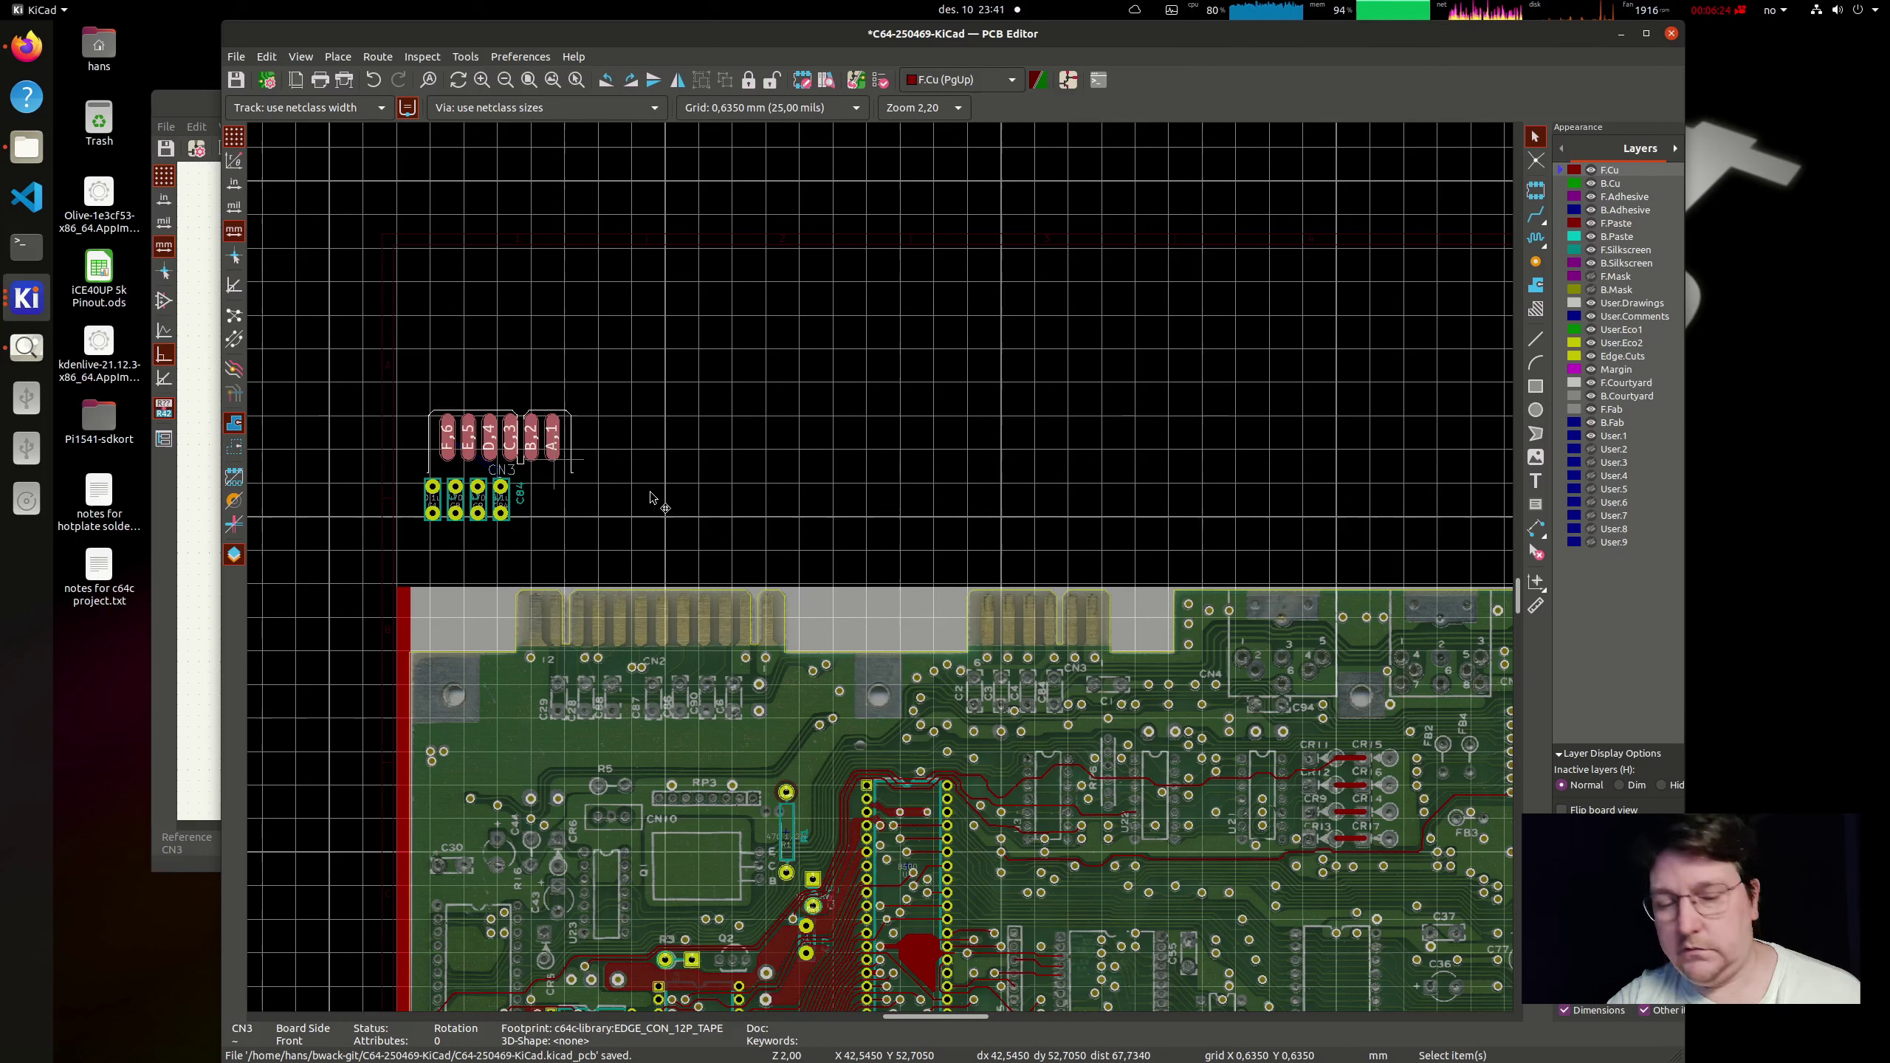
pyautogui.press('m')
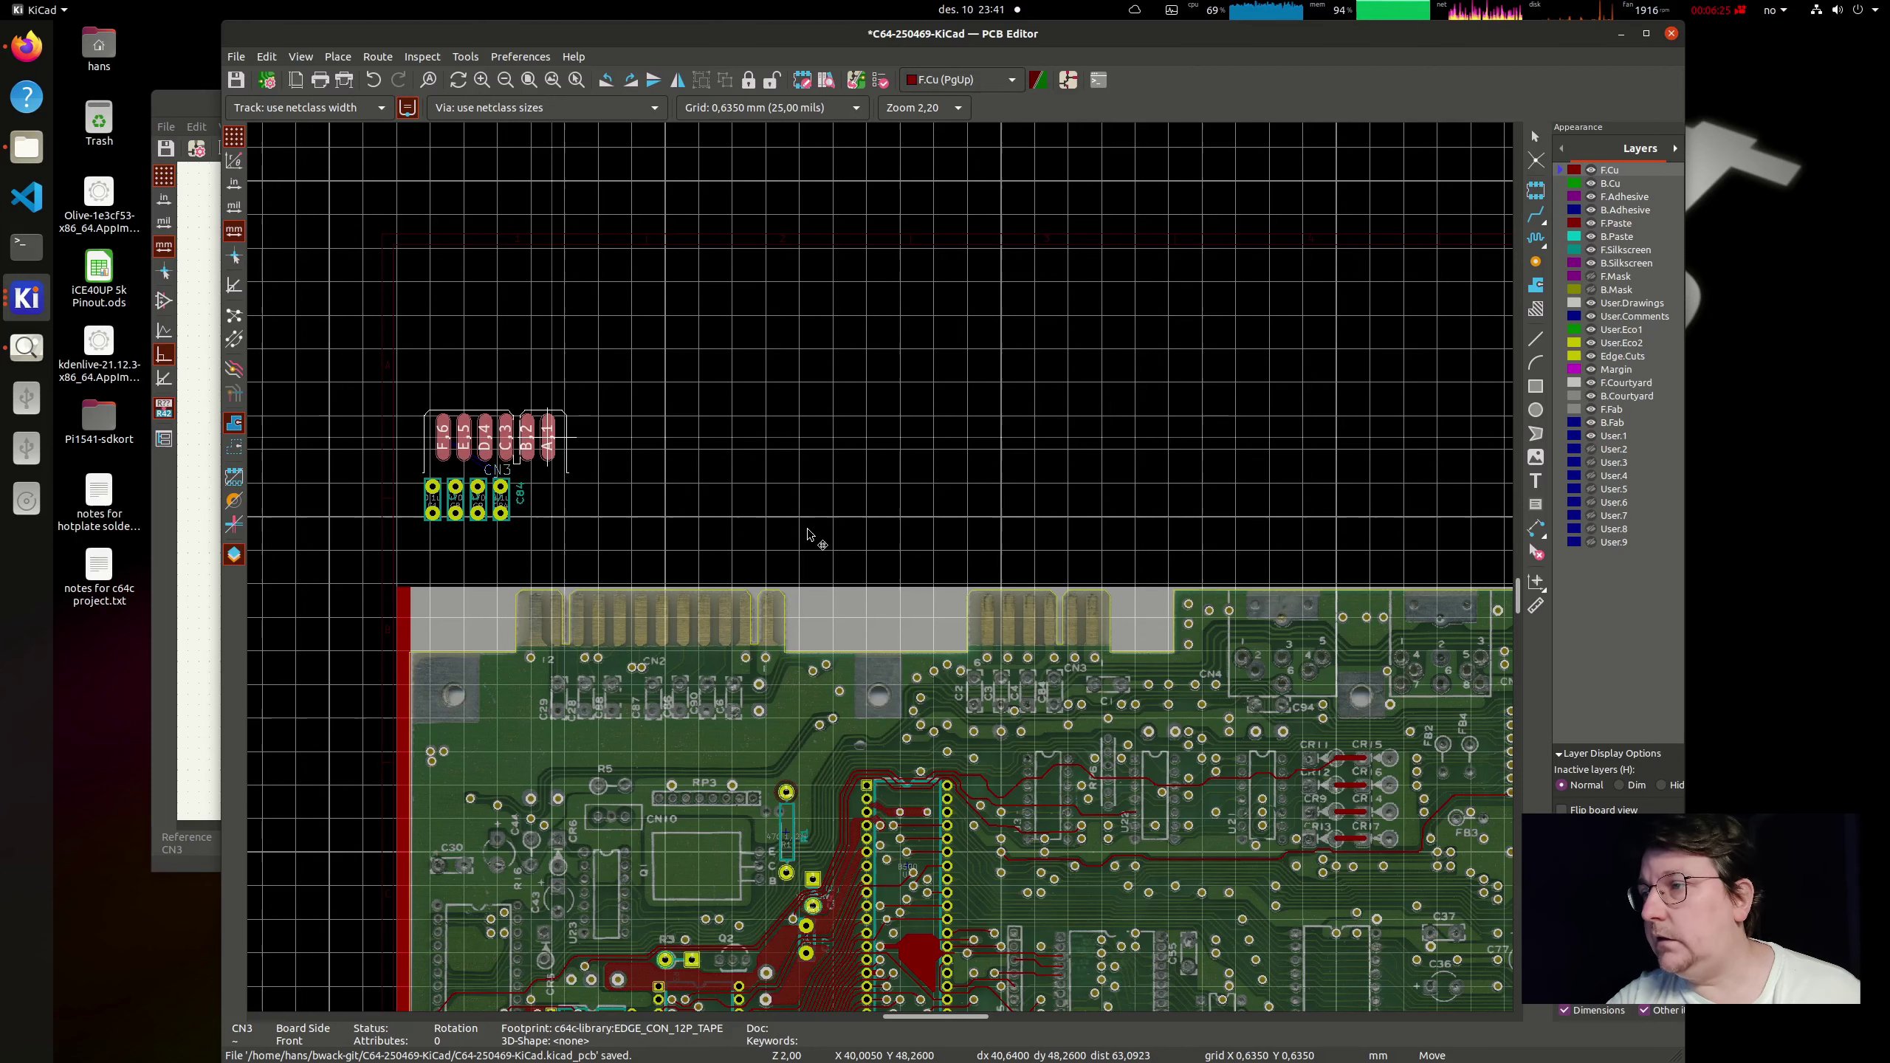
pyautogui.scroll(5, 1174, 639)
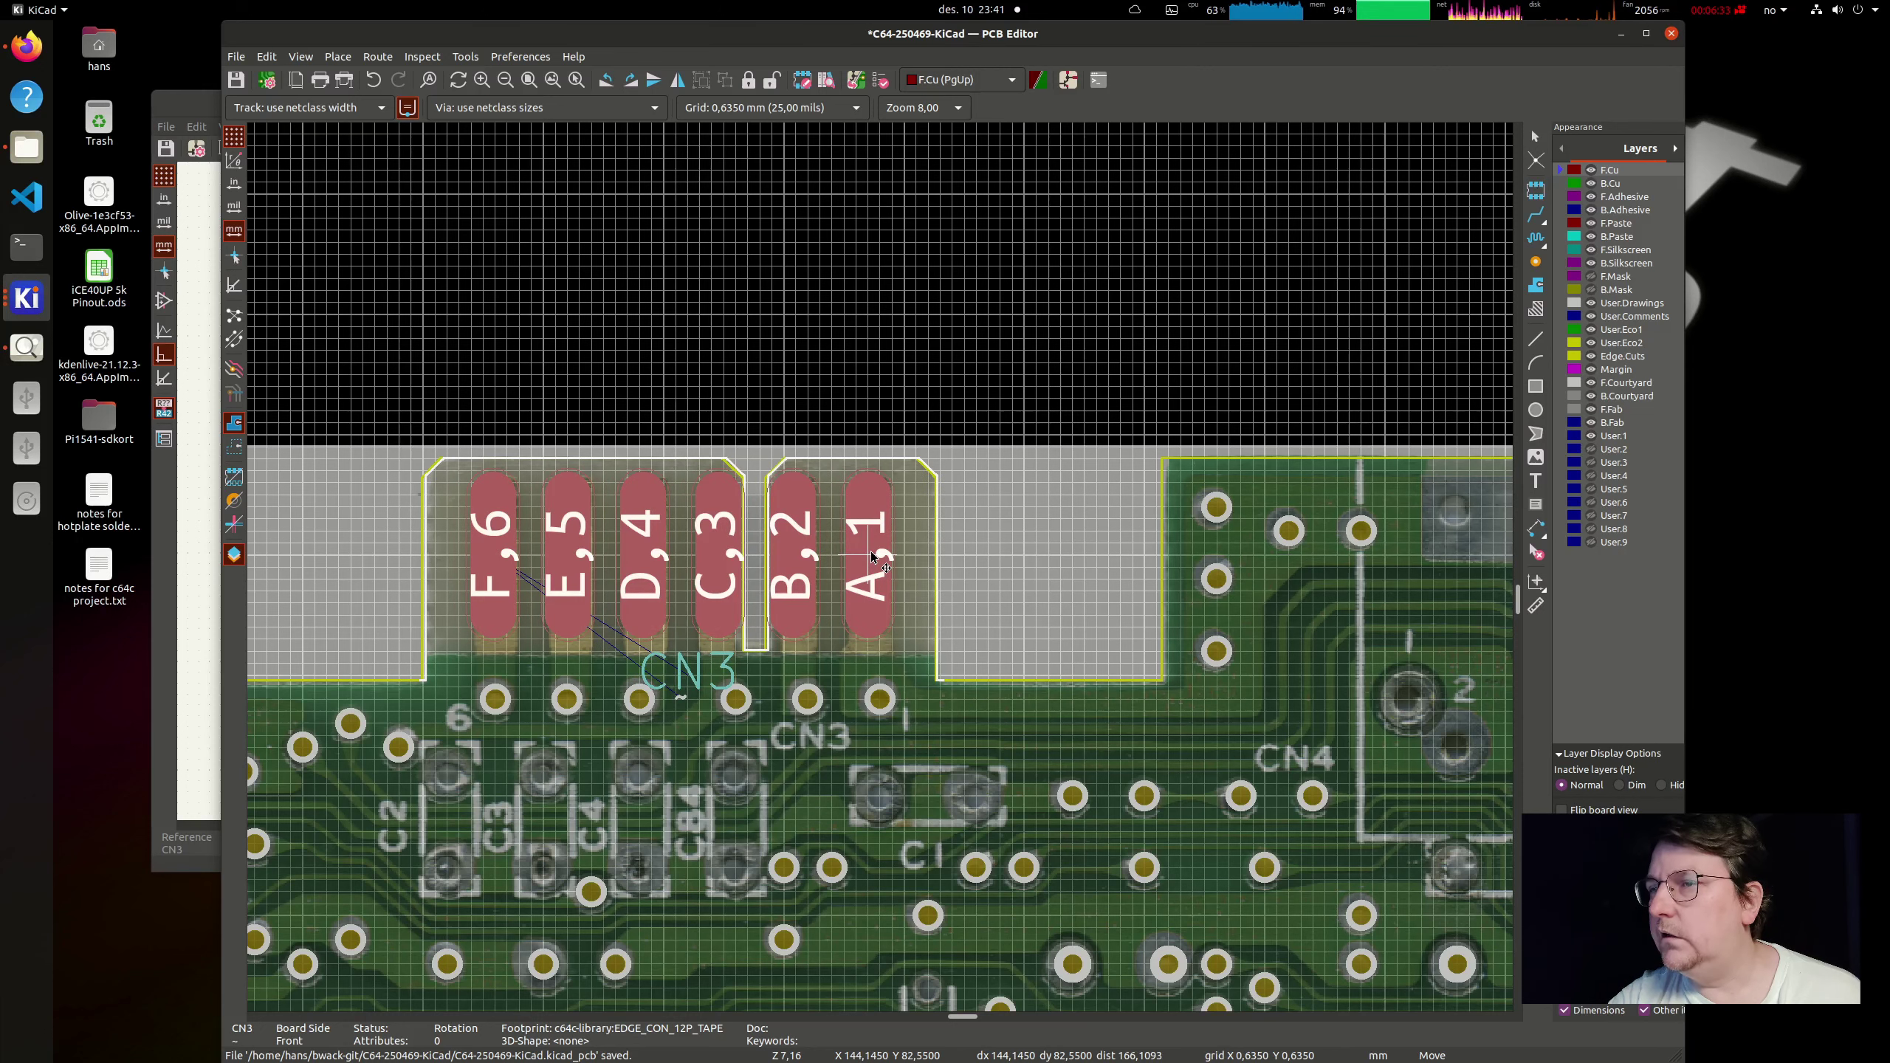
pyautogui.scroll(2, 880, 566)
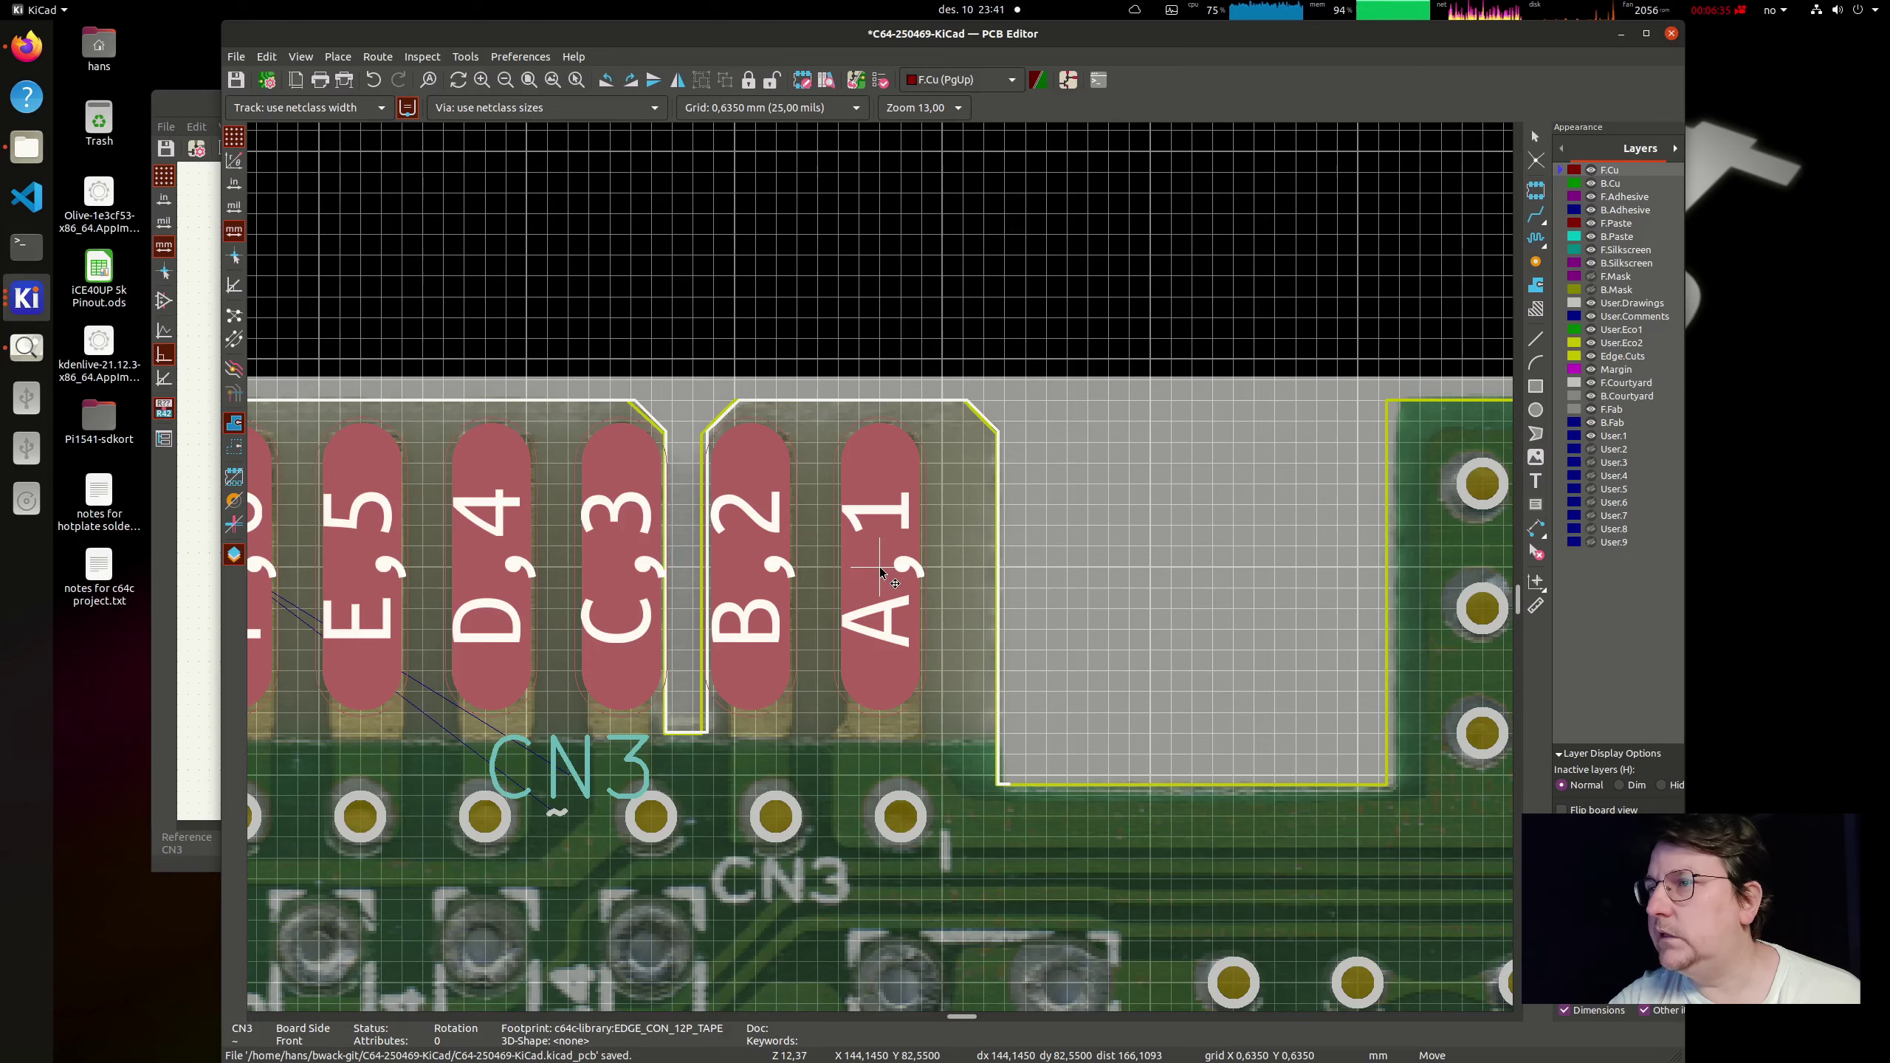
pyautogui.moveTo(887, 569); pyautogui.dragTo(1253, 587, button='middle')
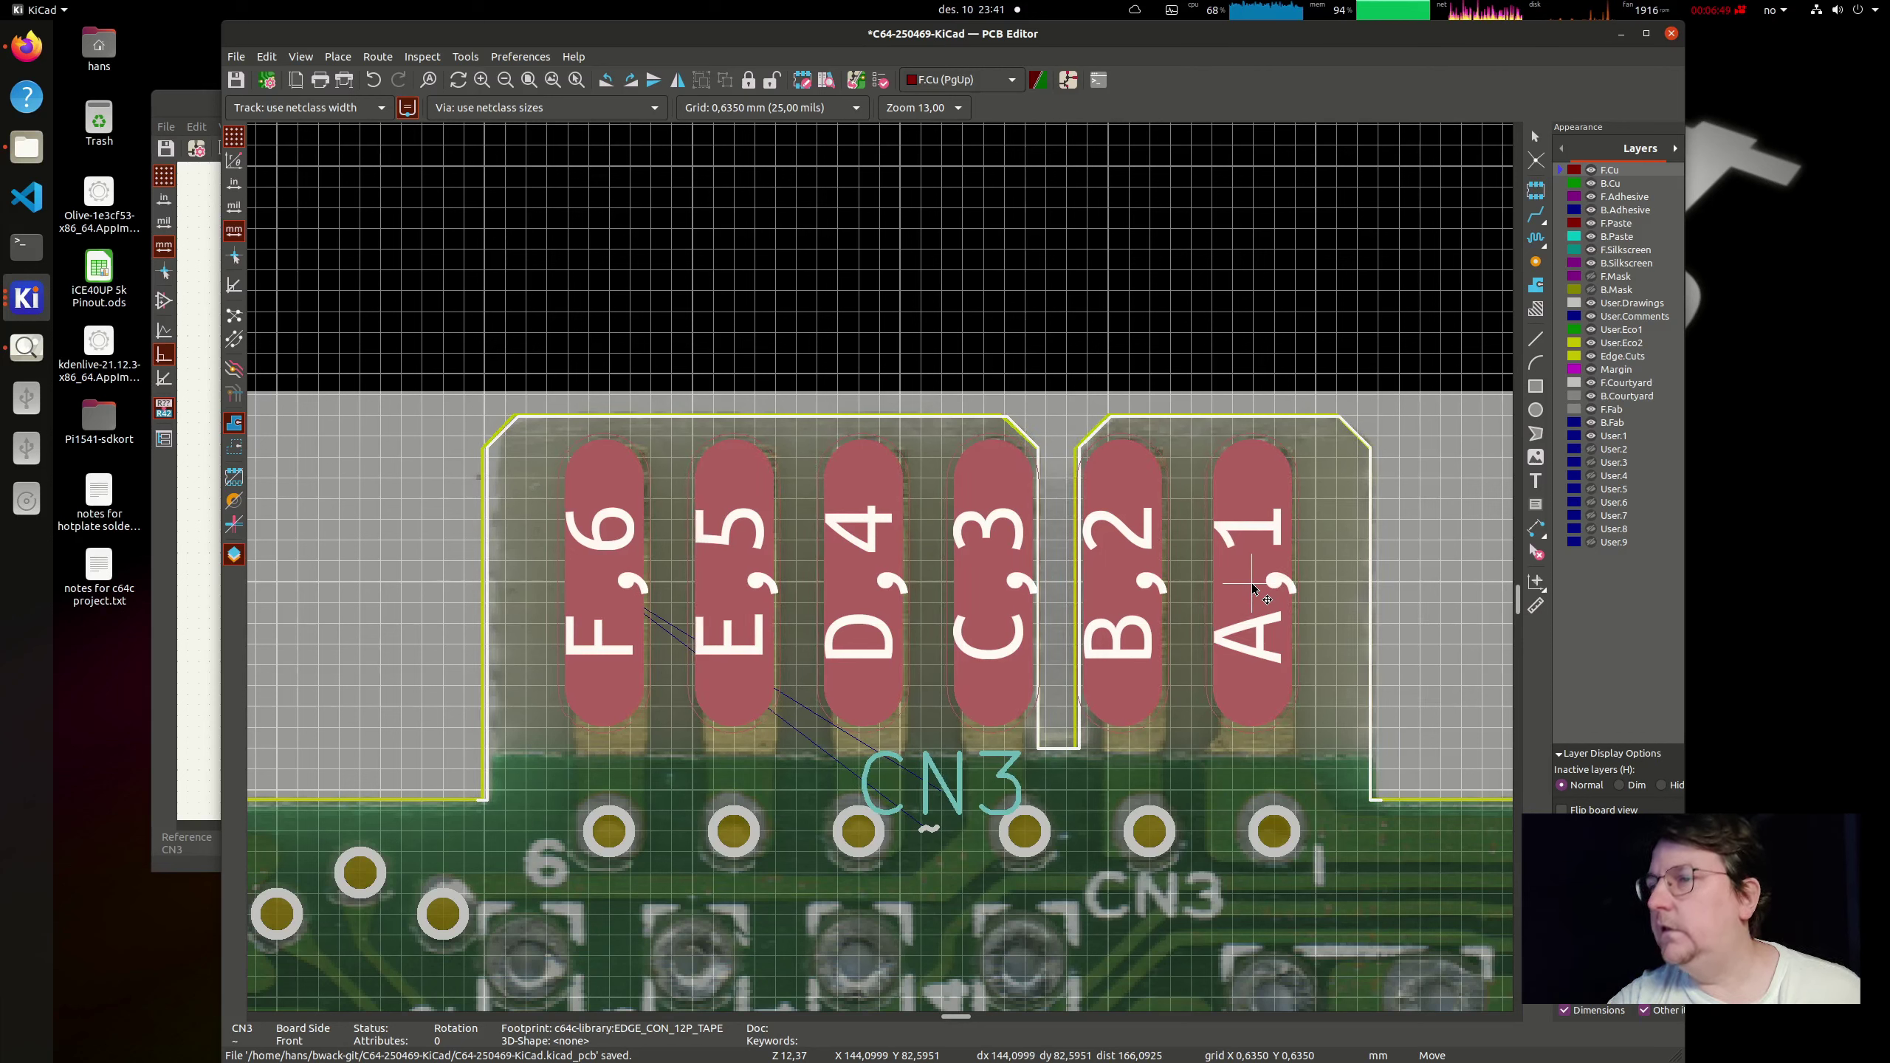
pyautogui.click(1251, 583)
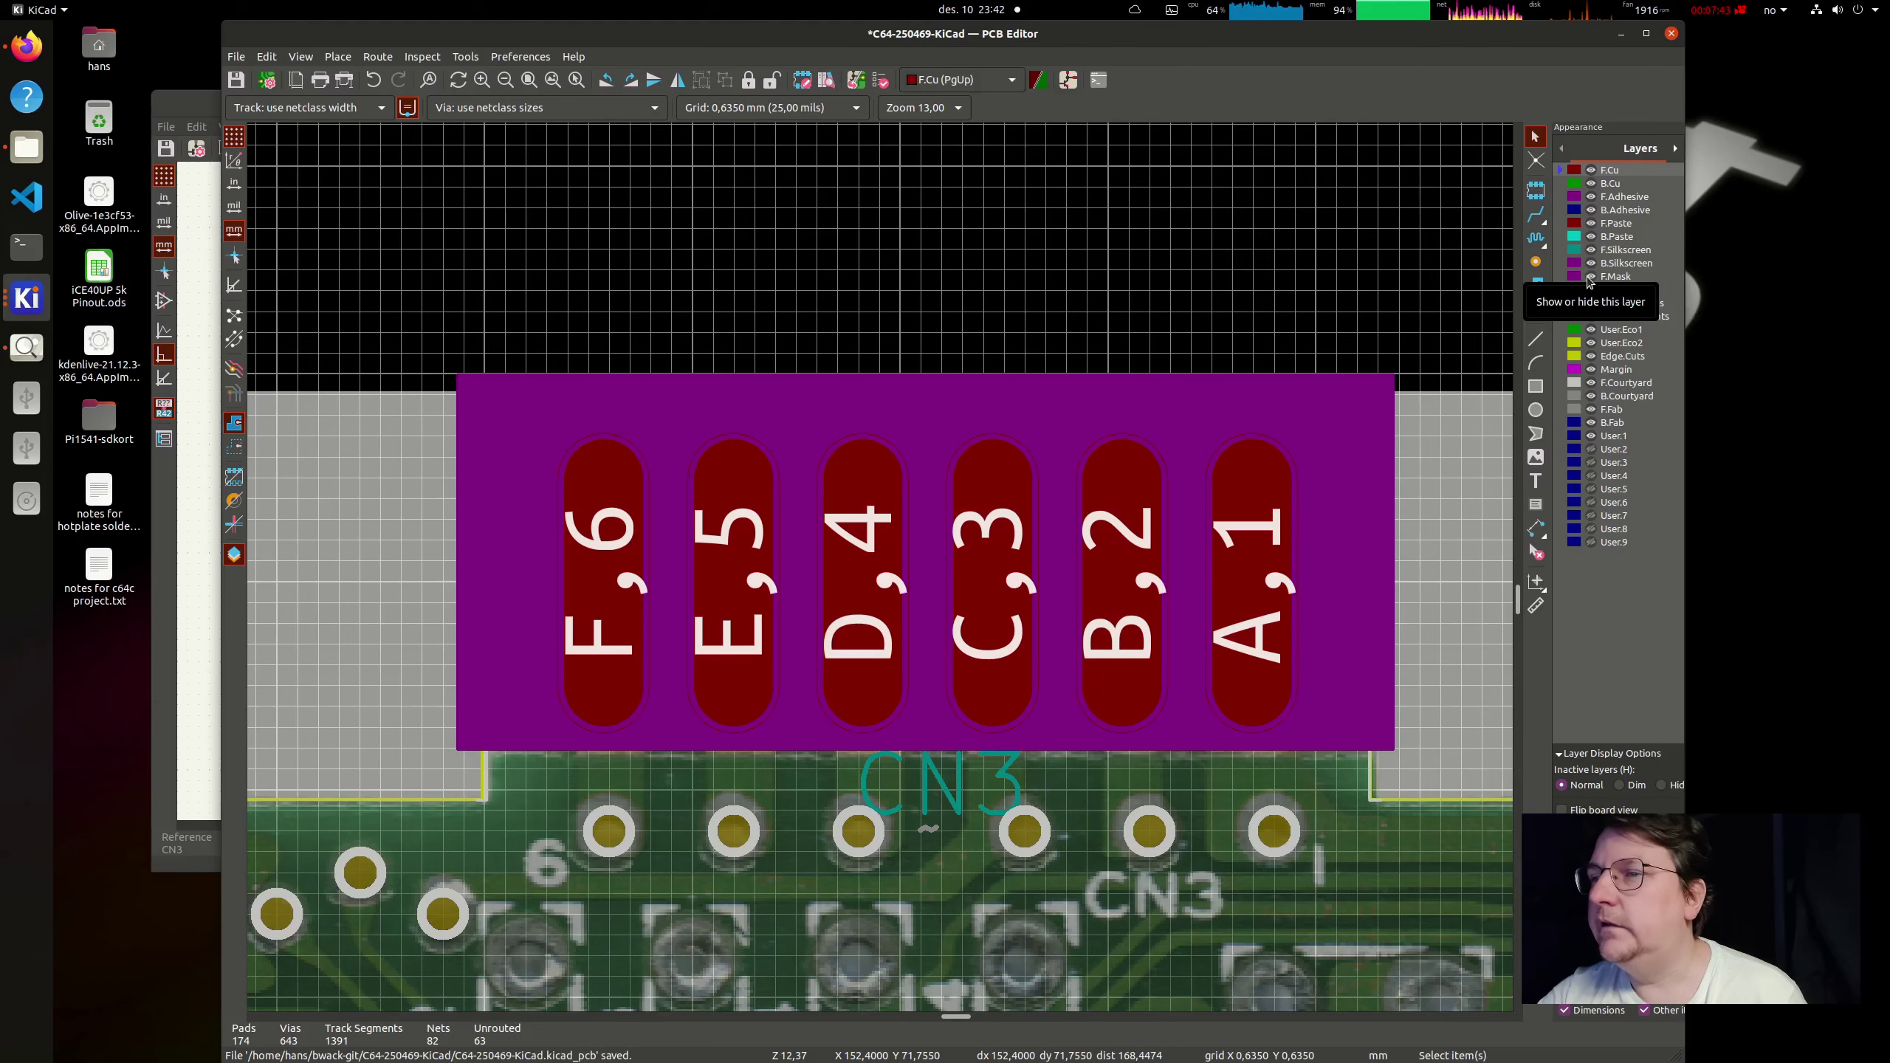
# Step: Check CN3 with F.Mask hidden, and examine its pads, mask opening and the overall board outline in the 3D Viewer
pyautogui.click(1590, 277)
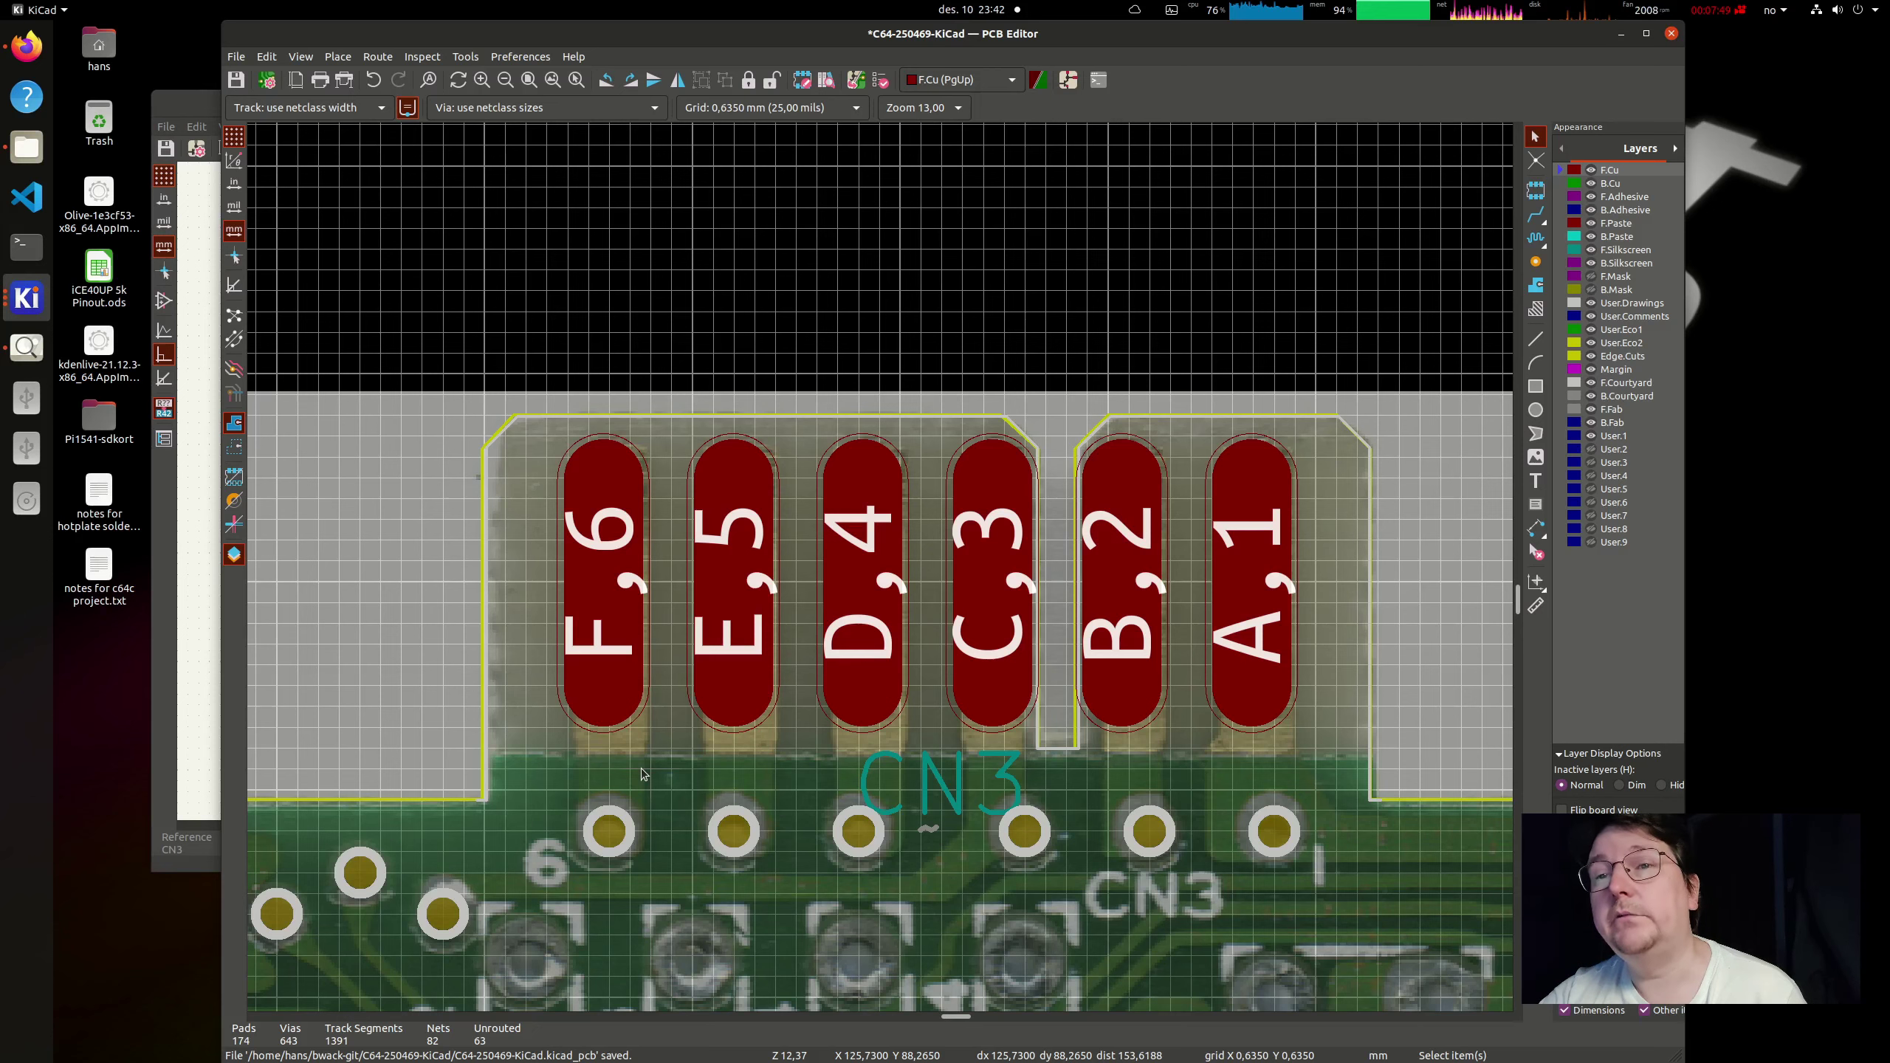
pyautogui.press('Home')
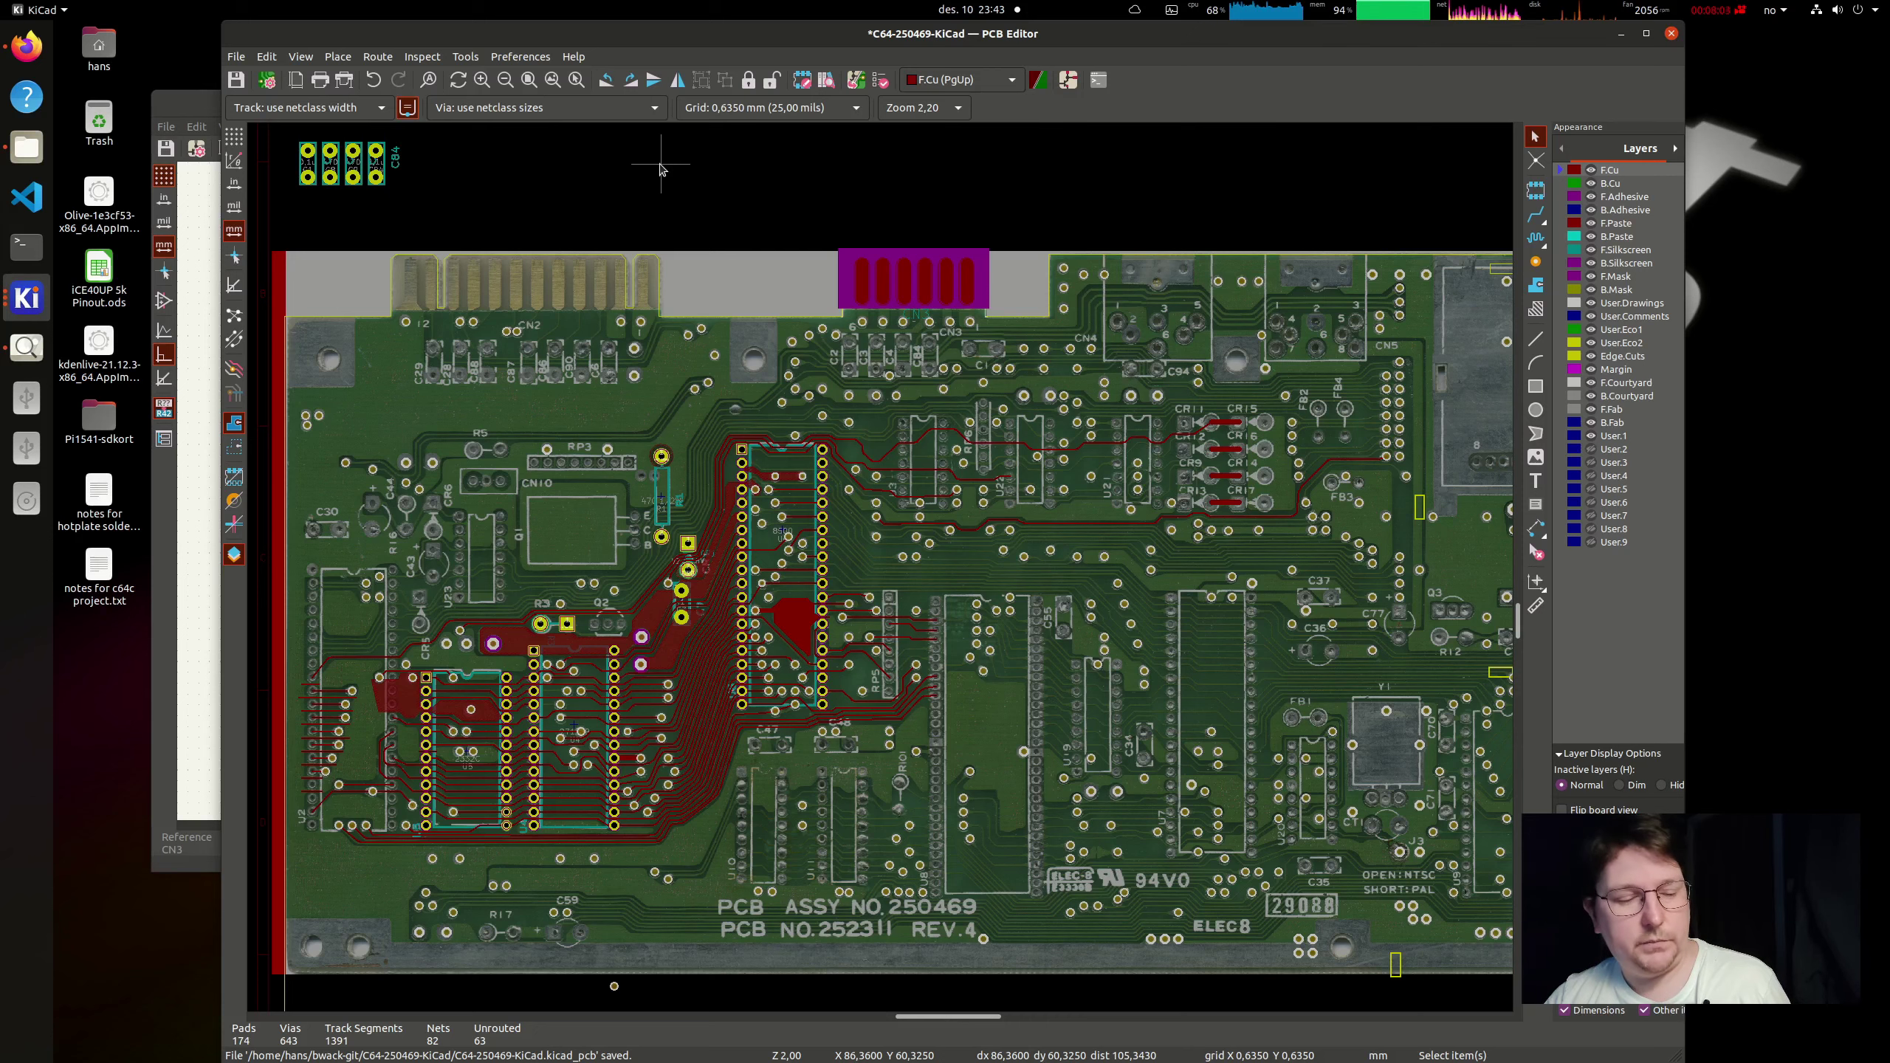
pyautogui.hotkey('alt', '3')
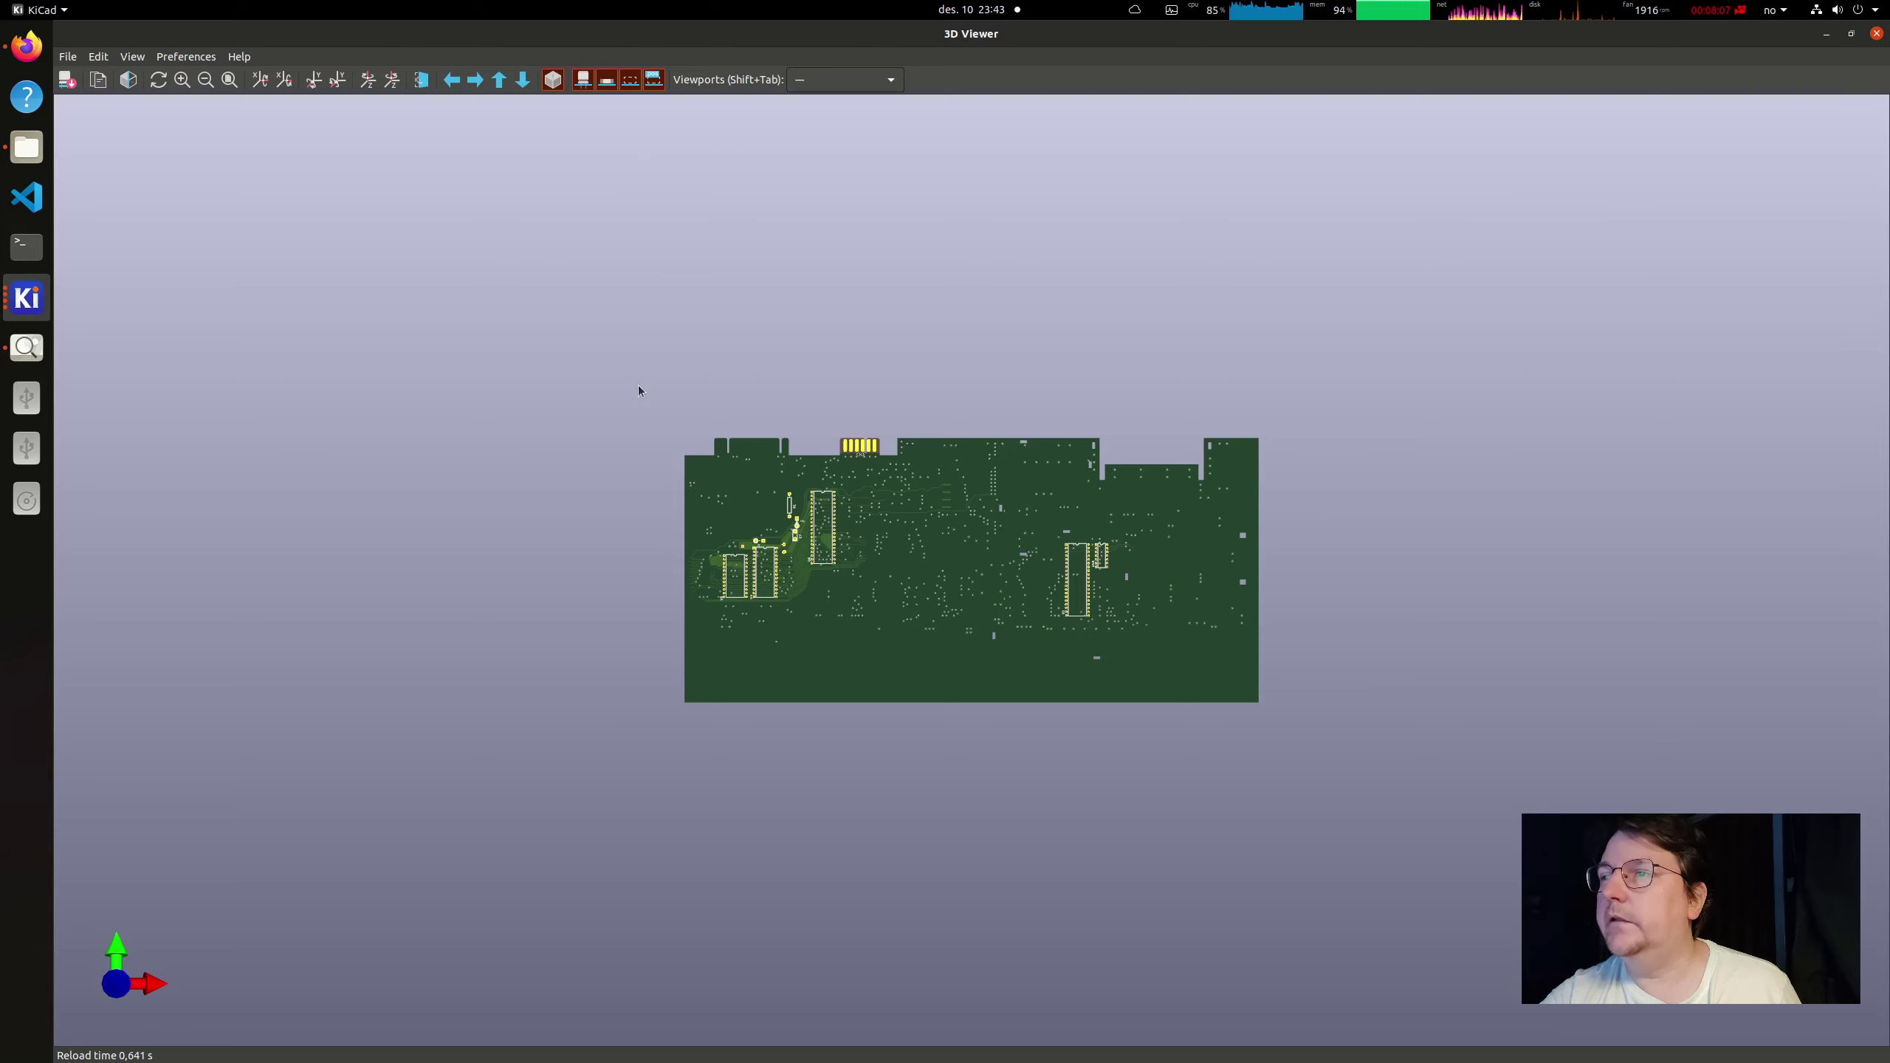
pyautogui.scroll(2, 756, 360)
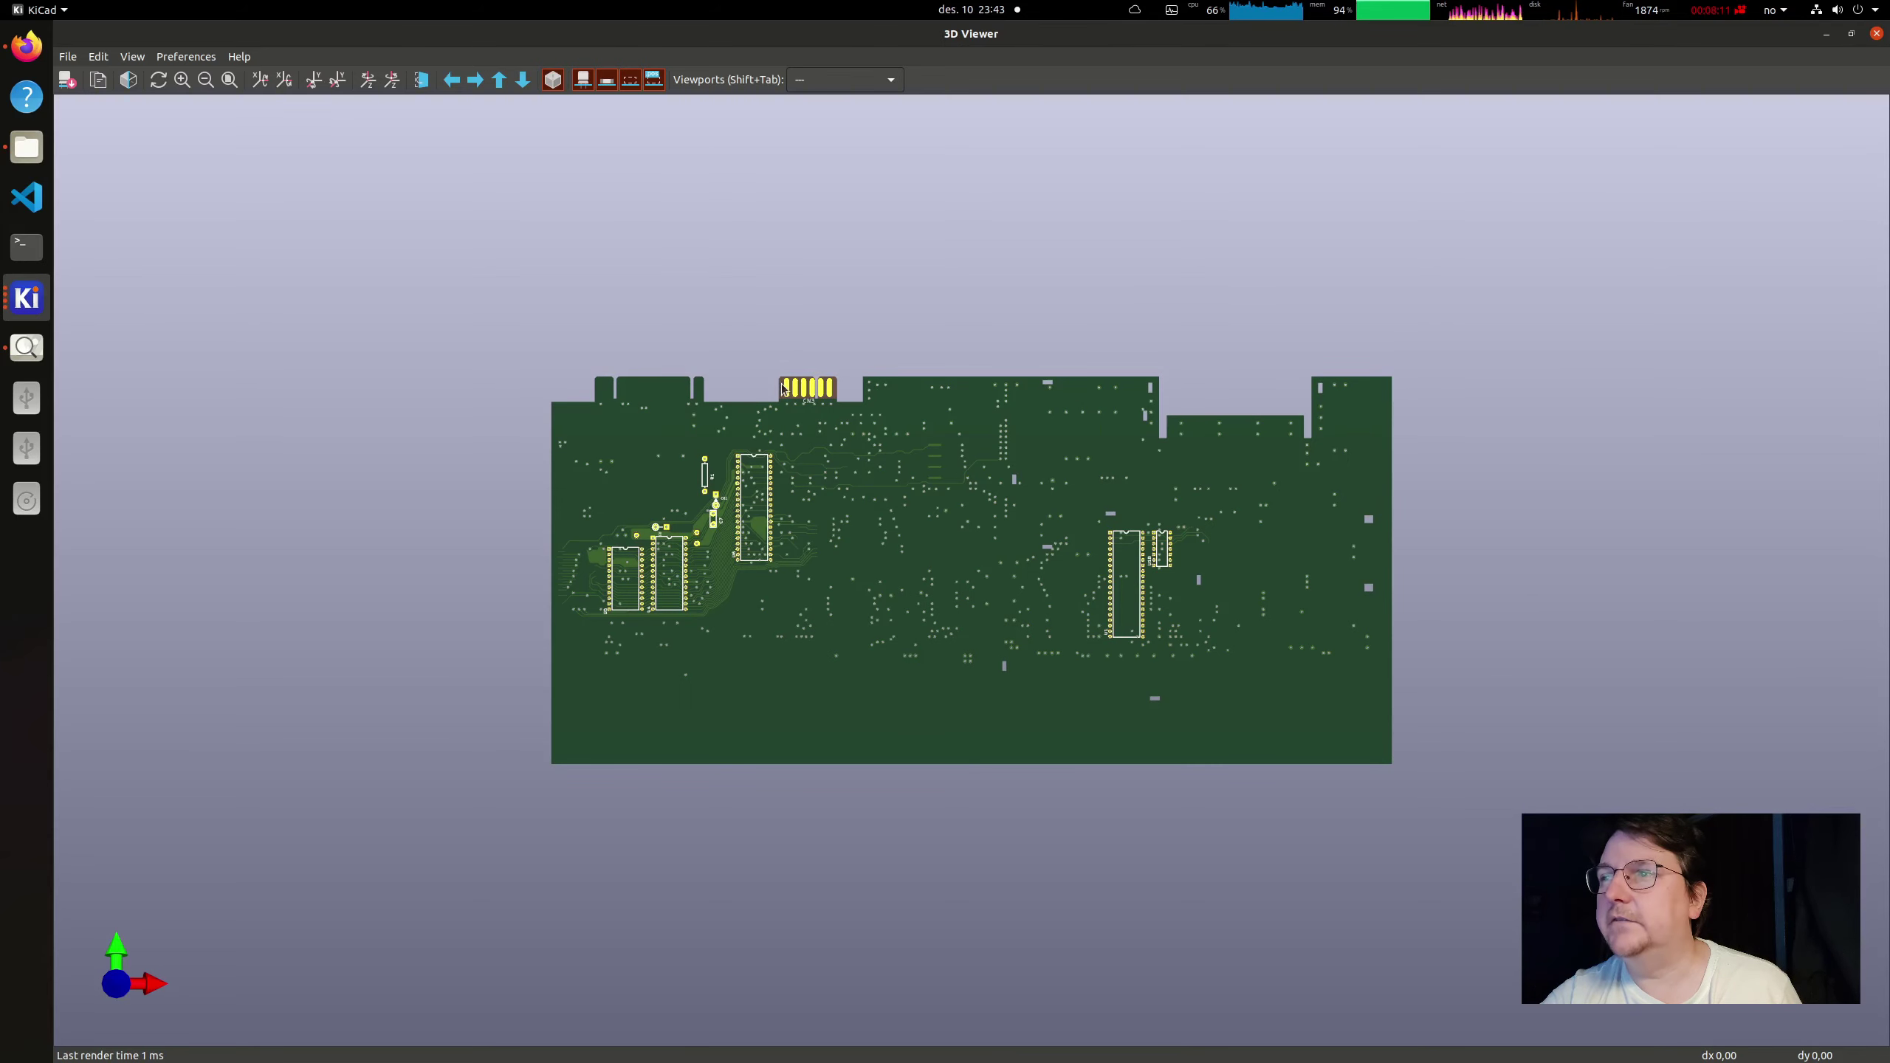
pyautogui.scroll(2, 786, 384)
pyautogui.scroll(2, 785, 384)
pyautogui.scroll(2, 964, 590)
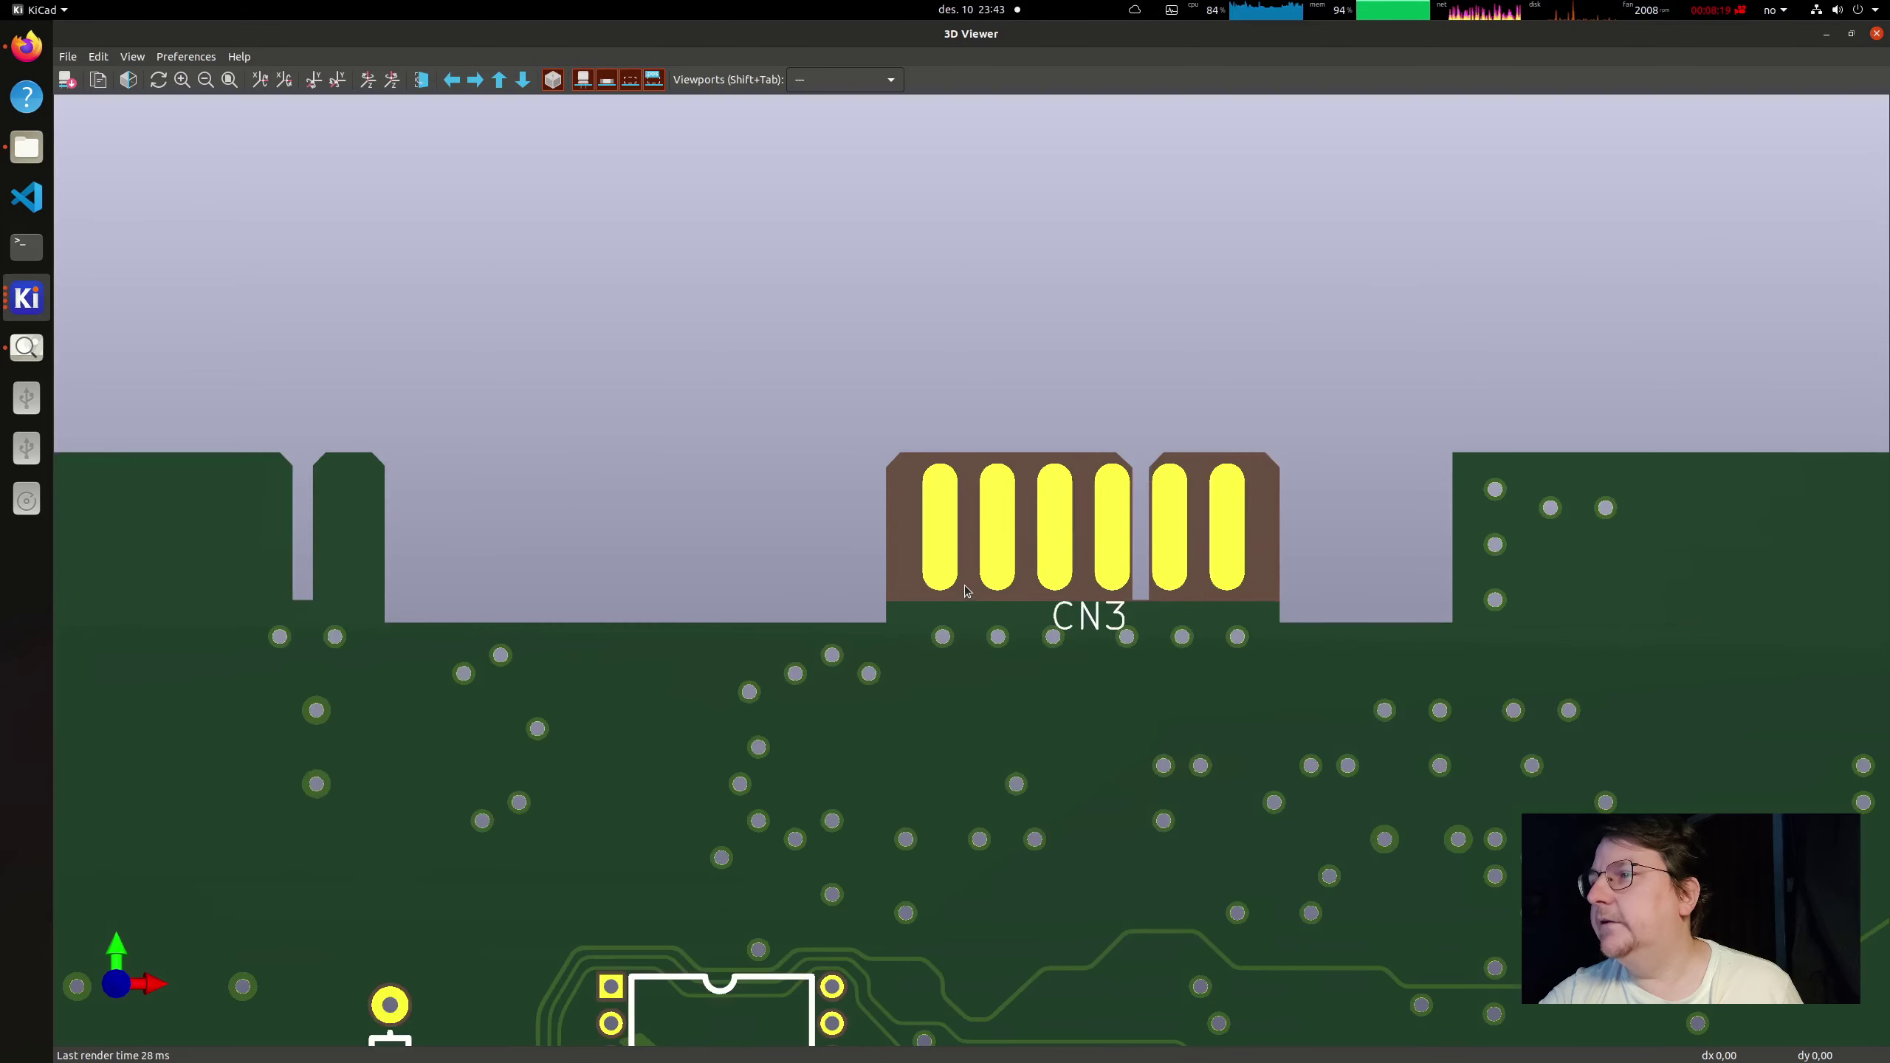
pyautogui.scroll(2, 965, 590)
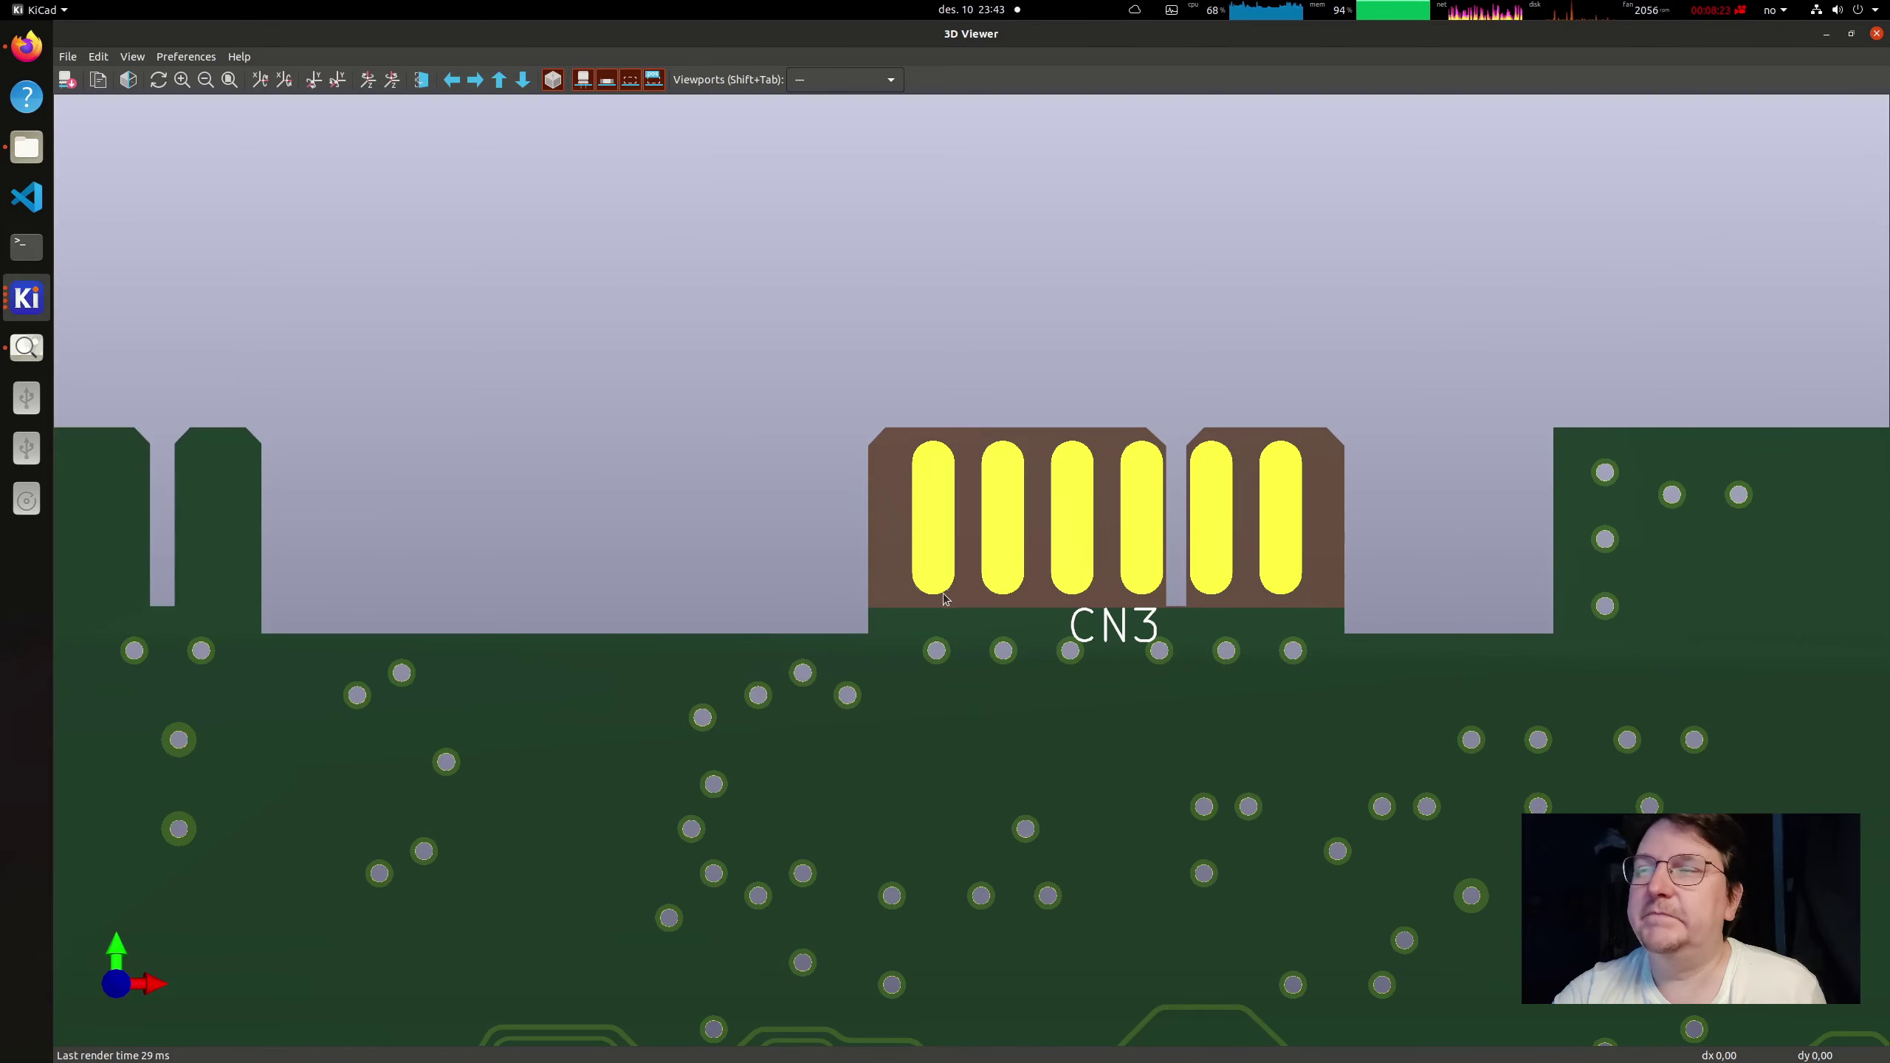
pyautogui.scroll(-5, 939, 600)
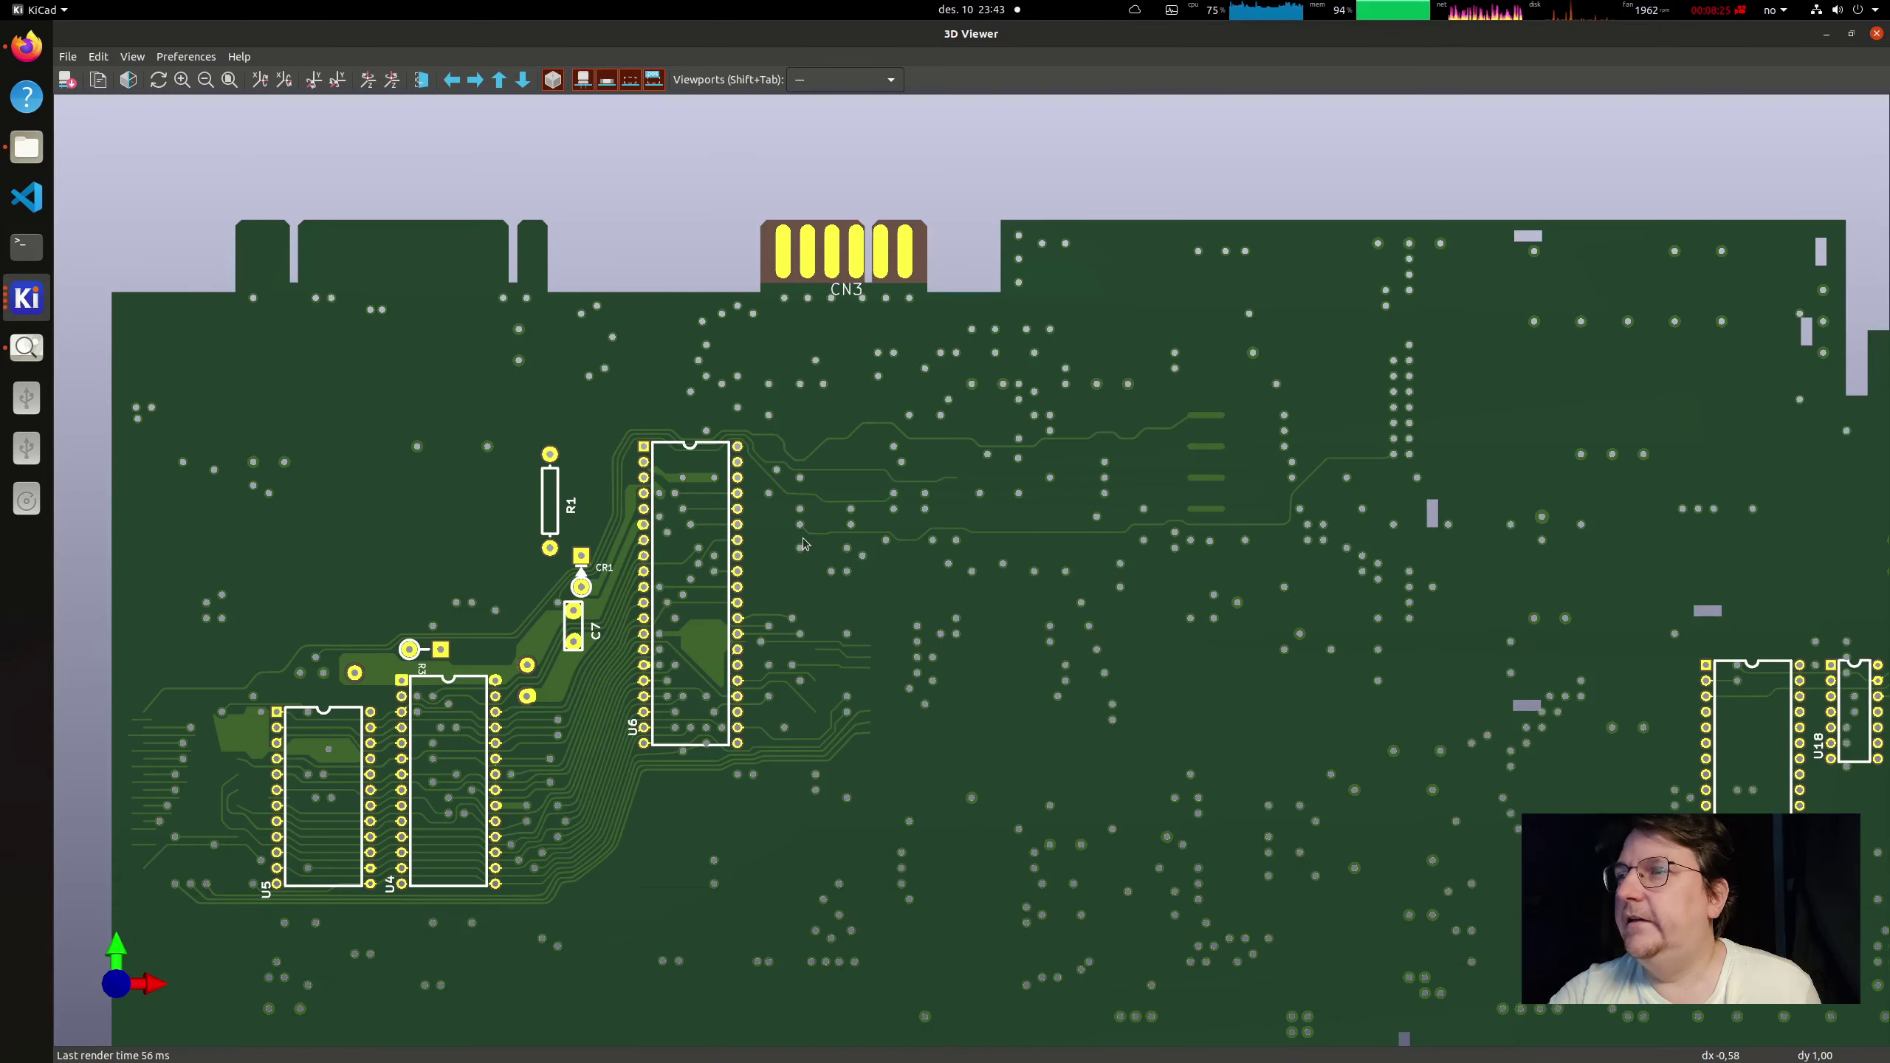
pyautogui.scroll(-2, 937, 550)
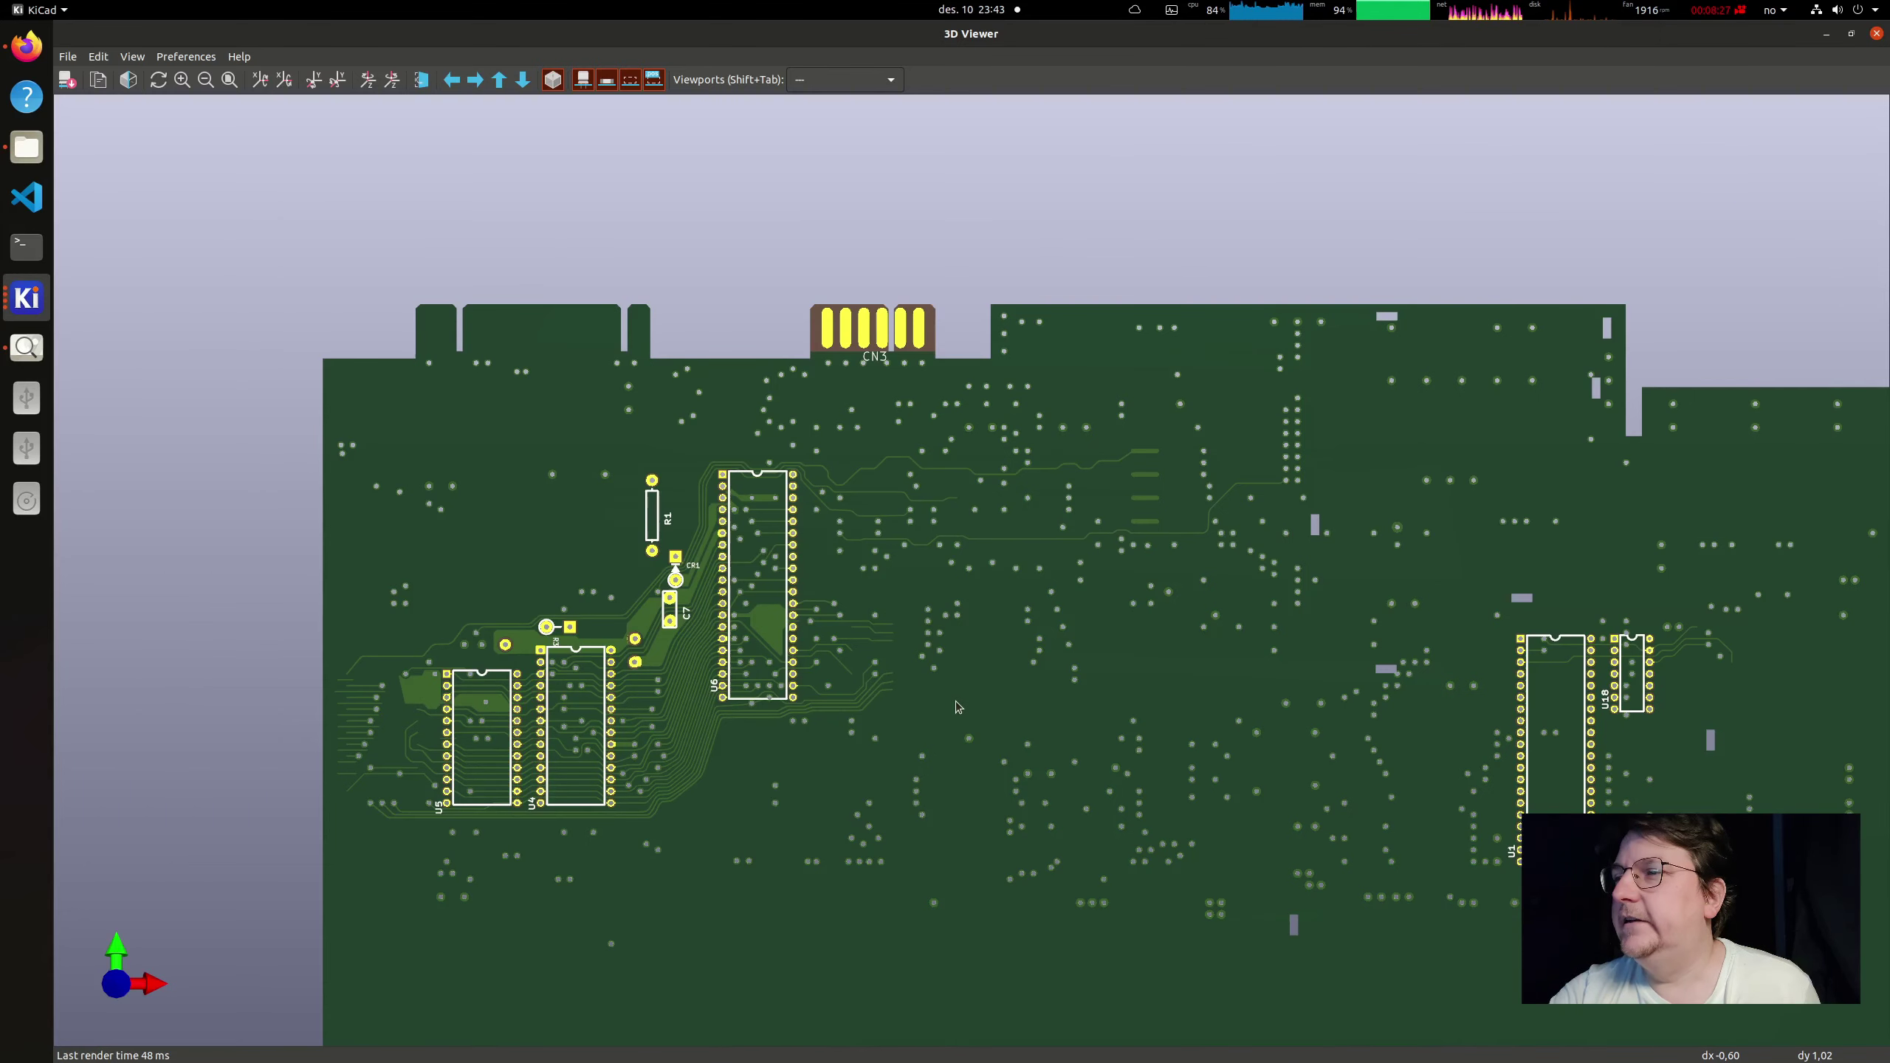
pyautogui.moveTo(958, 707); pyautogui.dragTo(747, 577, button='middle')
pyautogui.scroll(-2, 1780, 782)
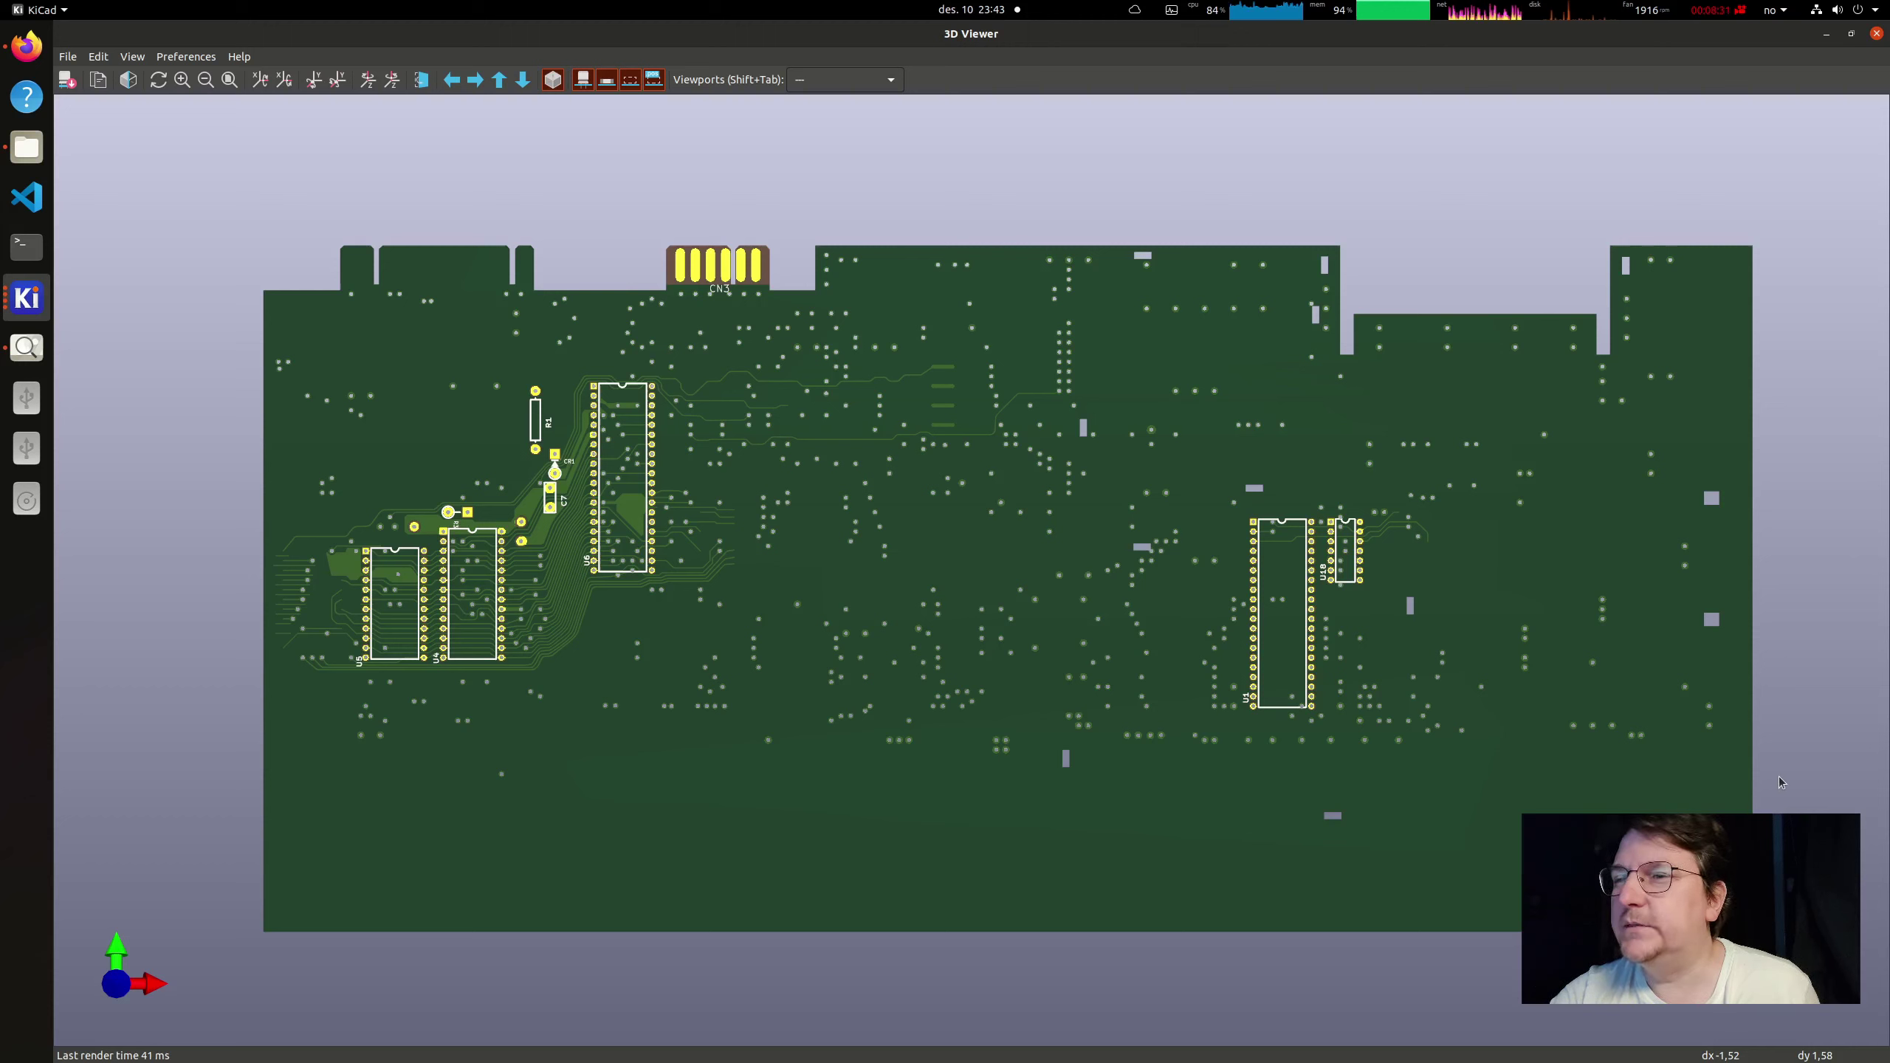
pyautogui.hotkey('alt', 'F4')
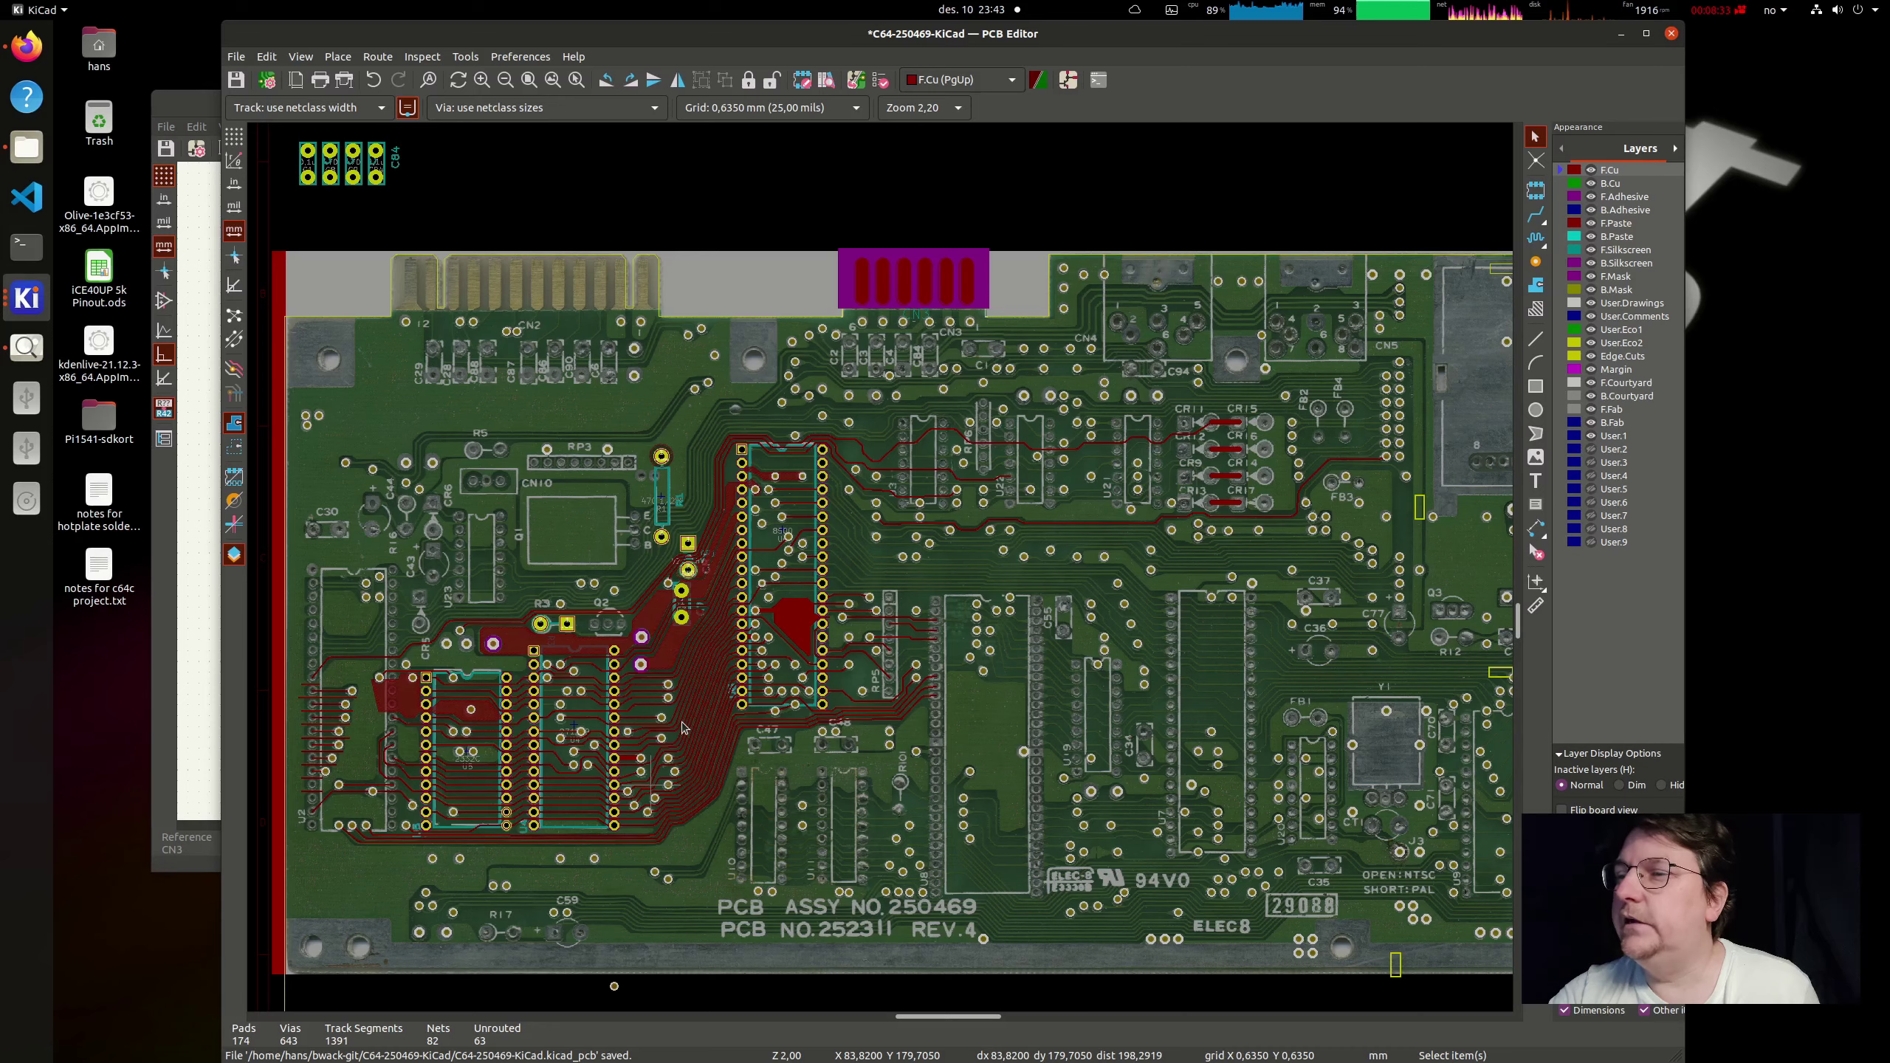
# Step: Measure the vertical distance from the lower Edge.Cuts line to the bottom edge of the board in the photo
pyautogui.scroll(-3, 604, 701)
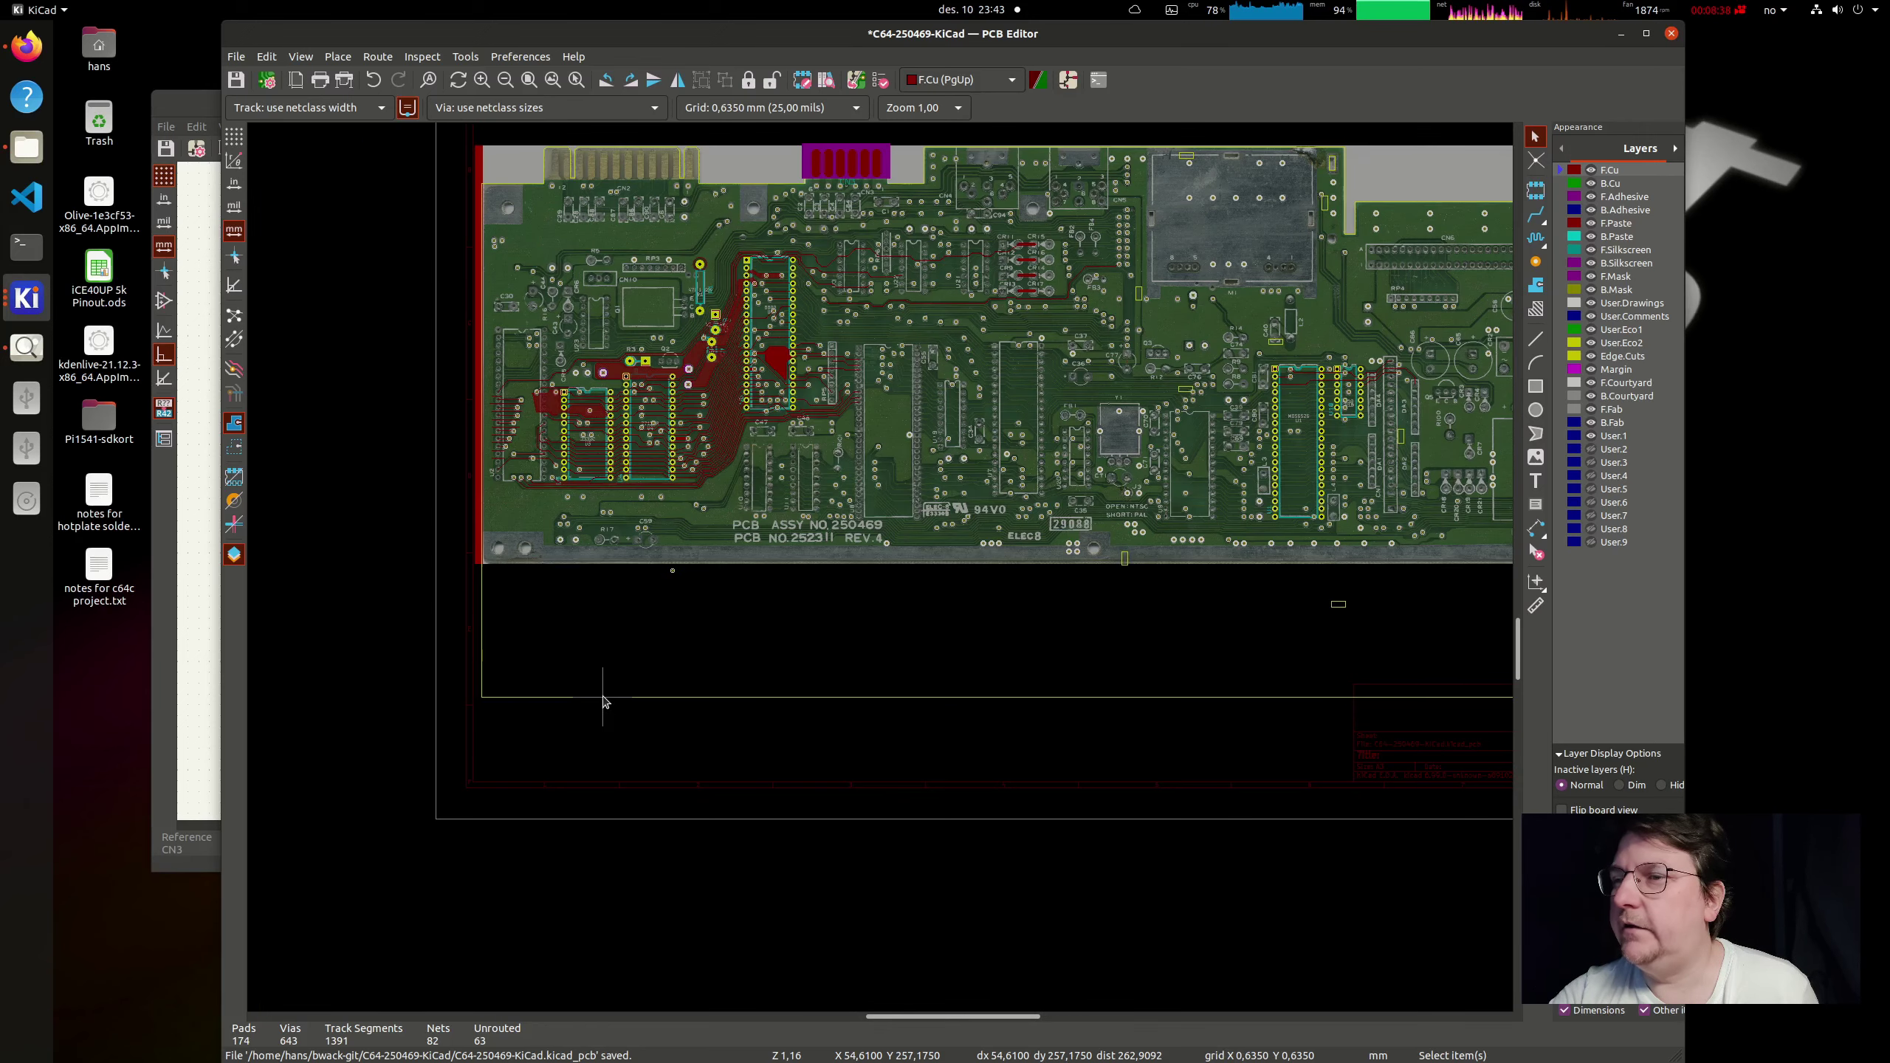
pyautogui.hotkey('ctrl', 'shift', 'm')
pyautogui.click(710, 698)
pyautogui.scroll(5, 701, 566)
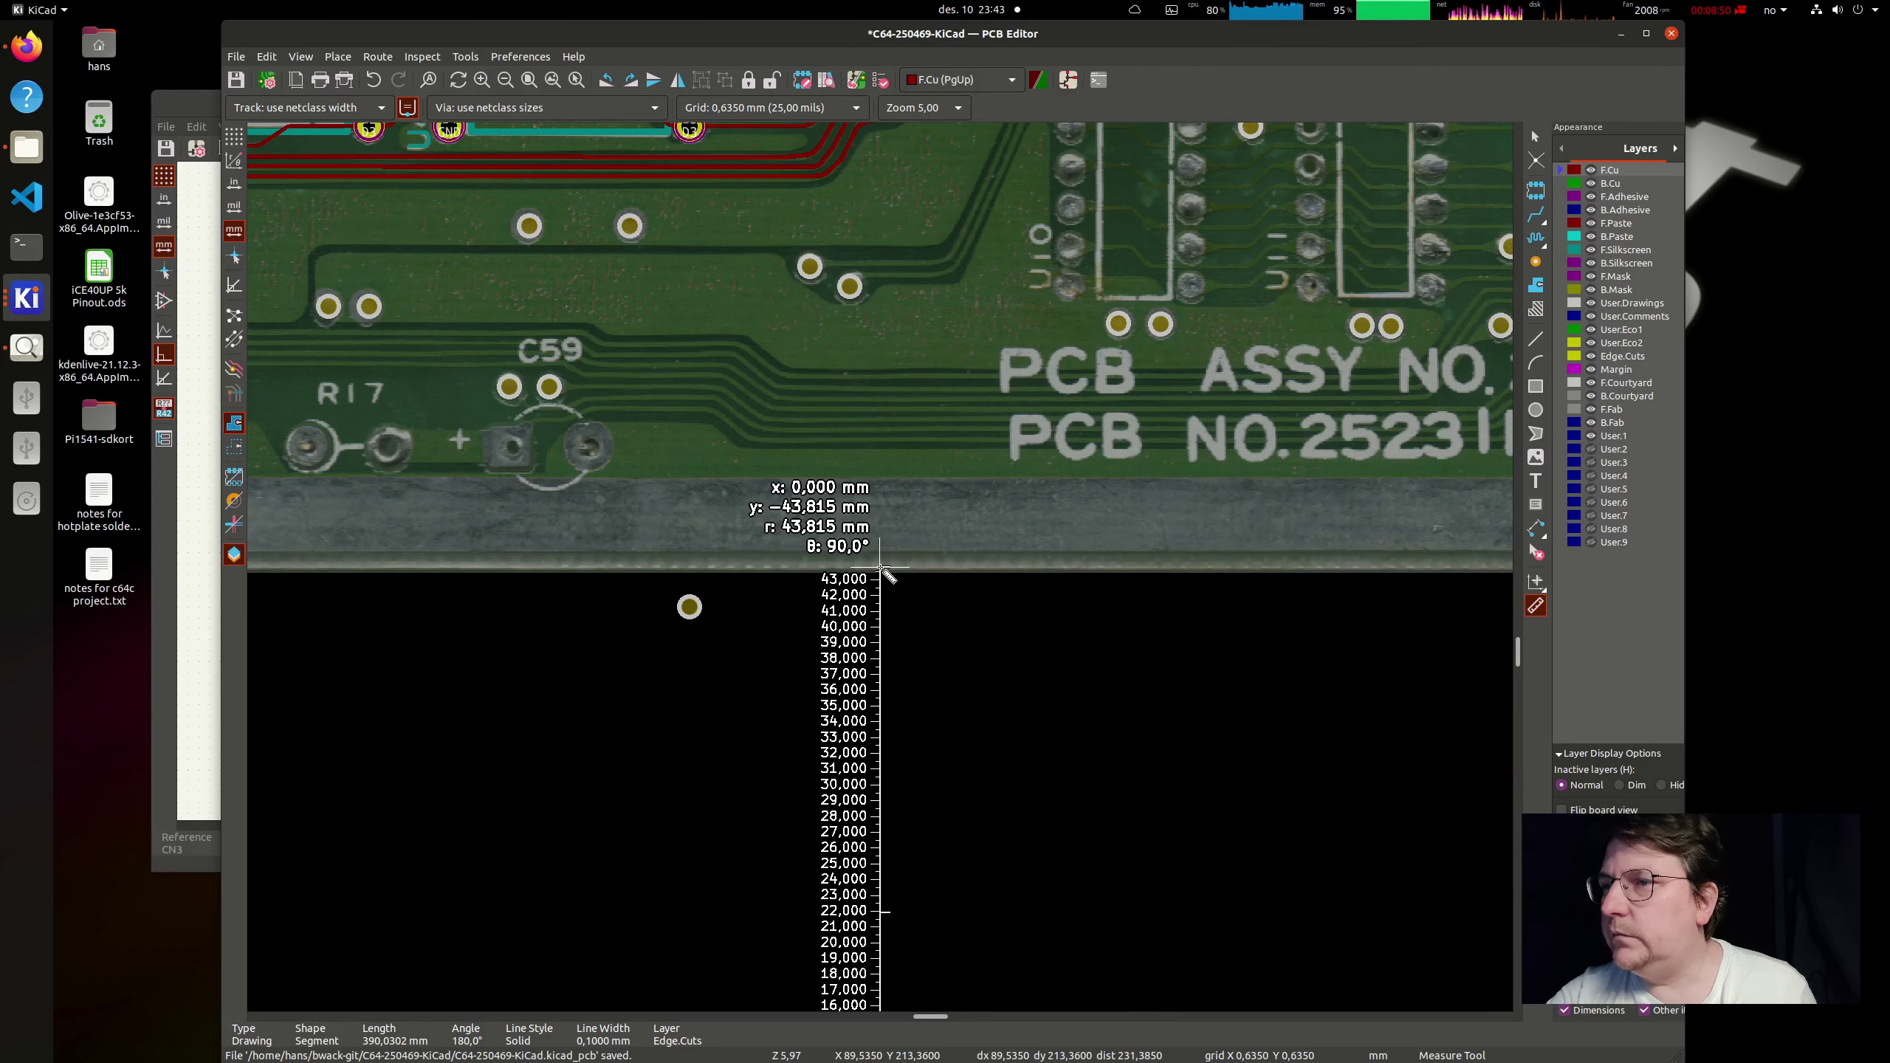
pyautogui.scroll(3, 880, 567)
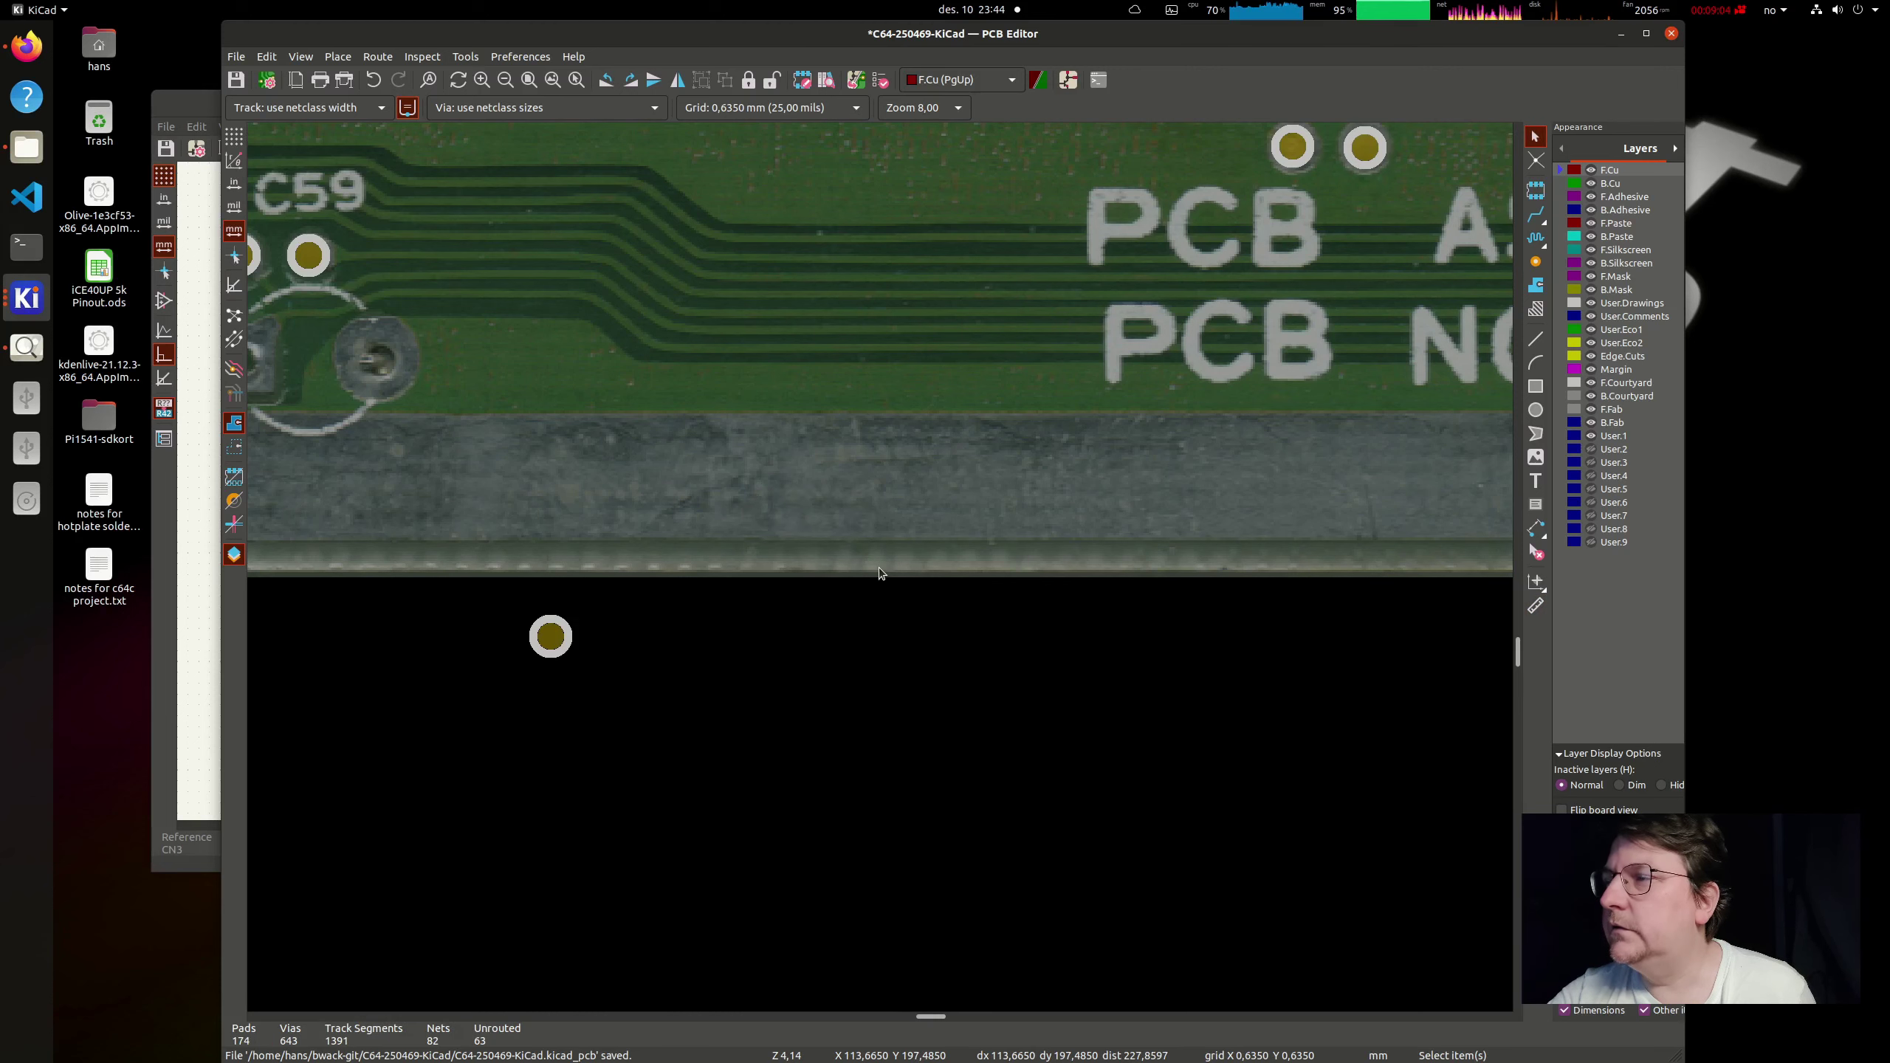
# Step: Move the lower Edge.Cuts line exactly -43.5 mm in Y and shorten the left edge line to meet its end
pyautogui.rightClick(767, 944)
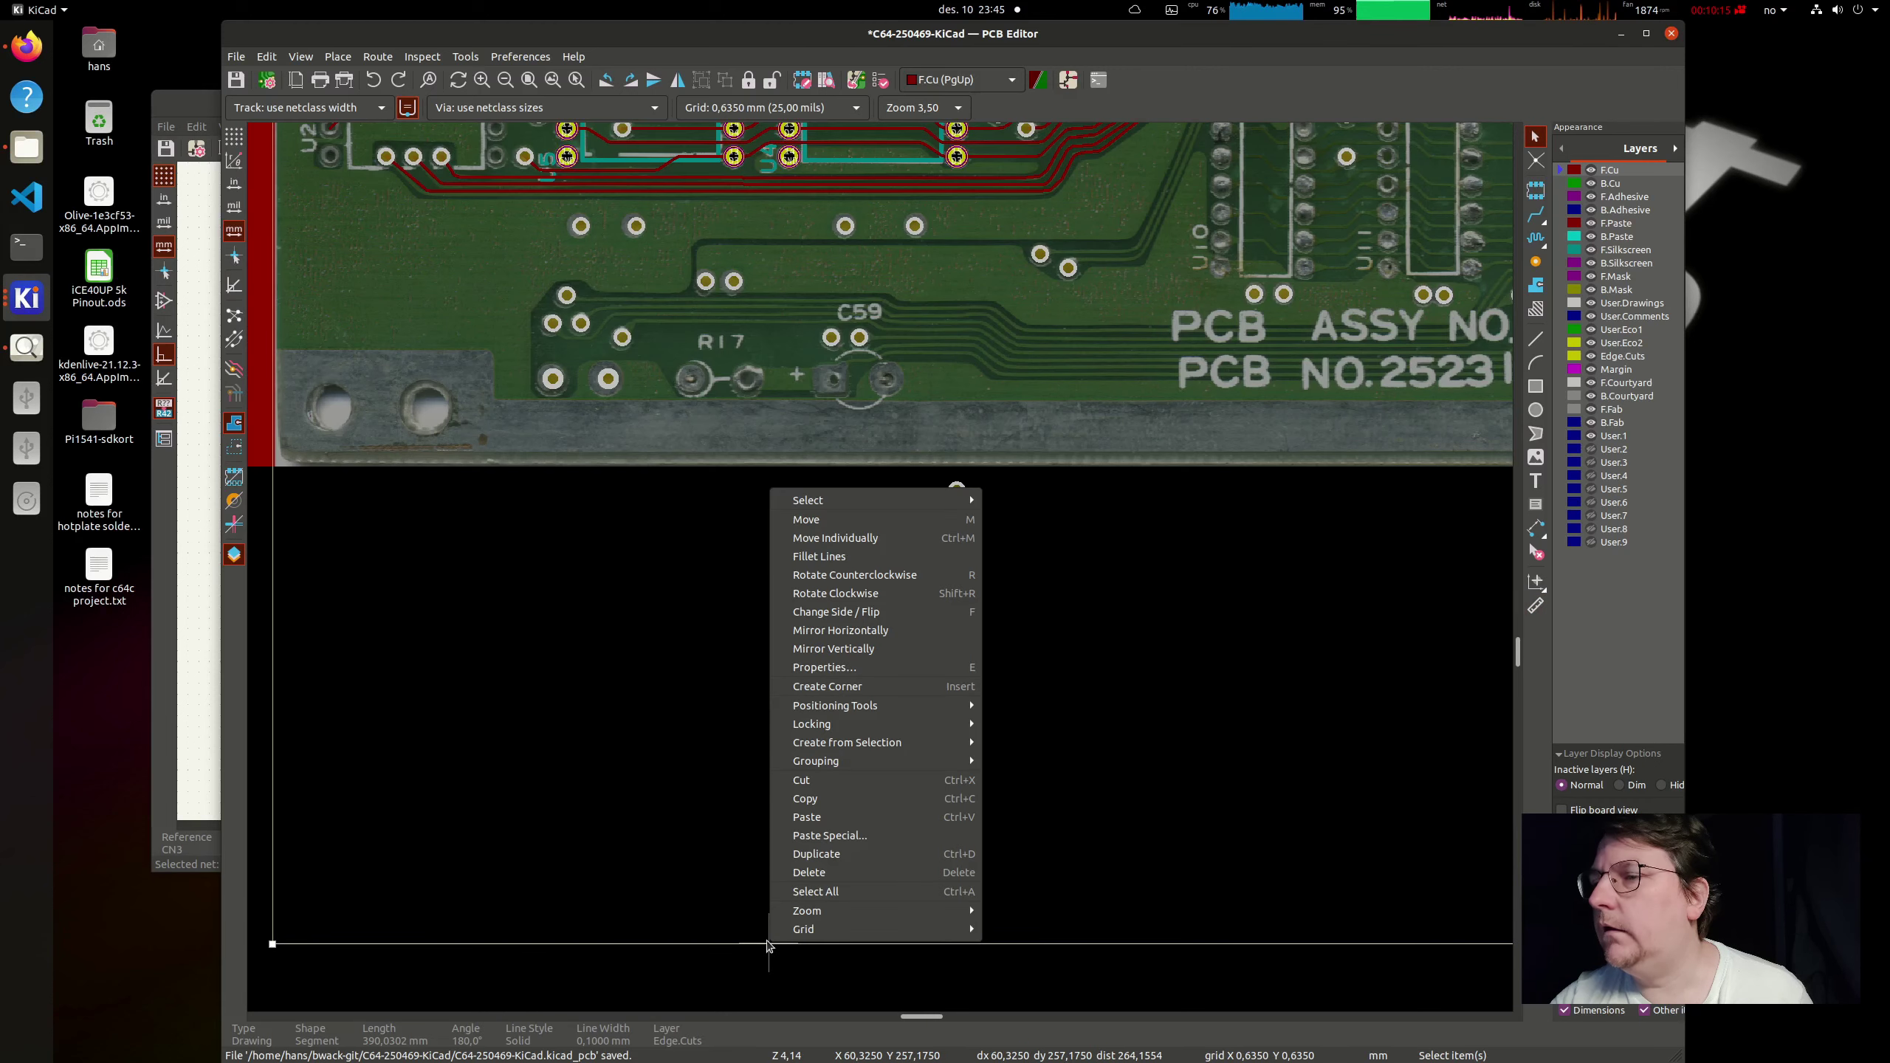
pyautogui.click(1006, 709)
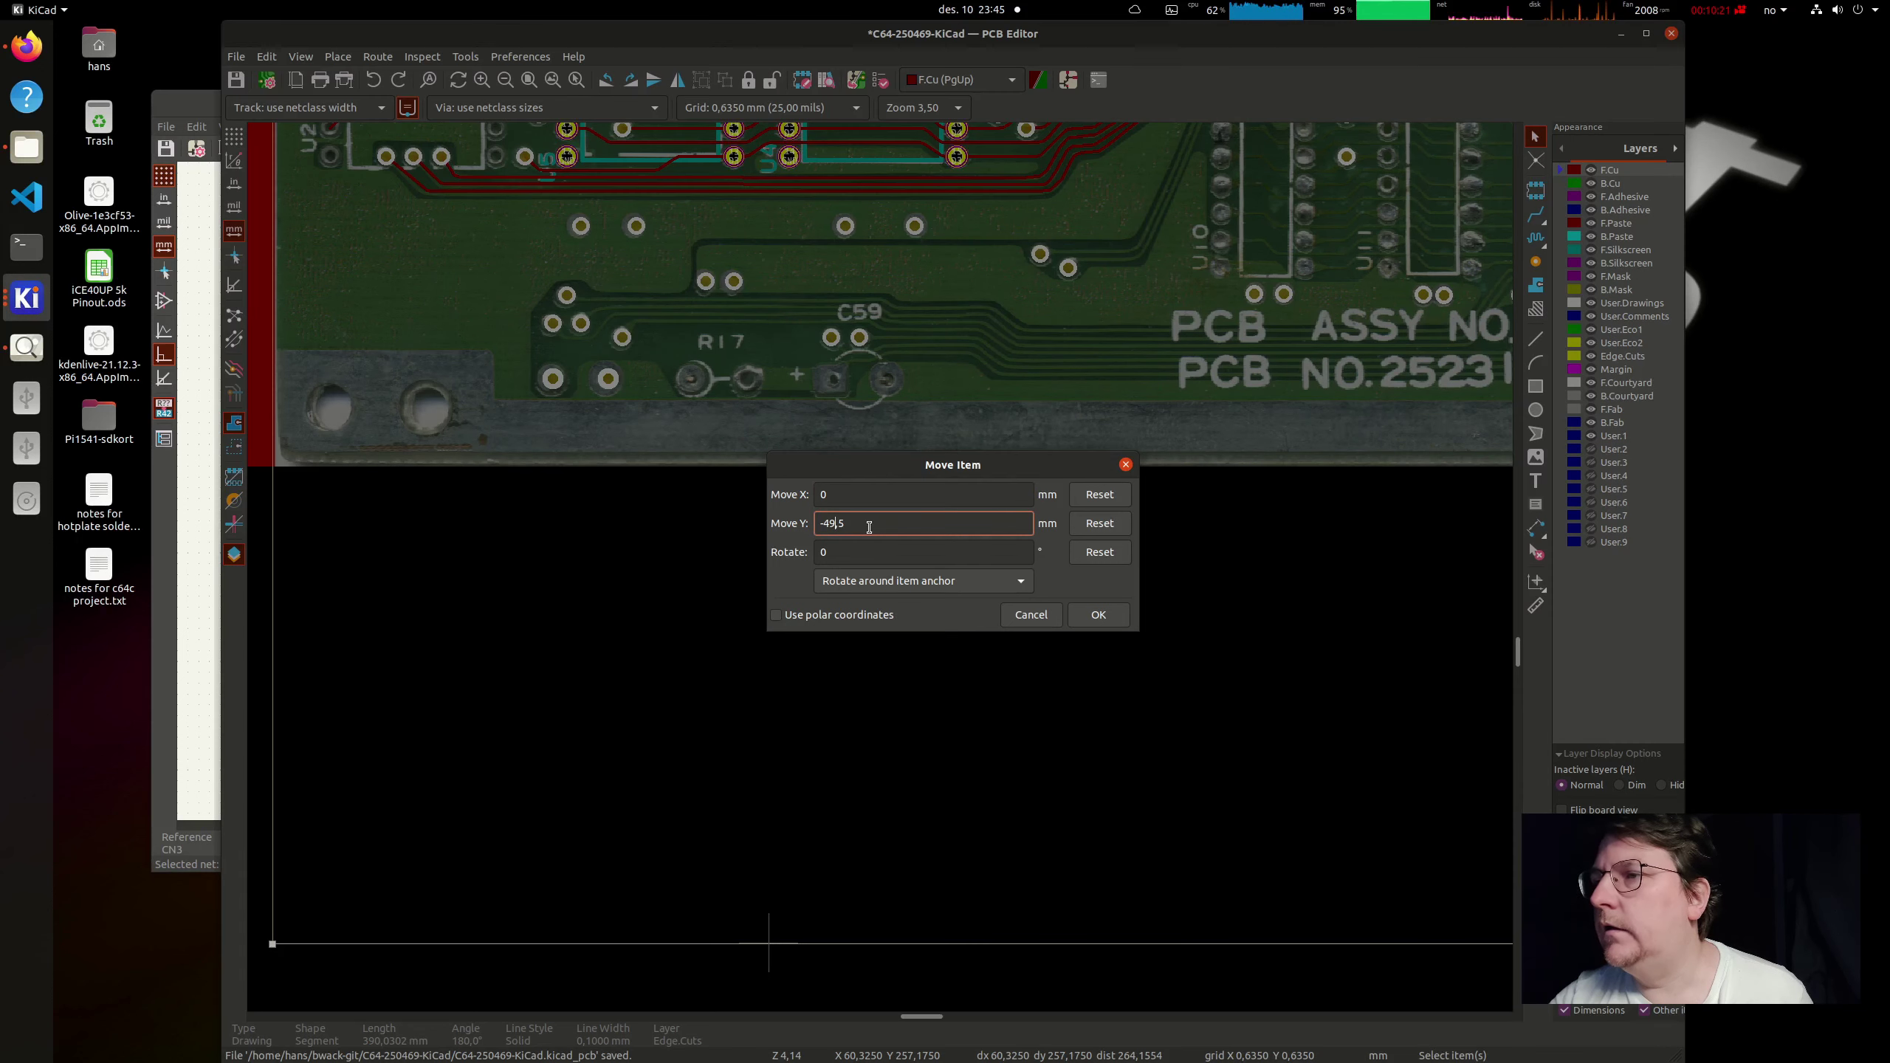
pyautogui.write('3')
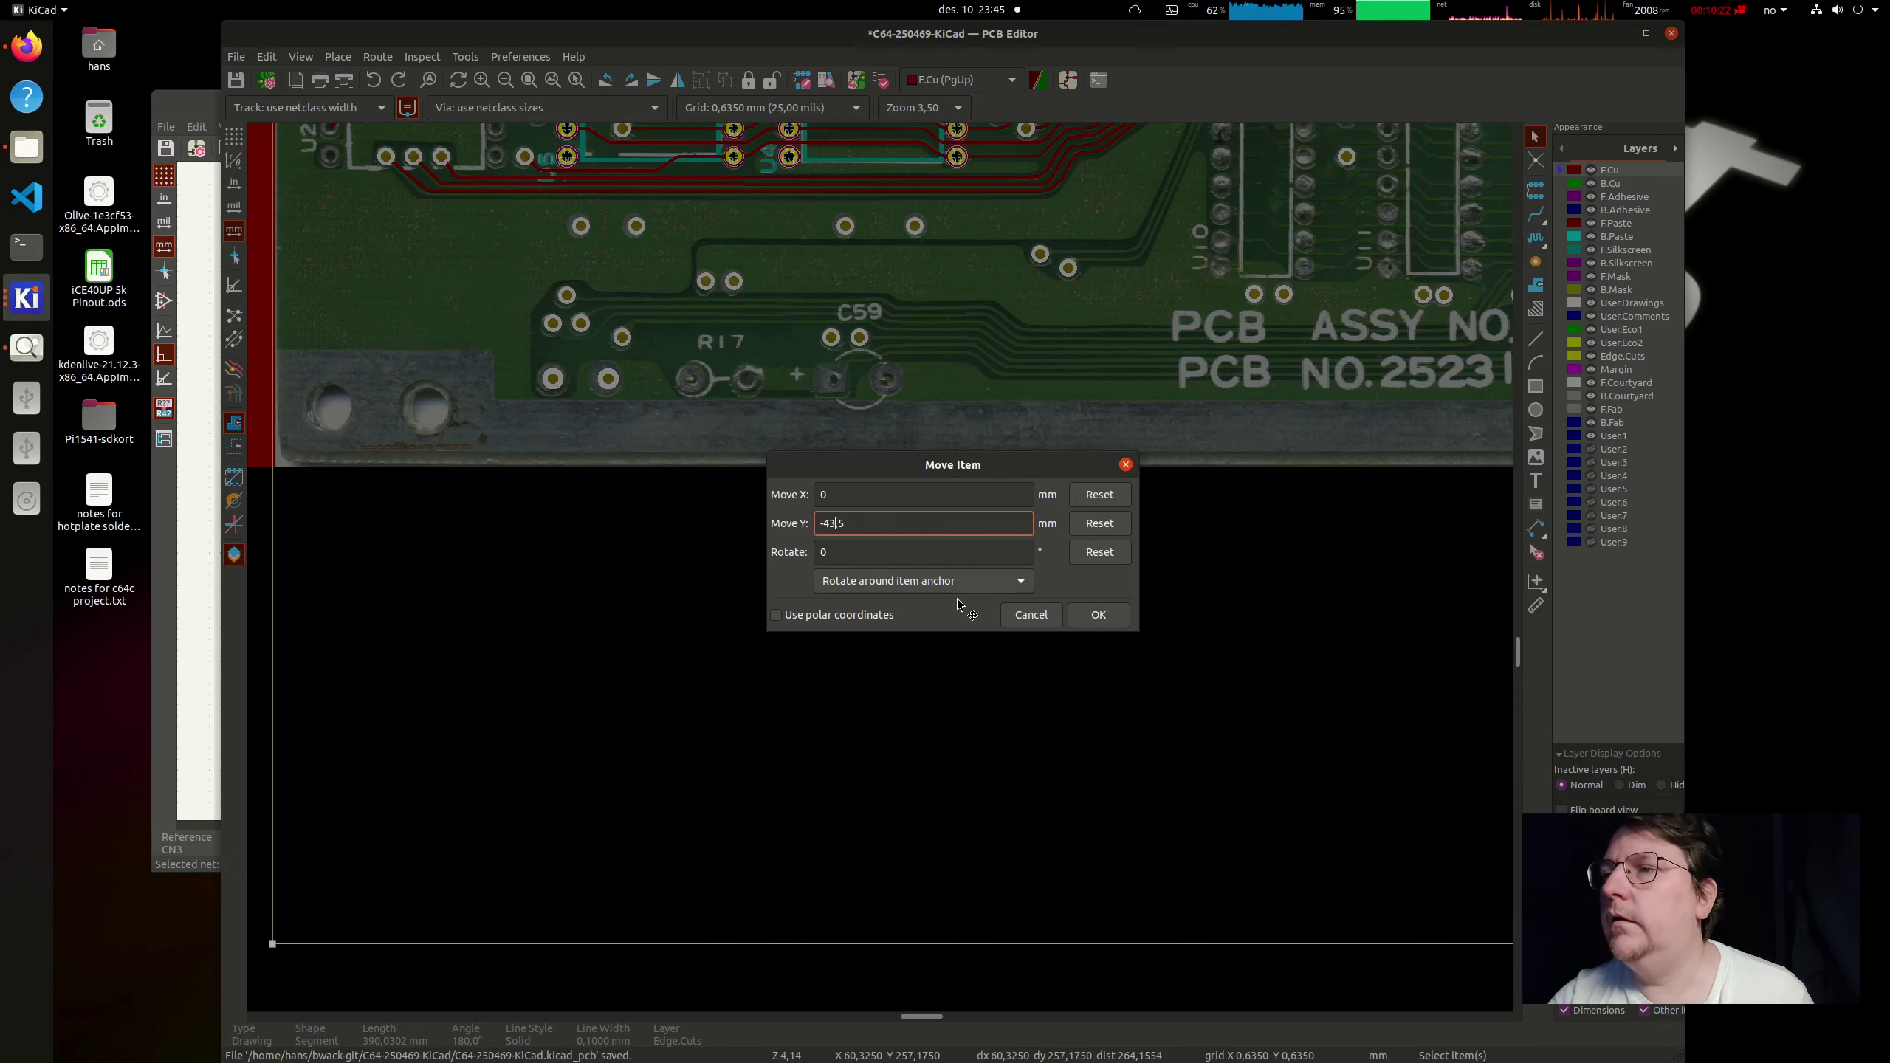
pyautogui.click(1094, 614)
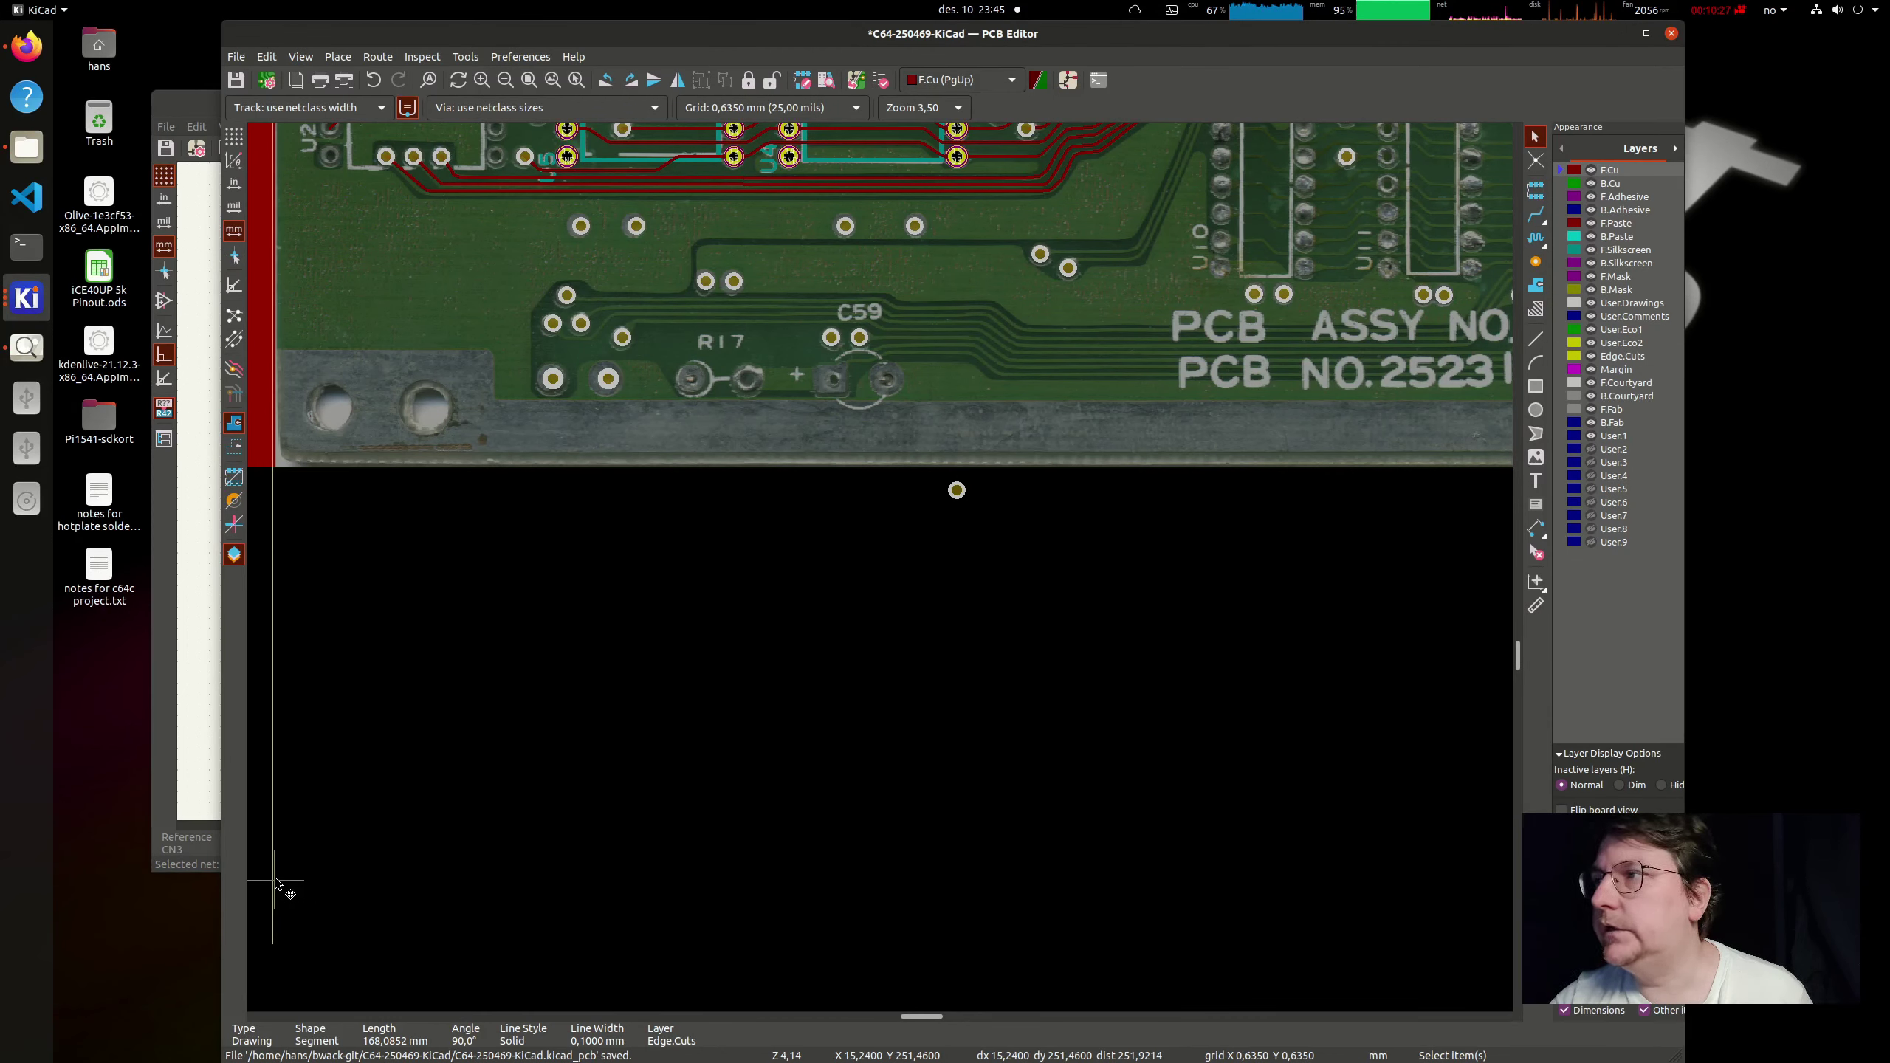
pyautogui.moveTo(275, 885); pyautogui.dragTo(272, 467)
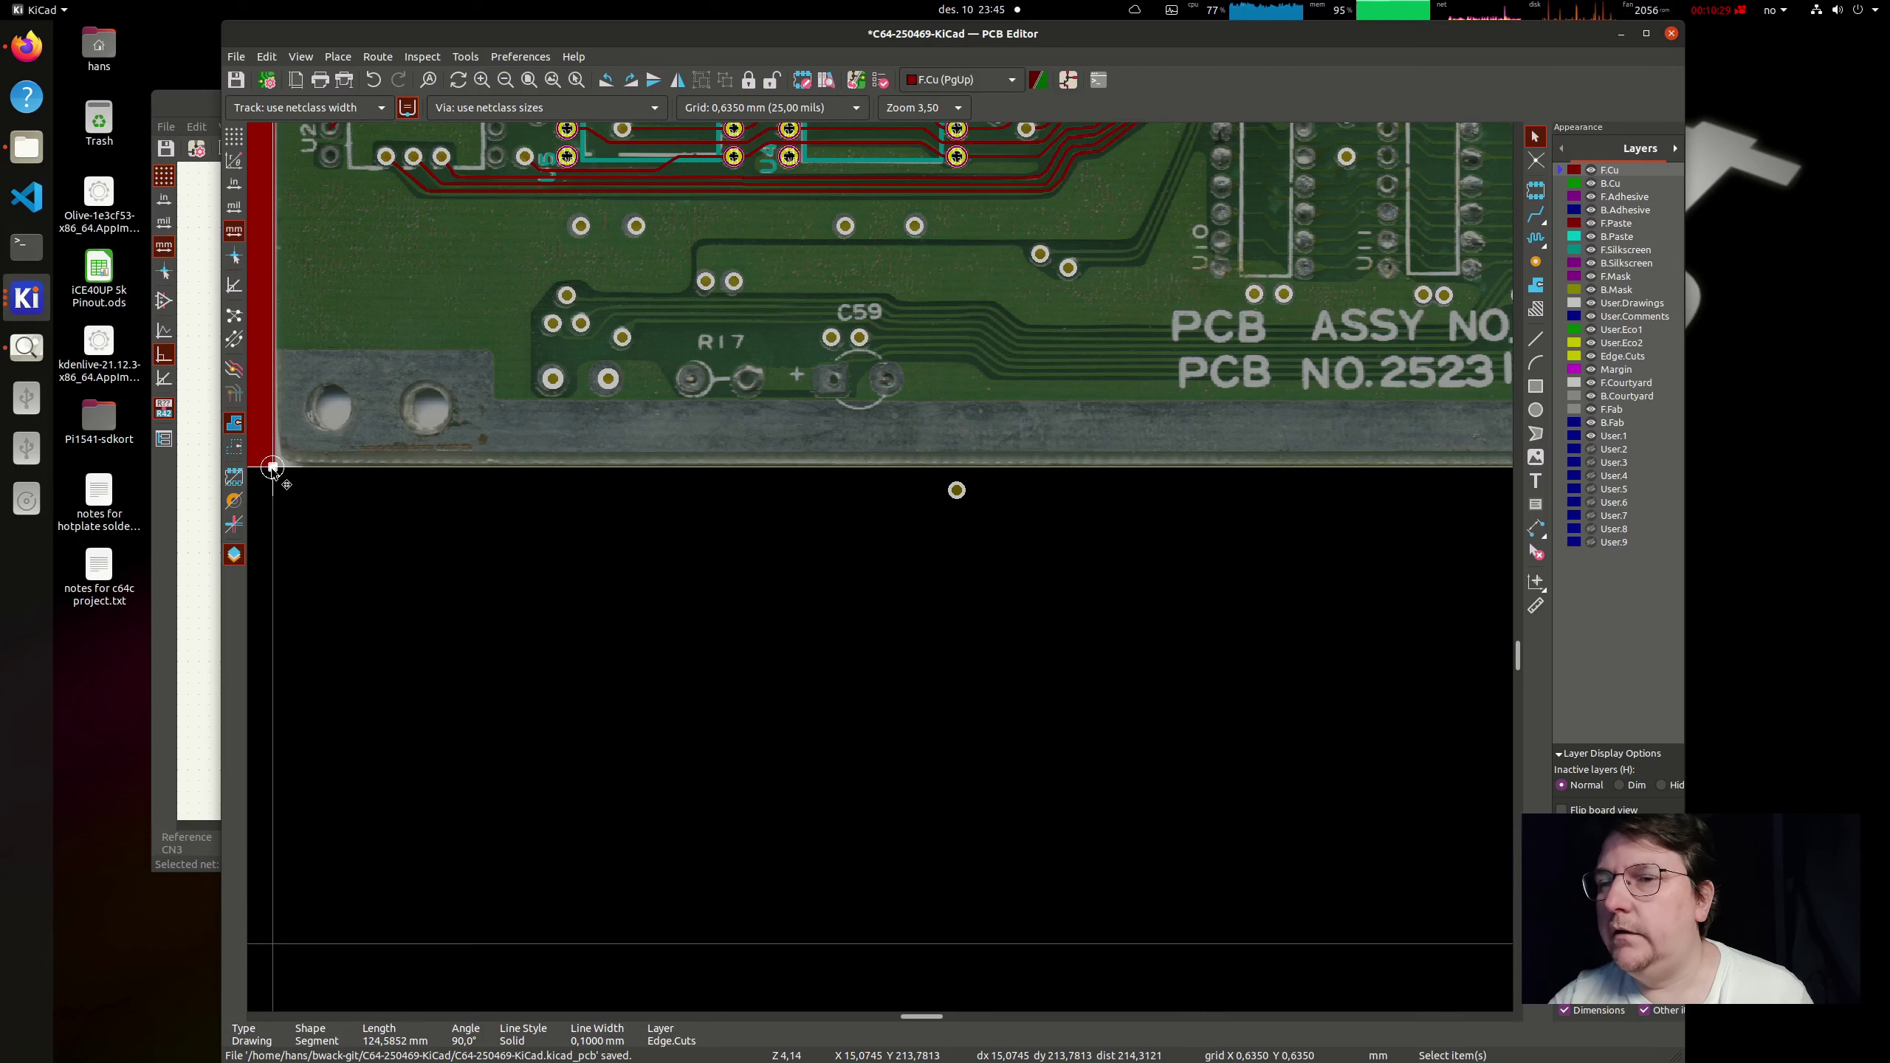
pyautogui.click(565, 746)
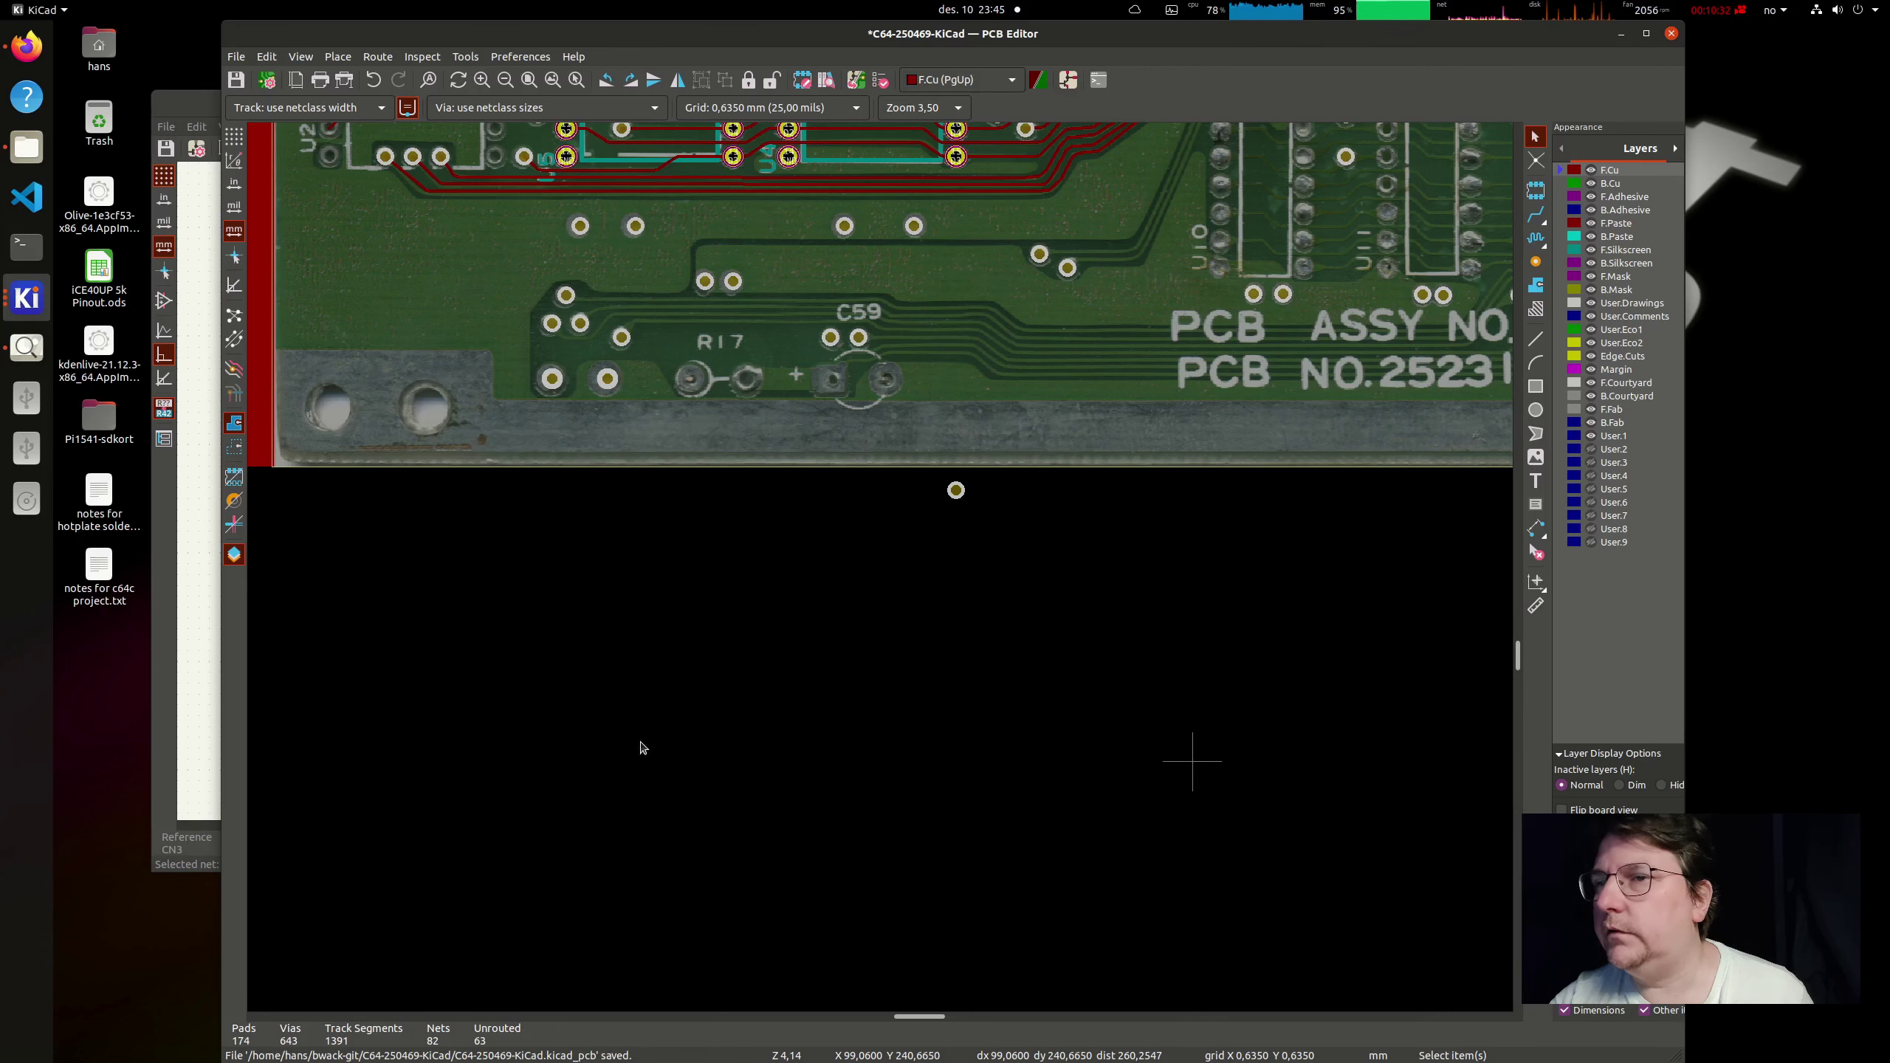
# Step: Shorten the right vertical Edge.Cuts line so that it ends on the relocated lower board edge
pyautogui.hscroll(5, 907, 715)
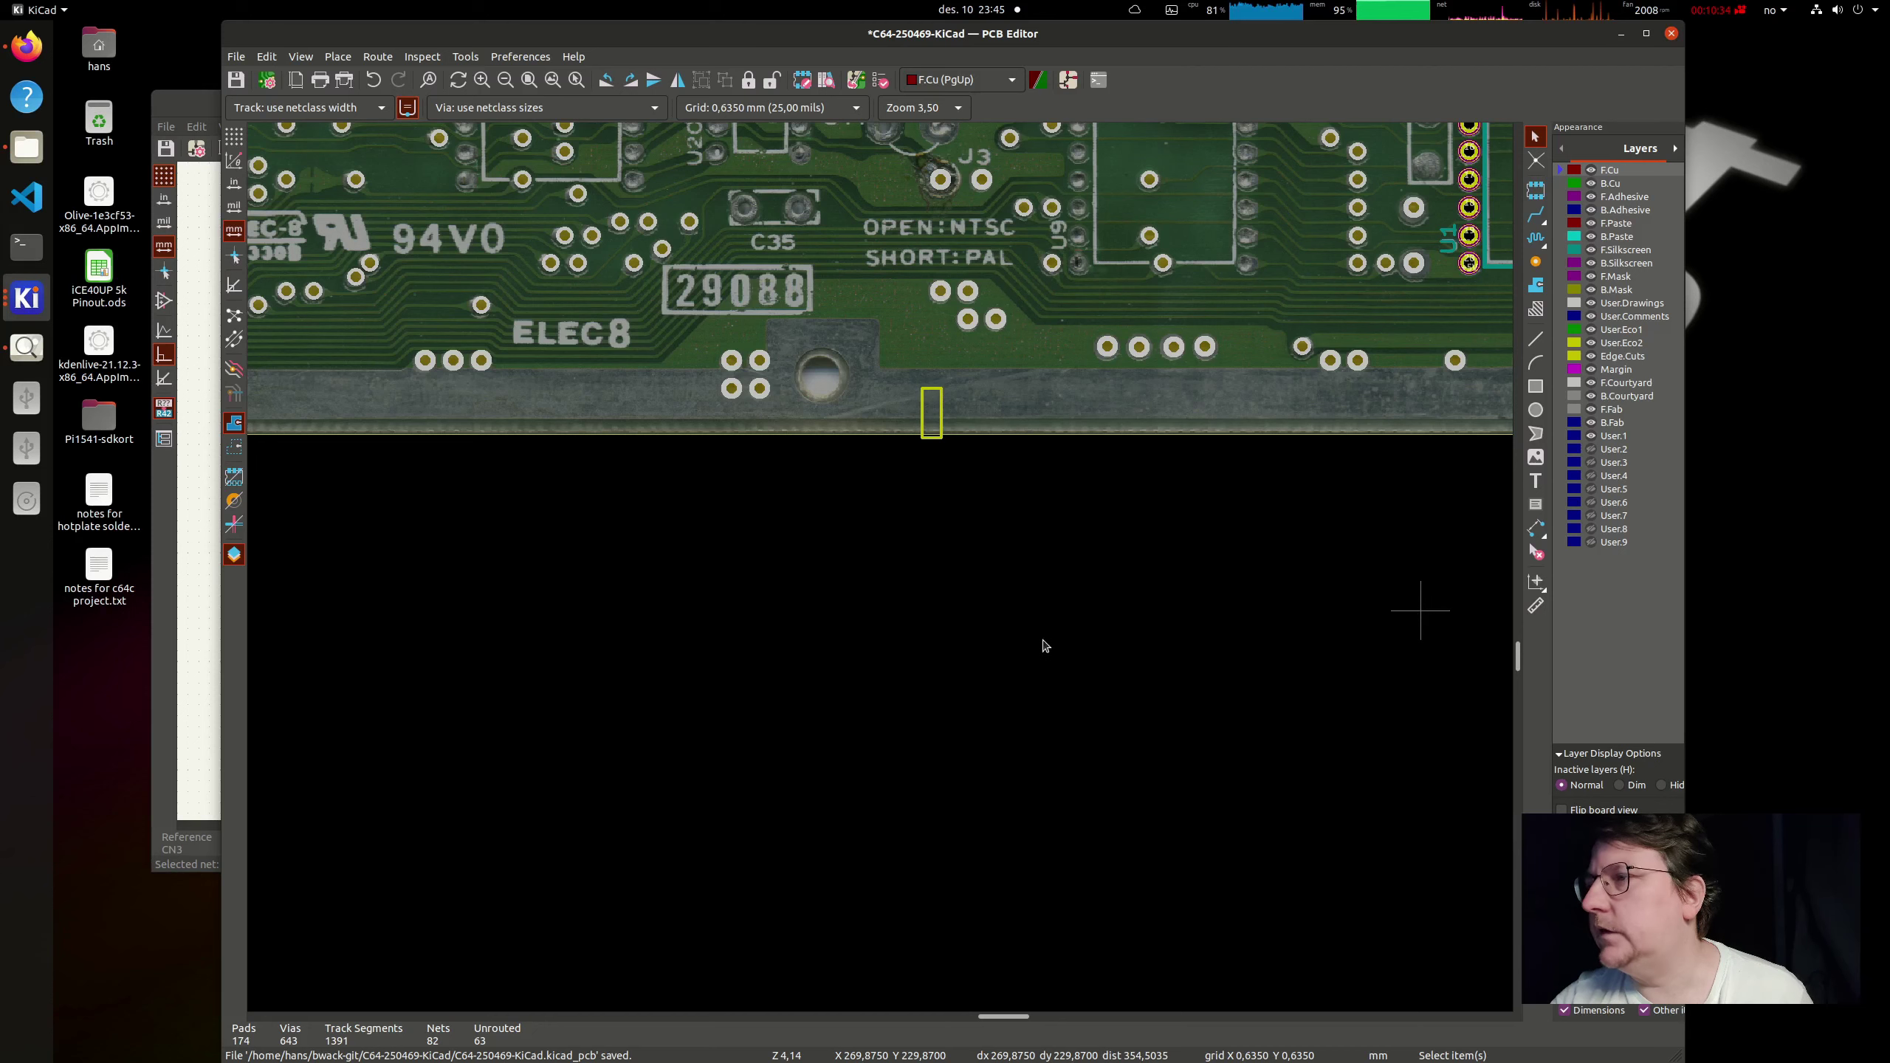
pyautogui.hscroll(3, 716, 659)
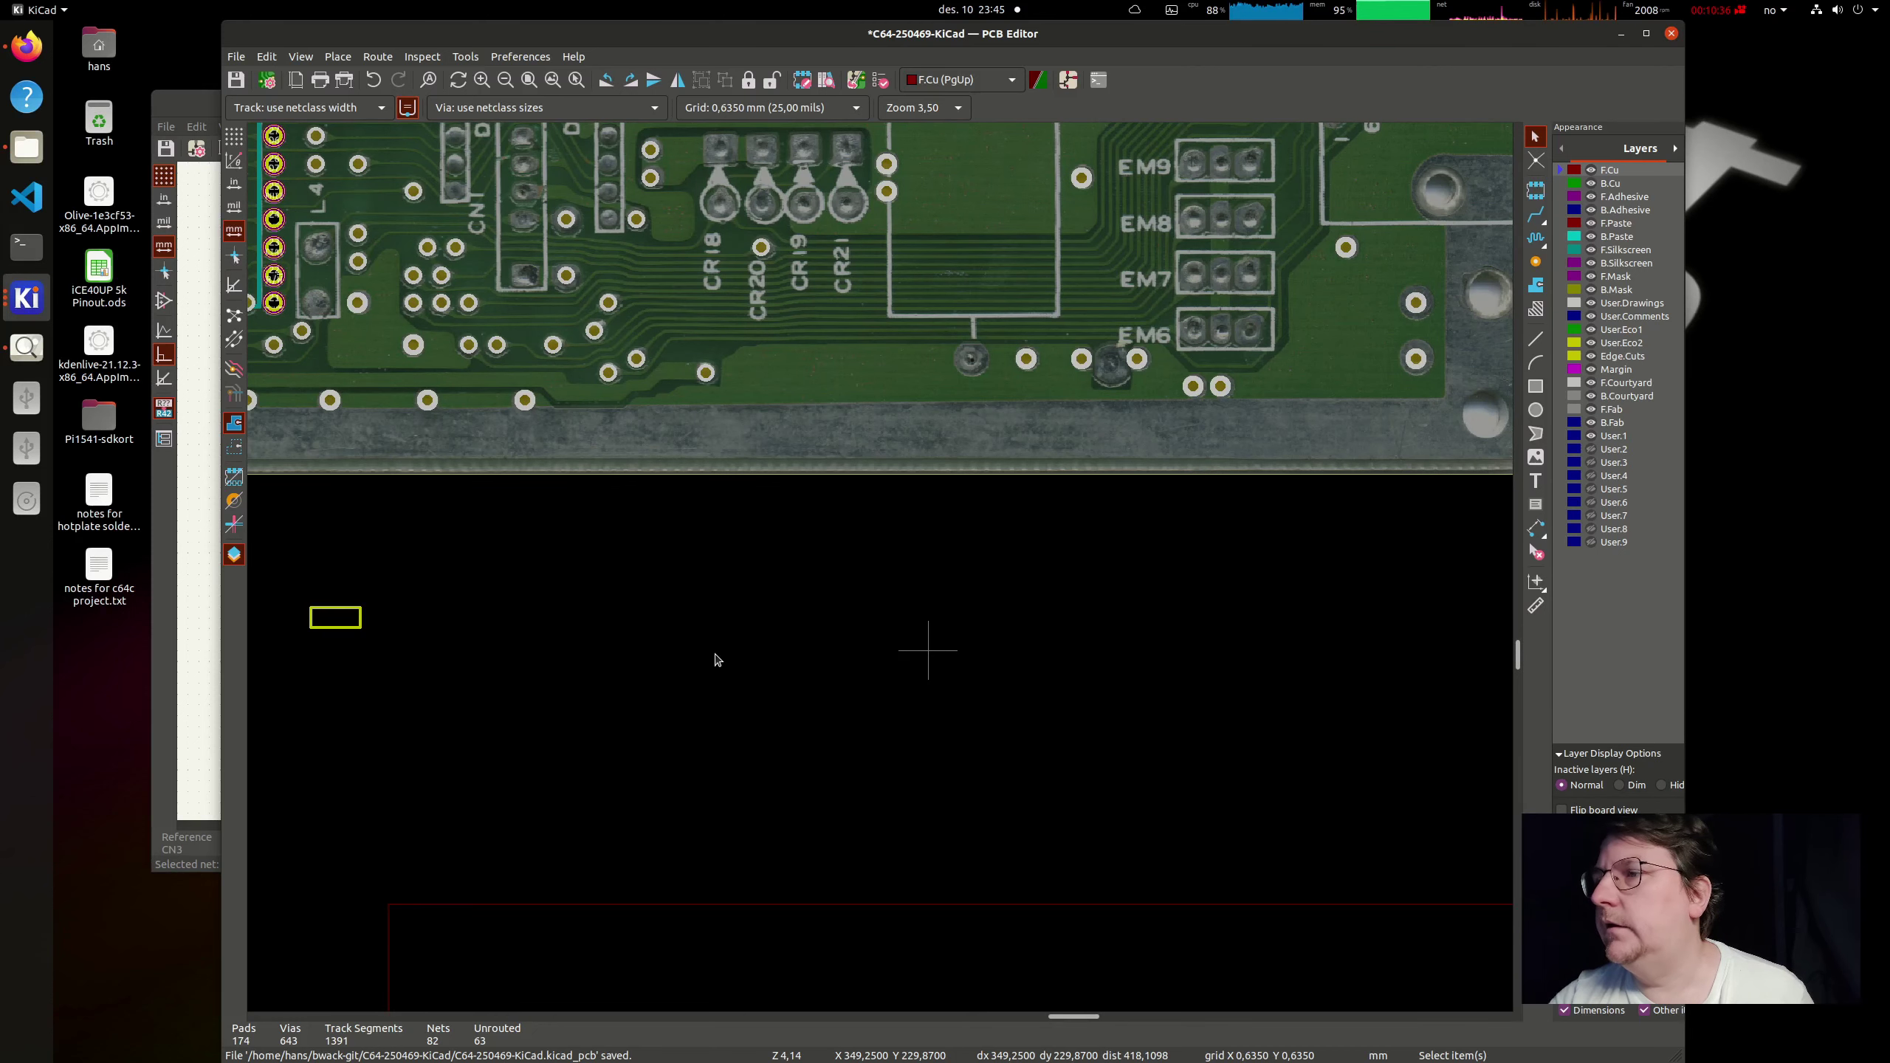
pyautogui.hscroll(5, 474, 676)
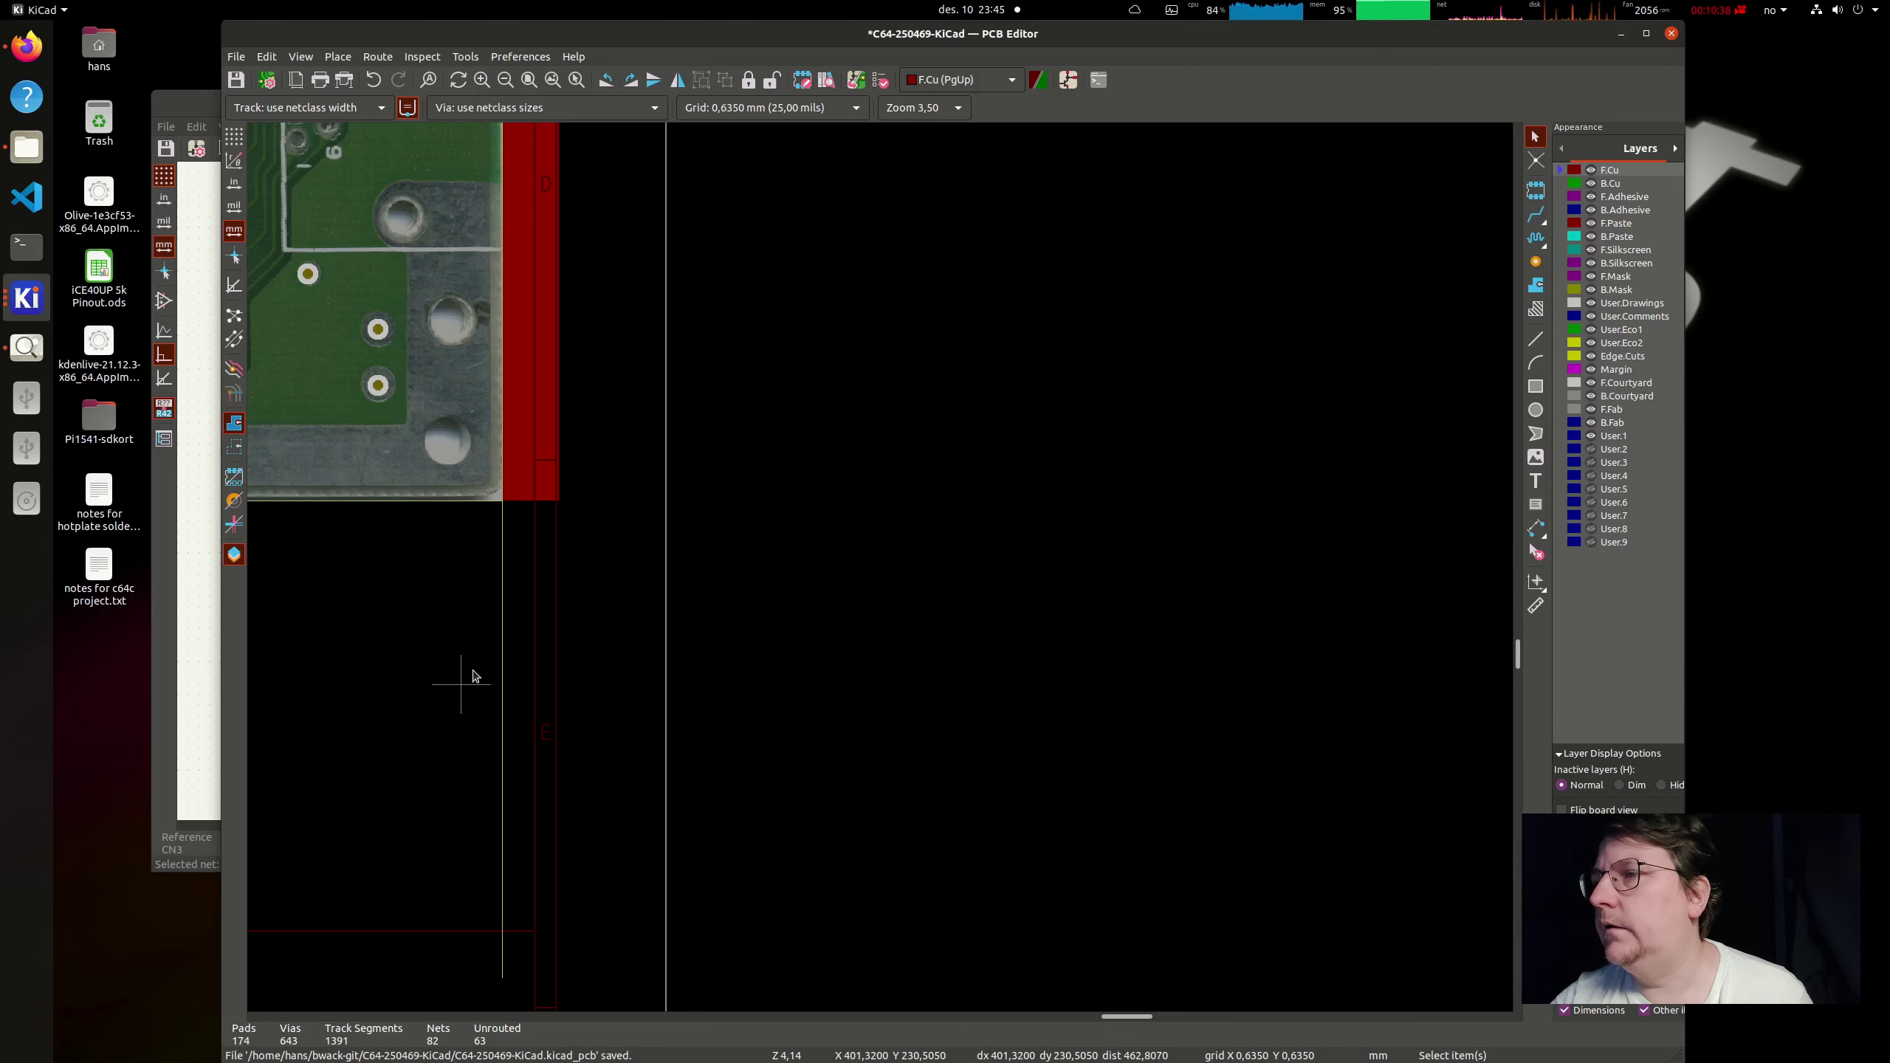
pyautogui.click(502, 924)
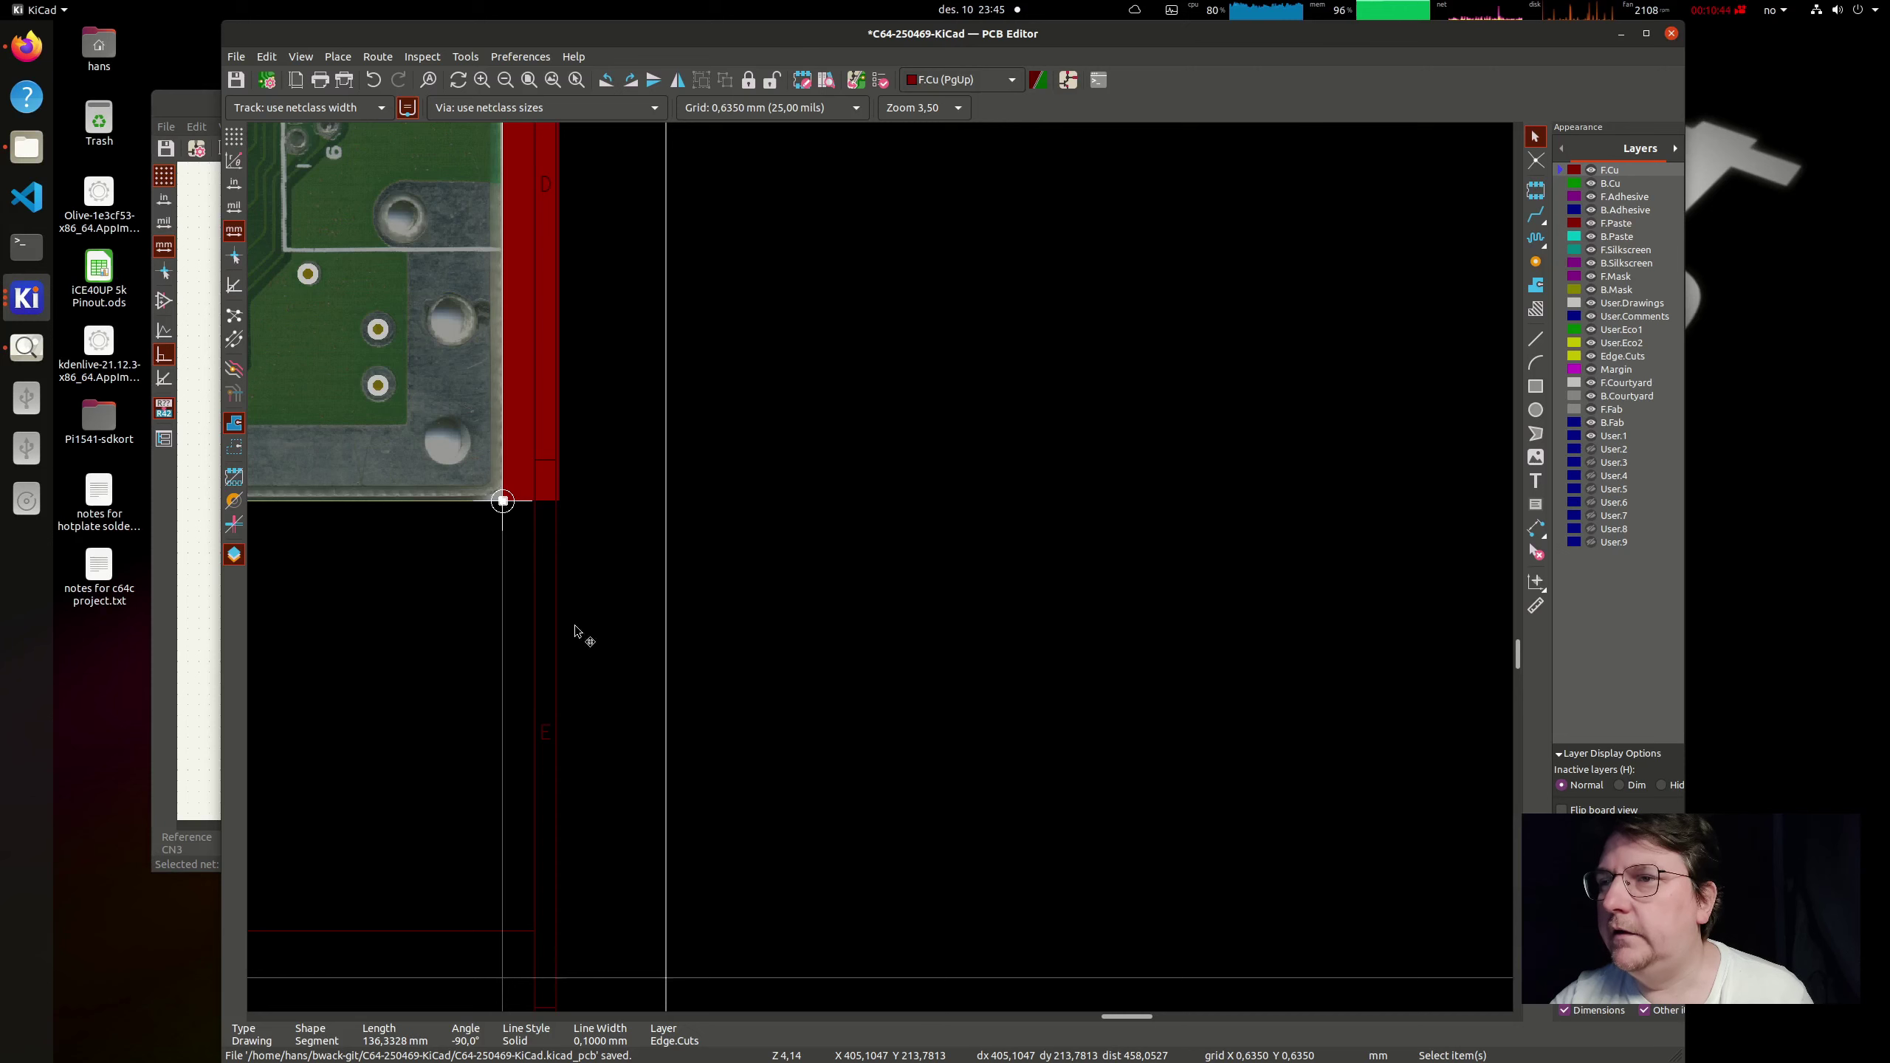
pyautogui.press('Delete')
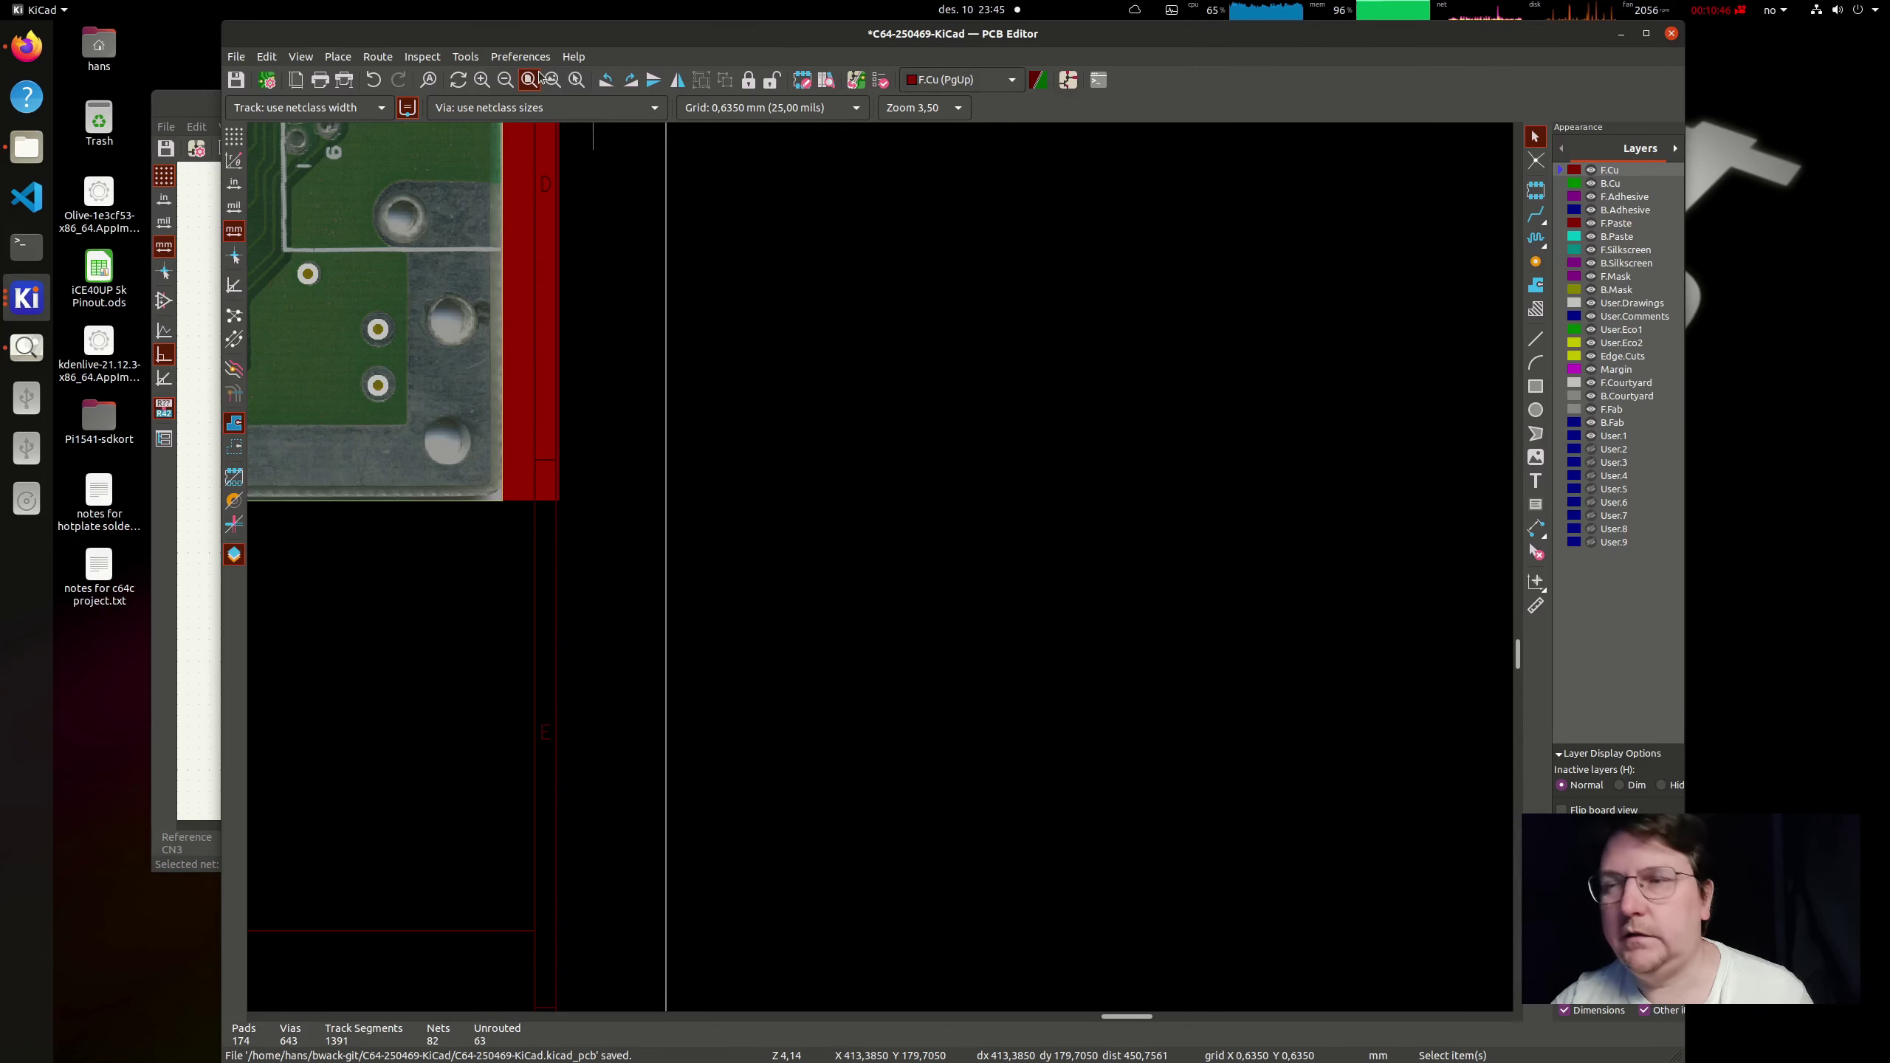
# Step: Check the whole board outline in the 3D Viewer and return to the PCB Editor
pyautogui.click(530, 79)
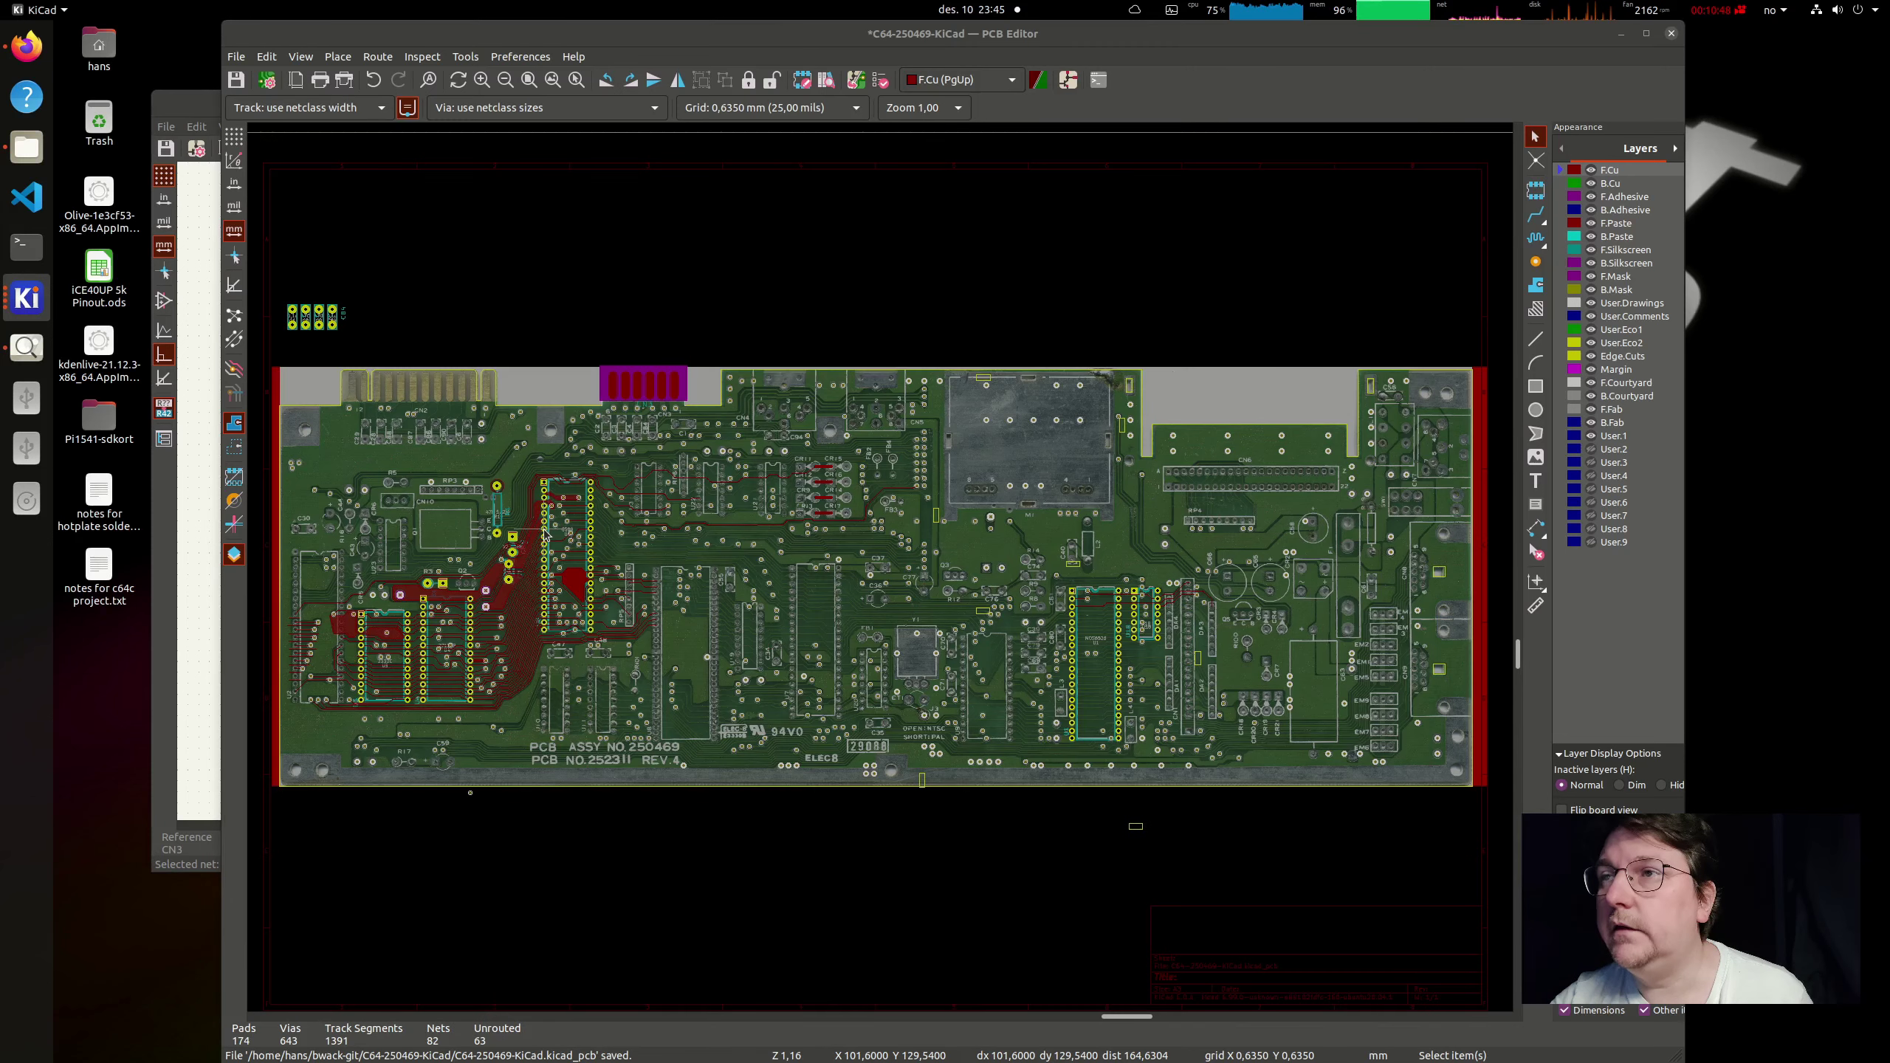
pyautogui.hotkey('alt', '3')
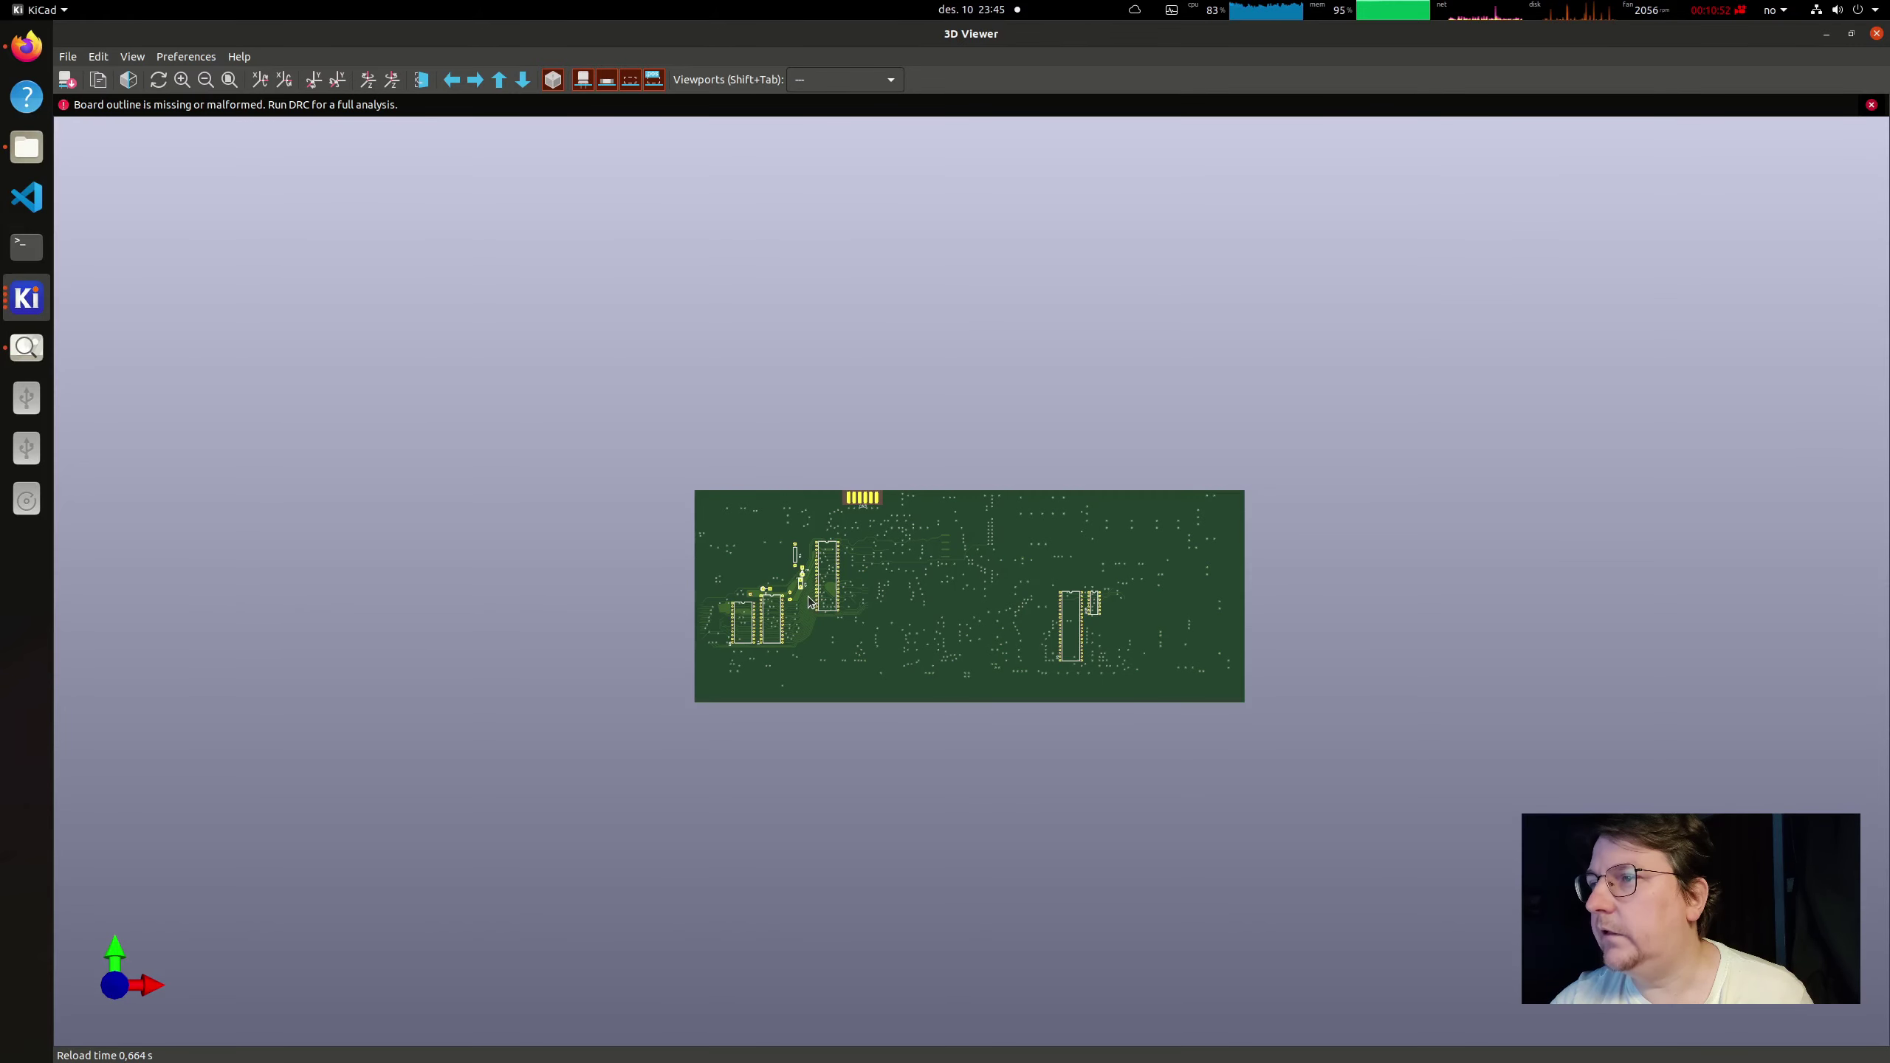
pyautogui.moveTo(822, 595); pyautogui.dragTo(960, 595, button='middle')
pyautogui.scroll(3, 918, 447)
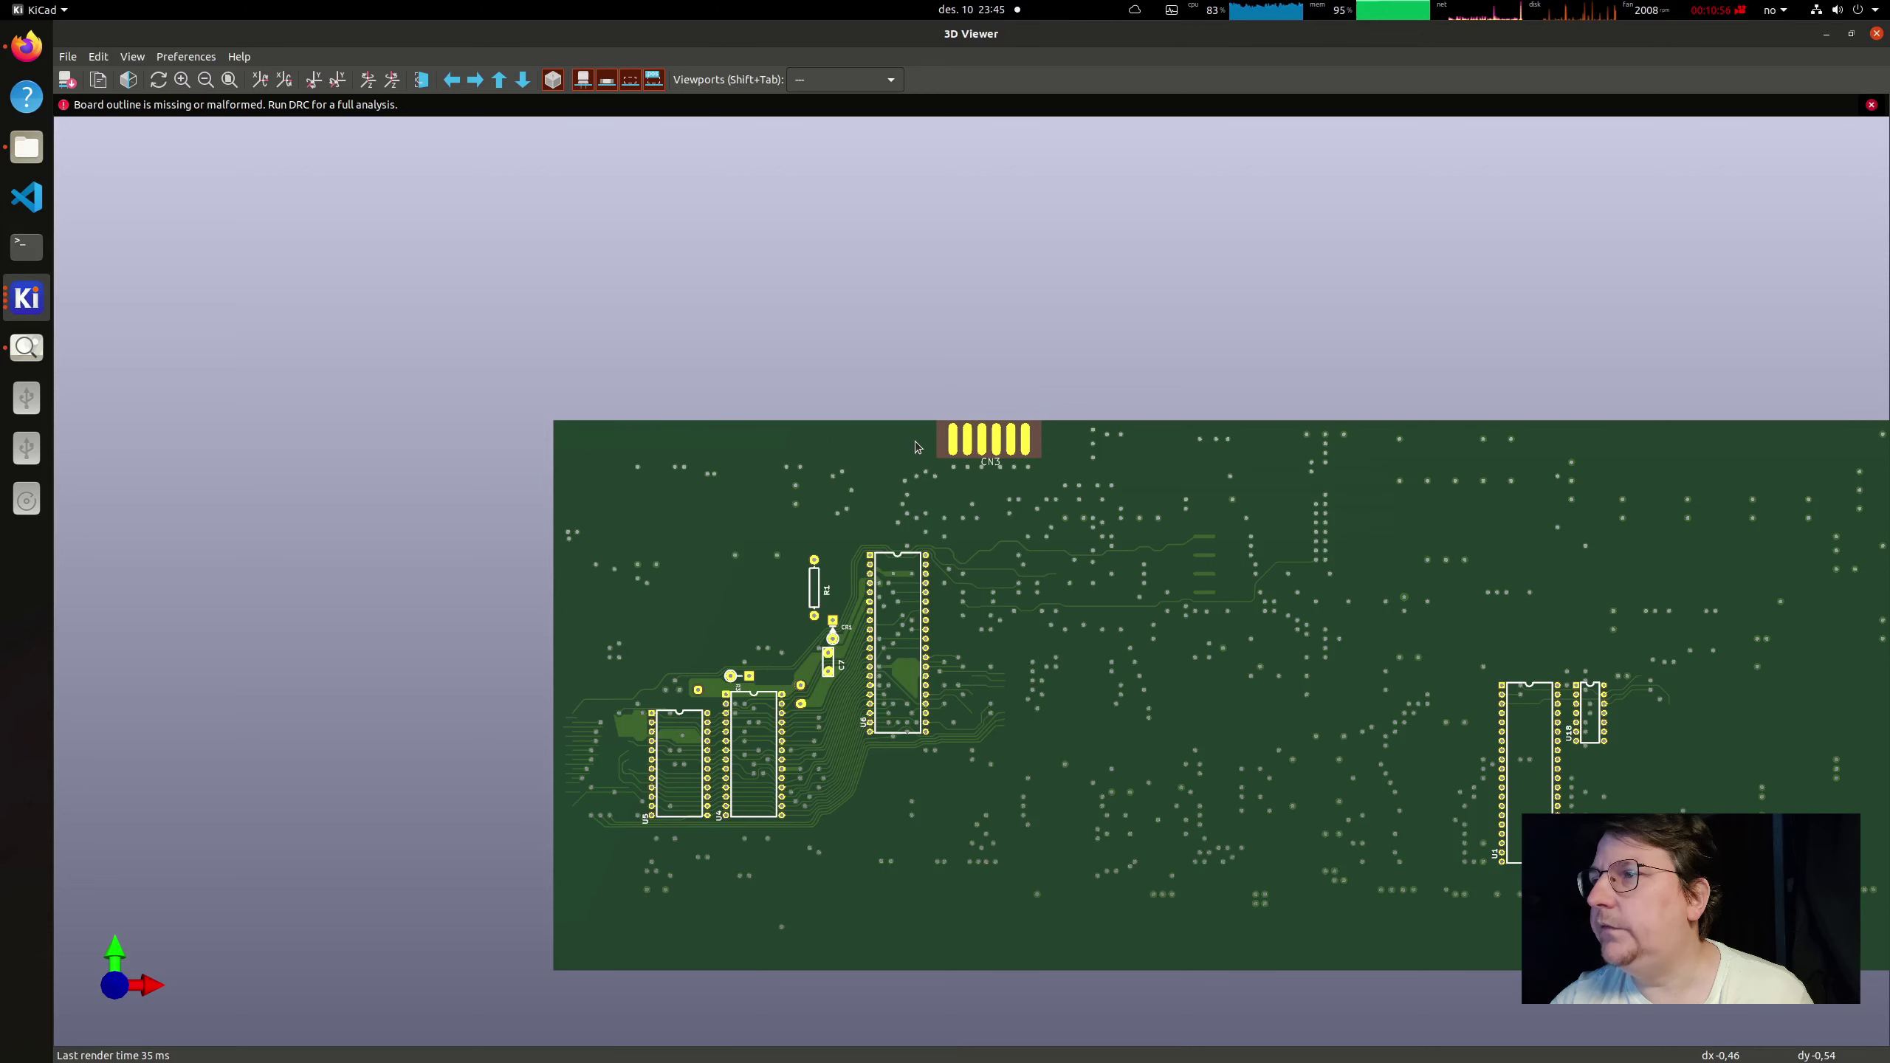
pyautogui.moveTo(979, 568); pyautogui.dragTo(760, 568, button='middle')
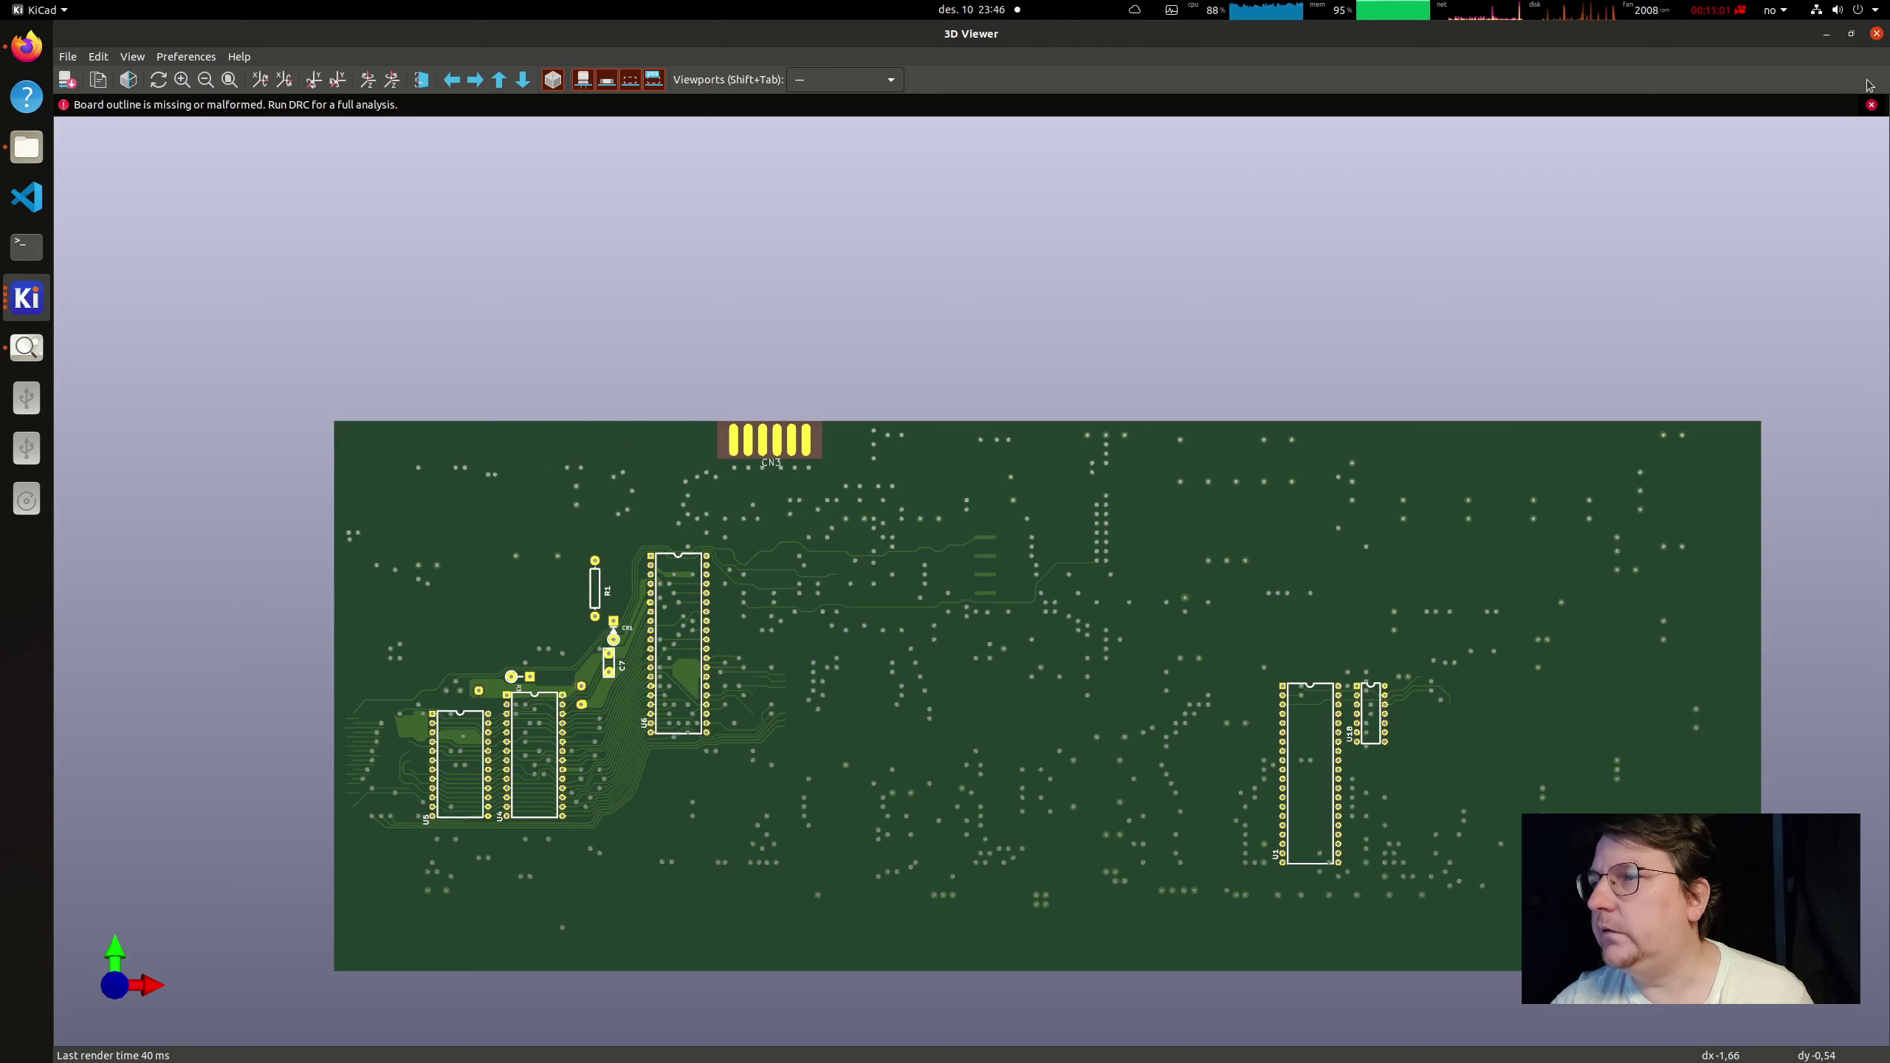
pyautogui.click(1876, 33)
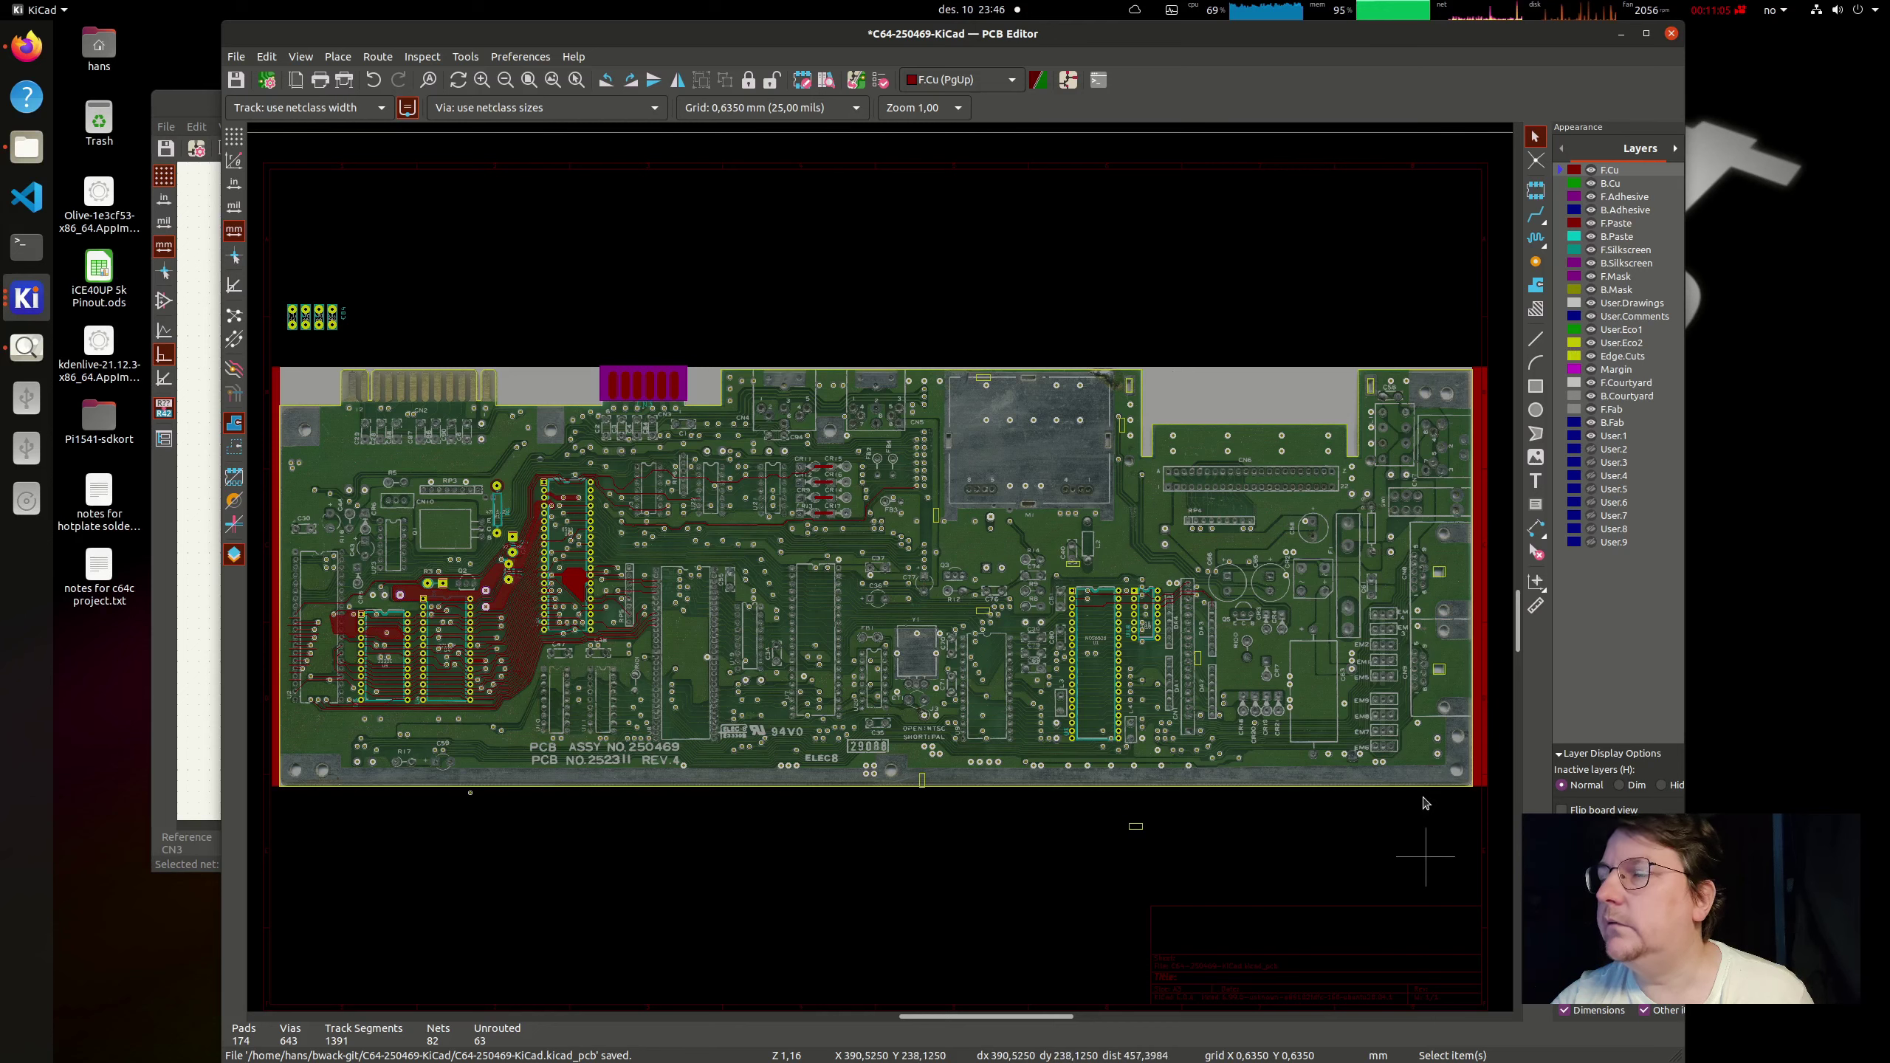
# Step: Delete all four Edge.Cuts segments of the small upright rectangle straddling the lower board edge near the ELEC8 marking
pyautogui.scroll(2, 470, 558)
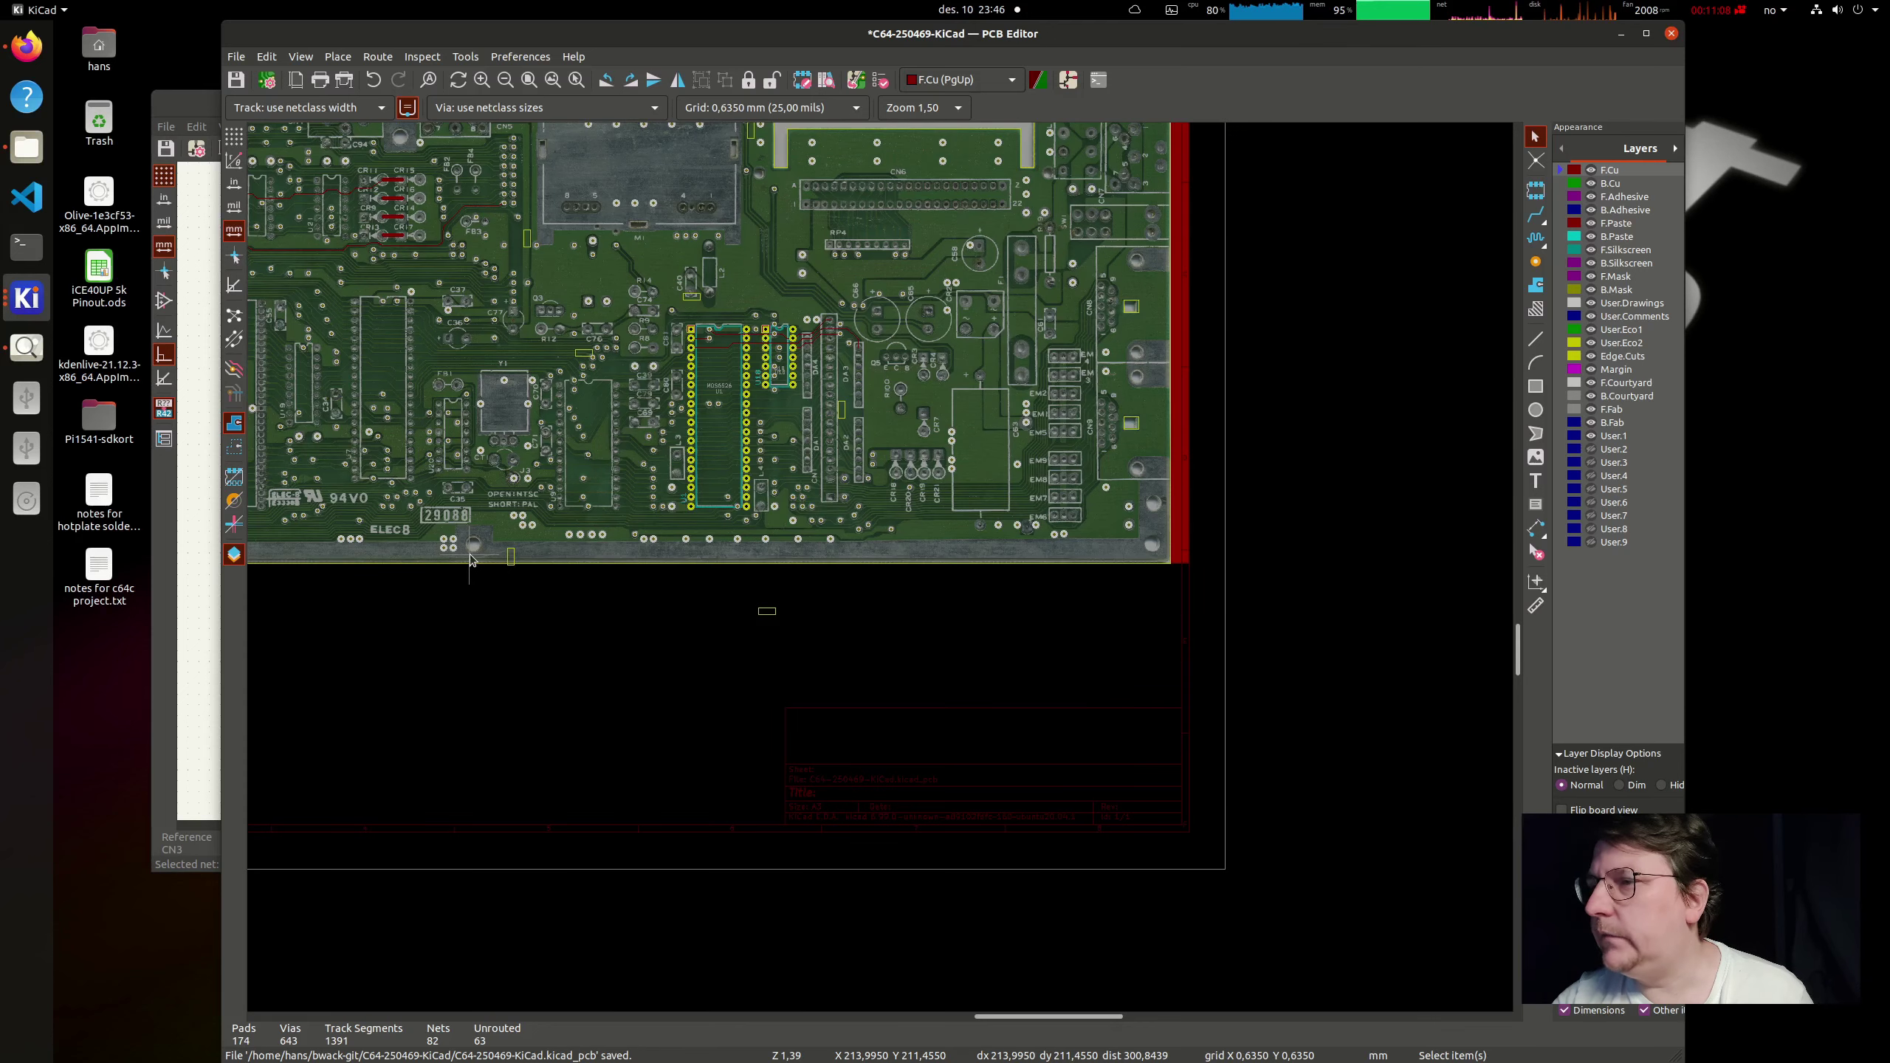
pyautogui.scroll(3, 469, 556)
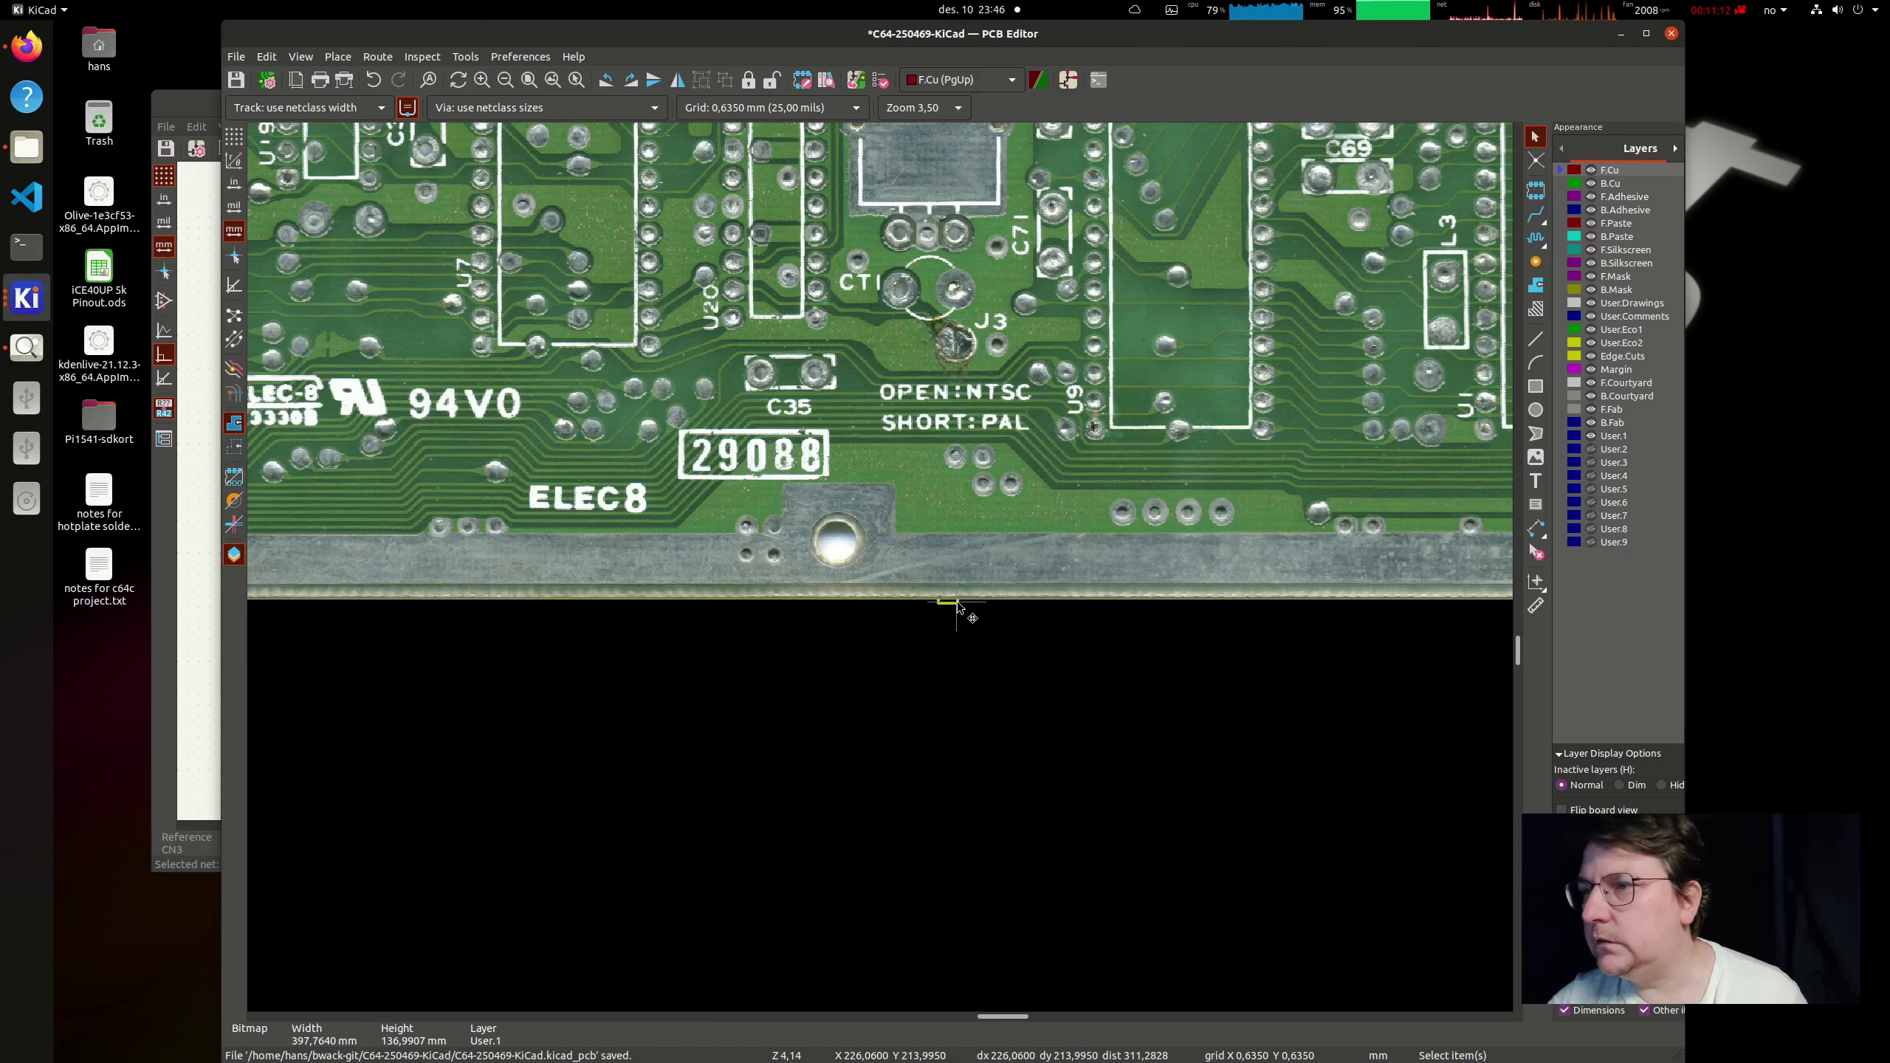
pyautogui.click(956, 602)
pyautogui.press('Delete')
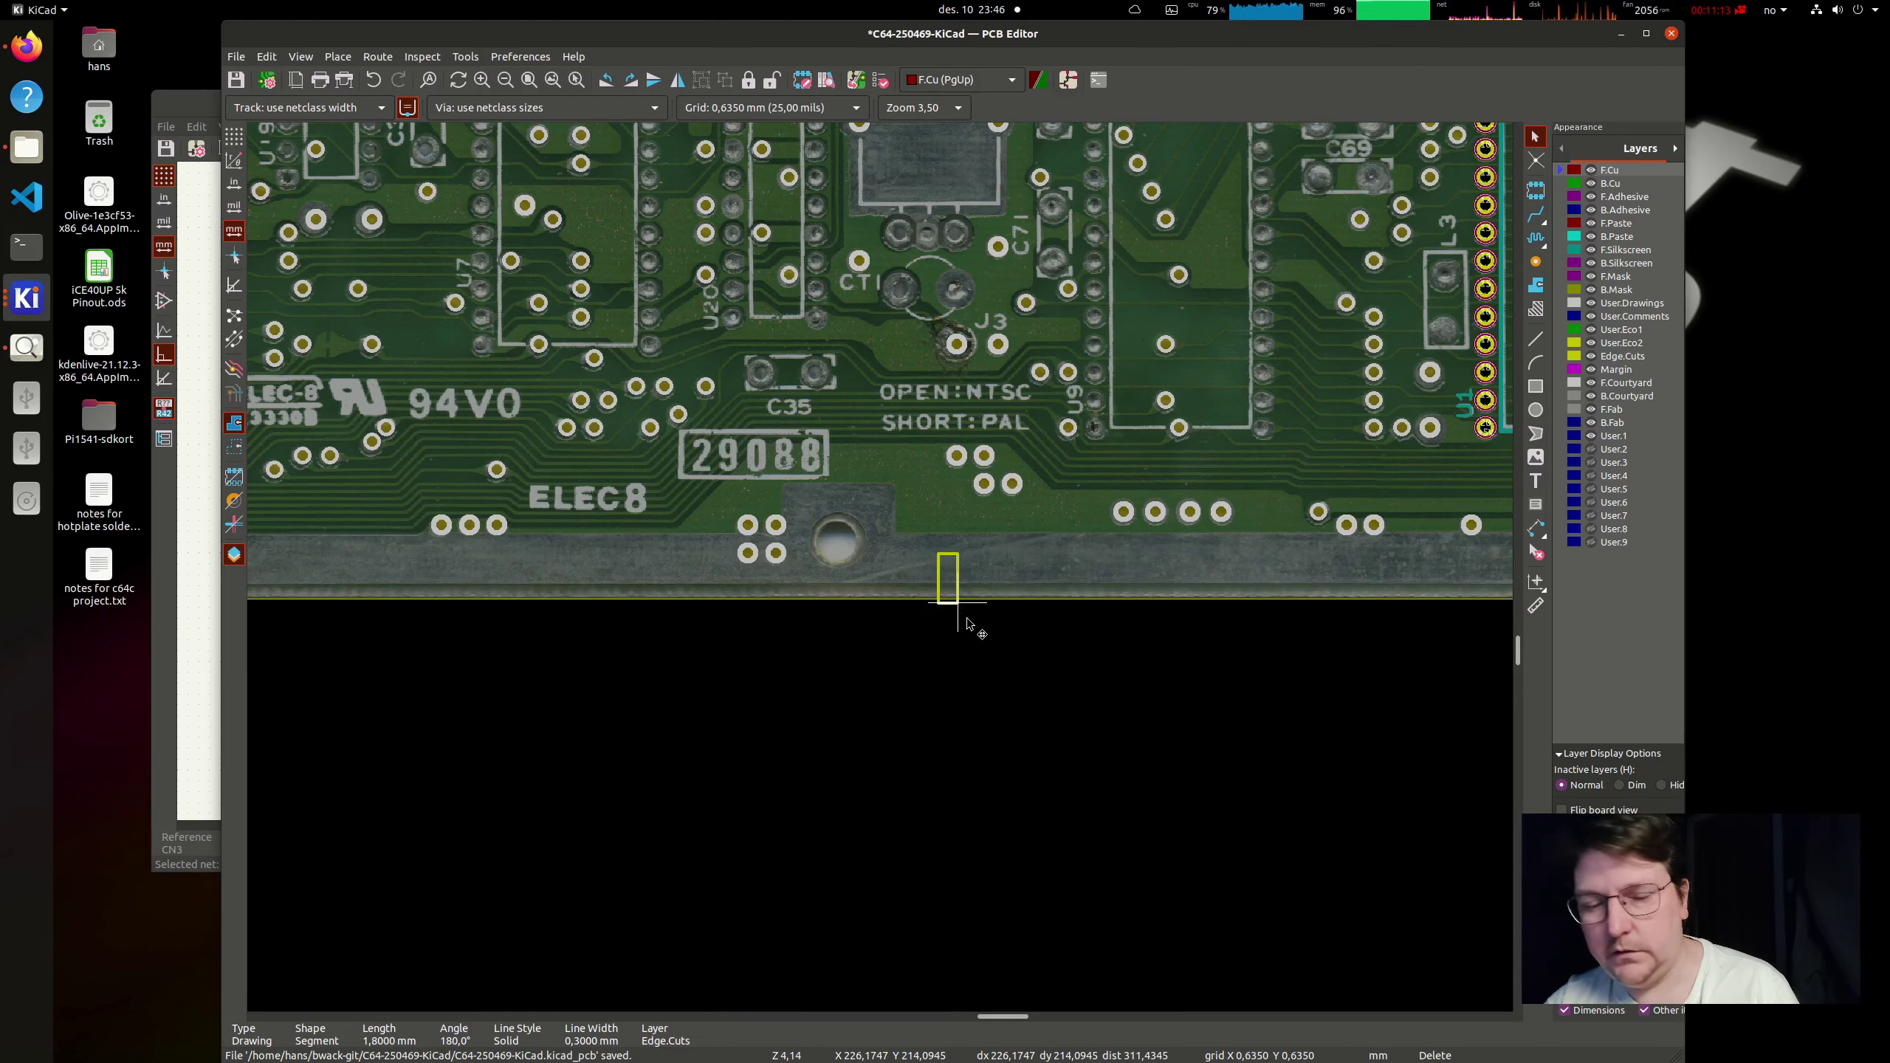
pyautogui.moveTo(977, 593); pyautogui.dragTo(880, 571, button='middle')
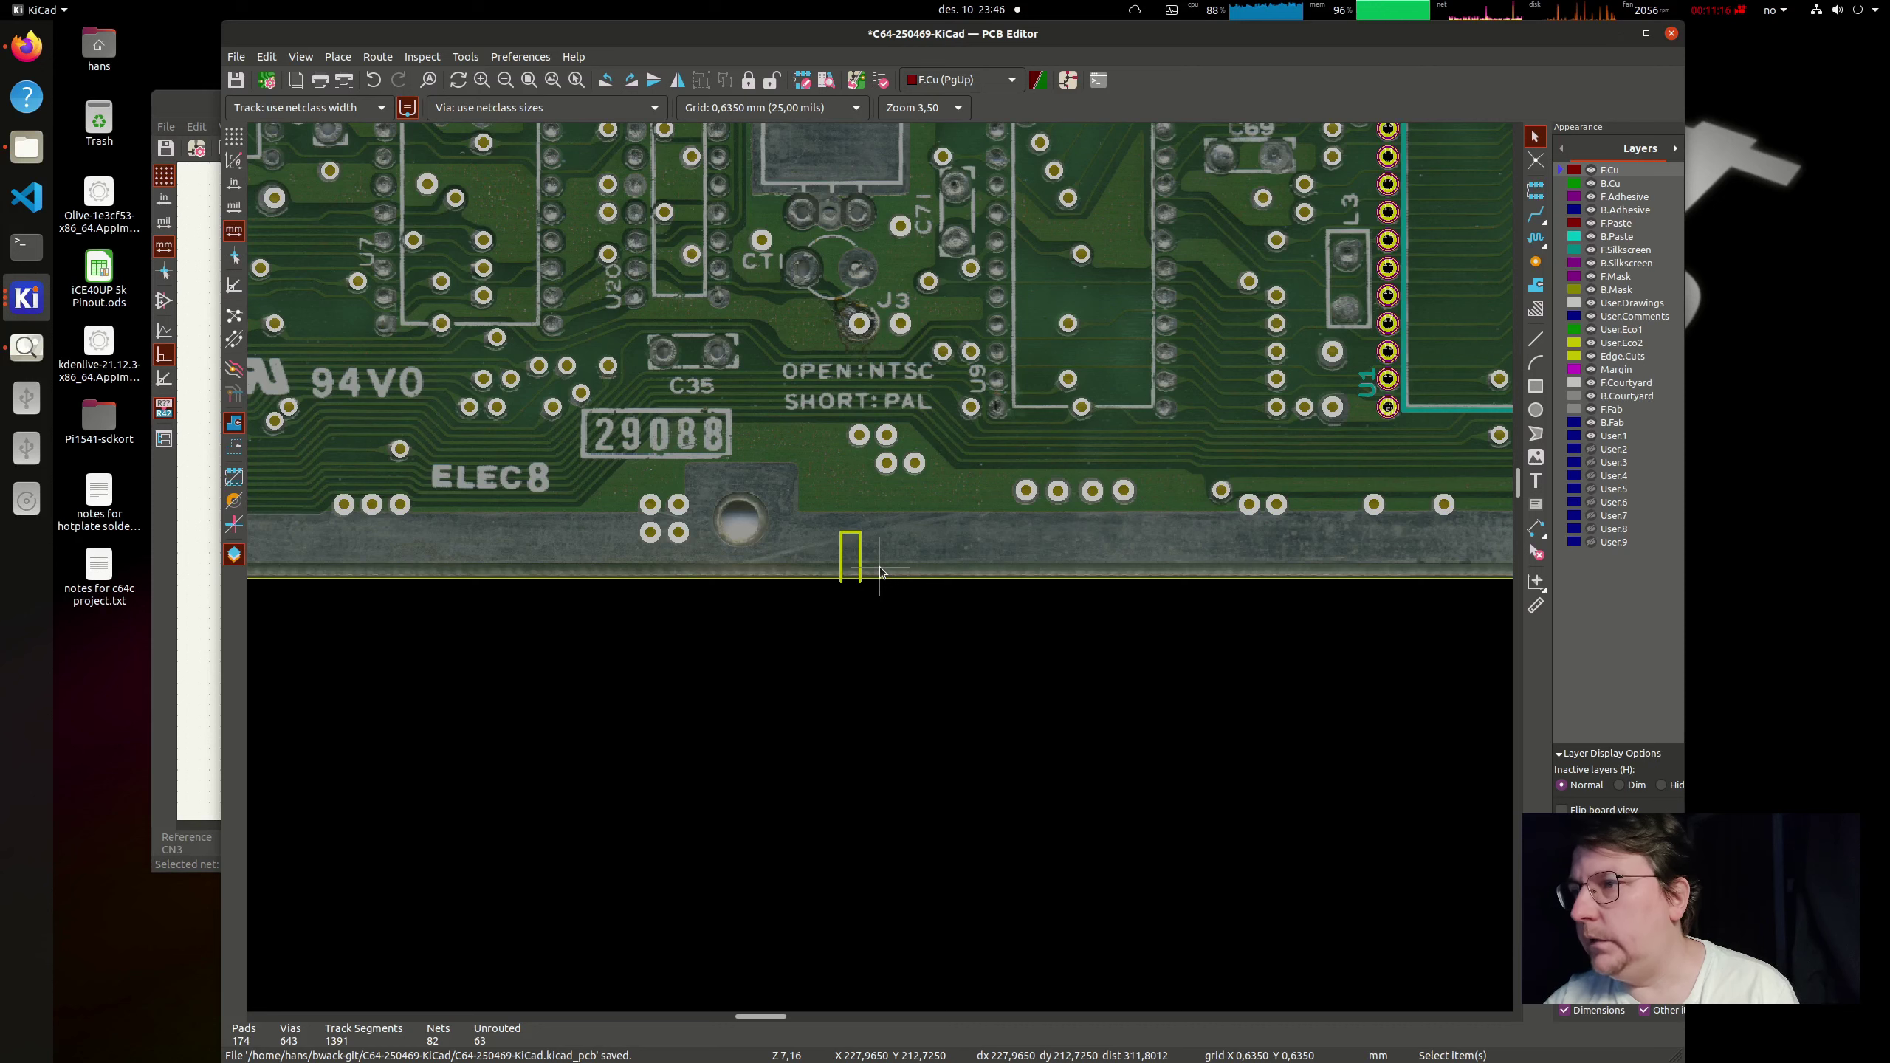
pyautogui.scroll(6, 880, 572)
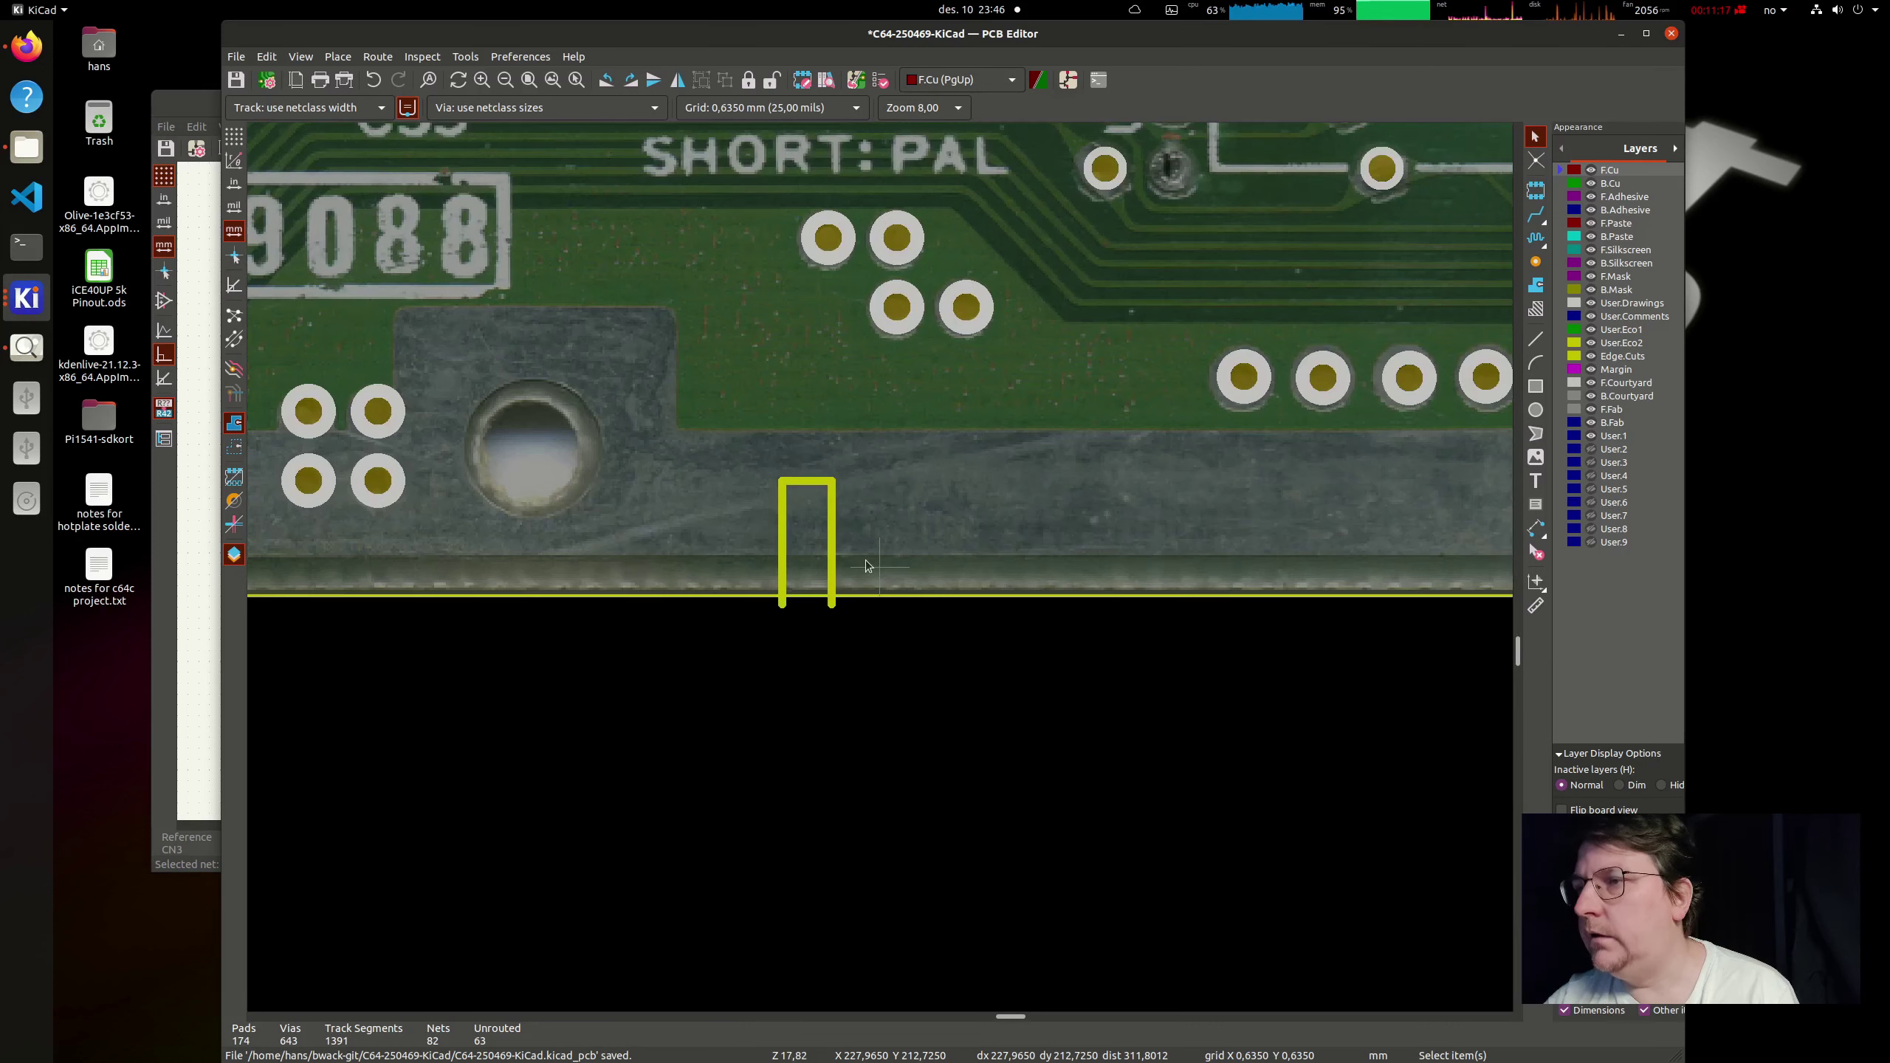
pyautogui.click(713, 478)
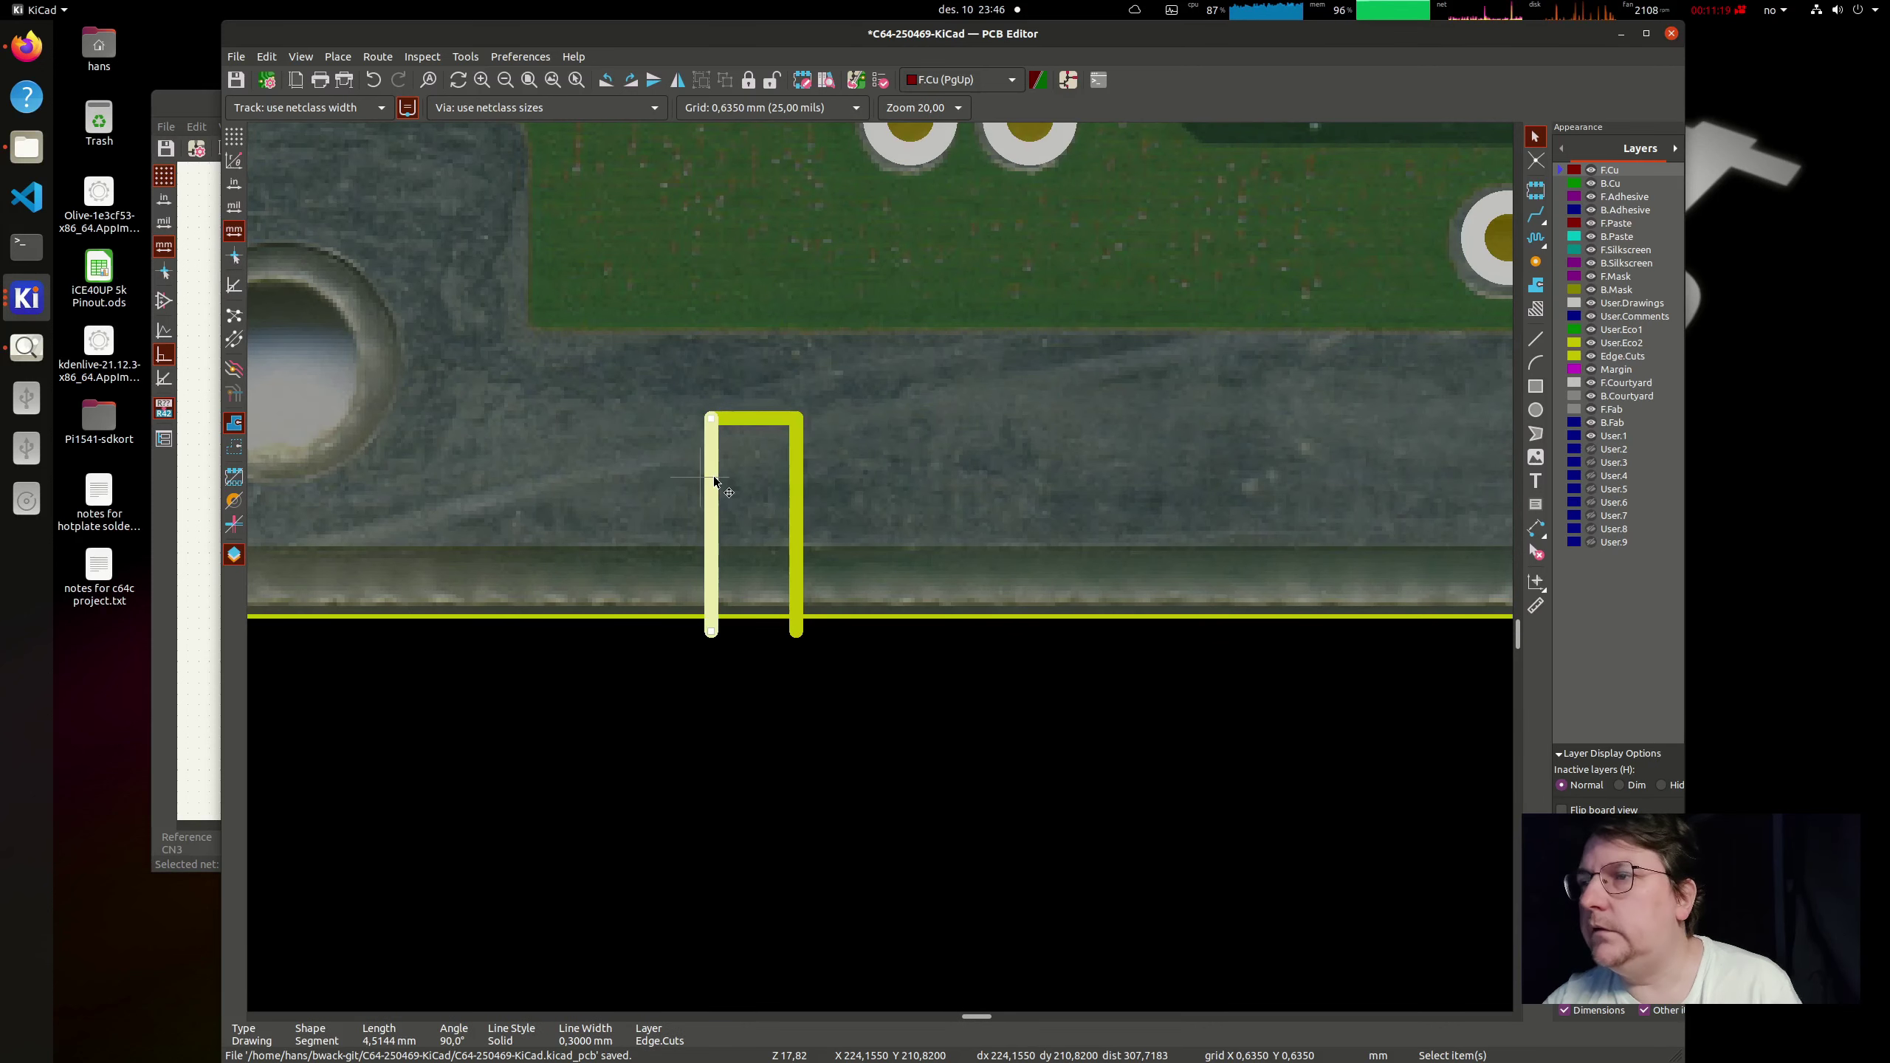
pyautogui.keyDown('shift'); pyautogui.click(753, 418); pyautogui.keyUp('shift')
pyautogui.keyDown('shift'); pyautogui.click(795, 465); pyautogui.keyUp('shift')
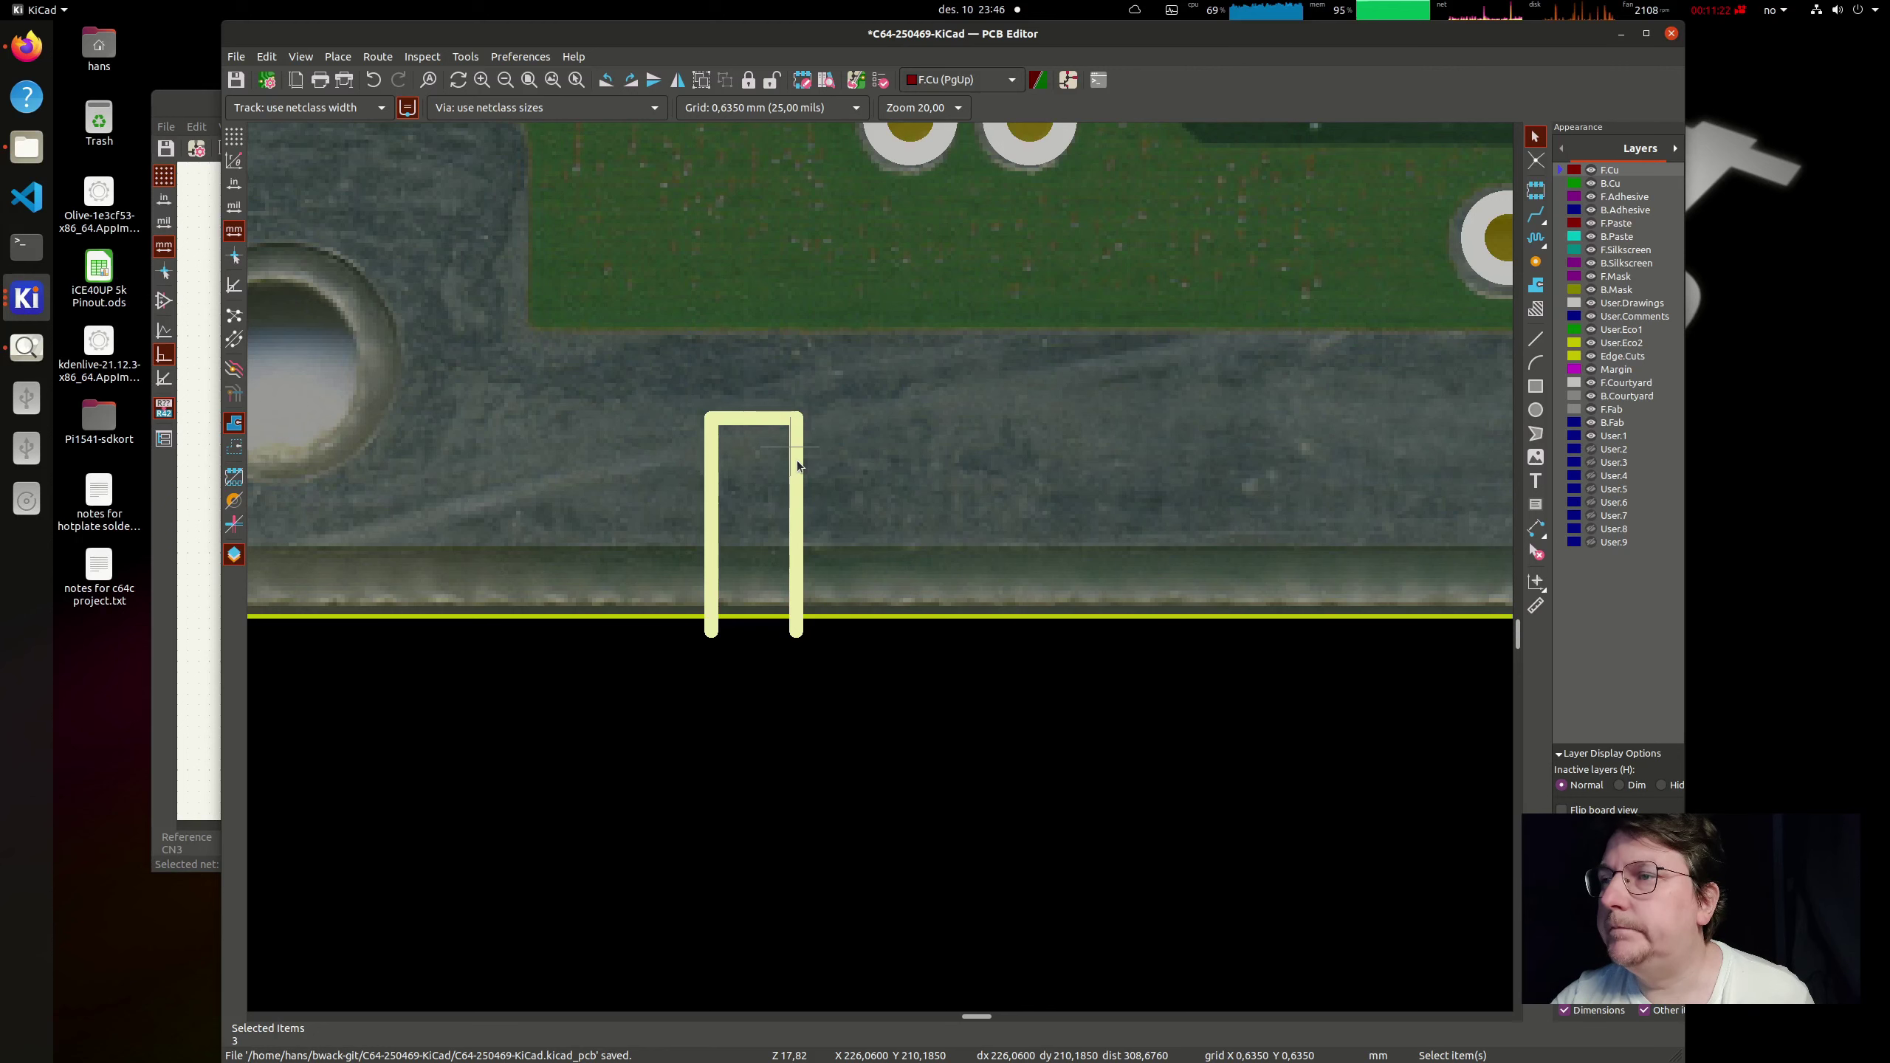
pyautogui.press('Delete')
# Step: Delete the stray Edge.Cuts rectangle and the stray through via lying below the board outline
pyautogui.scroll(-8, 729, 563)
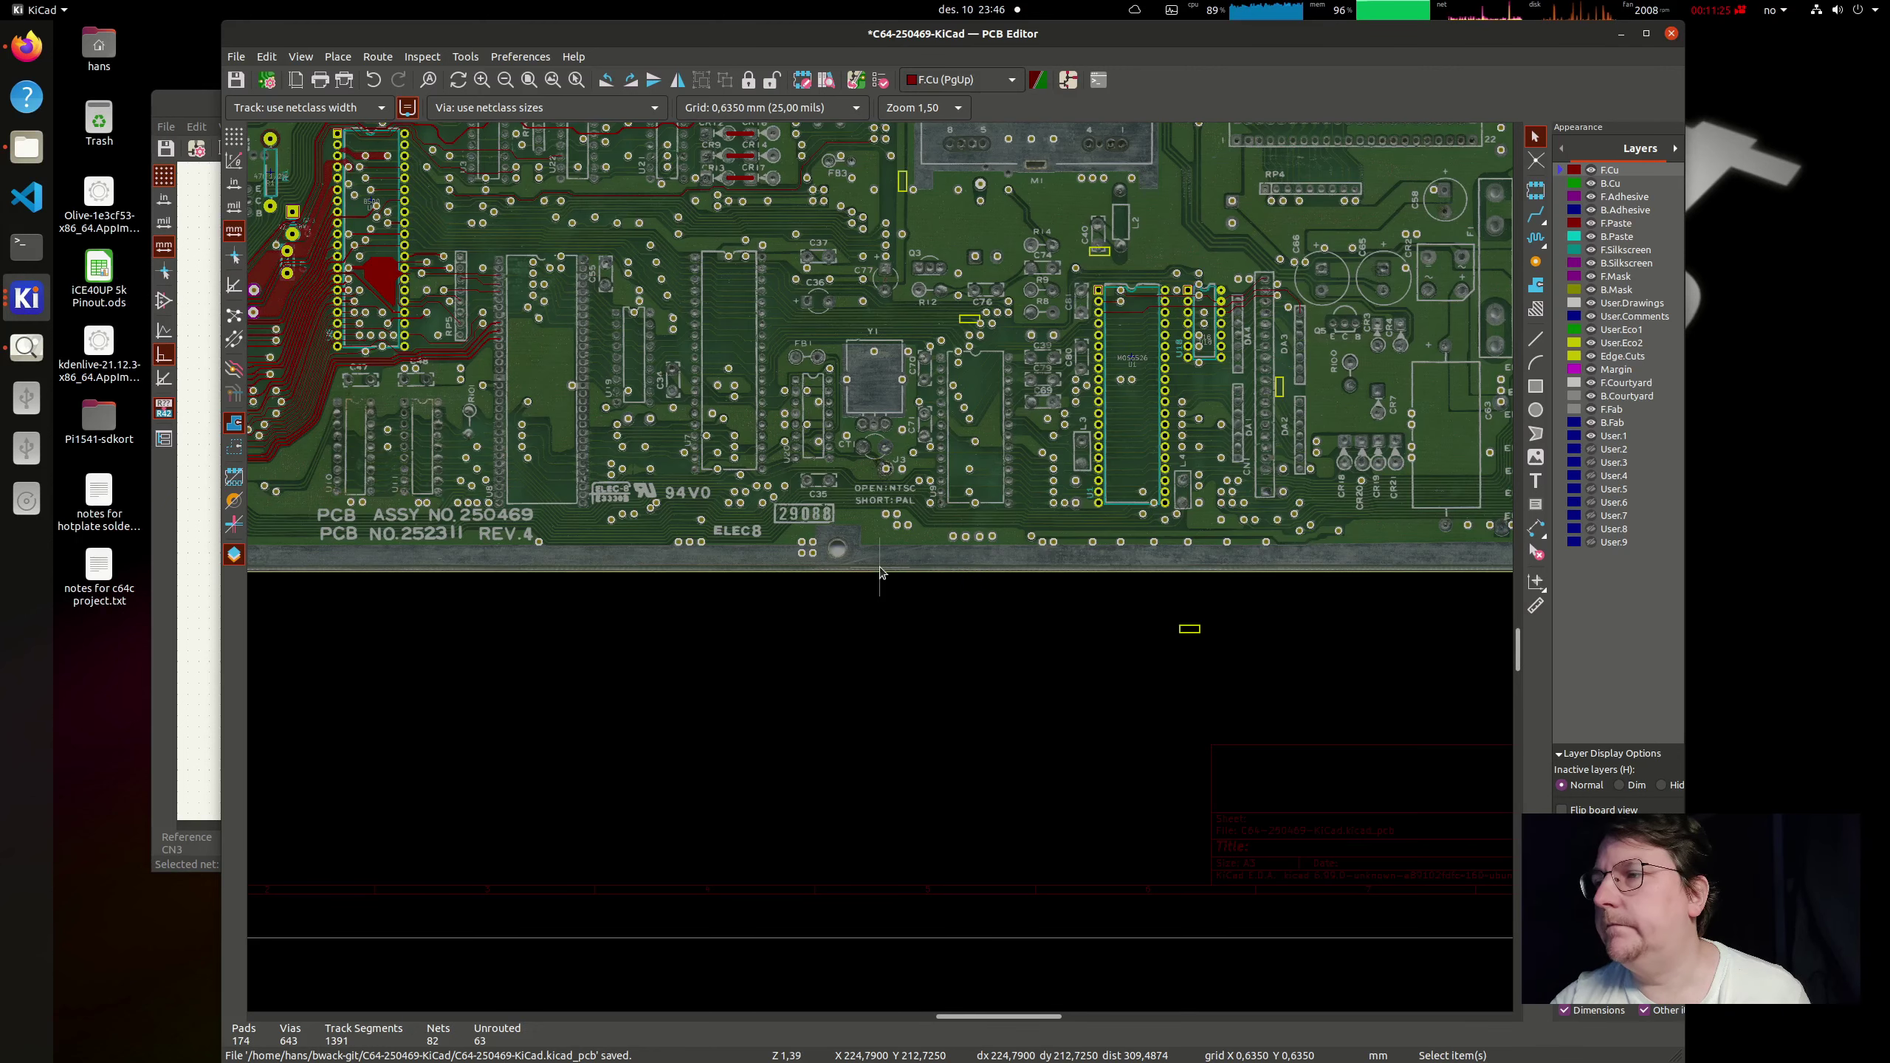
pyautogui.scroll(-2, 880, 571)
pyautogui.moveTo(1068, 623); pyautogui.dragTo(1012, 580)
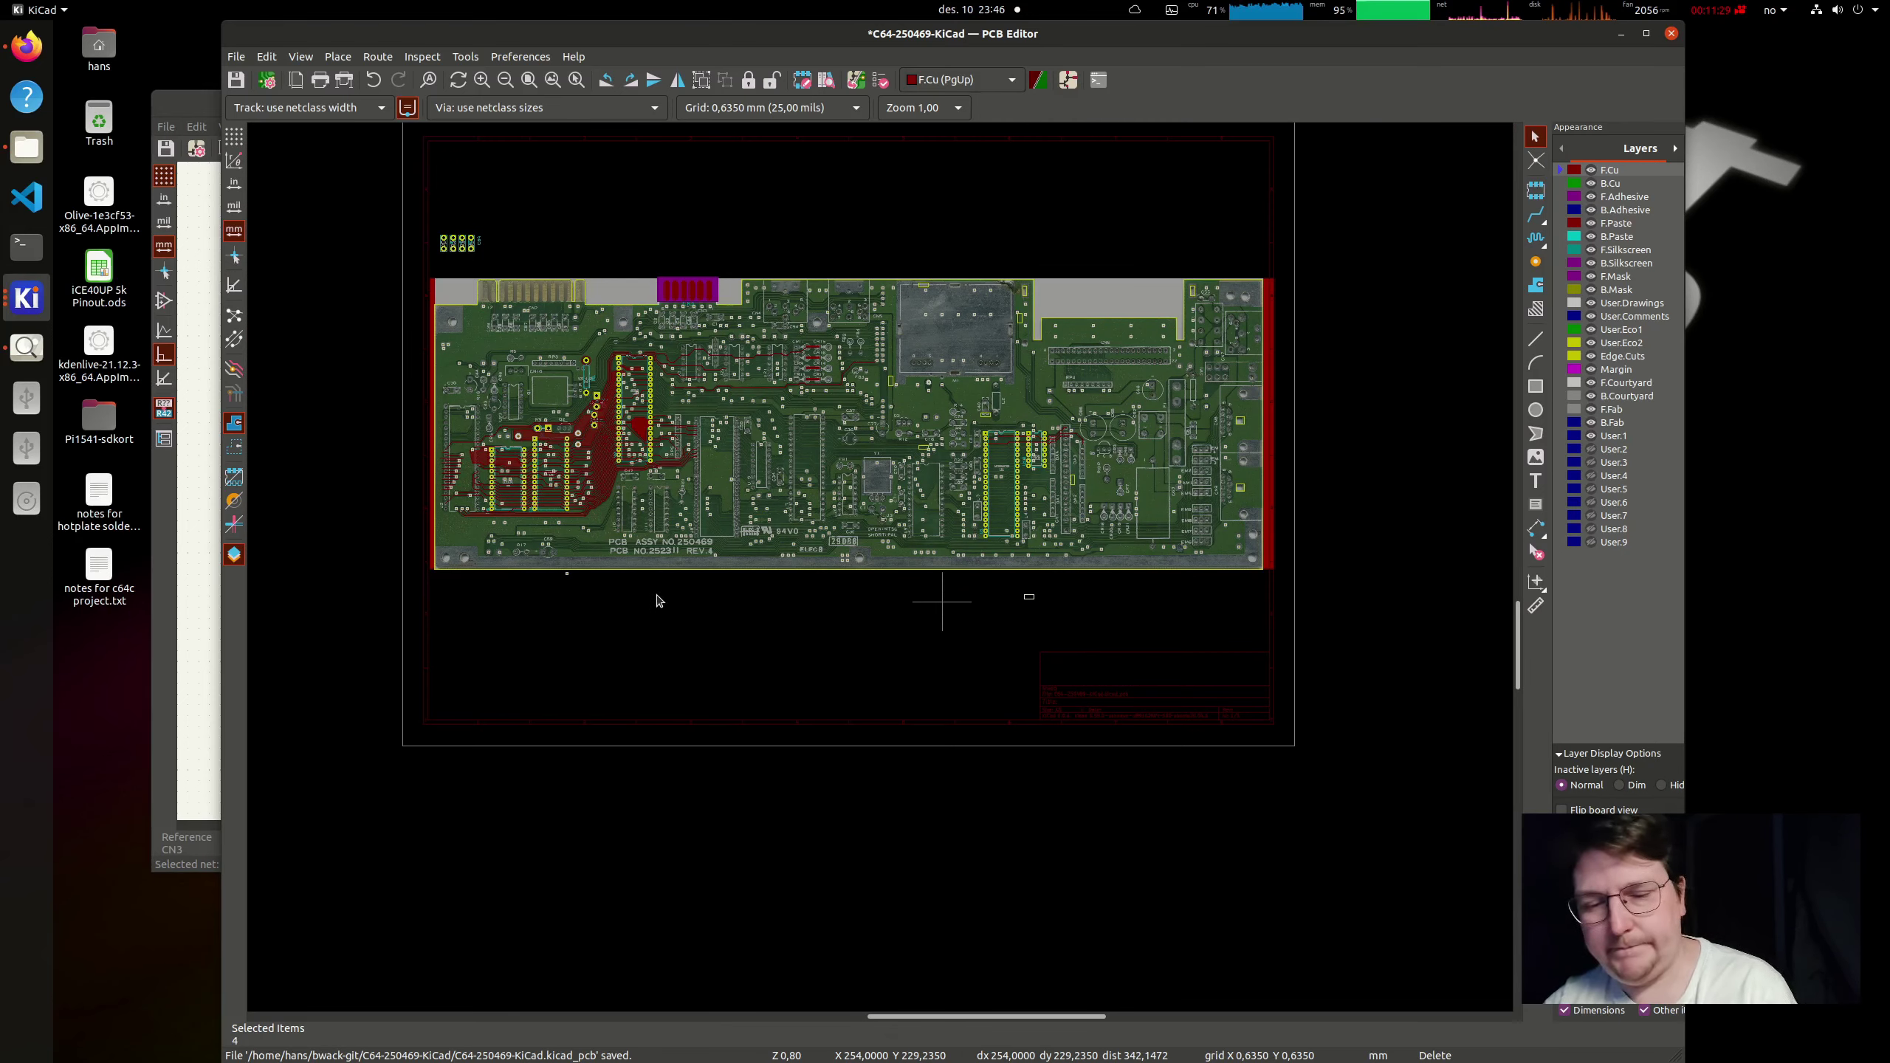
pyautogui.click(567, 577)
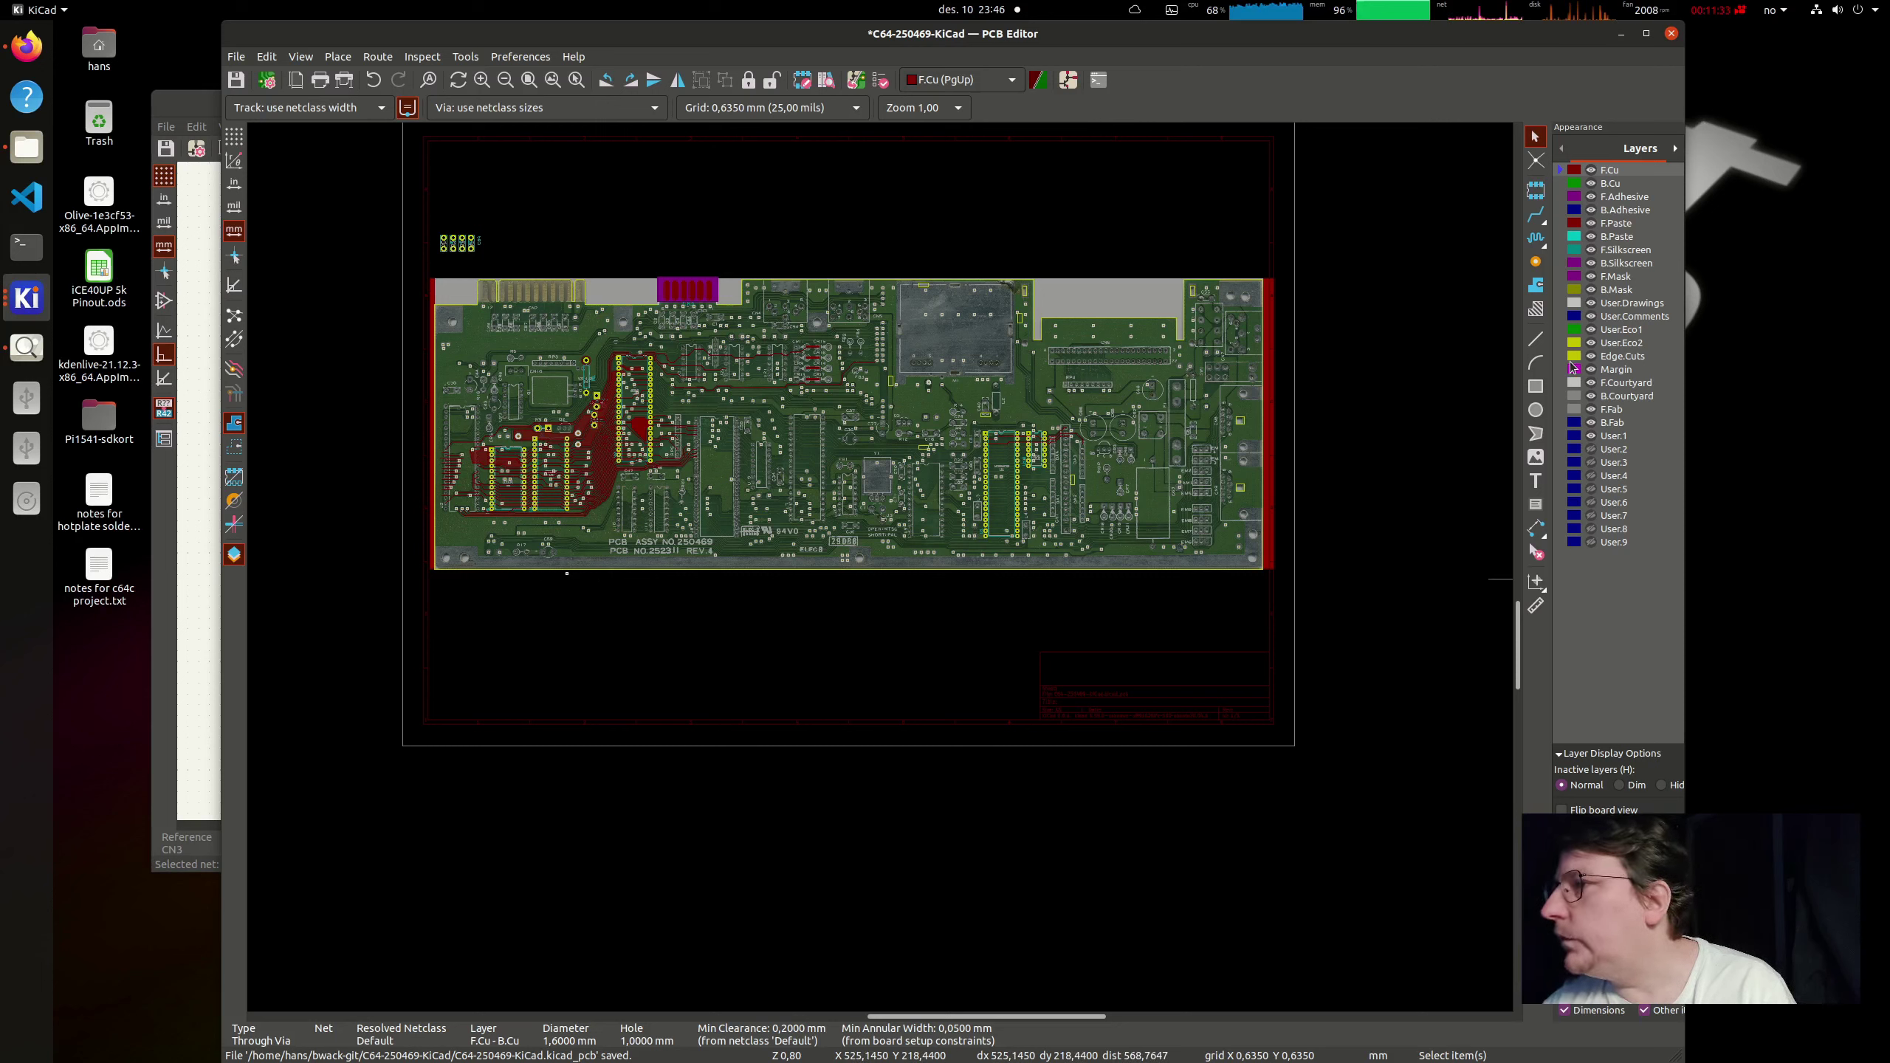
# Step: Hide the User.1 photo layer and examine the board outline, edge connector notches and CN3 in the 3D Viewer
pyautogui.click(1591, 437)
pyautogui.scroll(5, 588, 589)
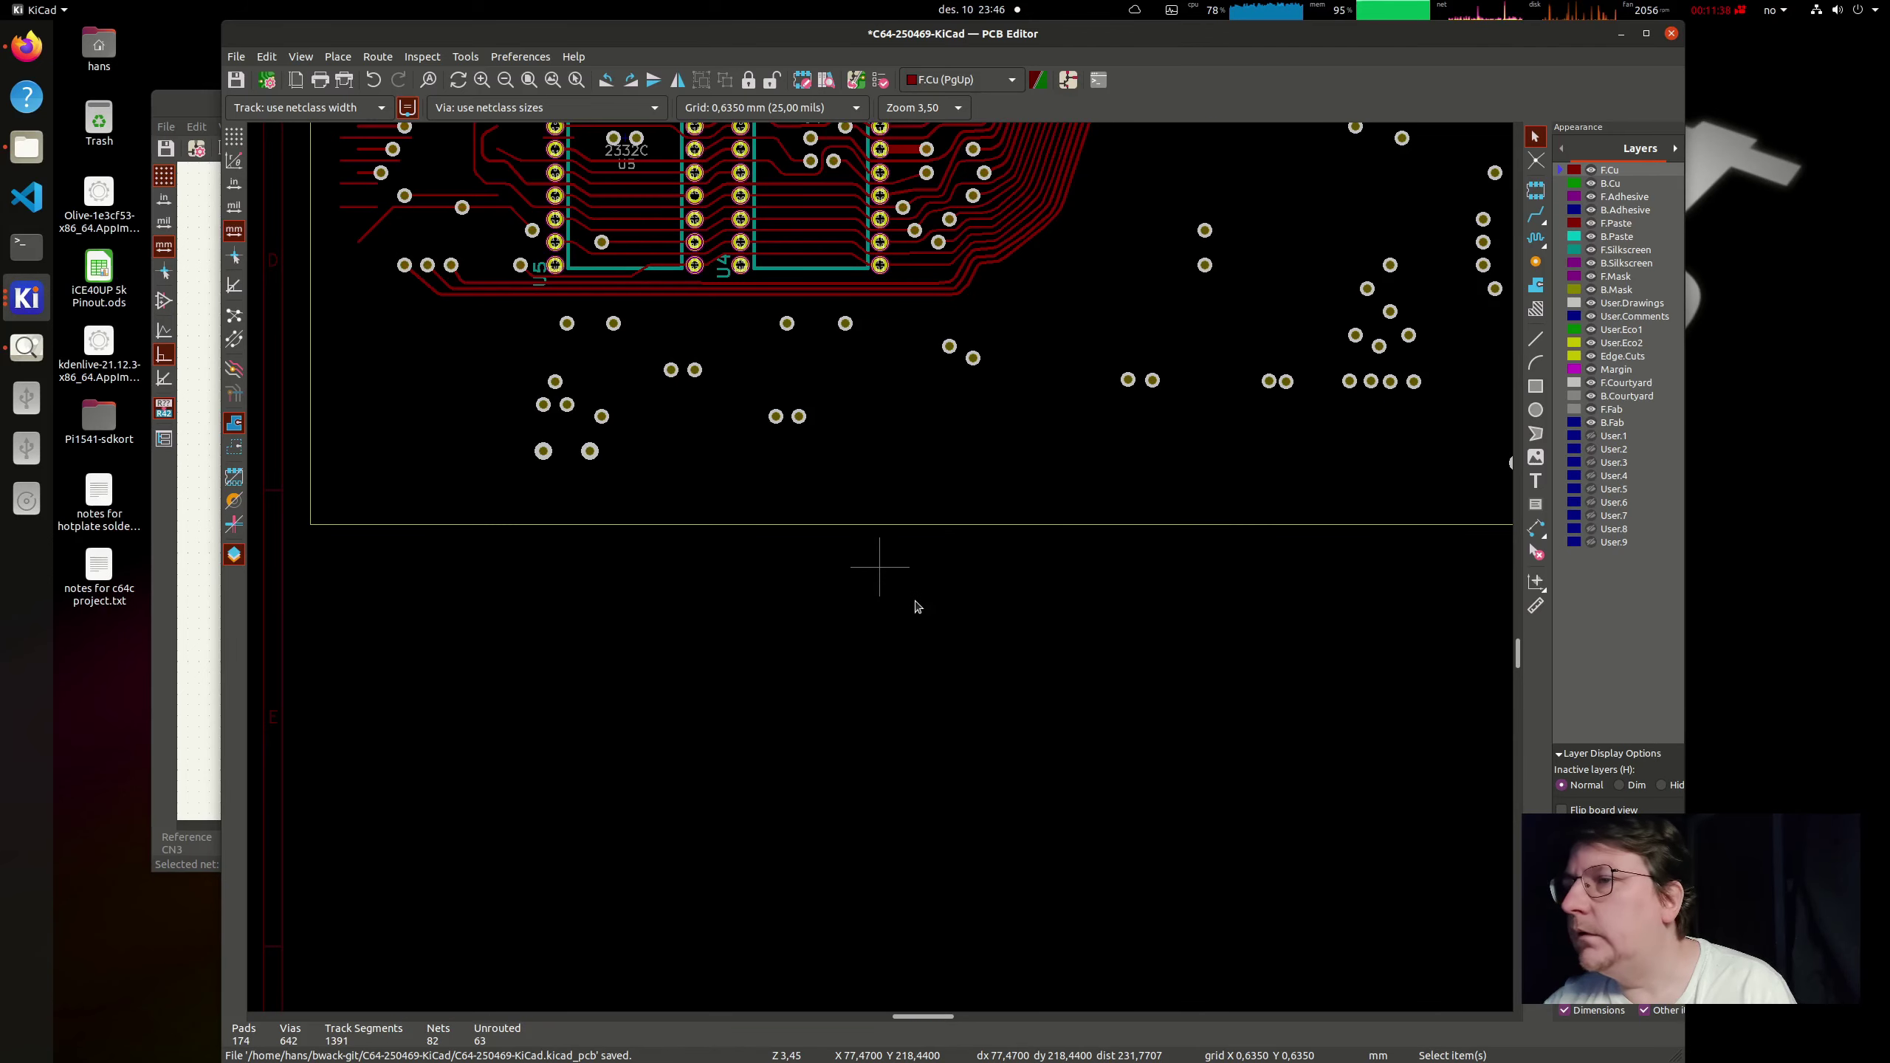
pyautogui.scroll(-5, 917, 607)
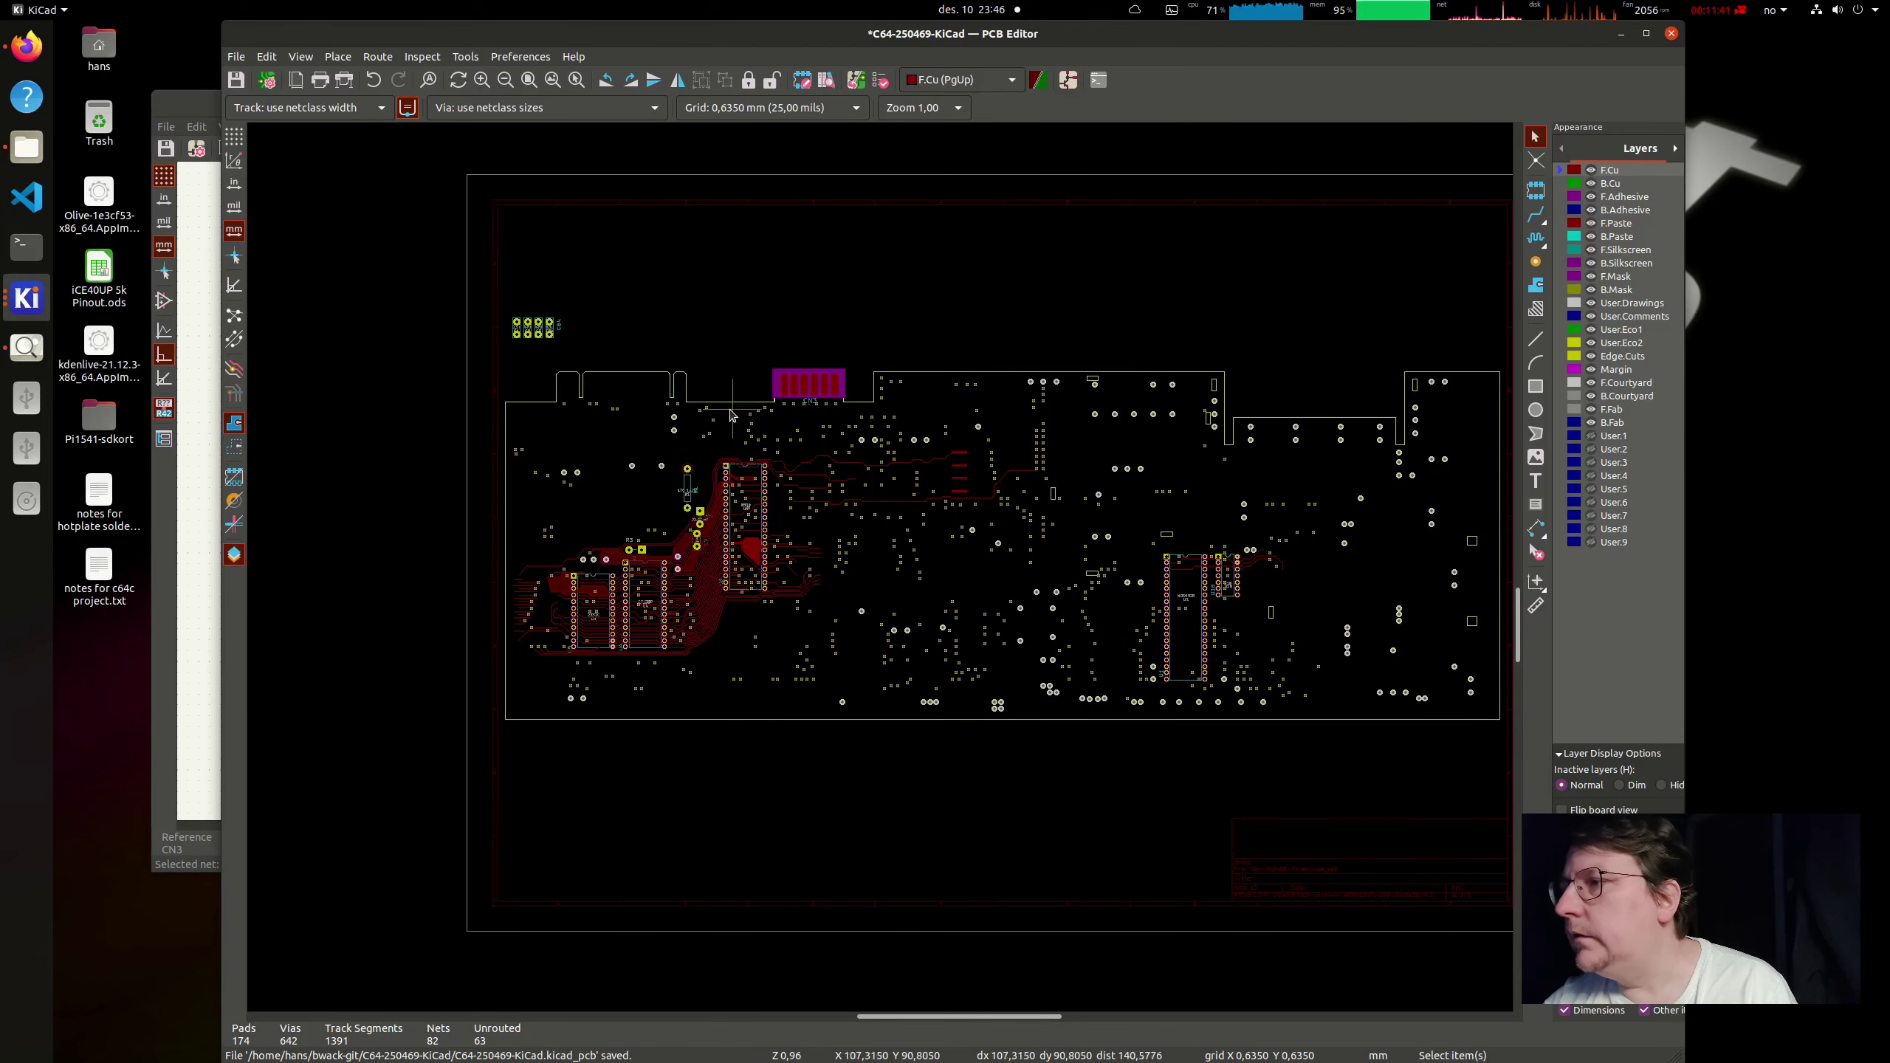
pyautogui.hotkey('alt', '3')
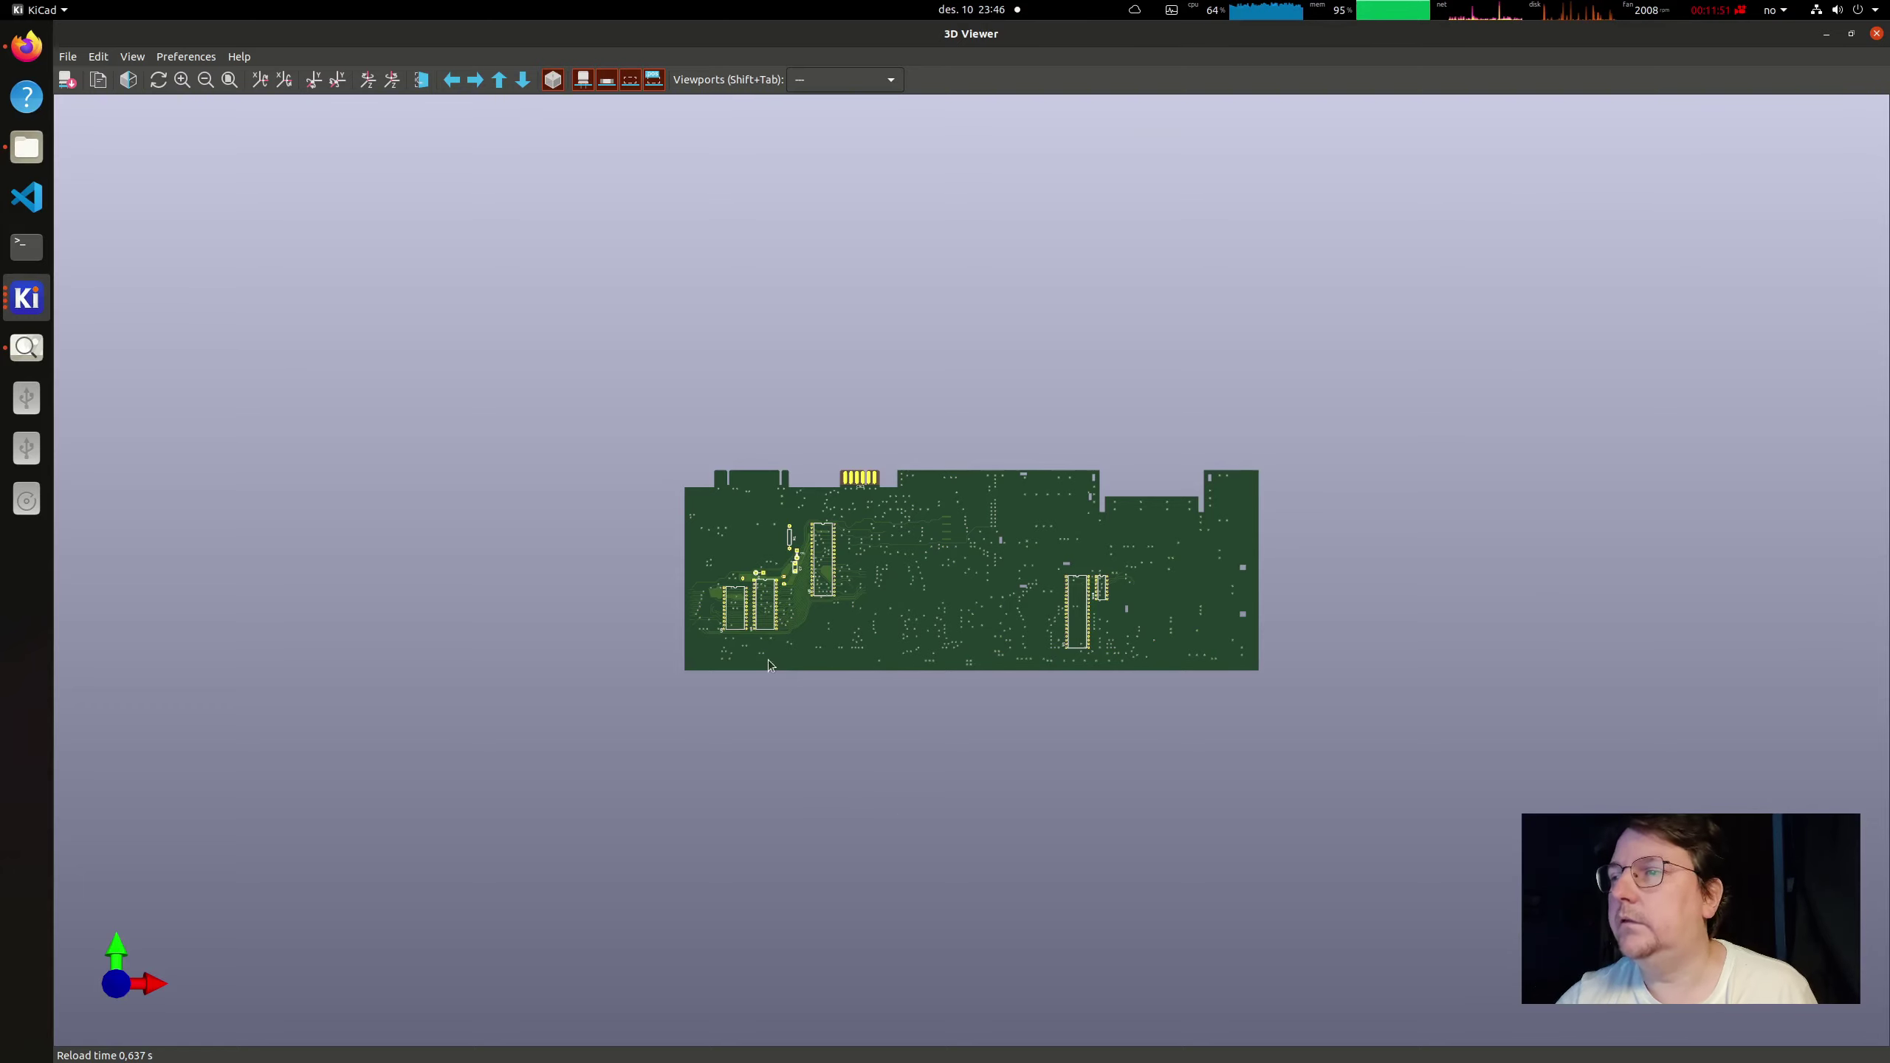
pyautogui.scroll(3, 728, 466)
pyautogui.scroll(1, 638, 392)
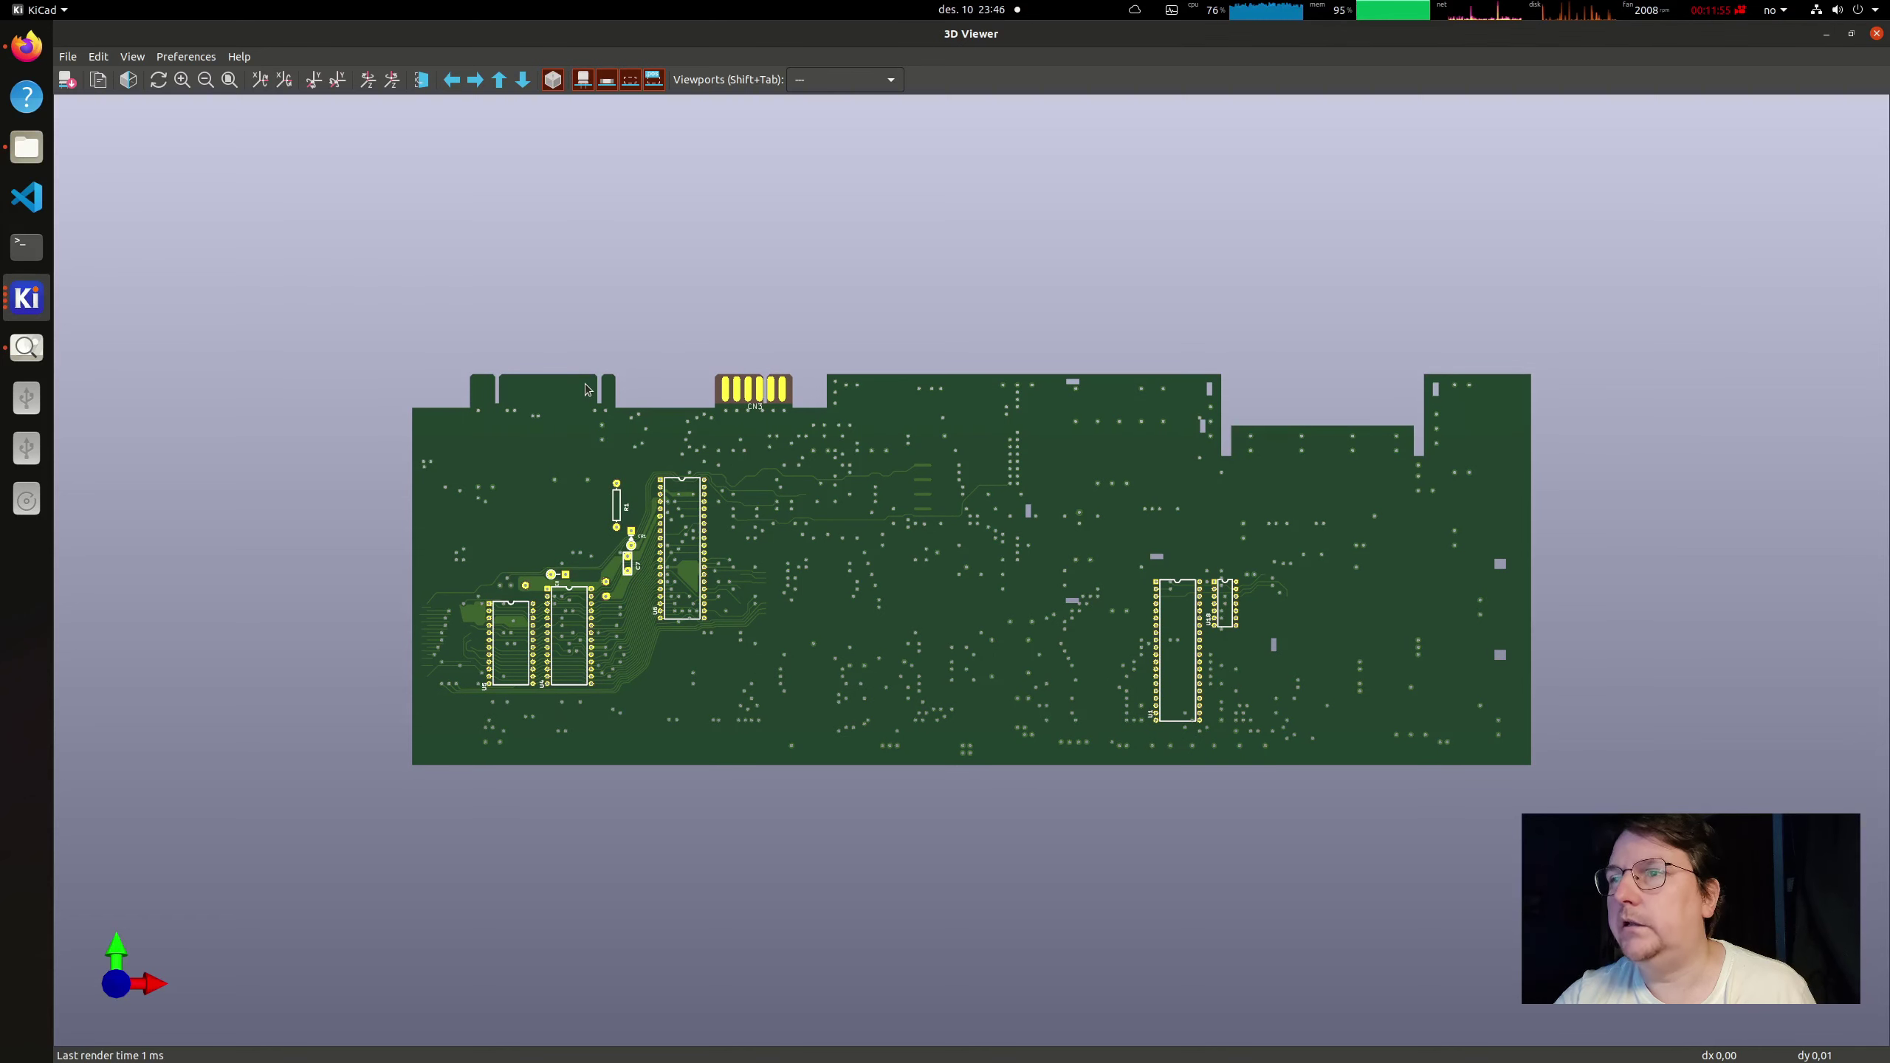
pyautogui.scroll(3, 595, 390)
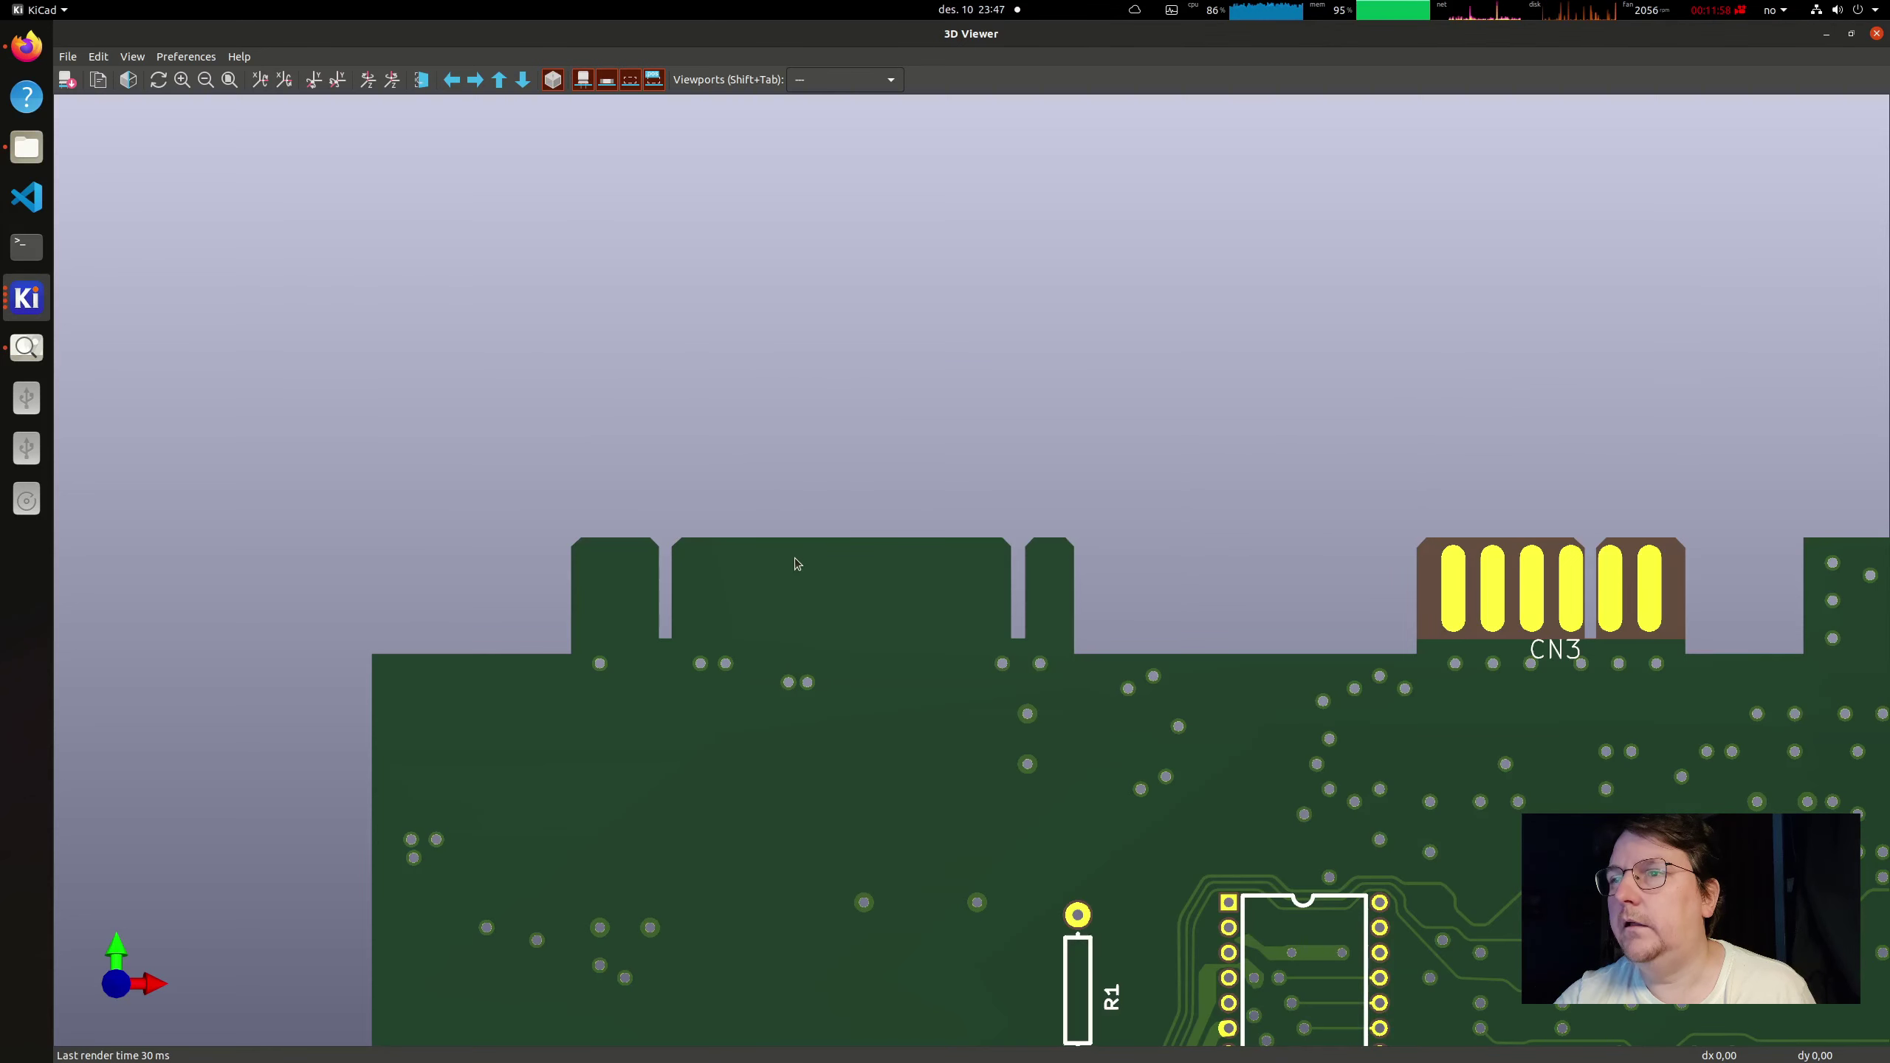
pyautogui.moveTo(1177, 798); pyautogui.dragTo(681, 709, button='middle')
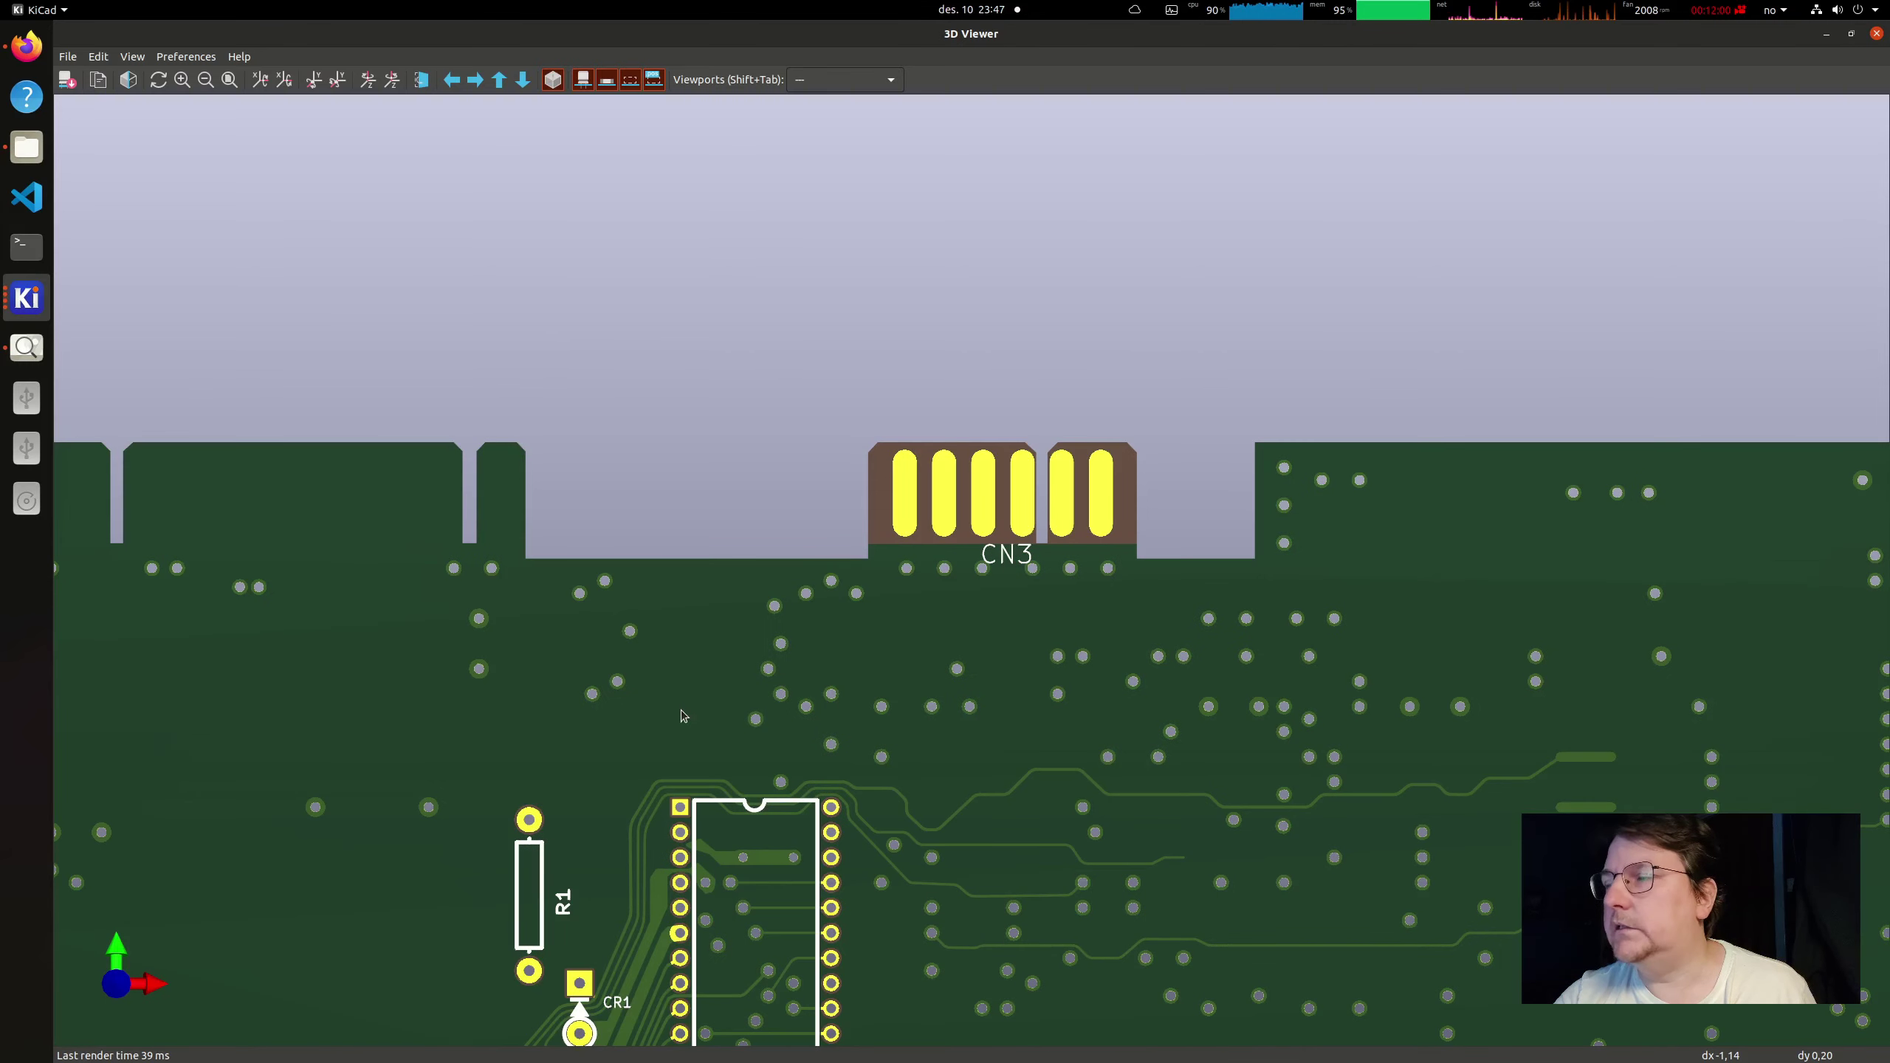
pyautogui.scroll(-3, 681, 709)
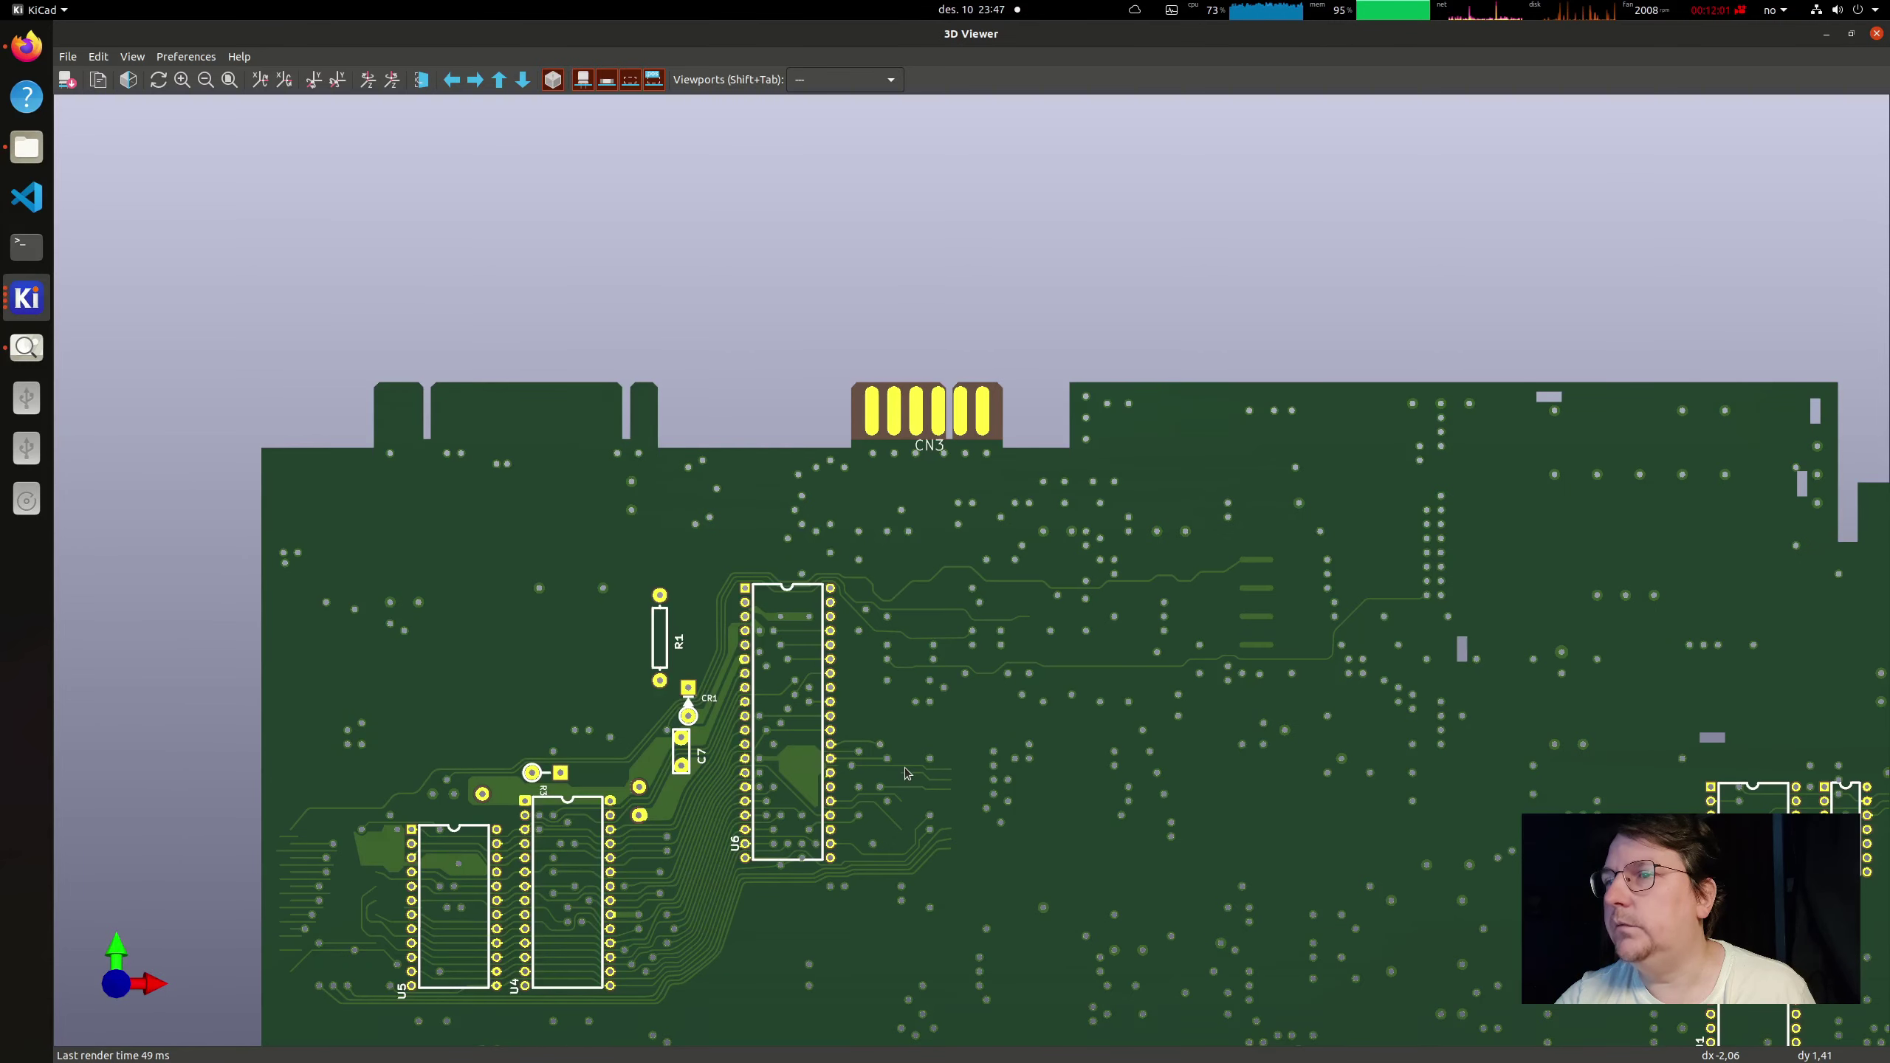
pyautogui.scroll(-2, 906, 773)
pyautogui.moveTo(906, 773); pyautogui.dragTo(760, 531, button='middle')
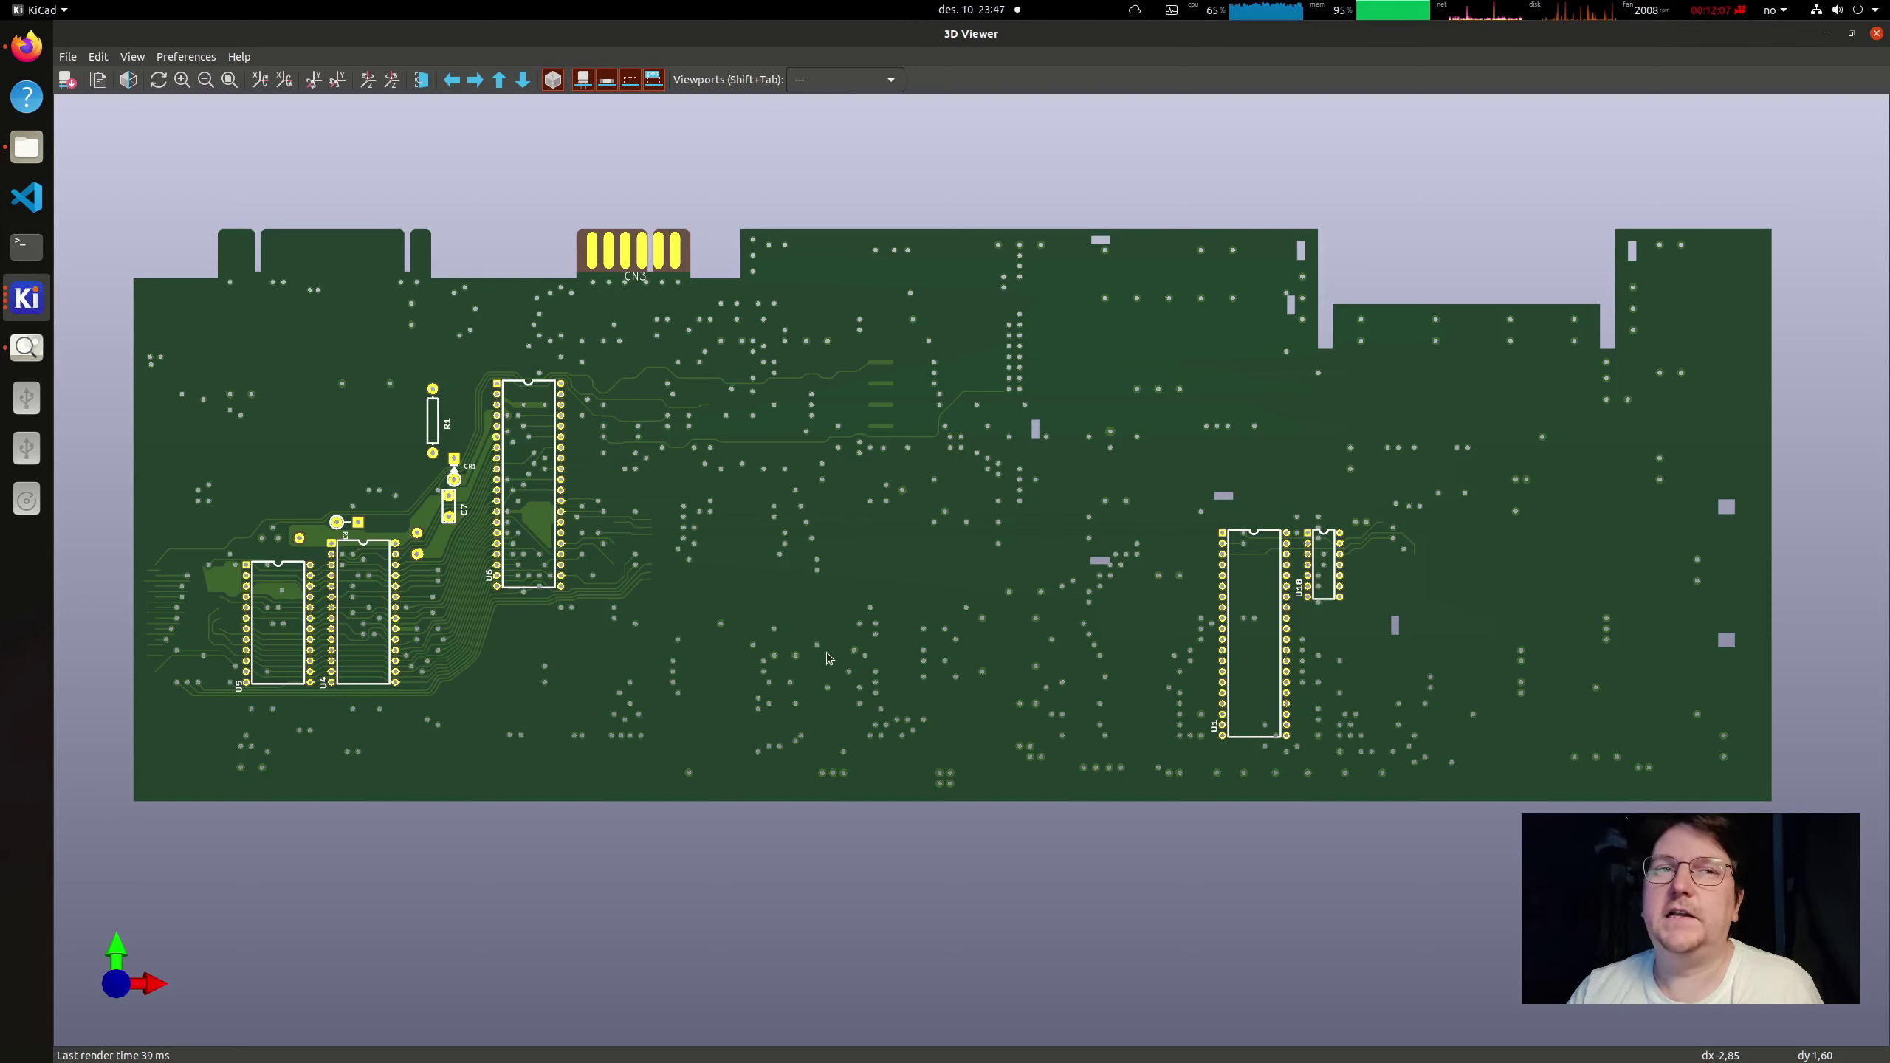
# Step: Rotate the 3D board to examine its back side, including CN3 and the rectangular cutouts, and turn it to the front
pyautogui.press('Left')
pyautogui.press('Right')
pyautogui.moveTo(620, 600); pyautogui.dragTo(859, 568)
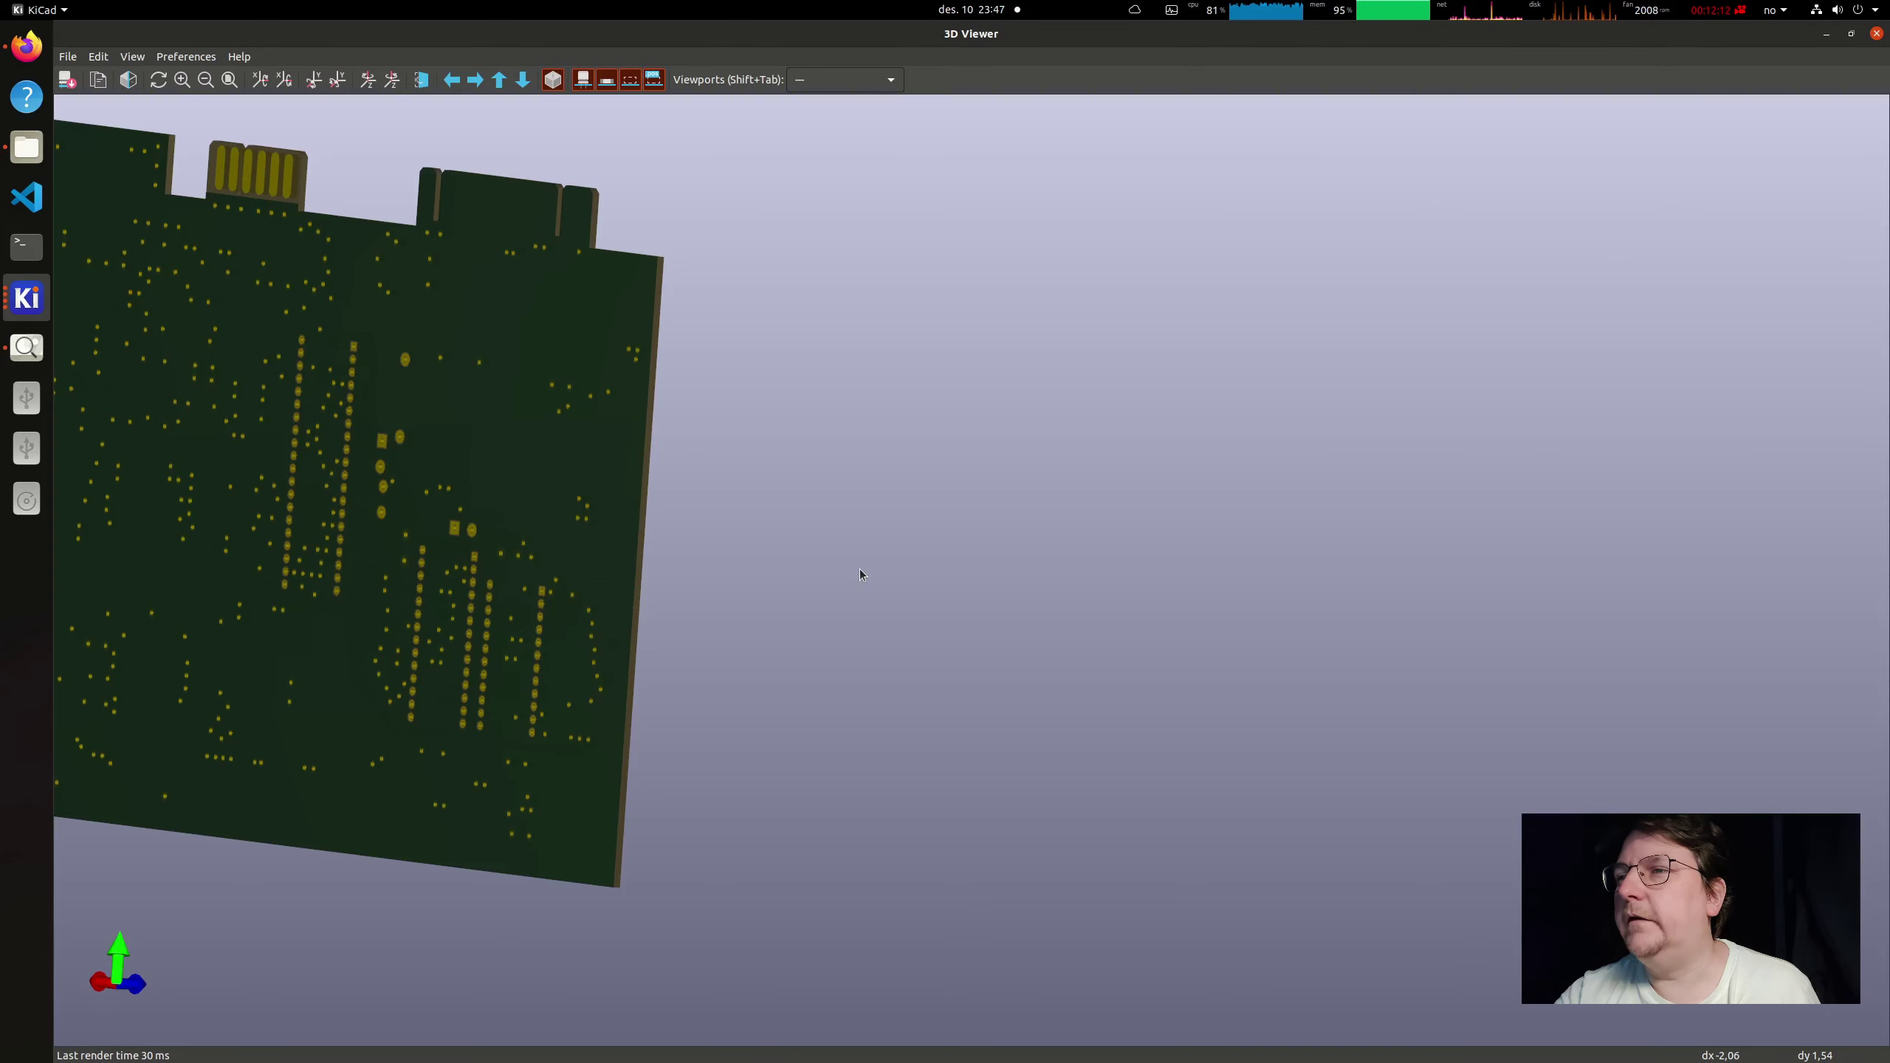
pyautogui.press('Home')
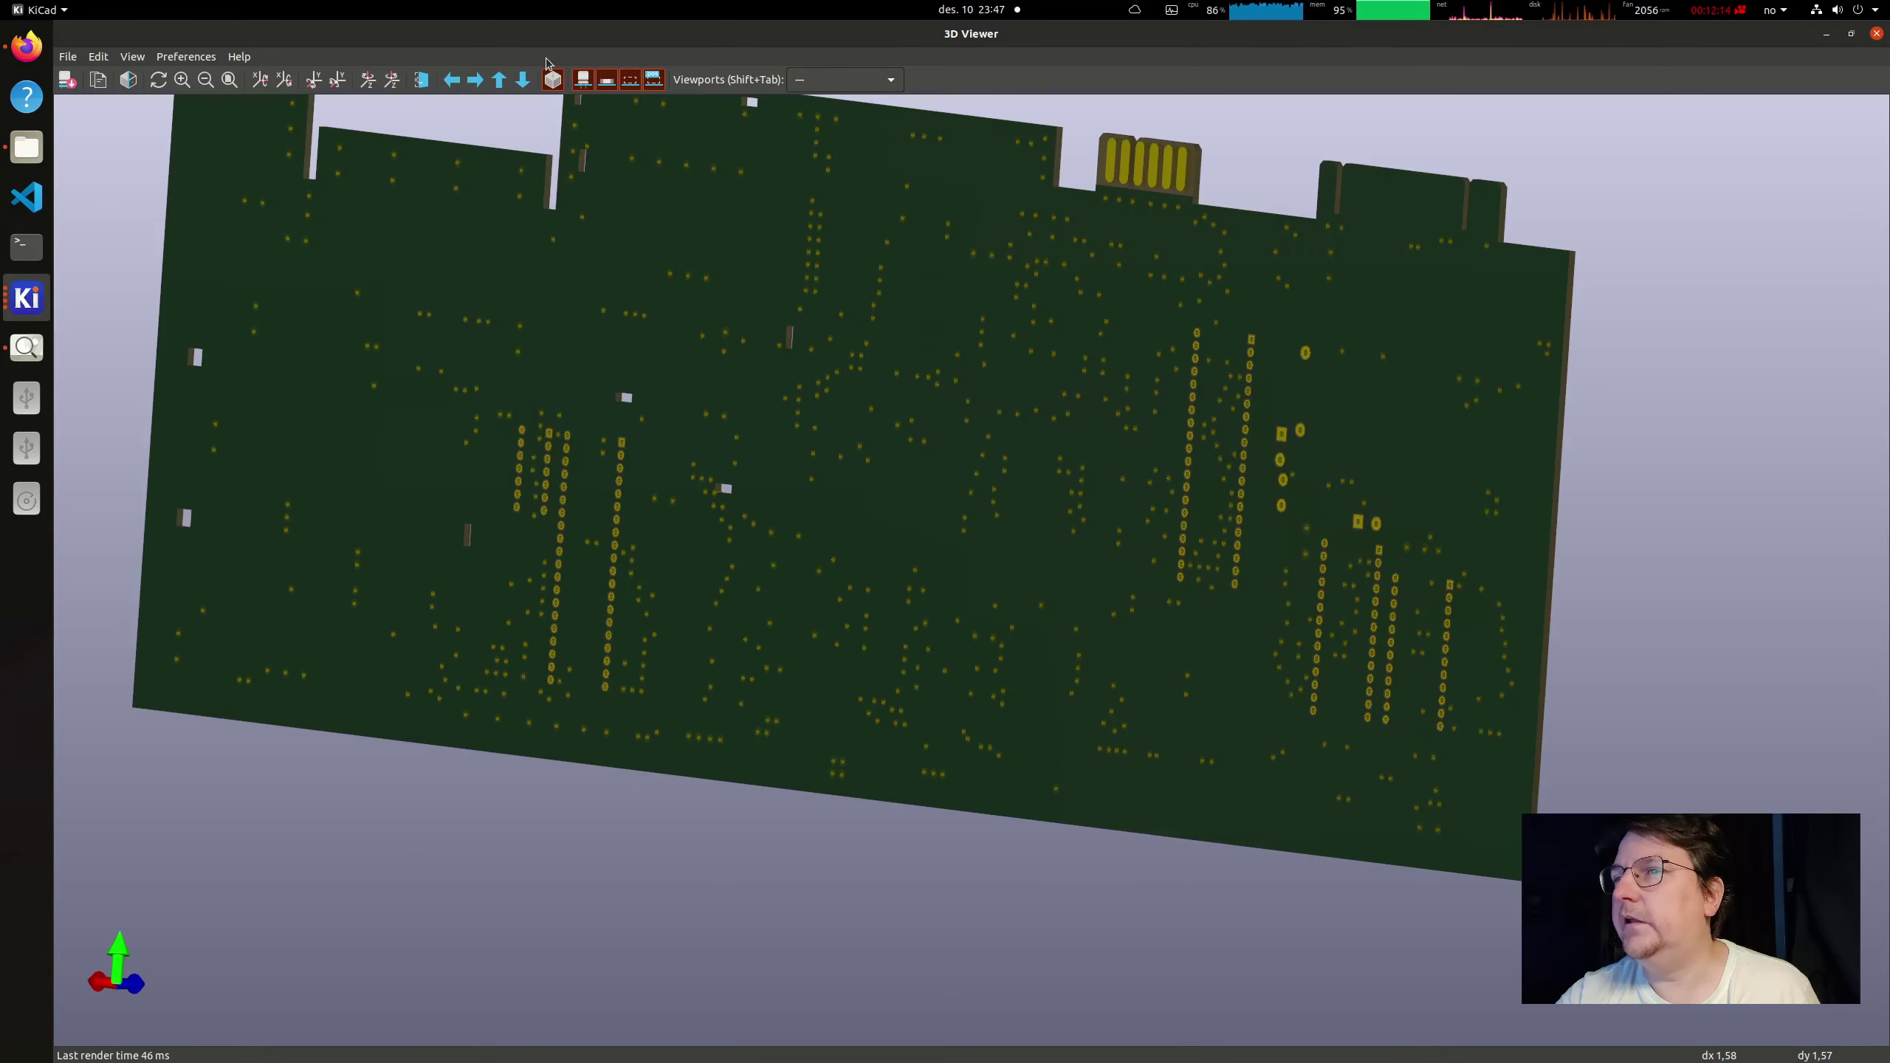
pyautogui.moveTo(878, 358); pyautogui.dragTo(883, 658)
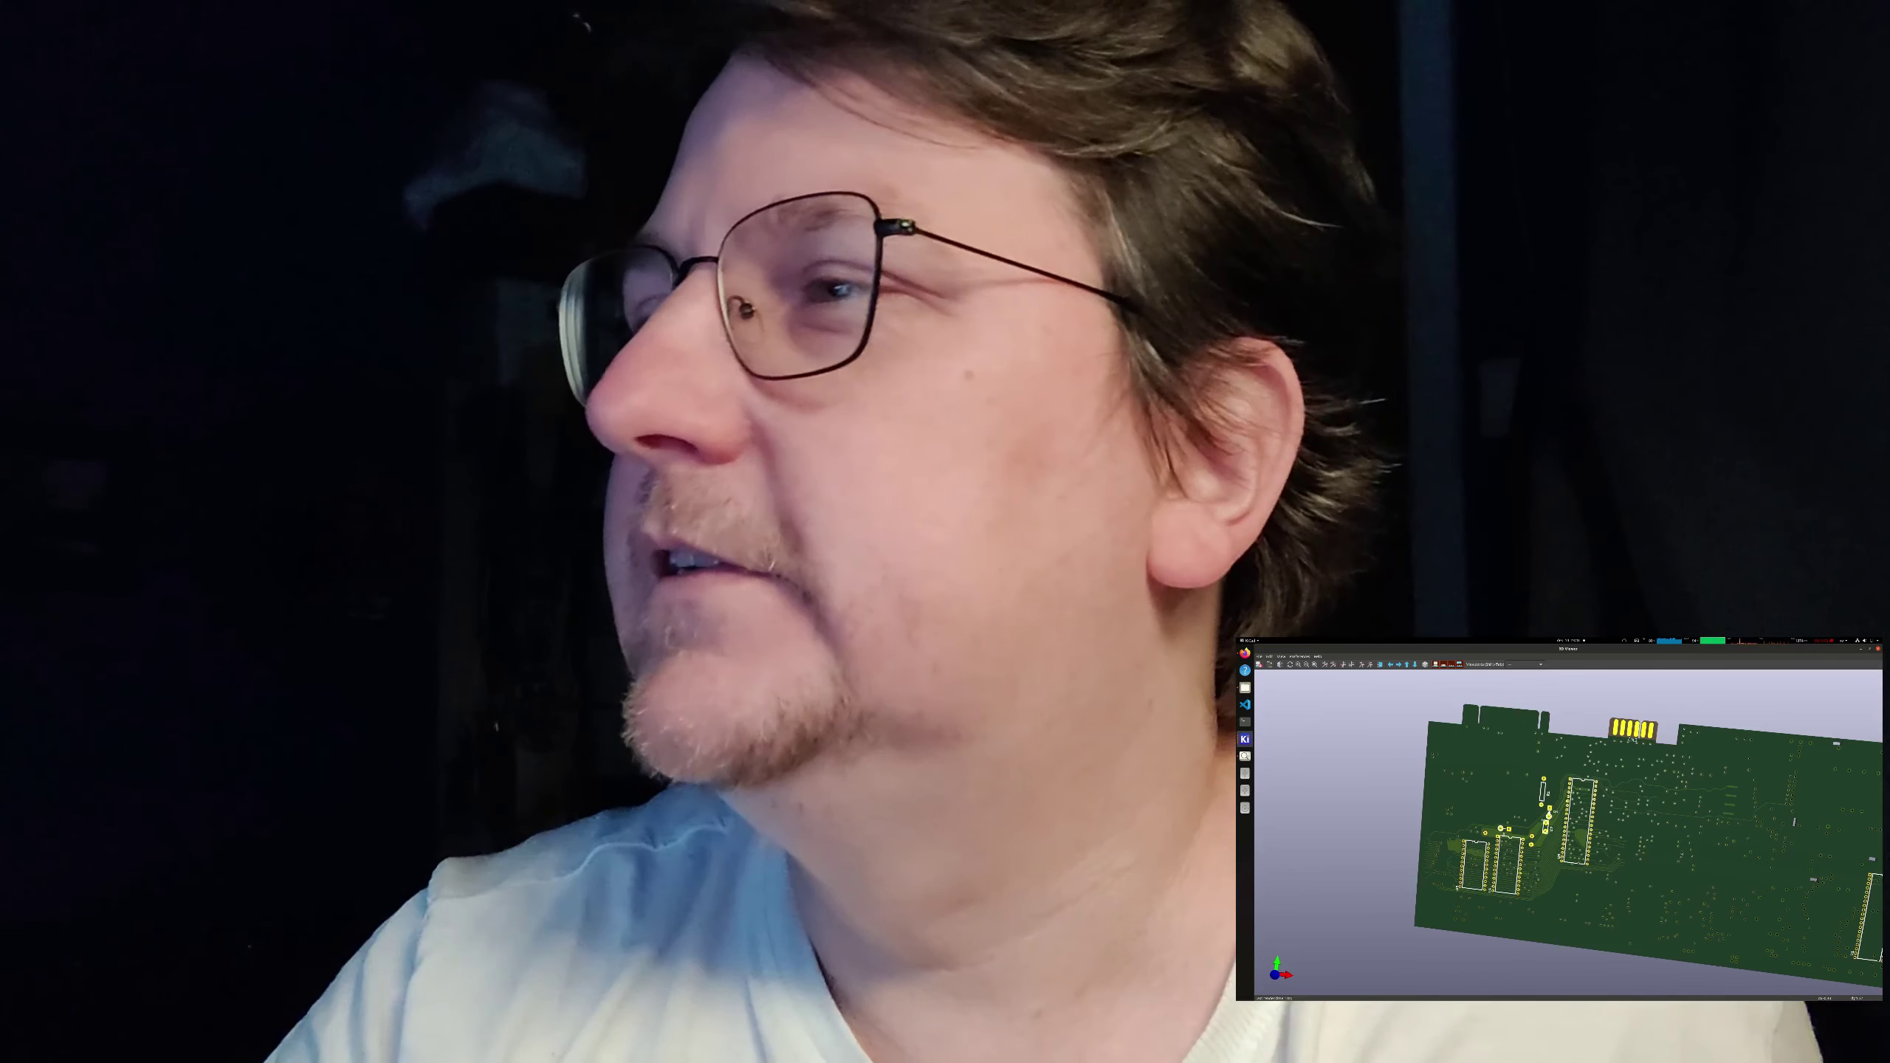
# Step: Return to the PCB Editor, show the User.1 photo layer and bring the U10 and U11 area into close view
pyautogui.hotkey('alt', 'Tab')
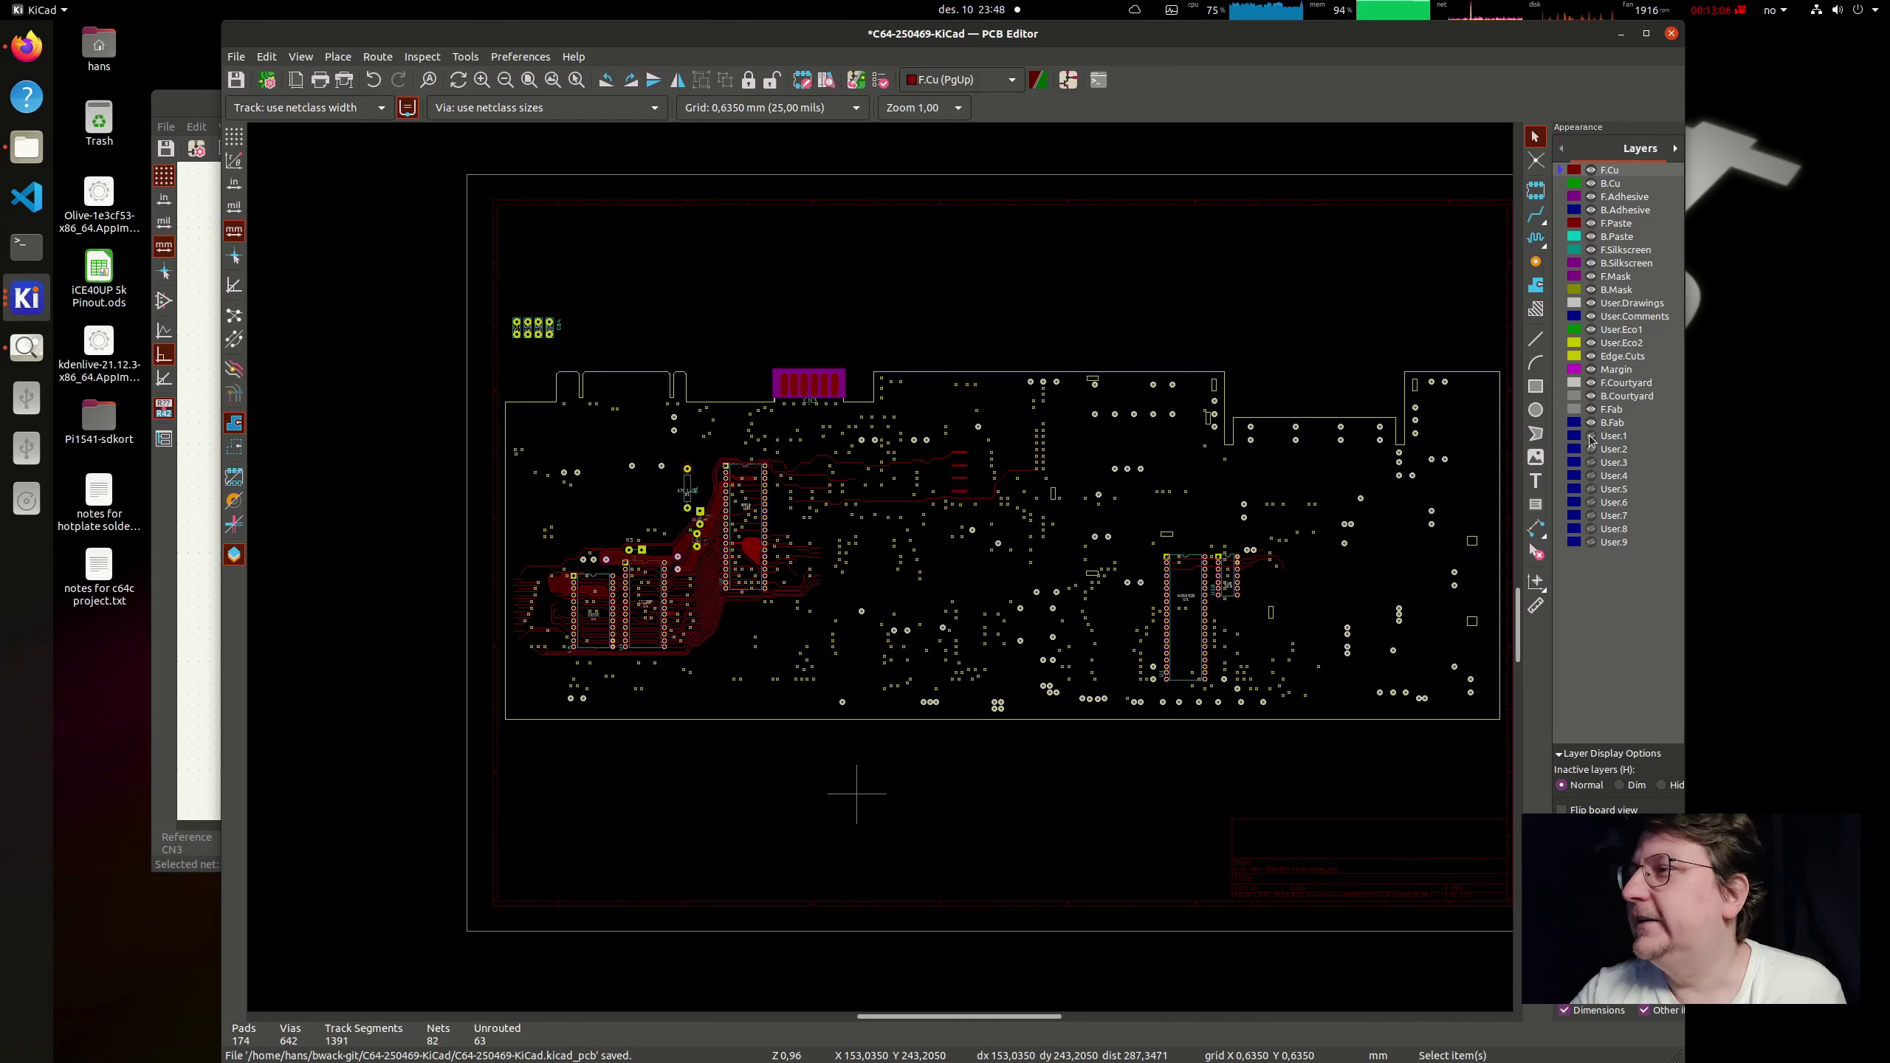
pyautogui.click(1591, 436)
pyautogui.scroll(3, 881, 571)
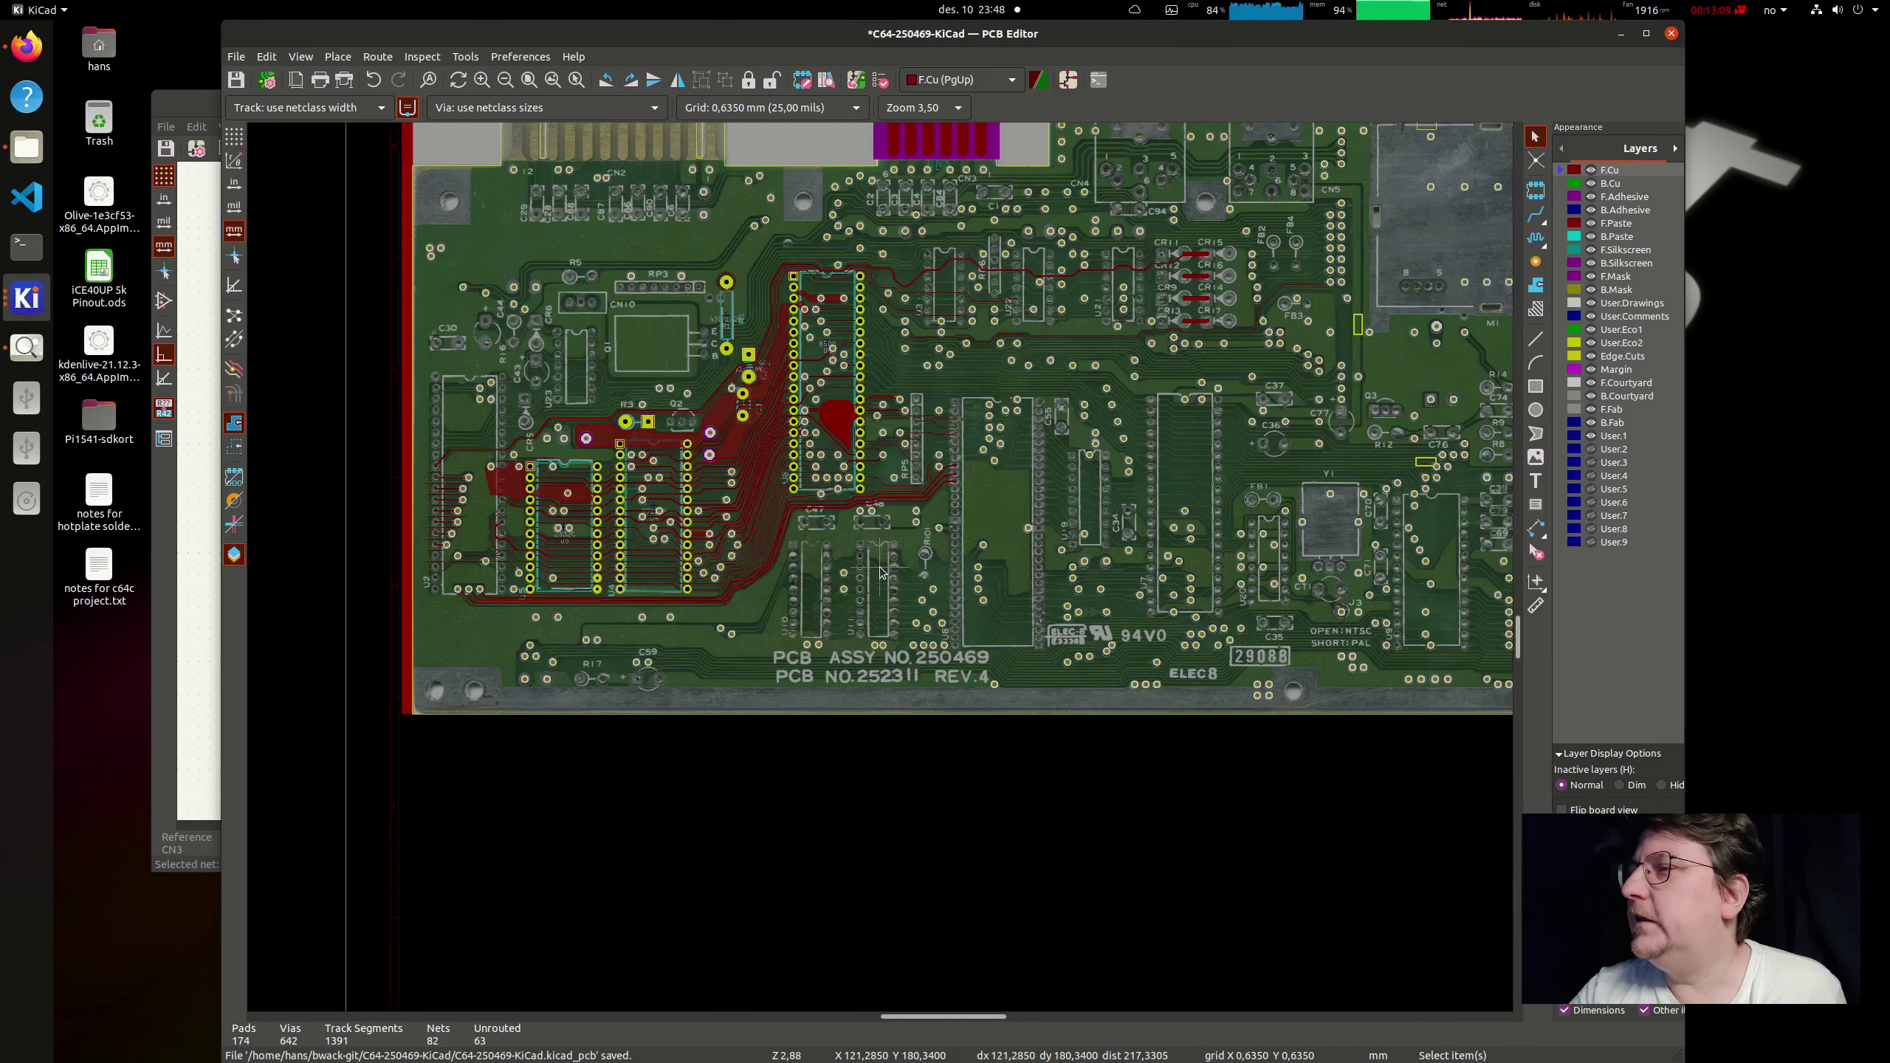
pyautogui.scroll(2, 881, 569)
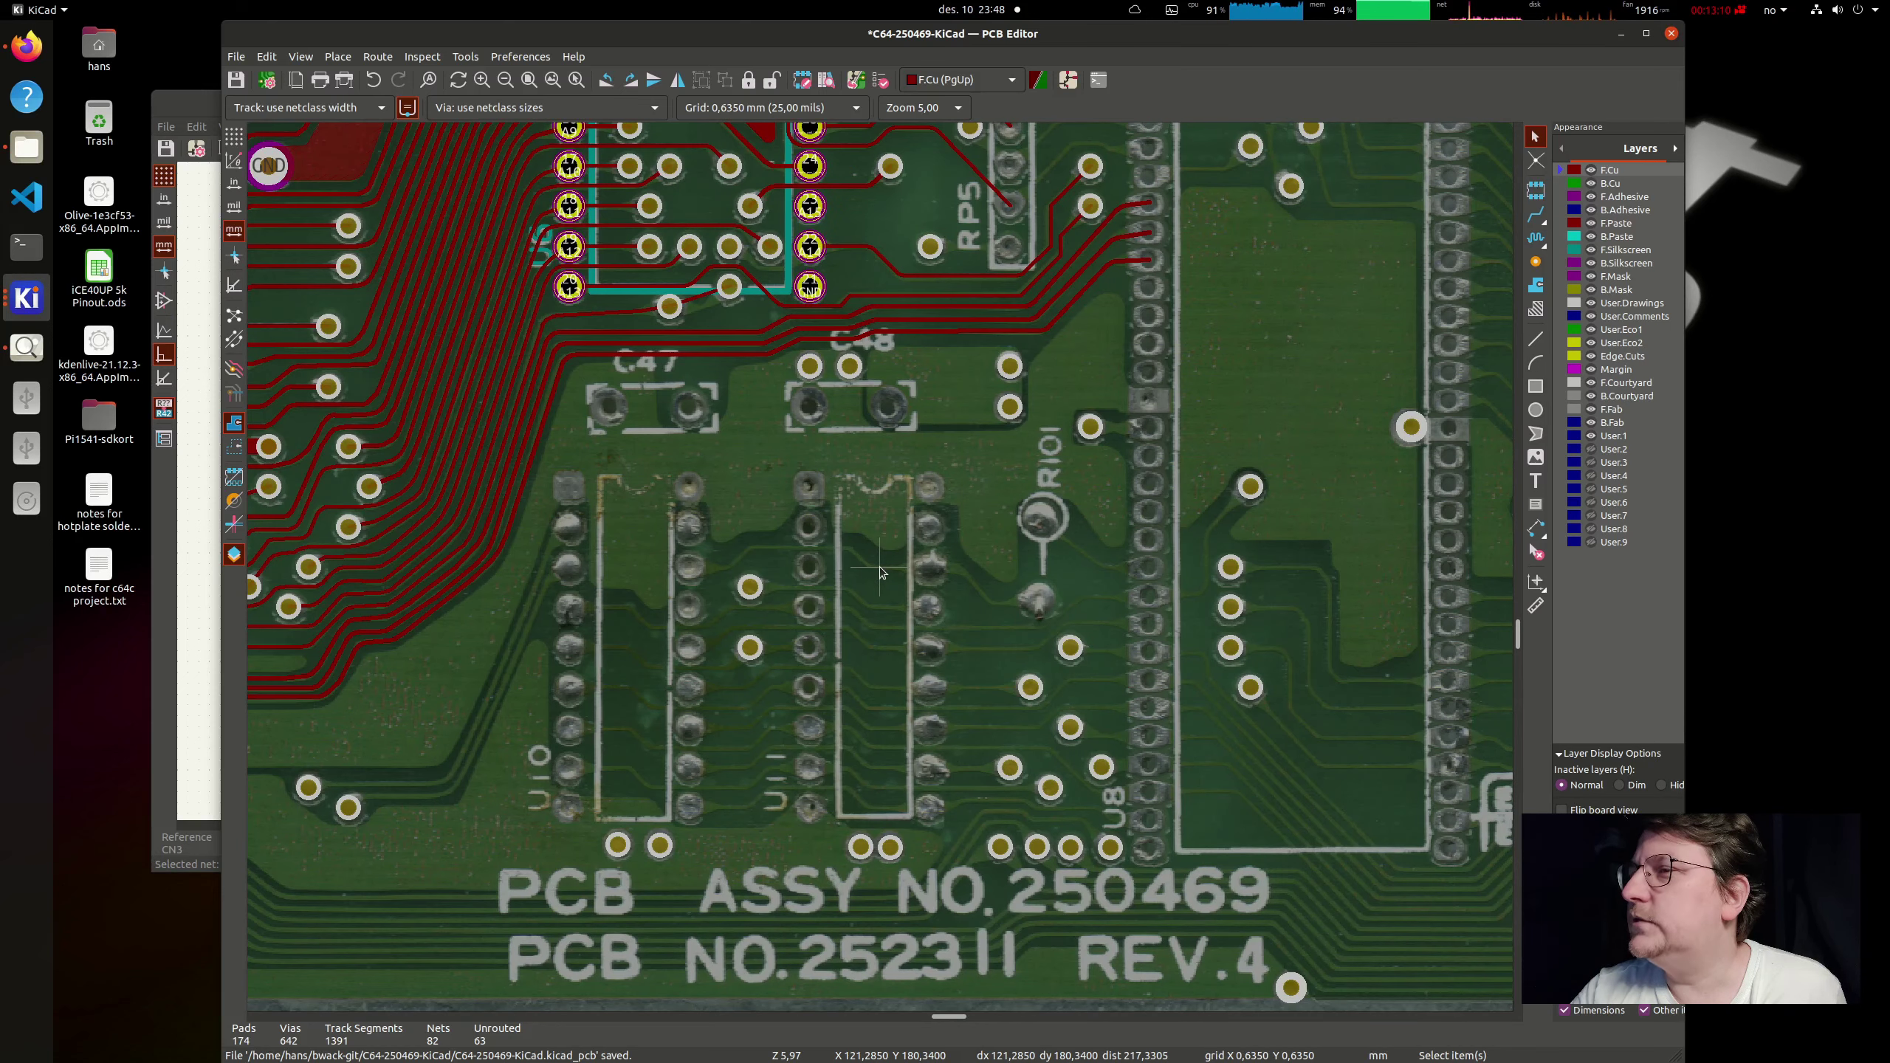
pyautogui.scroll(2, 880, 566)
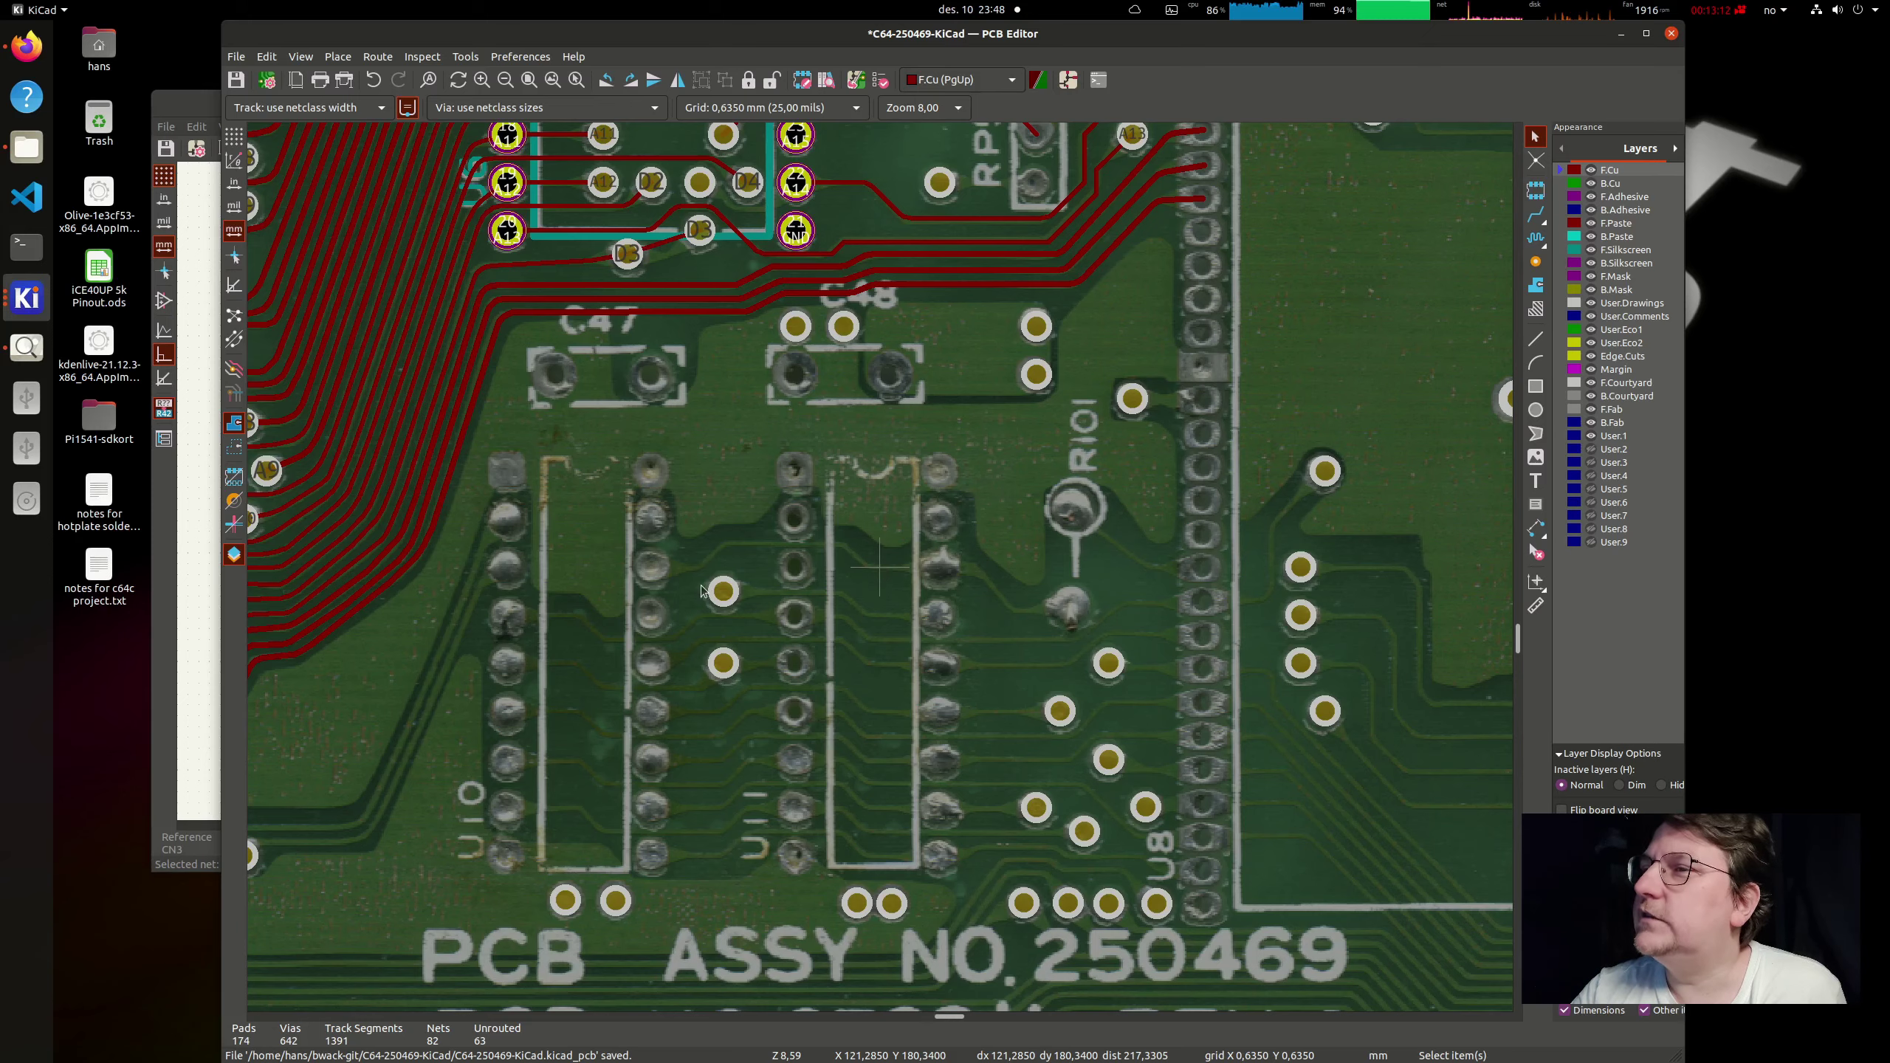
pyautogui.moveTo(700, 591); pyautogui.dragTo(1111, 561, button='middle')
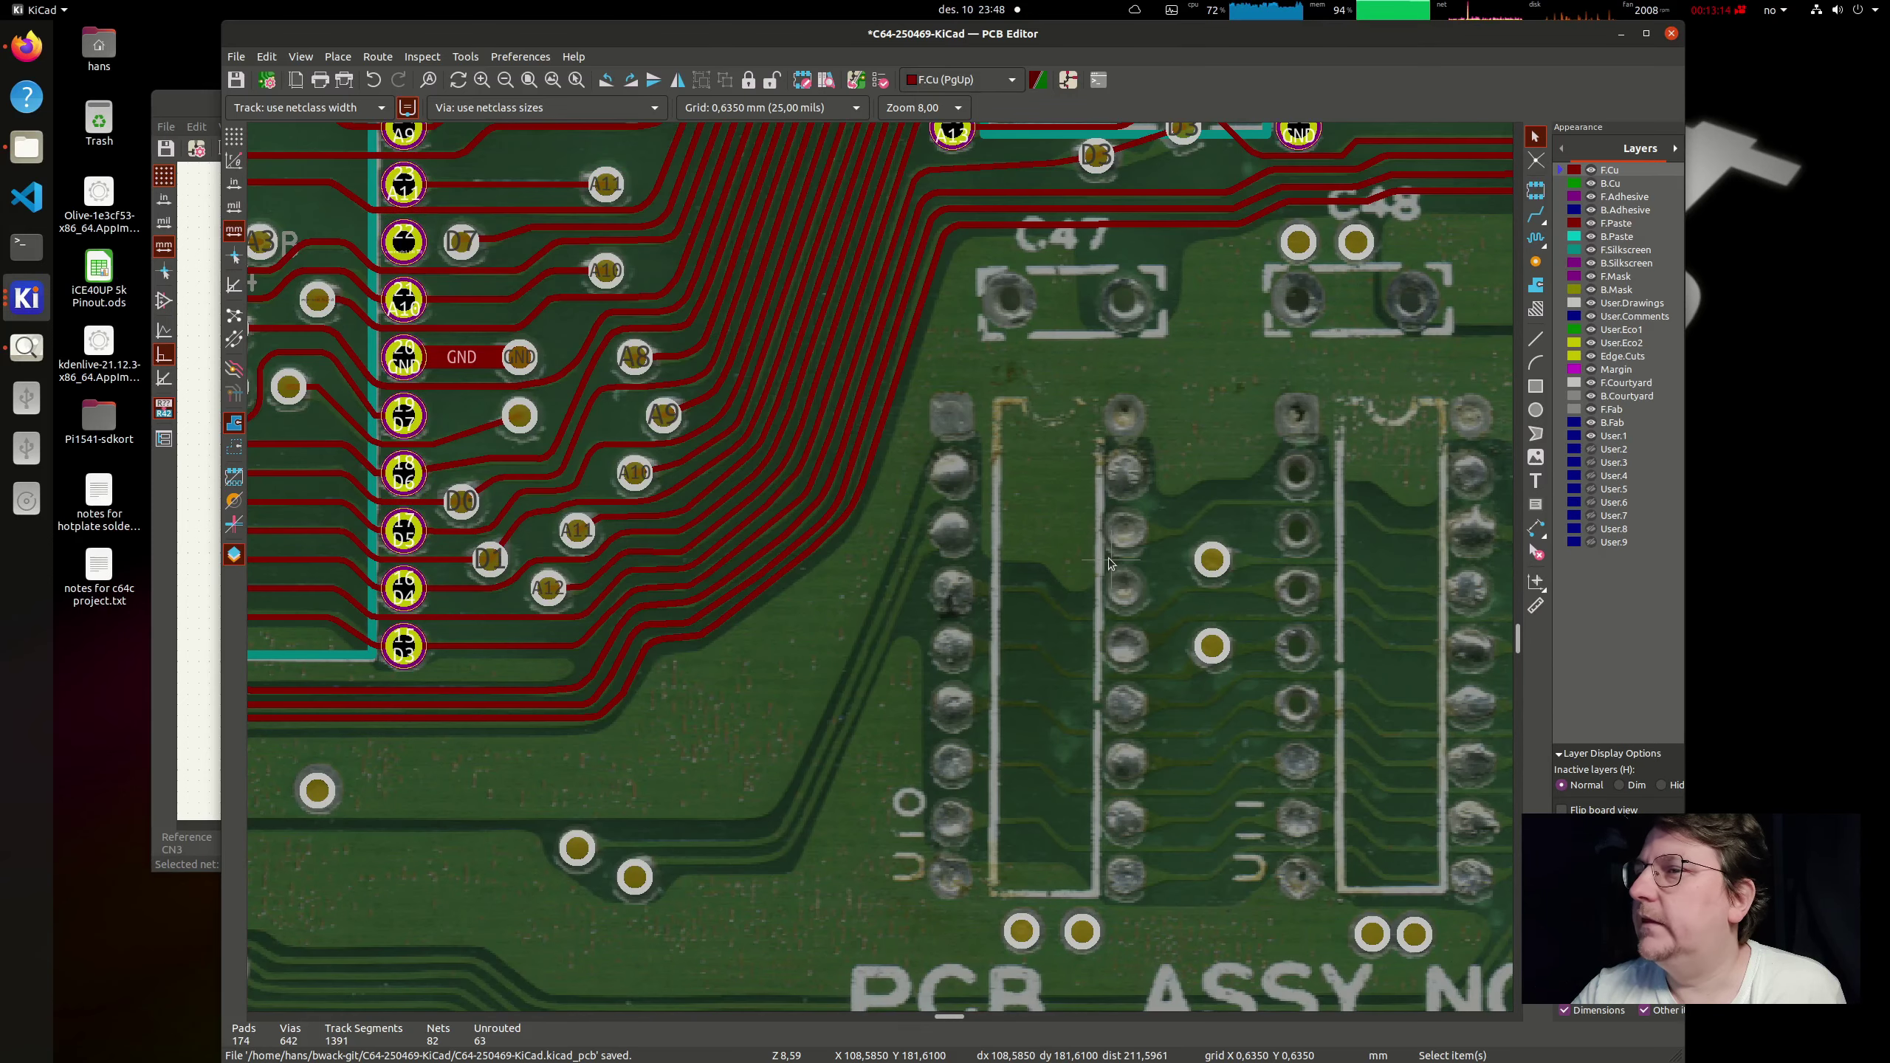